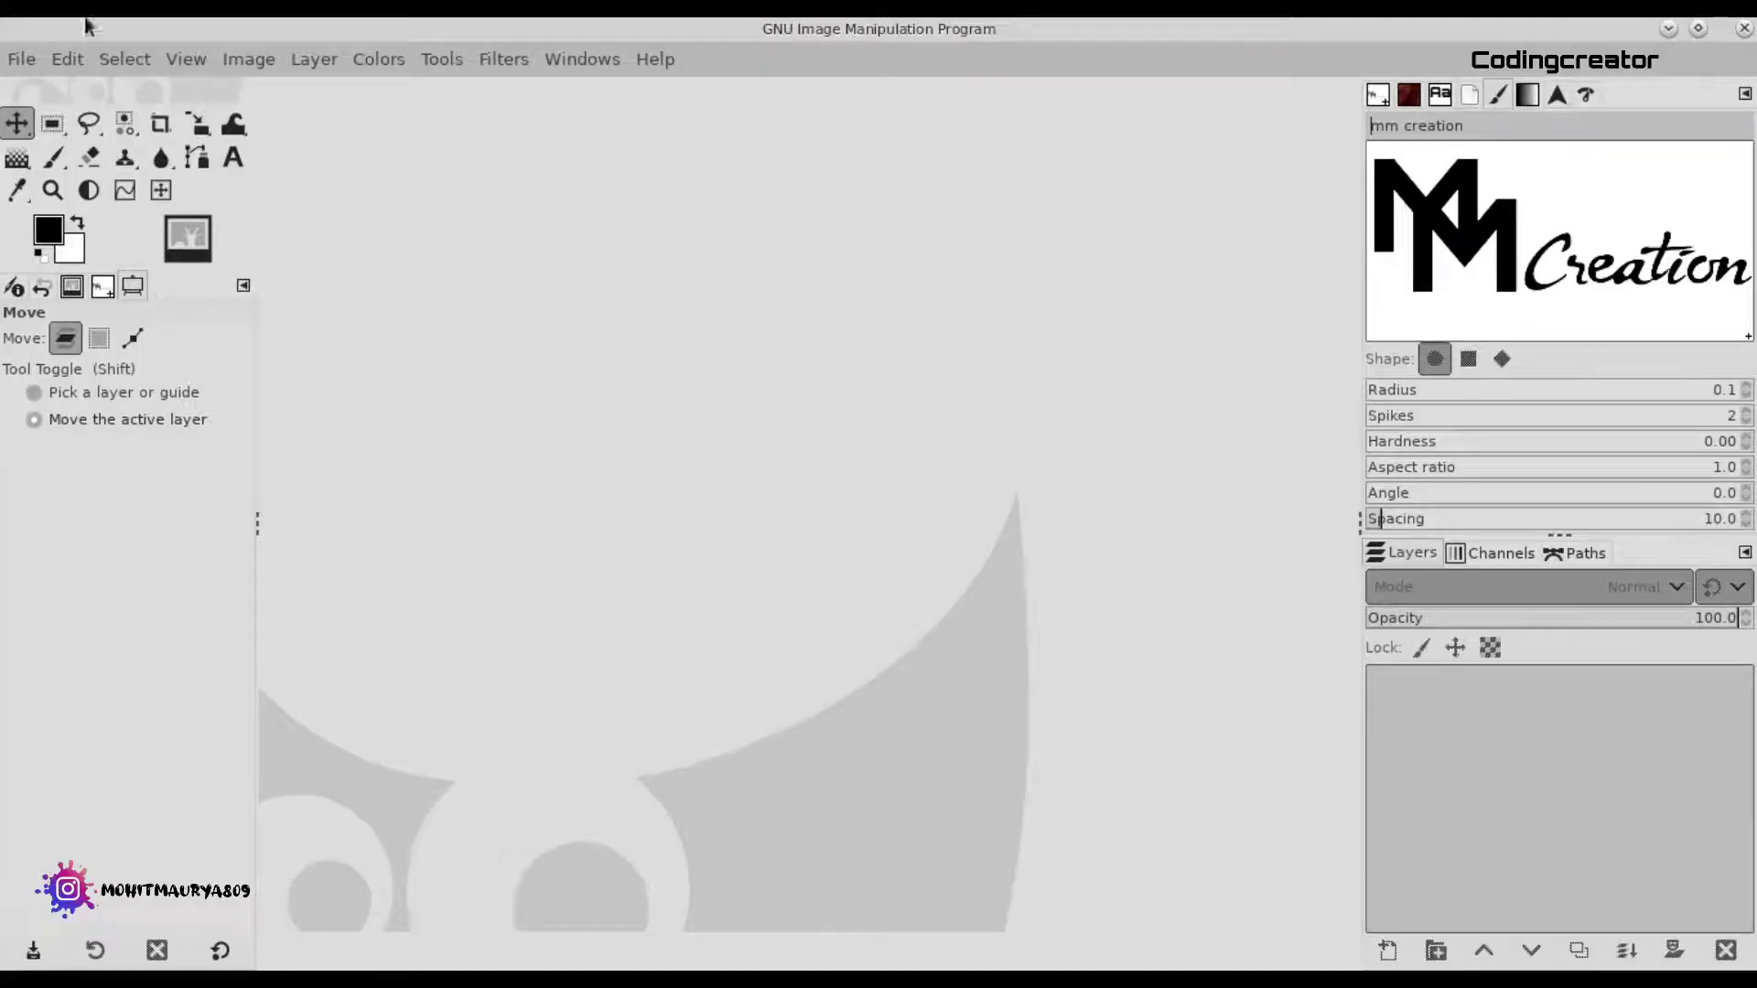
Create a new 3000×1800 transparent canvas.
{"action": "left_click", "coordinate": [26, 60]}
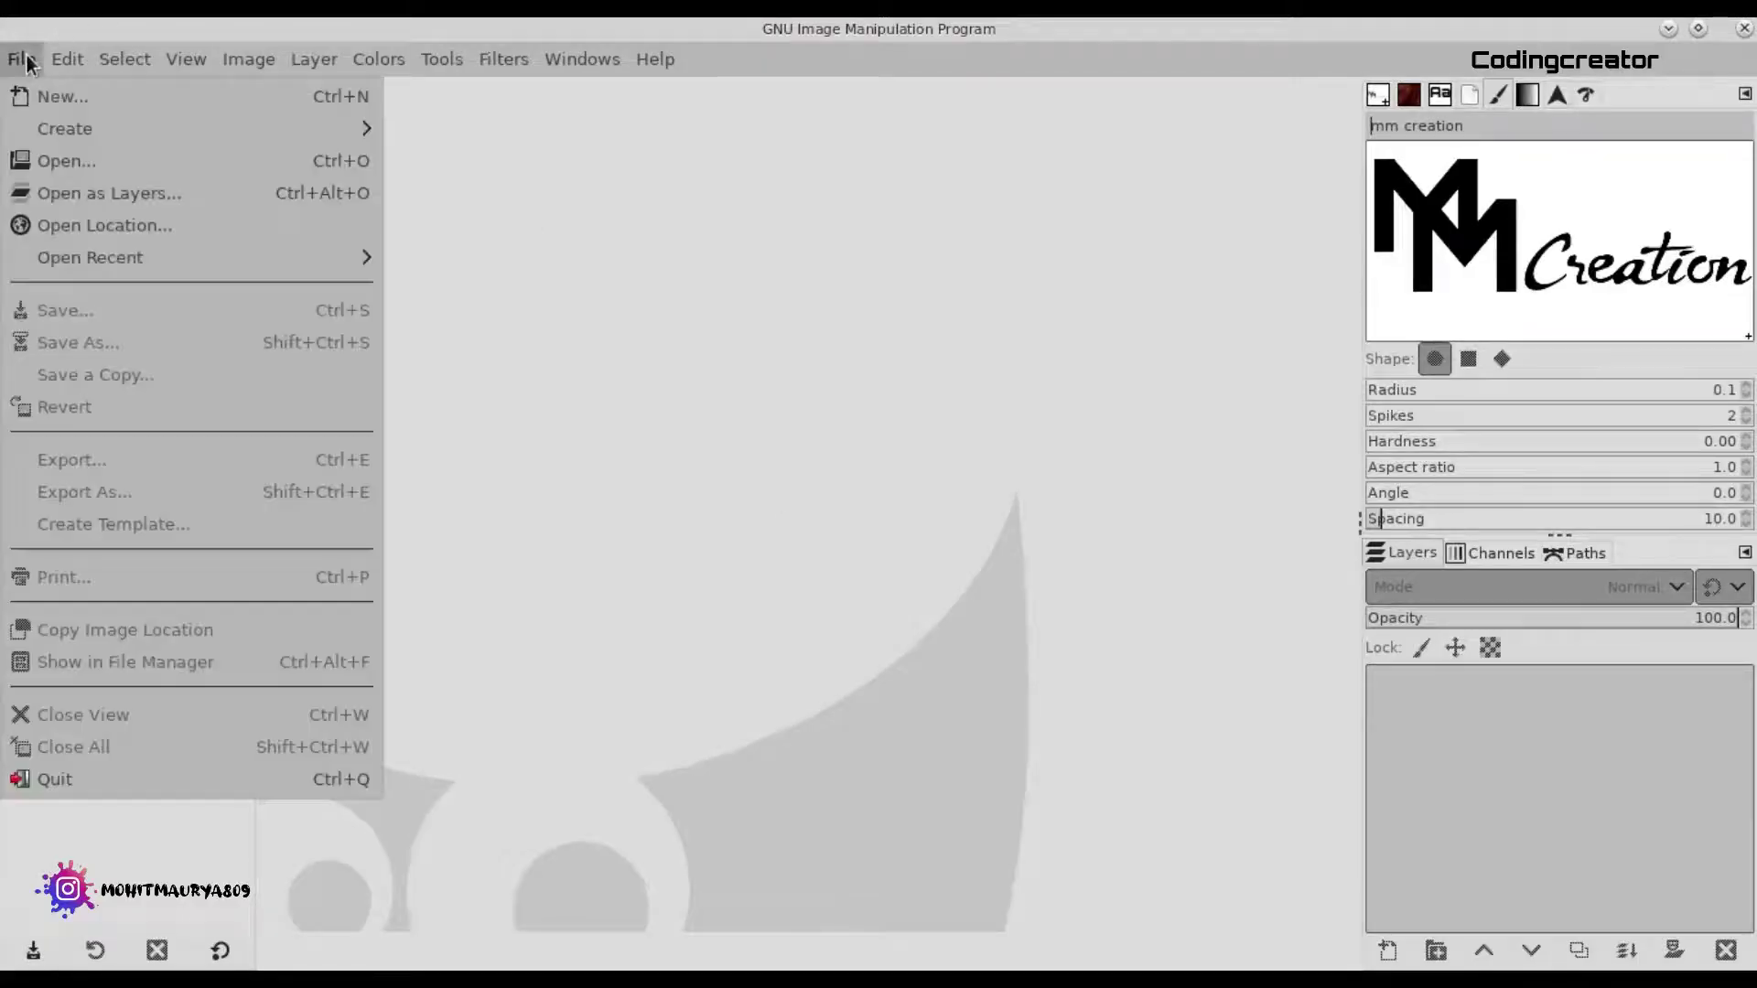
{"action": "key", "text": "BackSpace"}
{"action": "type", "text": "3000"}
{"action": "double_click", "coordinate": [375, 312]}
{"action": "key", "text": "BackSpace"}
{"action": "type", "text": "800"}
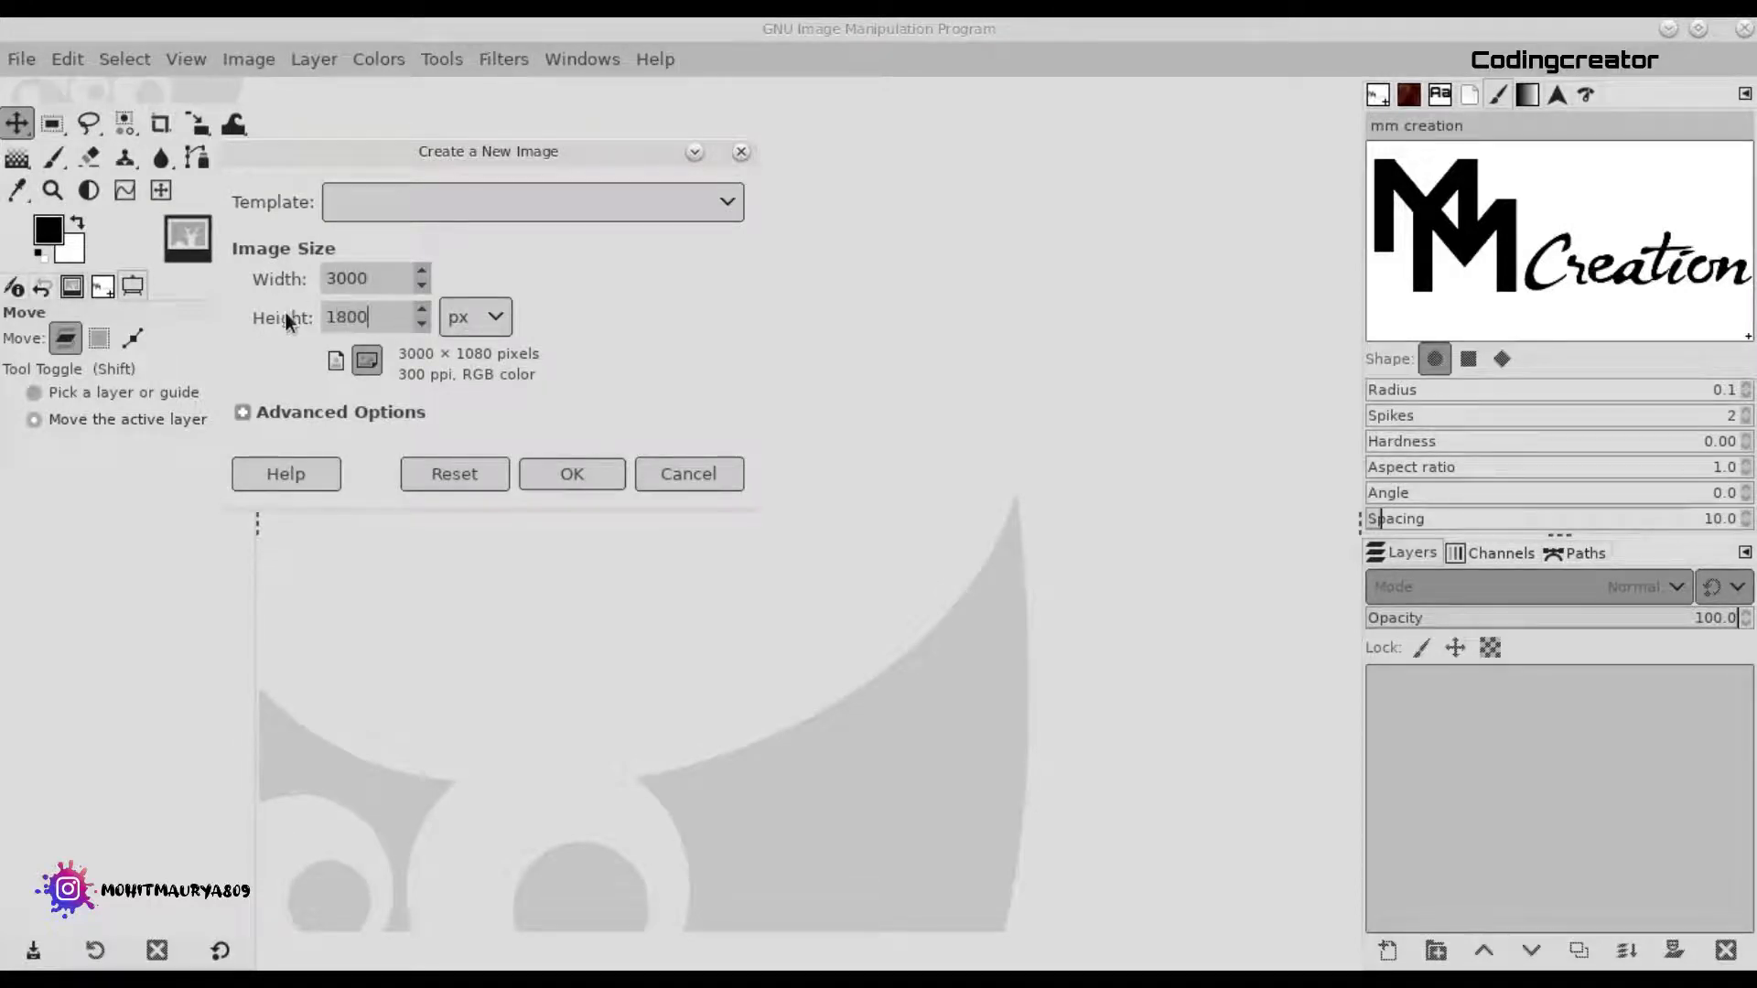
{"action": "left_click", "coordinate": [572, 474]}
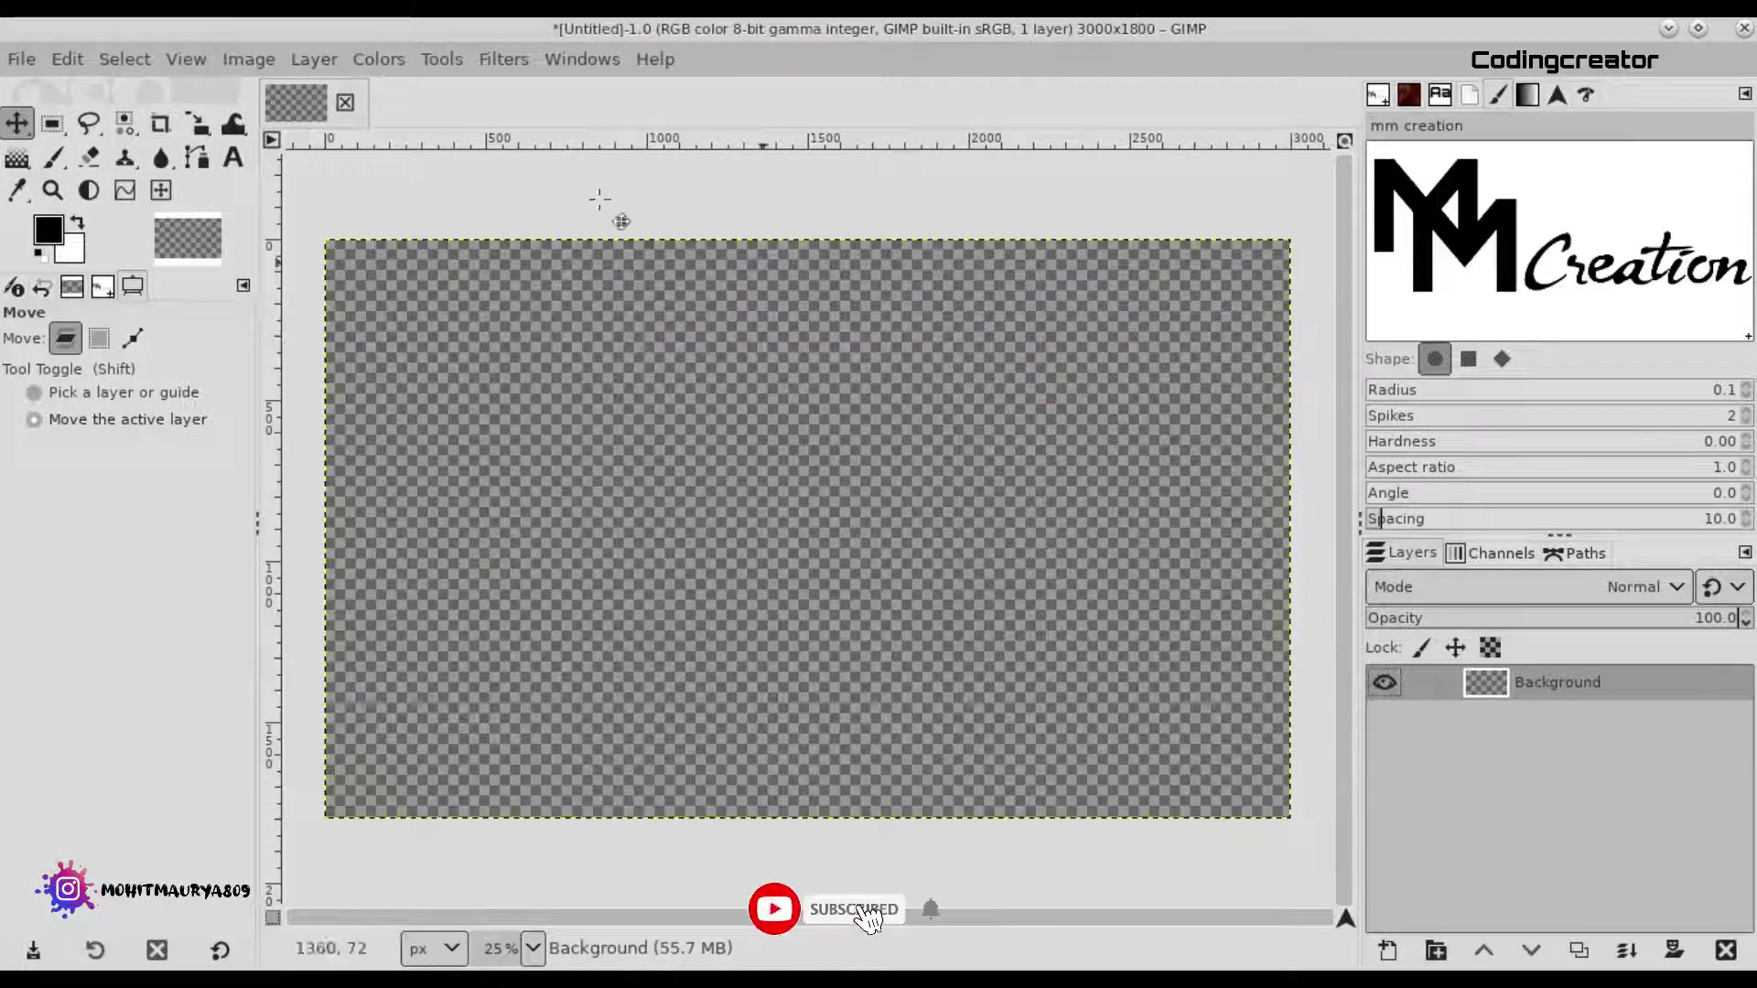
Open the bare tree image yikrL966T.png from Downloads/Gimp.
{"action": "left_click", "coordinate": [20, 61]}
{"action": "left_click", "coordinate": [57, 160]}
{"action": "left_click", "coordinate": [101, 227]}
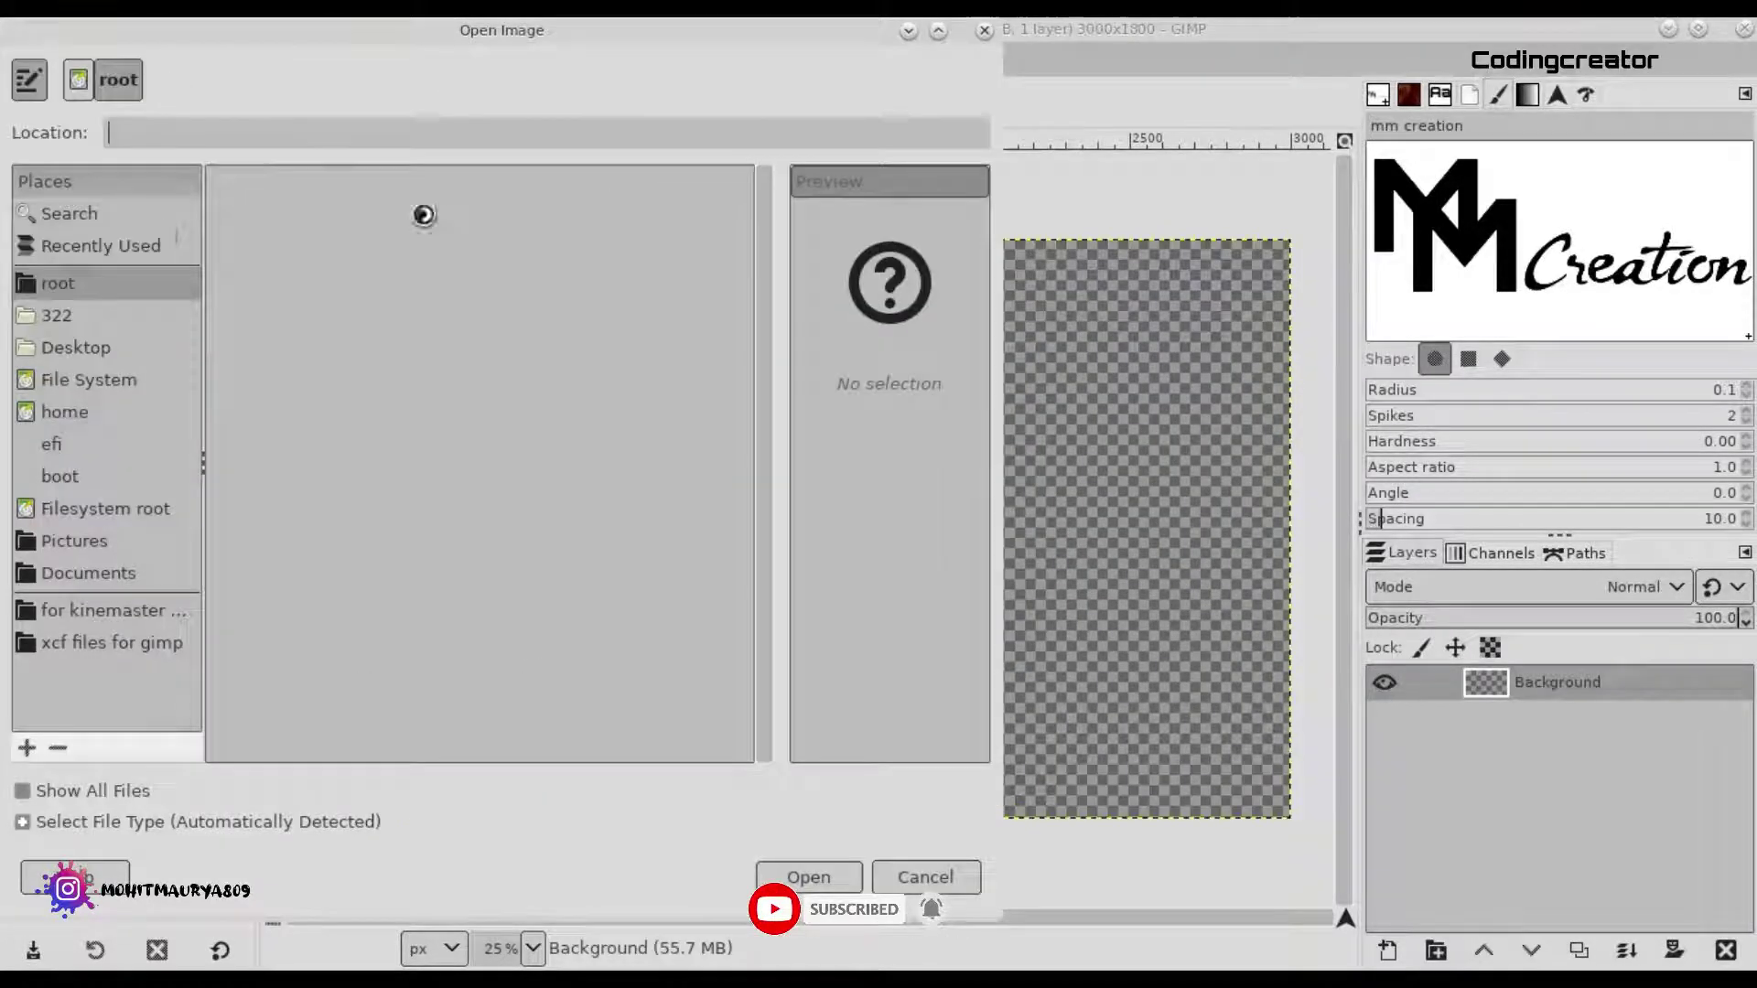
{"action": "left_click_drag", "start_coordinate": [763, 210], "coordinate": [761, 385]}
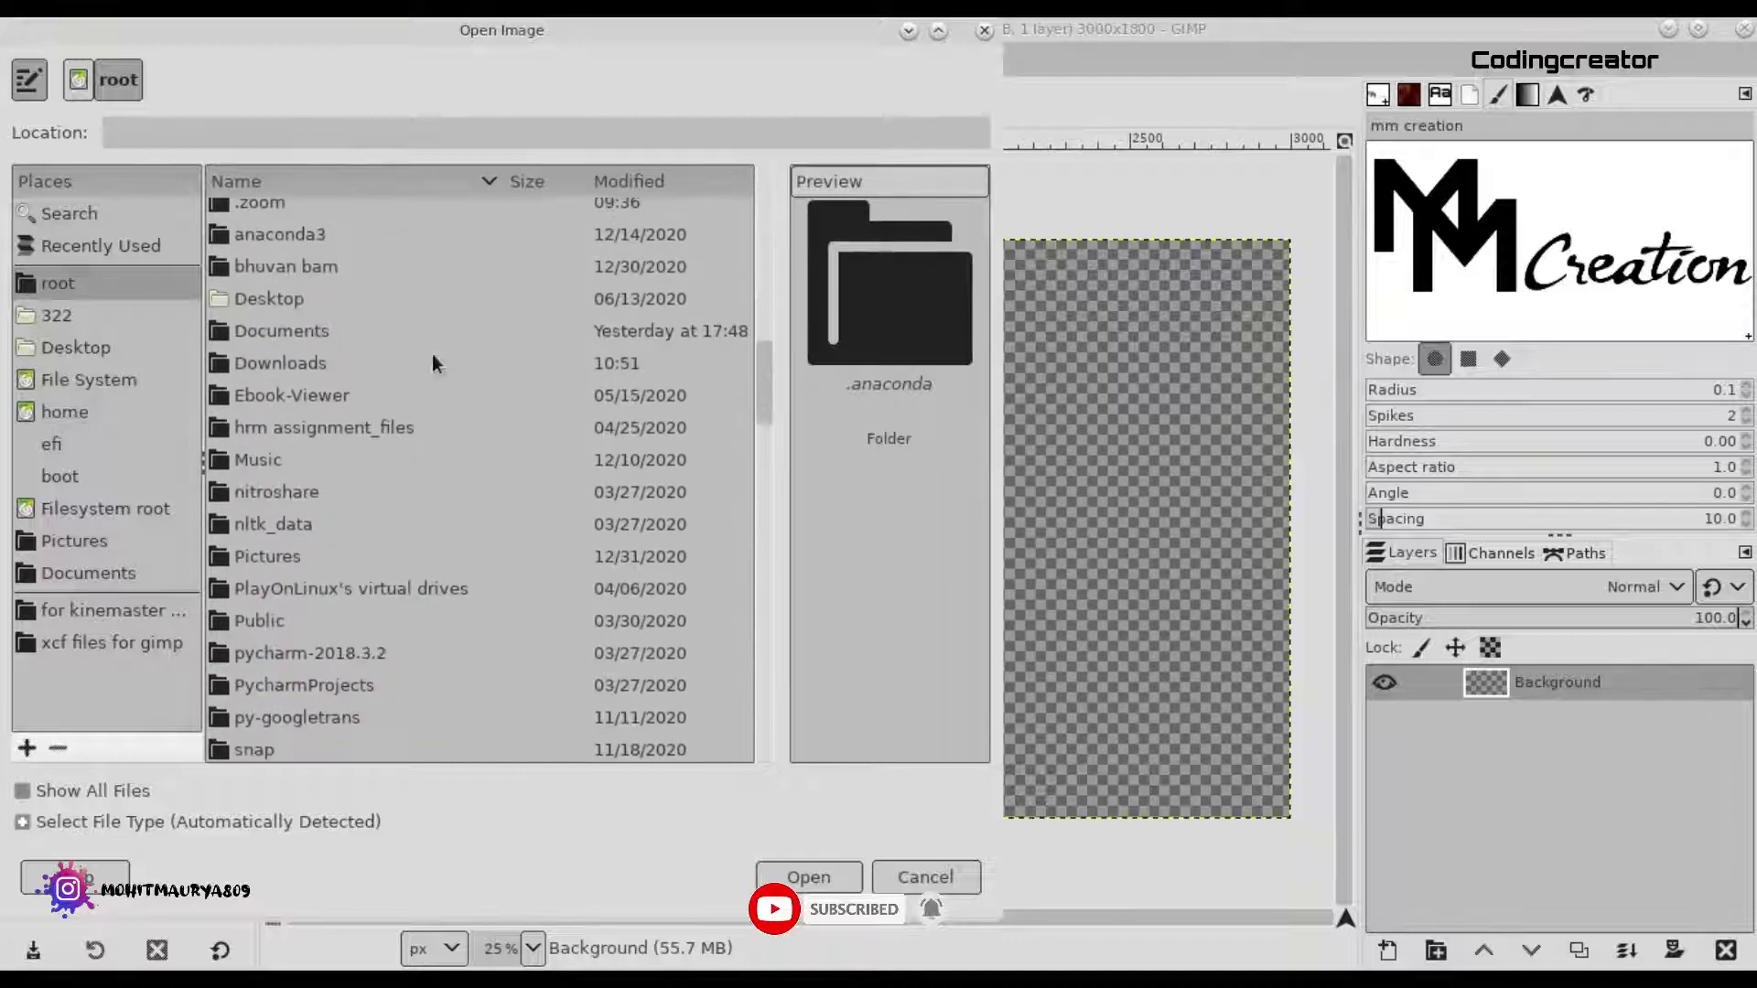
{"action": "double_click", "coordinate": [343, 366]}
{"action": "double_click", "coordinate": [315, 408]}
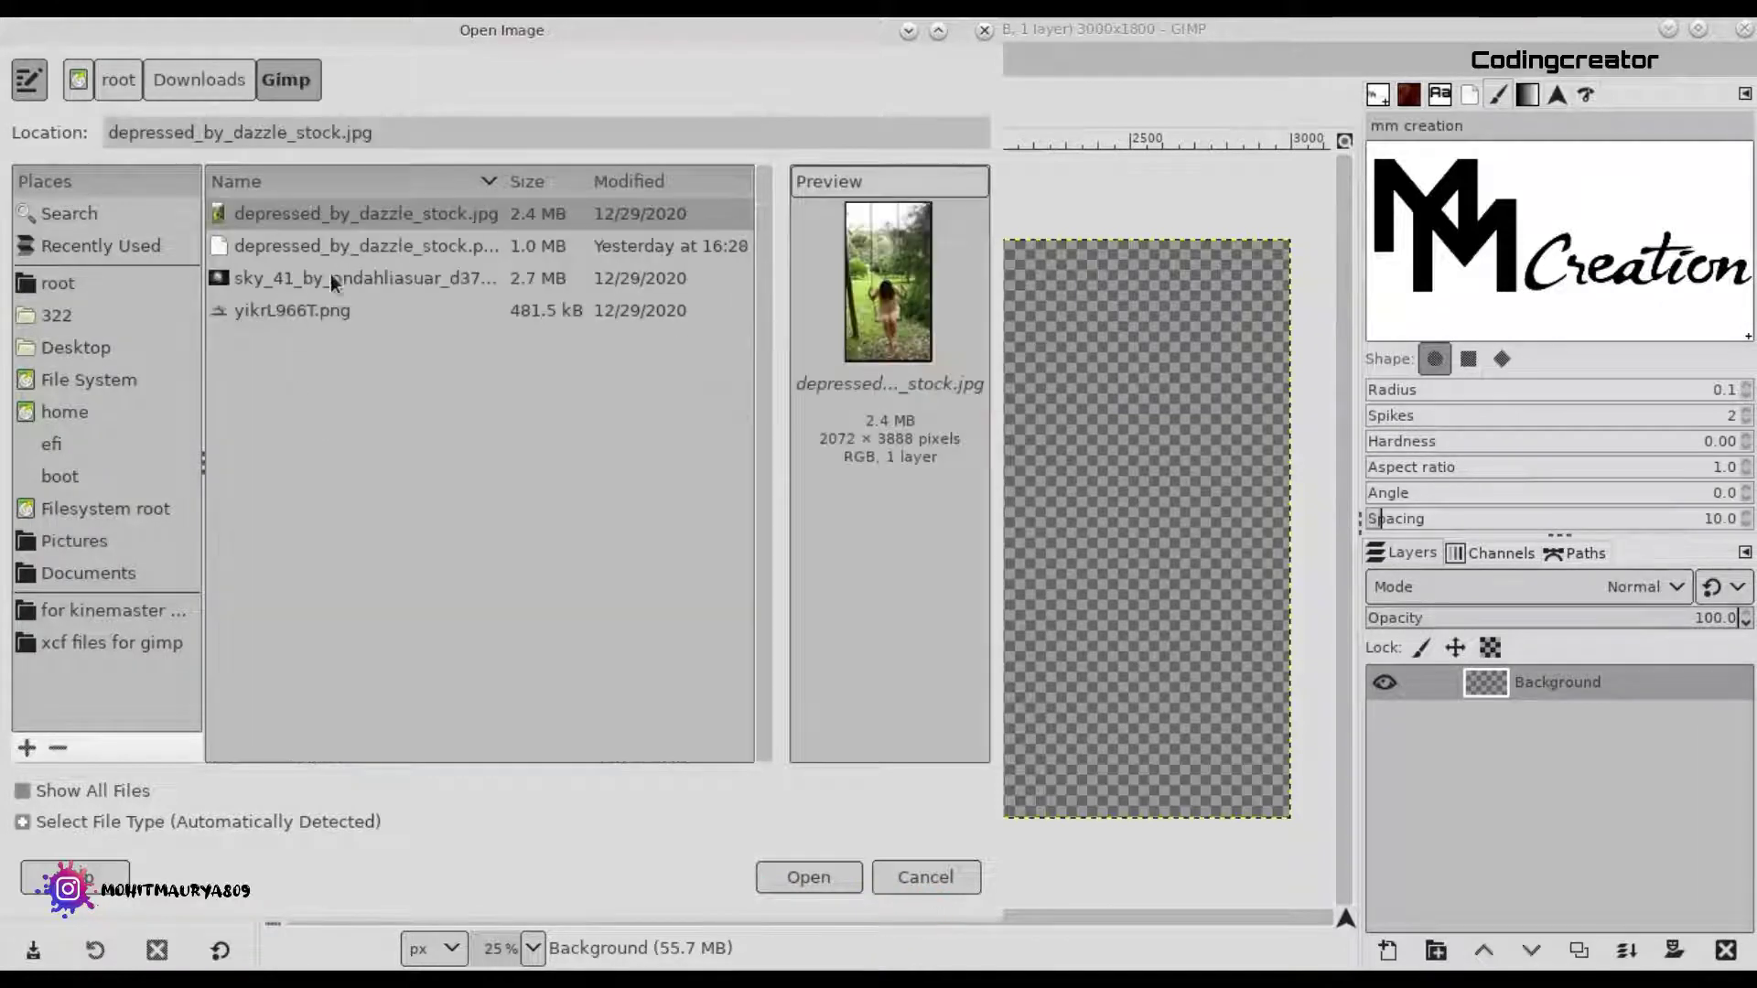
{"action": "left_click", "coordinate": [293, 311]}
{"action": "left_click", "coordinate": [824, 878]}
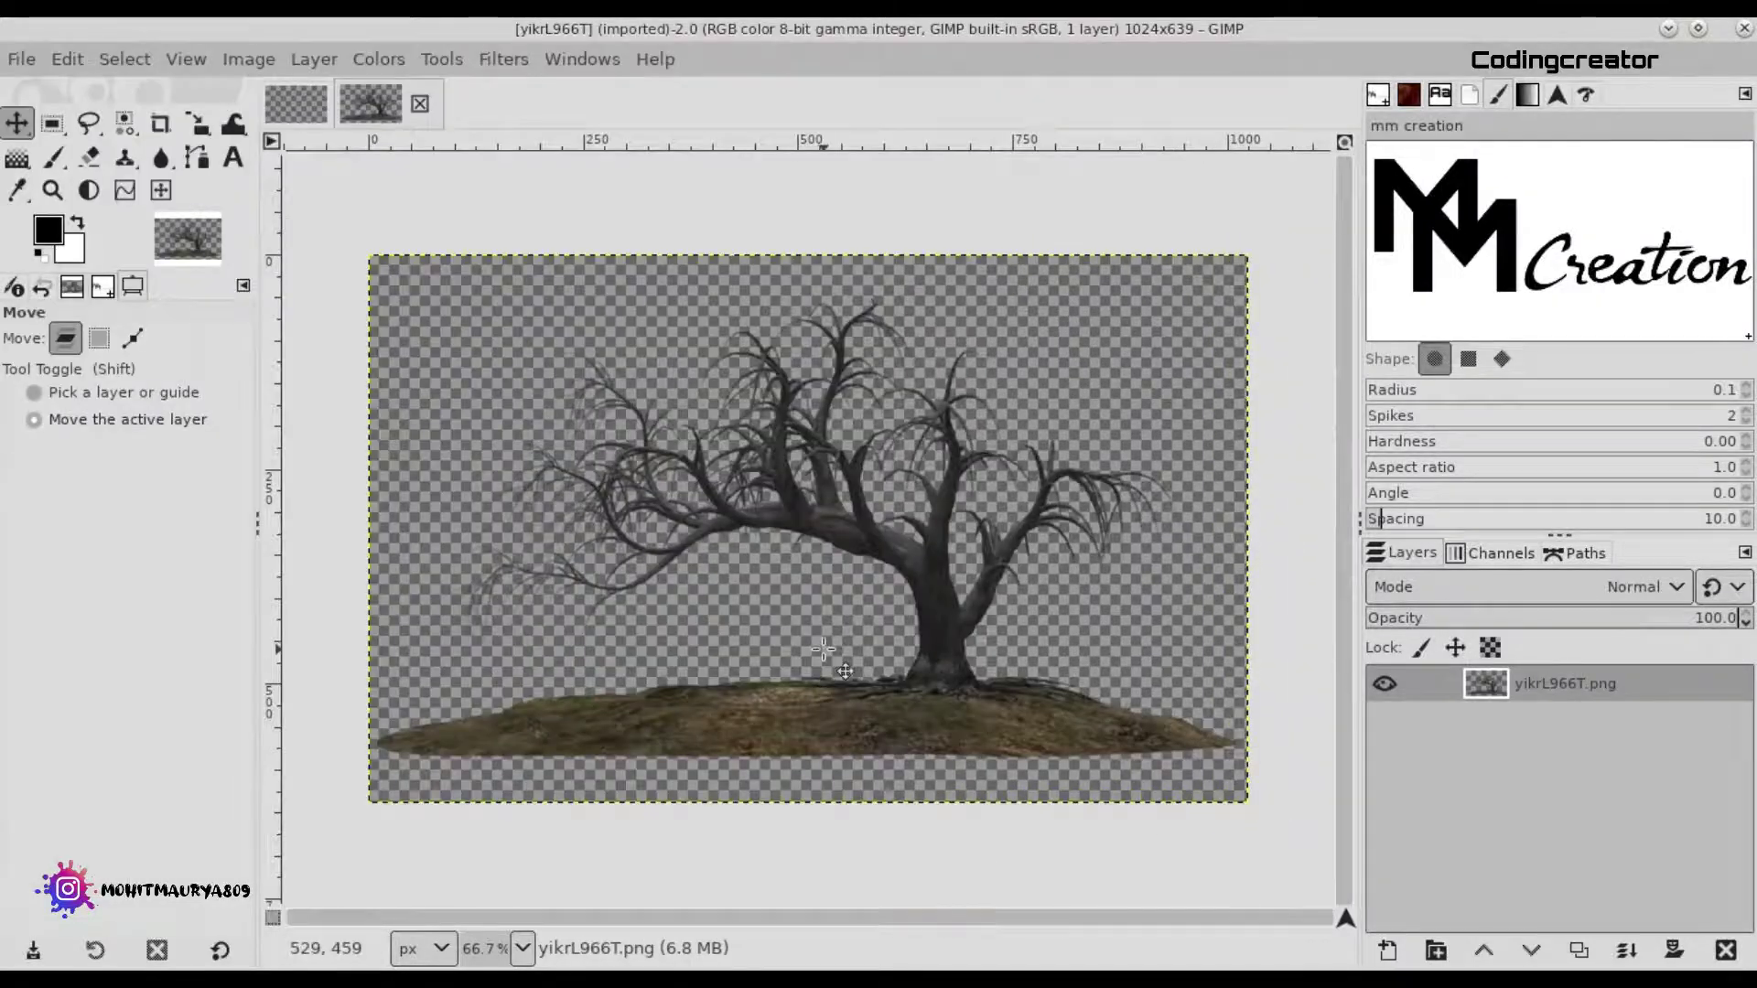
{"action": "scroll", "coordinate": [821, 649], "scroll_direction": "up", "scroll_amount": 4, "text": "ctrl"}
{"action": "scroll", "coordinate": [820, 649], "scroll_direction": "down", "scroll_amount": 5, "text": "ctrl"}
{"action": "scroll", "coordinate": [823, 649], "scroll_direction": "up", "scroll_amount": 1, "text": "ctrl"}
Drag the tree layer from yikrL966T onto the Untitled canvas.
{"action": "left_click", "coordinate": [293, 108]}
{"action": "left_click", "coordinate": [370, 103]}
{"action": "mouse_move", "coordinate": [1486, 684]}
{"action": "left_mouse_down"}
{"action": "mouse_move", "coordinate": [305, 85]}
{"action": "mouse_move", "coordinate": [746, 543]}
{"action": "left_mouse_up"}
Scale the tree layer up to about 4269 pixels wide, extending past the left edge.
{"action": "key", "text": "shift+s"}
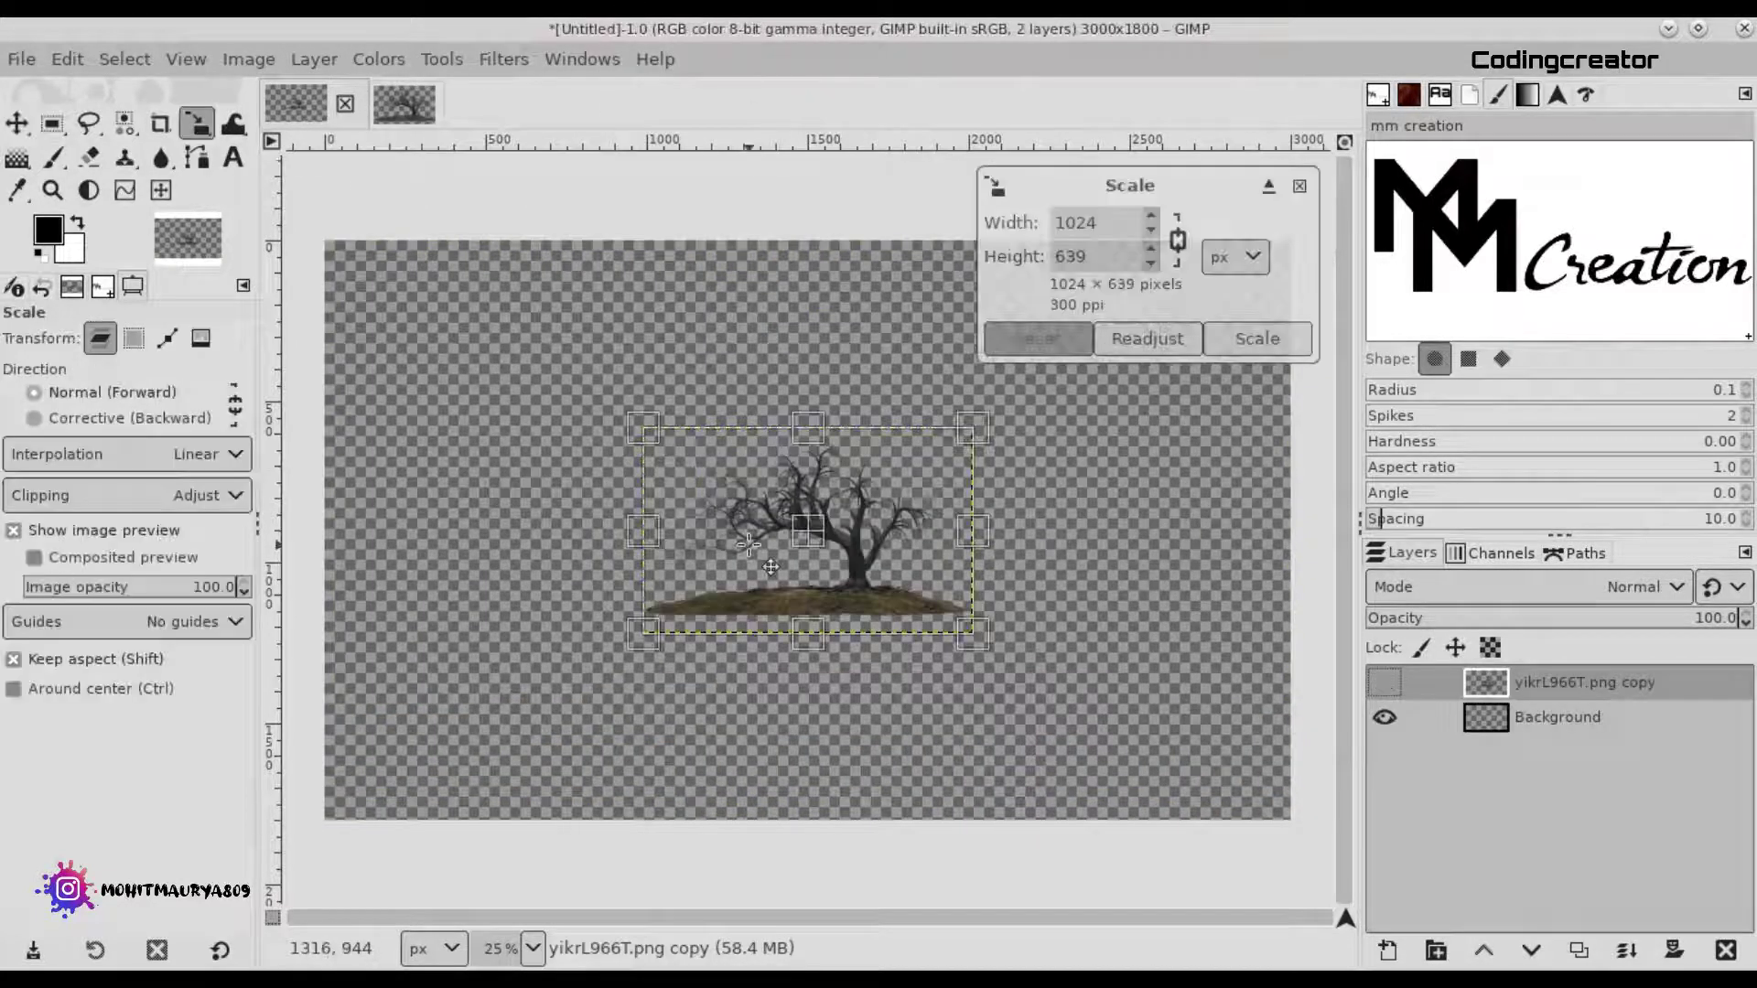
{"action": "left_click_drag", "start_coordinate": [974, 631], "coordinate": [1054, 554]}
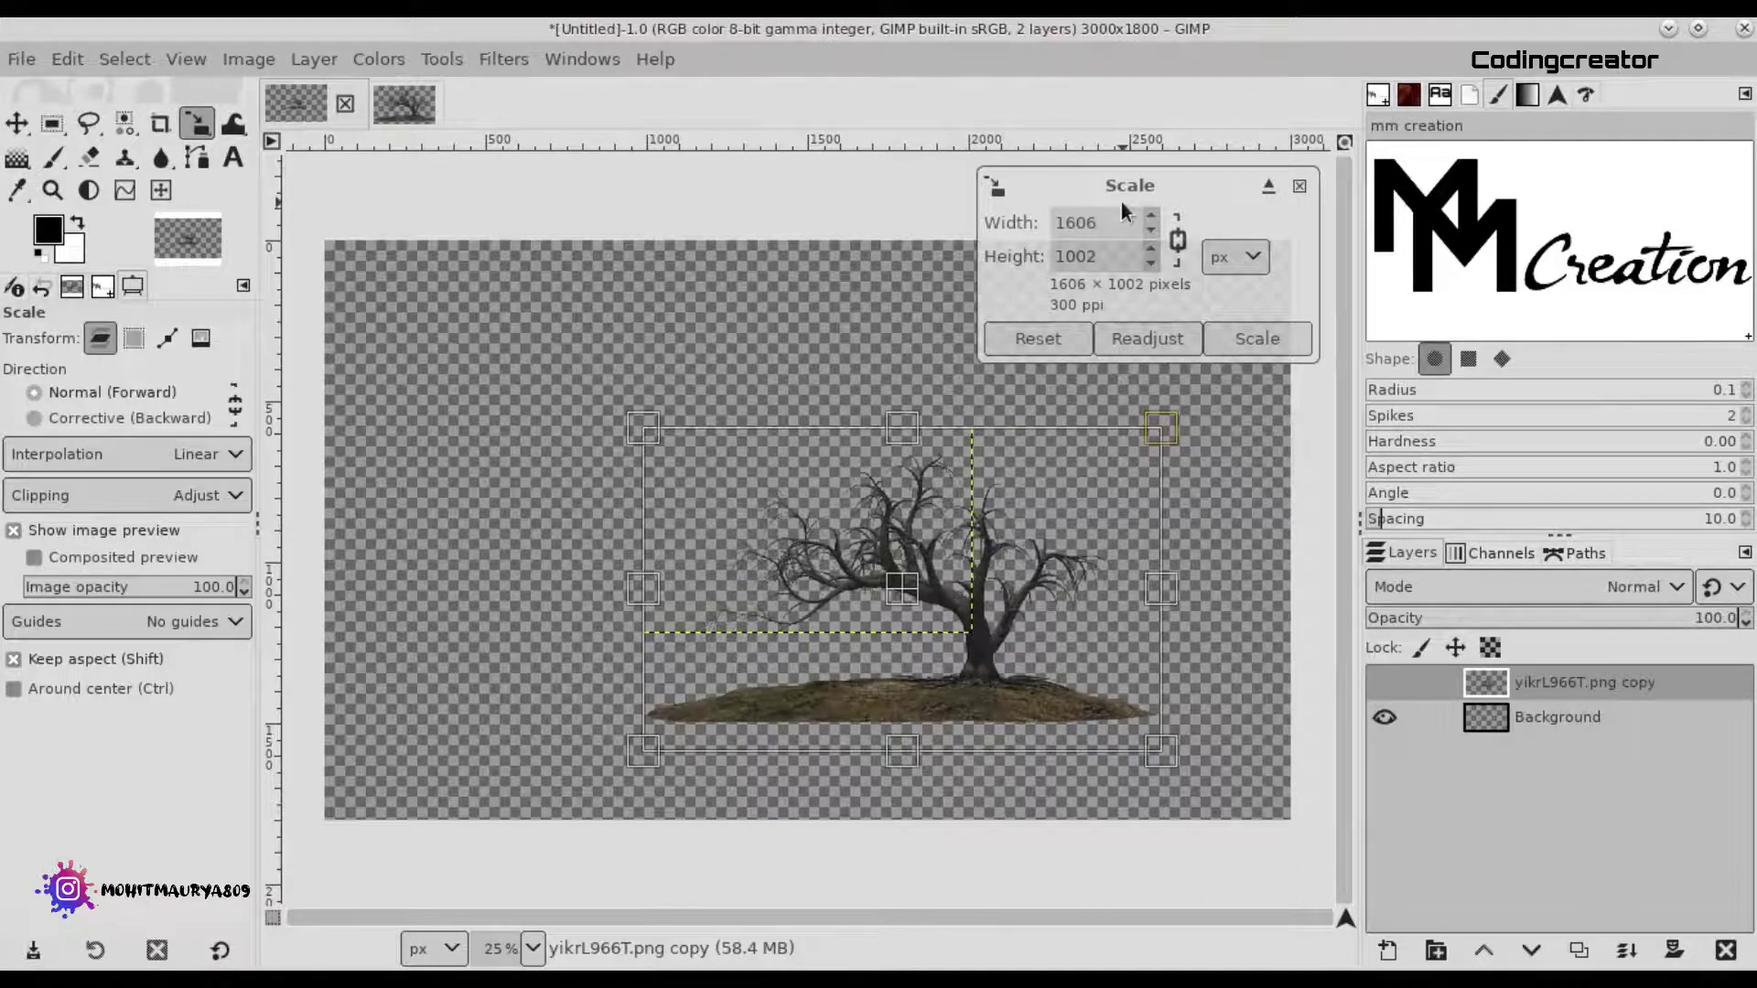
{"action": "left_click_drag", "start_coordinate": [666, 448], "coordinate": [431, 301]}
{"action": "left_click_drag", "start_coordinate": [1117, 734], "coordinate": [1187, 784]}
{"action": "left_click_drag", "start_coordinate": [410, 421], "coordinate": [216, 241]}
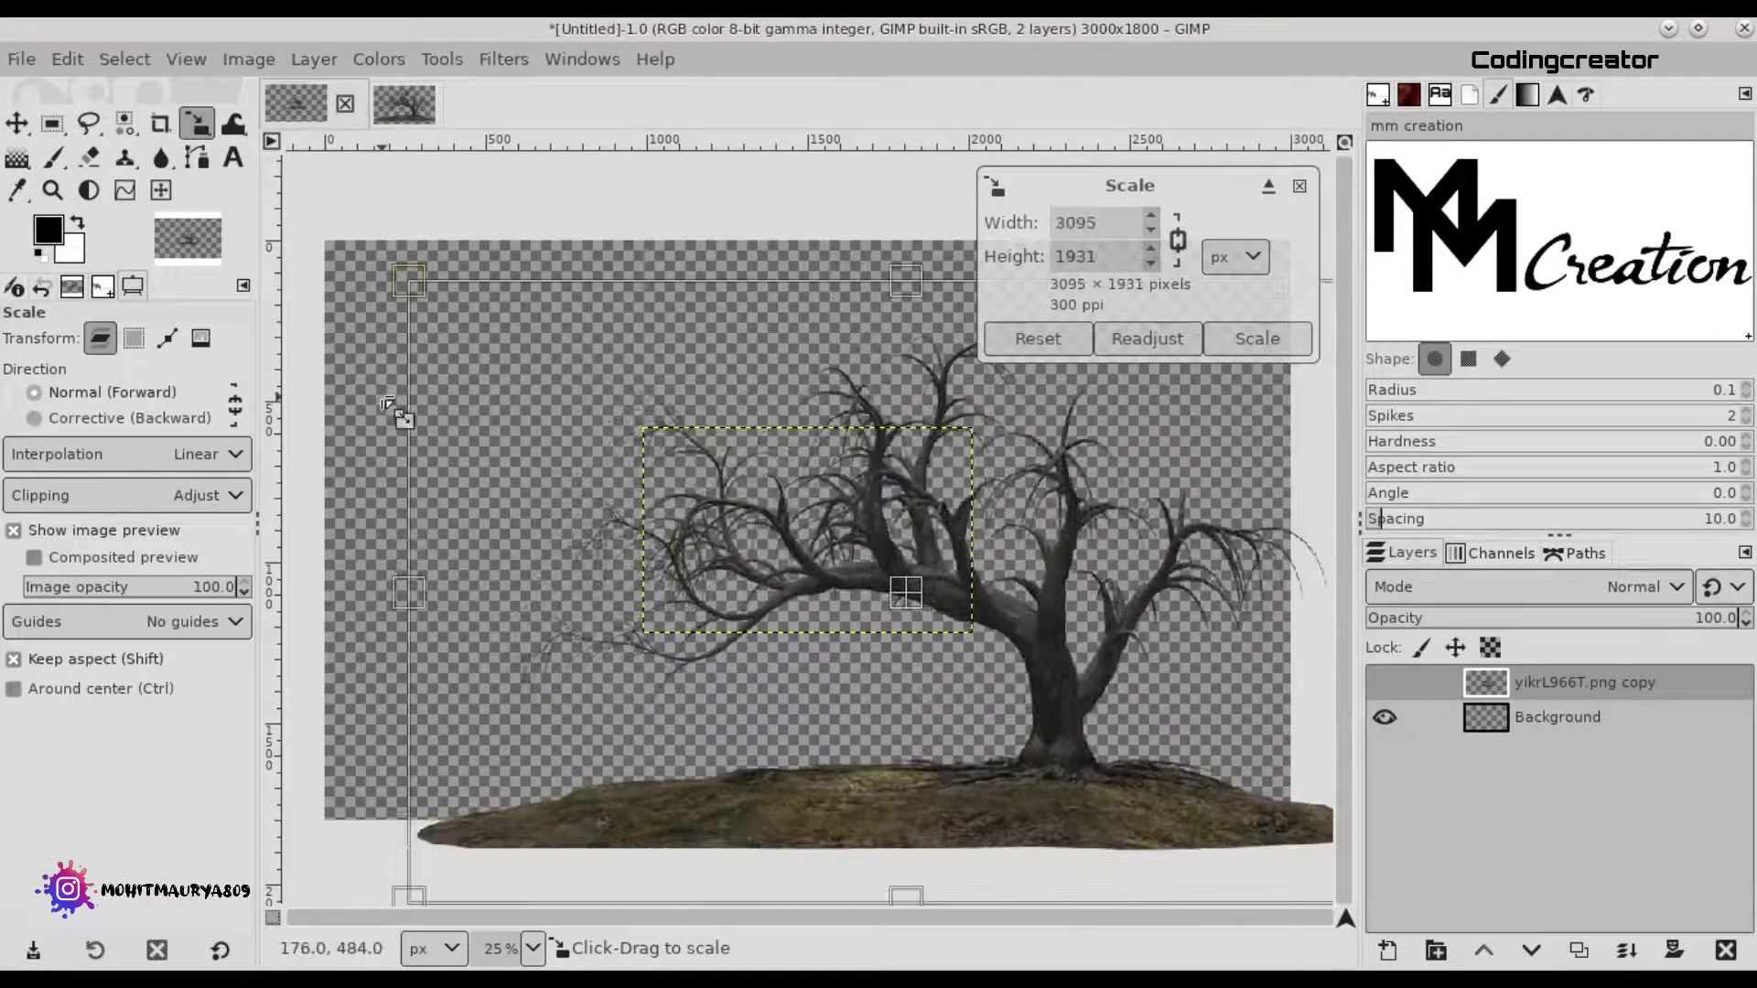
{"action": "left_click_drag", "start_coordinate": [835, 547], "coordinate": [973, 522]}
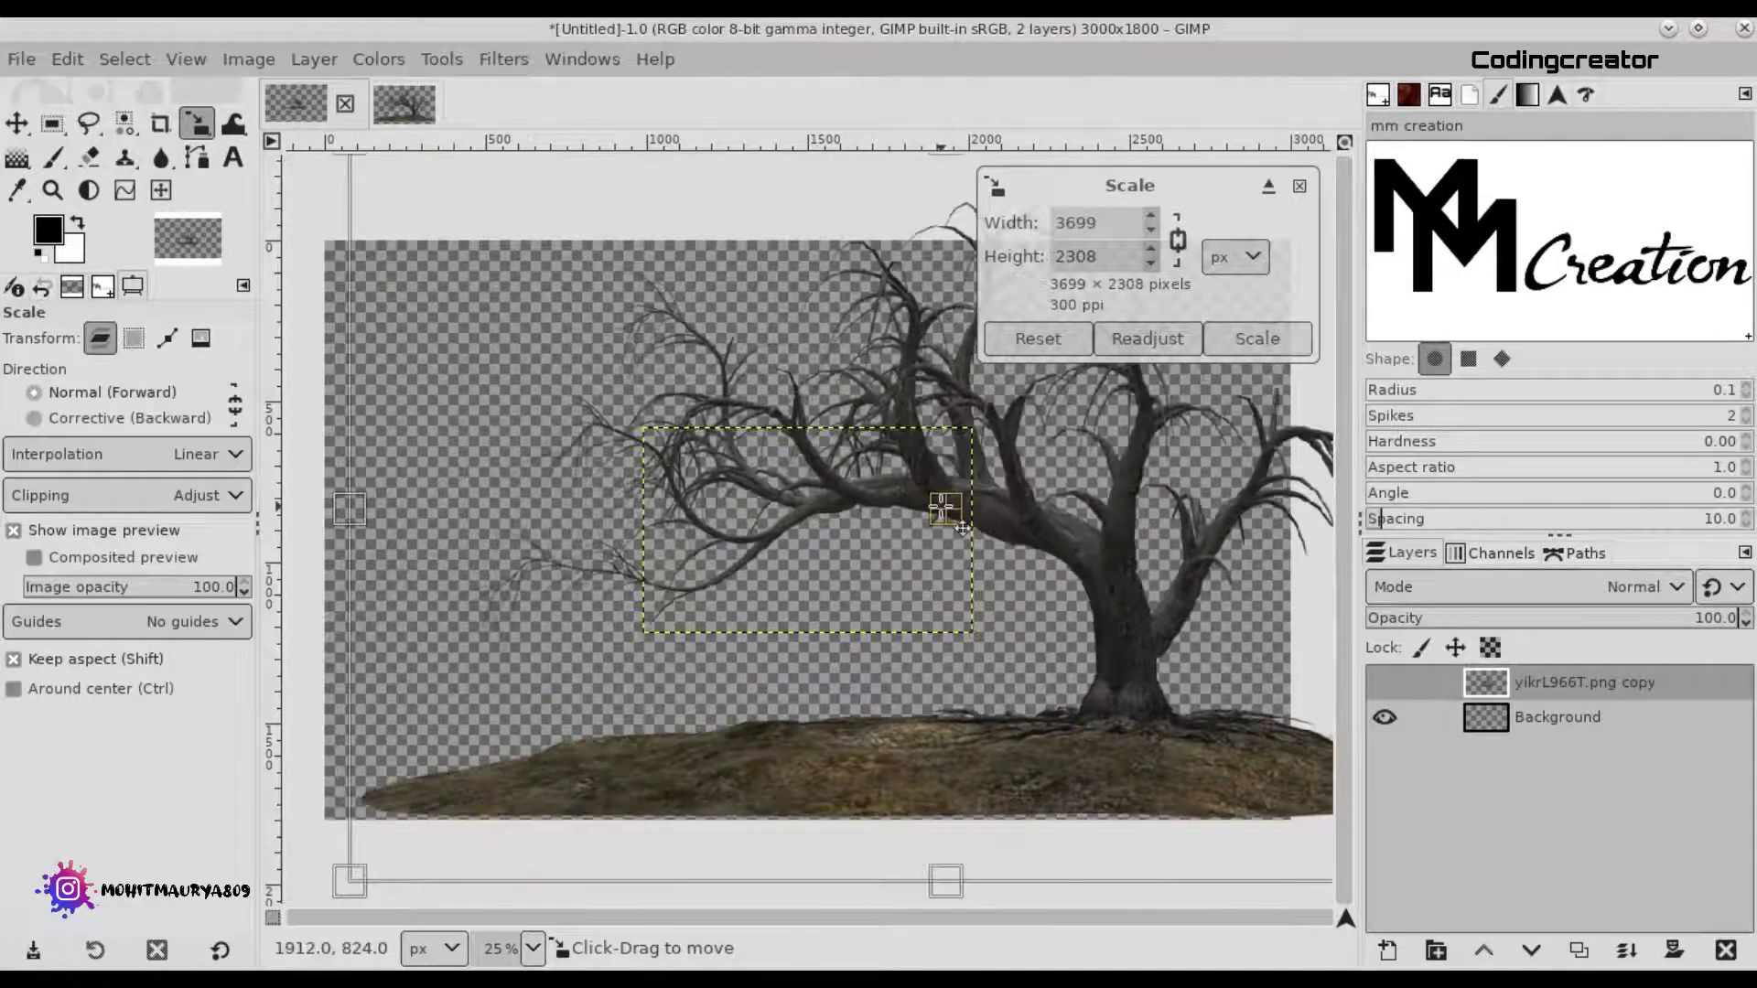
{"action": "left_click_drag", "start_coordinate": [631, 375], "coordinate": [501, 300]}
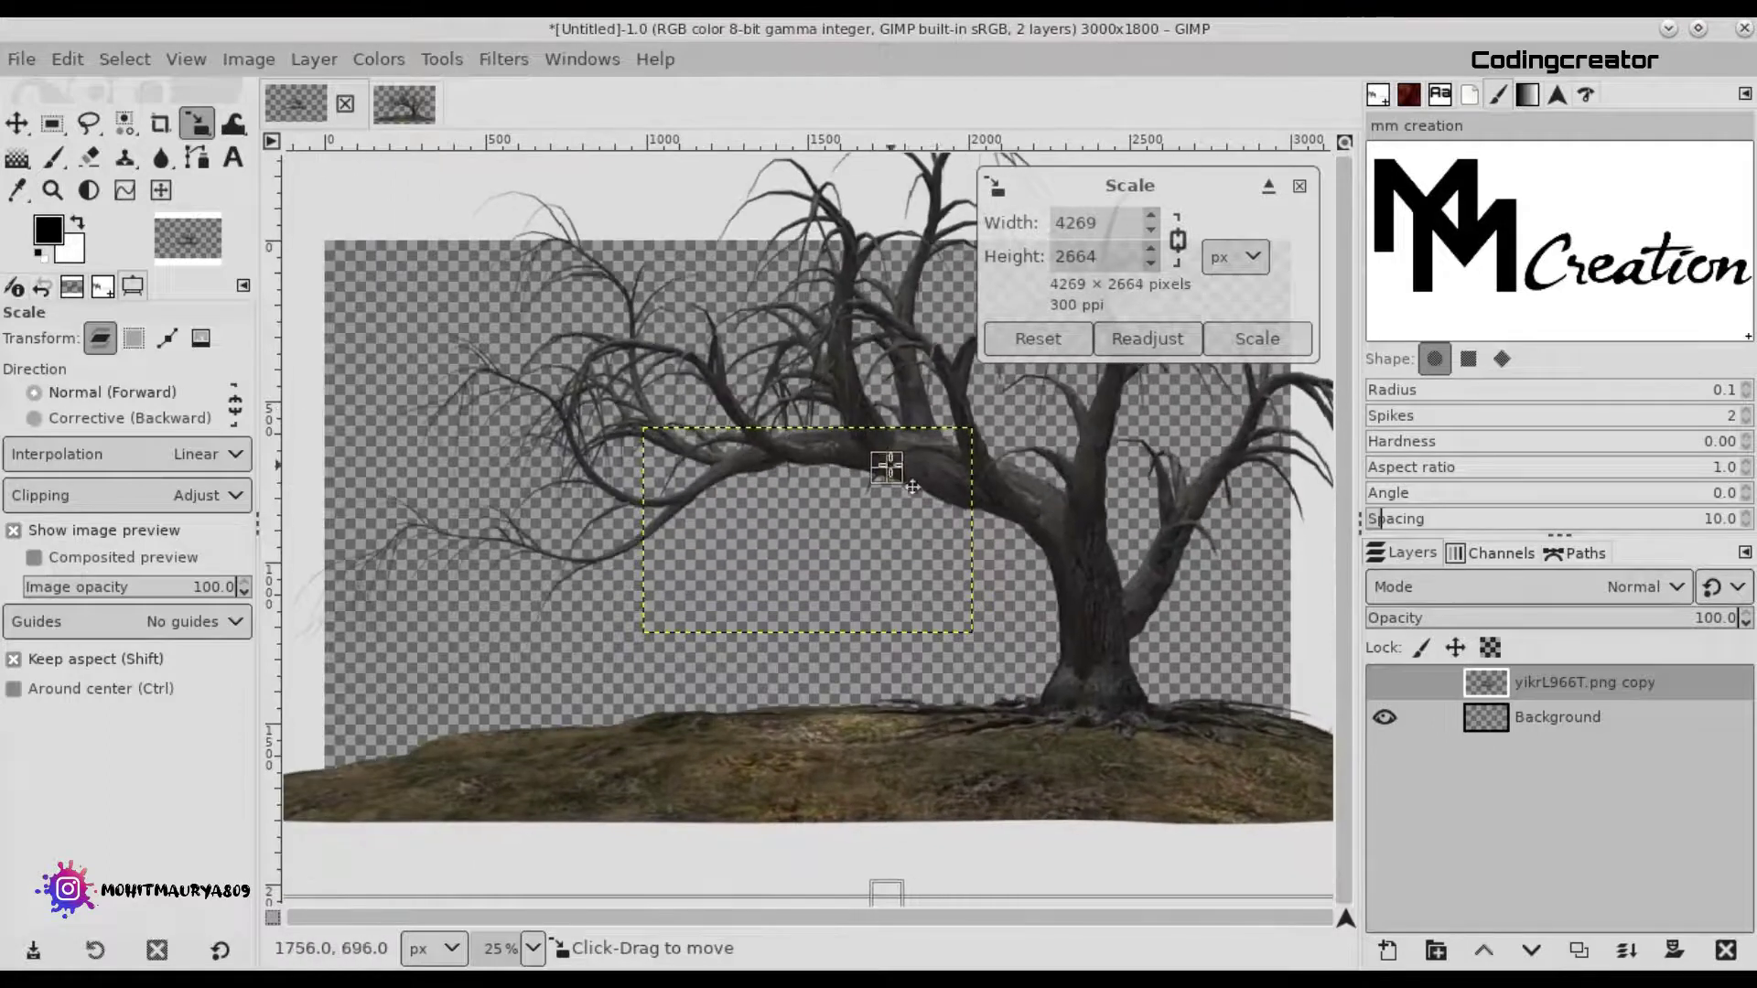
{"action": "left_click_drag", "start_coordinate": [913, 487], "coordinate": [1024, 500]}
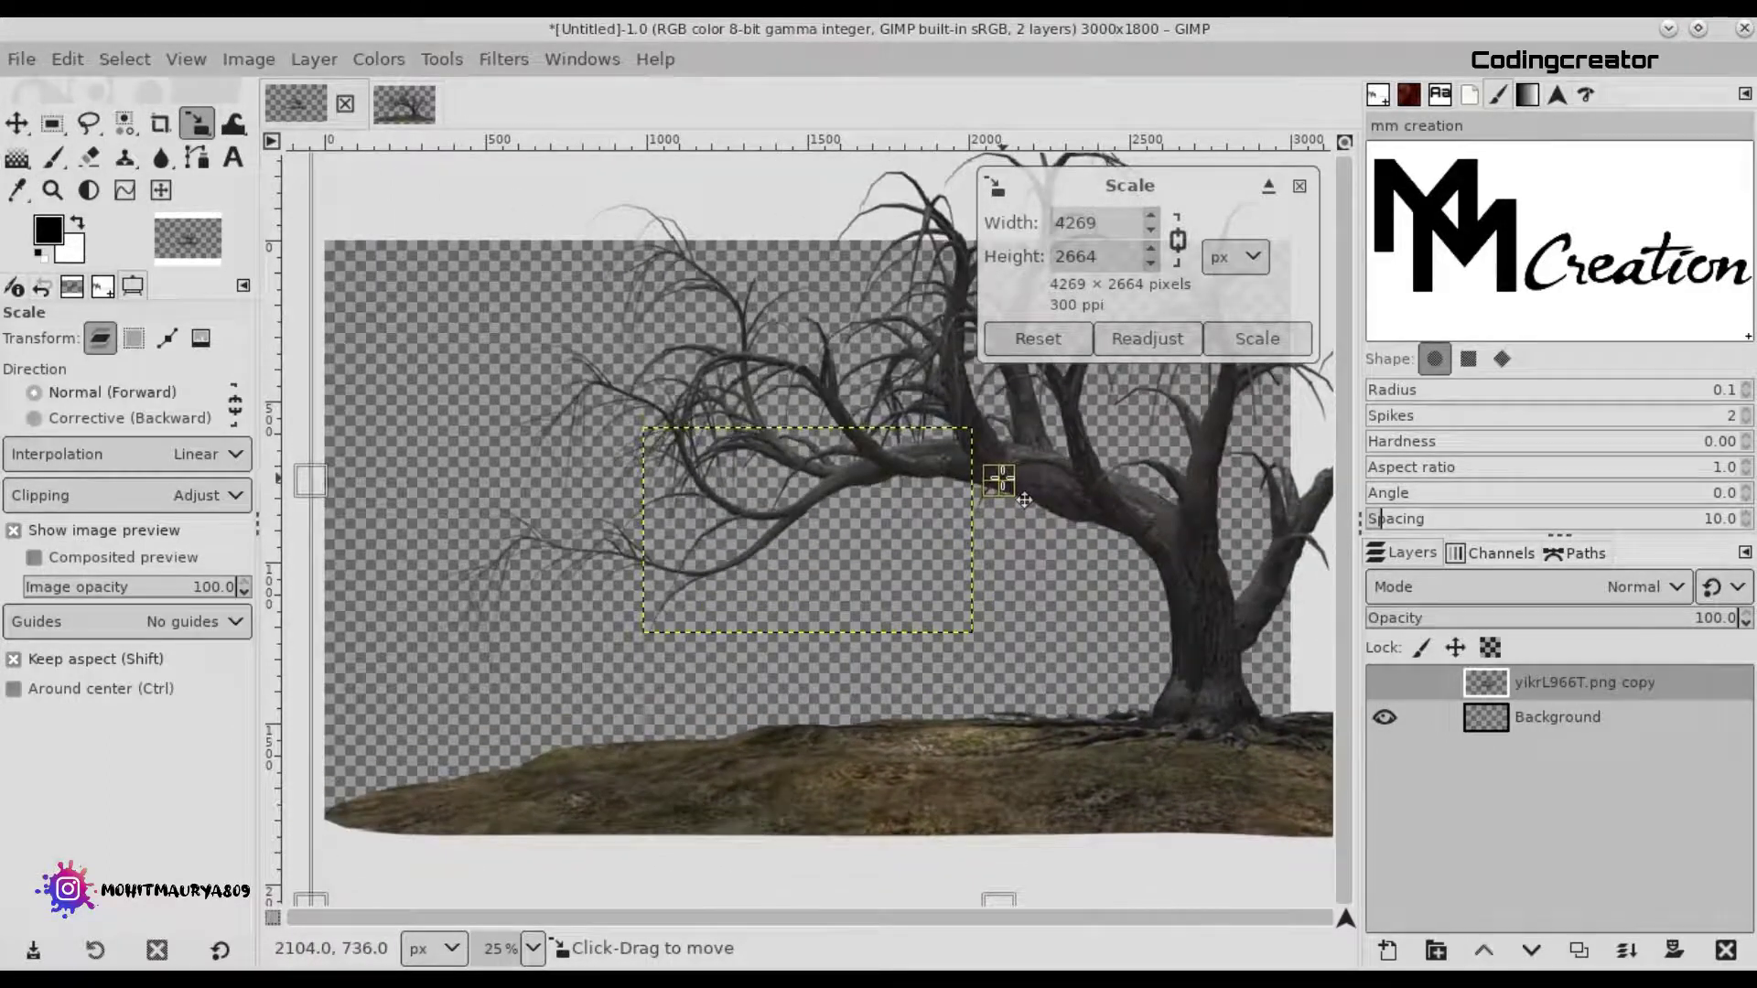
Fine-tune the tree's size and position, then apply the scale at about 5035×3142.
{"action": "left_click_drag", "start_coordinate": [620, 419], "coordinate": [520, 357]}
{"action": "left_click_drag", "start_coordinate": [970, 471], "coordinate": [1020, 470]}
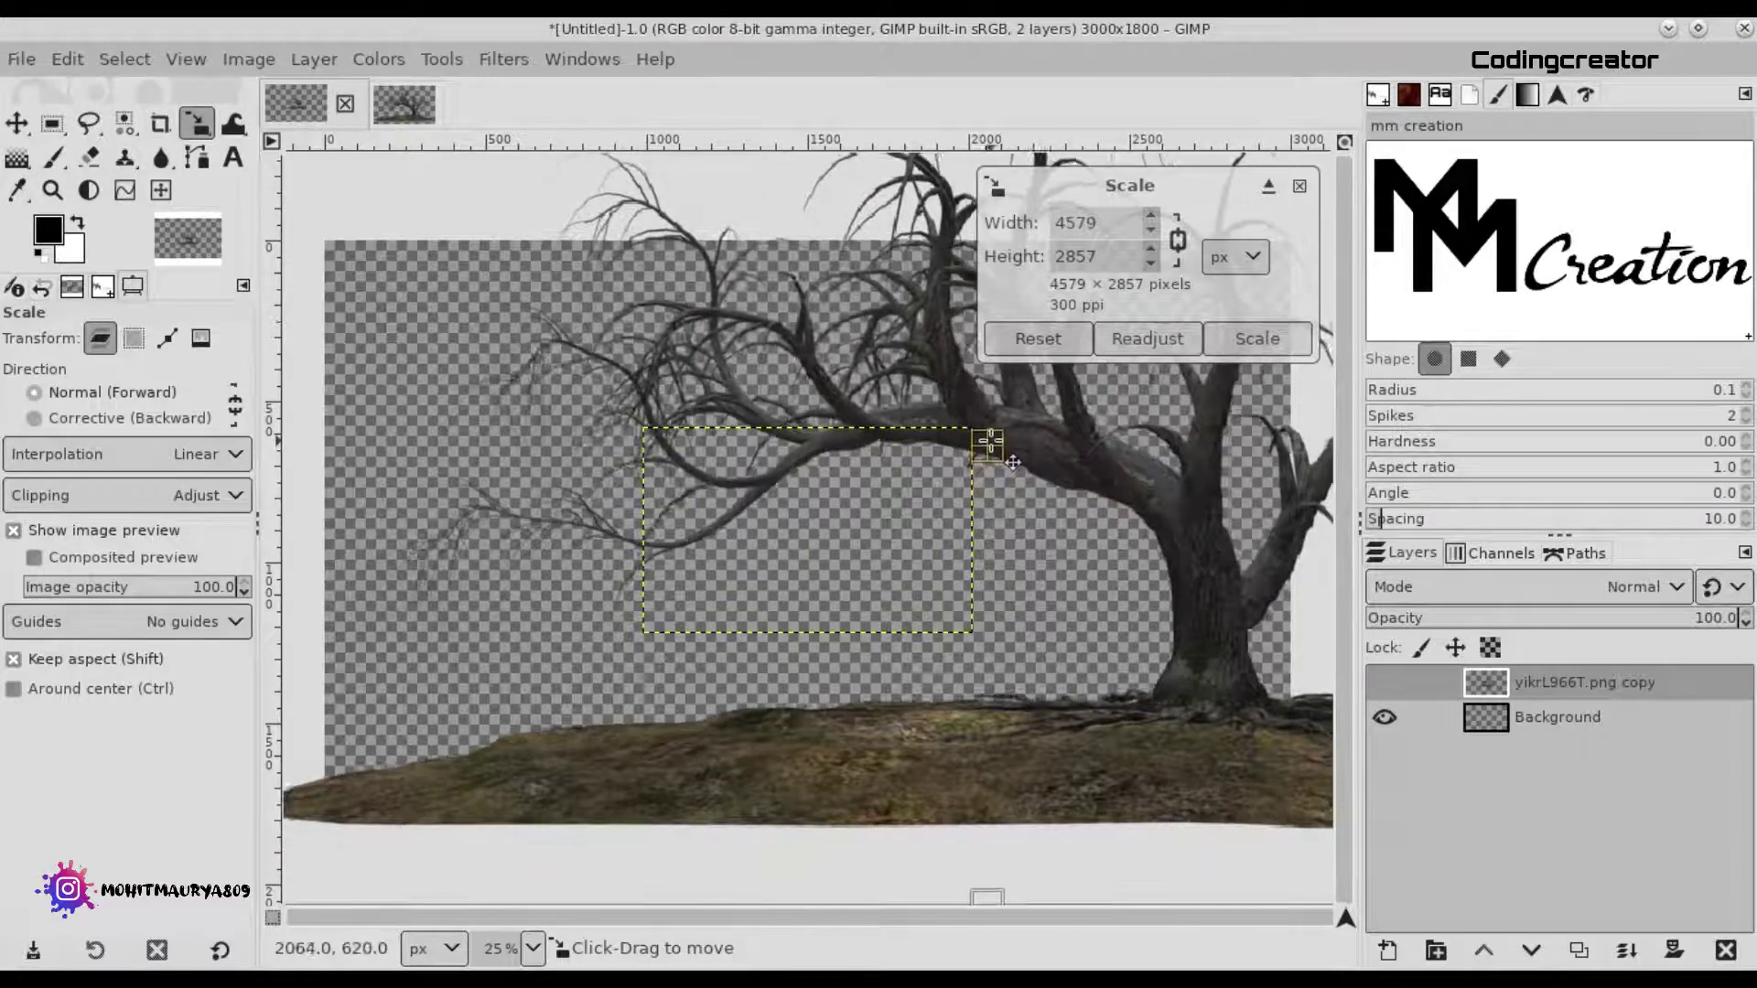
{"action": "left_click_drag", "start_coordinate": [512, 343], "coordinate": [284, 206]}
{"action": "left_click_drag", "start_coordinate": [898, 398], "coordinate": [939, 385]}
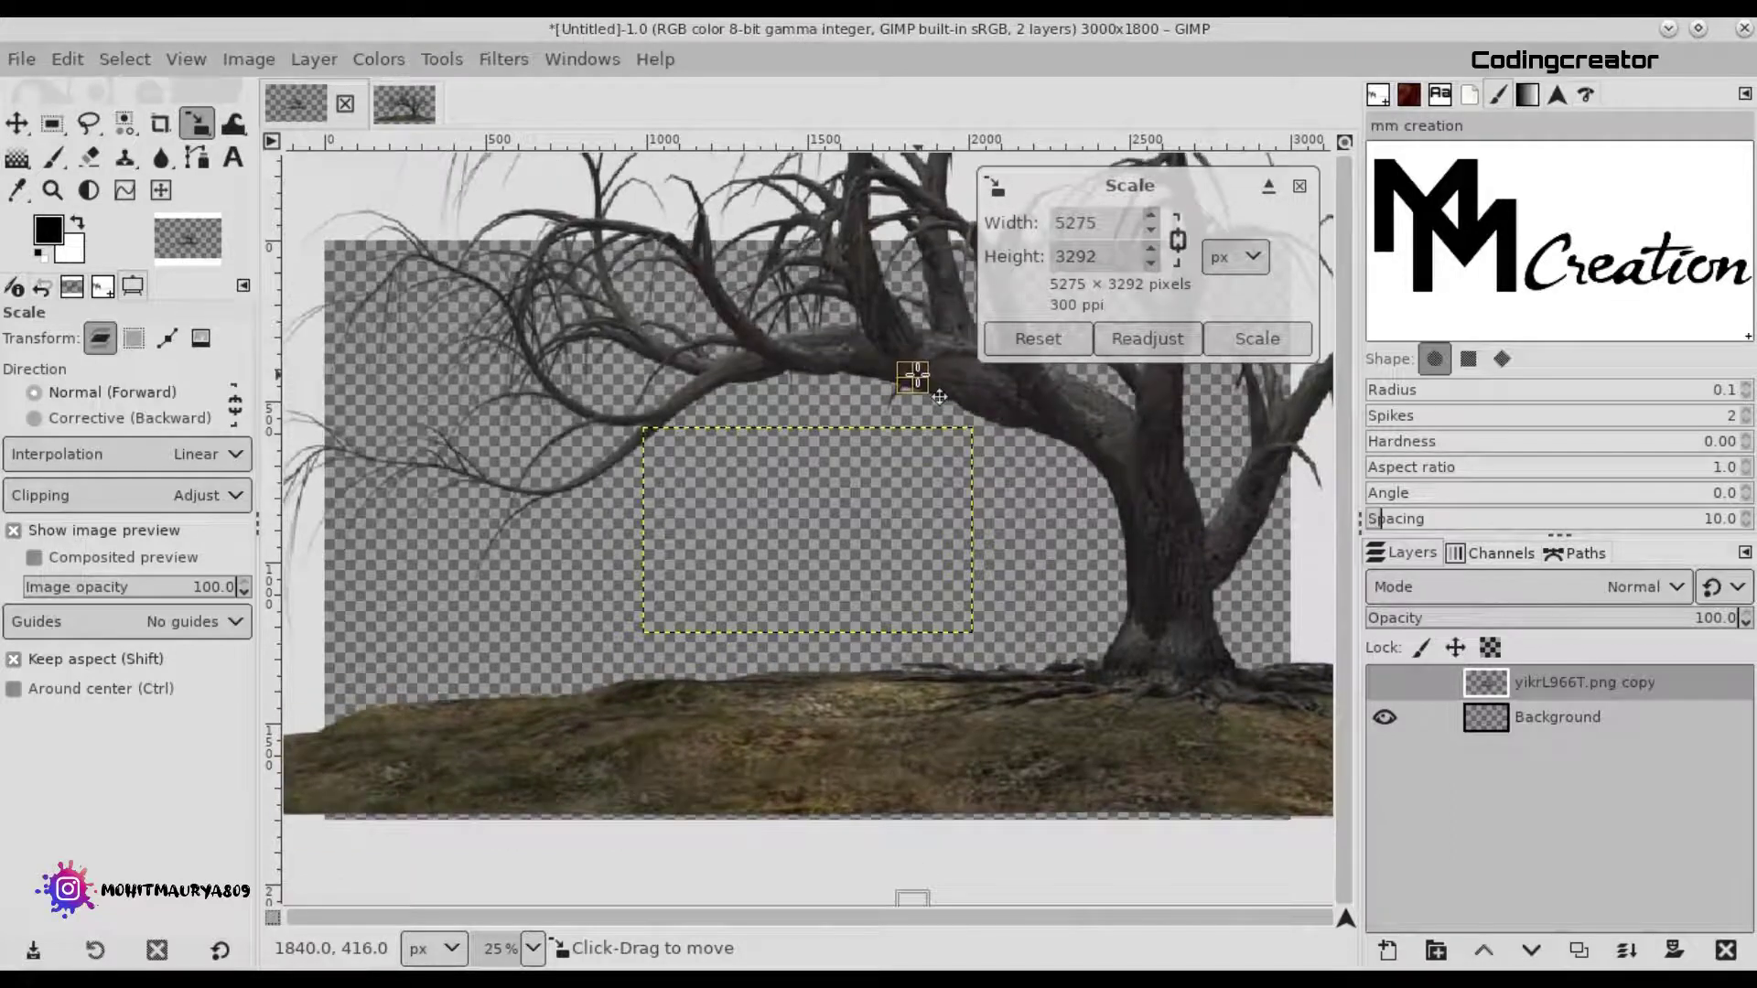
{"action": "left_click_drag", "start_coordinate": [939, 385], "coordinate": [939, 407]}
{"action": "mouse_move", "coordinate": [574, 321]}
{"action": "left_mouse_down"}
{"action": "mouse_move", "coordinate": [973, 375]}
{"action": "mouse_move", "coordinate": [890, 391]}
{"action": "left_mouse_up"}
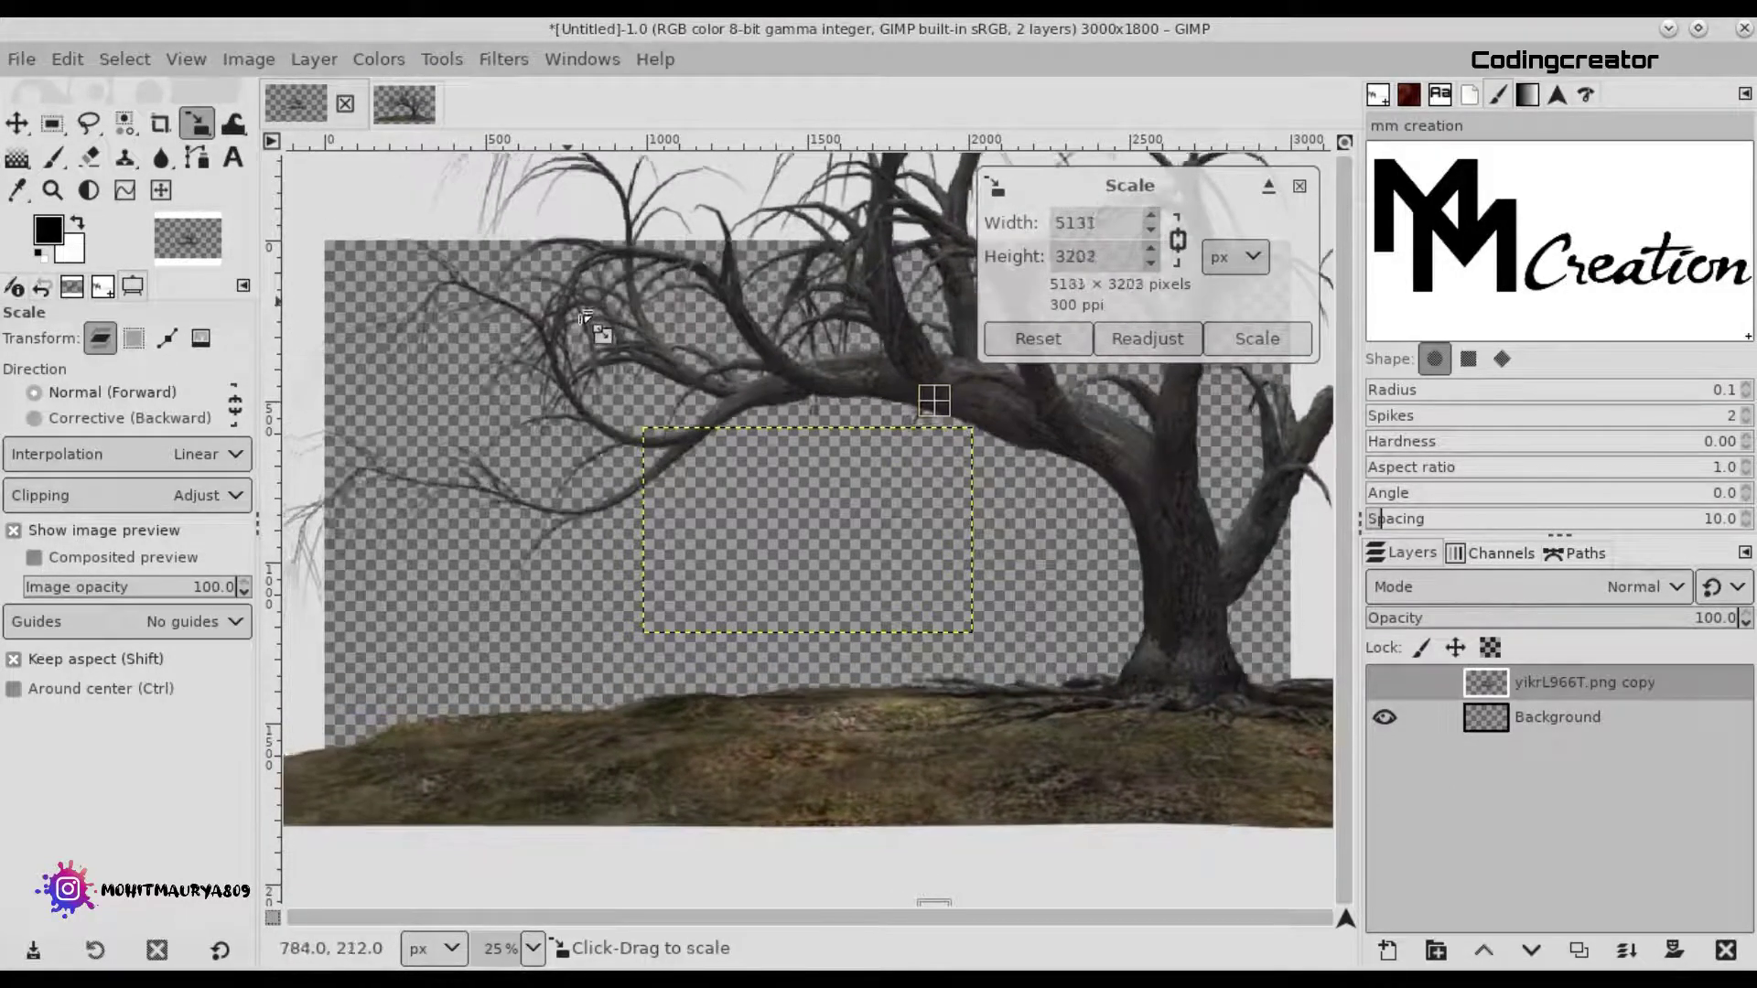
{"action": "left_click_drag", "start_coordinate": [975, 430], "coordinate": [968, 426]}
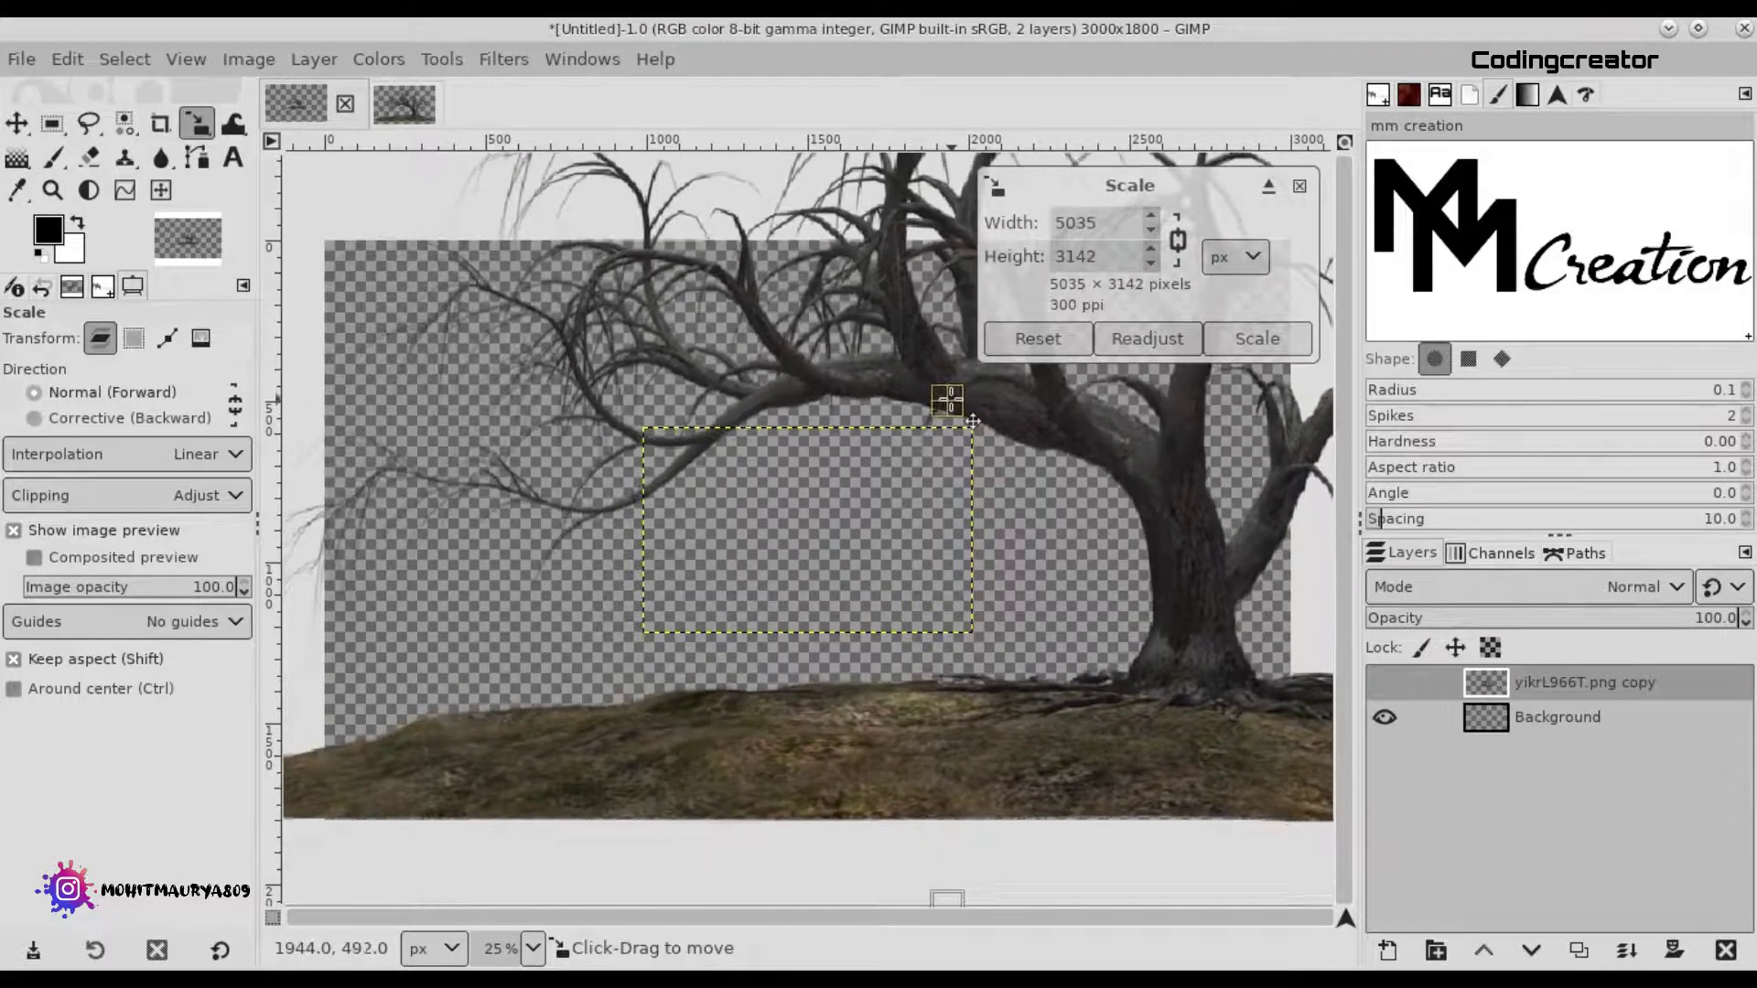
{"action": "key", "text": "Return"}
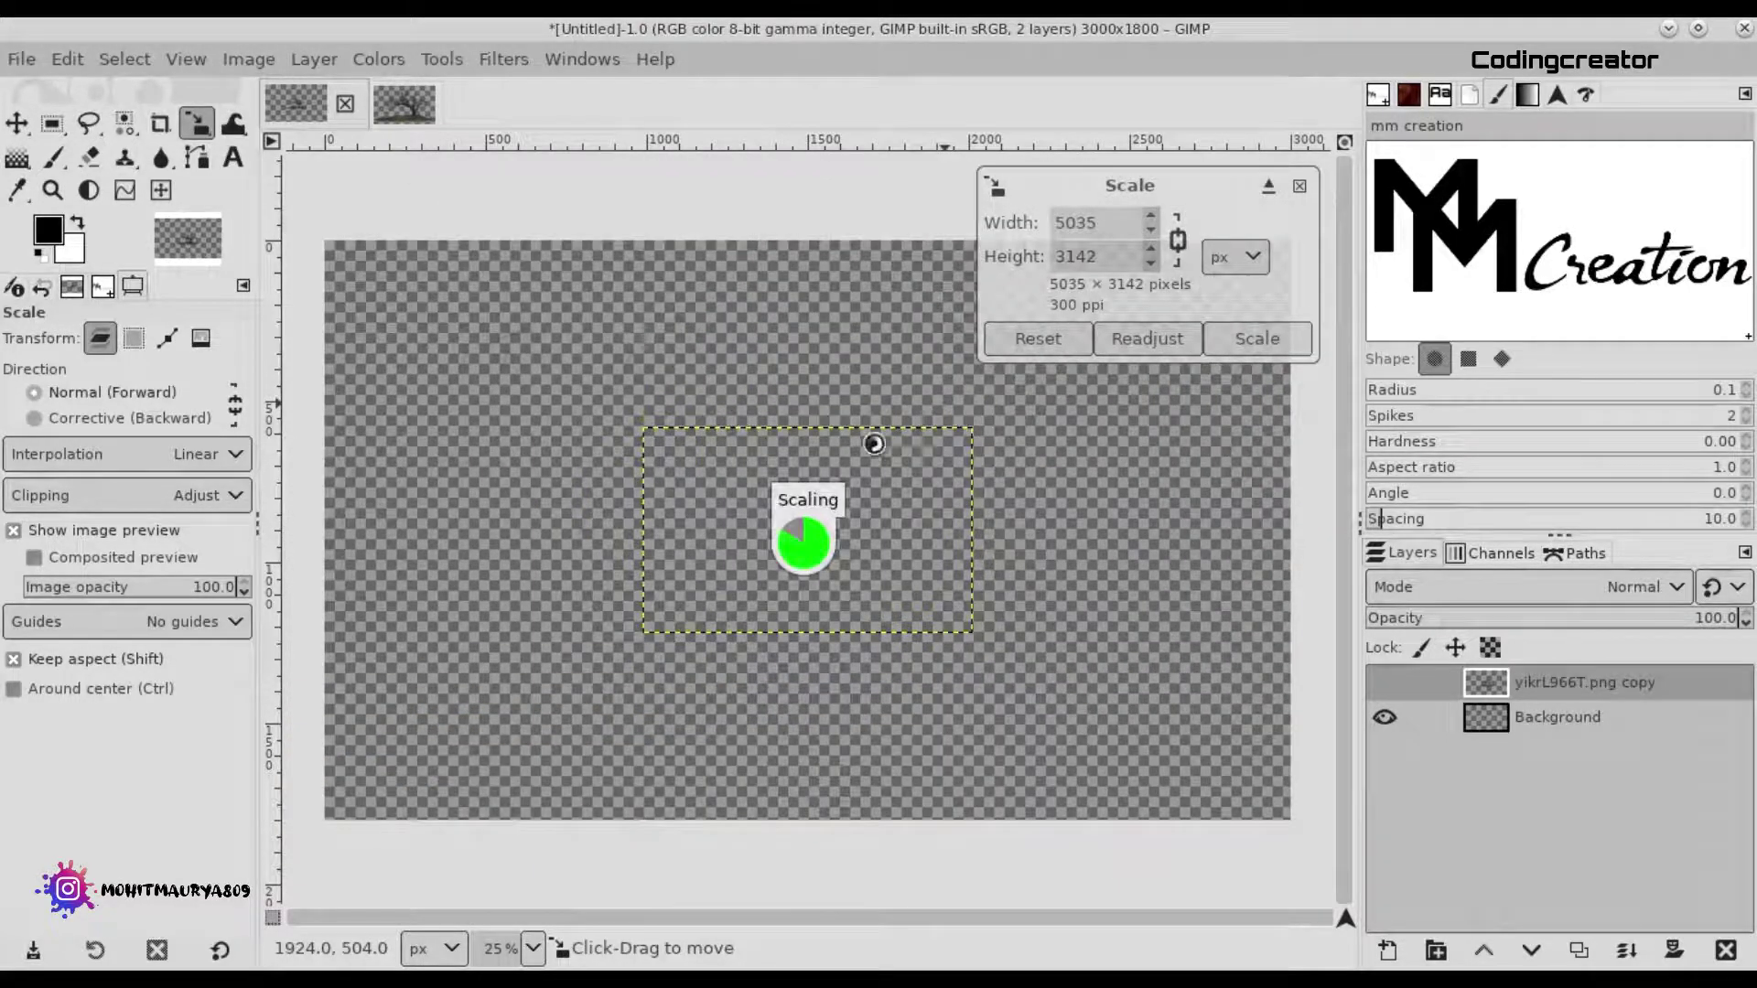
Fill the Background layer with white behind the tree.
{"action": "left_click", "coordinate": [1596, 719]}
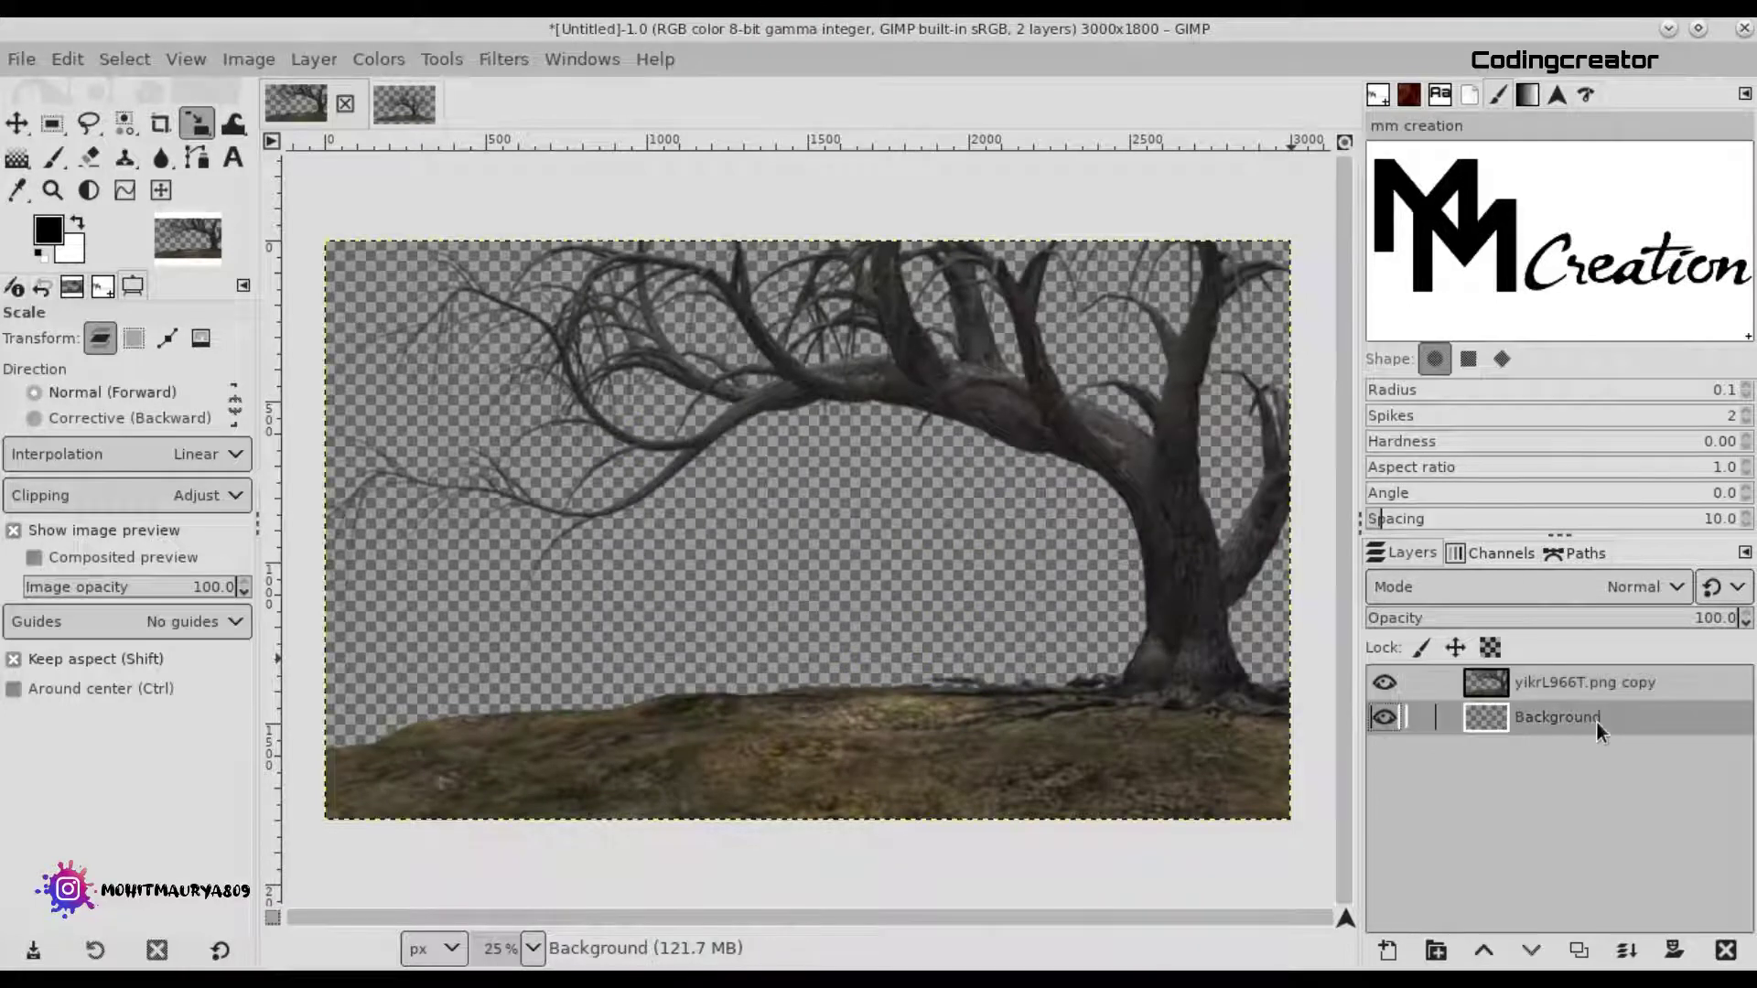
{"action": "key", "text": "ctrl+comma"}
{"action": "key", "text": "ctrl+period"}
{"action": "left_click", "coordinate": [1383, 717]}
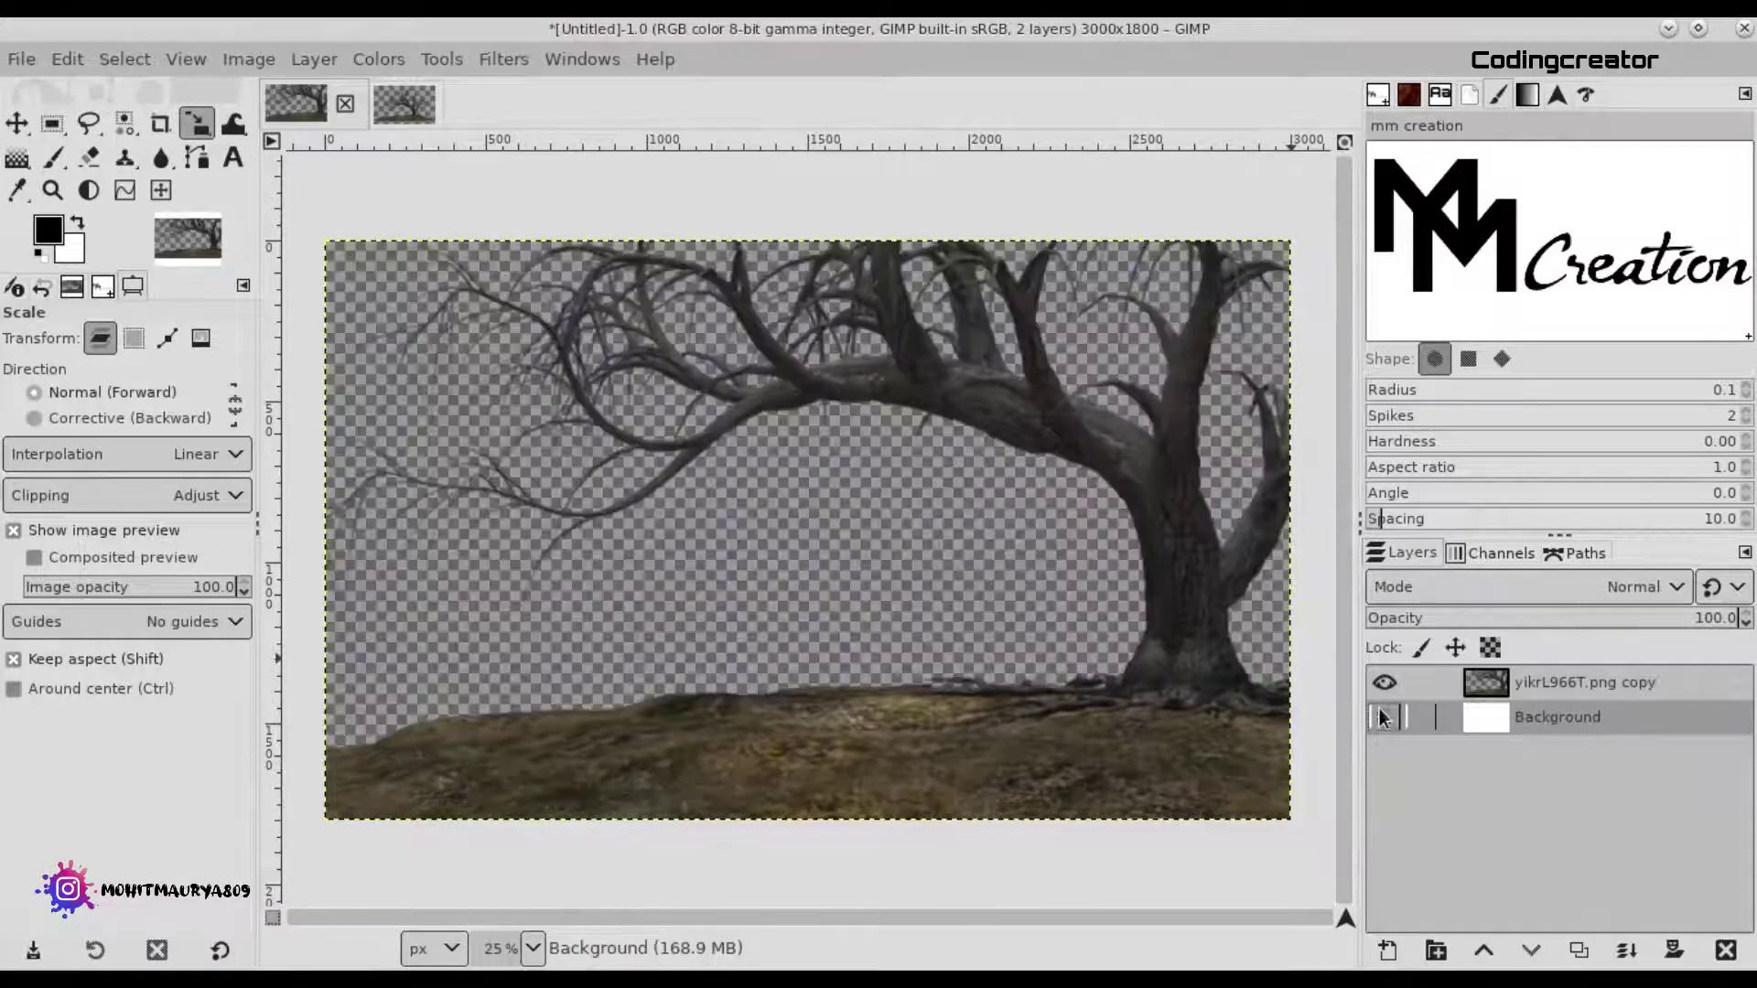
{"action": "left_click", "coordinate": [1524, 682]}
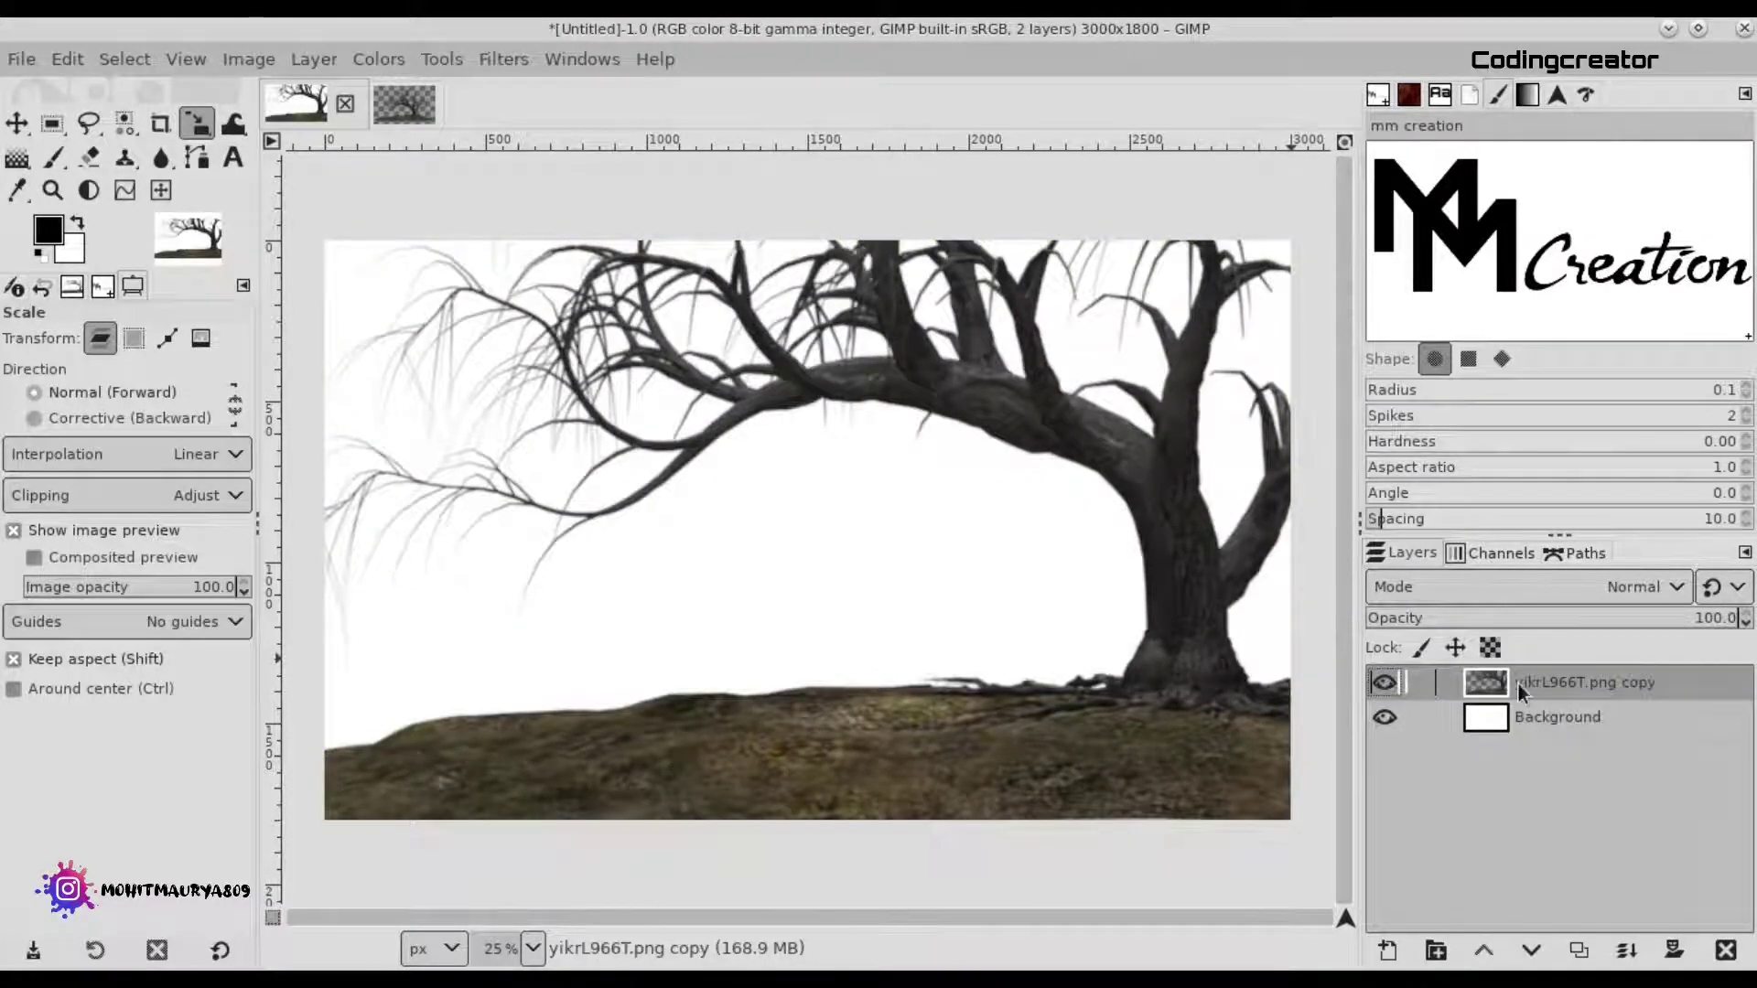
Nudge the tree layer into place and close the separate yikrL966T image.
{"action": "key", "text": "m"}
{"action": "left_click_drag", "start_coordinate": [918, 526], "coordinate": [911, 540]}
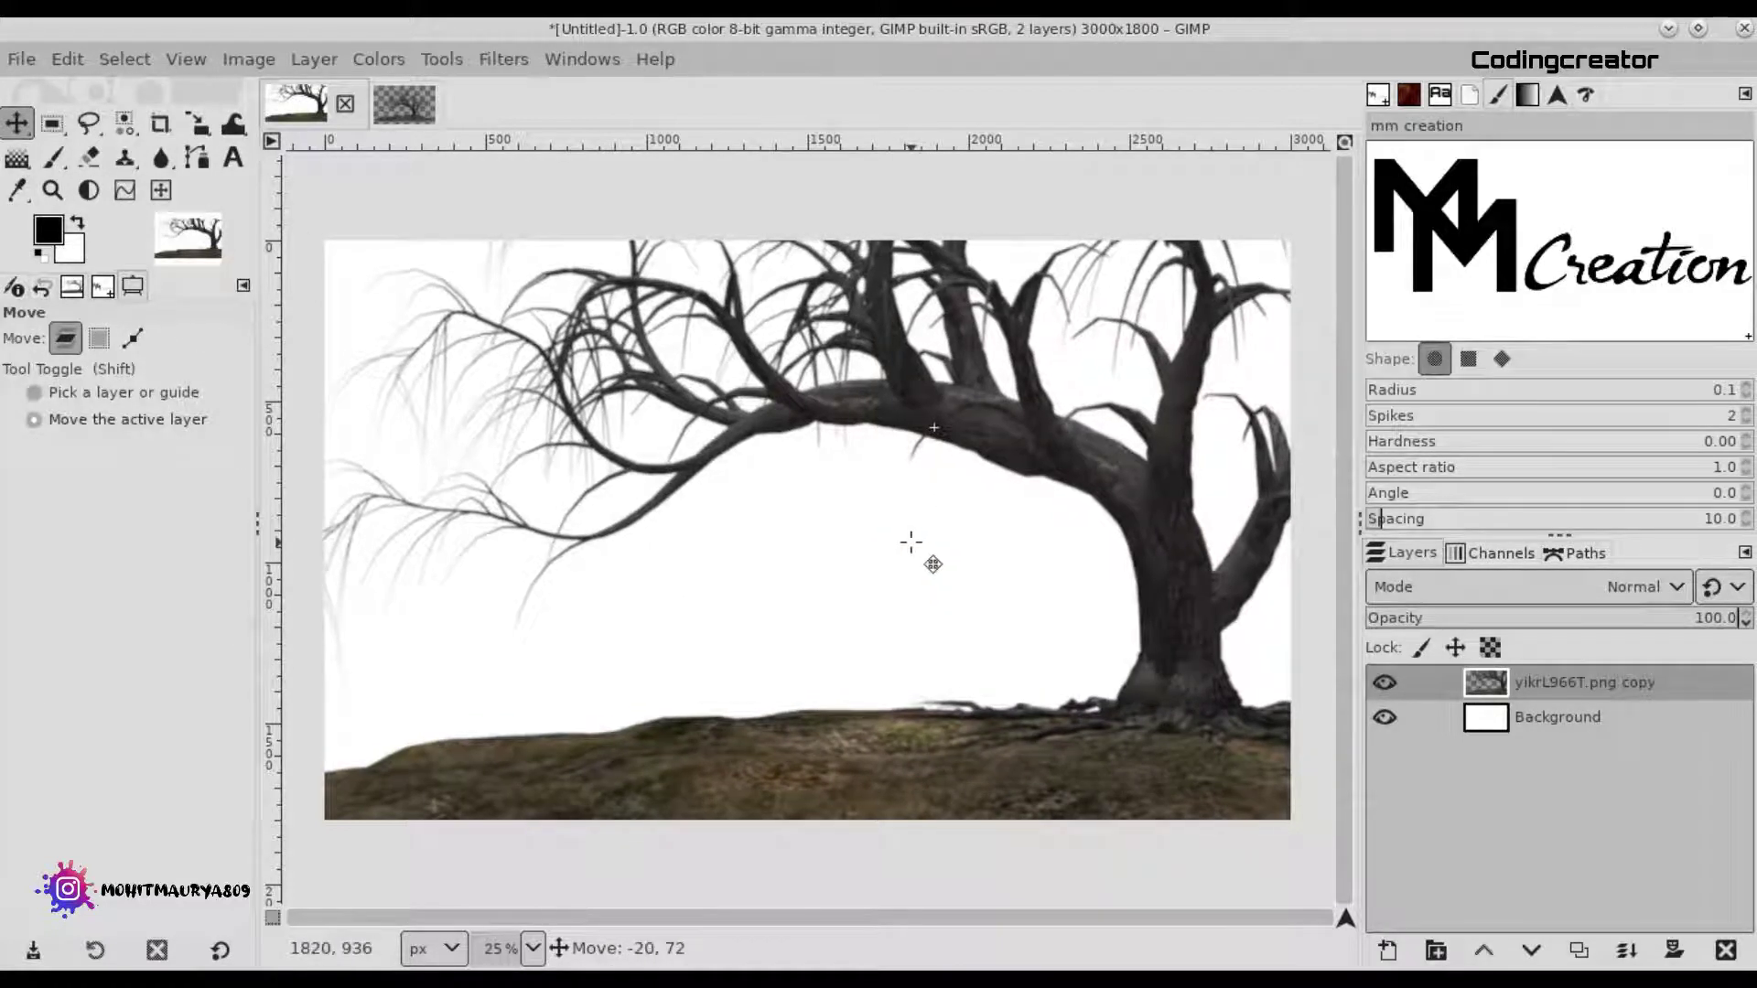
{"action": "left_click", "coordinate": [1395, 687]}
{"action": "left_click", "coordinate": [1394, 687]}
{"action": "left_click", "coordinate": [404, 104]}
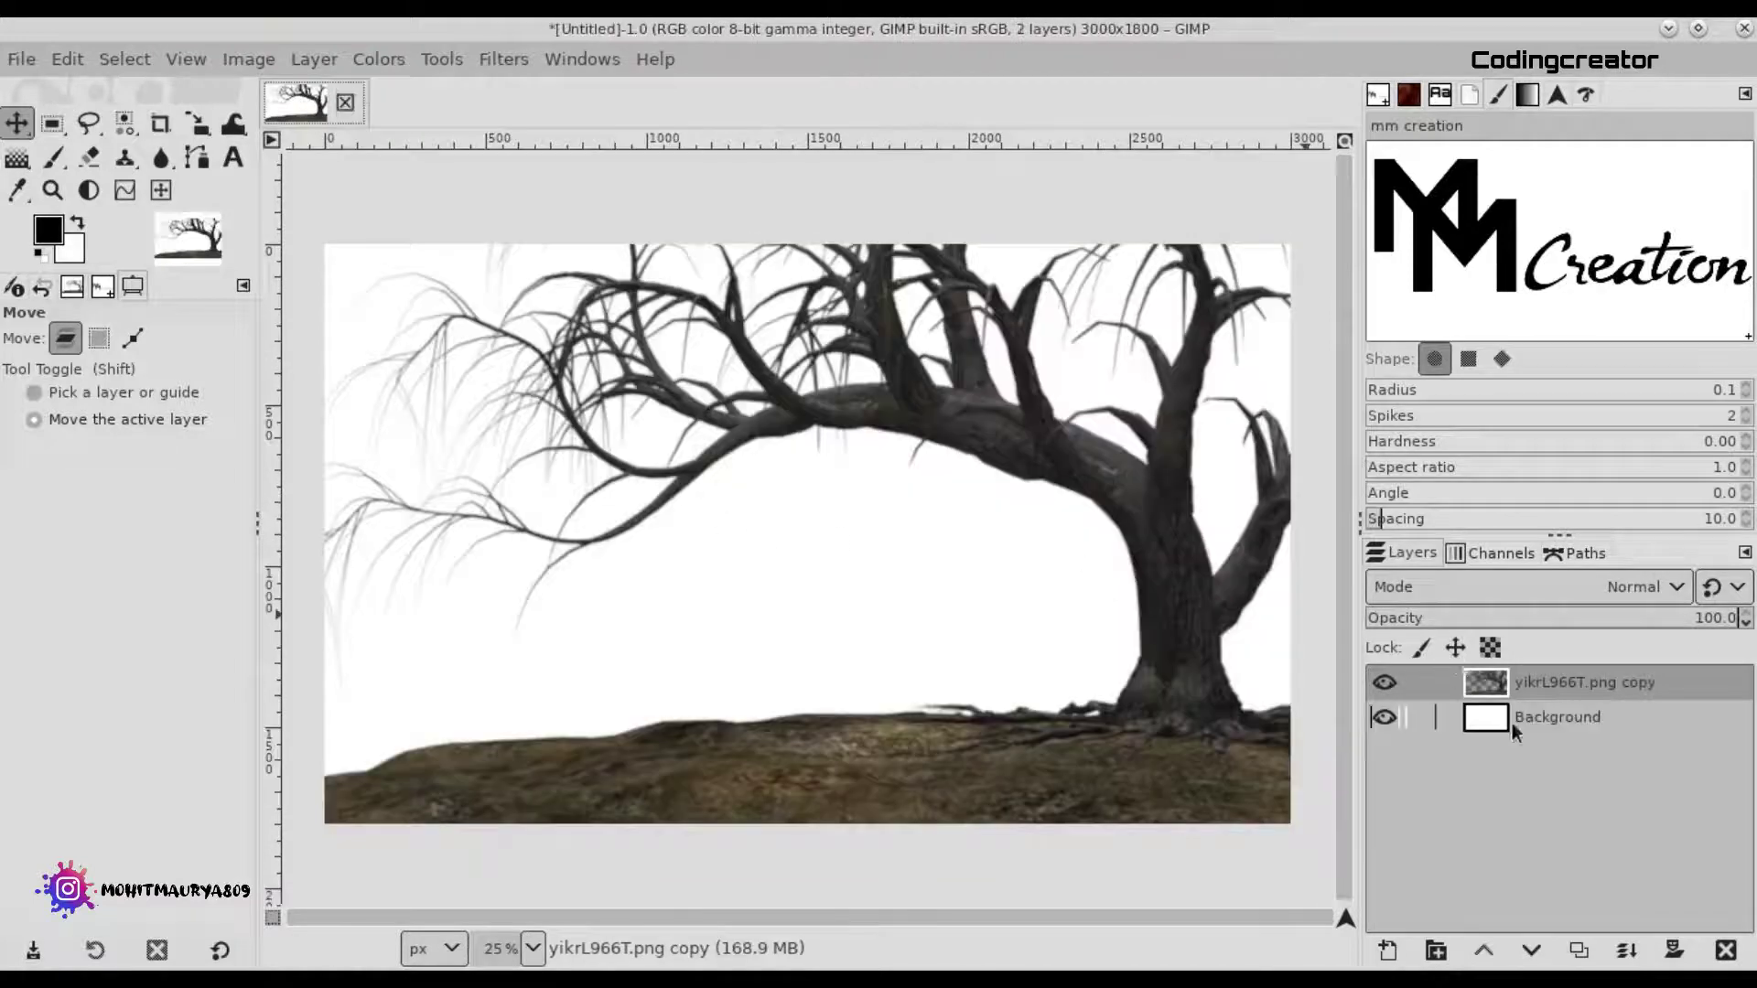
{"action": "left_click", "coordinate": [1511, 722]}
{"action": "left_click", "coordinate": [1585, 694]}
{"action": "left_click_drag", "start_coordinate": [820, 601], "coordinate": [820, 597]}
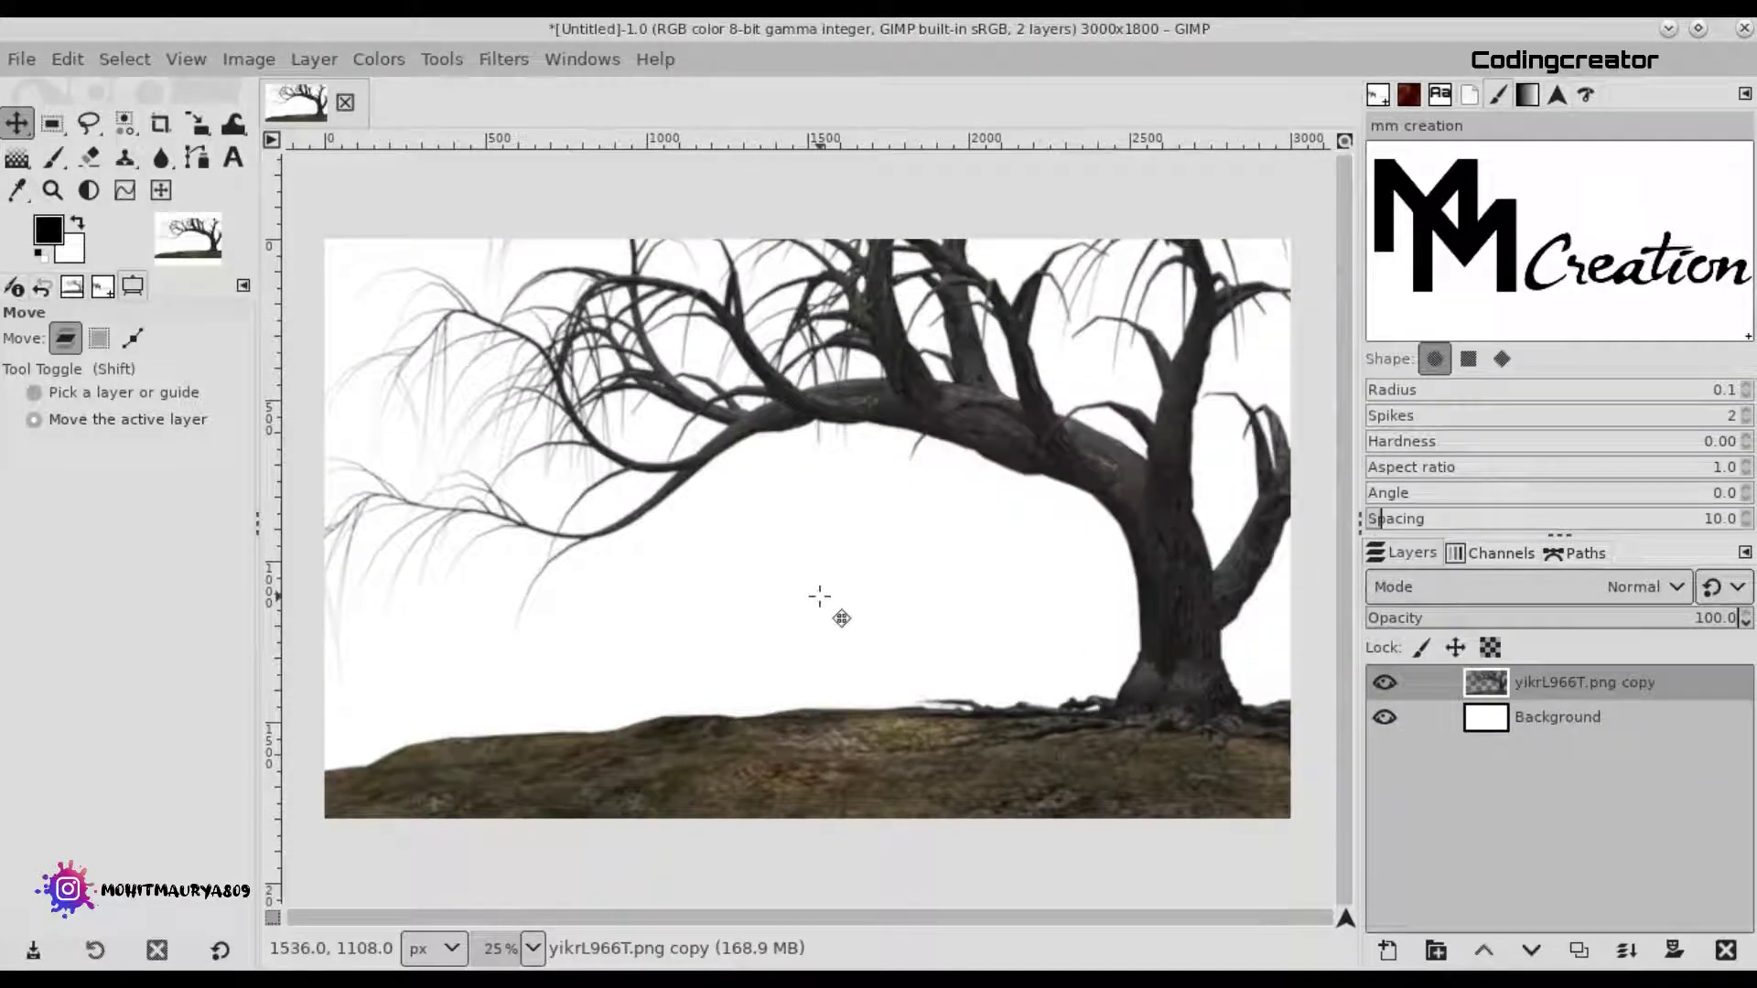
{"action": "left_click", "coordinate": [87, 161]}
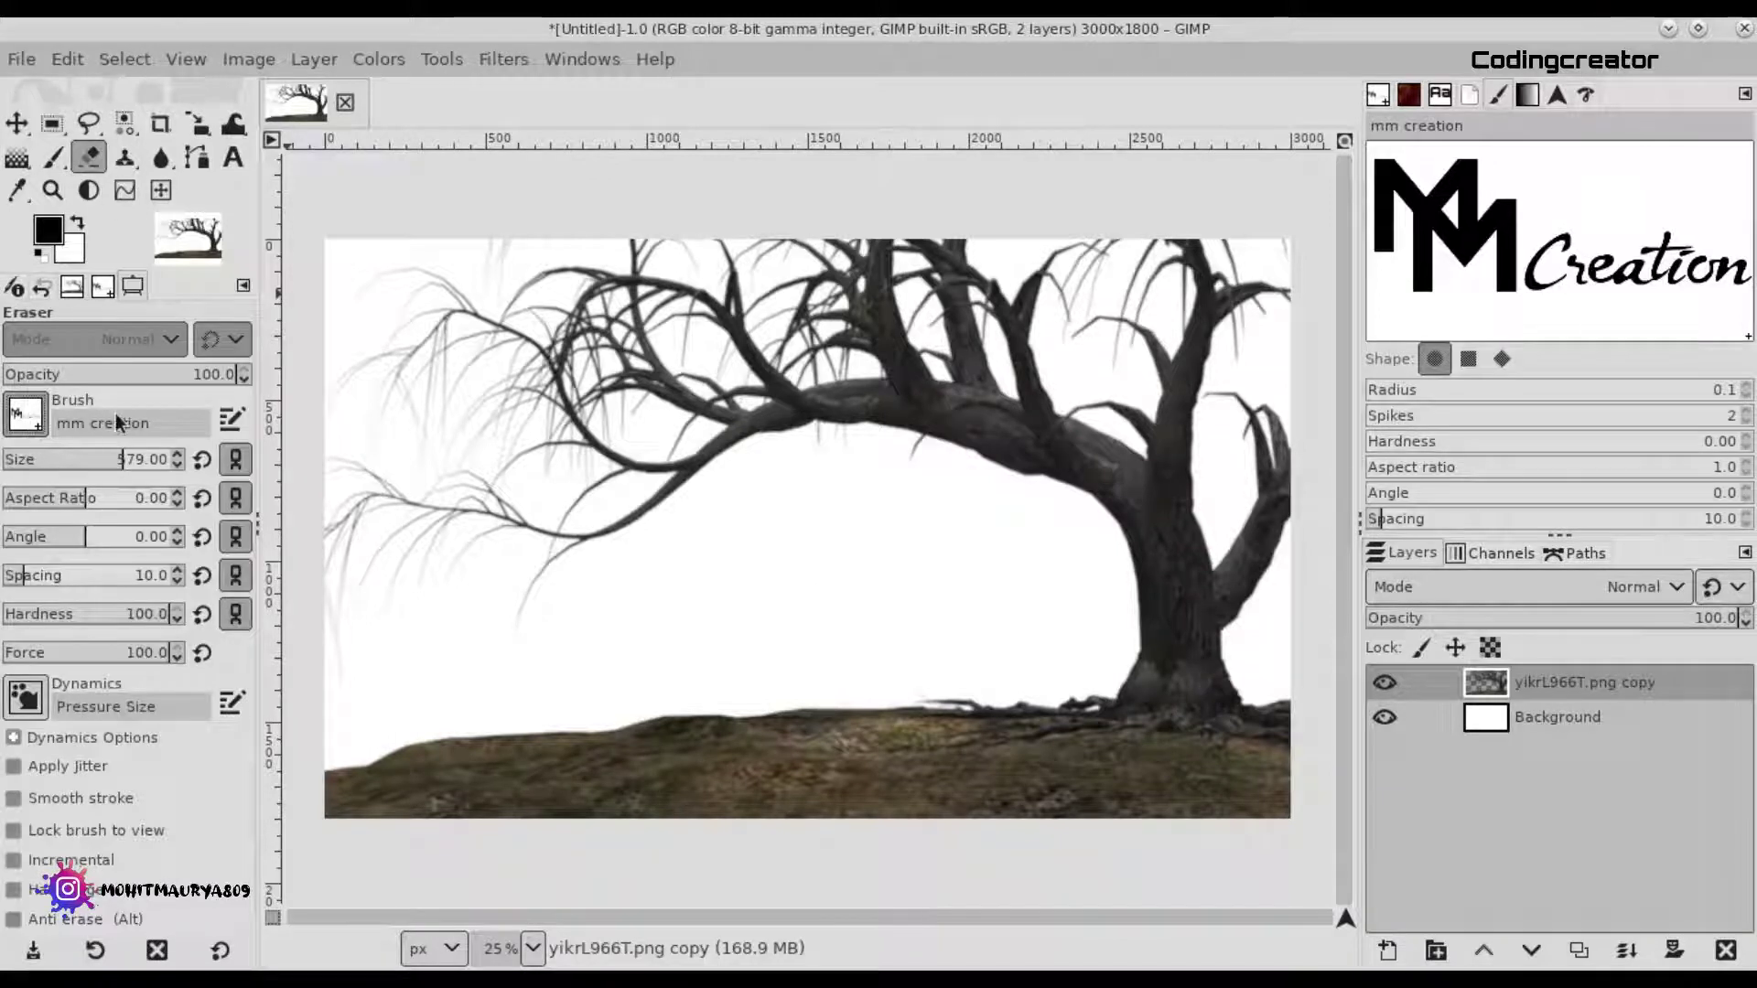
Erase the left ground strip with the hard round Hardness 100 brush.
{"action": "left_click", "coordinate": [25, 413]}
{"action": "scroll", "coordinate": [222, 622], "scroll_direction": "up", "scroll_amount": 1}
{"action": "left_click_drag", "start_coordinate": [222, 623], "coordinate": [228, 494]}
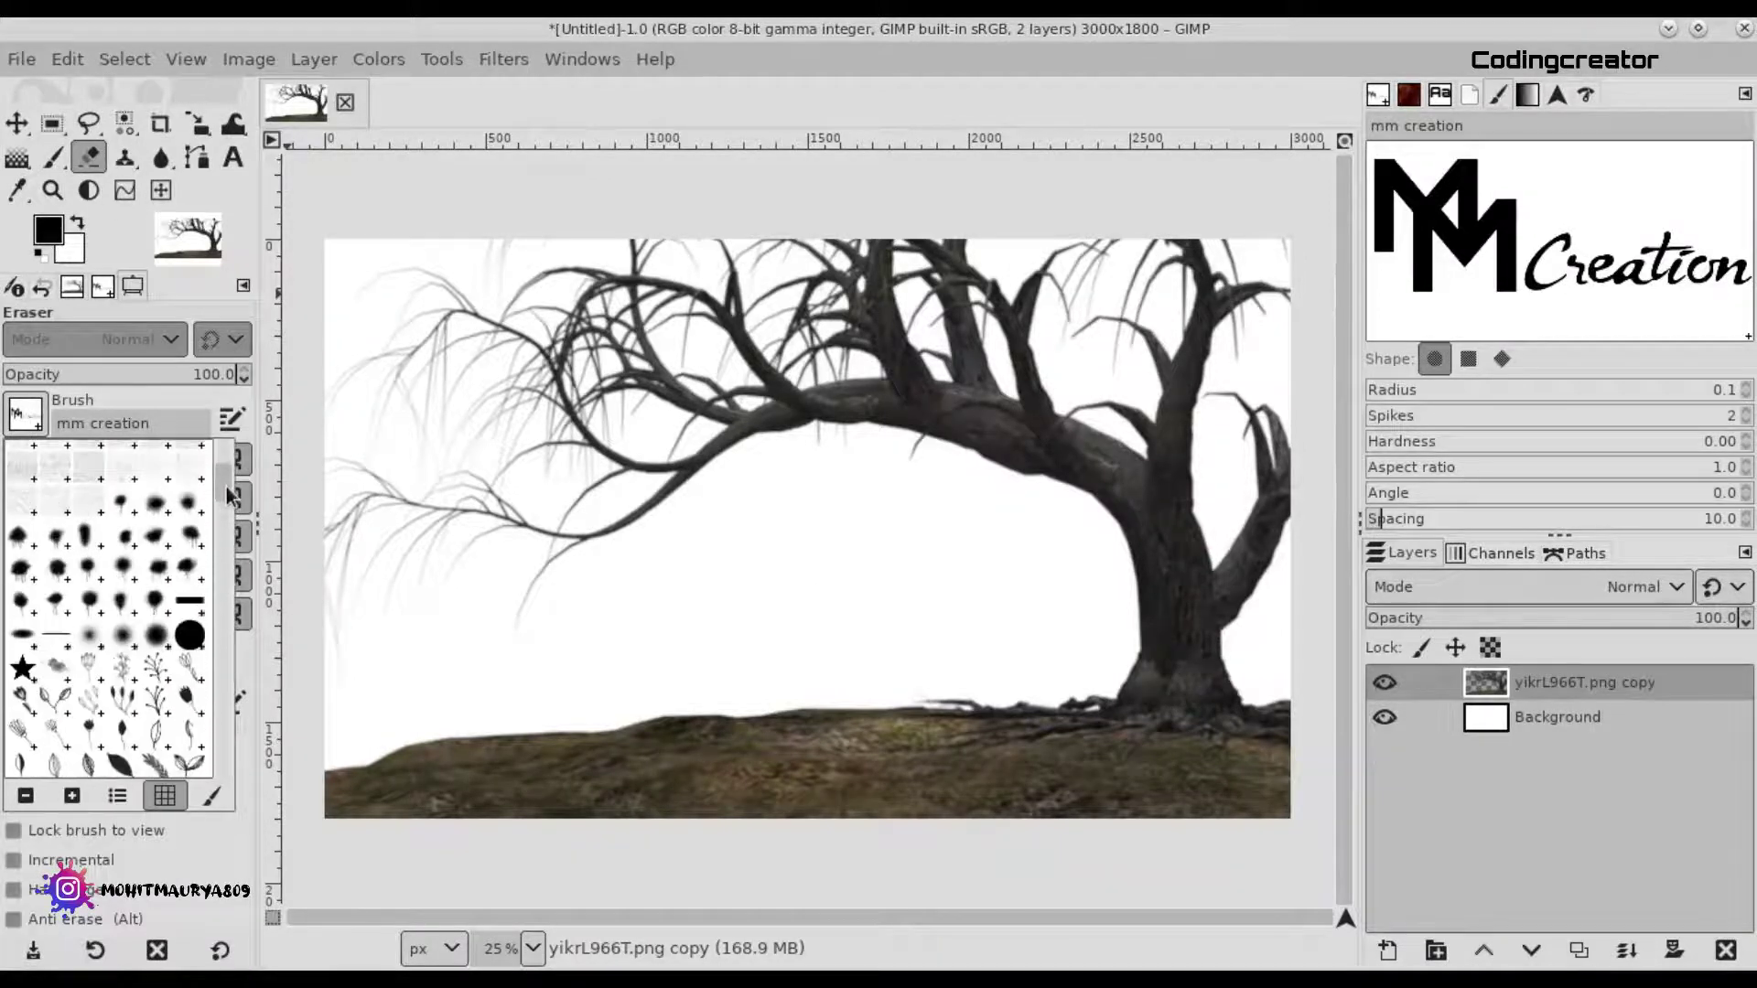
{"action": "double_click", "coordinate": [190, 635]}
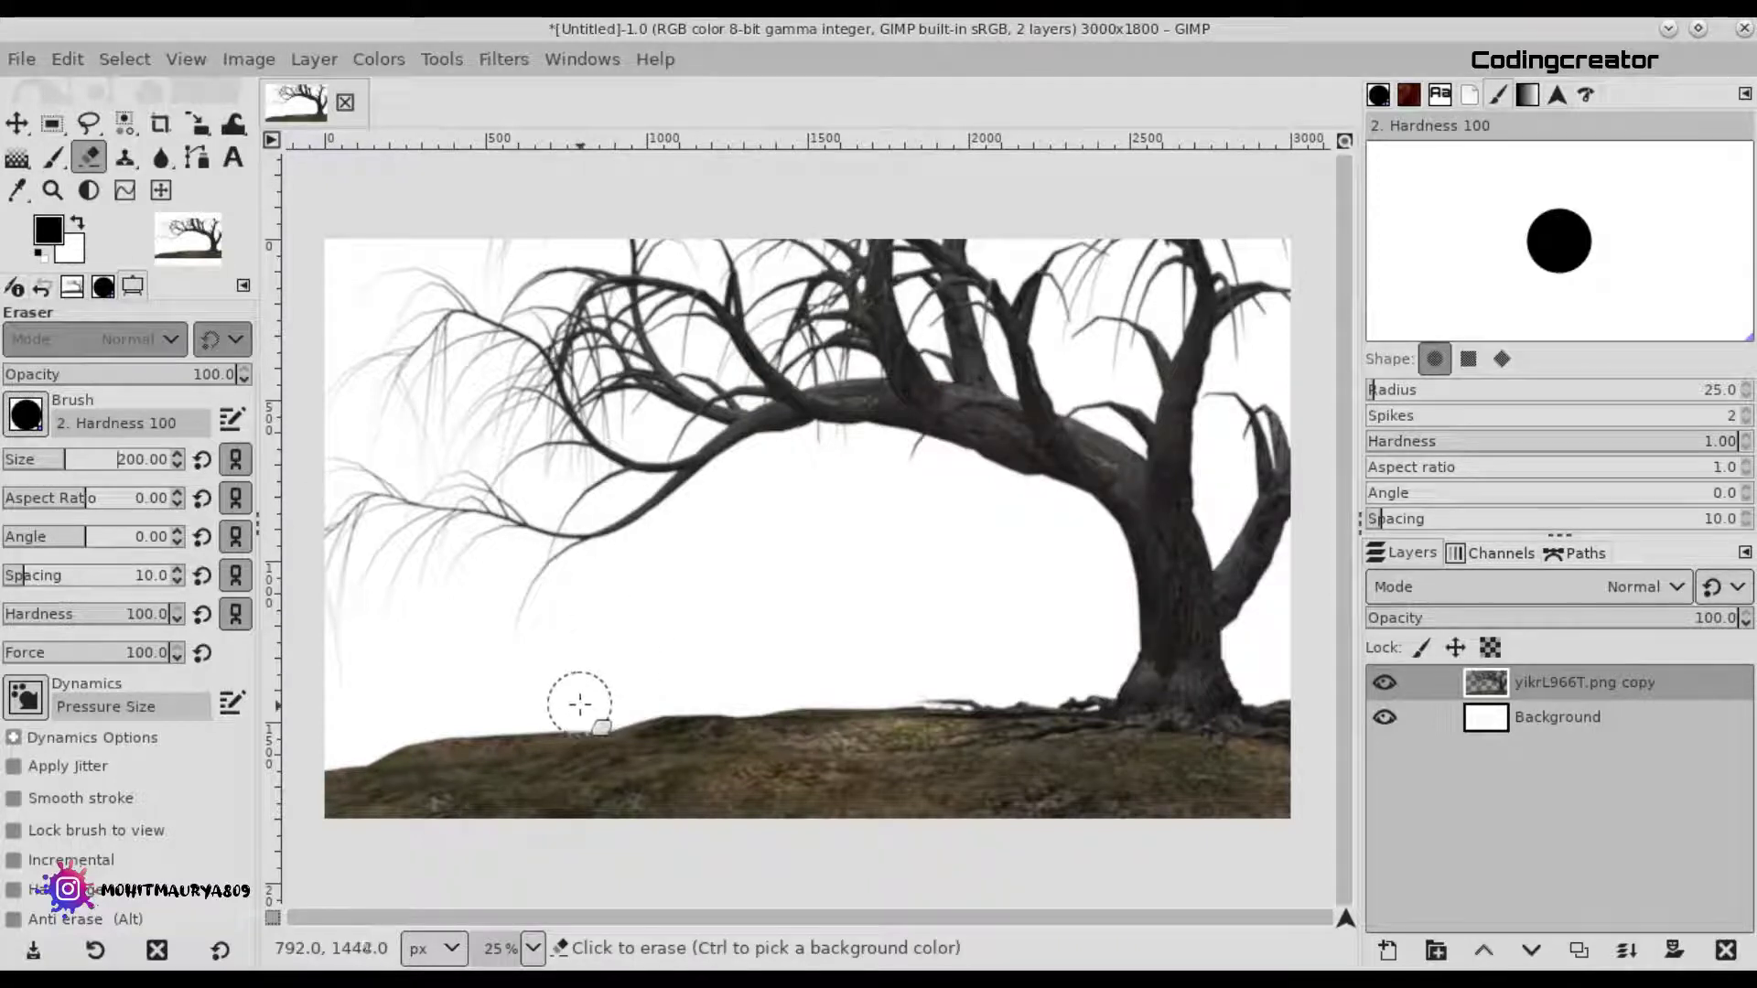
{"action": "mouse_move", "coordinate": [565, 699]}
{"action": "left_mouse_down"}
{"action": "mouse_move", "coordinate": [614, 798]}
{"action": "mouse_move", "coordinate": [757, 836]}
{"action": "left_mouse_up"}
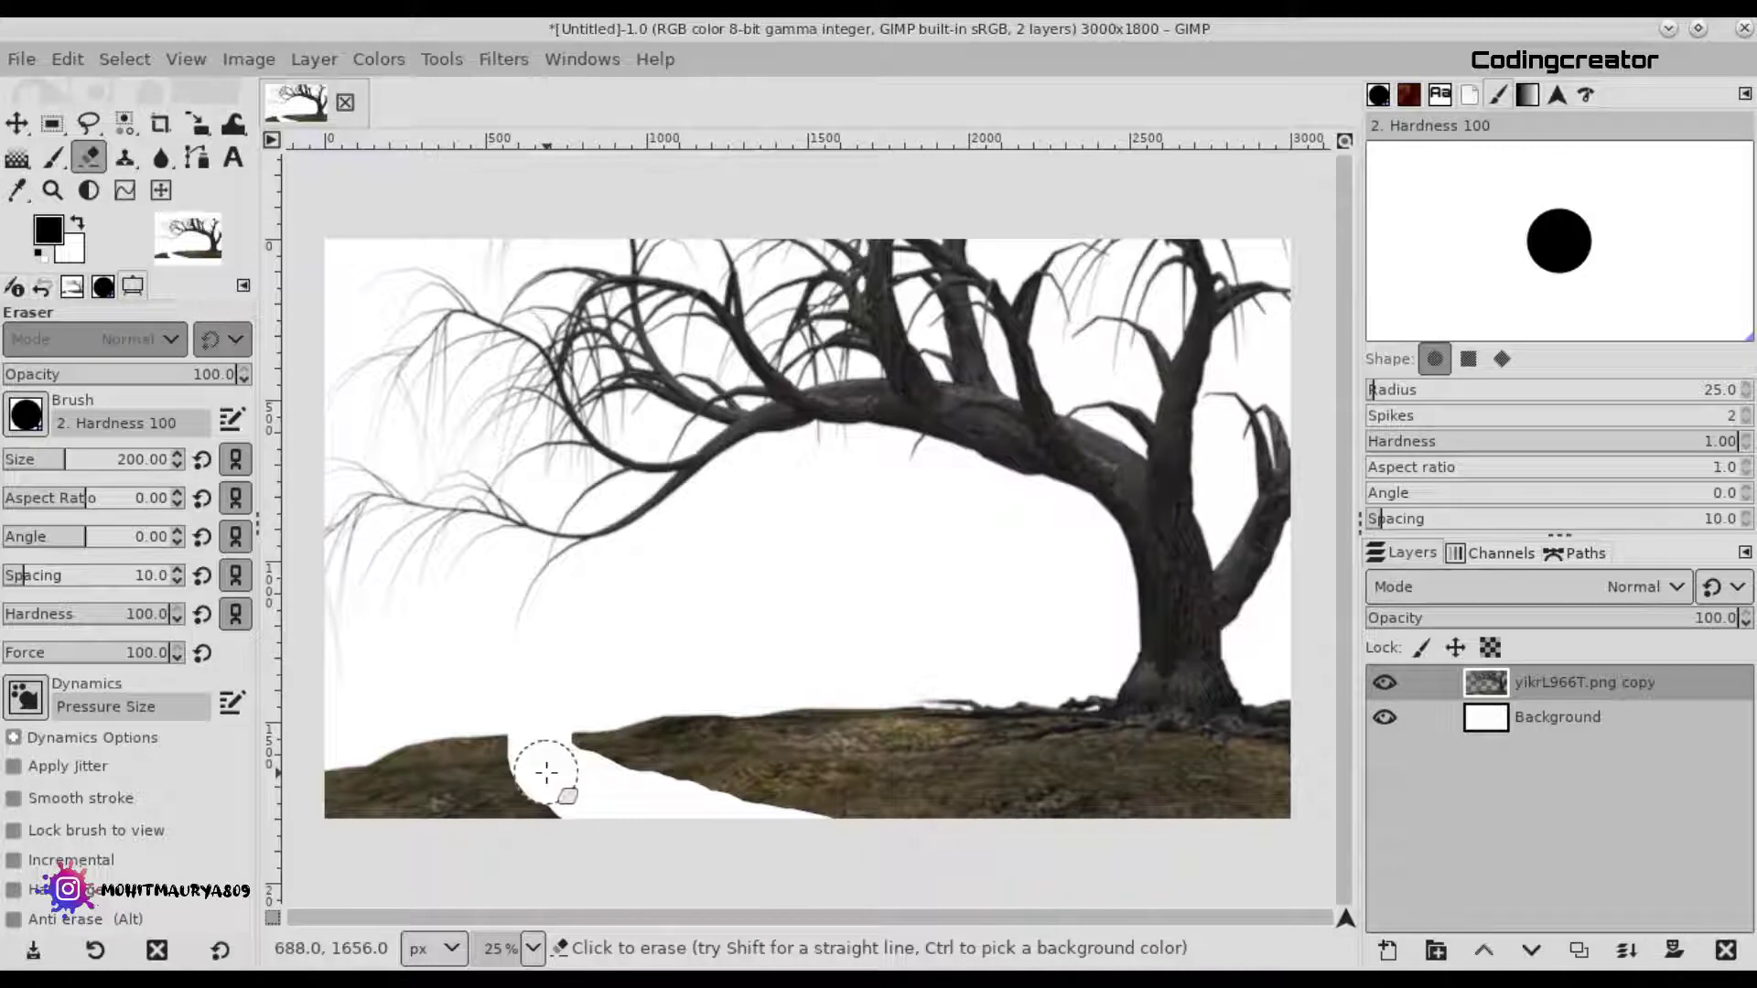
{"action": "scroll", "coordinate": [549, 773], "scroll_direction": "up", "scroll_amount": 2}
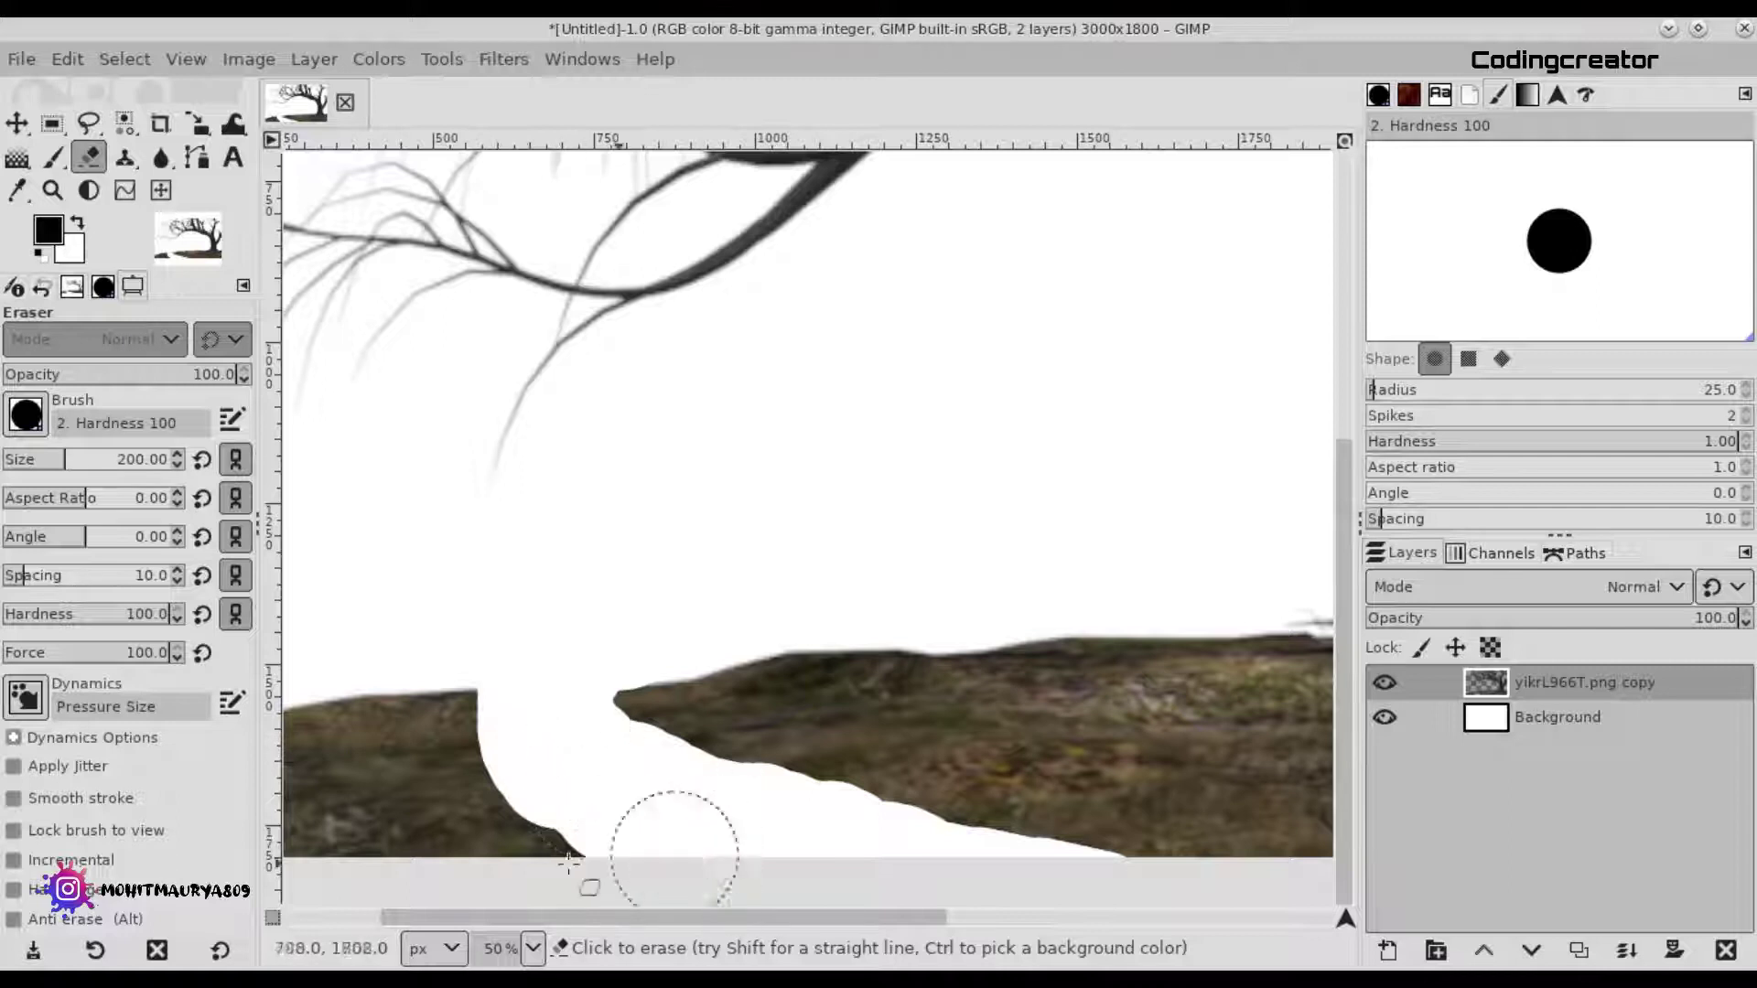
{"action": "left_click_drag", "start_coordinate": [569, 755], "coordinate": [302, 778]}
Erase the stray bottom-left ground fragment with a size-227 Hardness 025 brush.
{"action": "left_click", "coordinate": [26, 414]}
{"action": "left_click", "coordinate": [43, 460]}
{"action": "left_click", "coordinate": [69, 462]}
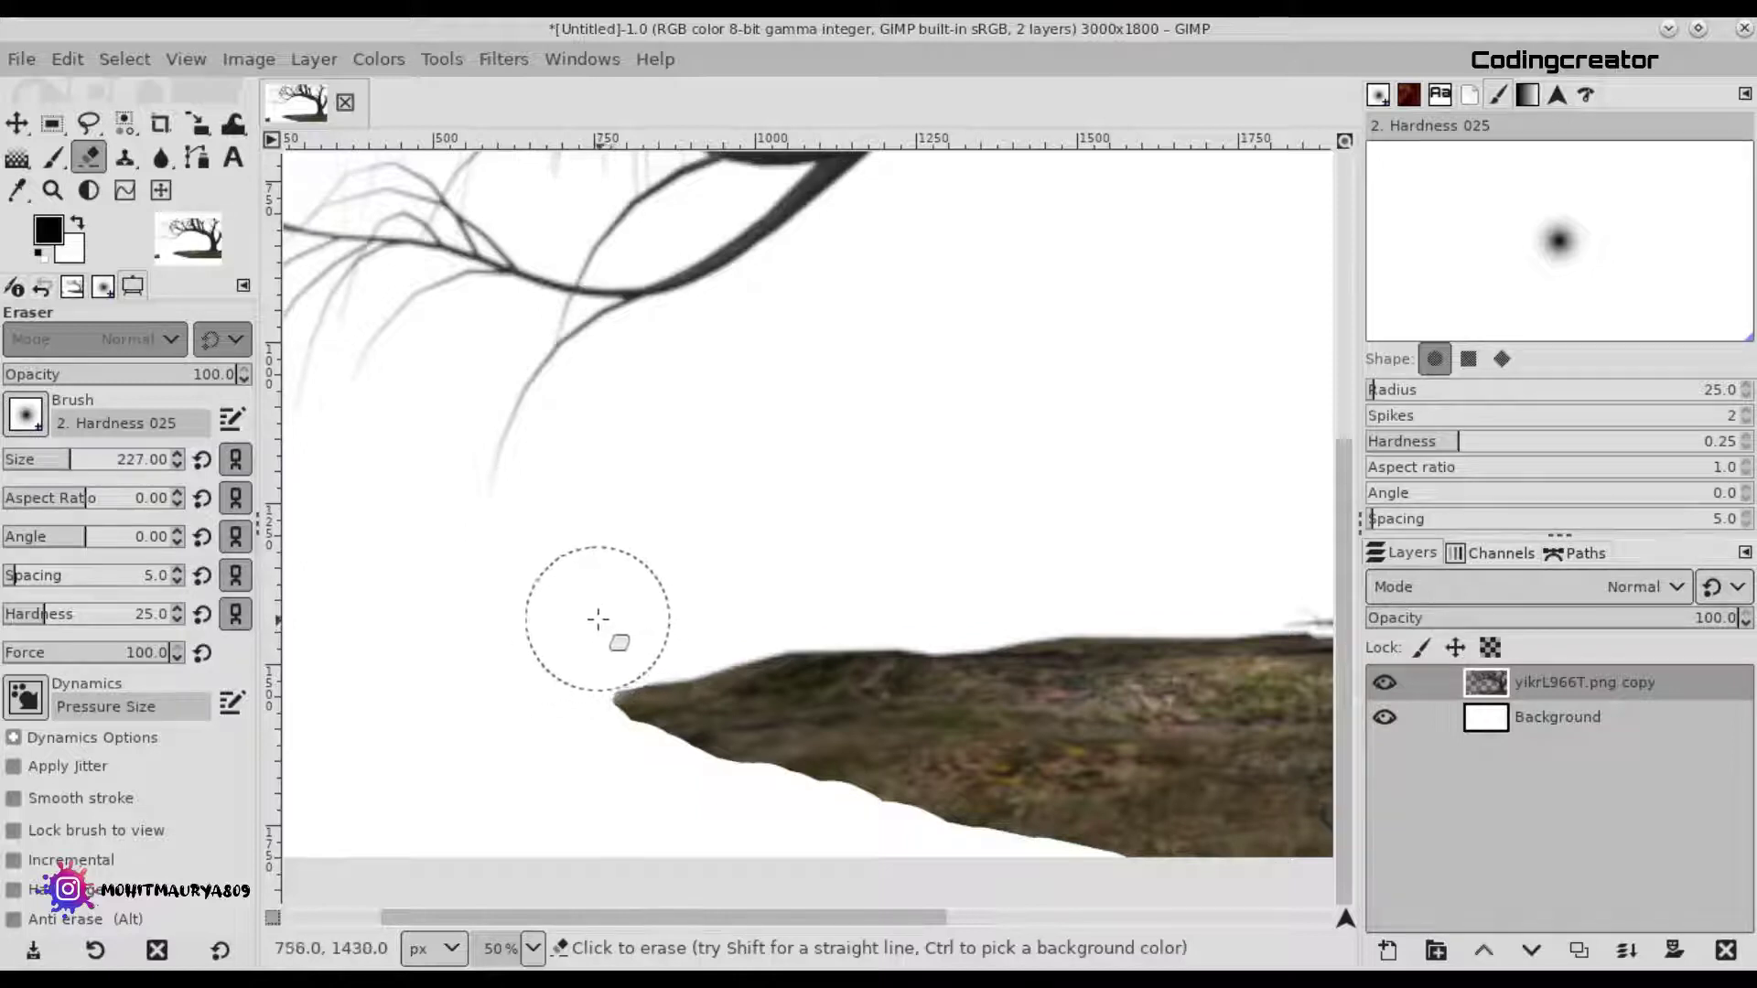
{"action": "key", "text": "ctrl"}
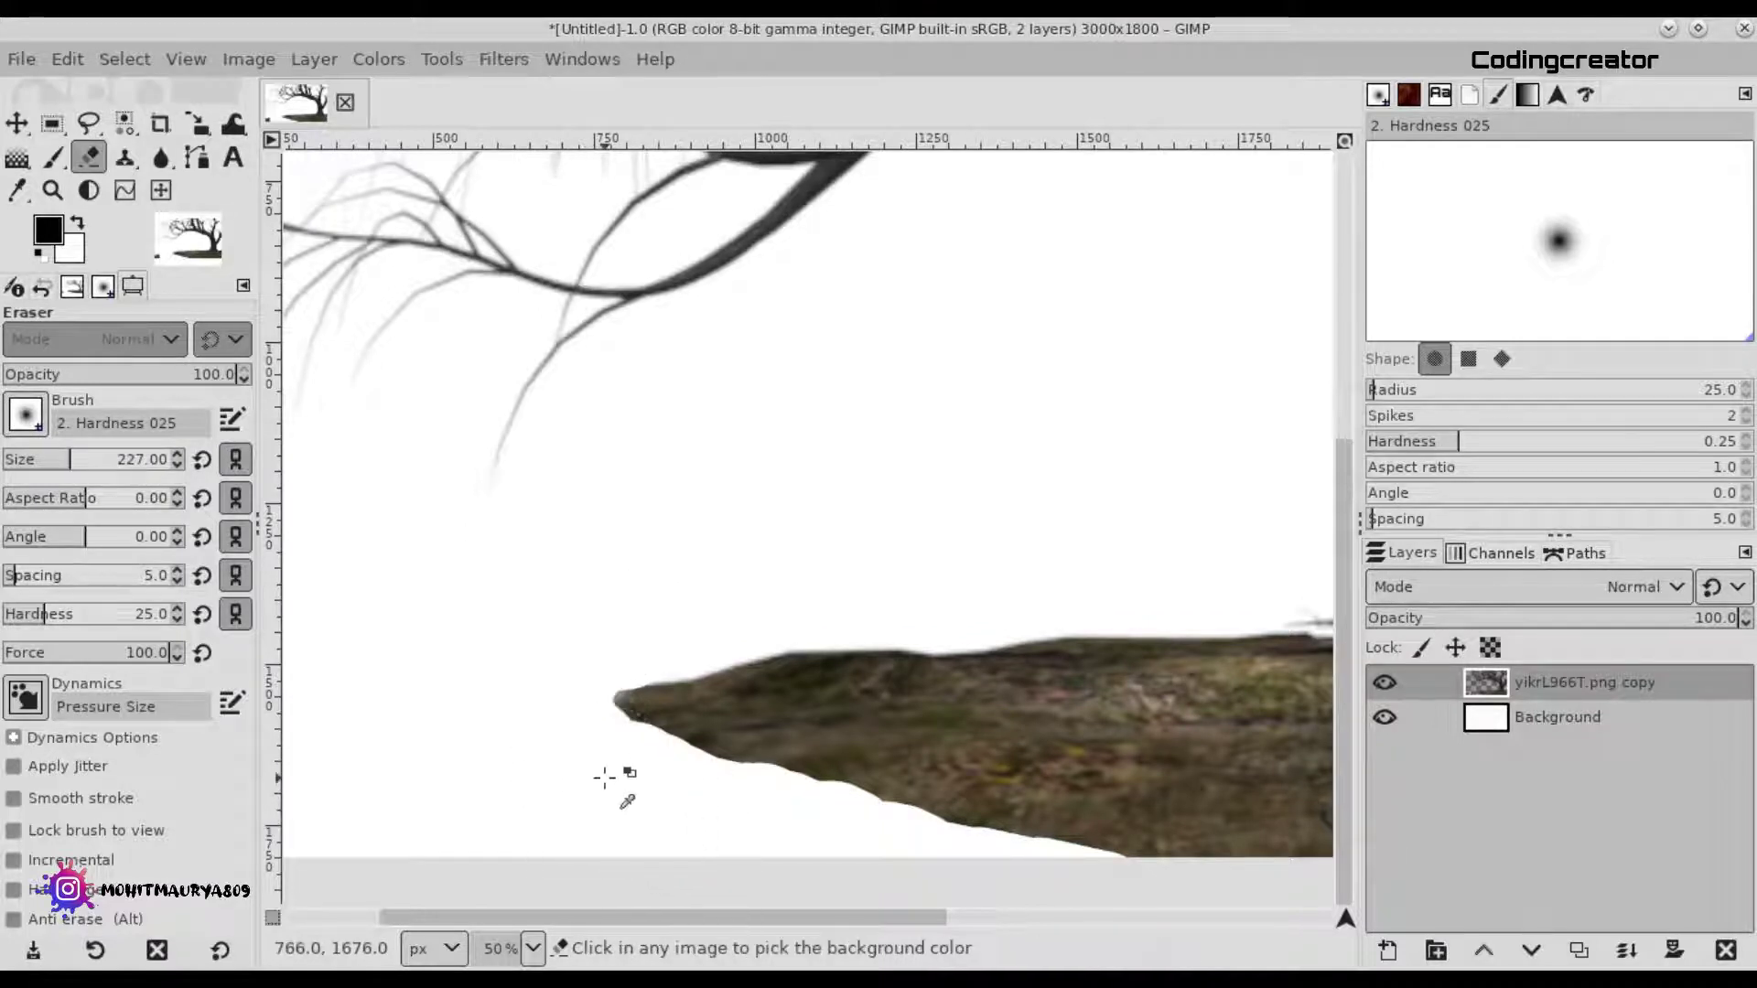
{"action": "scroll", "coordinate": [731, 831], "scroll_direction": "down", "scroll_amount": 3}
{"action": "left_click_drag", "start_coordinate": [552, 687], "coordinate": [511, 766]}
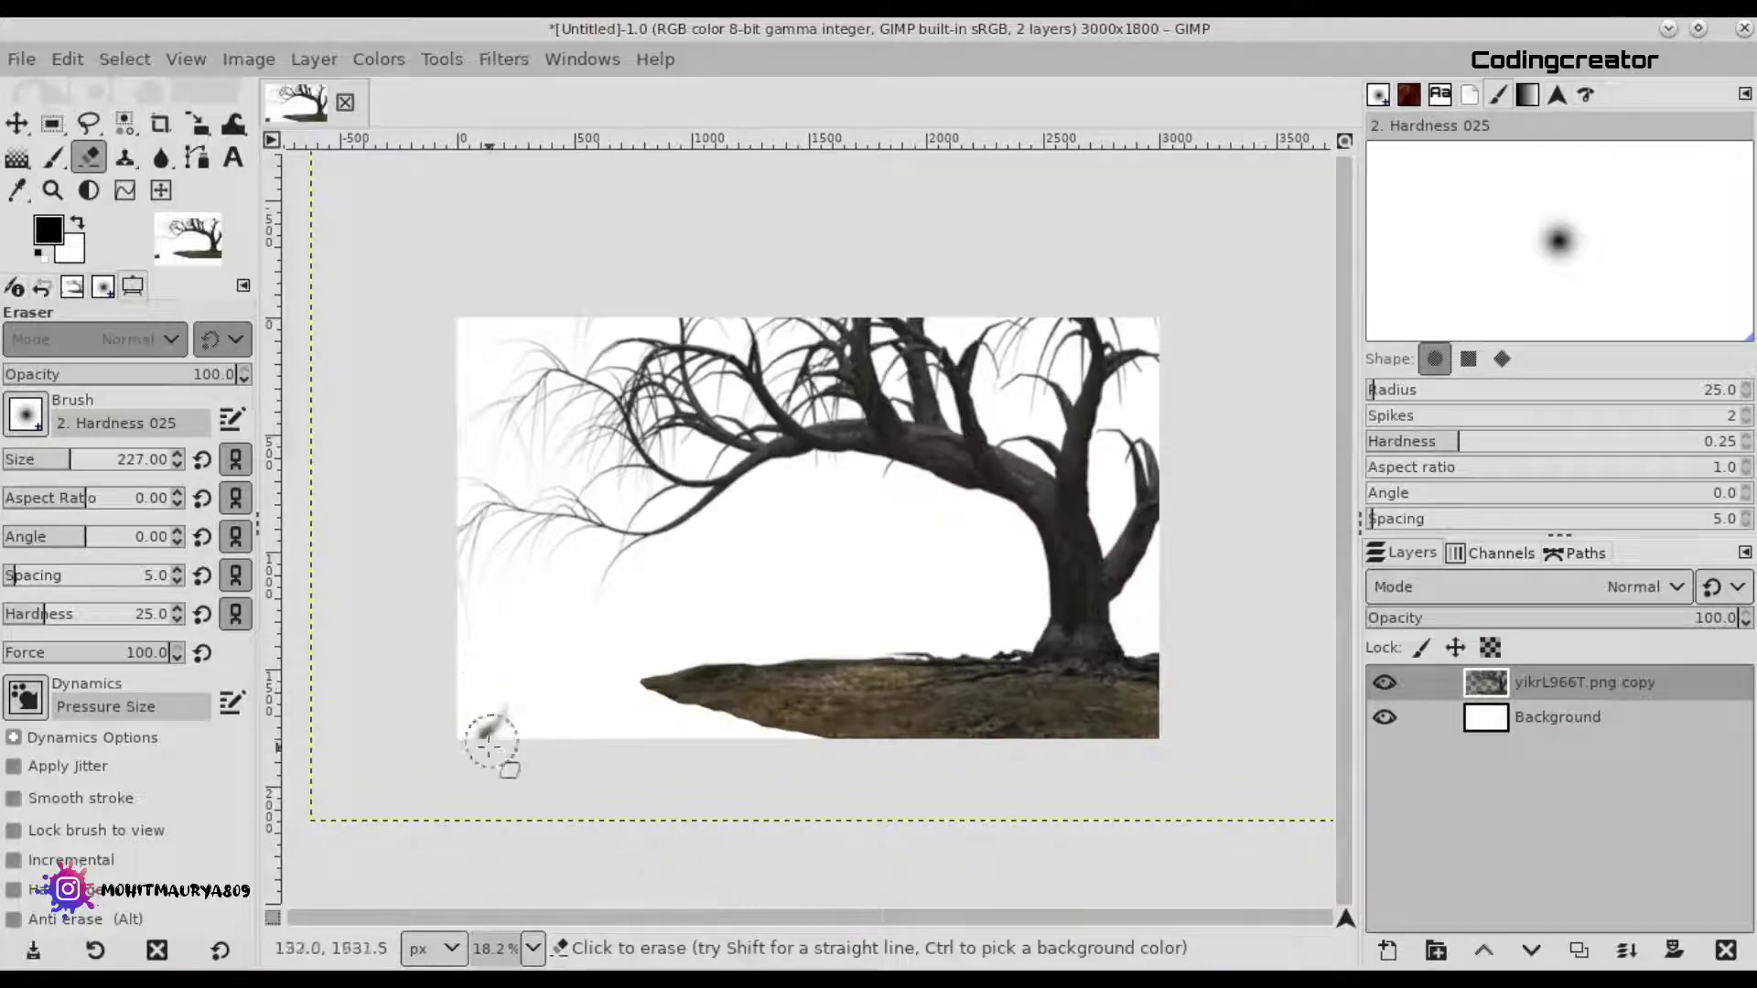
{"action": "key", "text": "m"}
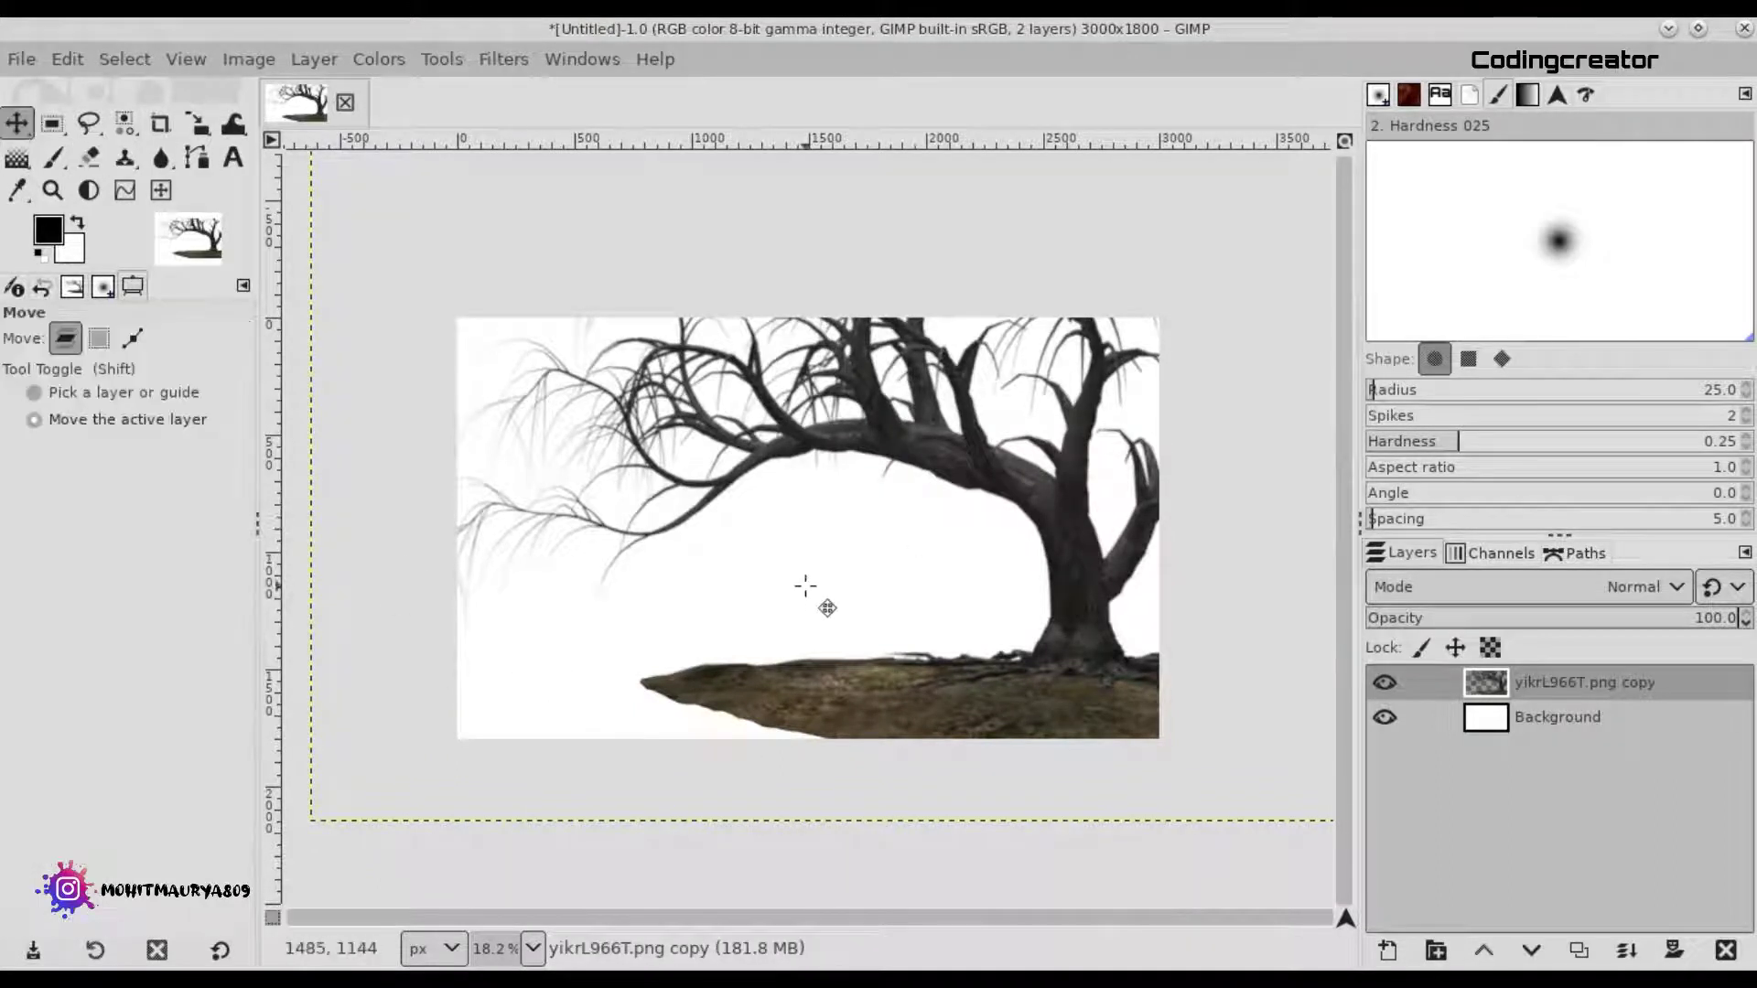
{"action": "scroll", "coordinate": [800, 584], "scroll_direction": "up", "scroll_amount": 1, "text": "ctrl"}
Draw a closed path under the ground's left tip and delete the area below its edge.
{"action": "left_click", "coordinate": [89, 123]}
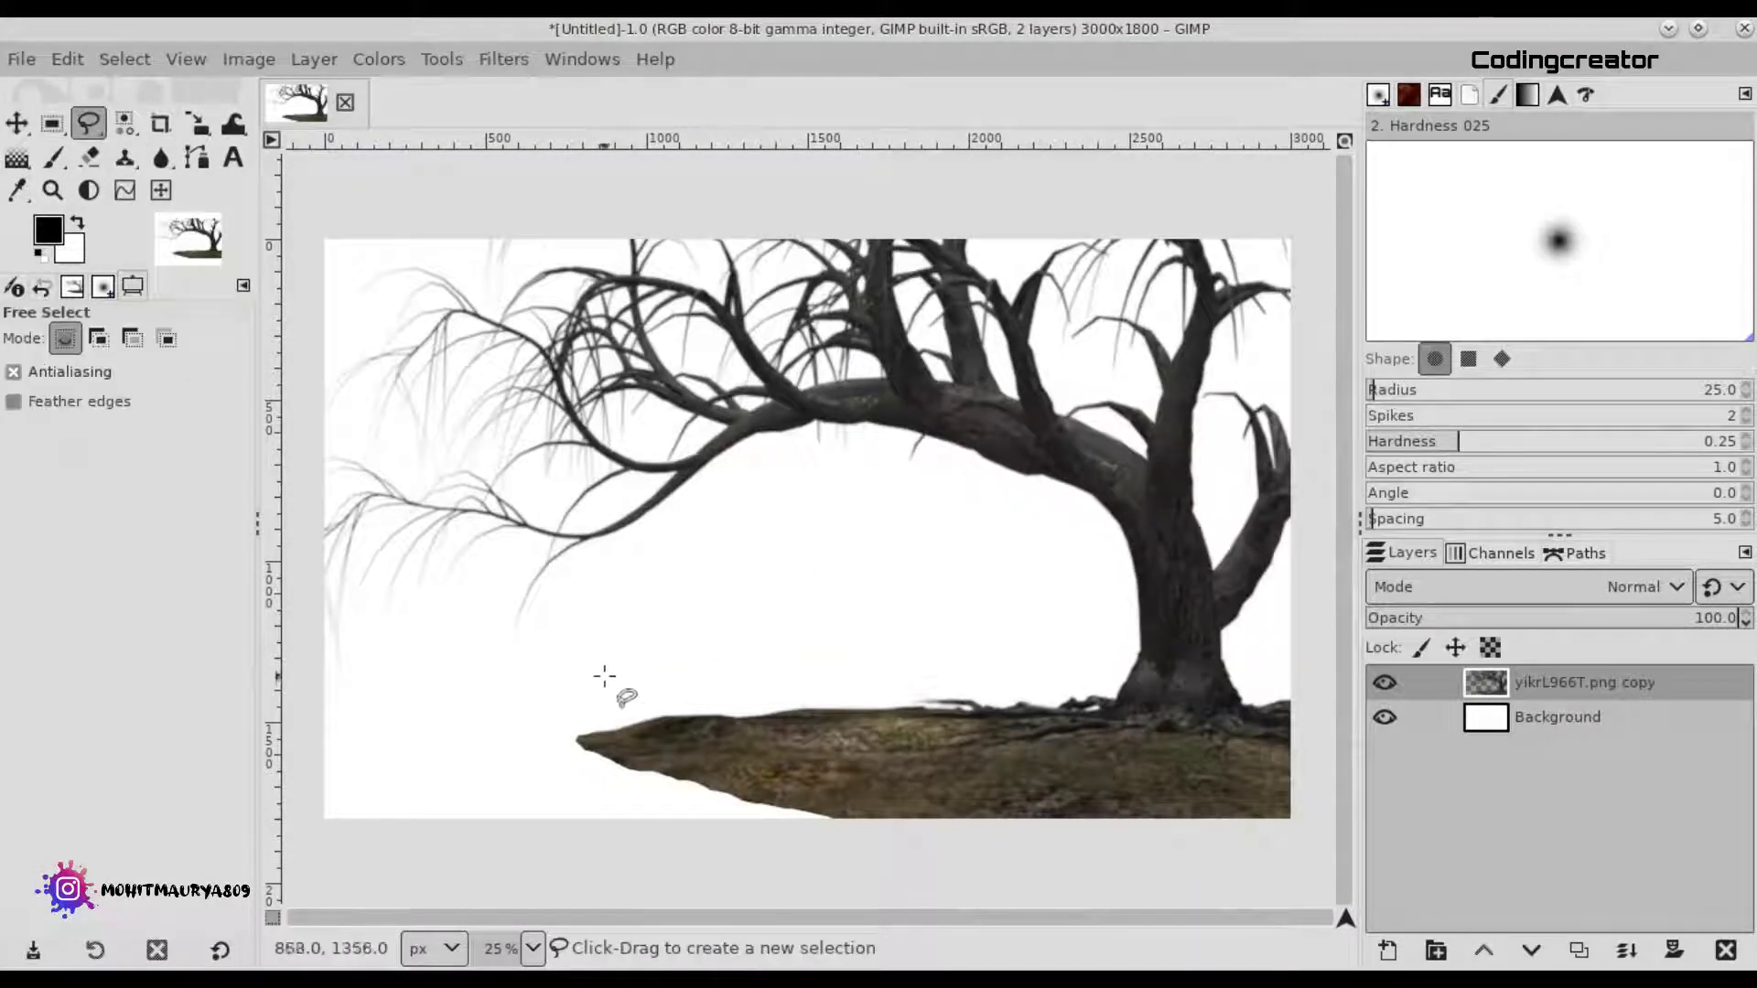
{"action": "key", "text": "b"}
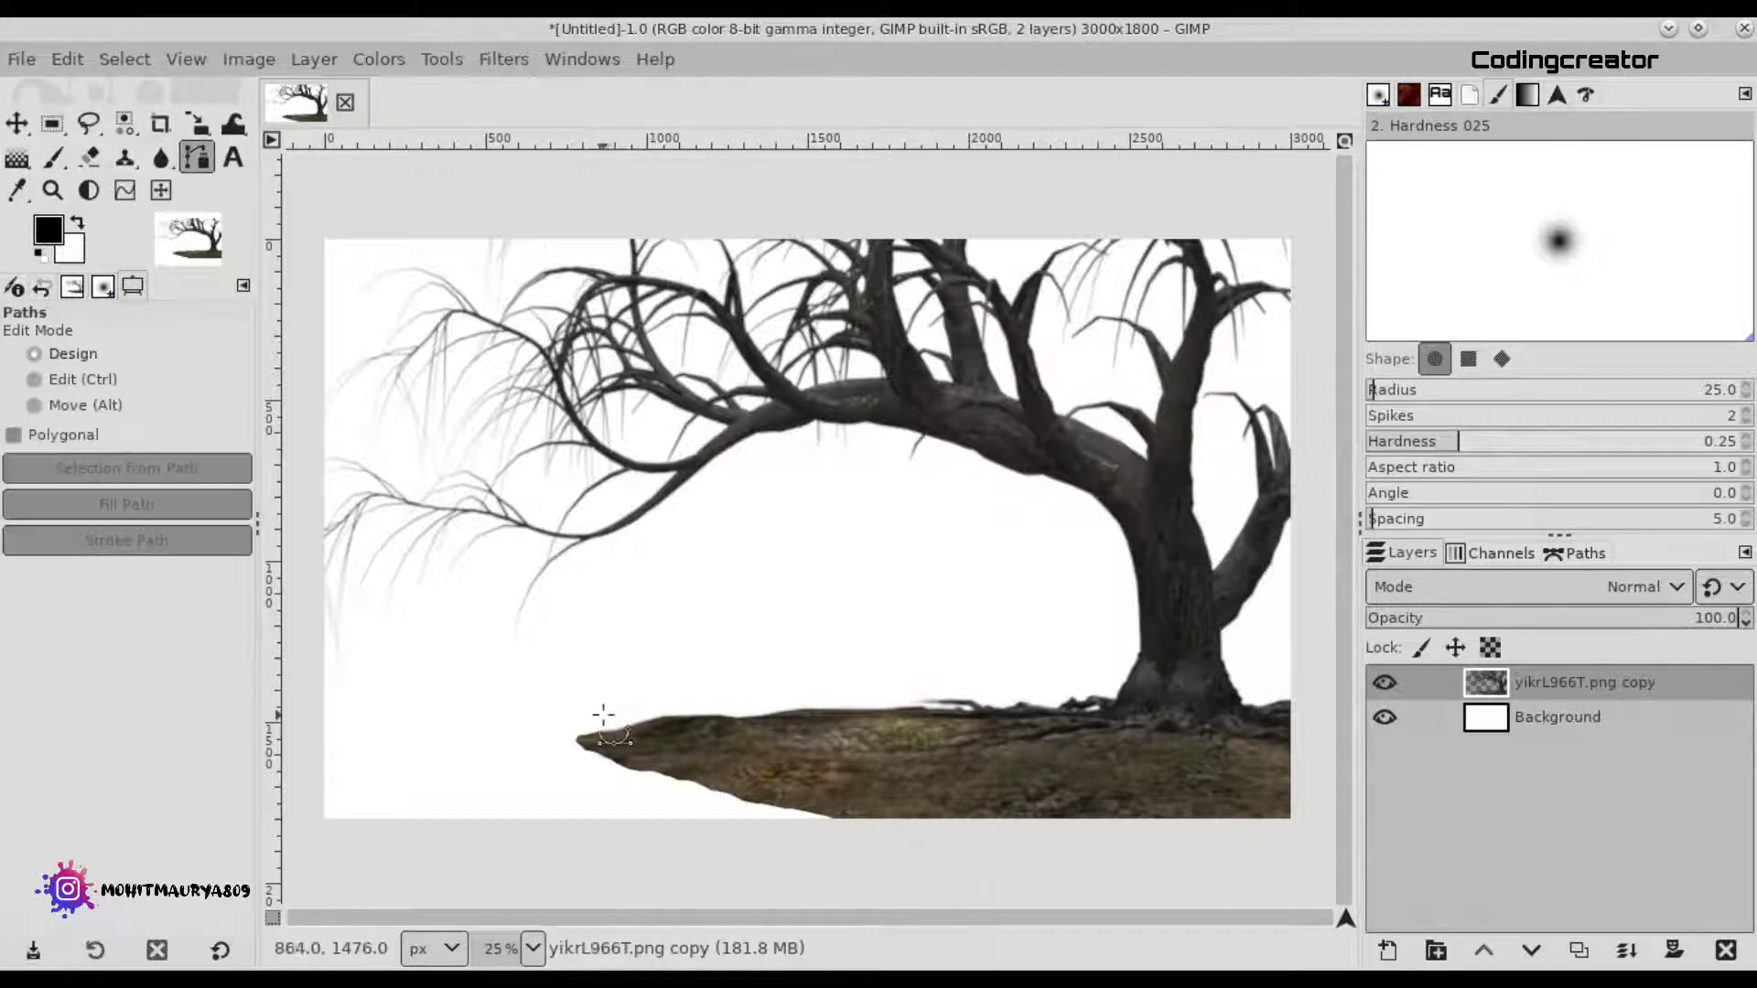
{"action": "left_click", "coordinate": [603, 715]}
{"action": "mouse_move", "coordinate": [600, 767]}
{"action": "left_mouse_down"}
{"action": "mouse_move", "coordinate": [648, 790]}
{"action": "mouse_move", "coordinate": [700, 785]}
{"action": "mouse_move", "coordinate": [721, 807]}
{"action": "mouse_move", "coordinate": [719, 784]}
{"action": "left_mouse_up"}
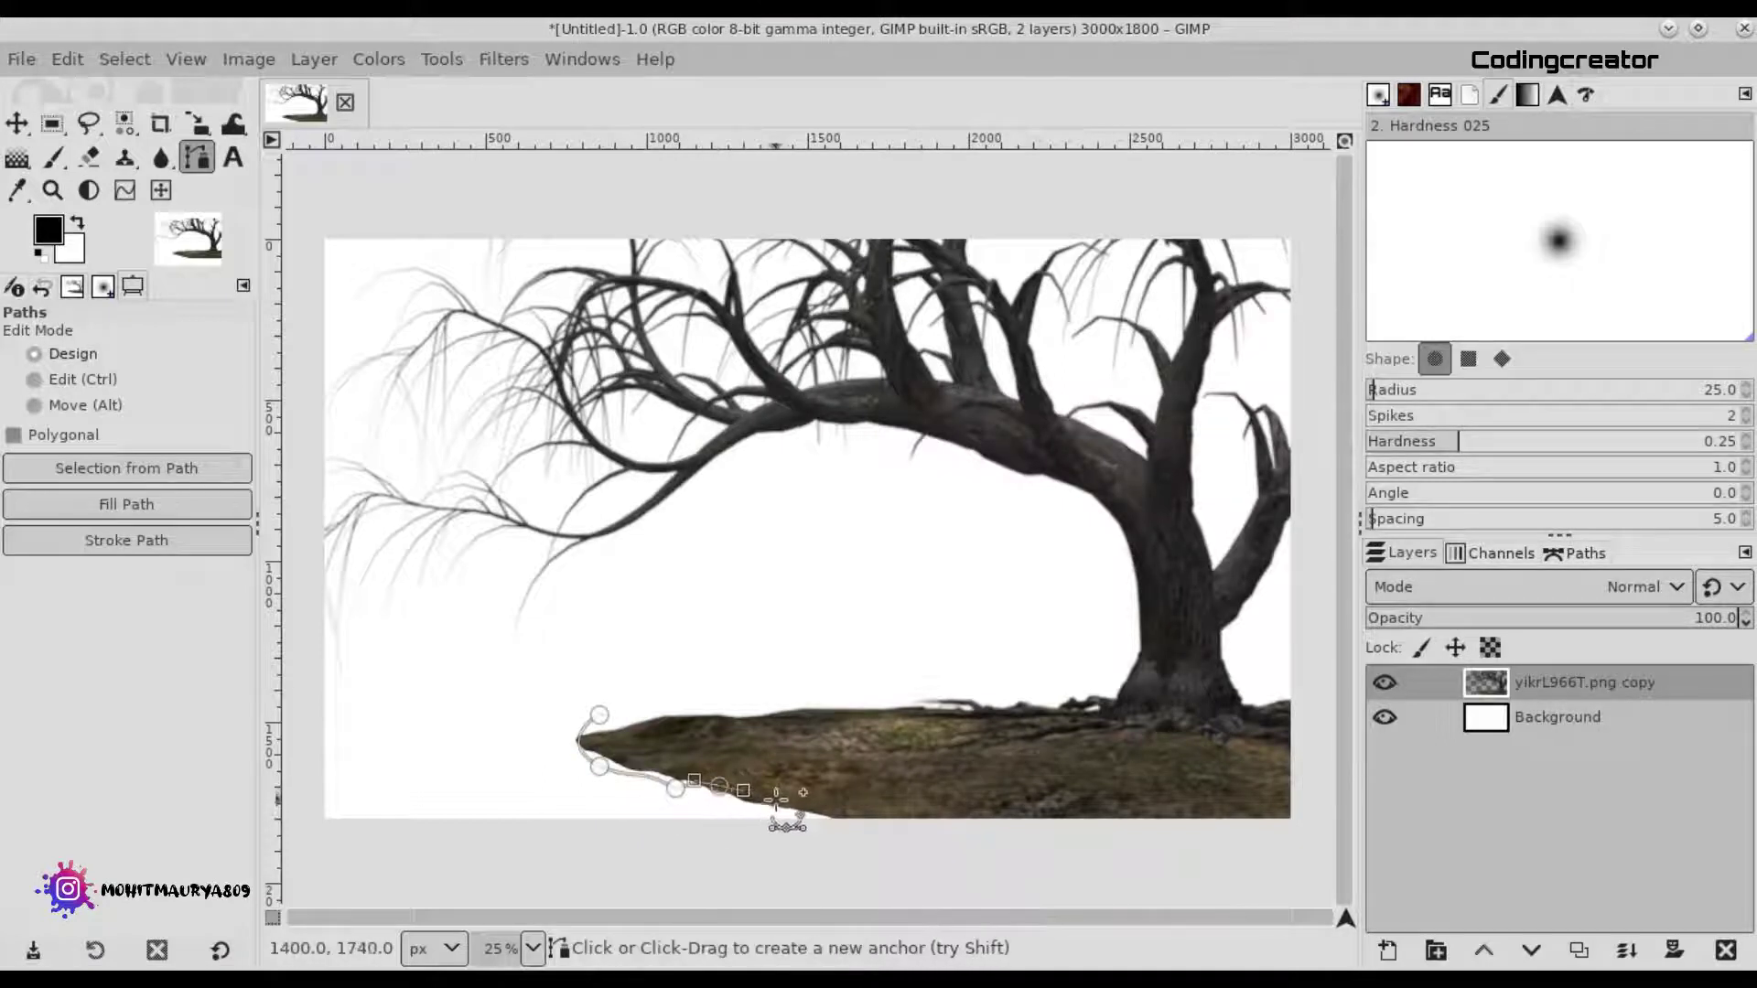
{"action": "left_click", "coordinate": [818, 813]}
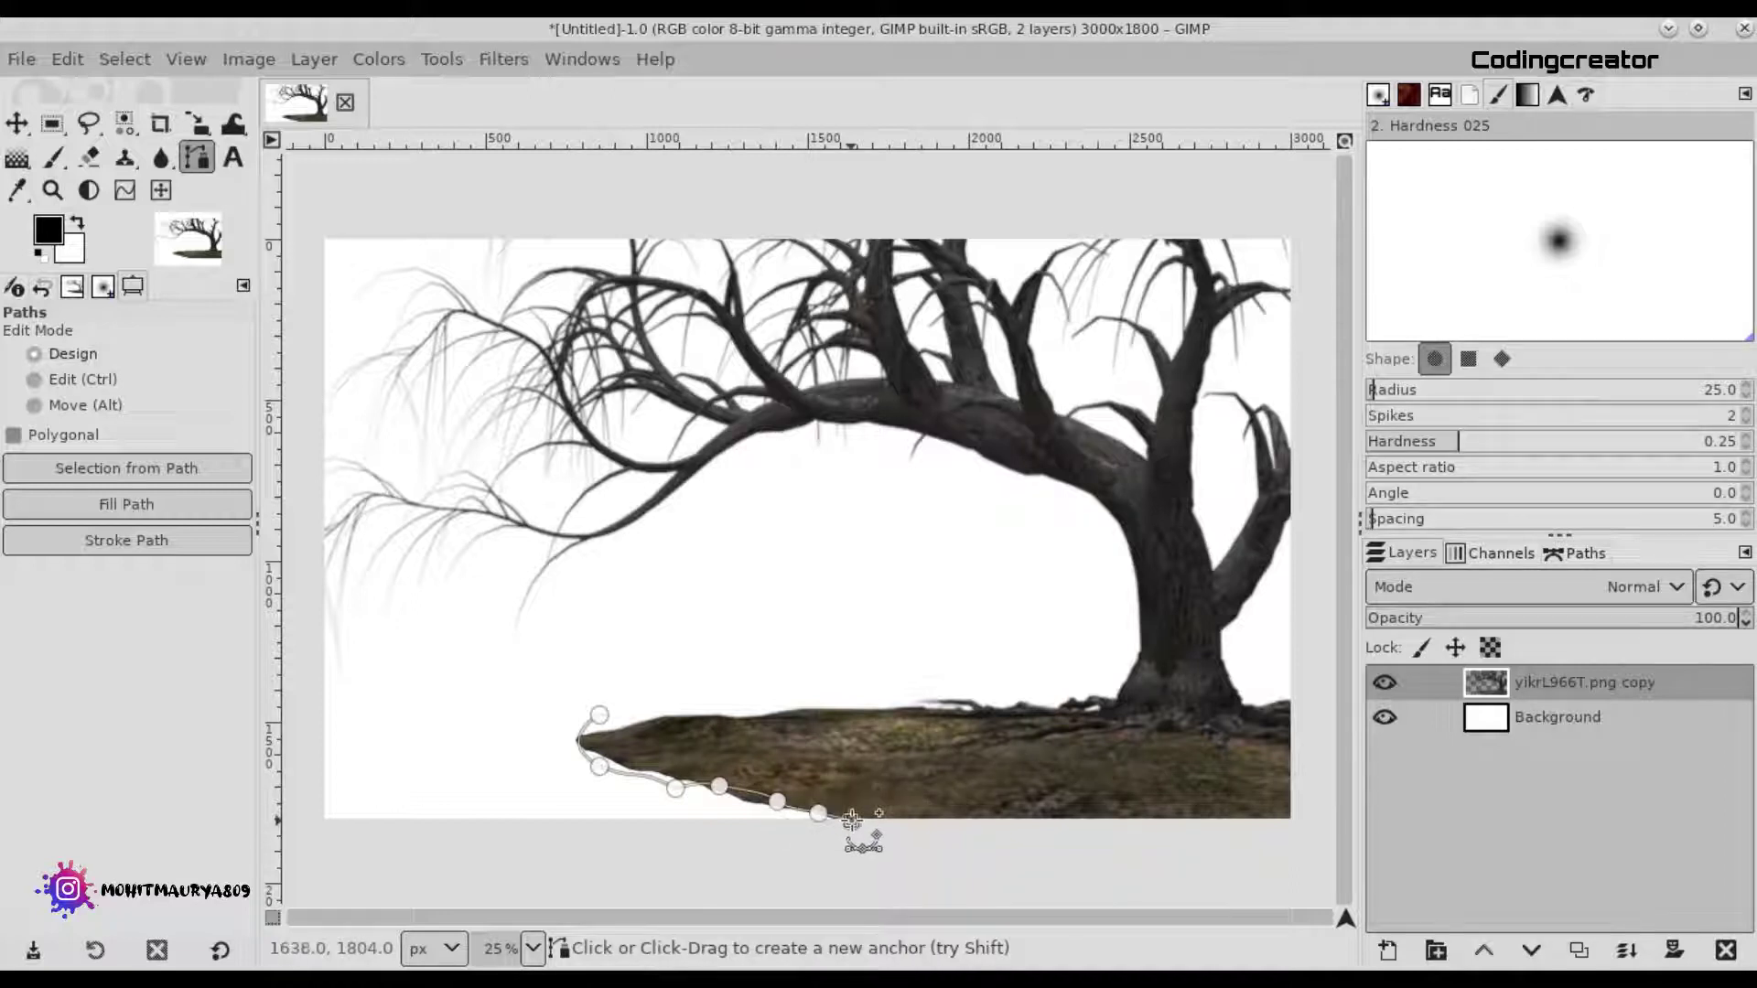
{"action": "left_click", "coordinate": [884, 840]}
{"action": "left_click", "coordinate": [680, 853]}
{"action": "left_click", "coordinate": [495, 817]}
{"action": "left_click", "coordinate": [600, 715], "text": "ctrl"}
{"action": "key", "text": "Return"}
{"action": "key", "text": "Delete"}
{"action": "key", "text": "ctrl+shift+a"}
{"action": "key", "text": "m"}
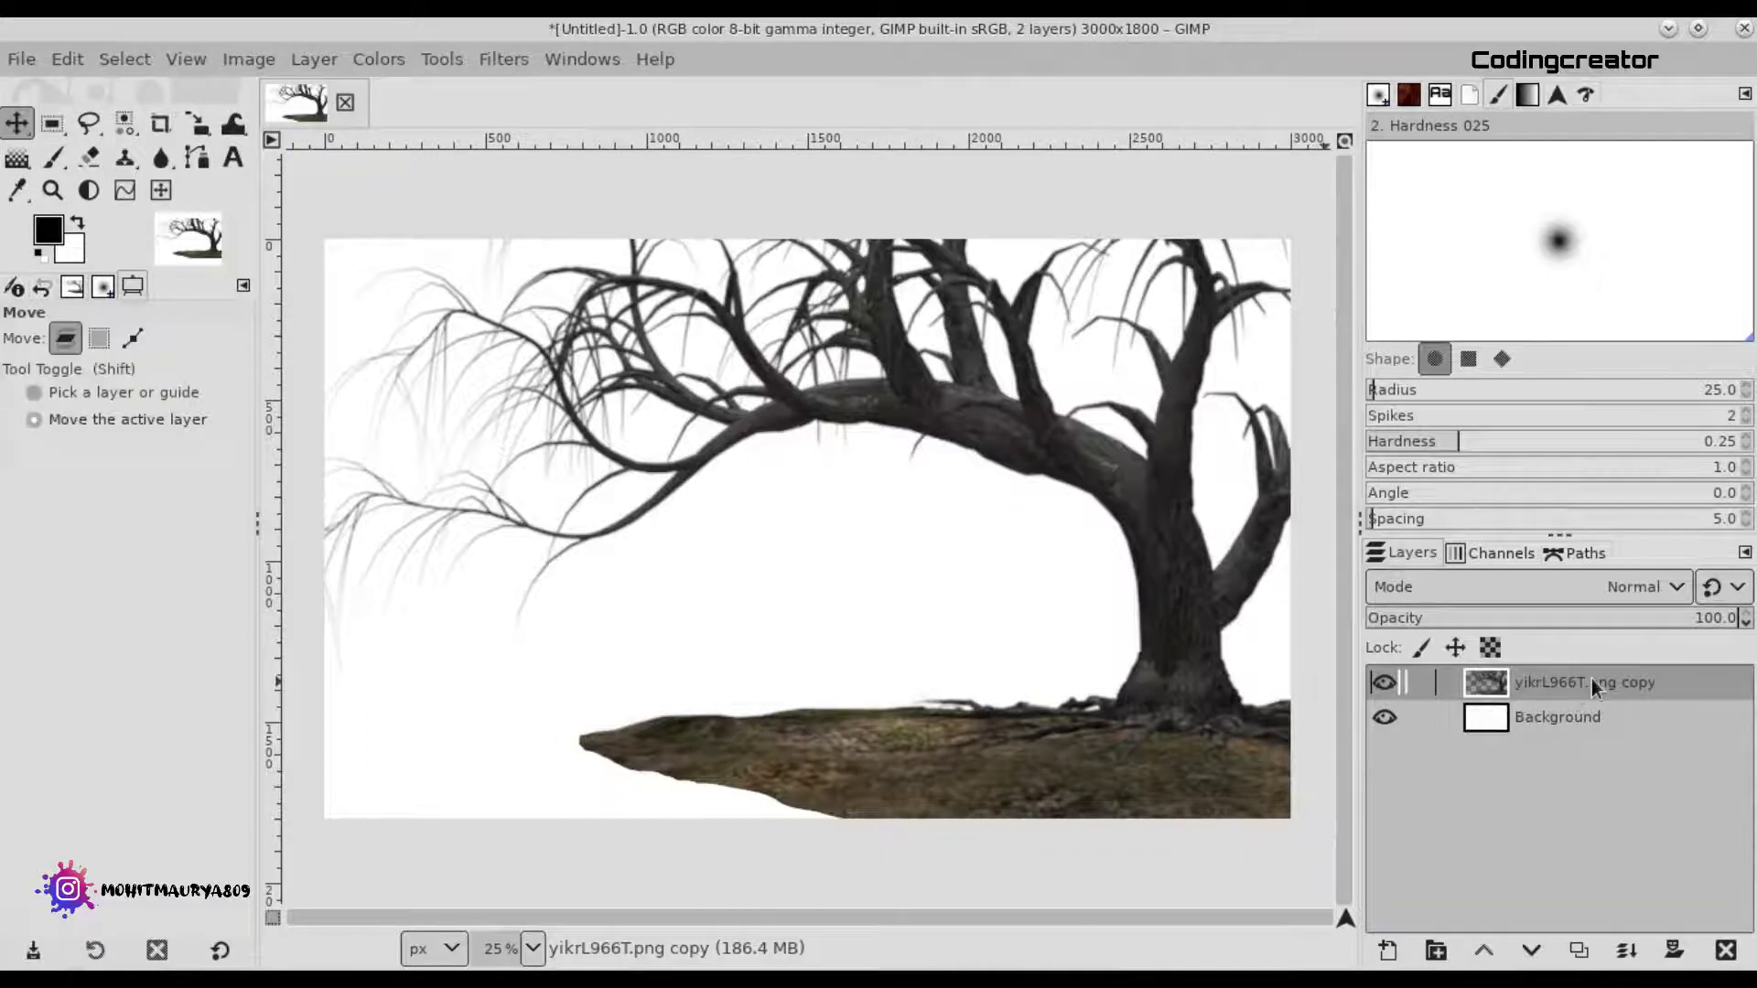
Free-select around the rock tip, then discard the selection and fit the image in the window.
{"action": "scroll", "coordinate": [602, 741], "scroll_direction": "up", "scroll_amount": 4}
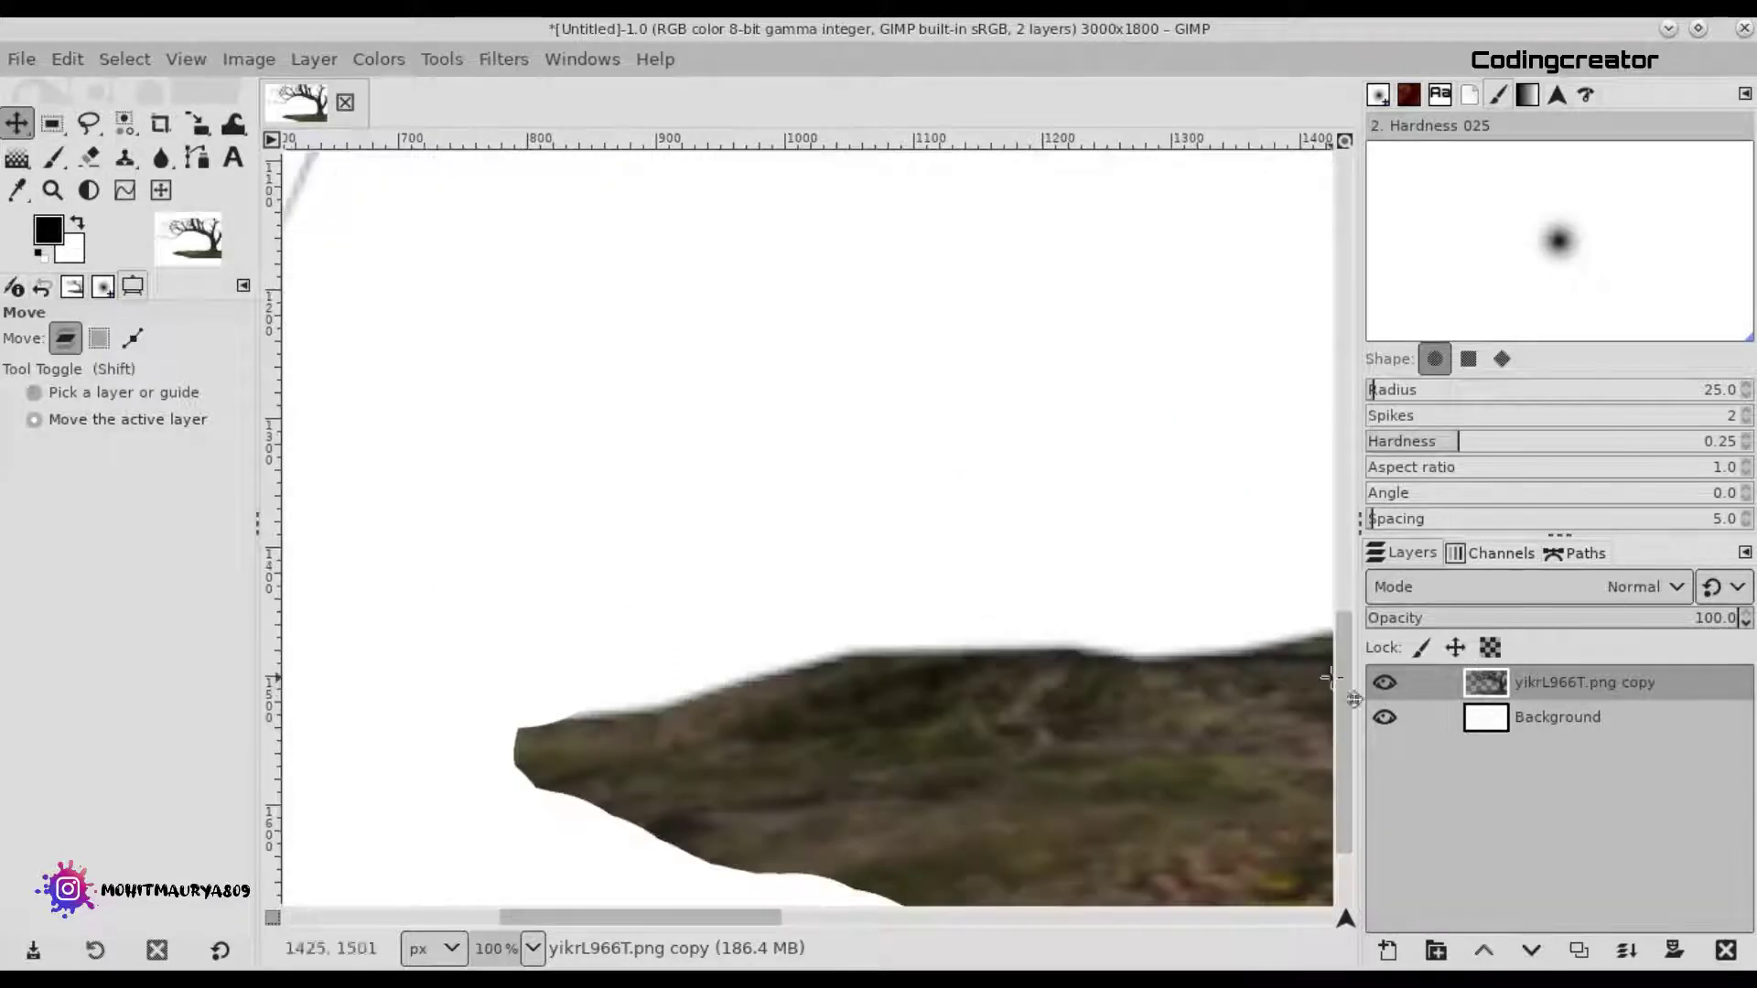
{"action": "left_click_drag", "start_coordinate": [1346, 697], "coordinate": [1345, 728]}
{"action": "left_click", "coordinate": [87, 122]}
{"action": "left_click", "coordinate": [651, 558]}
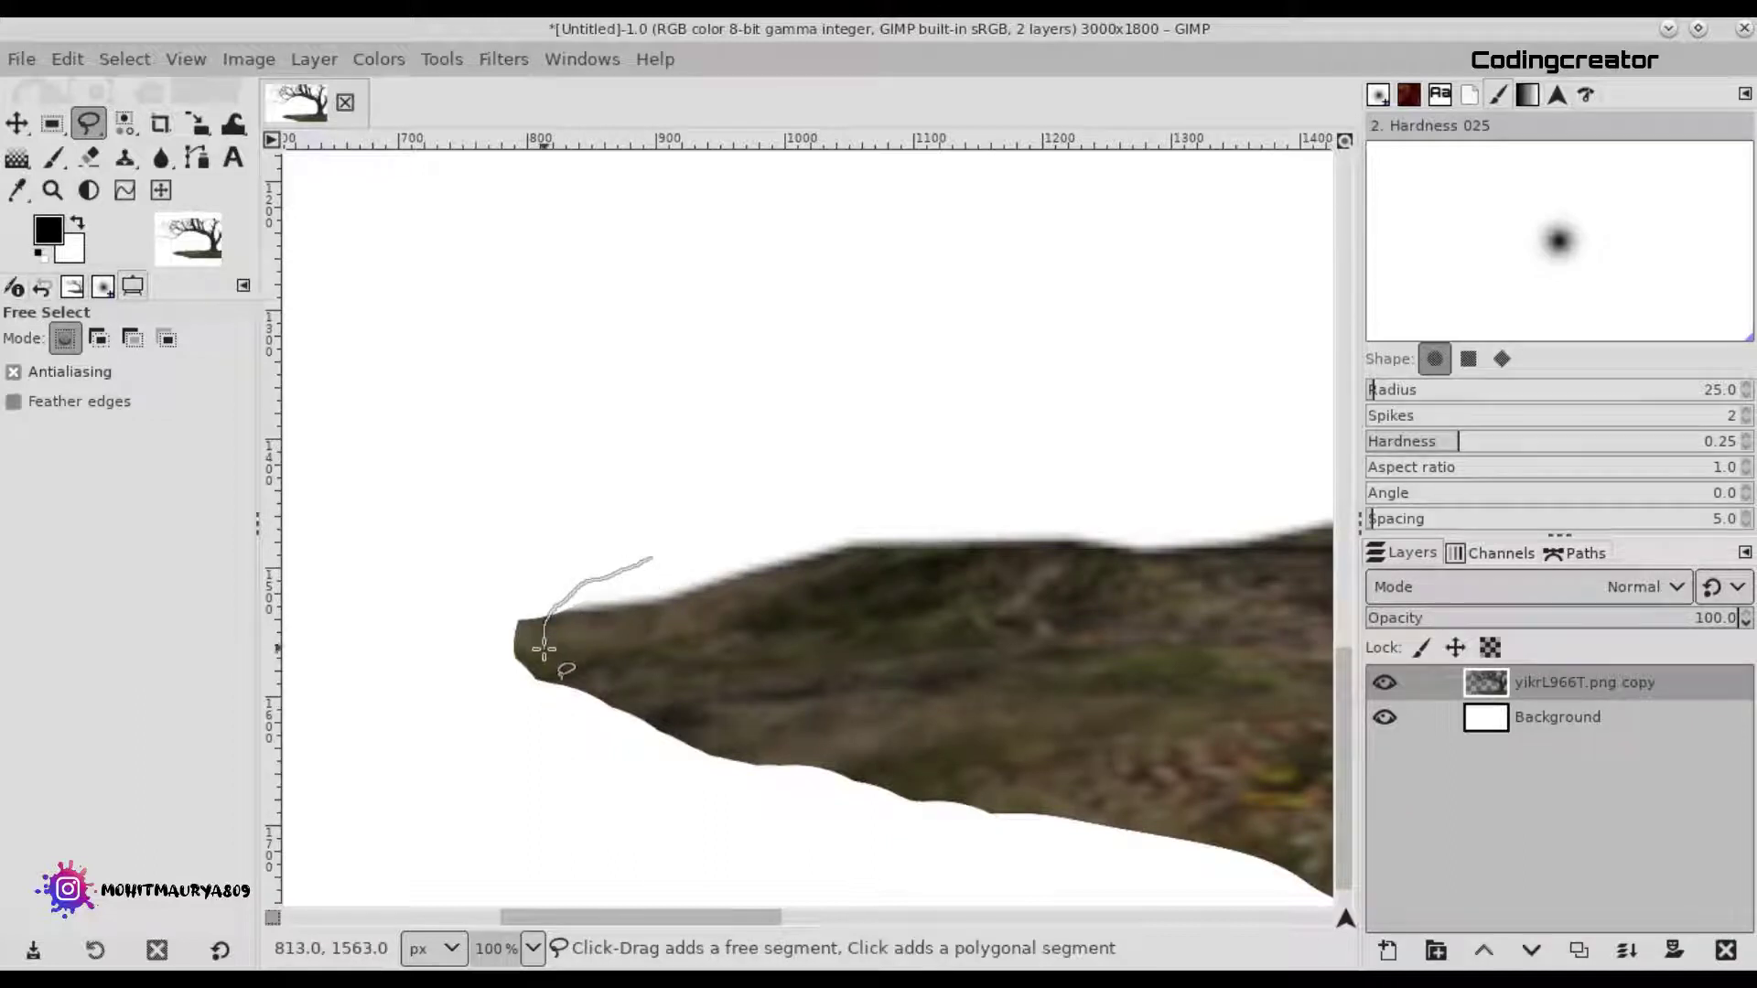
{"action": "left_click_drag", "start_coordinate": [596, 693], "coordinate": [647, 561]}
{"action": "key", "text": "ctrl+shift+a"}
{"action": "scroll", "coordinate": [645, 568], "scroll_direction": "down", "scroll_amount": 3}
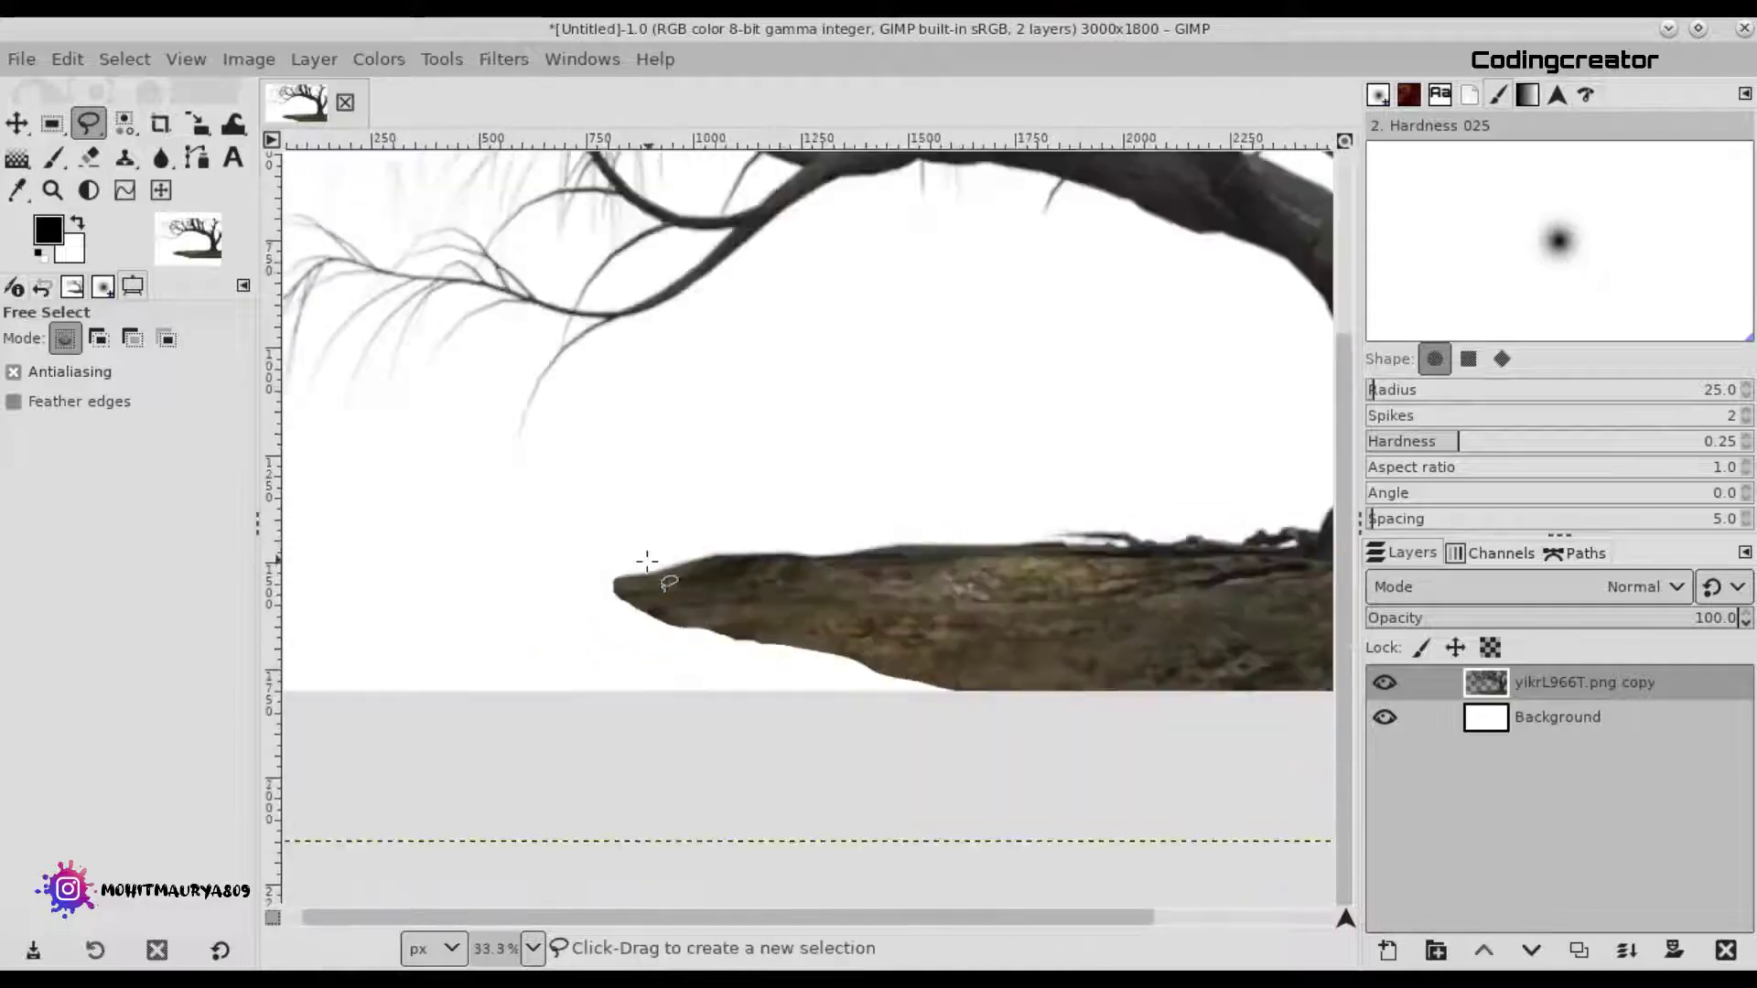
{"action": "scroll", "coordinate": [678, 640], "scroll_direction": "down", "scroll_amount": 1}
{"action": "scroll", "coordinate": [642, 719], "scroll_direction": "up", "scroll_amount": 3}
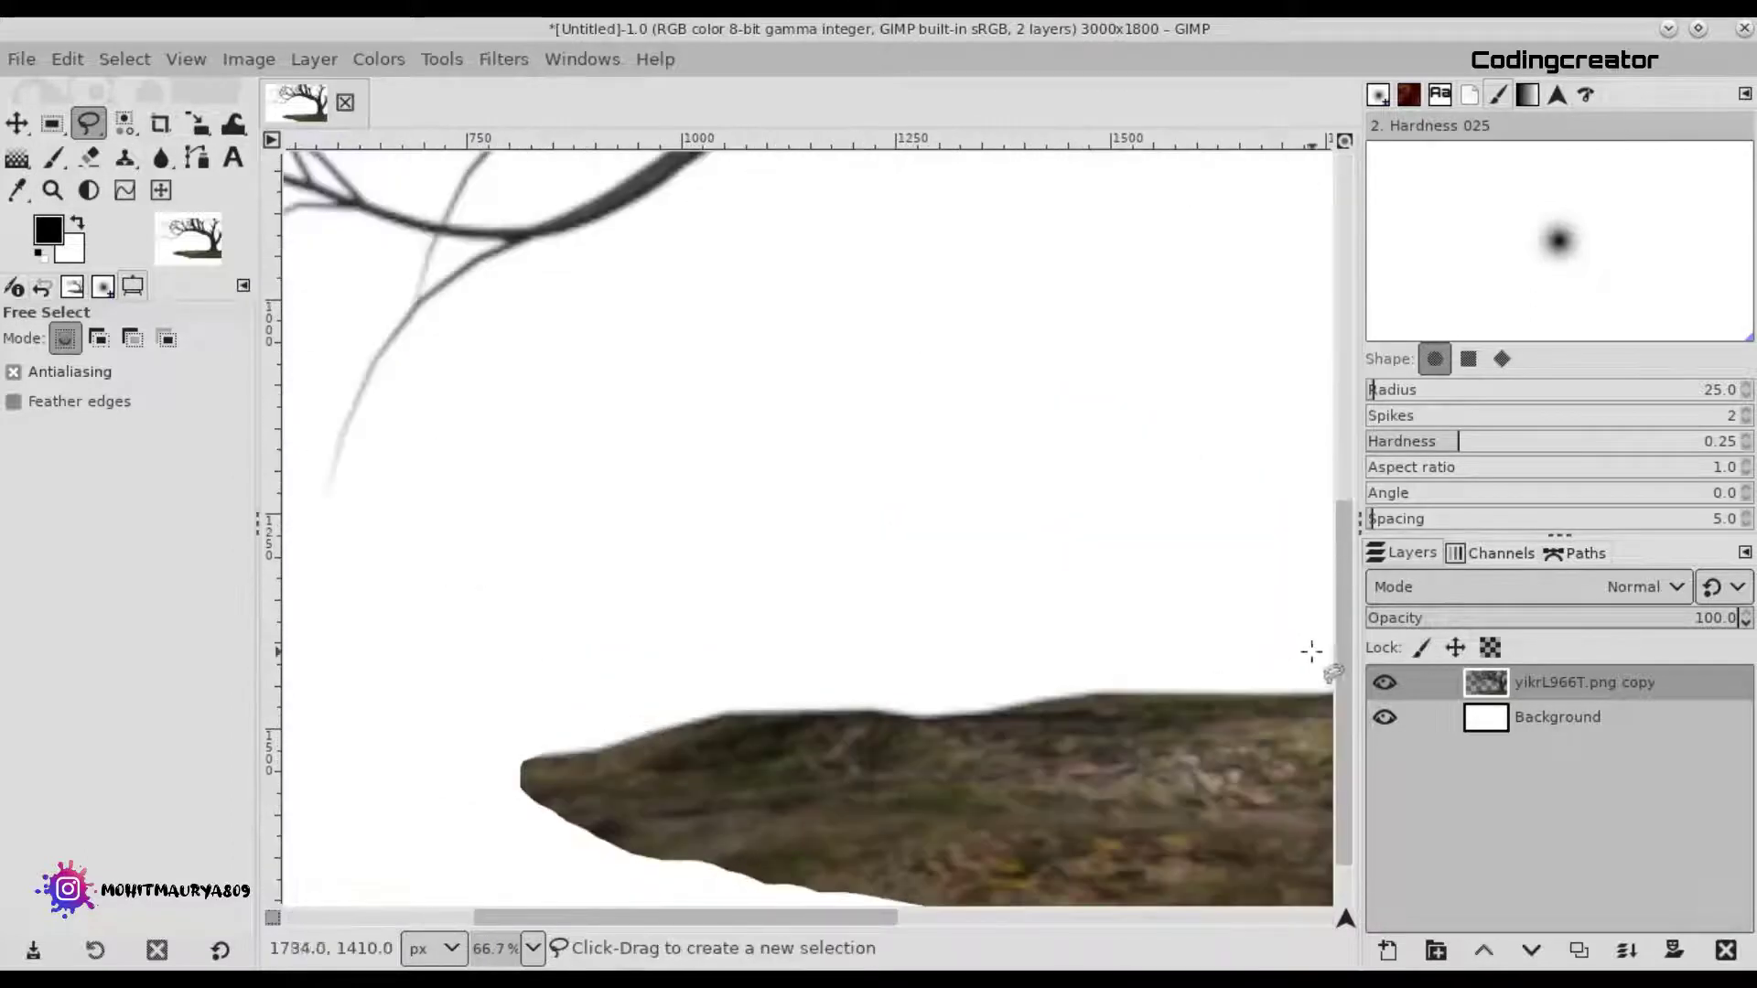
{"action": "scroll", "coordinate": [1314, 651], "scroll_direction": "down", "scroll_amount": 1}
{"action": "mouse_move", "coordinate": [618, 651]}
{"action": "left_mouse_down"}
{"action": "mouse_move", "coordinate": [591, 660]}
{"action": "mouse_move", "coordinate": [619, 651]}
{"action": "left_mouse_up"}
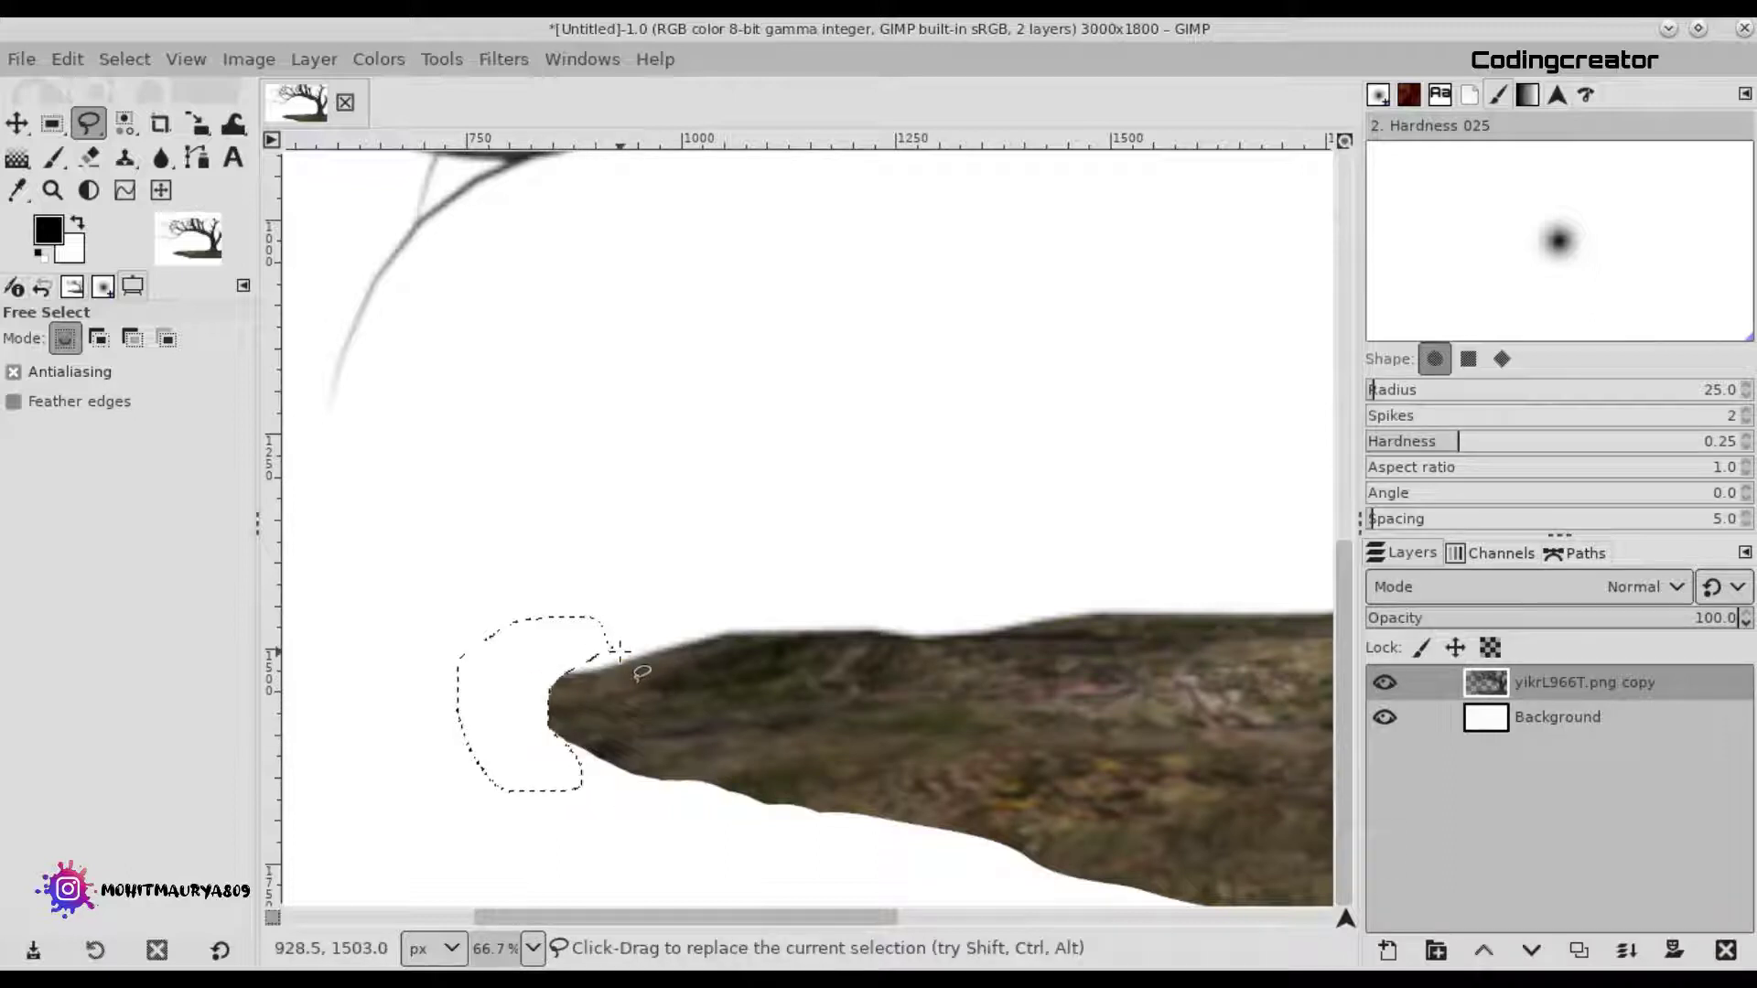
{"action": "key", "text": "ctrl+shift+a"}
{"action": "key", "text": "shift+ctrl+j"}
Outline further slivers at the rock tip, then deselect everything.
{"action": "scroll", "coordinate": [587, 767], "scroll_direction": "up", "scroll_amount": 3, "text": "ctrl"}
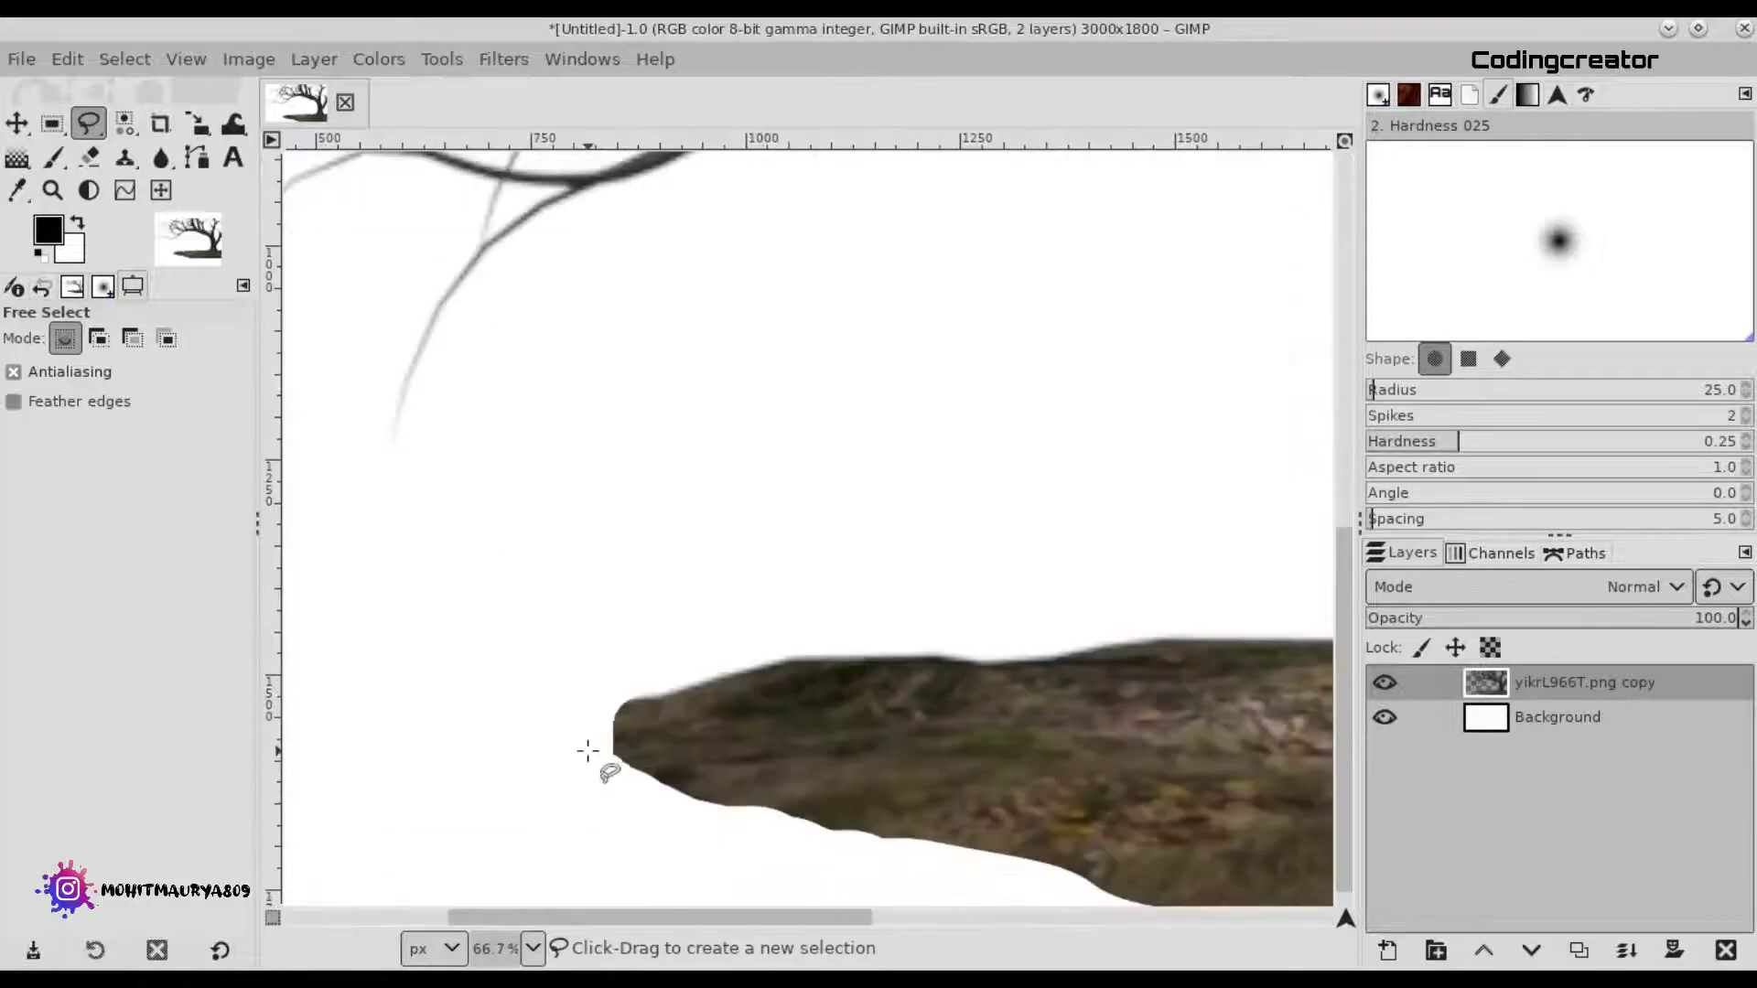
{"action": "left_click_drag", "start_coordinate": [598, 729], "coordinate": [617, 732]}
{"action": "key", "text": "Return"}
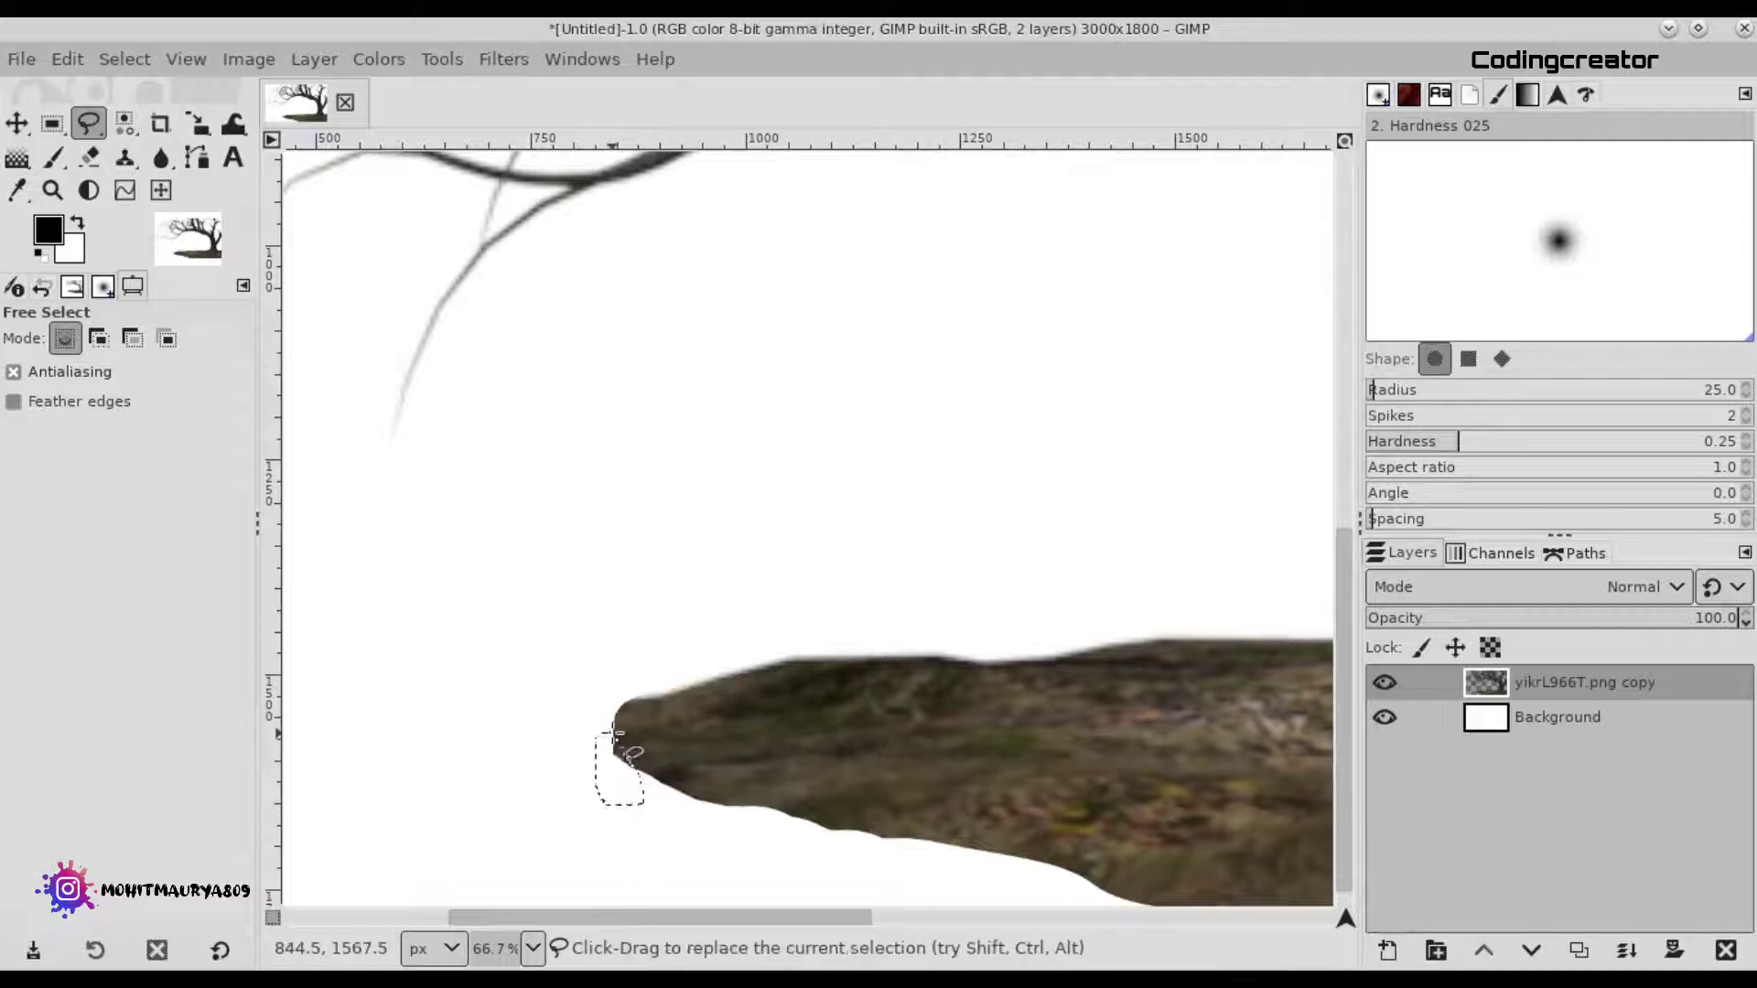
{"action": "key", "text": "ctrl+shift+a"}
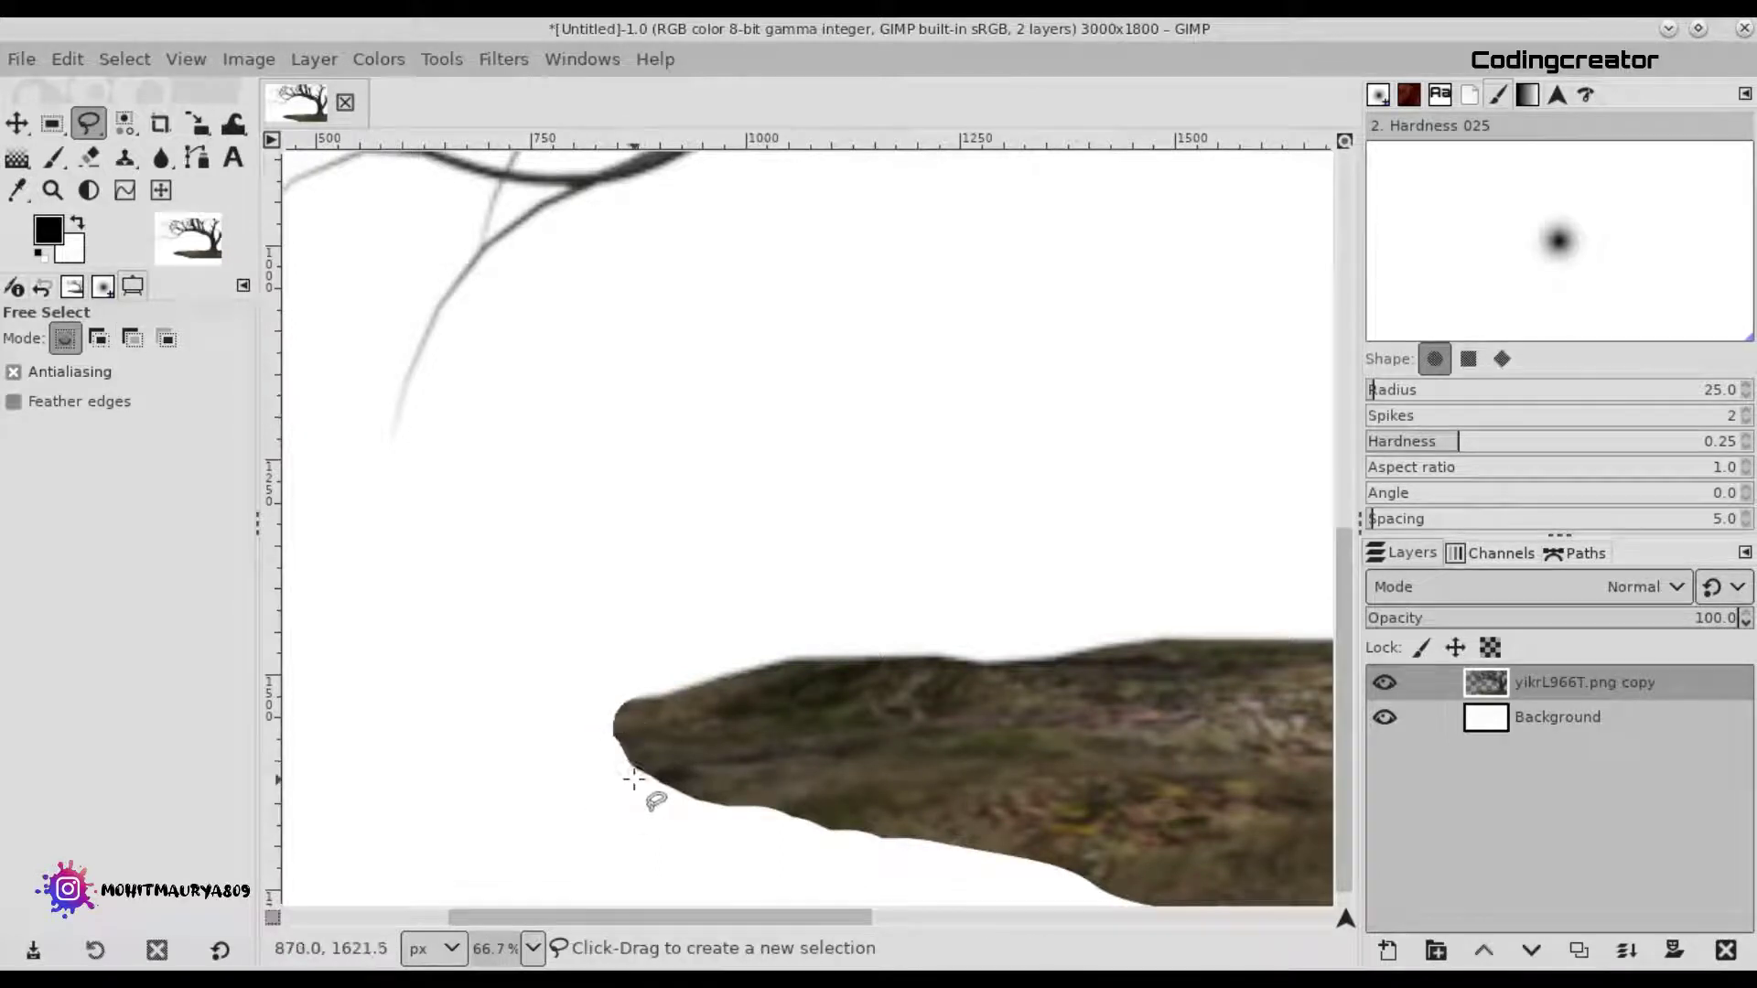
{"action": "scroll", "coordinate": [633, 779], "scroll_direction": "up", "scroll_amount": 1}
{"action": "left_click", "coordinate": [603, 725]}
{"action": "key", "text": "Return"}
{"action": "key", "text": "ctrl"}
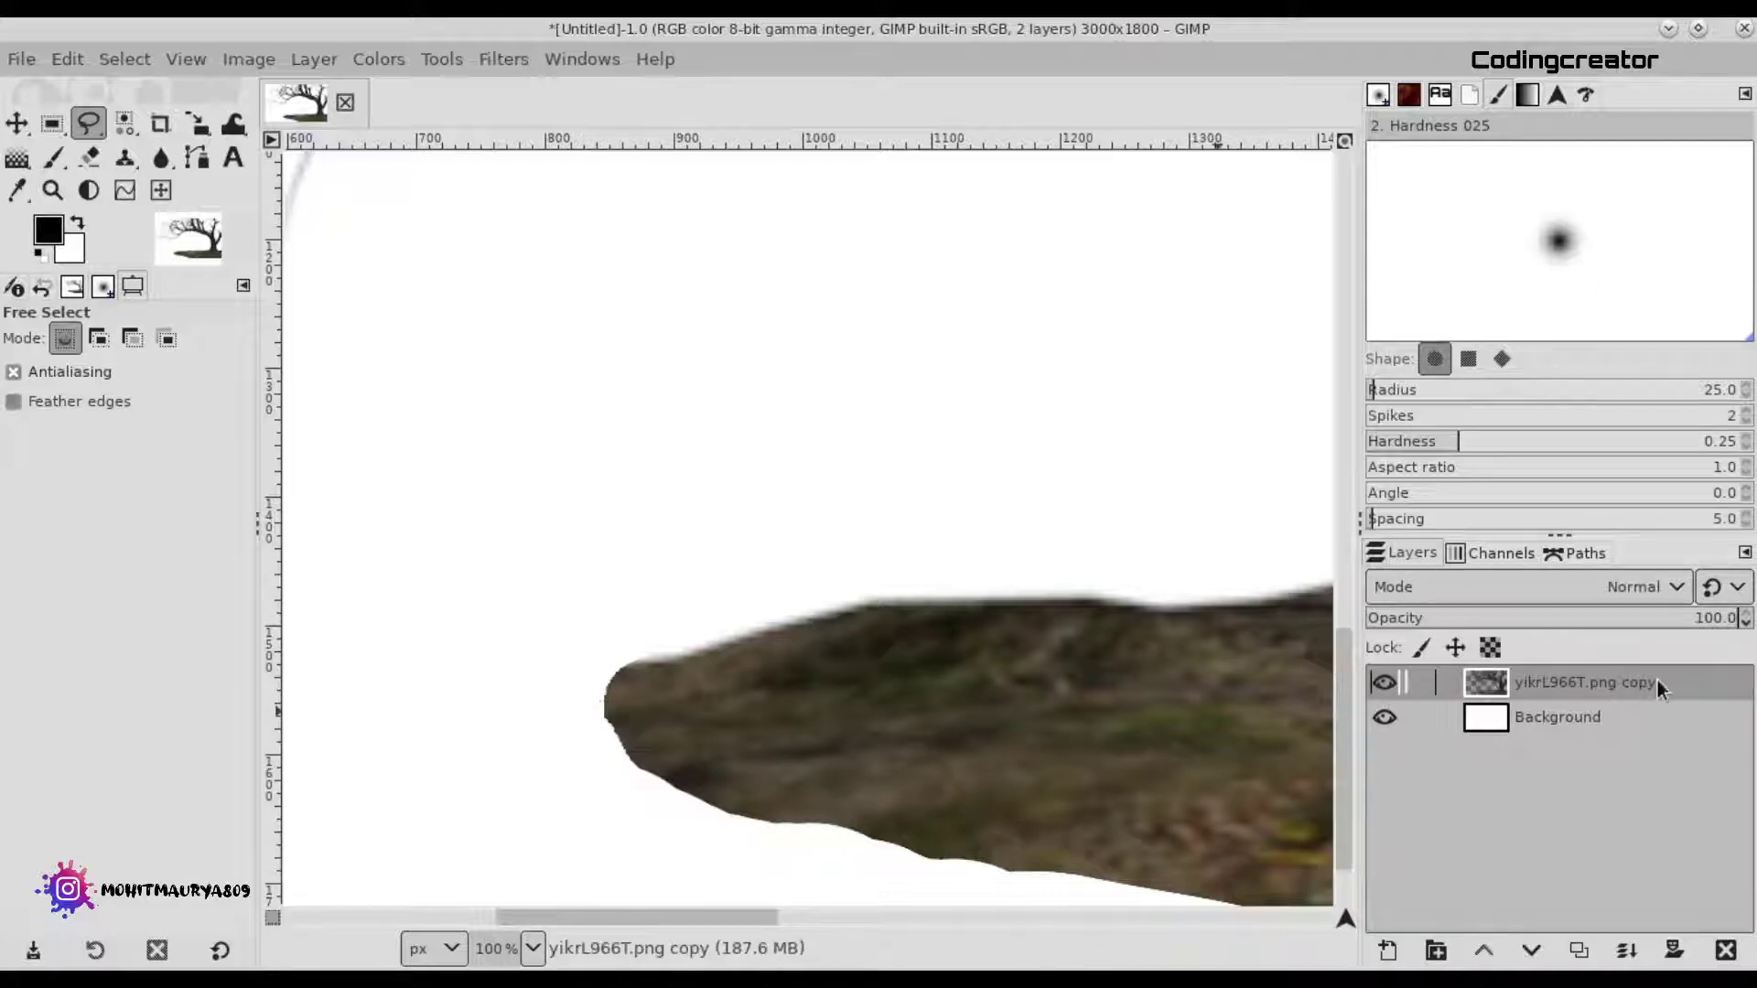
{"action": "scroll", "coordinate": [1014, 674], "scroll_direction": "down", "scroll_amount": 1}
{"action": "scroll", "coordinate": [1016, 675], "scroll_direction": "down", "scroll_amount": 3}
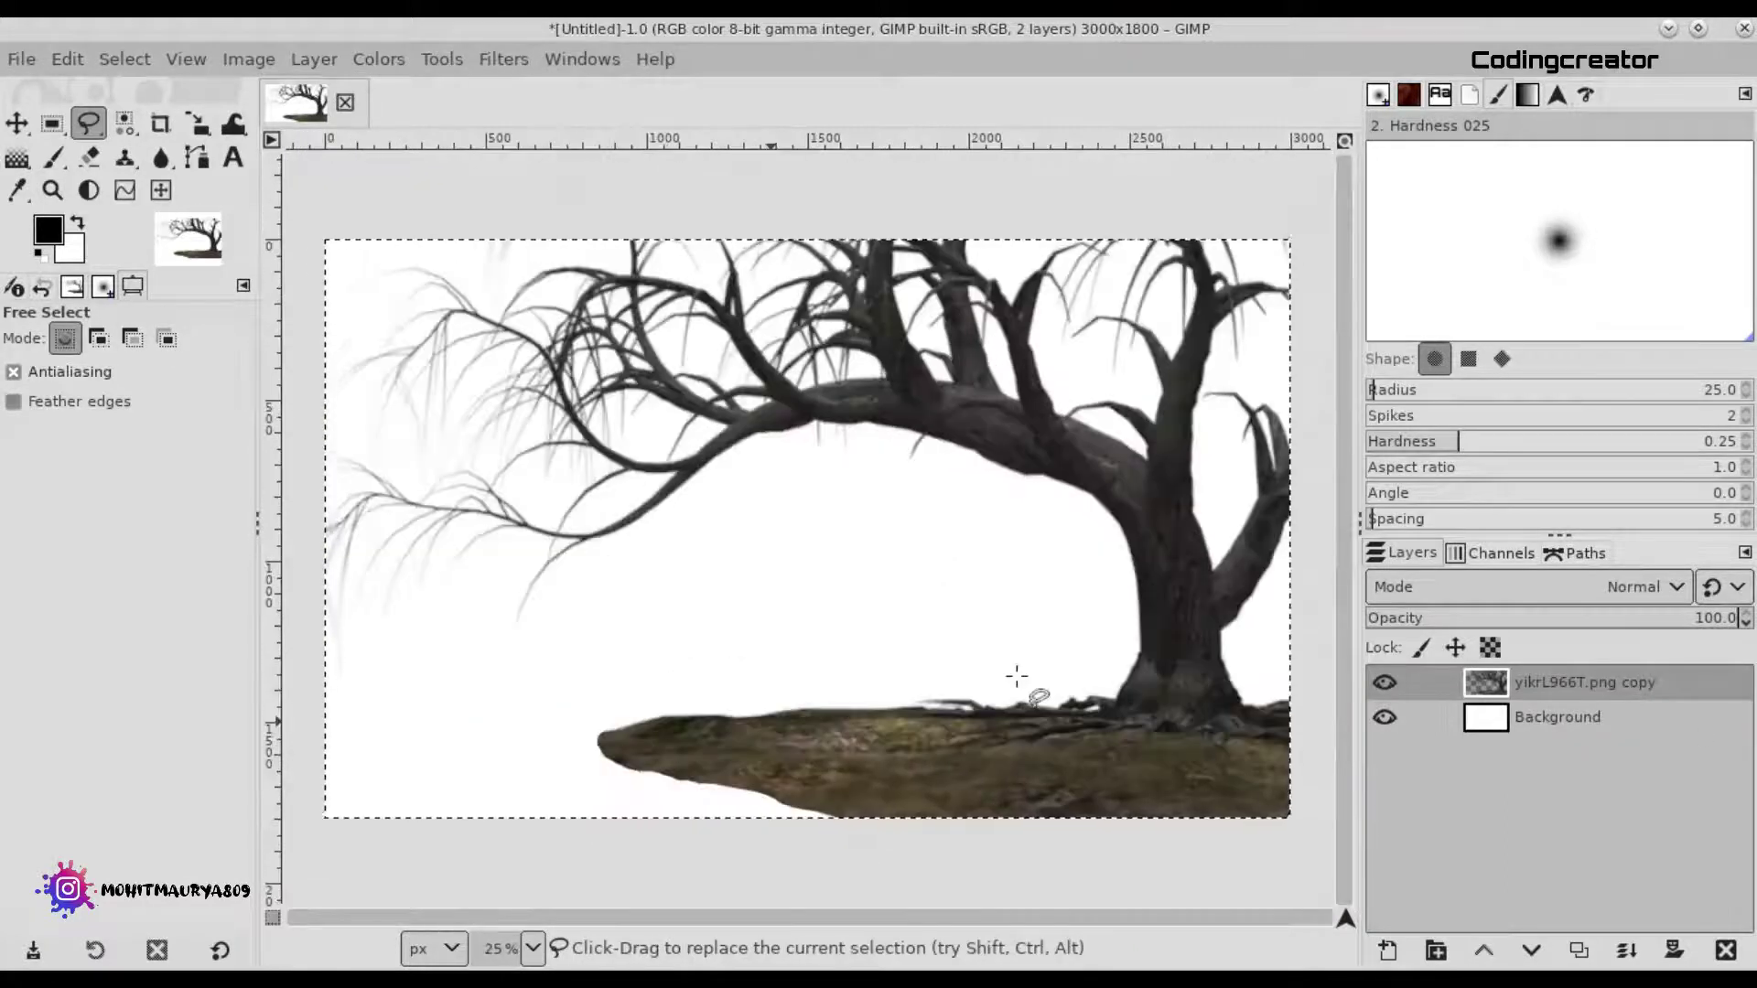
{"action": "key", "text": "ctrl+shift+a"}
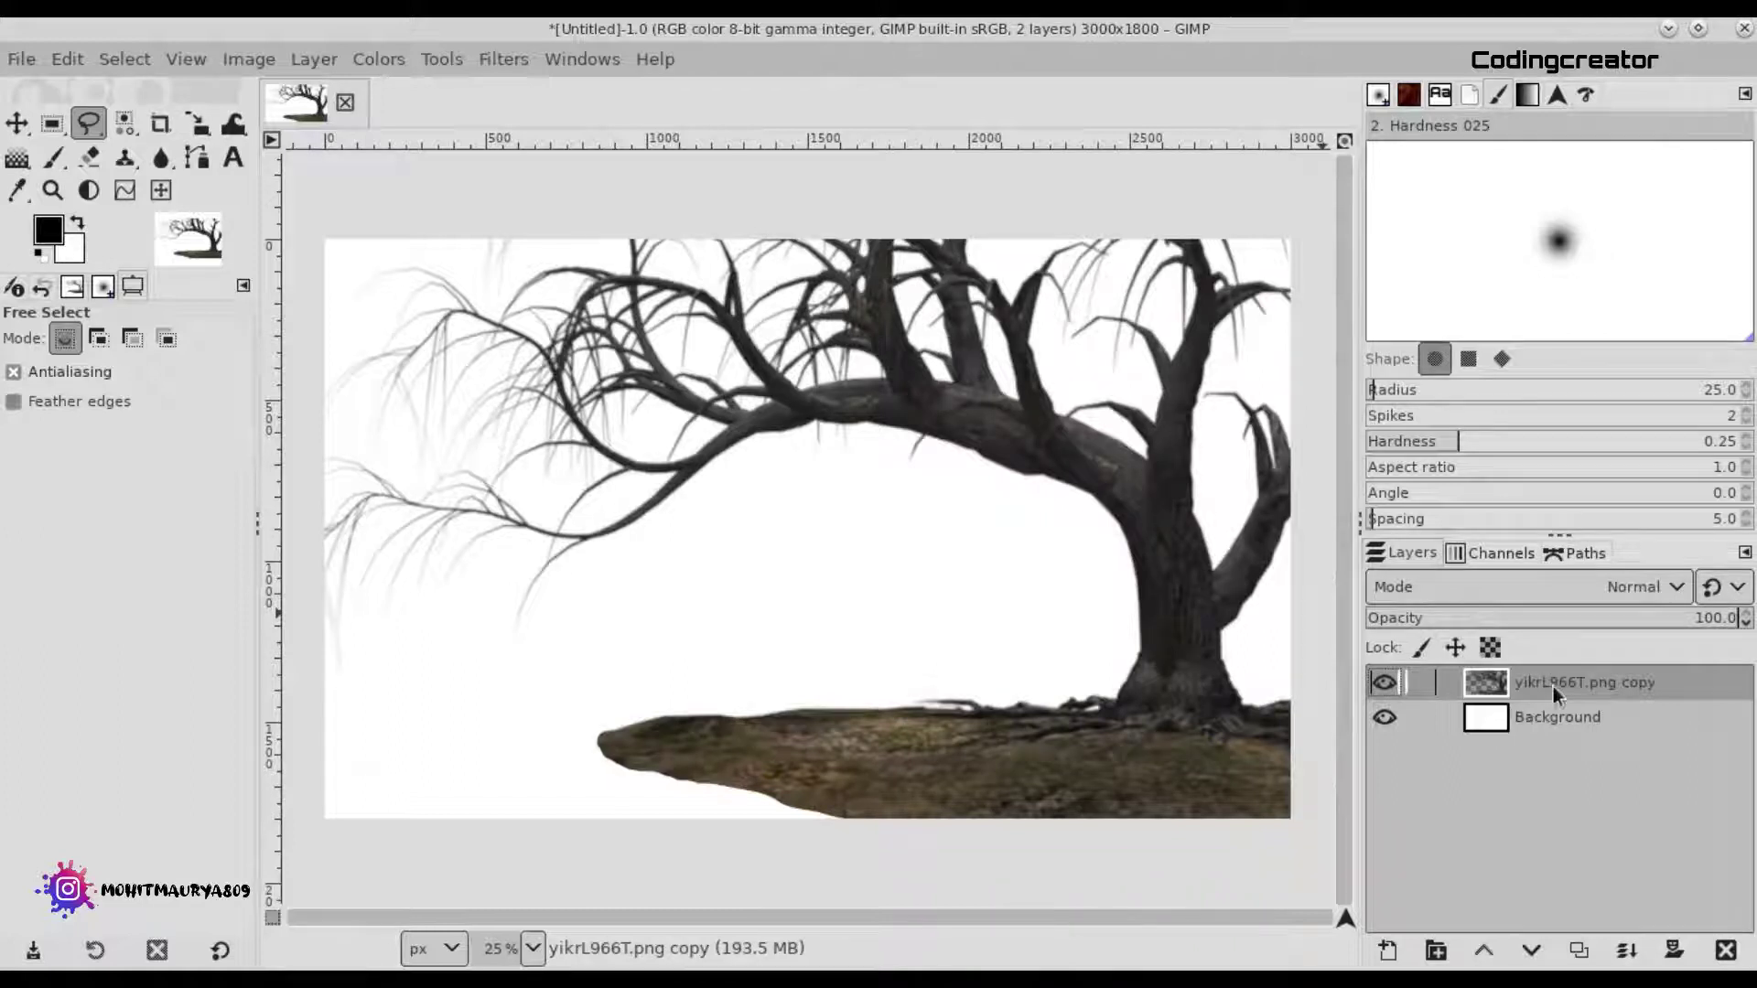
Duplicate the tree layer, hide the copy at the bottom, and delete the white Background layer.
{"action": "left_click", "coordinate": [1578, 950]}
{"action": "left_click", "coordinate": [1384, 716]}
{"action": "left_click", "coordinate": [1384, 717]}
{"action": "left_click", "coordinate": [1383, 682]}
{"action": "left_click_drag", "start_coordinate": [1527, 683], "coordinate": [1526, 751]}
{"action": "left_click", "coordinate": [1592, 716]}
{"action": "left_click", "coordinate": [1726, 950]}
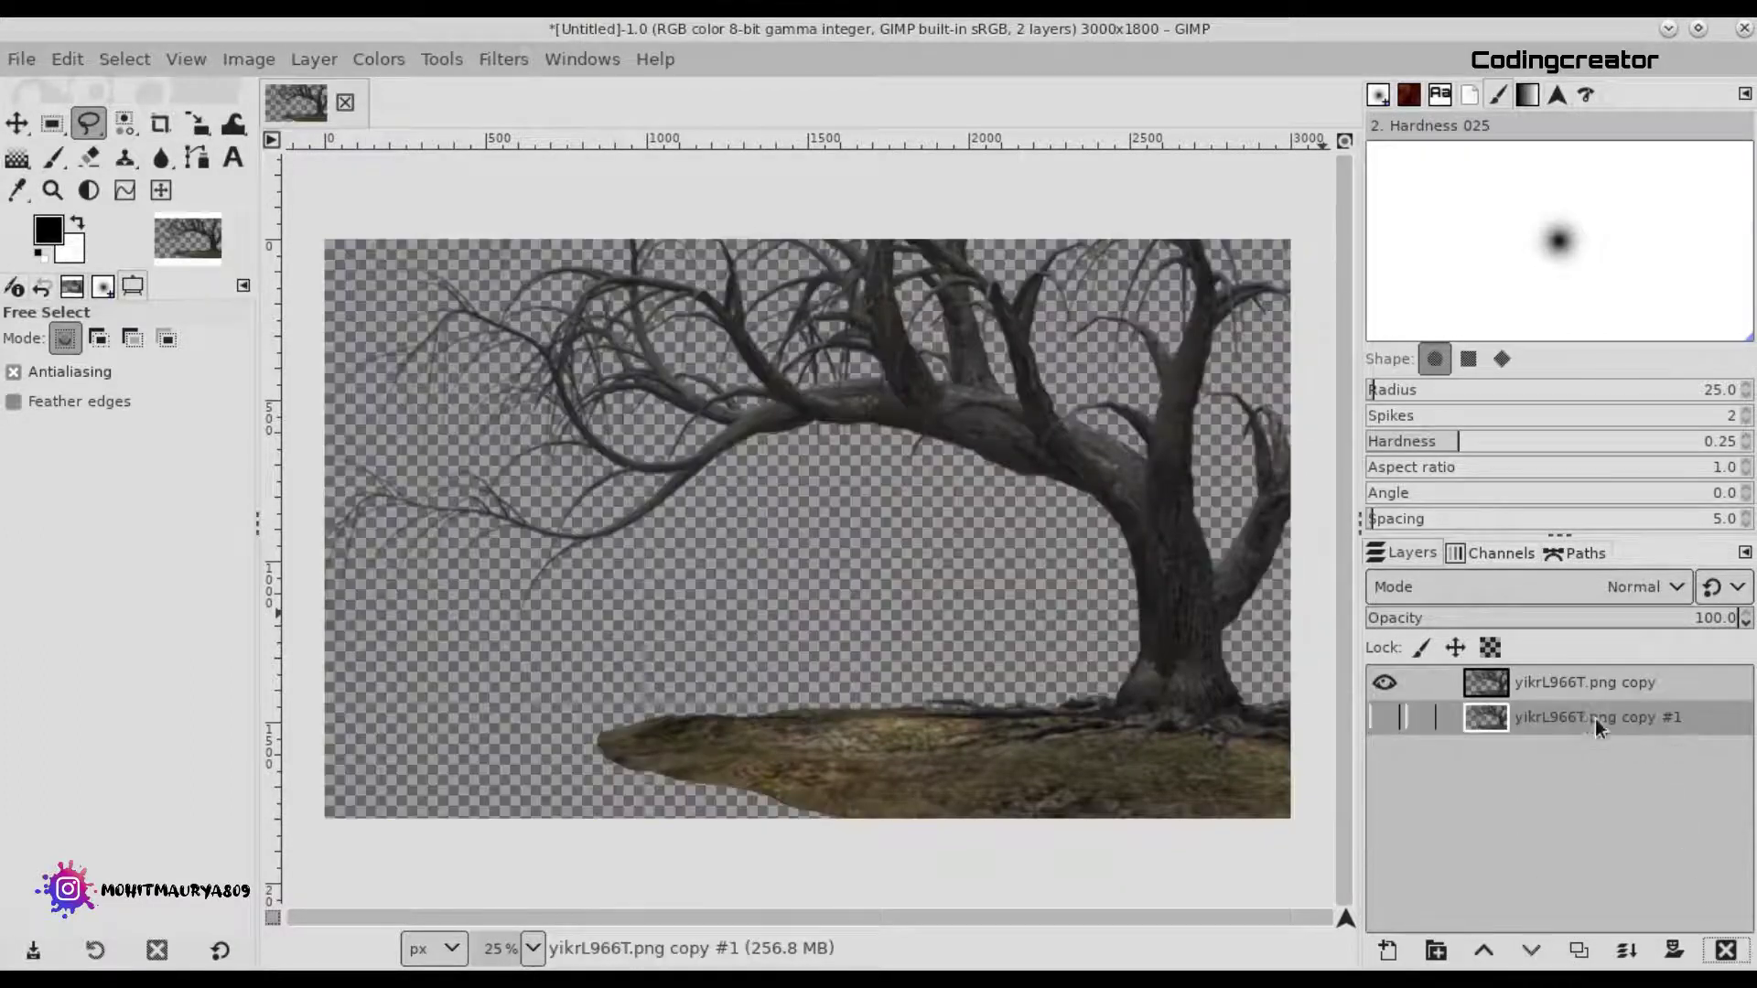
{"action": "left_click", "coordinate": [1563, 684]}
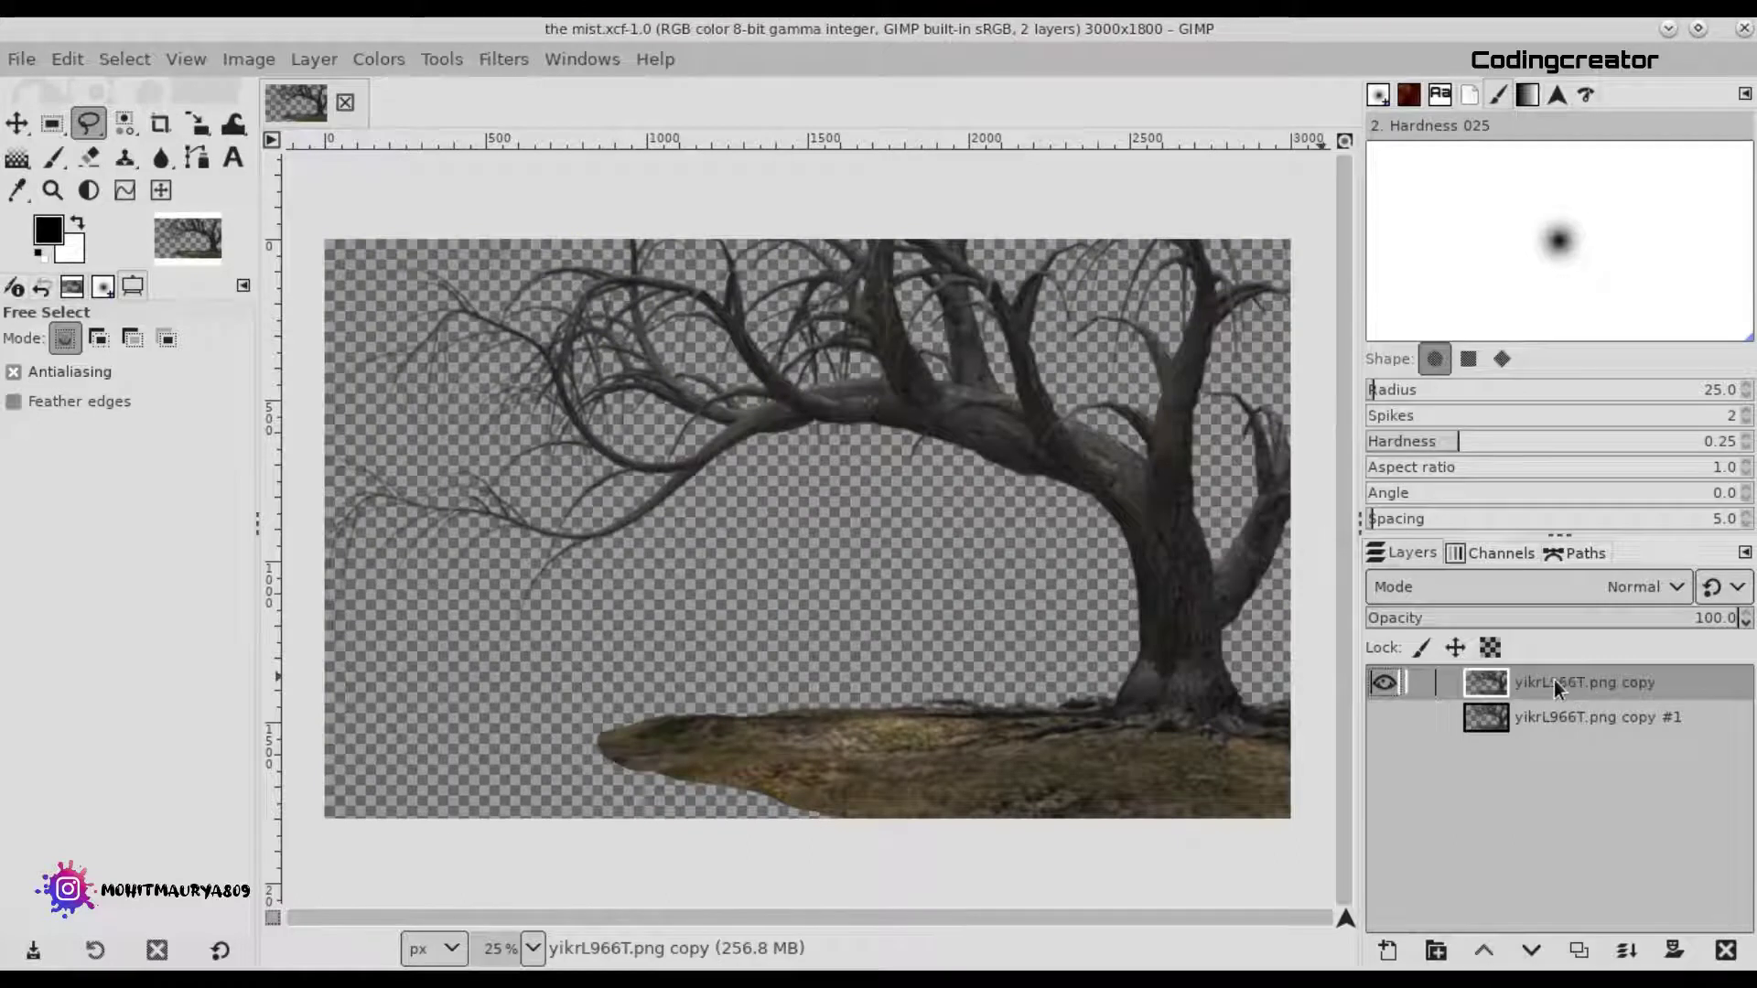
Free-select the area under the ground's left end, then clear the selection.
{"action": "scroll", "coordinate": [620, 738], "scroll_direction": "up", "scroll_amount": 3}
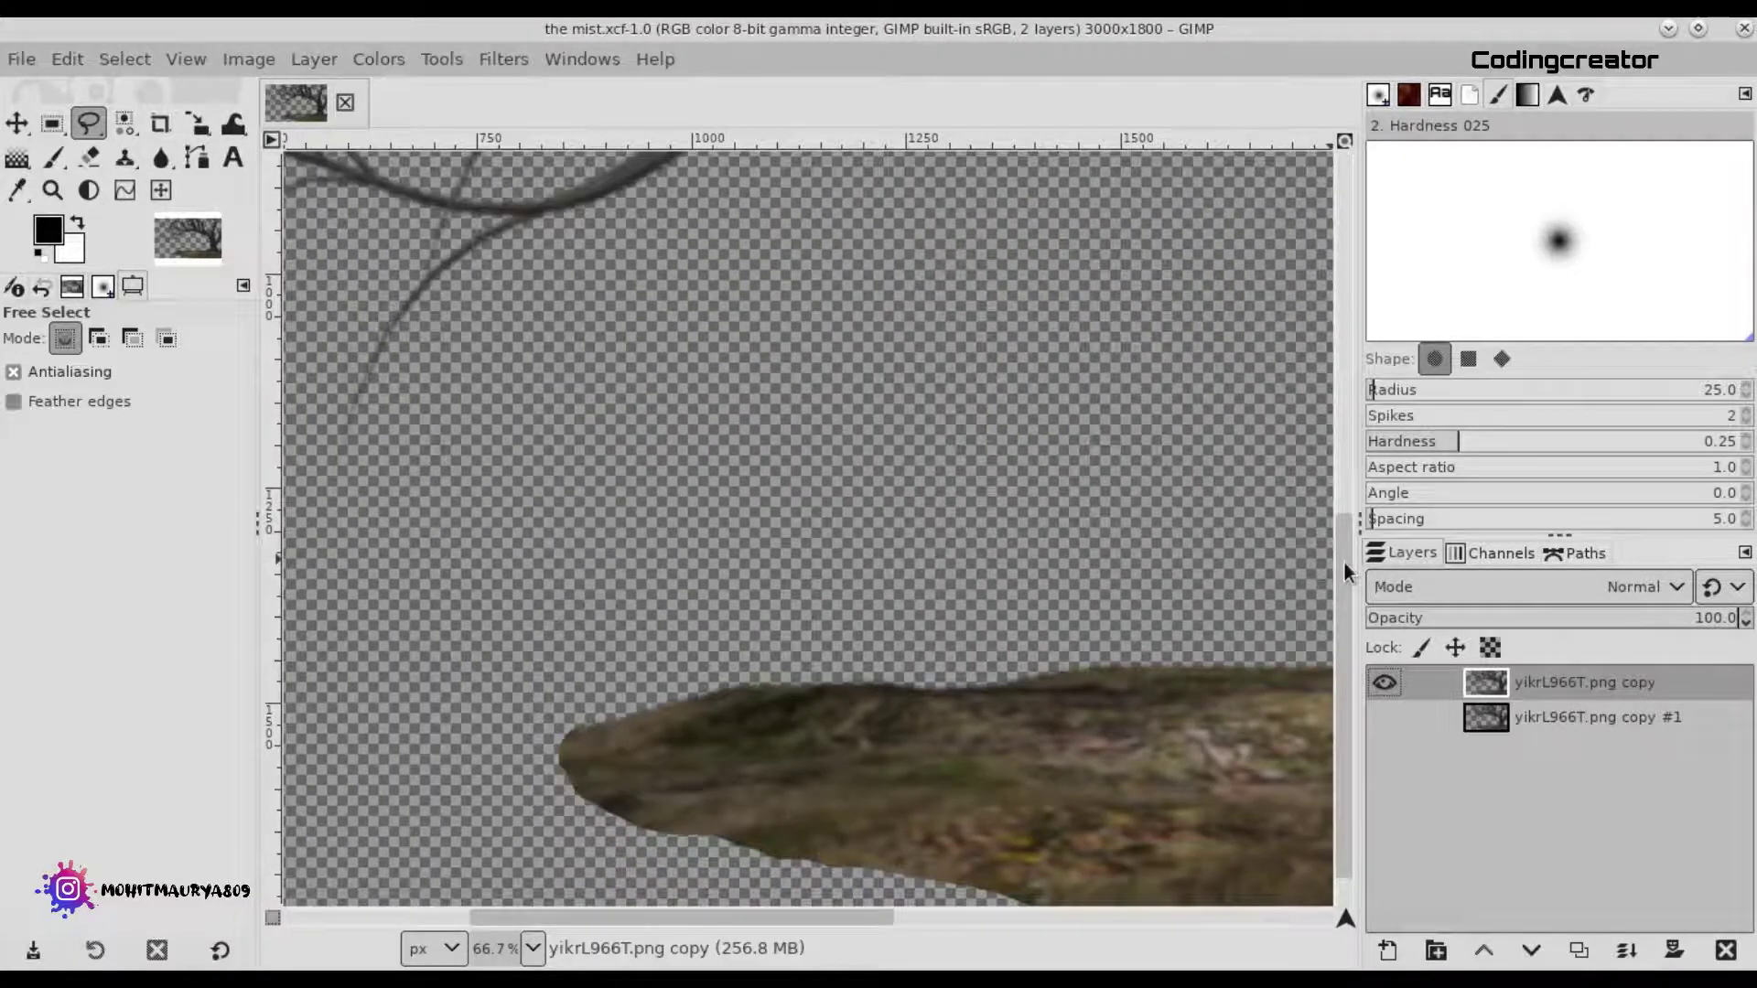
{"action": "scroll", "coordinate": [1343, 570], "scroll_direction": "down", "scroll_amount": 1}
{"action": "left_click", "coordinate": [630, 659]}
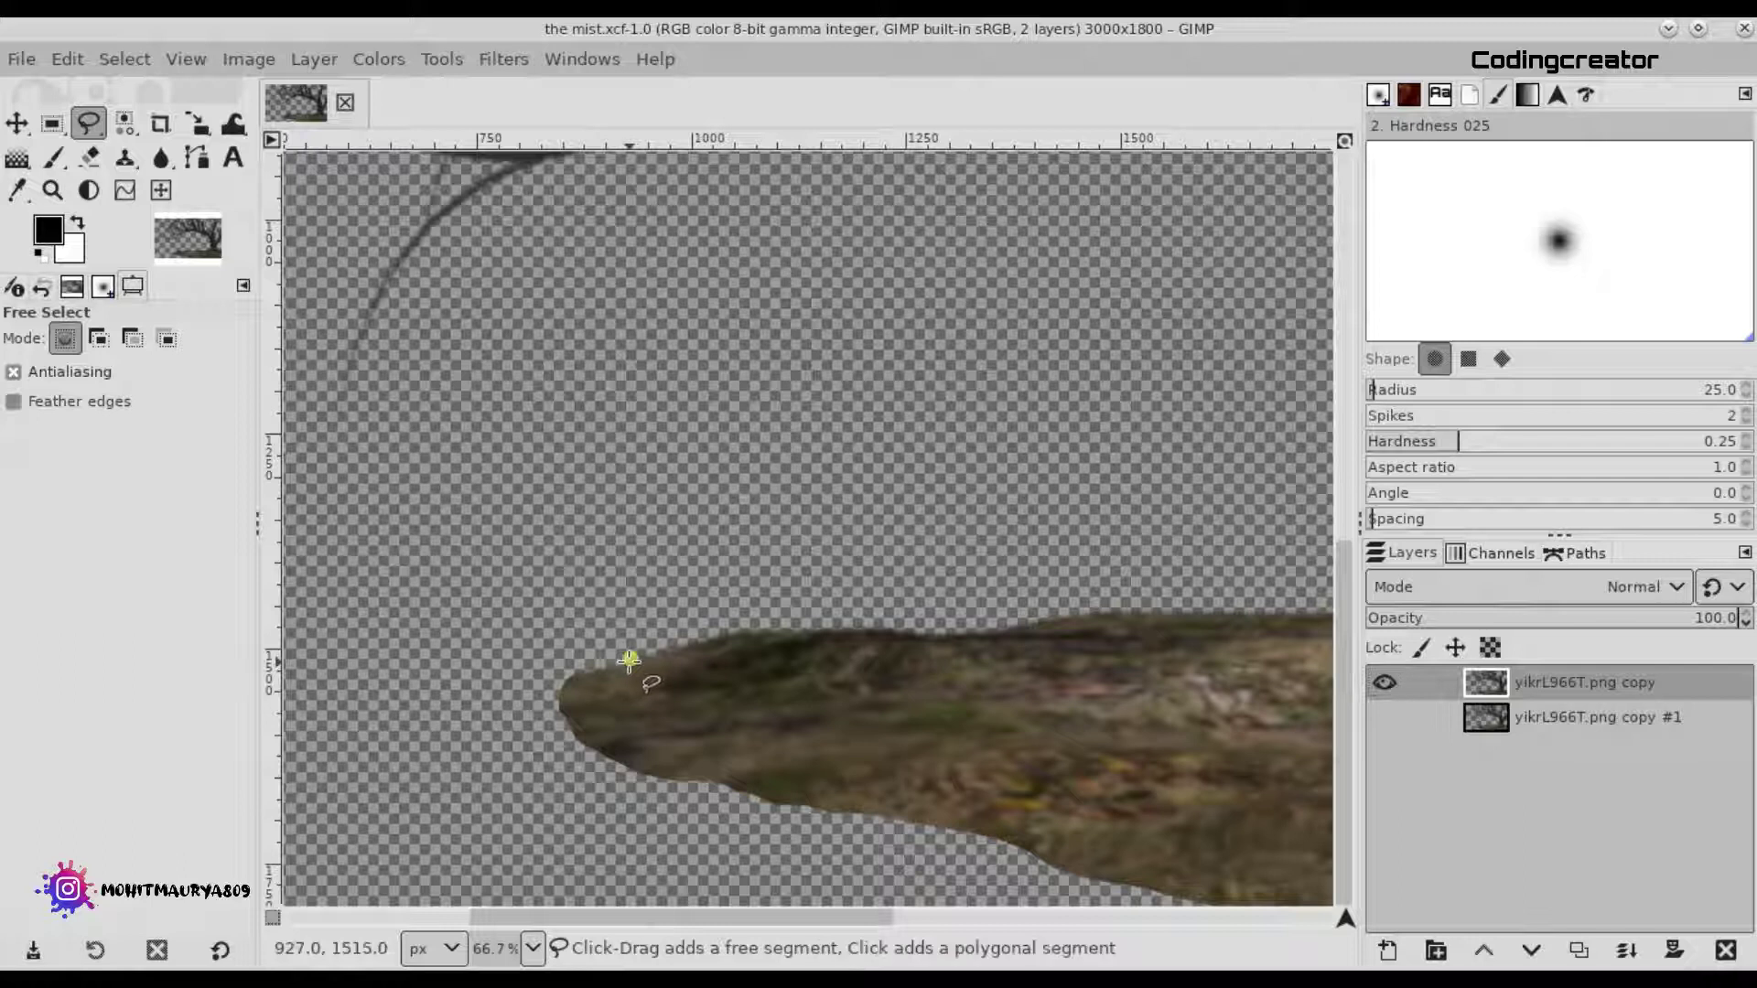
{"action": "left_click_drag", "start_coordinate": [662, 746], "coordinate": [855, 773]}
{"action": "scroll", "coordinate": [856, 773], "scroll_direction": "down", "scroll_amount": 3}
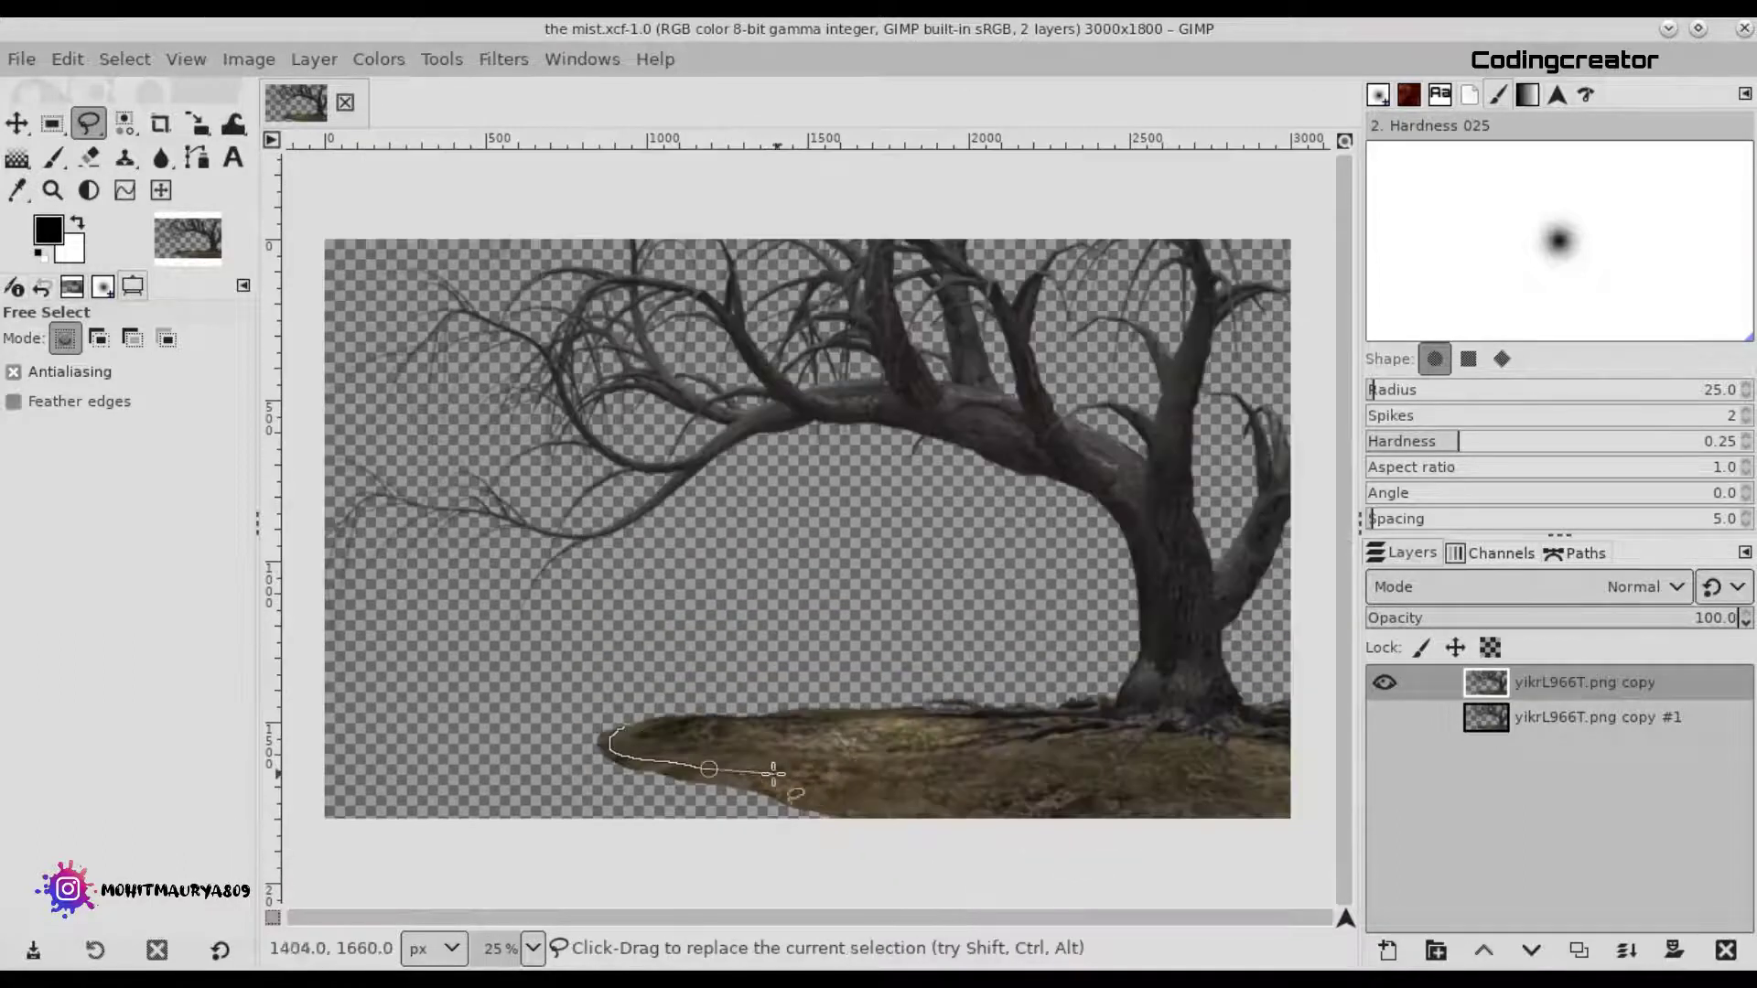
{"action": "left_click", "coordinate": [776, 791]}
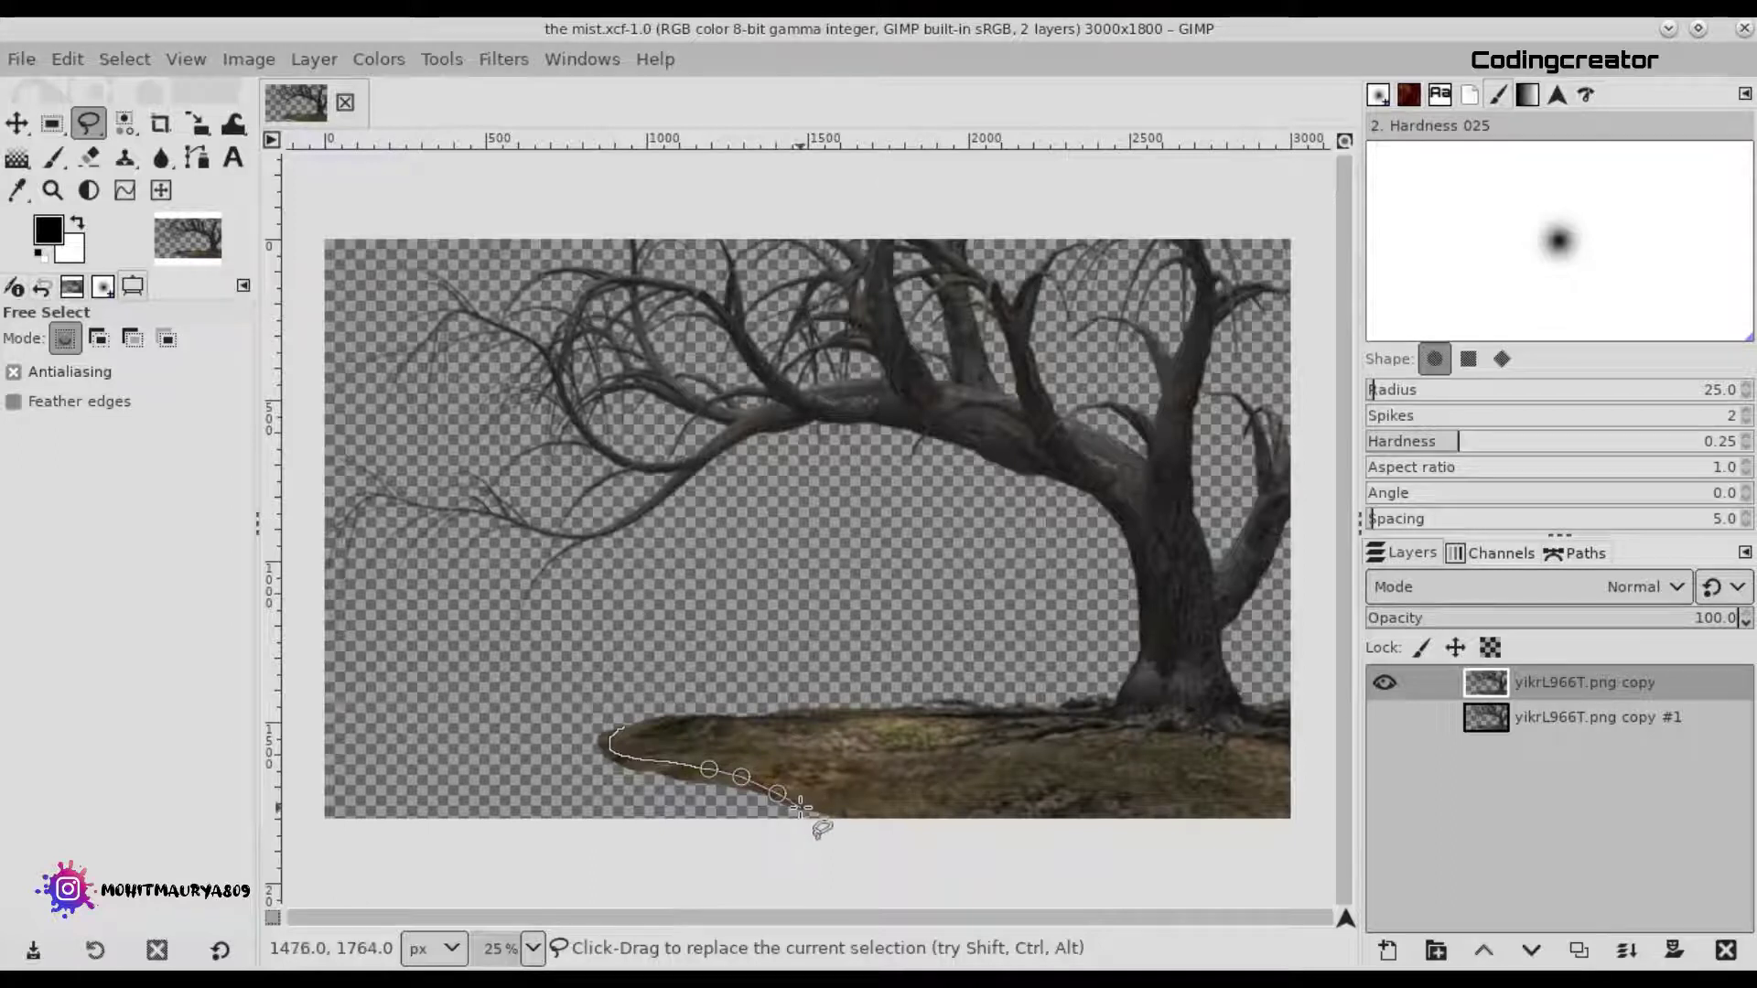
{"action": "left_click", "coordinate": [844, 830]}
{"action": "left_click", "coordinate": [440, 821]}
{"action": "left_click", "coordinate": [517, 673]}
{"action": "left_click", "coordinate": [623, 727]}
{"action": "key", "text": "ctrl+shift+a"}
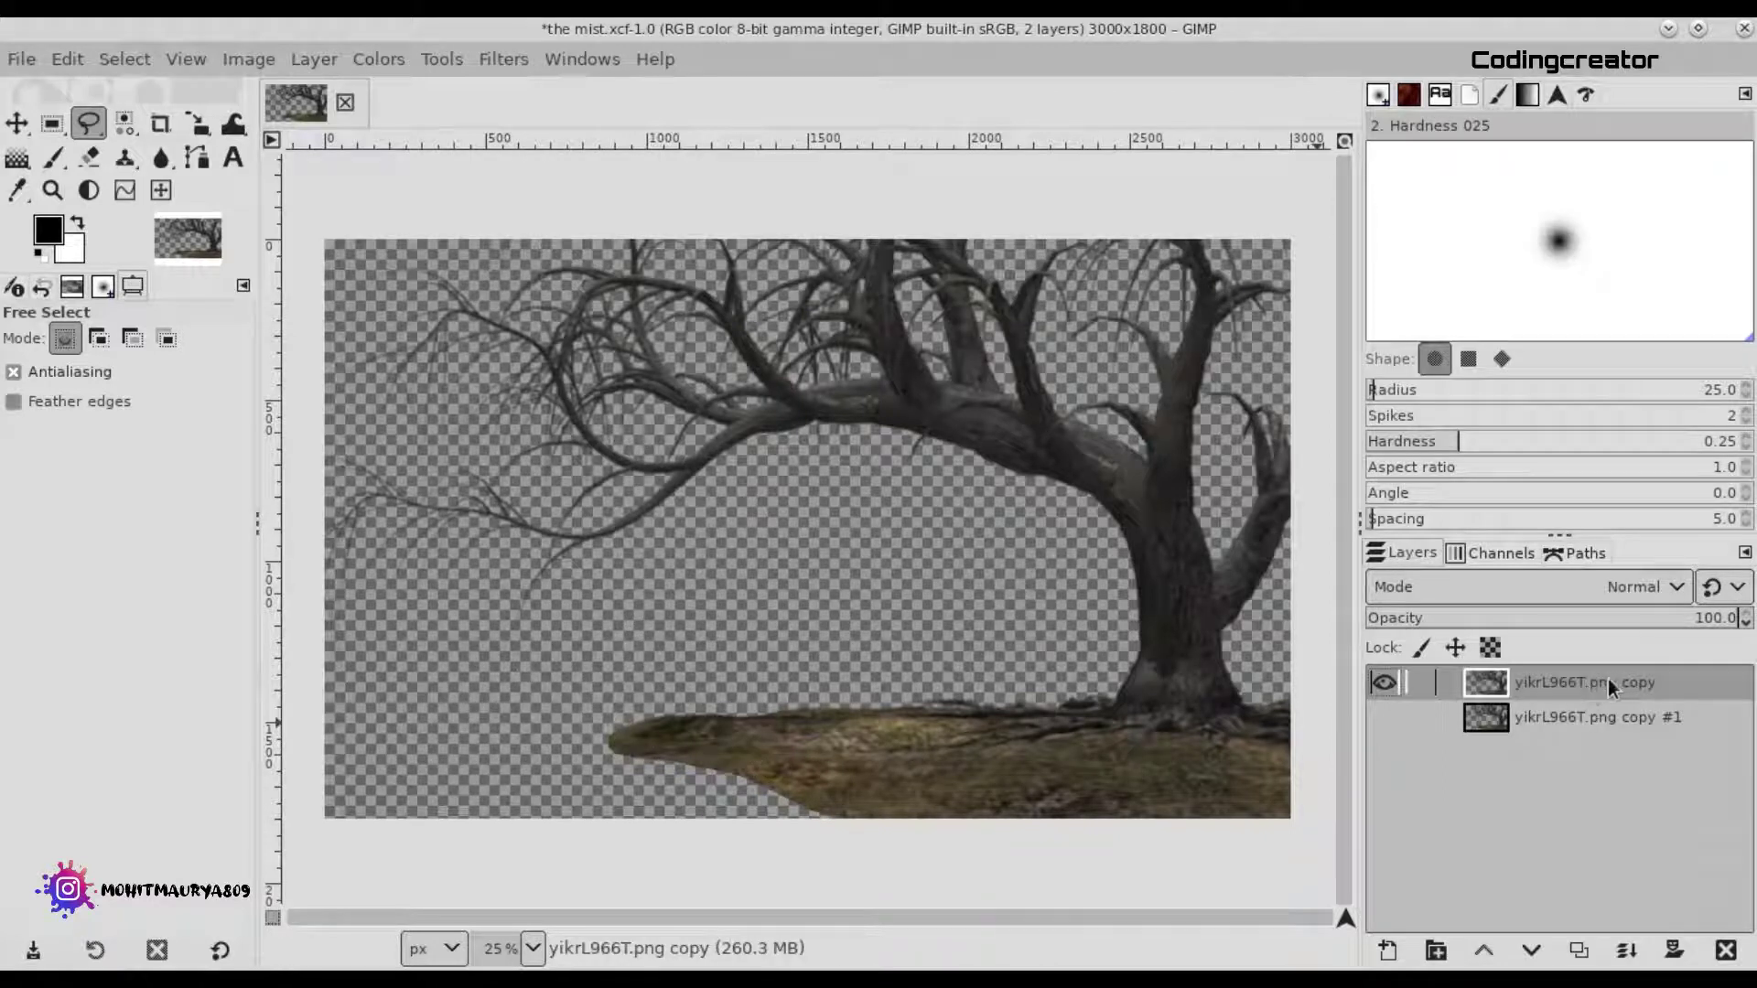
Free-select the ground's left end again, then check the Edit menu without choosing anything.
{"action": "scroll", "coordinate": [638, 762], "scroll_direction": "up", "scroll_amount": 2}
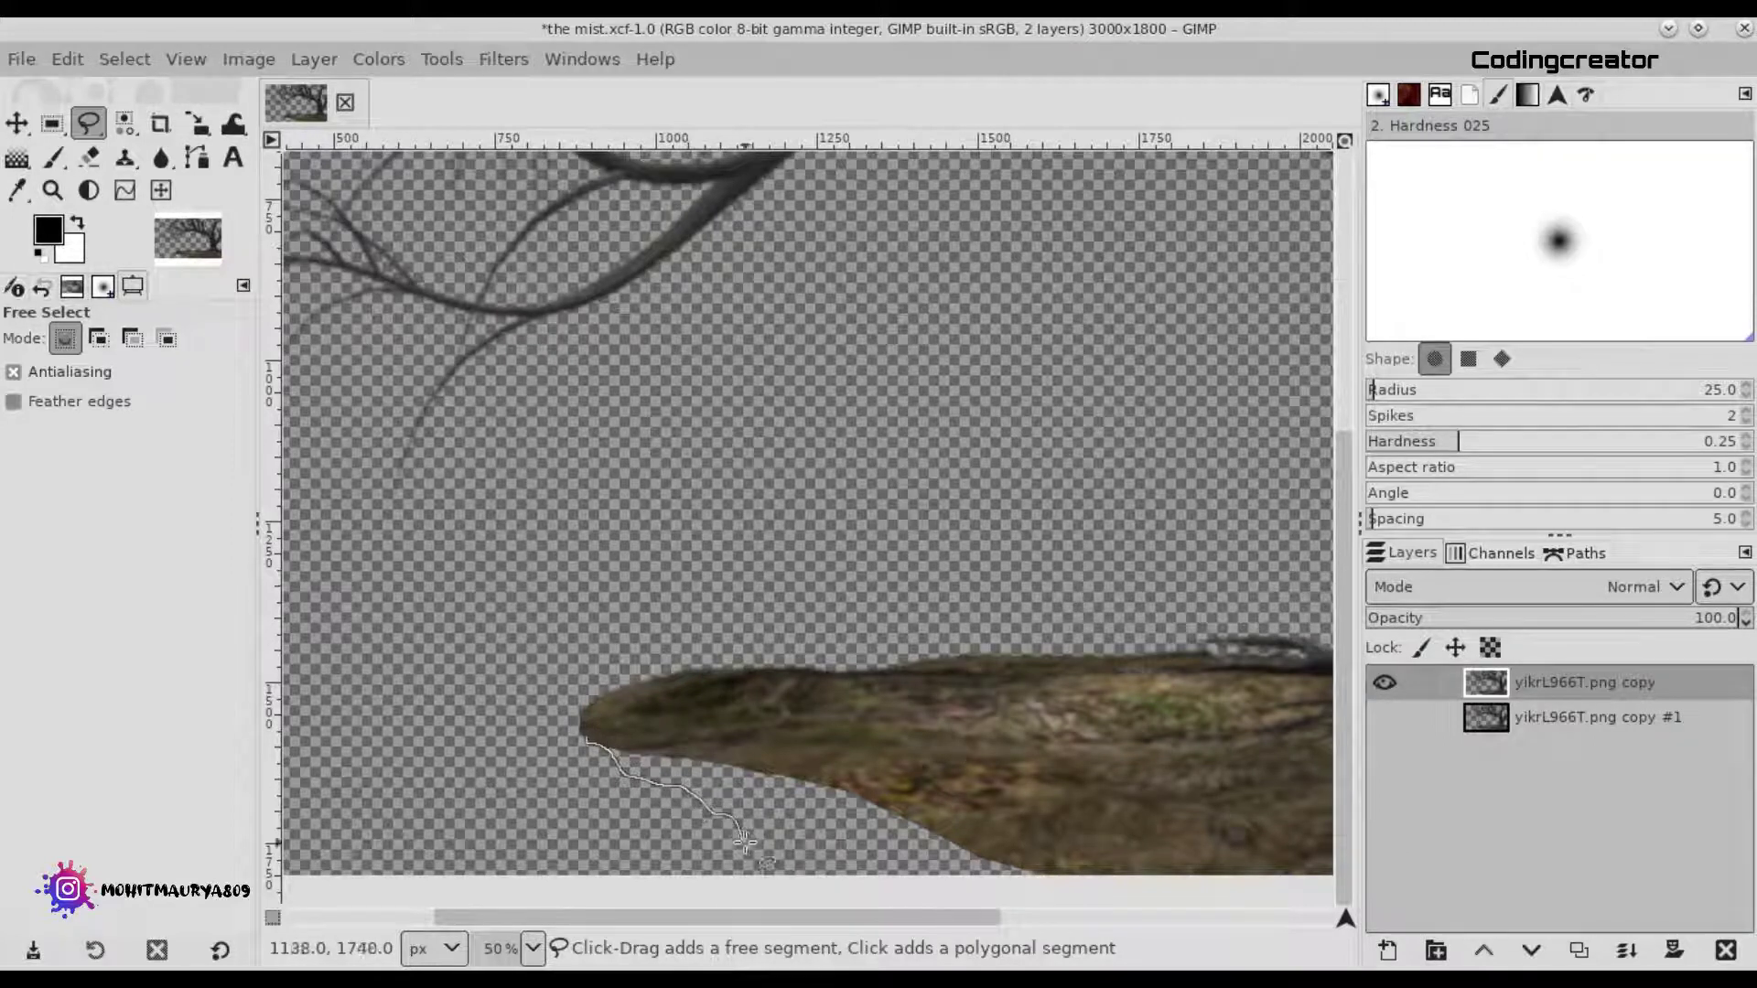
{"action": "left_click_drag", "start_coordinate": [774, 874], "coordinate": [991, 895]}
{"action": "left_click", "coordinate": [1110, 893]}
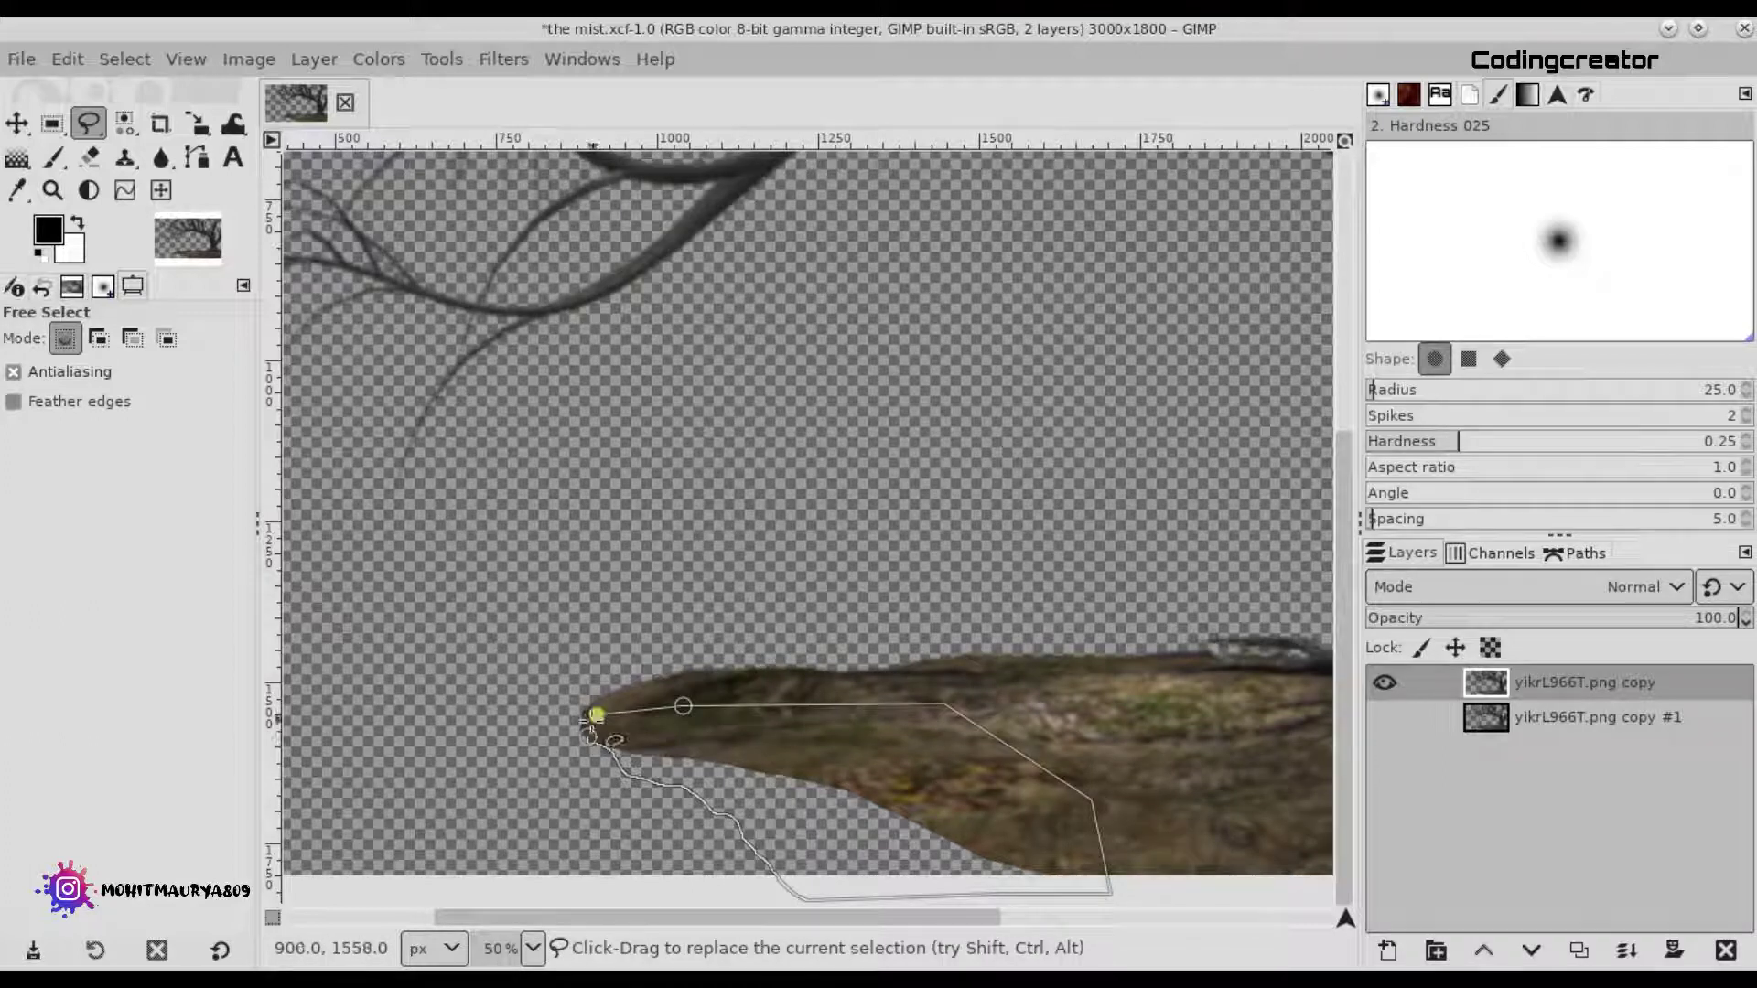
{"action": "left_click", "coordinate": [587, 737]}
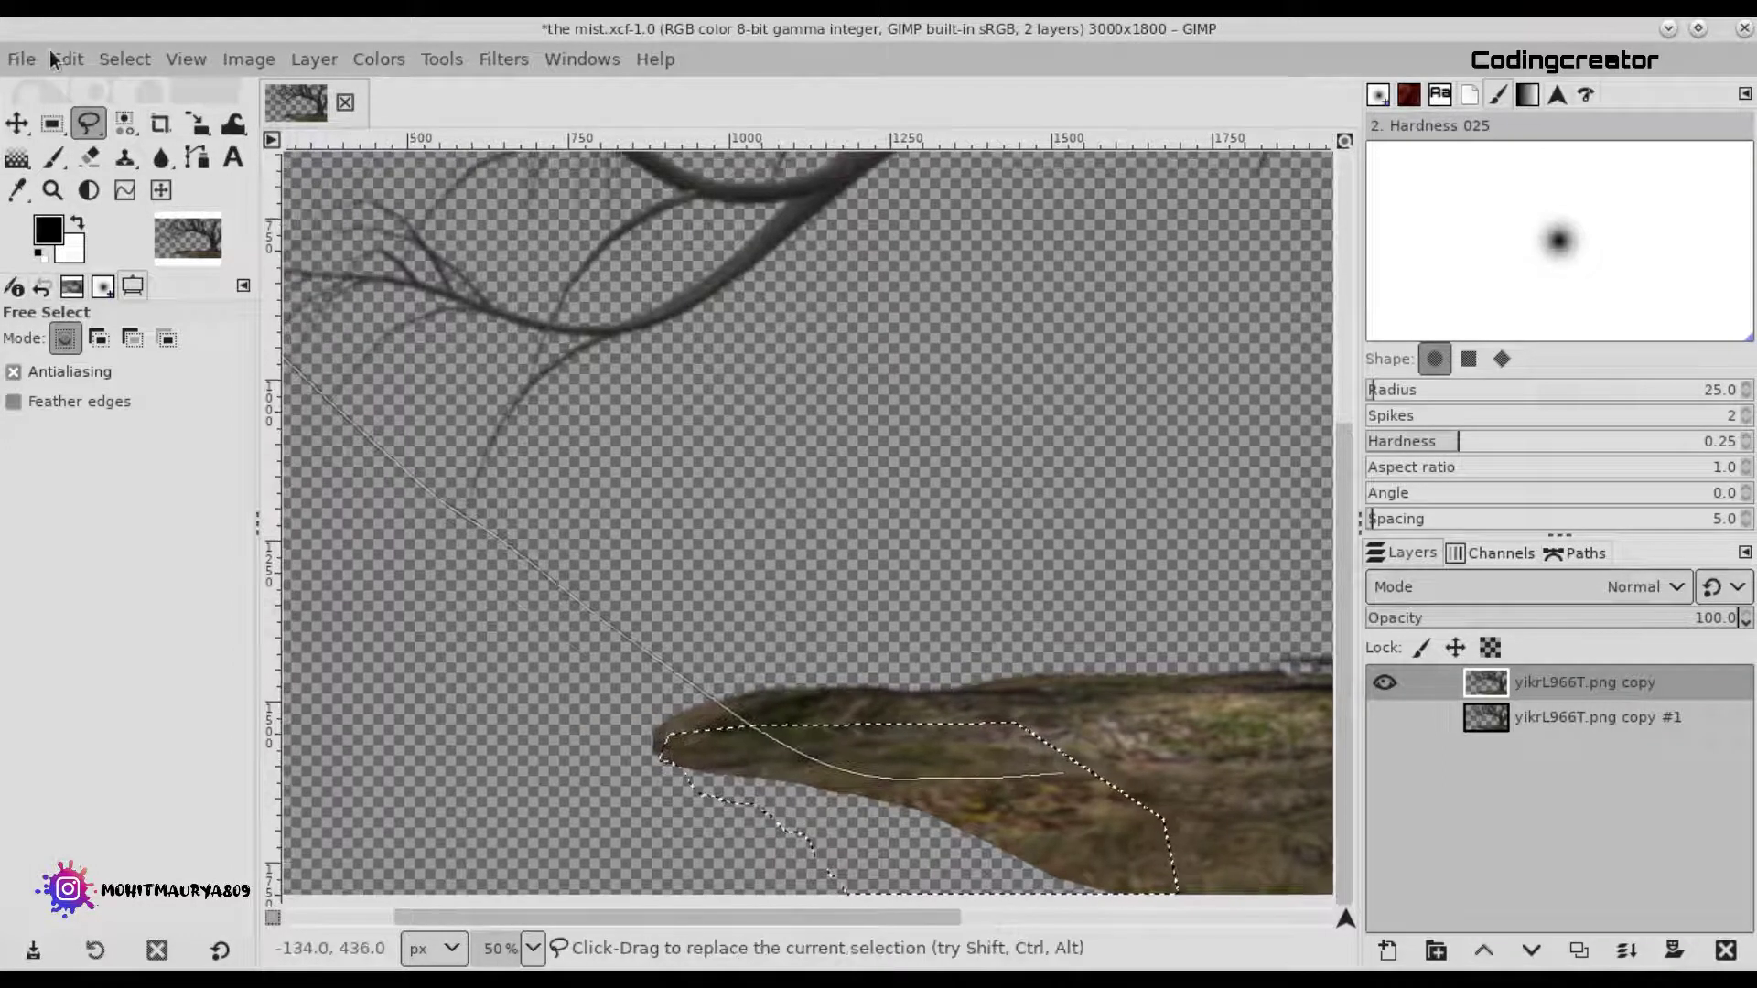
{"action": "left_click", "coordinate": [55, 55]}
{"action": "left_click", "coordinate": [125, 58]}
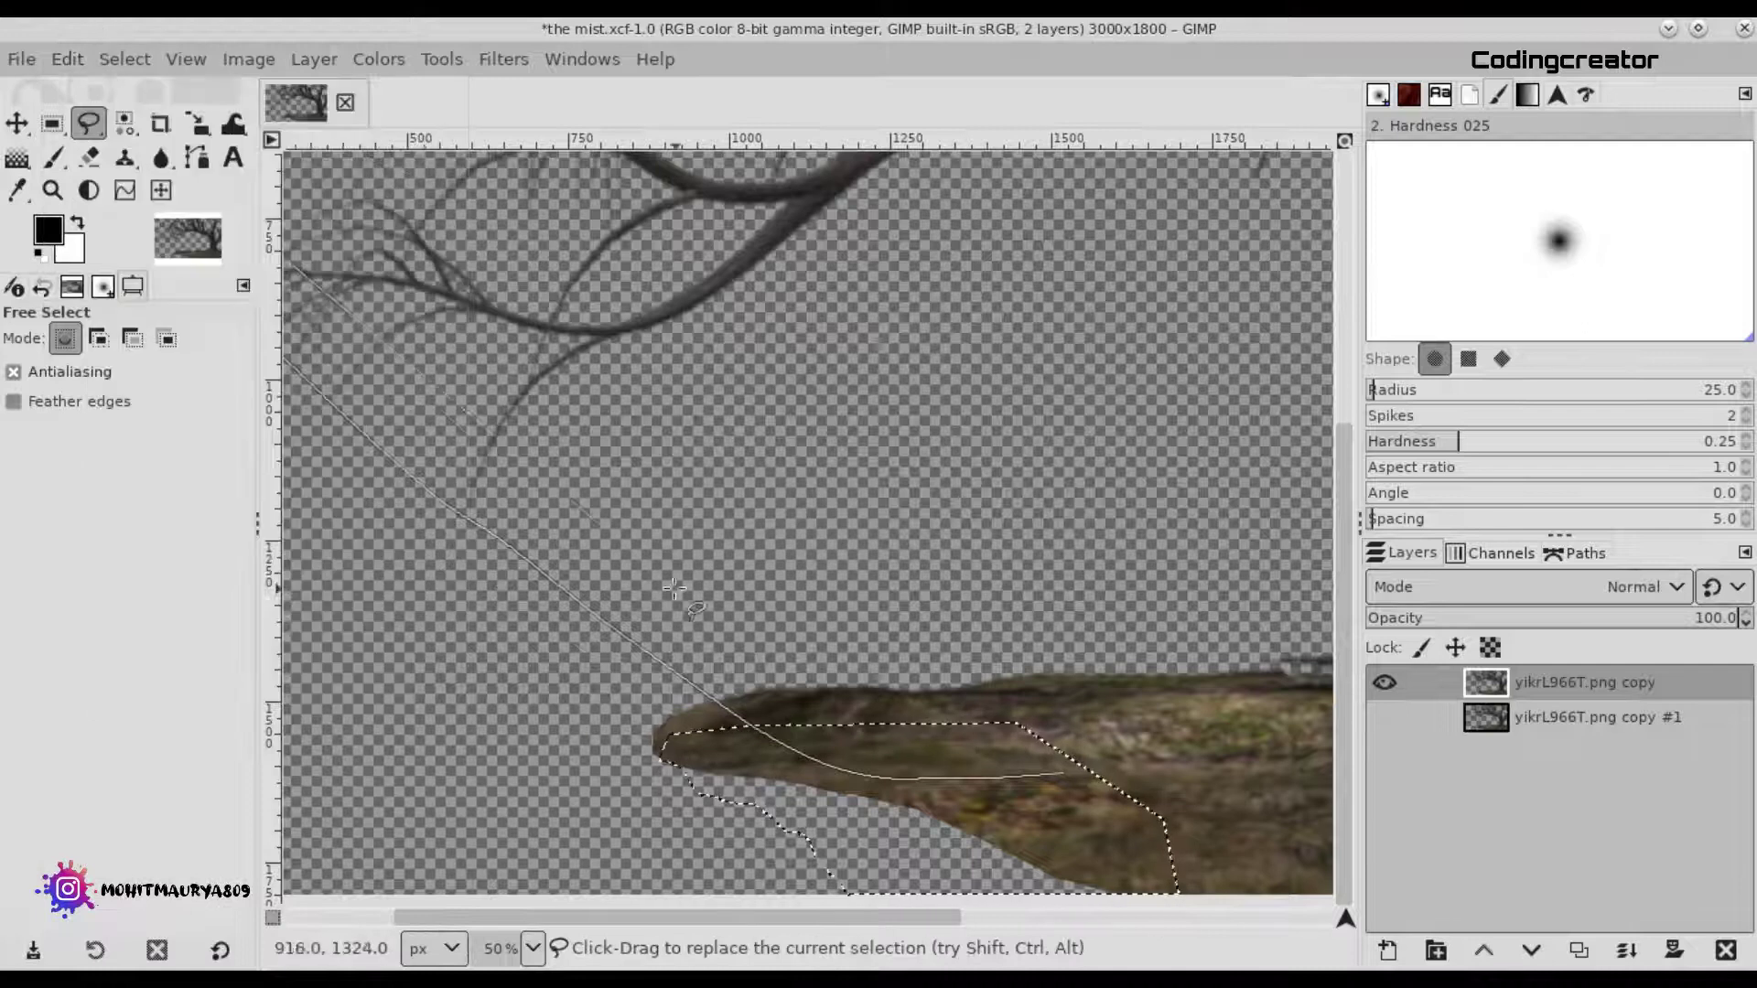
Create a 'black colour' layer, fill the cliff selection with black, and deselect.
{"action": "left_click", "coordinate": [1388, 950]}
{"action": "type", "text": "black c"}
{"action": "left_click", "coordinate": [1571, 932]}
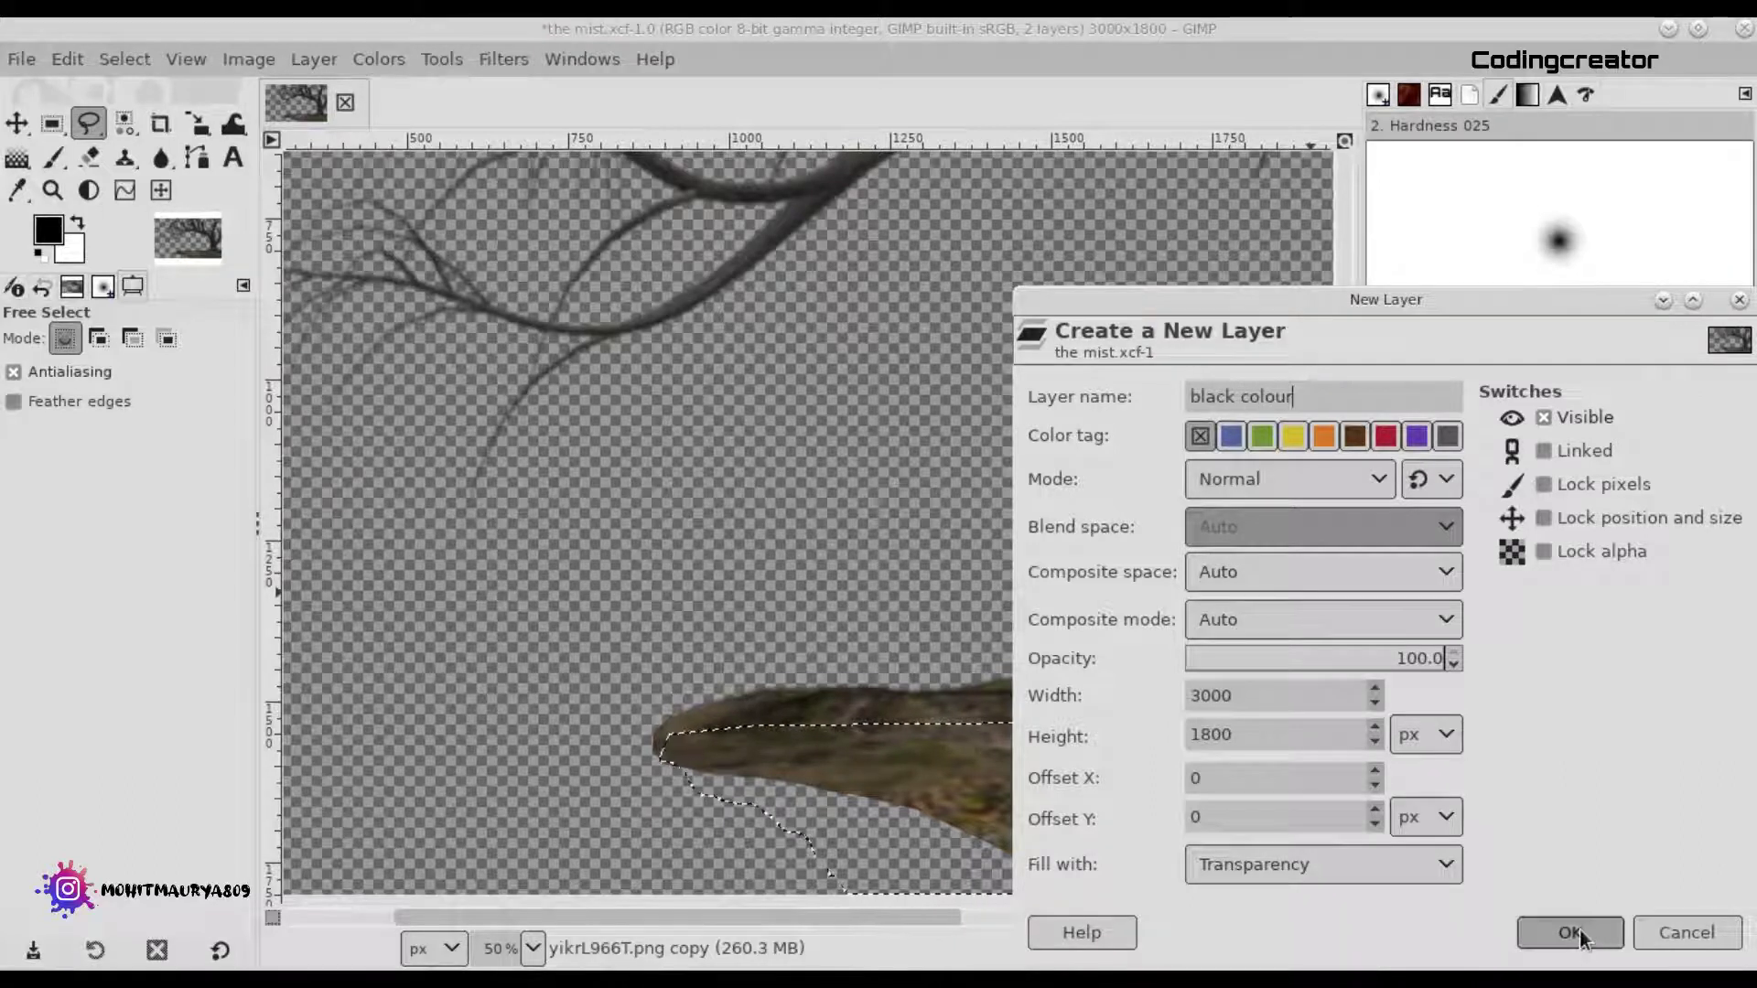
{"action": "left_click", "coordinate": [68, 58]}
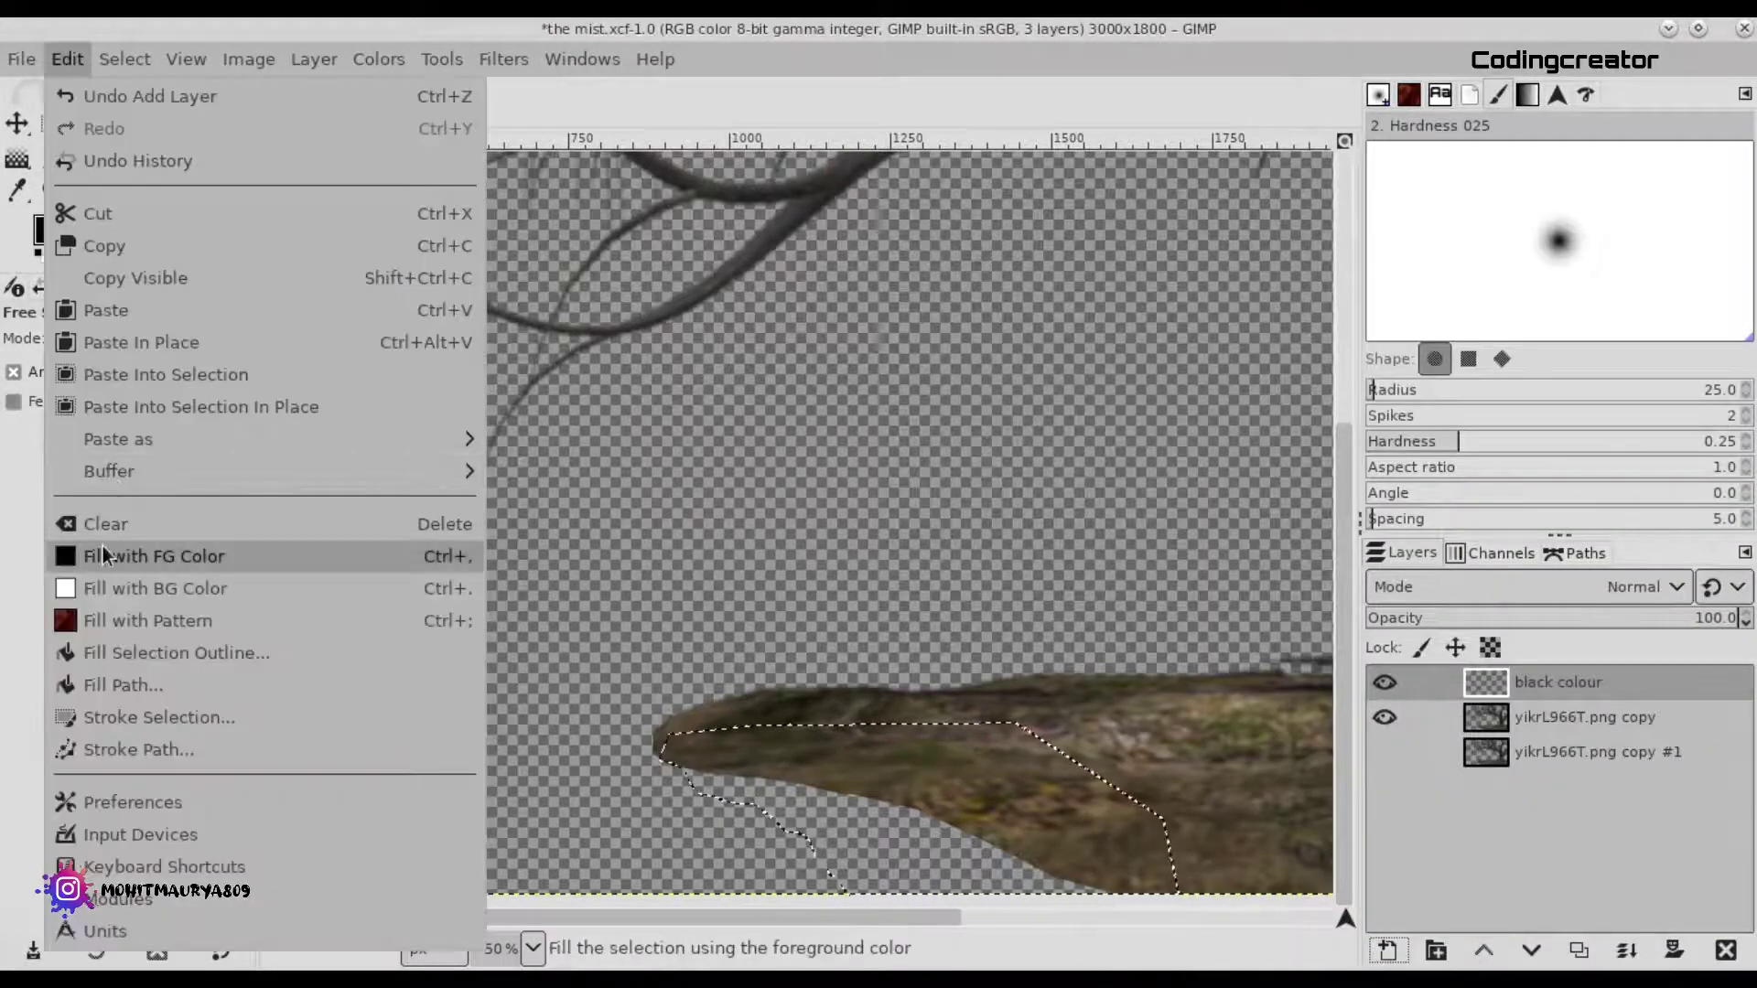
{"action": "left_click", "coordinate": [105, 554]}
{"action": "left_click", "coordinate": [117, 60]}
{"action": "left_click", "coordinate": [146, 128]}
Move the black colour layer below the top tree layer and toggle it to compare.
{"action": "left_click_drag", "start_coordinate": [1484, 681], "coordinate": [1484, 736]}
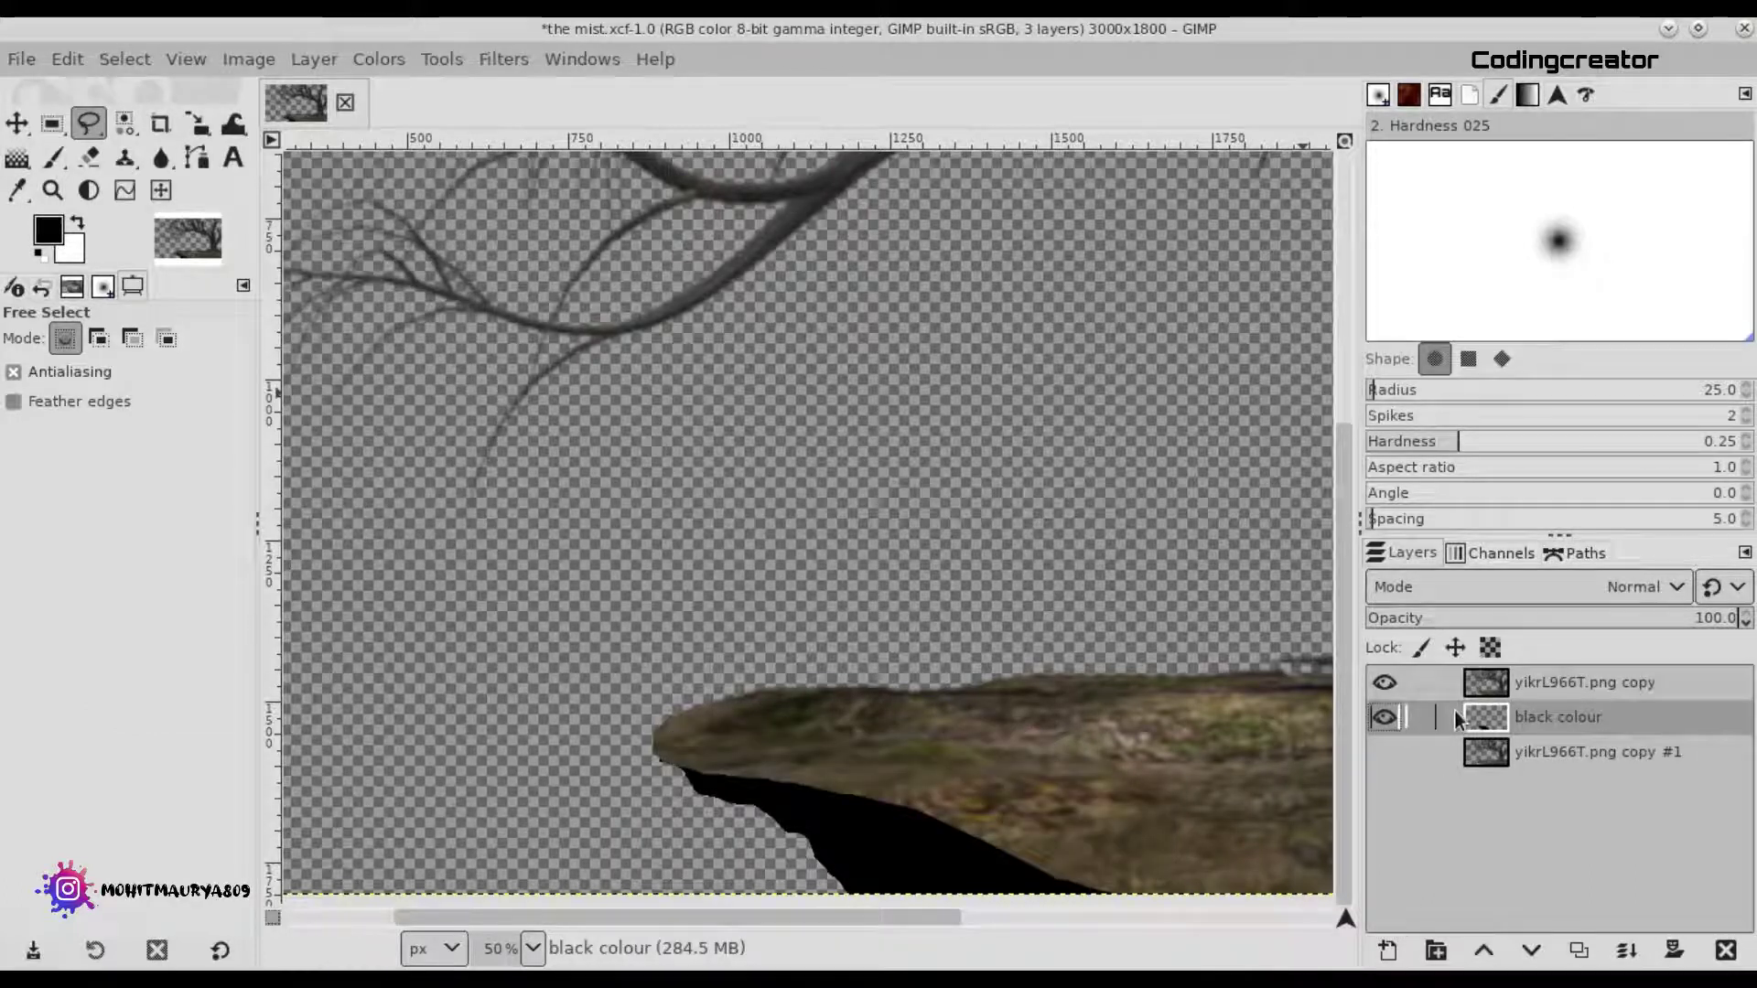
{"action": "left_click", "coordinate": [1384, 717]}
{"action": "left_click", "coordinate": [1385, 717]}
{"action": "key", "text": "minus"}
{"action": "key", "text": "minus"}
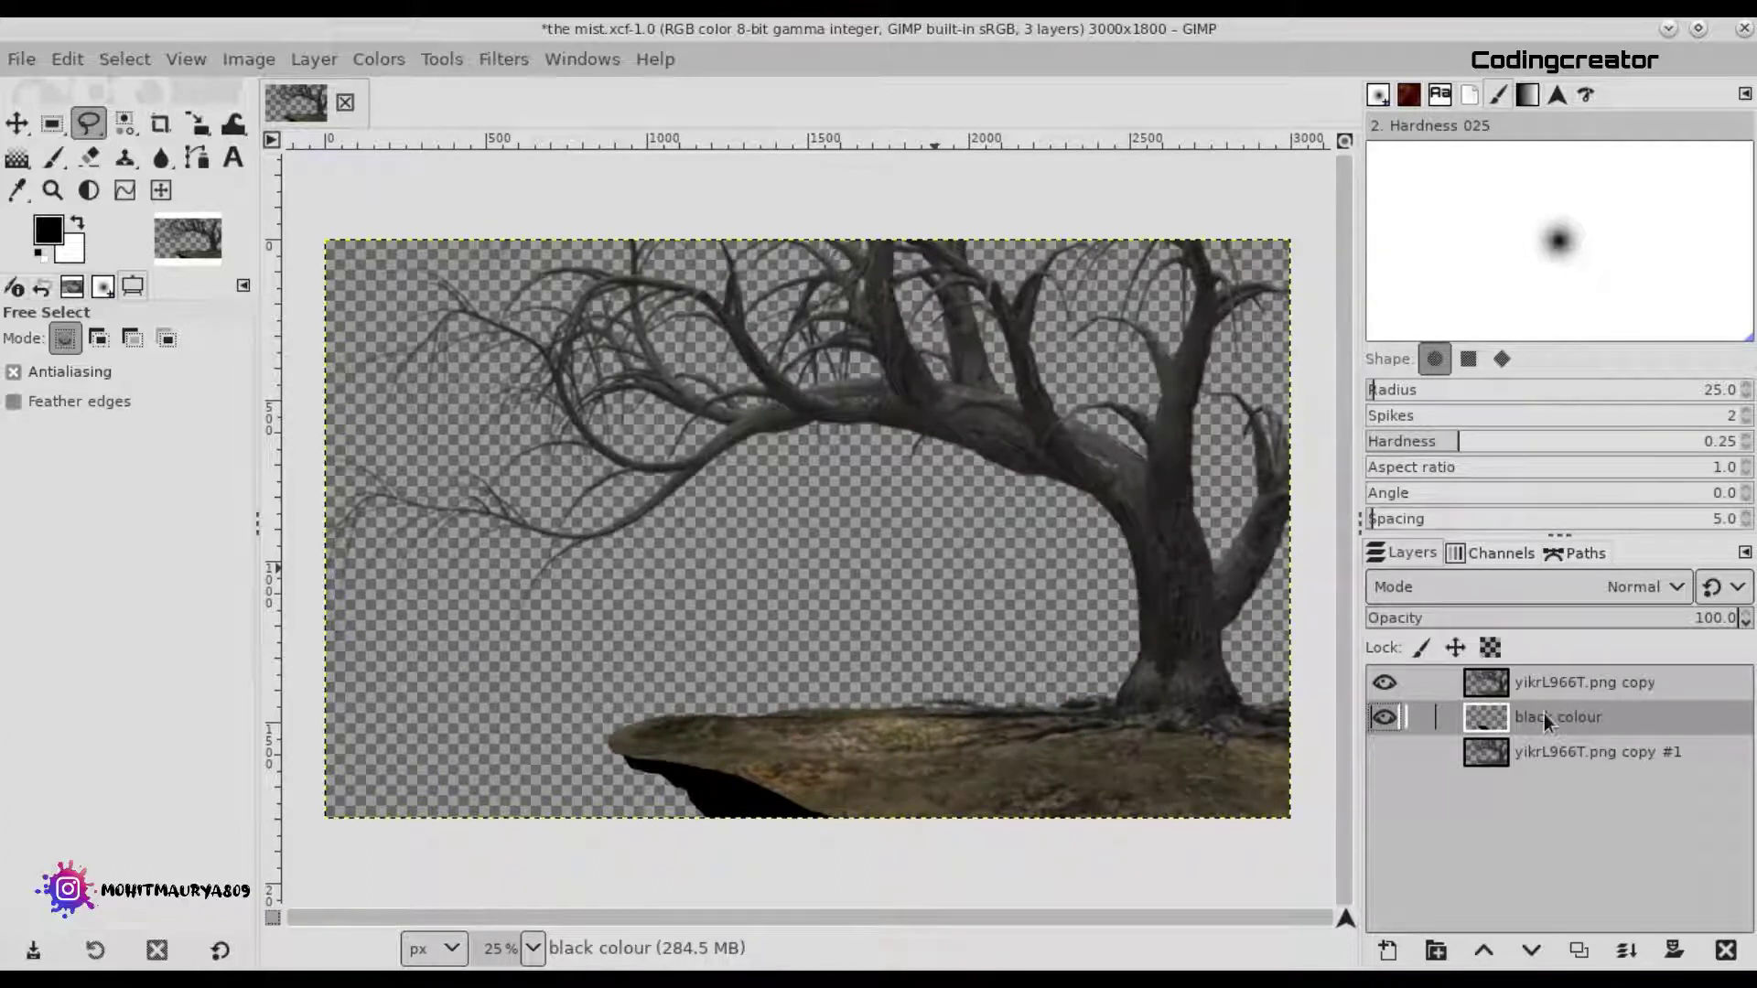
{"action": "key", "text": "1"}
Select the gap under the cliff tip, fill it black, deselect, and save.
{"action": "left_click_drag", "start_coordinate": [561, 685], "coordinate": [579, 712]}
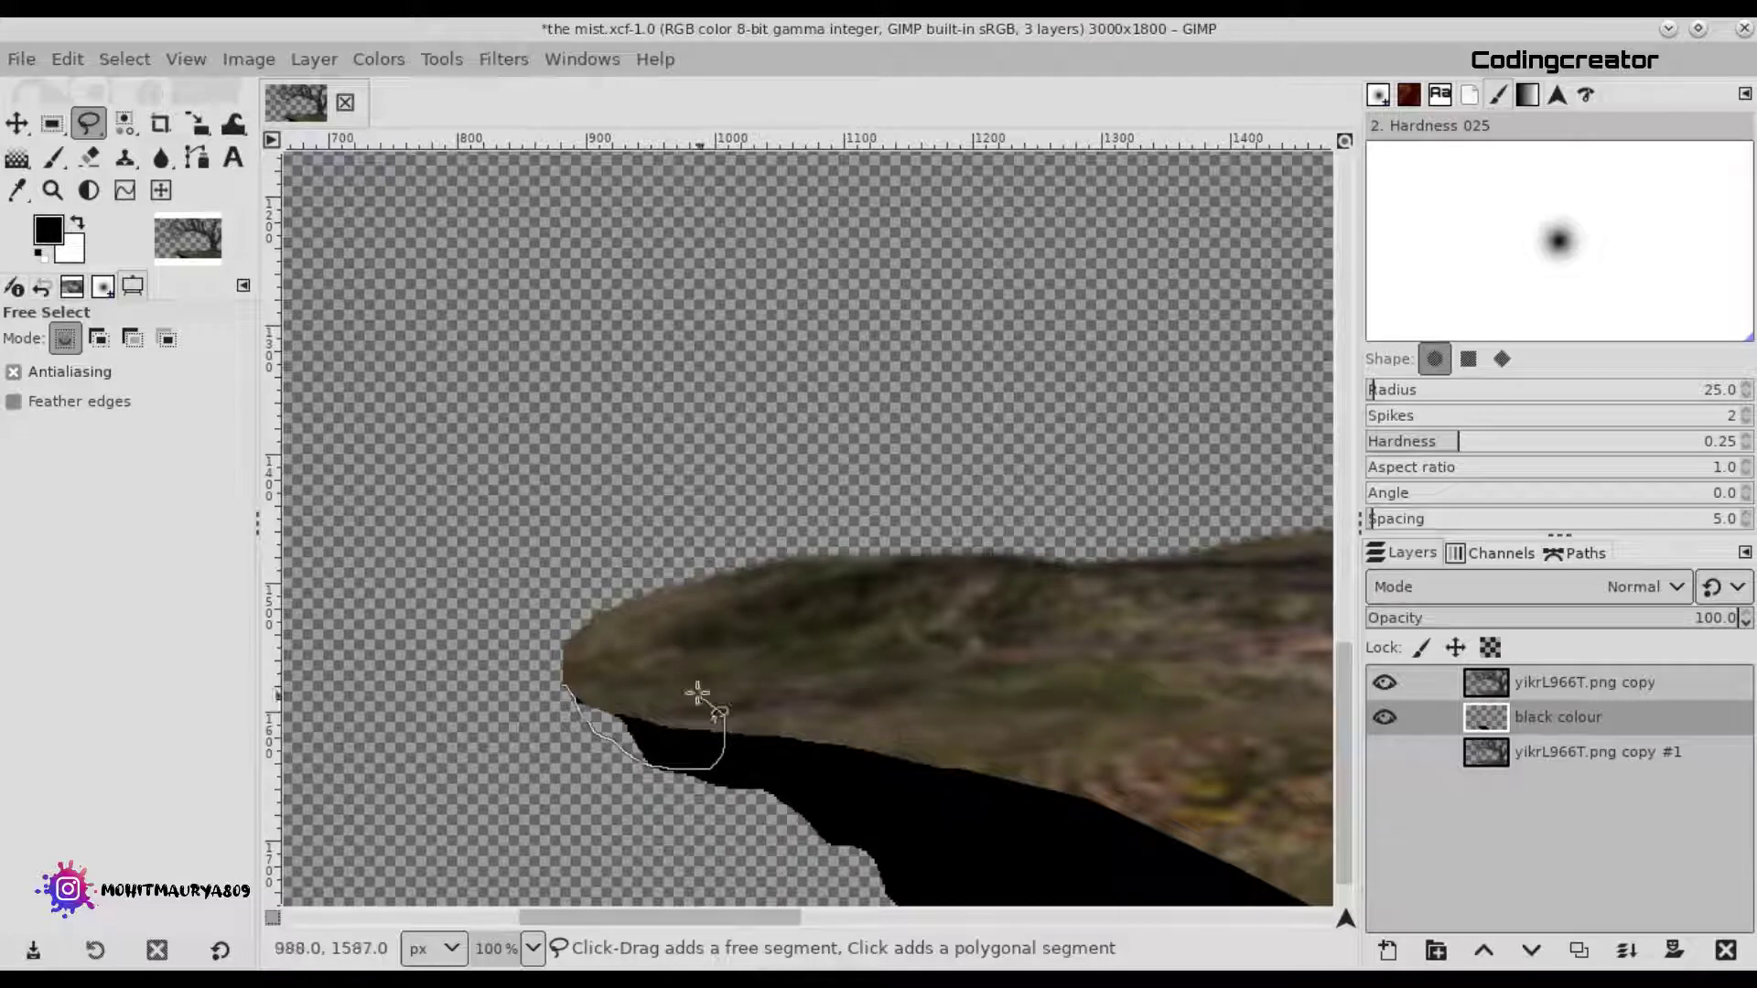
{"action": "left_click", "coordinate": [565, 683]}
{"action": "key", "text": "Return"}
{"action": "left_click", "coordinate": [66, 58]}
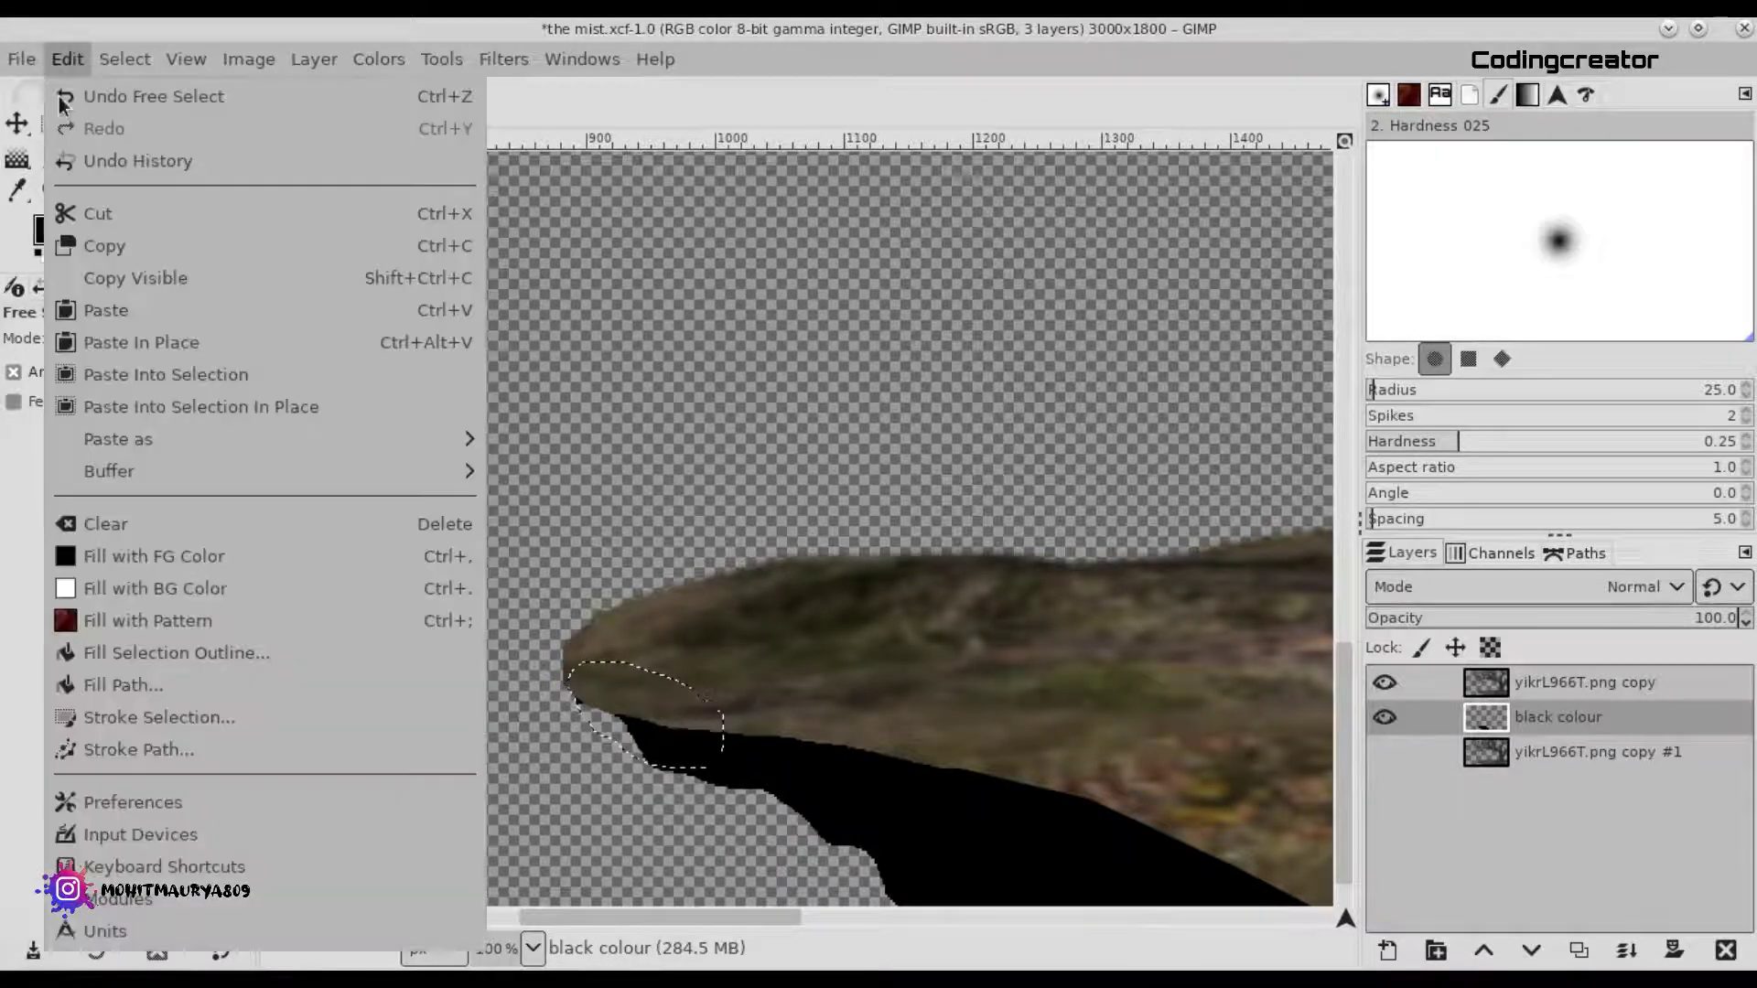
{"action": "left_click", "coordinate": [170, 557]}
{"action": "left_click", "coordinate": [124, 58]}
{"action": "left_click", "coordinate": [155, 130]}
{"action": "left_click", "coordinate": [1532, 683]}
{"action": "key", "text": "minus"}
{"action": "key", "text": "minus"}
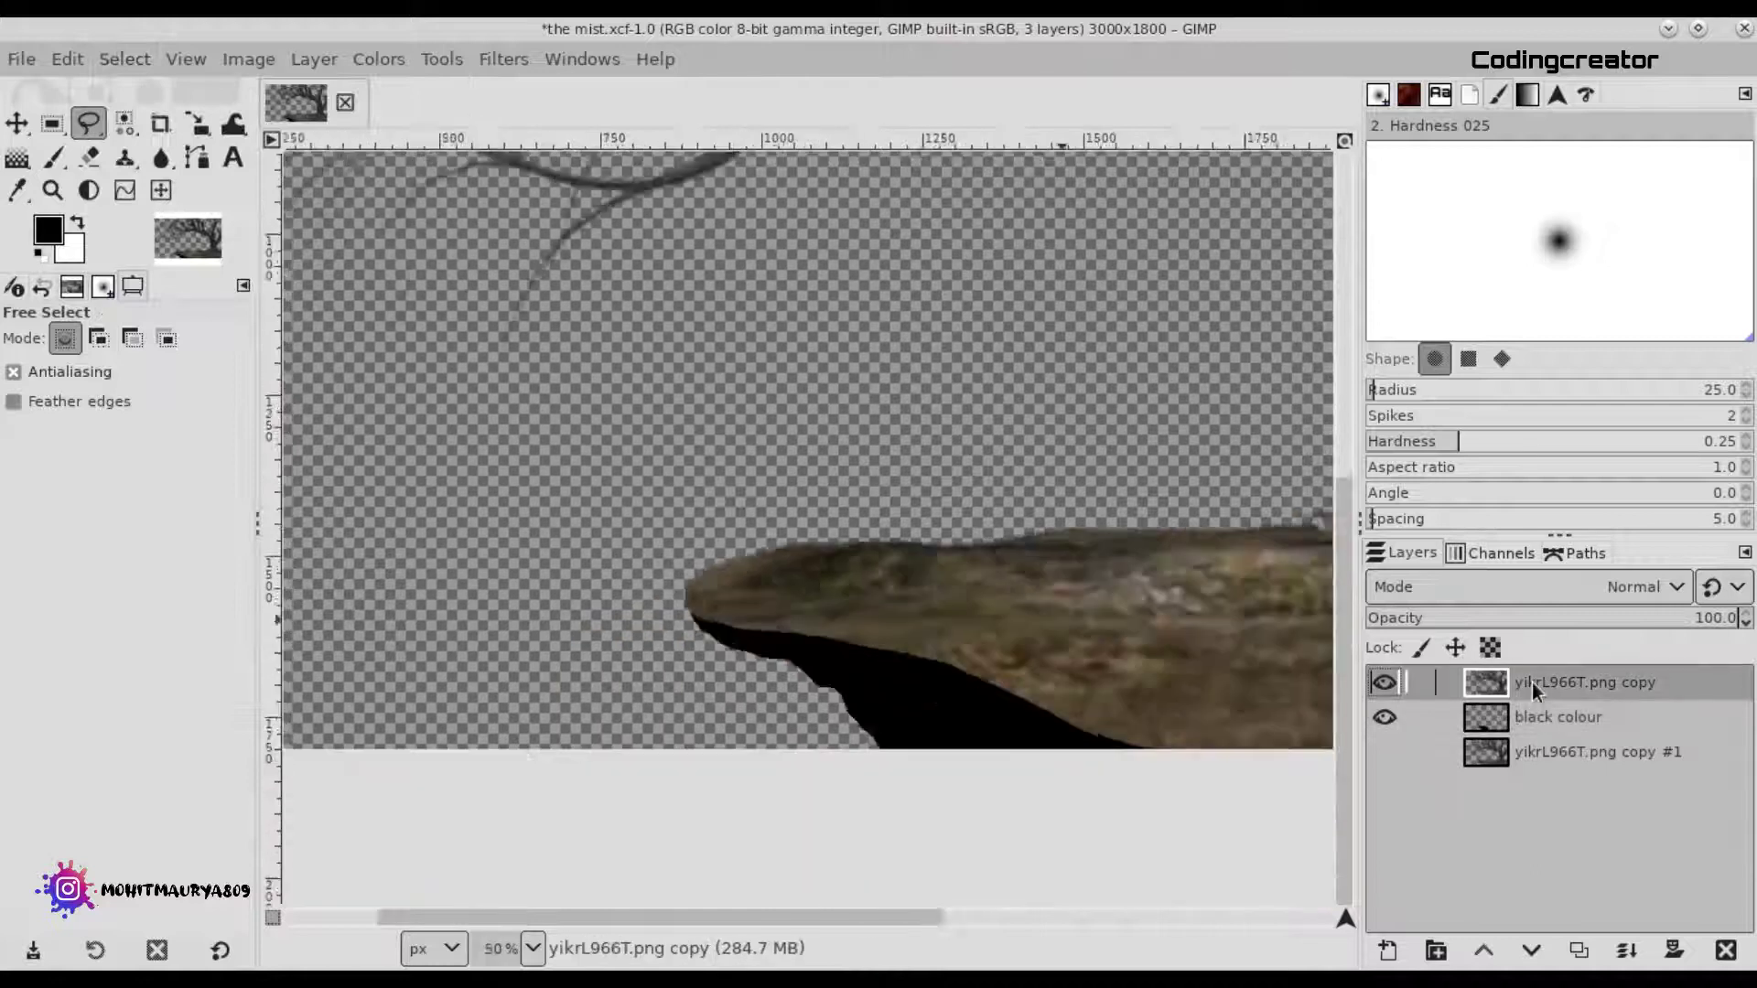
{"action": "key", "text": "minus"}
{"action": "key", "text": "minus"}
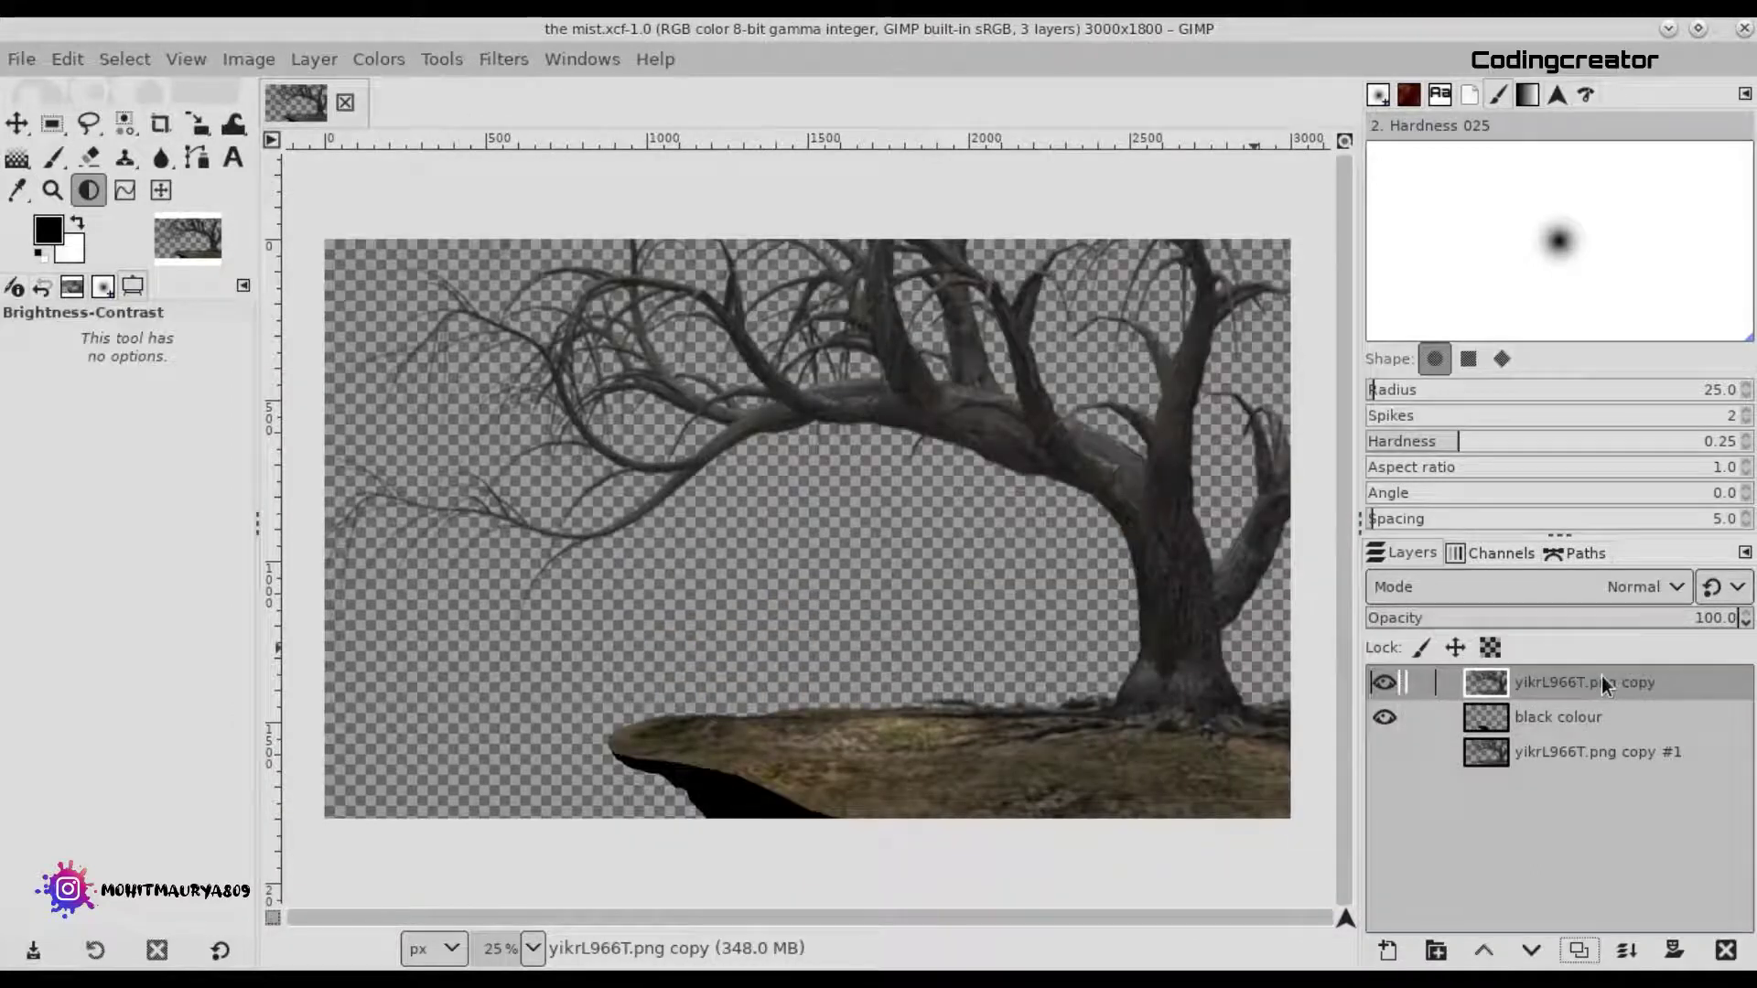
Open sky_41_by_andahliasuar_d37.jpg from Downloads/Gimp and drag it into the tree image.
{"action": "left_click", "coordinate": [20, 59]}
{"action": "left_click", "coordinate": [56, 156]}
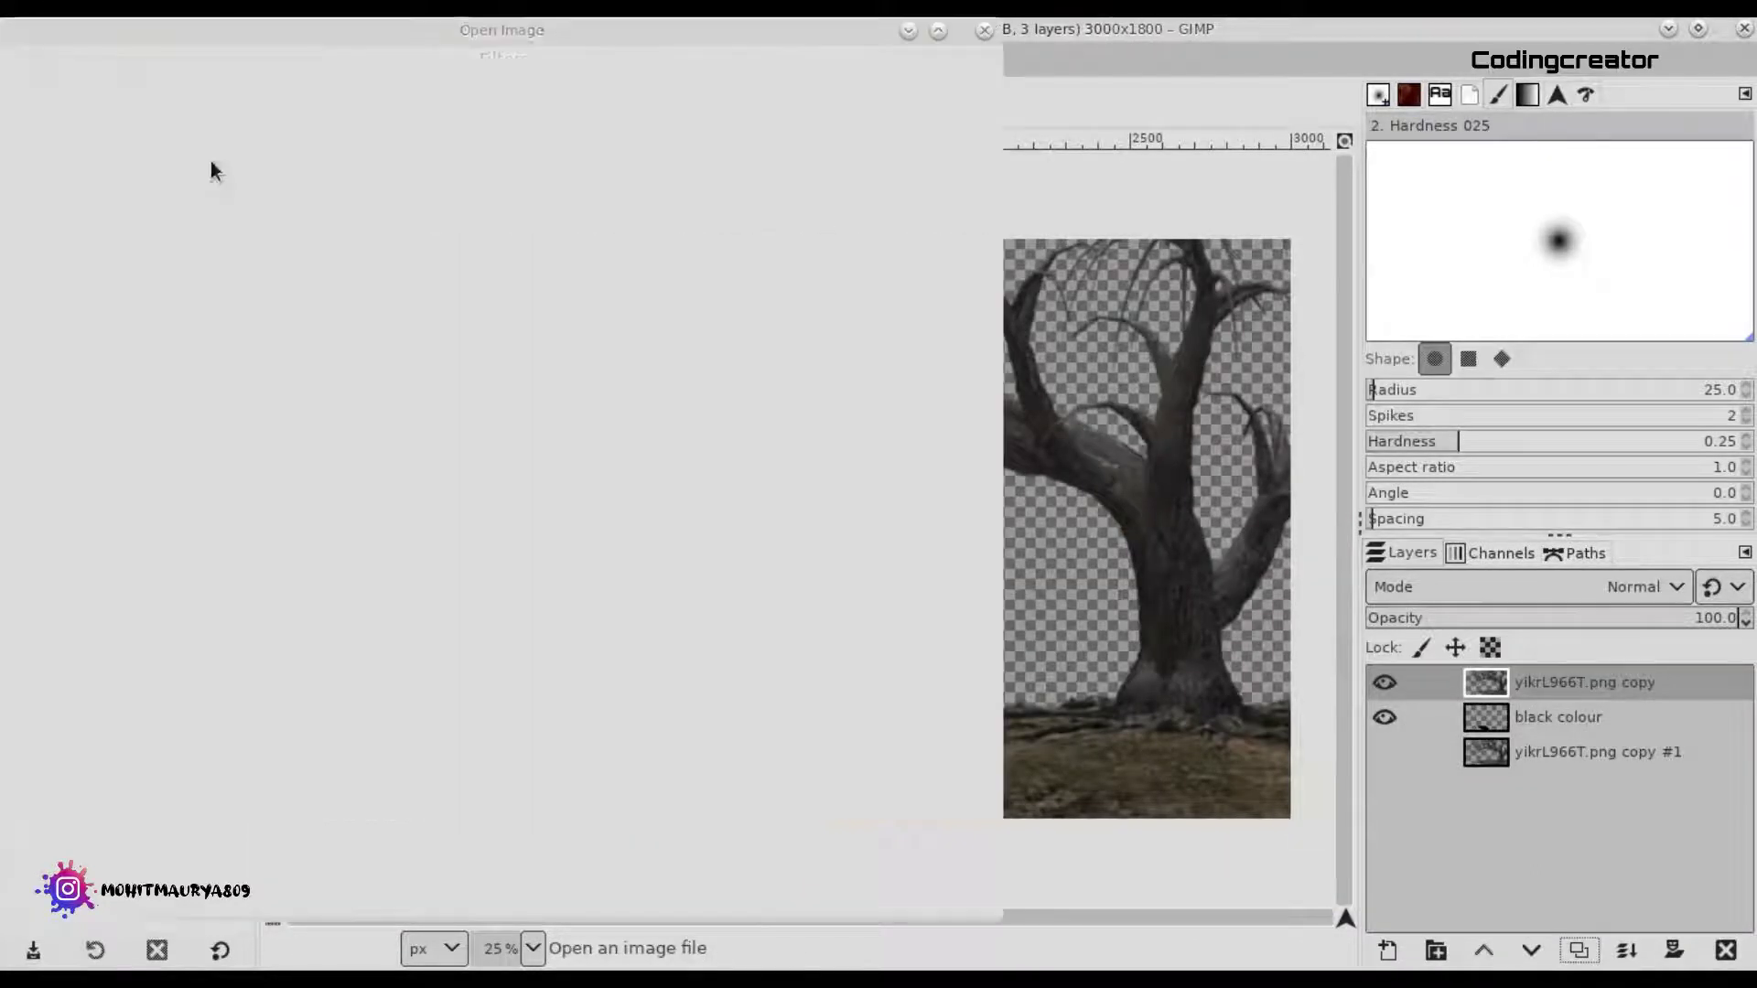
{"action": "left_click", "coordinate": [91, 283]}
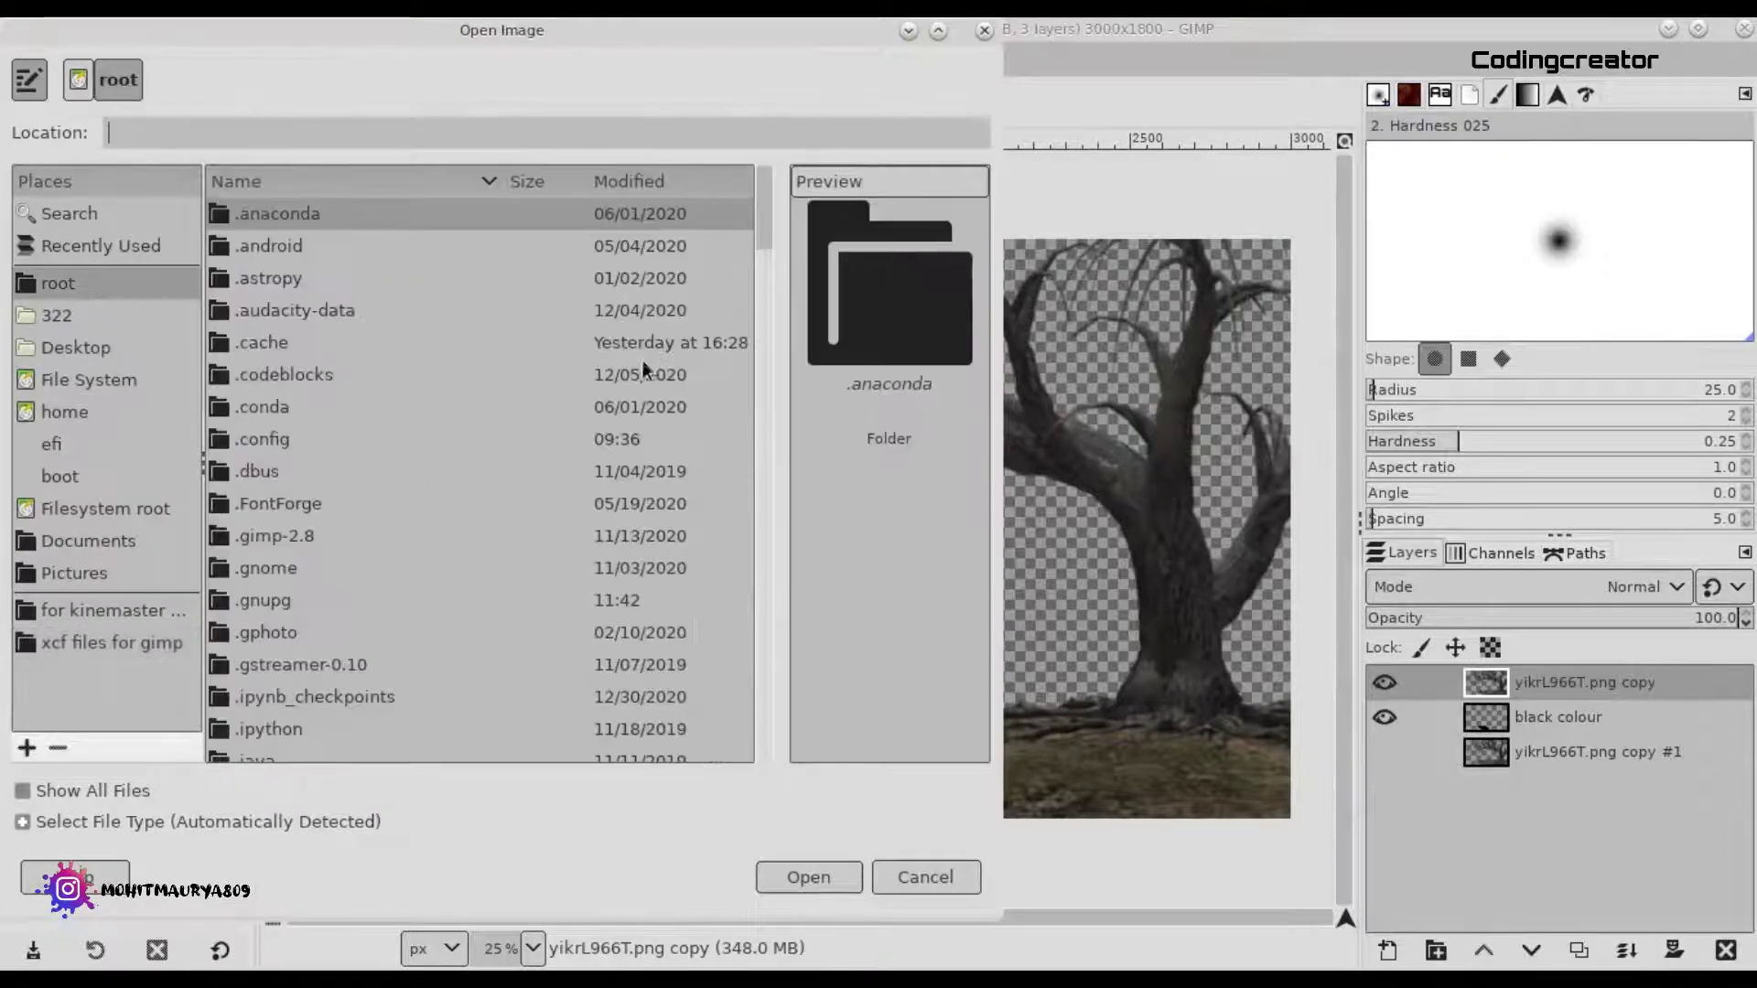
{"action": "left_click_drag", "start_coordinate": [765, 250], "coordinate": [766, 393]}
{"action": "double_click", "coordinate": [372, 361]}
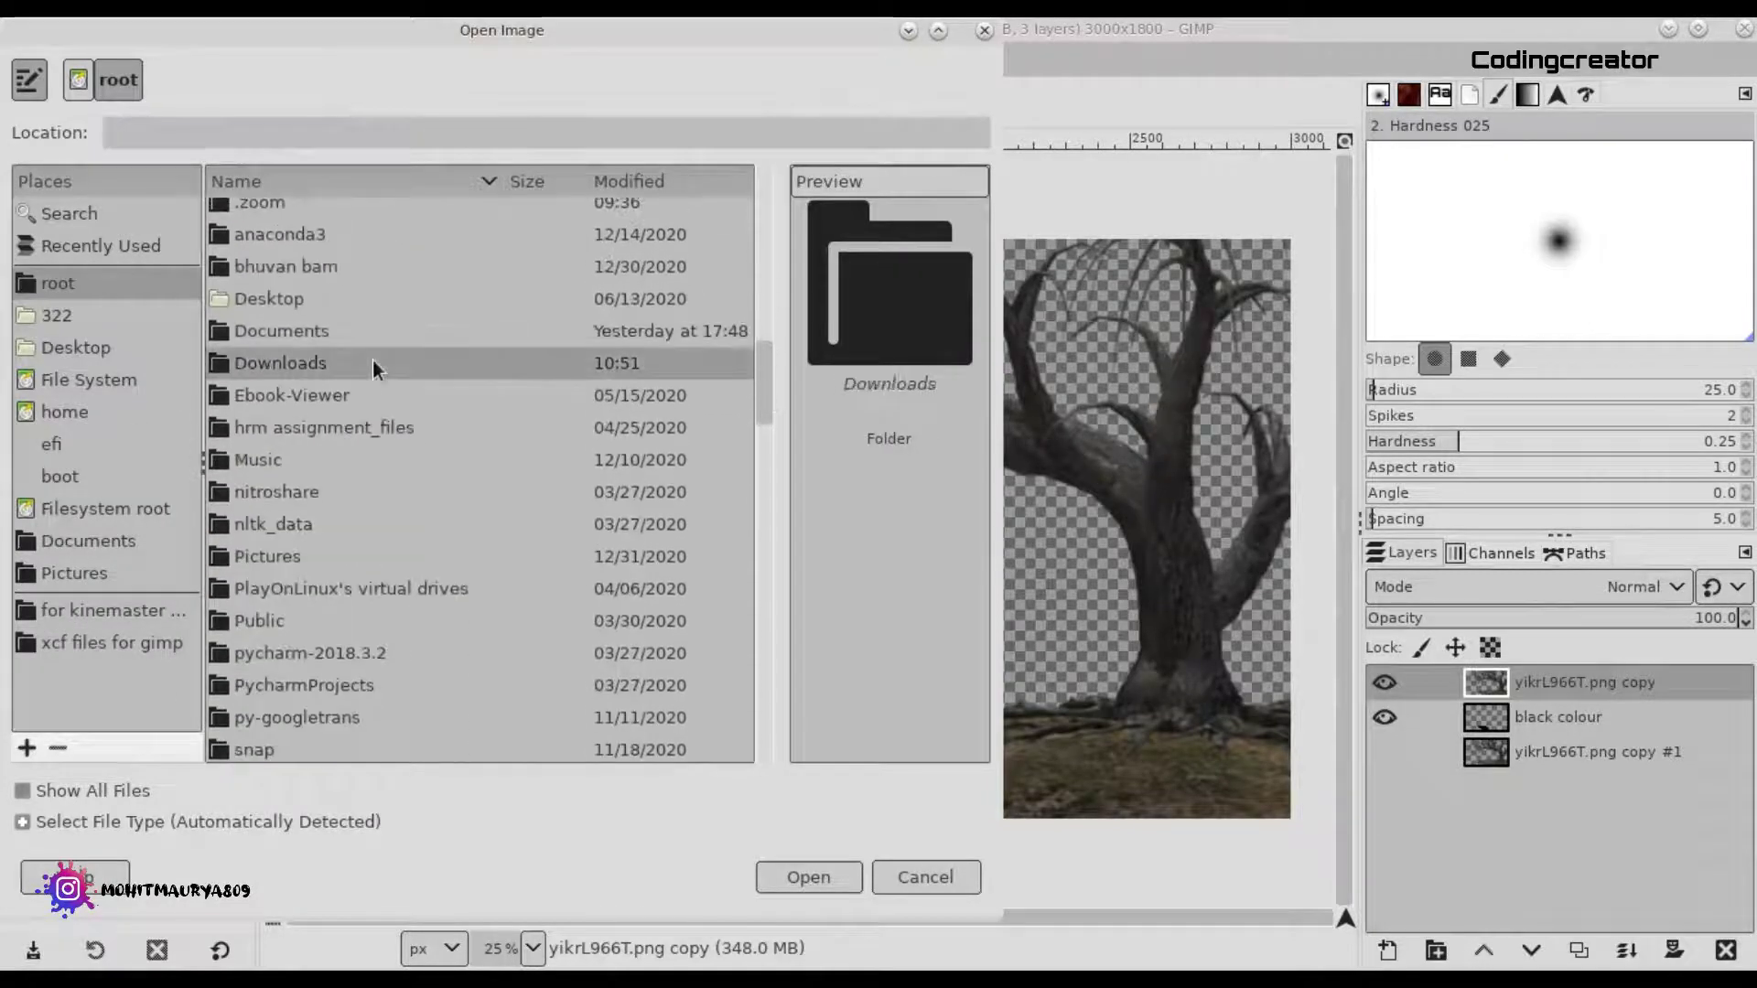
{"action": "double_click", "coordinate": [302, 411]}
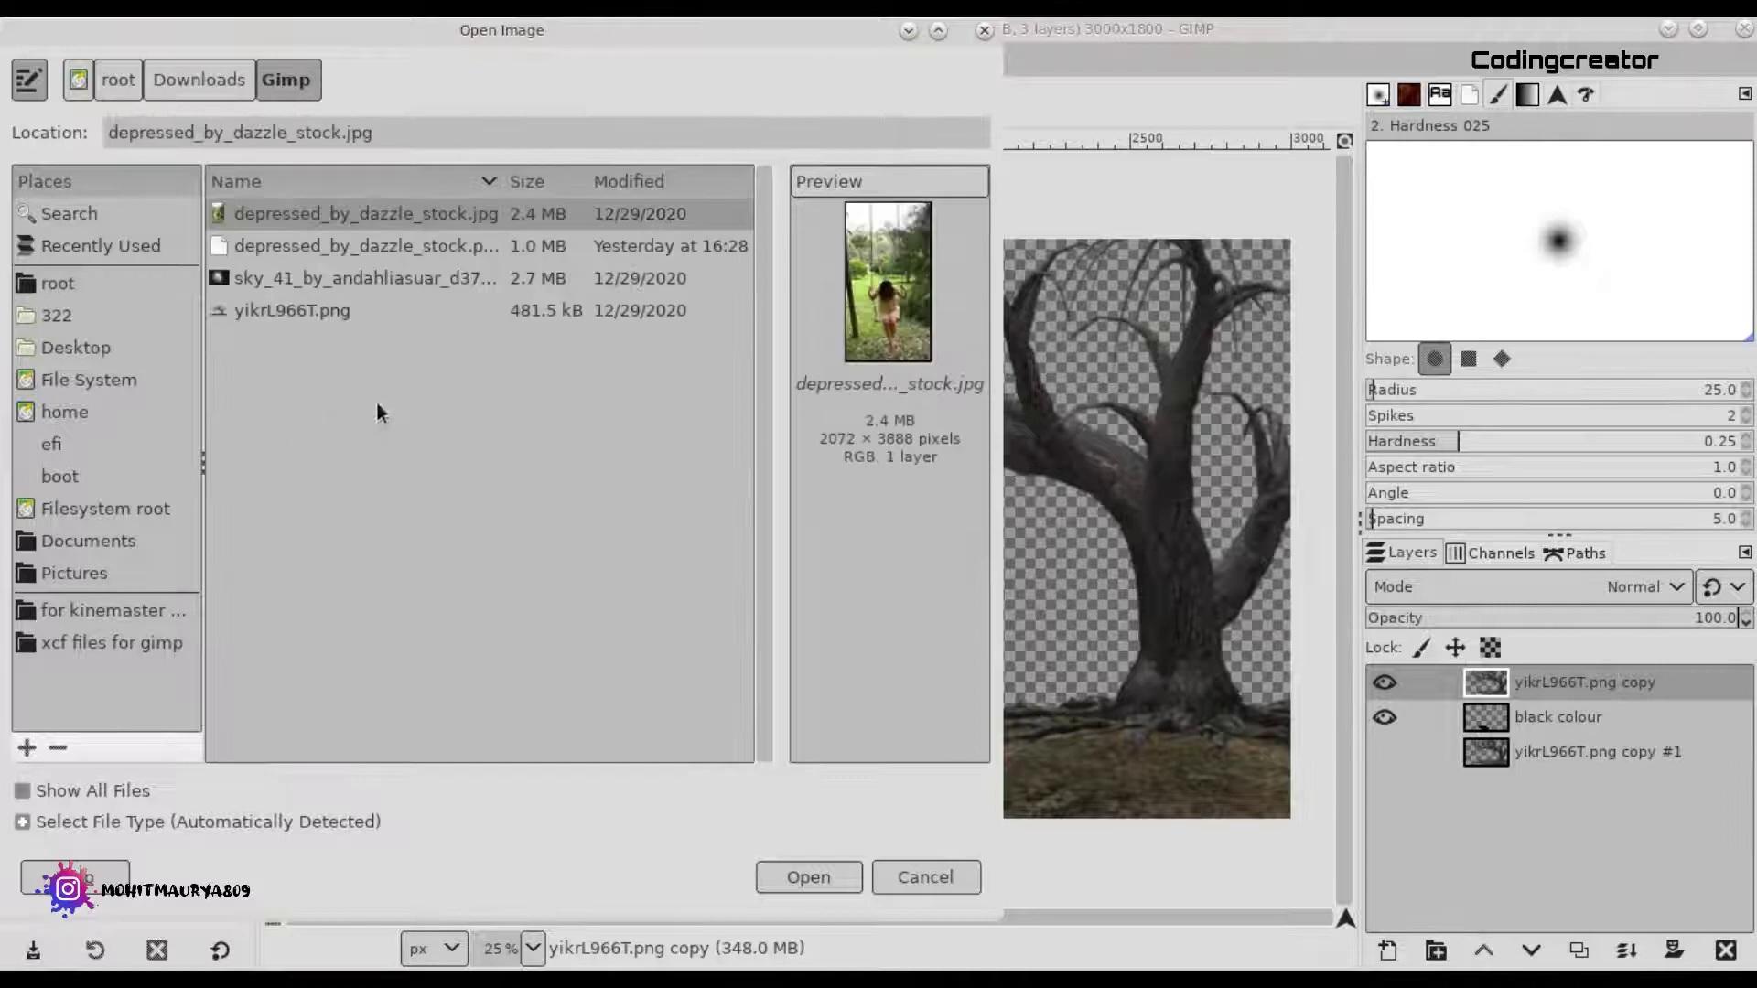
{"action": "left_click", "coordinate": [377, 281]}
{"action": "left_click", "coordinate": [811, 880]}
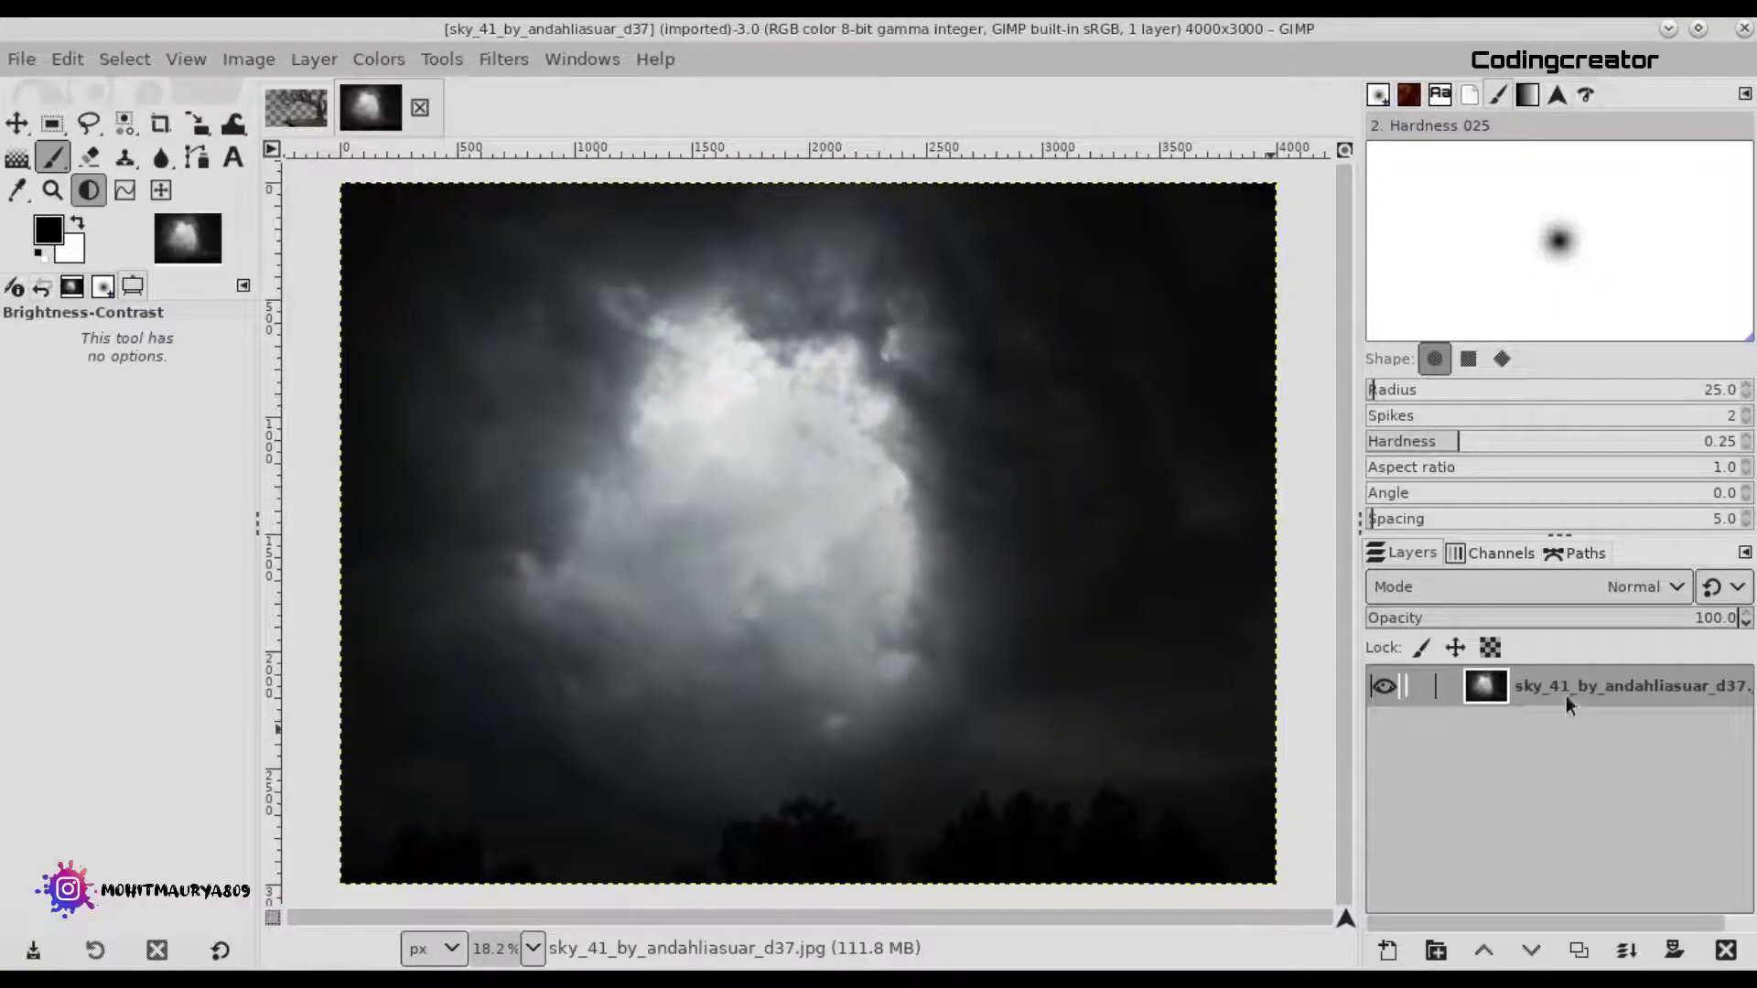
{"action": "left_click_drag", "start_coordinate": [1566, 703], "coordinate": [1000, 745]}
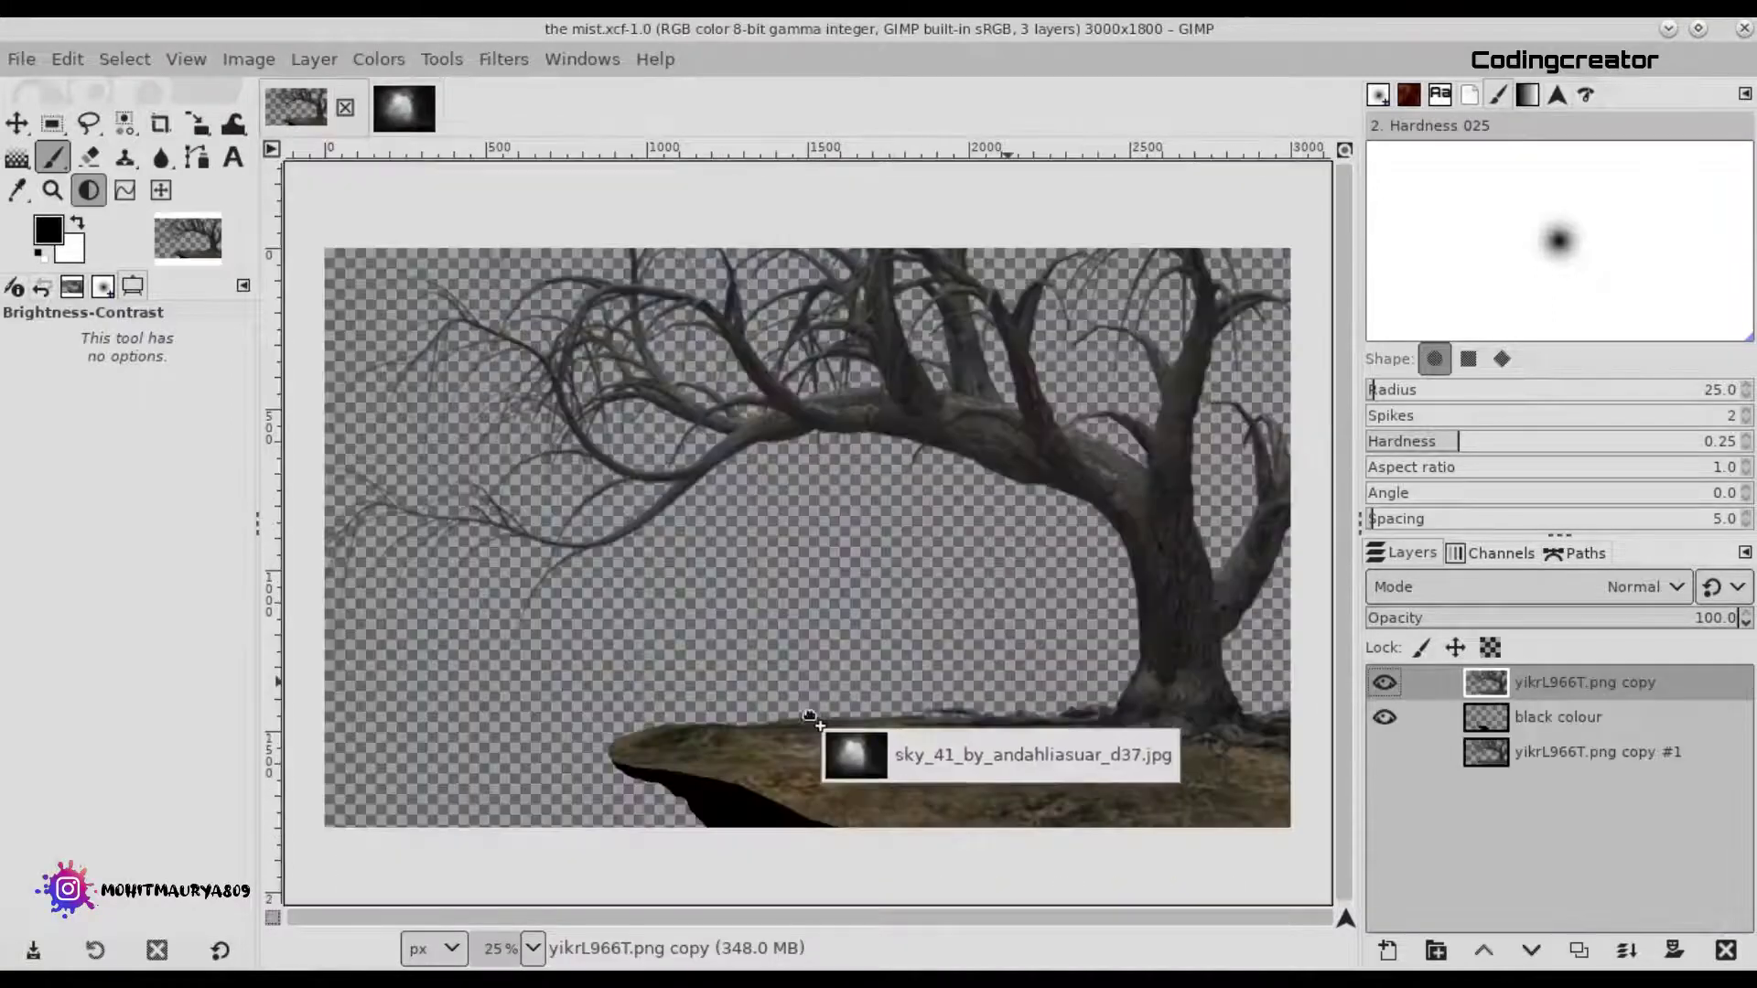
Back in the tree image, enable snapping to canvas edges and set Move to the active layer.
{"action": "left_click", "coordinate": [370, 107]}
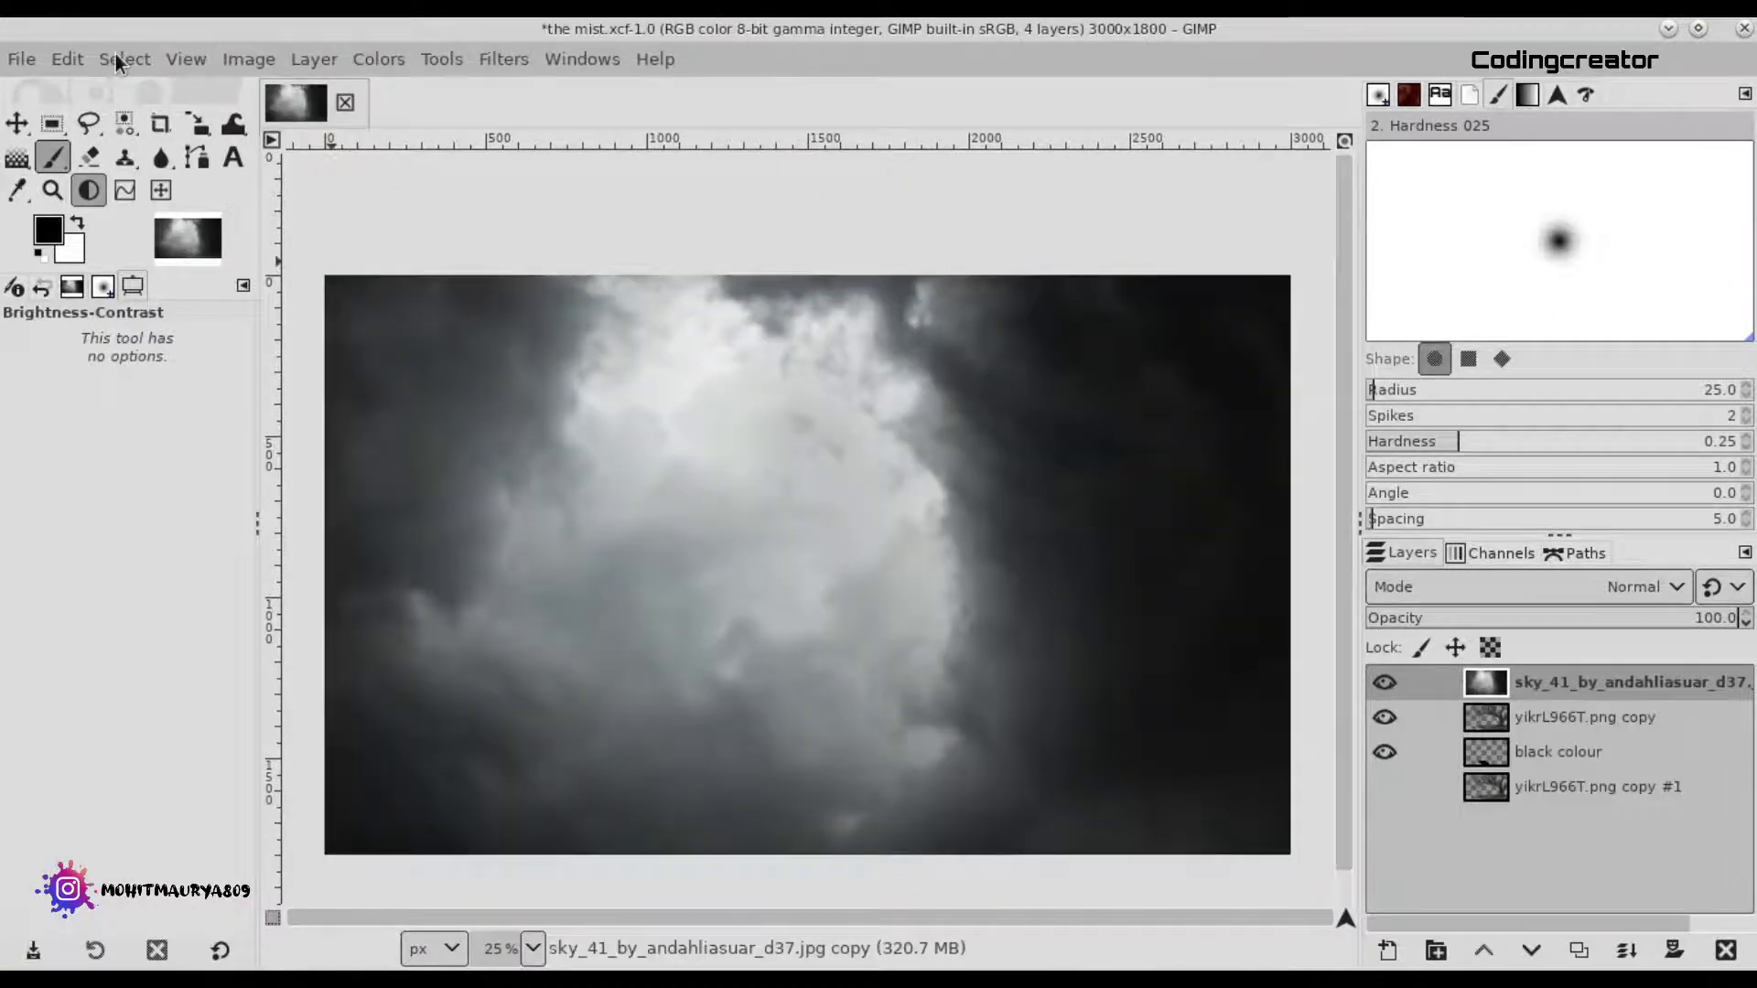
{"action": "left_click", "coordinate": [72, 59]}
{"action": "mouse_move", "coordinate": [185, 59]}
{"action": "left_click", "coordinate": [251, 806]}
{"action": "left_click", "coordinate": [790, 726]}
{"action": "key", "text": "Escape"}
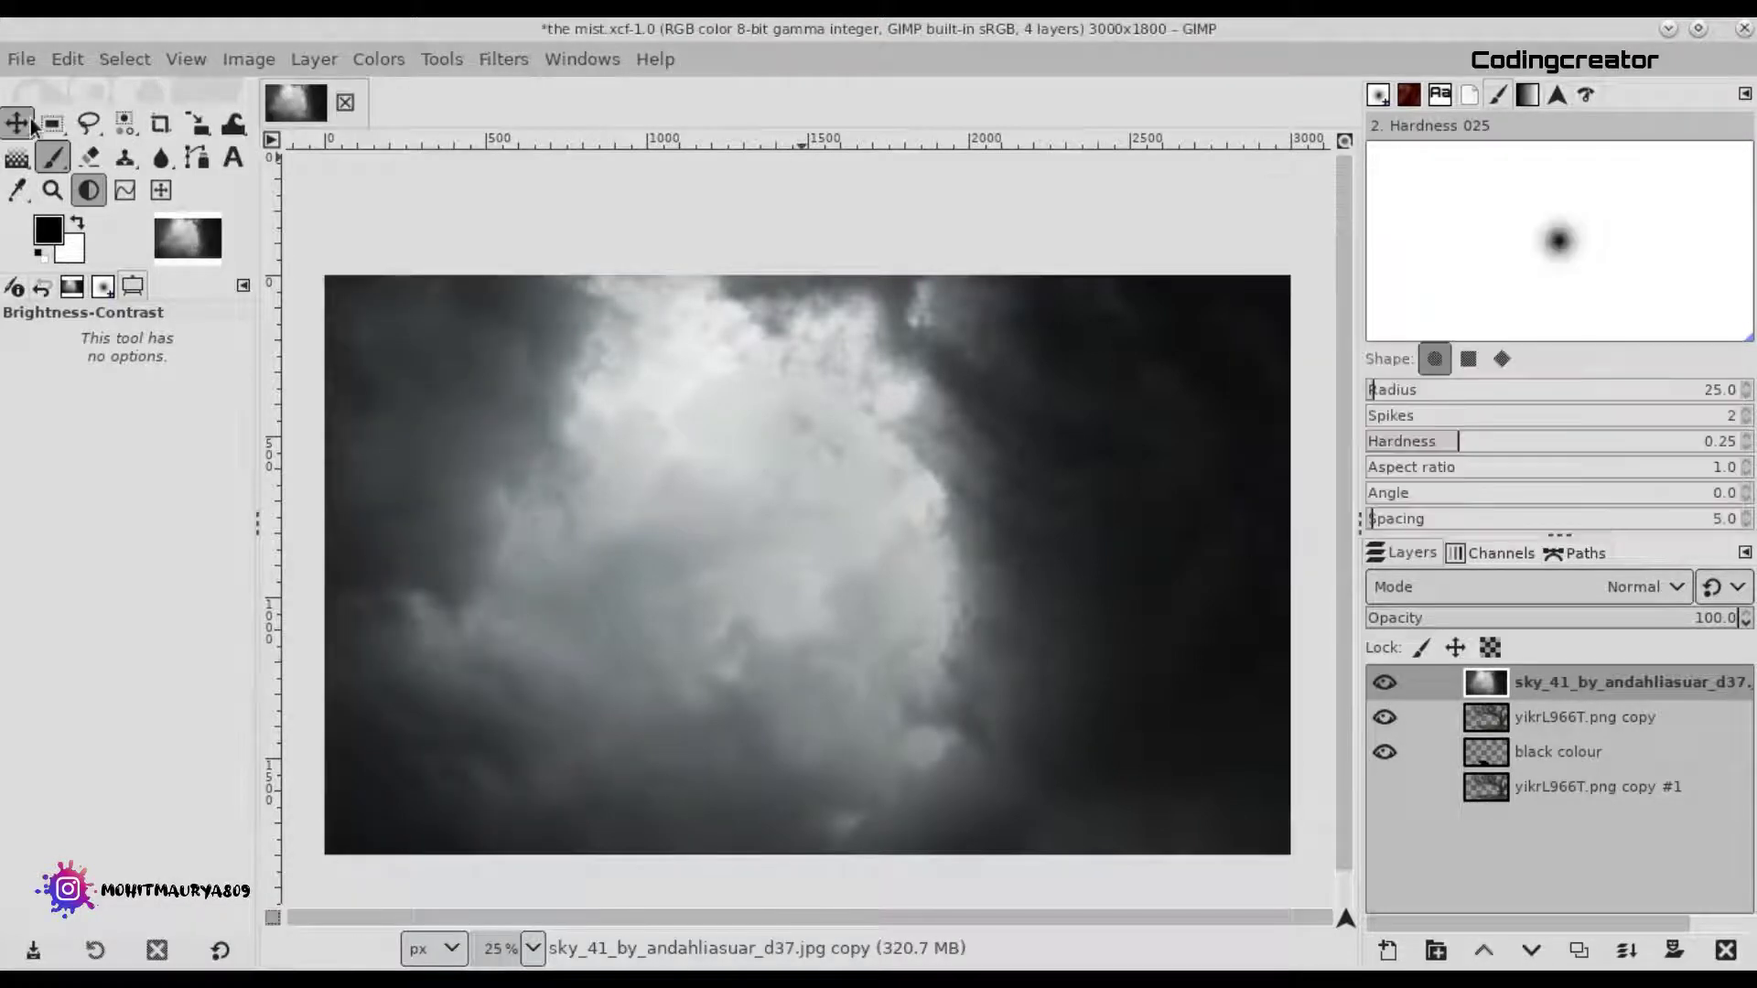
{"action": "left_click", "coordinate": [30, 126]}
{"action": "key", "text": "minus"}
{"action": "key", "text": "minus"}
{"action": "left_click", "coordinate": [743, 407]}
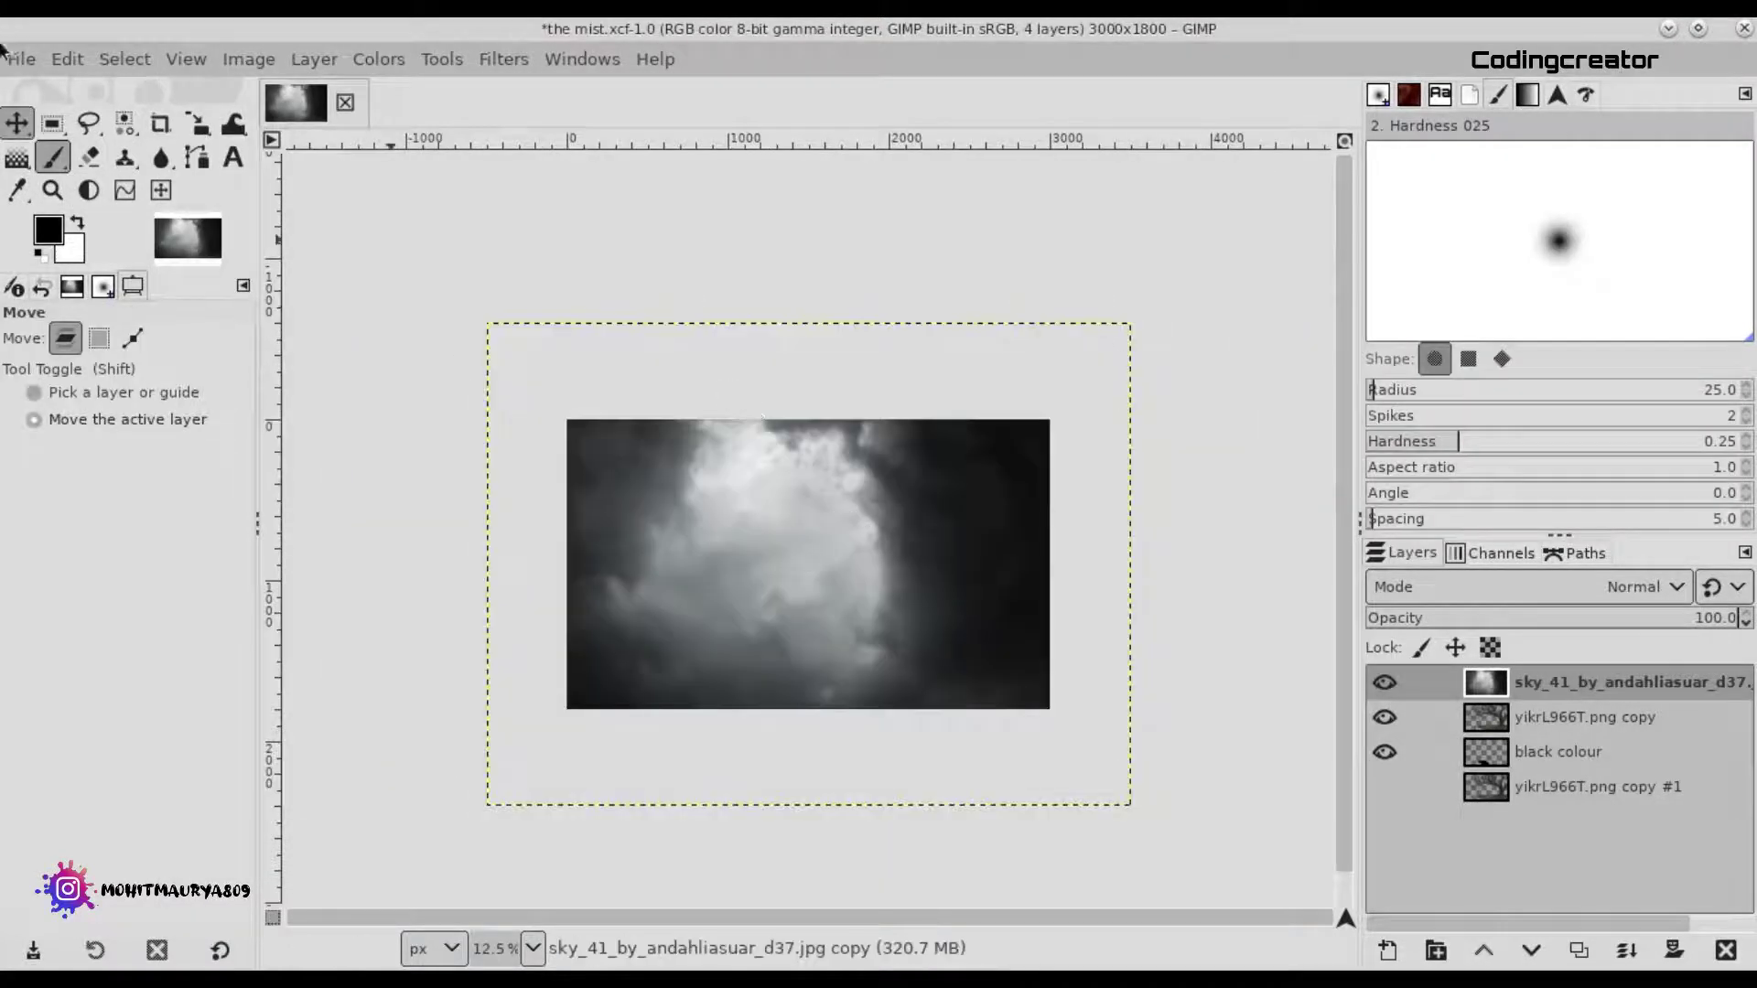
Stretch the sky layer to the canvas edges, place it below the black colour layer, and save.
{"action": "left_click", "coordinate": [306, 189]}
{"action": "left_click", "coordinate": [882, 580]}
{"action": "mouse_move", "coordinate": [1050, 564]}
{"action": "left_mouse_down"}
{"action": "mouse_move", "coordinate": [1130, 580]}
{"action": "mouse_move", "coordinate": [1020, 579]}
{"action": "mouse_move", "coordinate": [1049, 576]}
{"action": "left_mouse_up"}
{"action": "left_click_drag", "start_coordinate": [491, 565], "coordinate": [568, 564]}
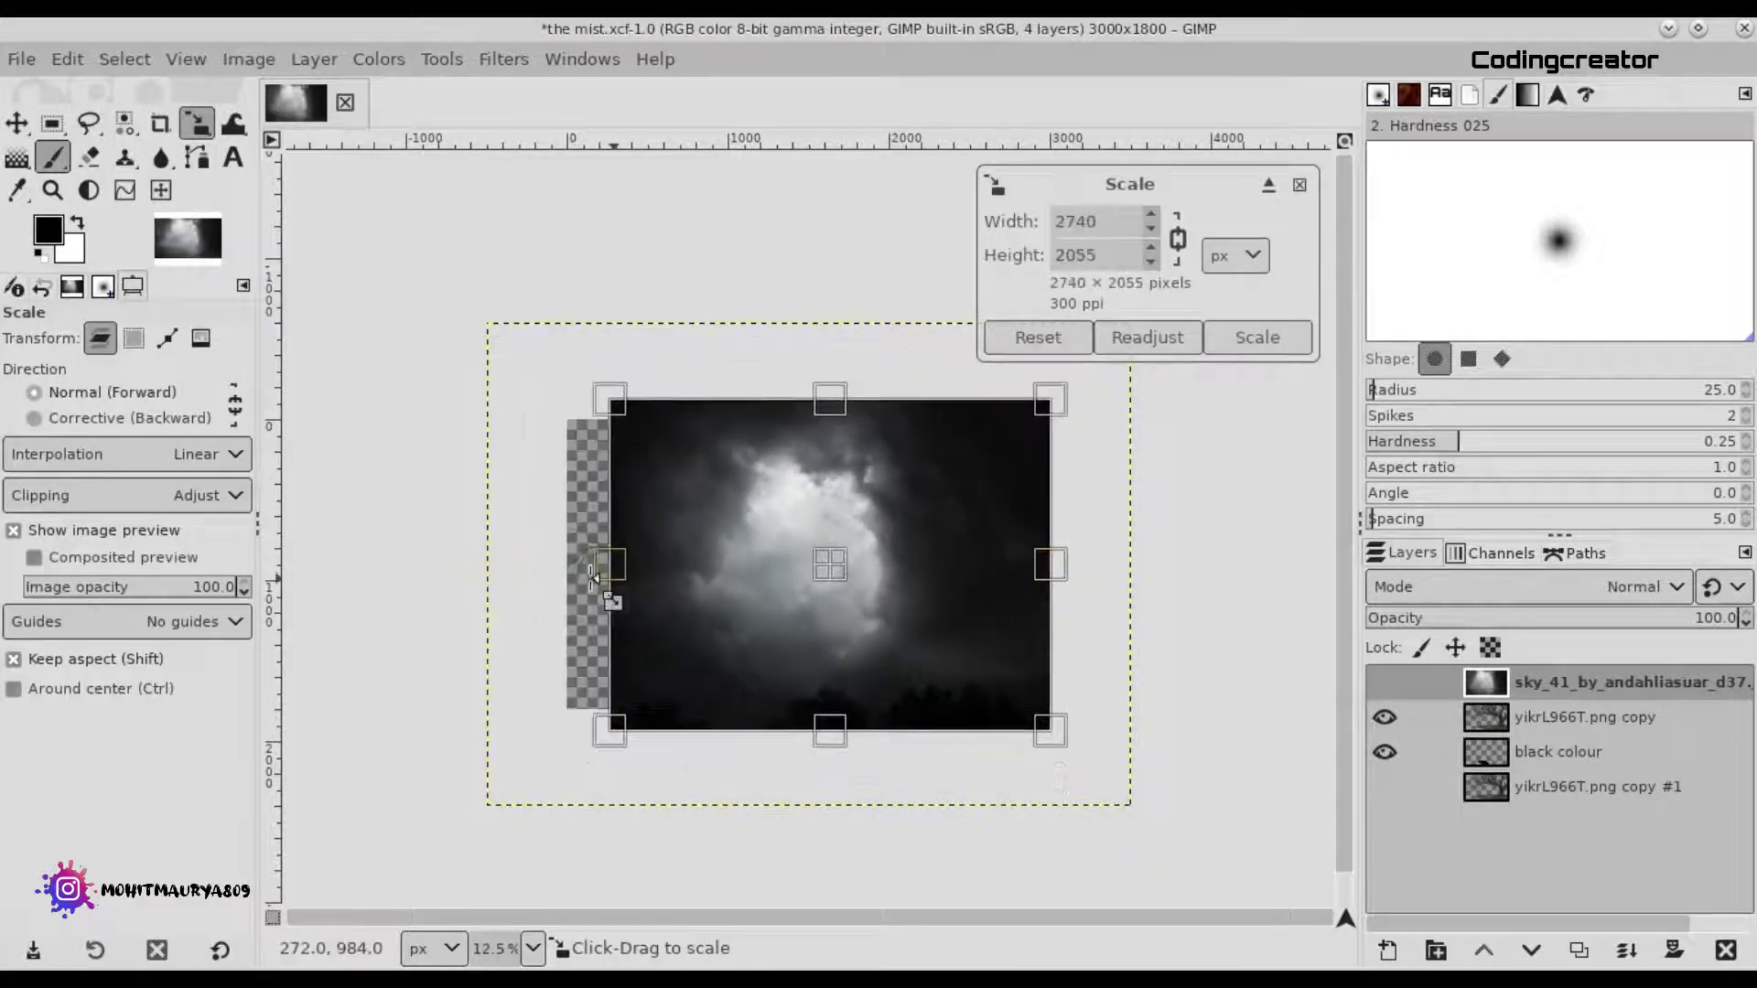
{"action": "left_click", "coordinate": [1177, 238]}
{"action": "left_click_drag", "start_coordinate": [809, 382], "coordinate": [809, 421]}
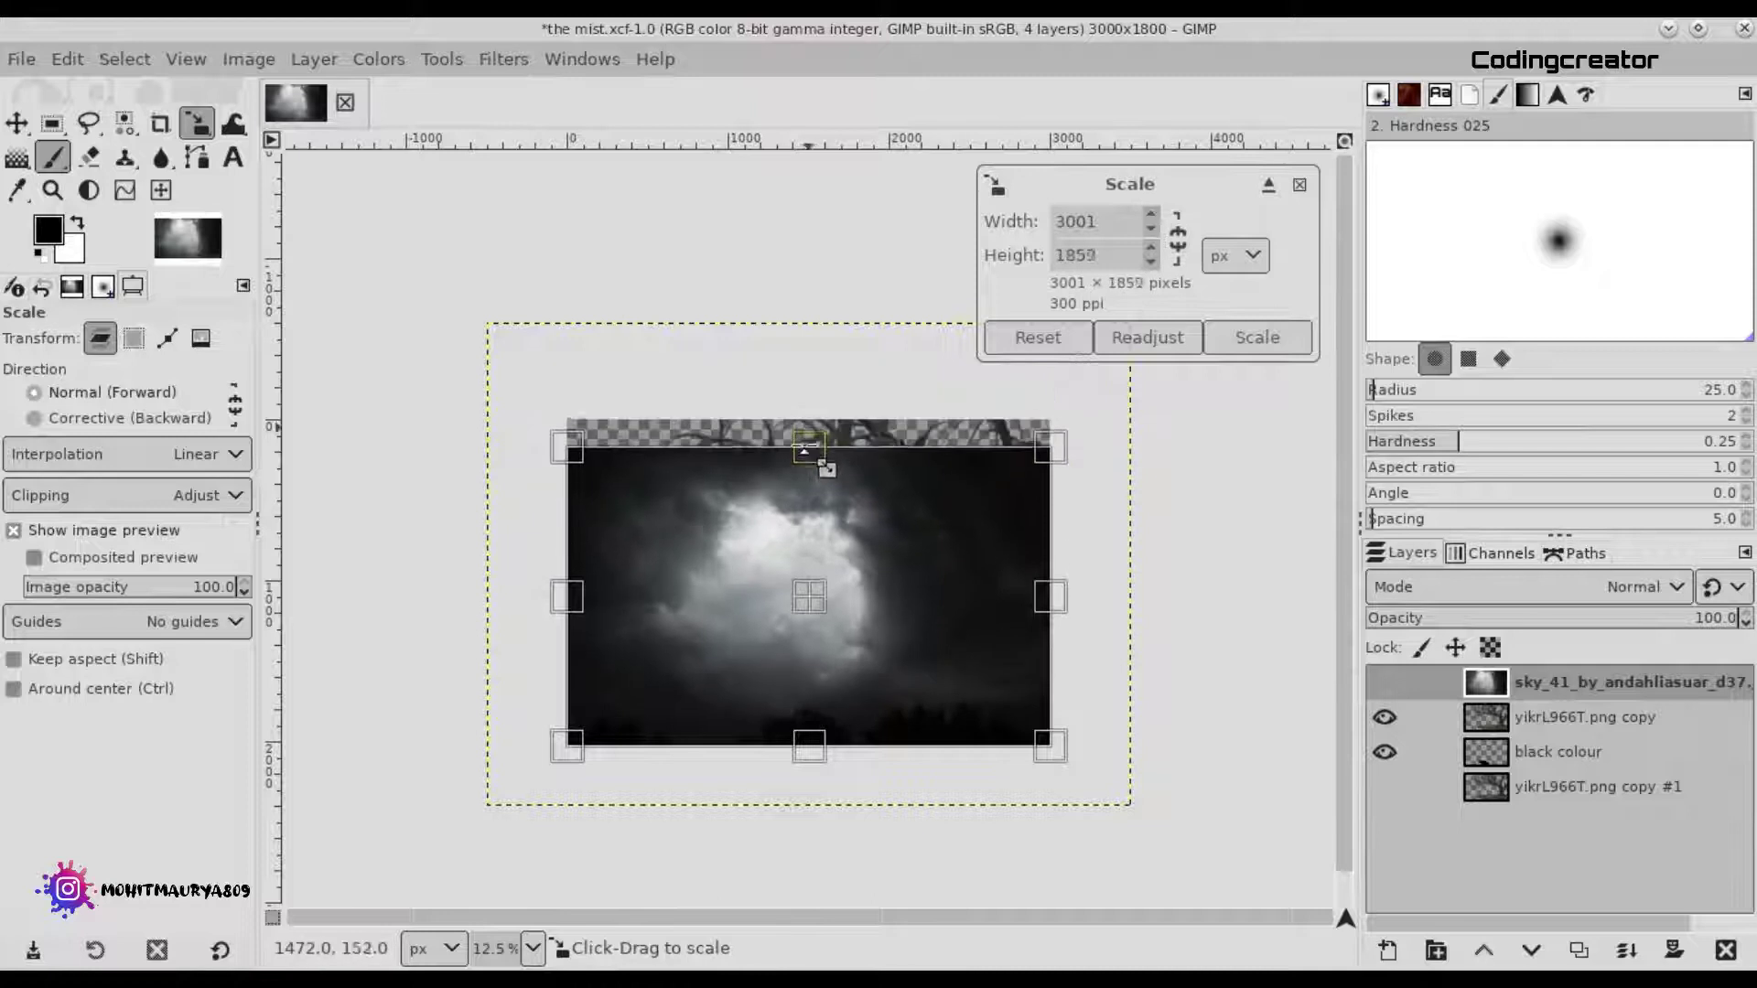
{"action": "left_click_drag", "start_coordinate": [805, 747], "coordinate": [805, 712]}
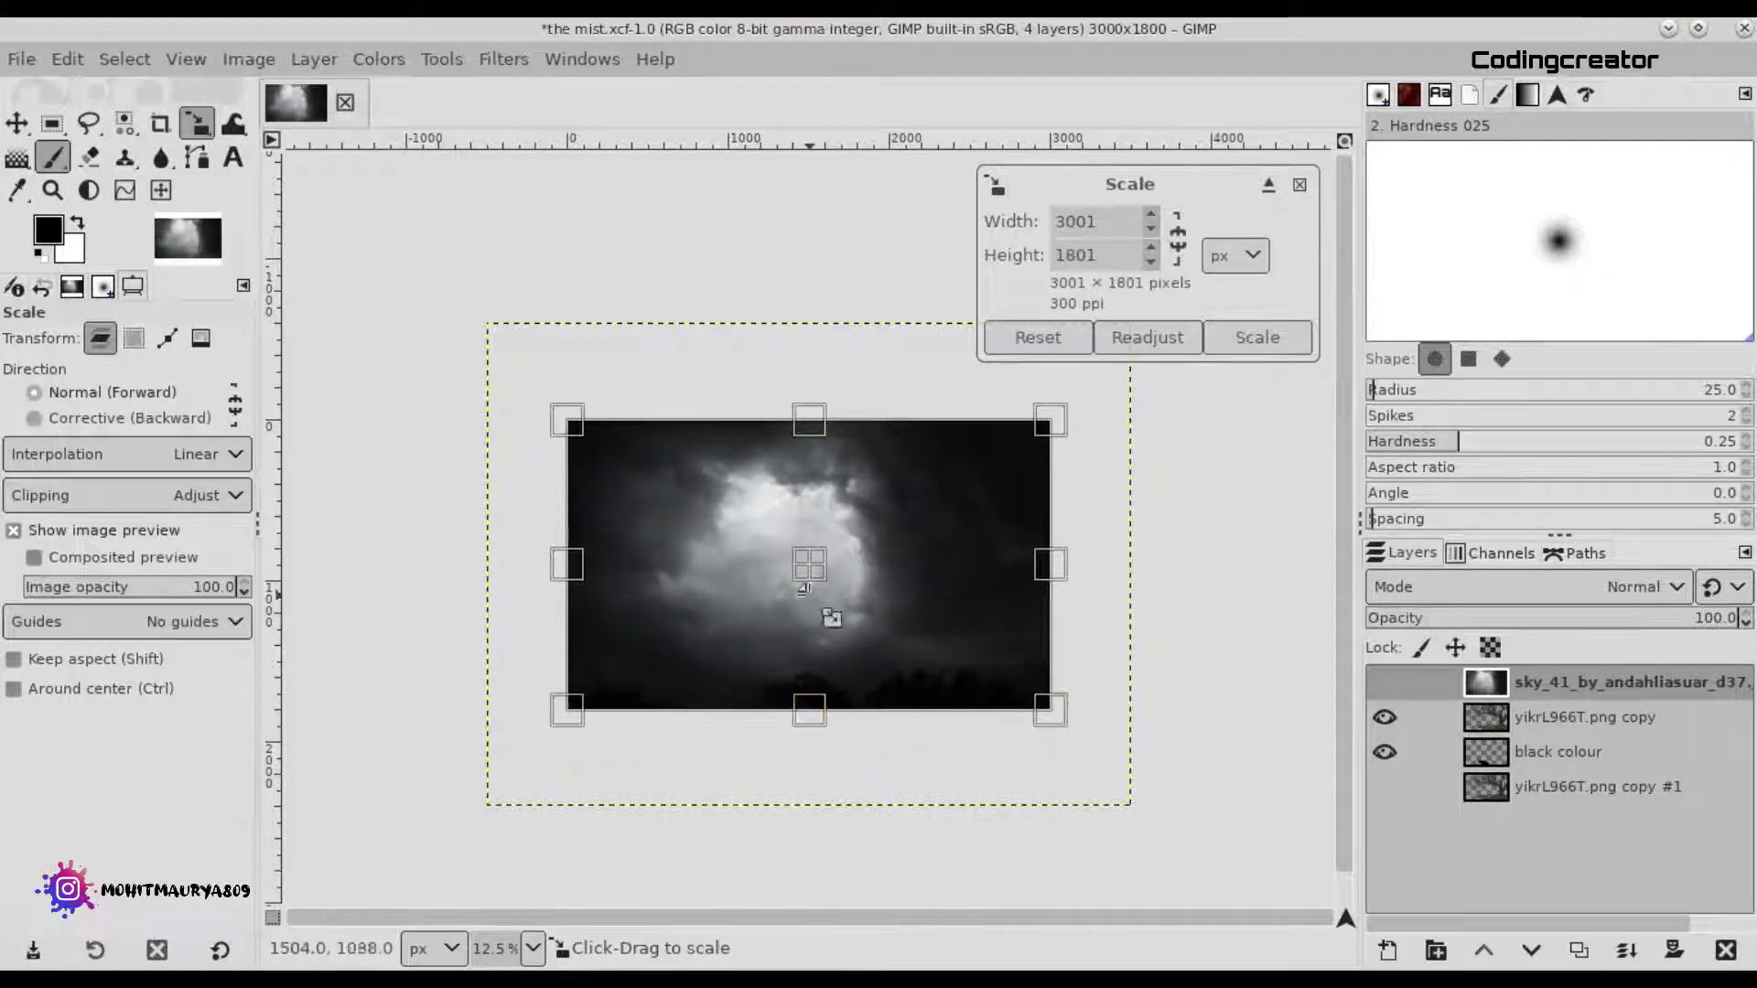
{"action": "scroll", "coordinate": [834, 583], "scroll_direction": "up", "scroll_amount": 2}
{"action": "left_click", "coordinate": [1257, 338]}
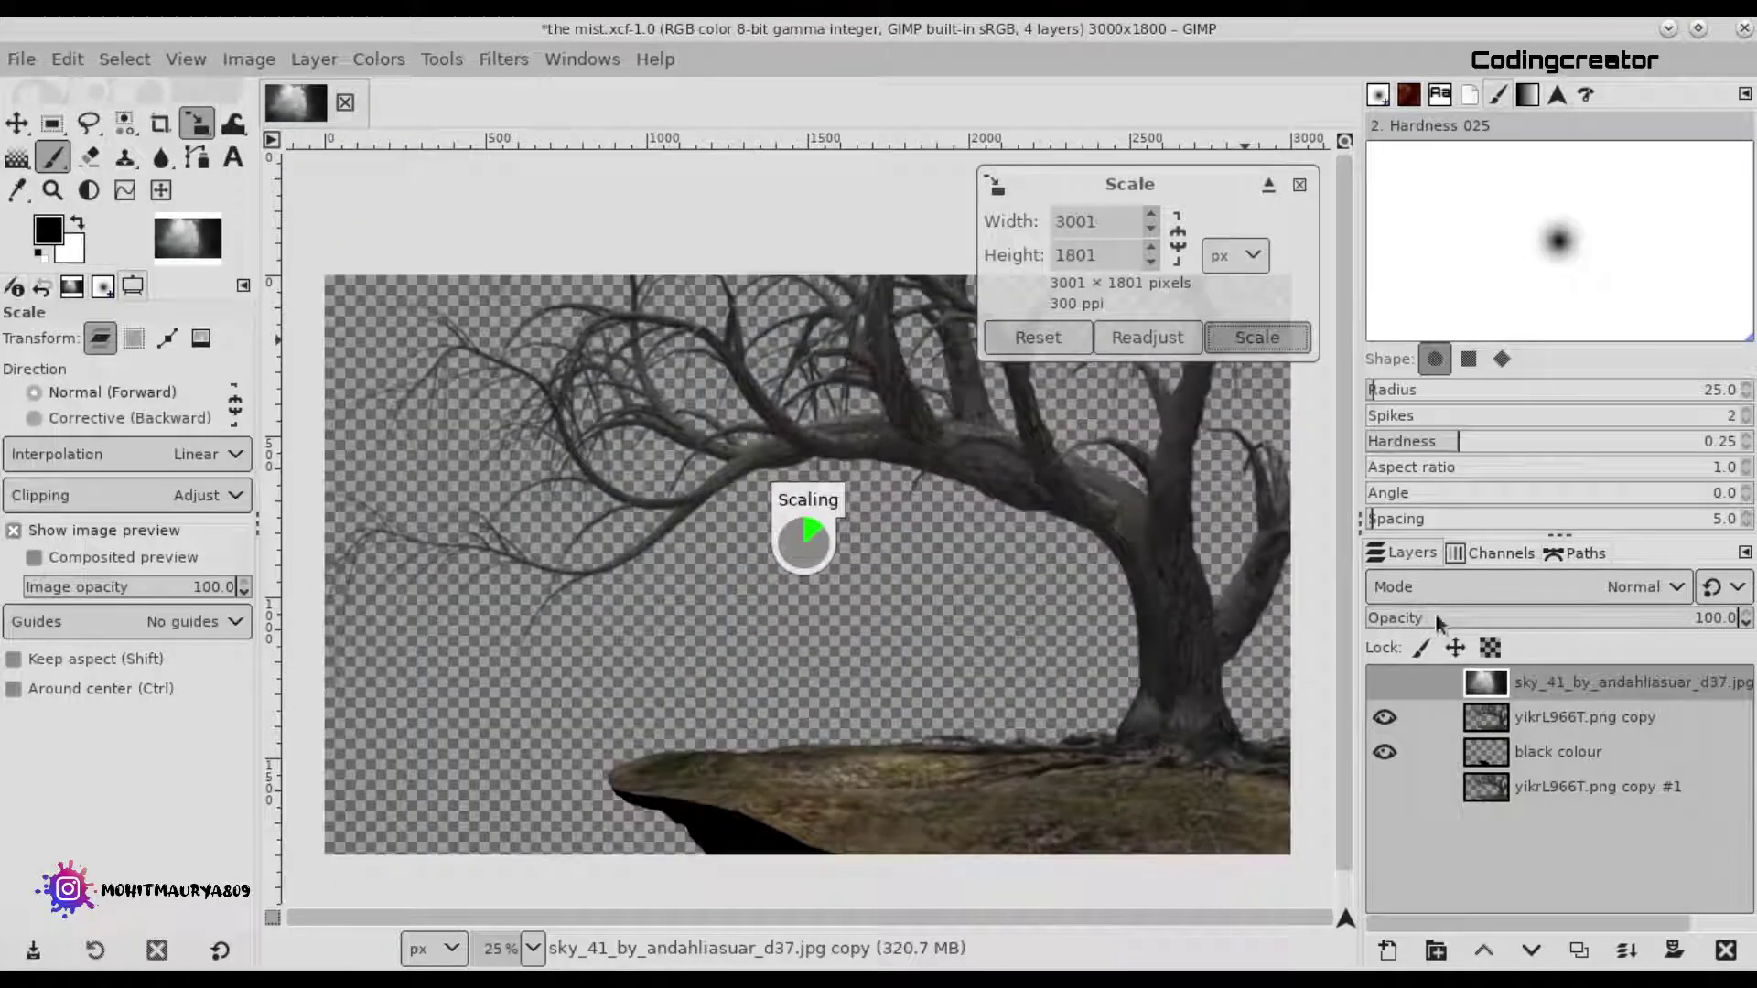
{"action": "left_click_drag", "start_coordinate": [1497, 688], "coordinate": [1518, 766]}
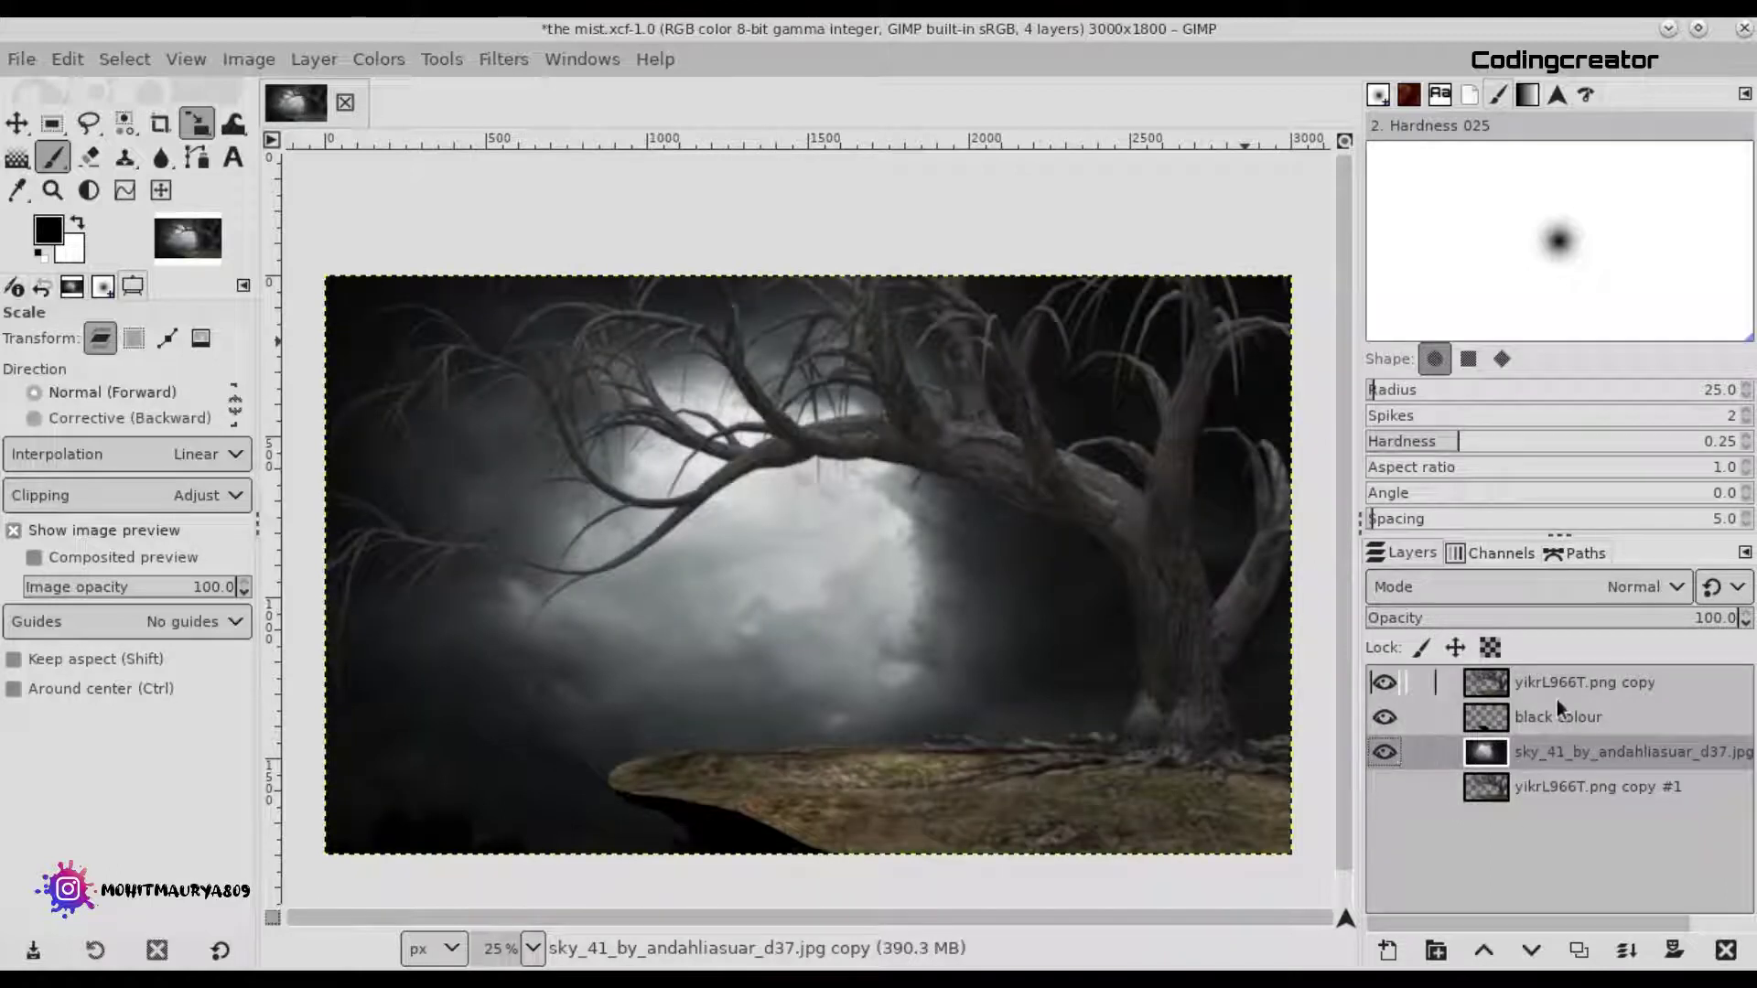
{"action": "key", "text": "ctrl+s"}
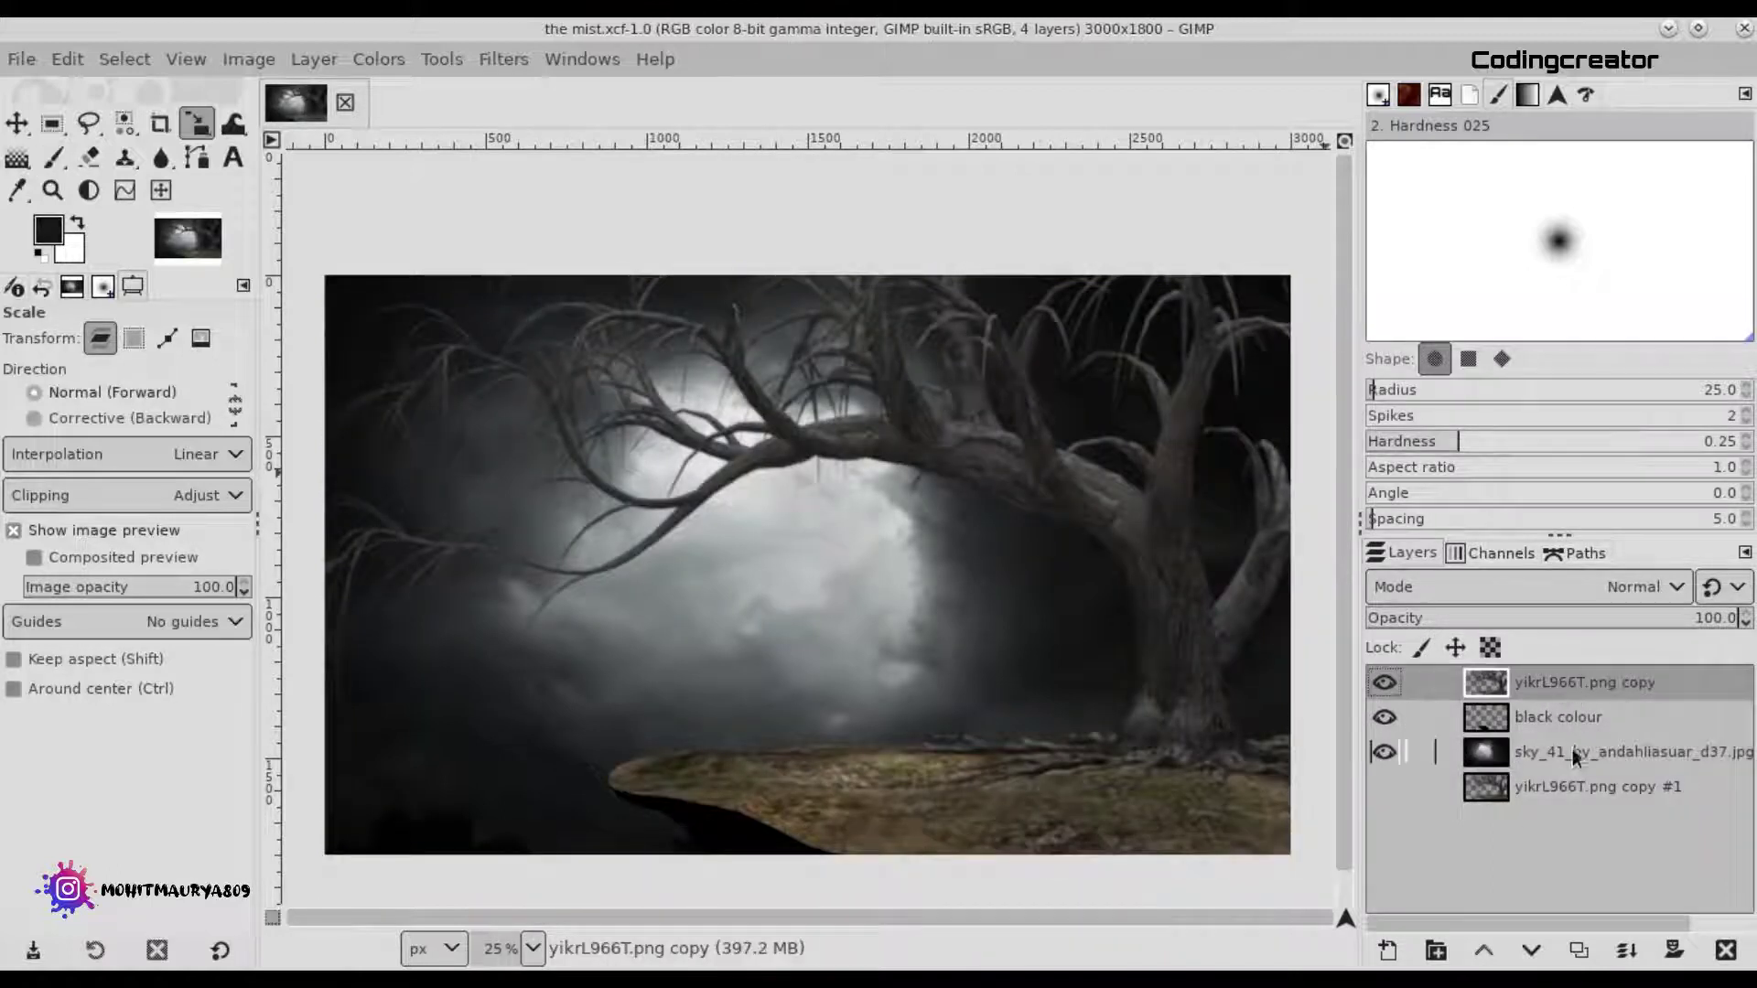
Rescale the sky layer again, trying proportional enlargement, and apply the resize.
{"action": "left_click", "coordinate": [861, 706]}
{"action": "scroll", "coordinate": [860, 707], "scroll_direction": "down", "scroll_amount": 1}
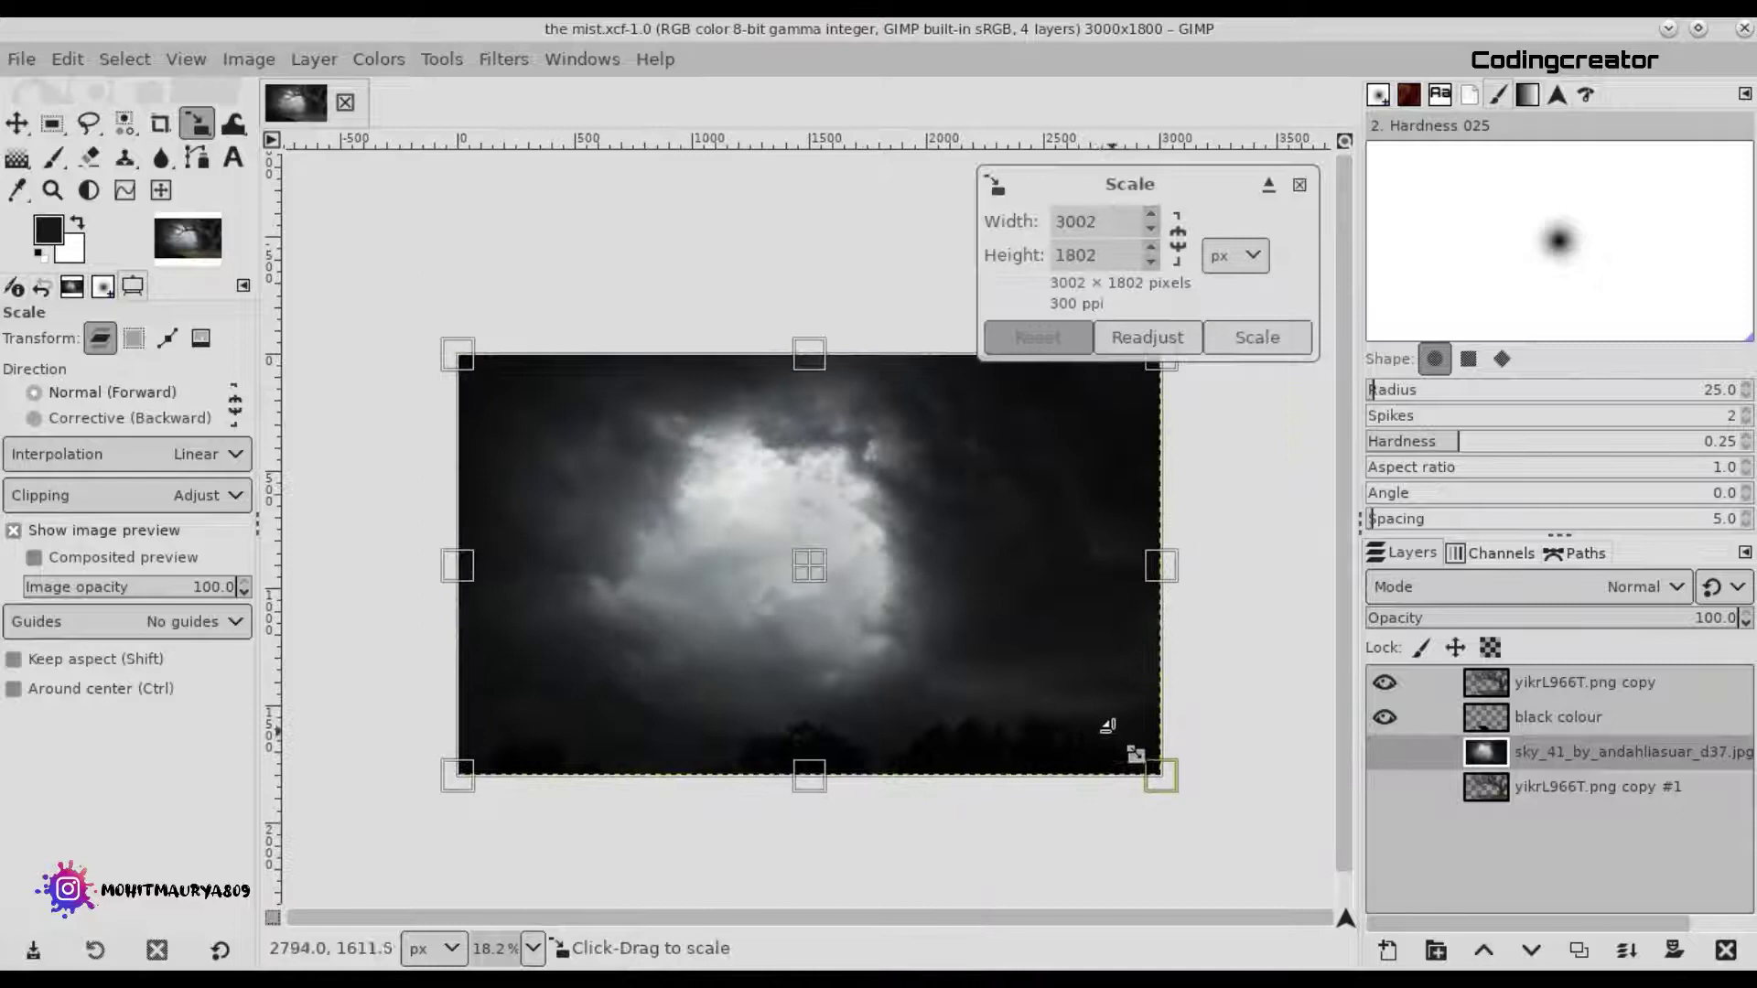
{"action": "left_click_drag", "start_coordinate": [1136, 753], "coordinate": [1248, 854]}
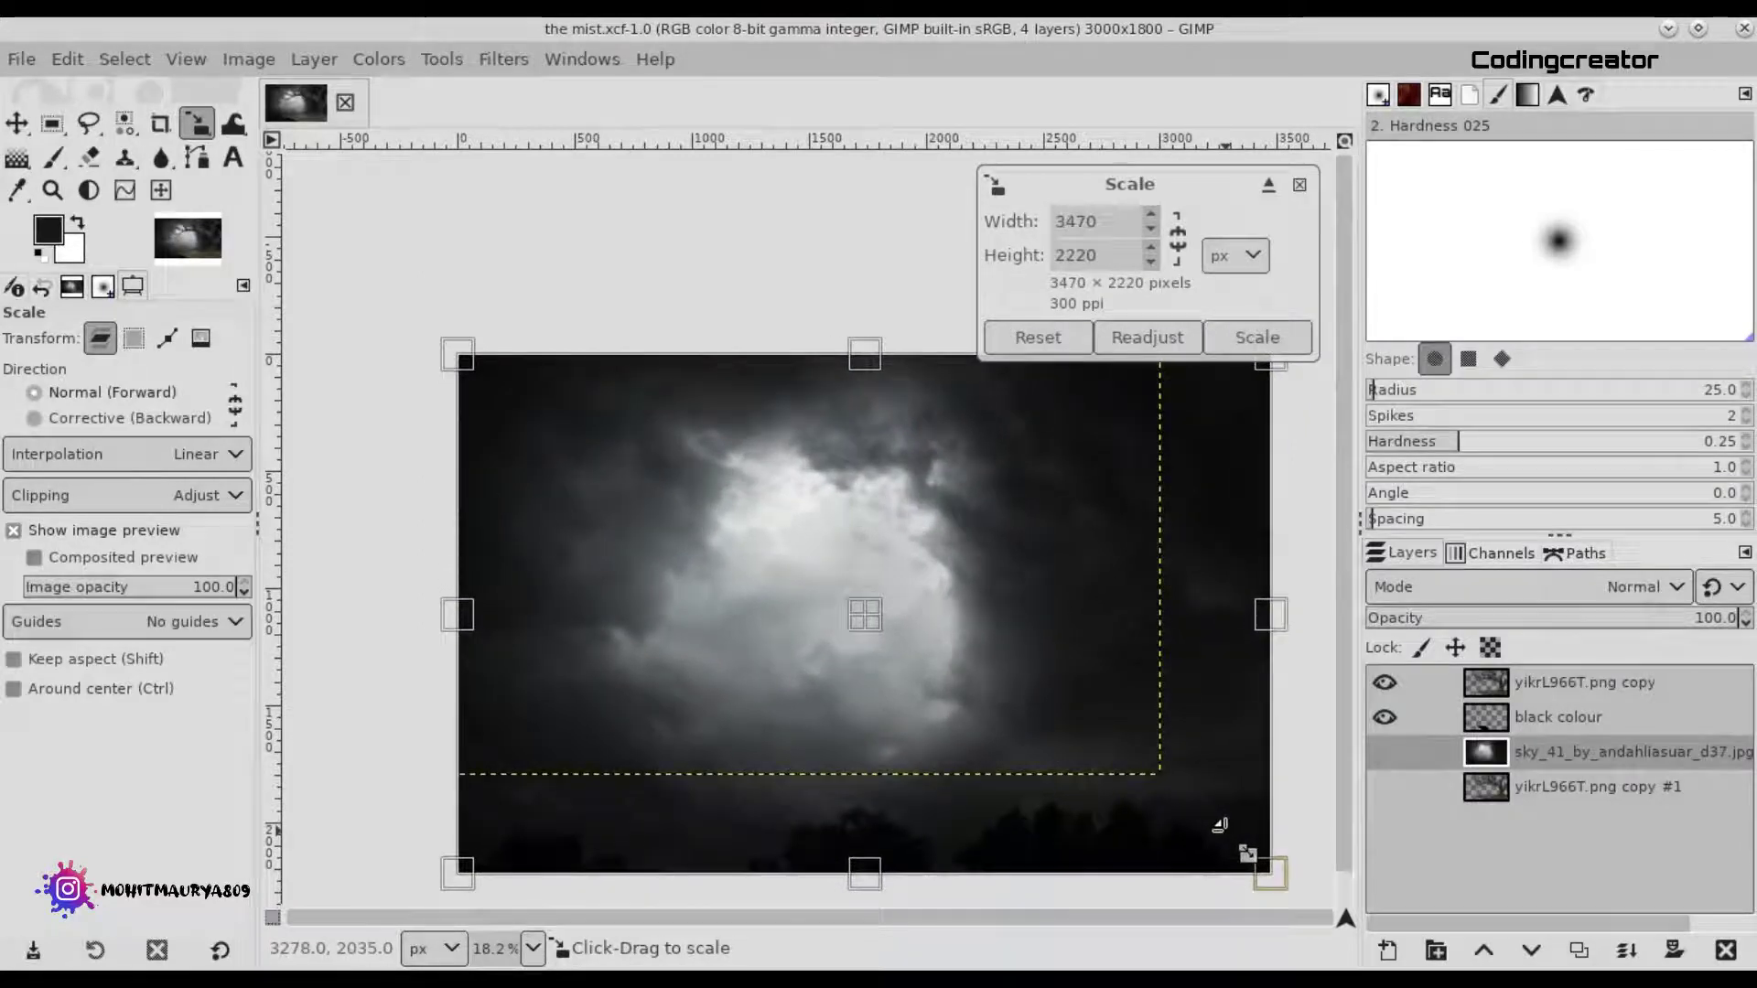
{"action": "left_click", "coordinate": [1038, 337]}
{"action": "left_click", "coordinate": [1178, 238]}
{"action": "left_click_drag", "start_coordinate": [1127, 758], "coordinate": [1243, 868]}
{"action": "left_click", "coordinate": [1053, 337]}
{"action": "left_click", "coordinate": [1178, 237]}
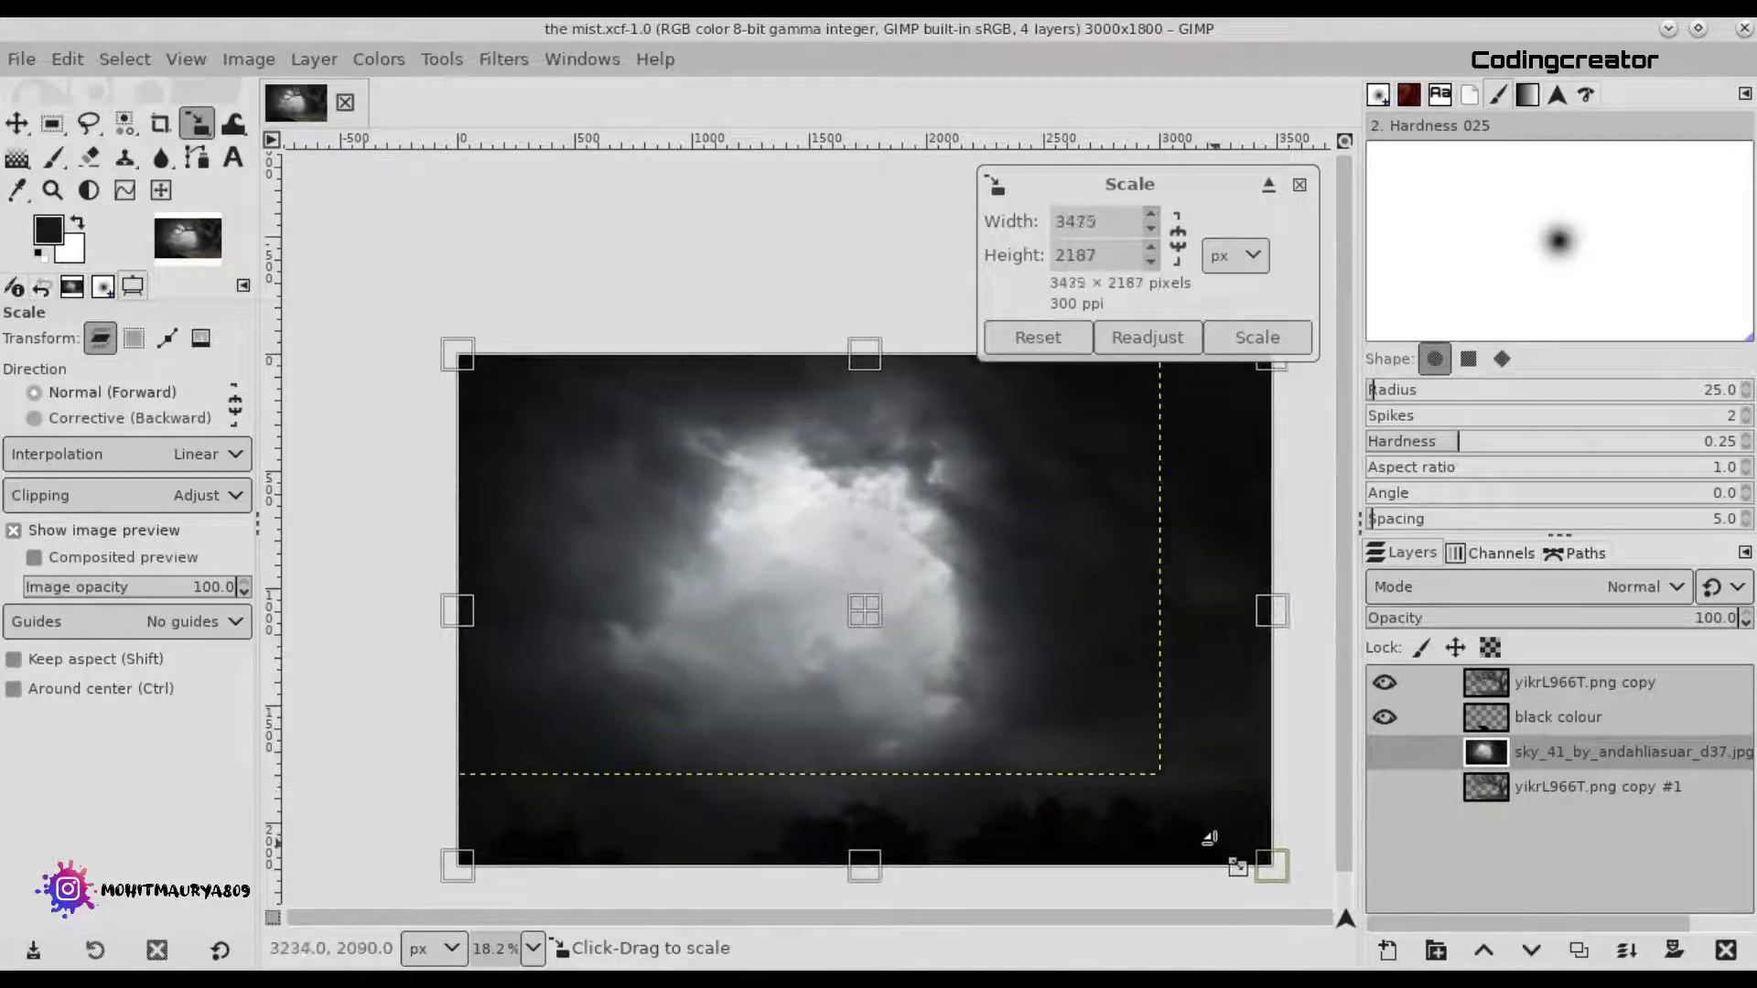
{"action": "key", "text": "Return"}
Duplicate the sky to the stack bottom and fit it and the yikrL966T.png copy to image size.
{"action": "left_click", "coordinate": [1601, 682]}
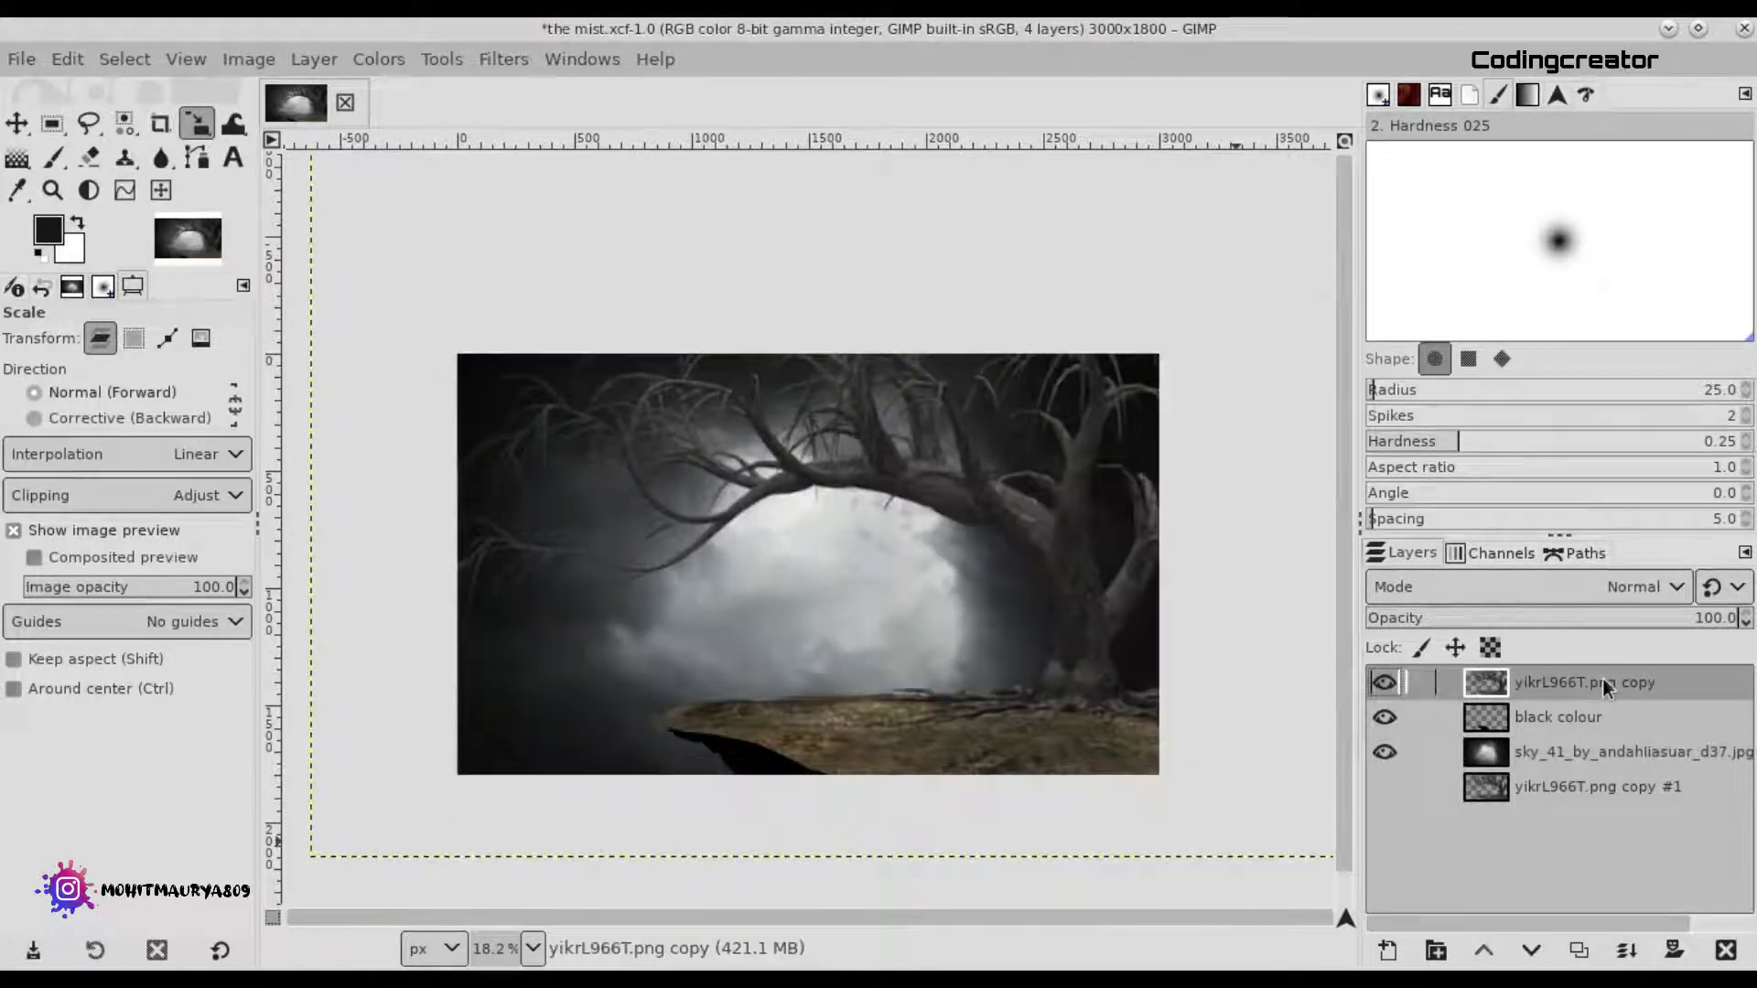
{"action": "left_click", "coordinate": [1521, 749]}
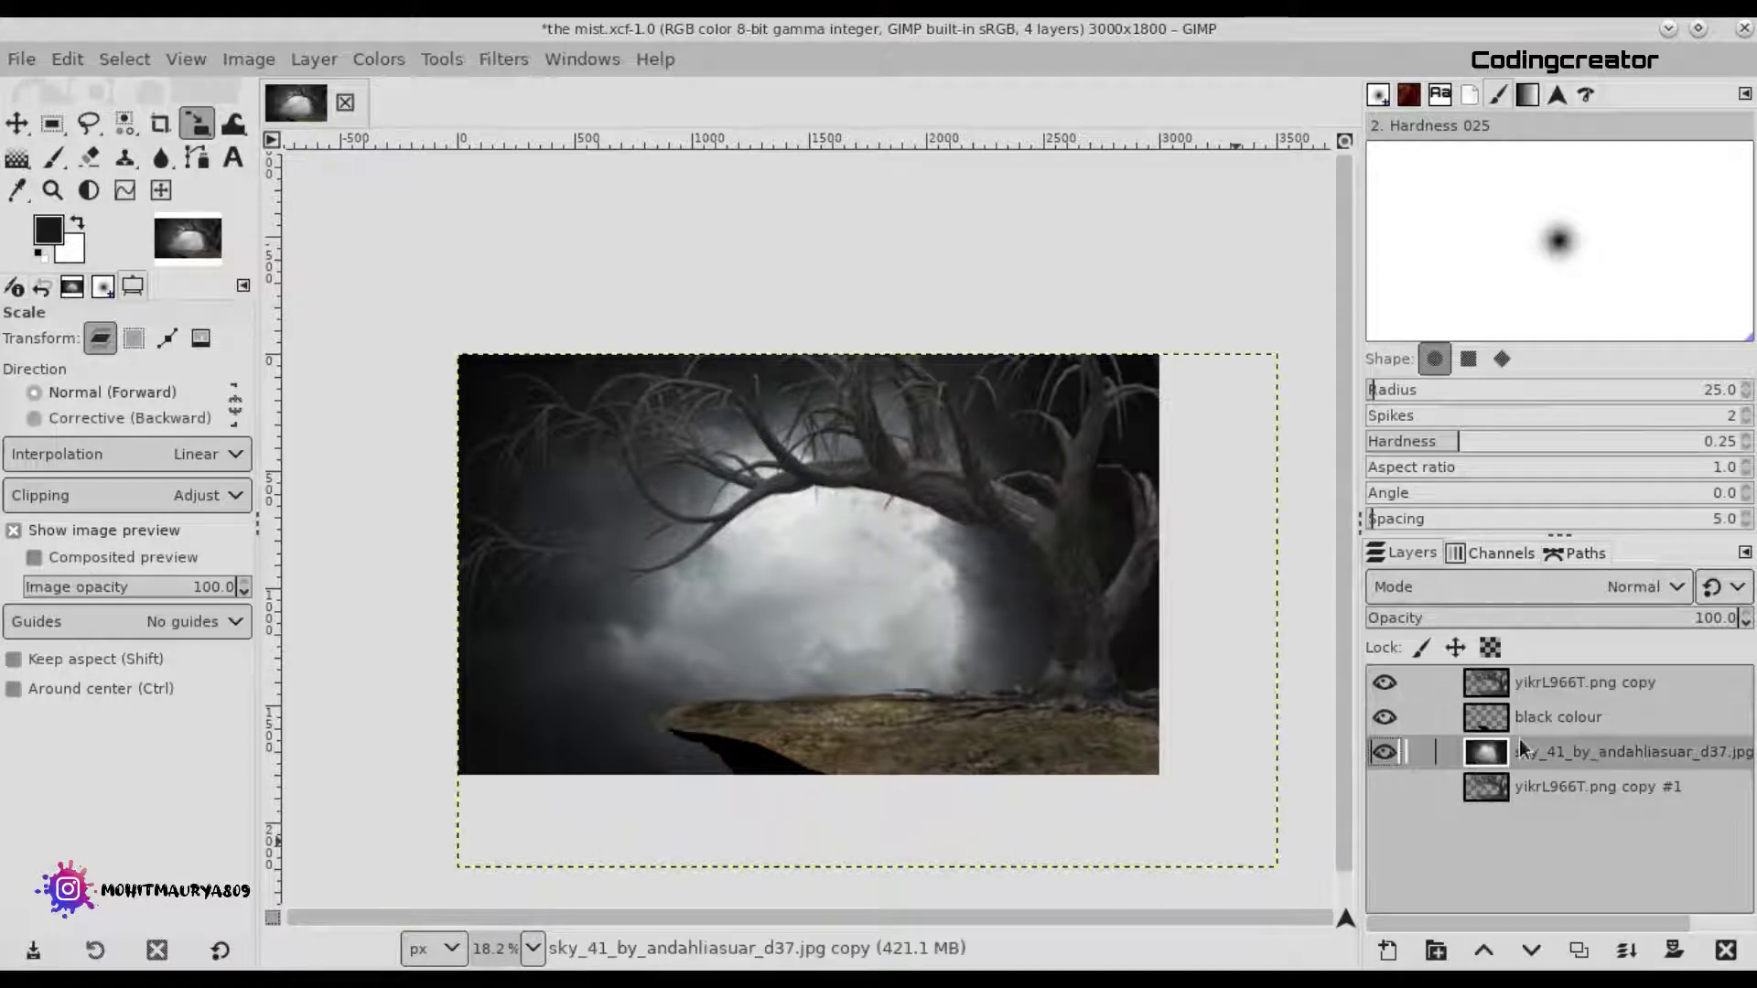
{"action": "left_click", "coordinate": [1580, 952]}
{"action": "left_click_drag", "start_coordinate": [1561, 755], "coordinate": [1560, 765]}
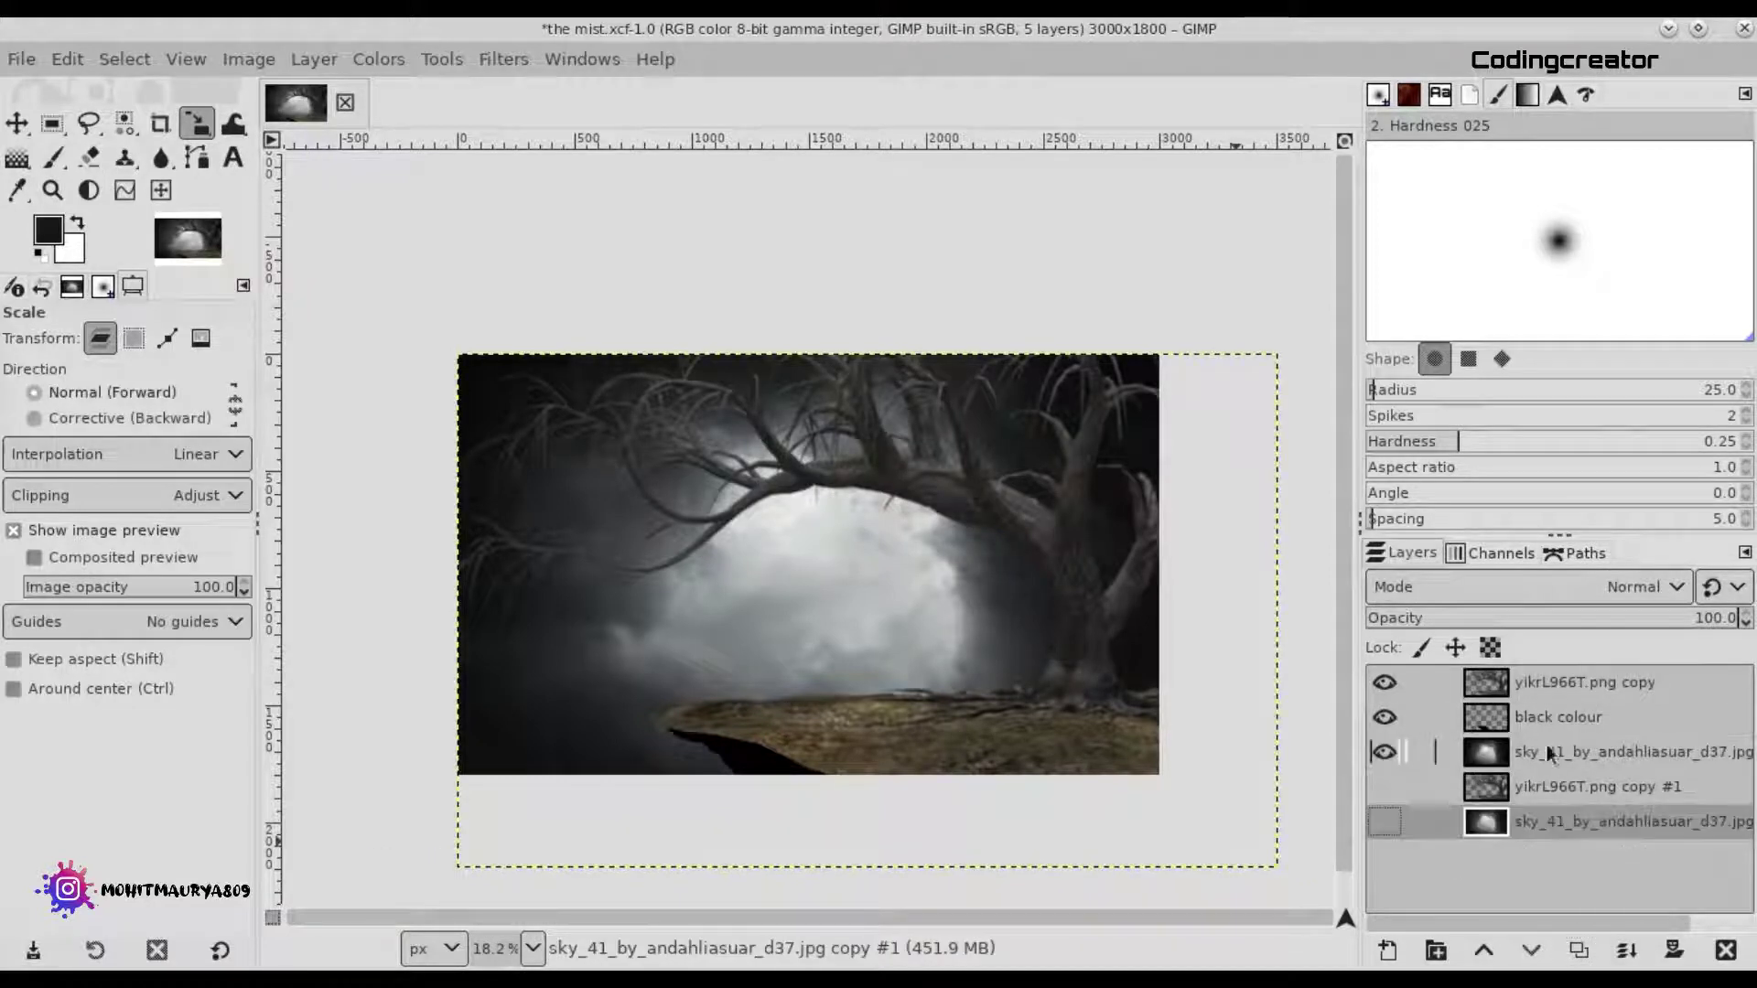
{"action": "left_click", "coordinate": [328, 58]}
{"action": "left_click", "coordinate": [366, 494]}
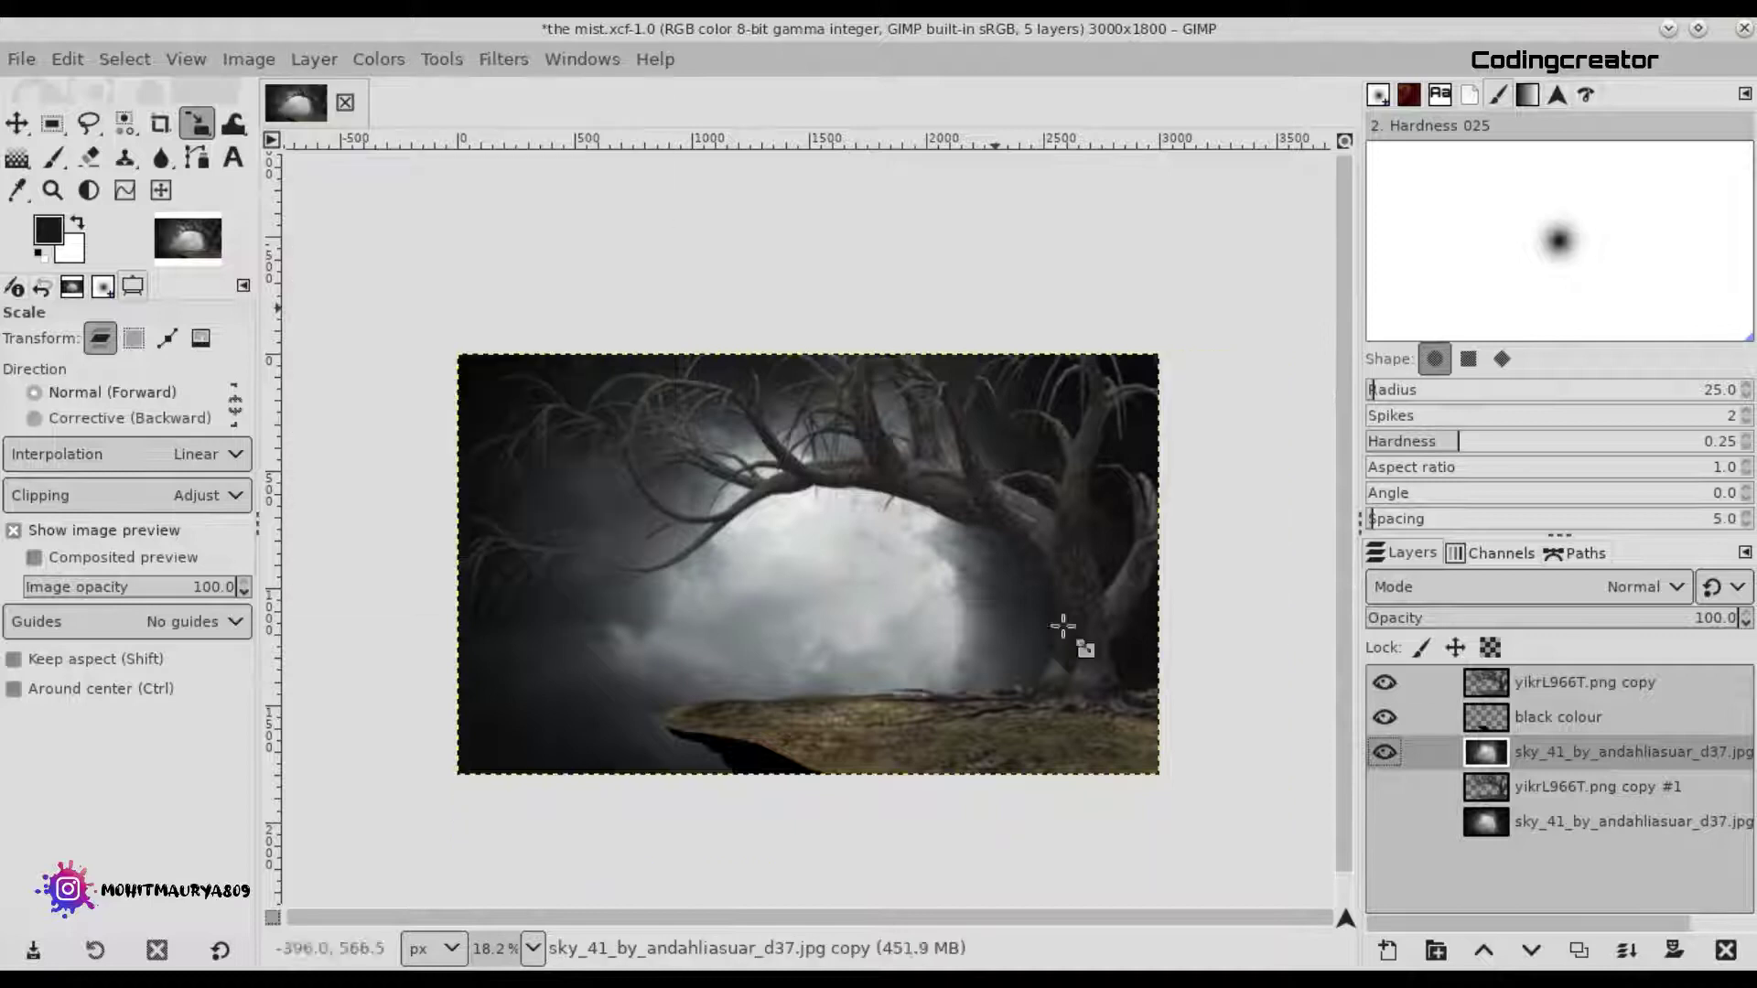
{"action": "left_click", "coordinate": [1596, 682]}
{"action": "left_click", "coordinate": [314, 58]}
{"action": "left_click", "coordinate": [385, 491]}
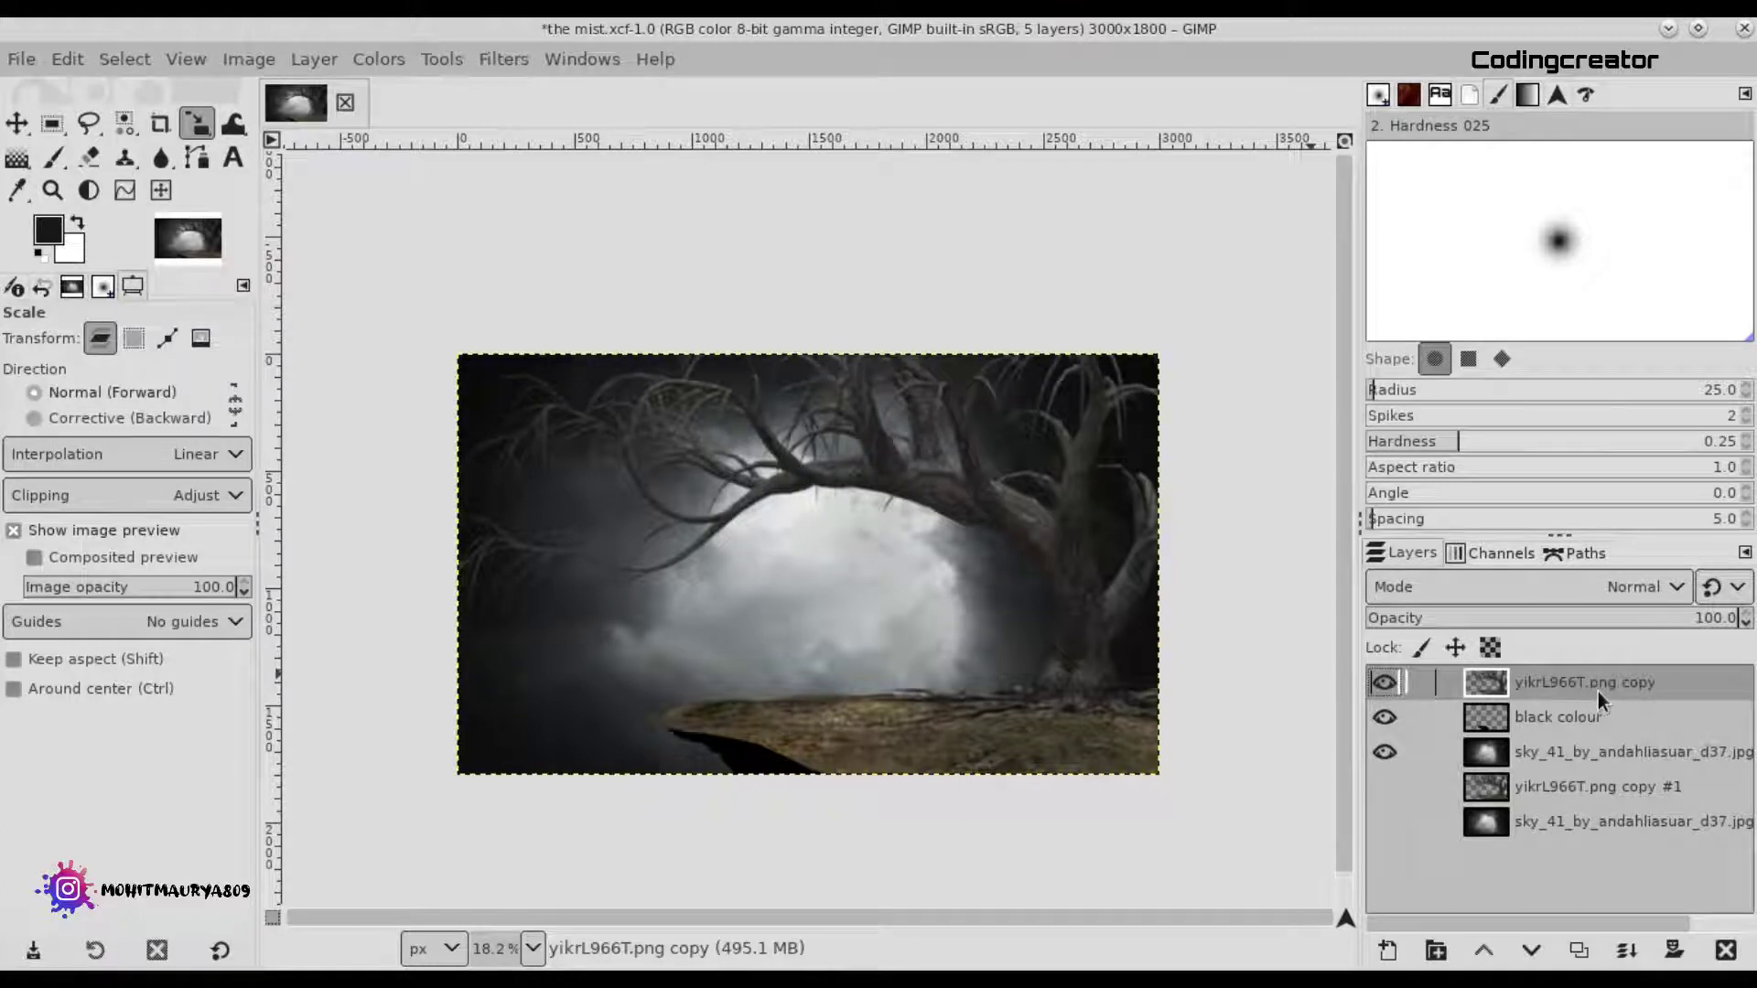
{"action": "key", "text": "plus"}
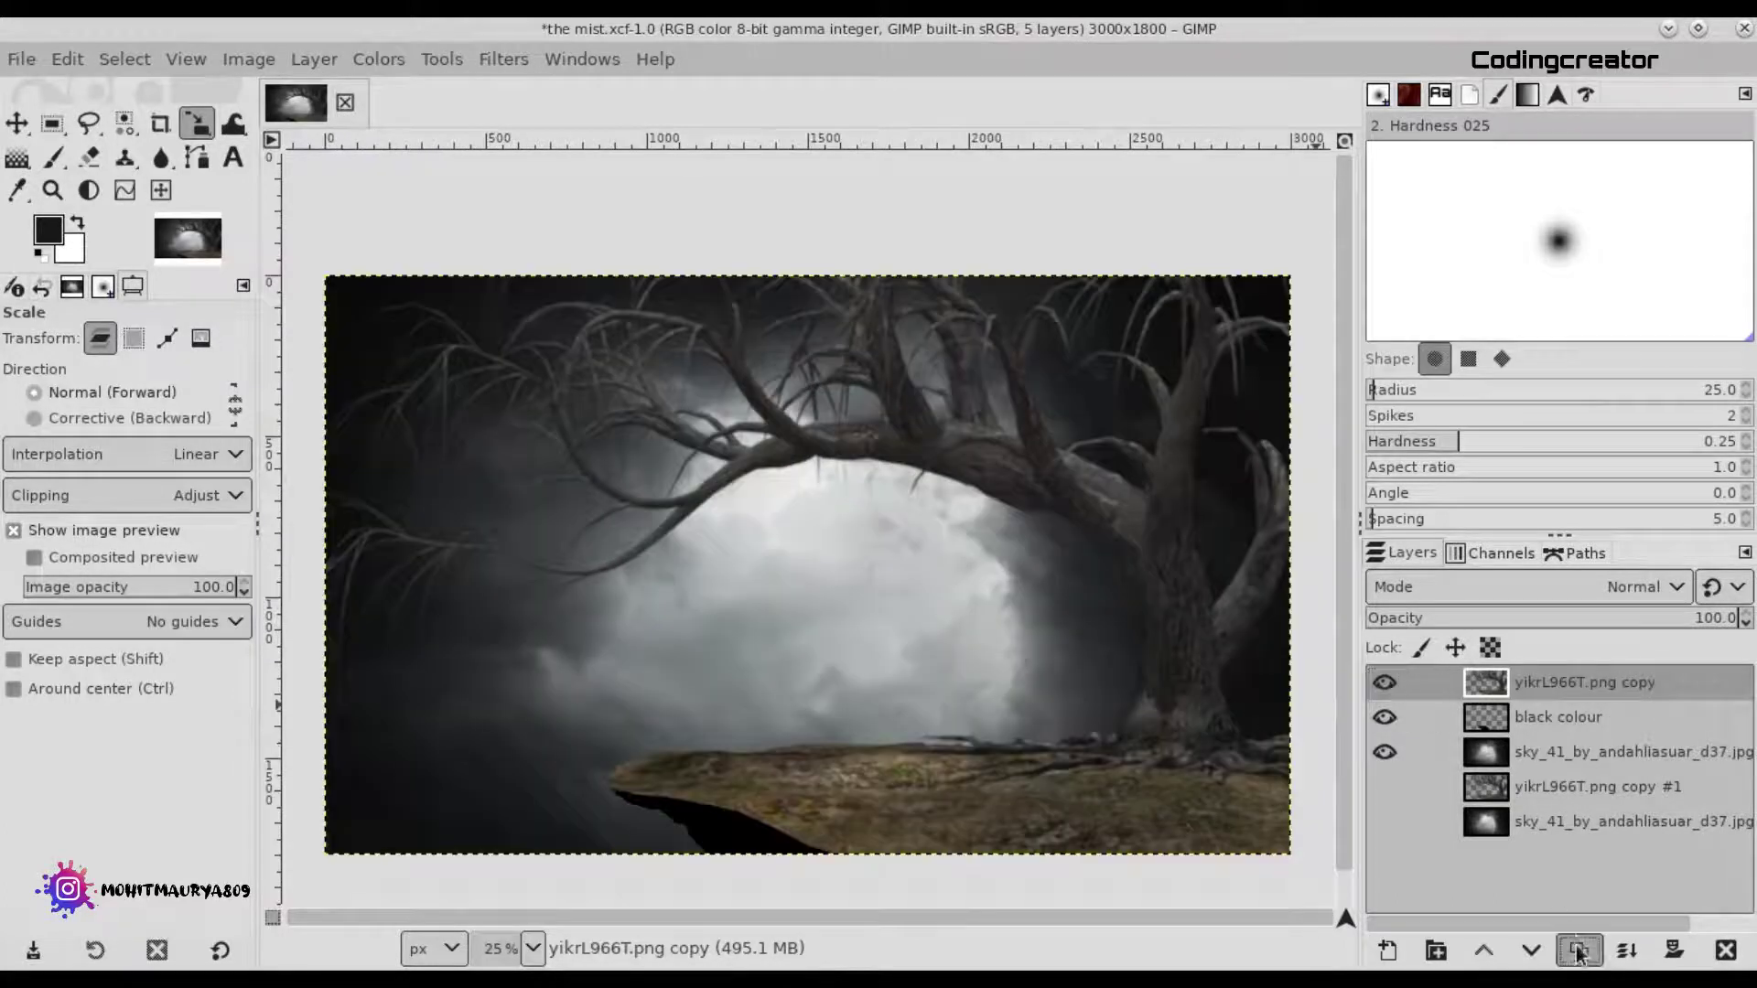
Duplicate the mist layer and darken it with Brightness-Contrast at -127 brightness.
{"action": "left_click", "coordinate": [1577, 952]}
{"action": "left_click", "coordinate": [368, 58]}
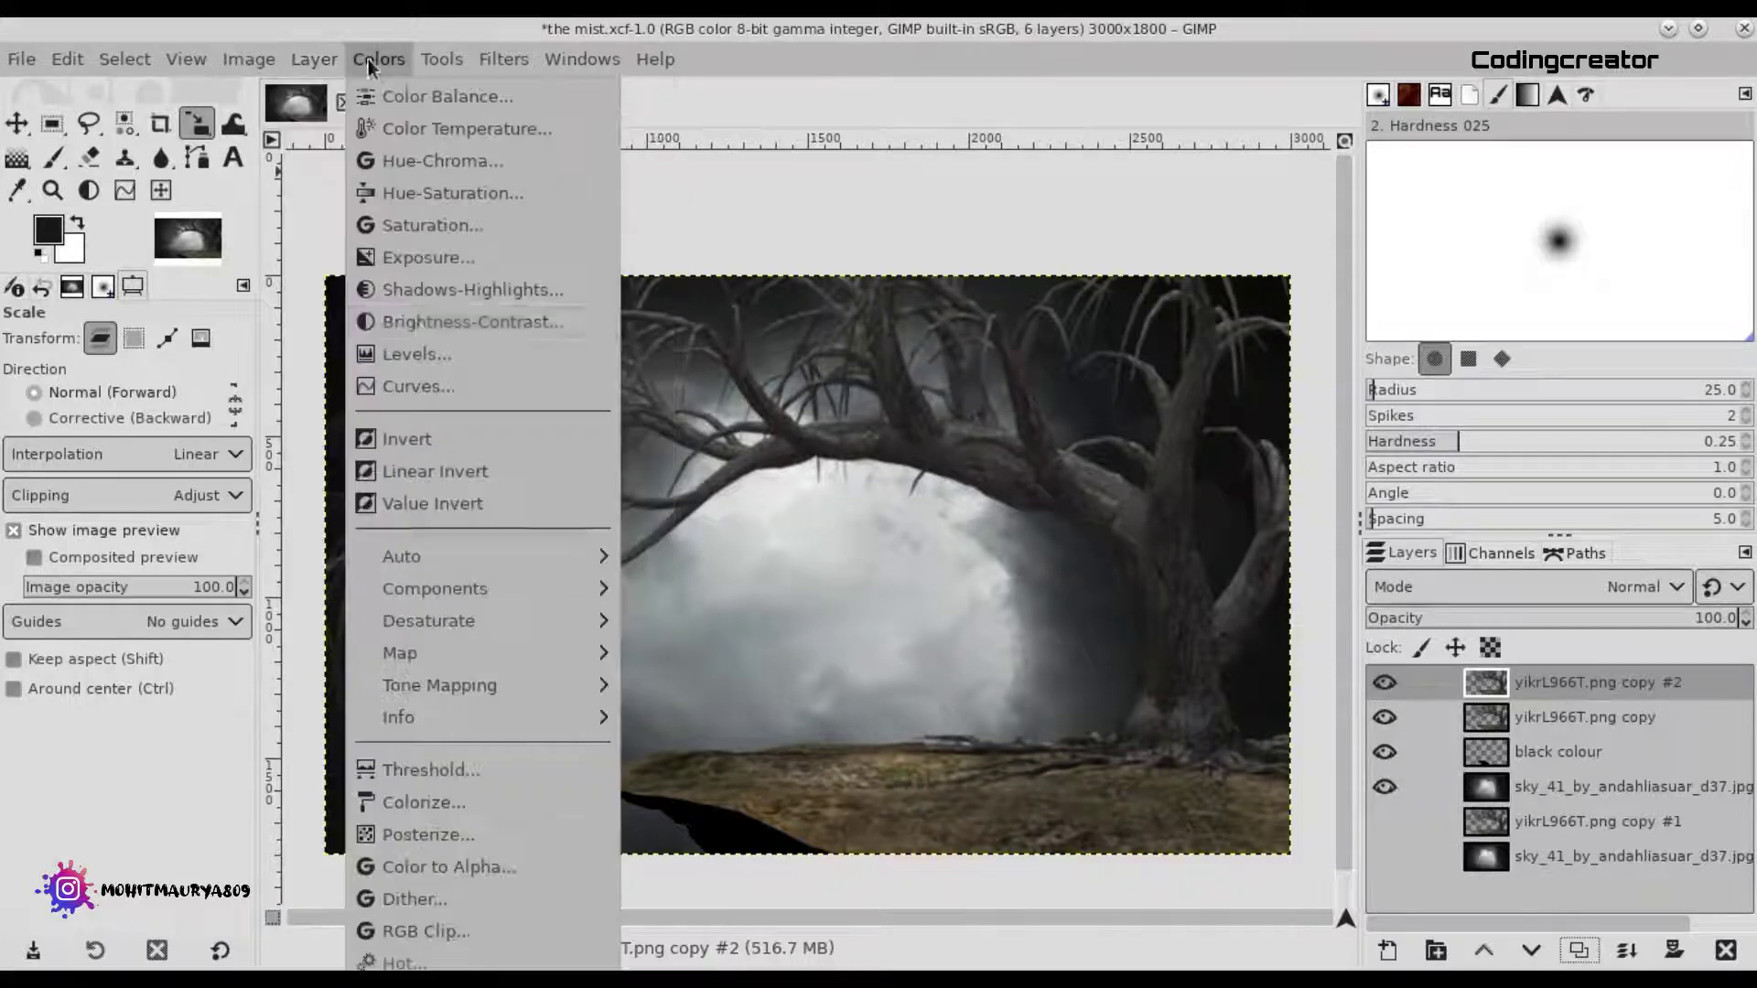
{"action": "left_click", "coordinate": [416, 320]}
{"action": "left_click_drag", "start_coordinate": [1487, 322], "coordinate": [1227, 326]}
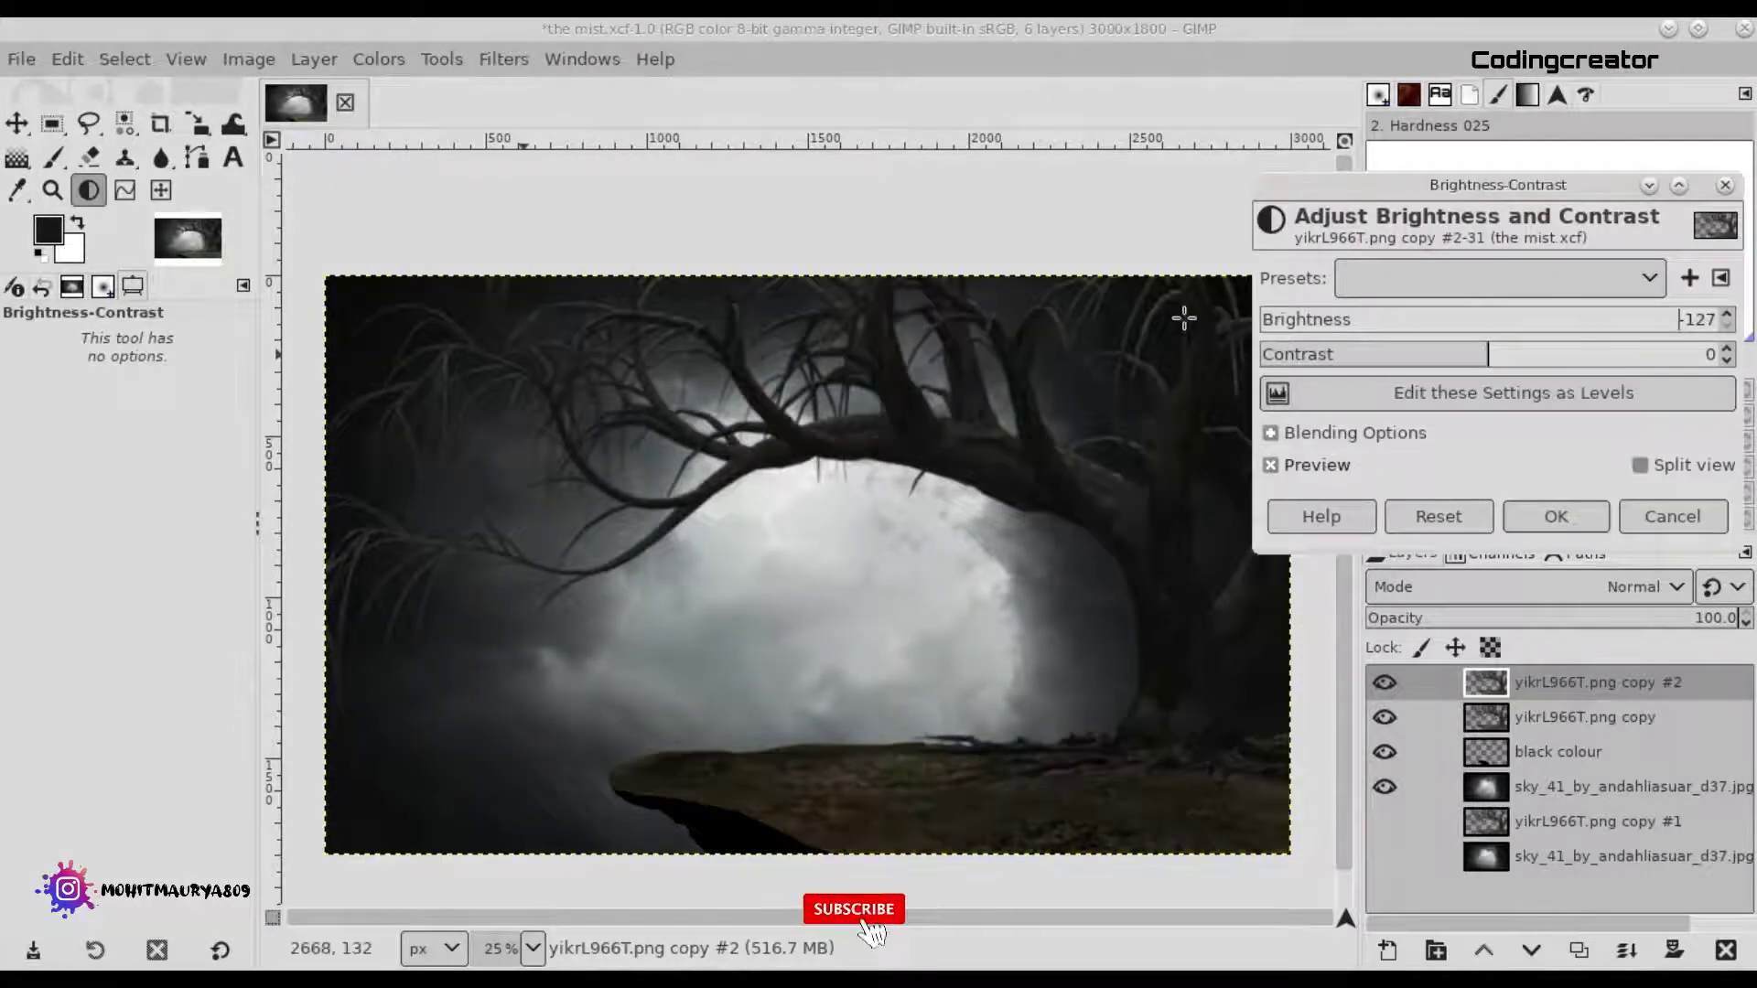
{"action": "left_click", "coordinate": [1555, 516]}
{"action": "left_click", "coordinate": [370, 61]}
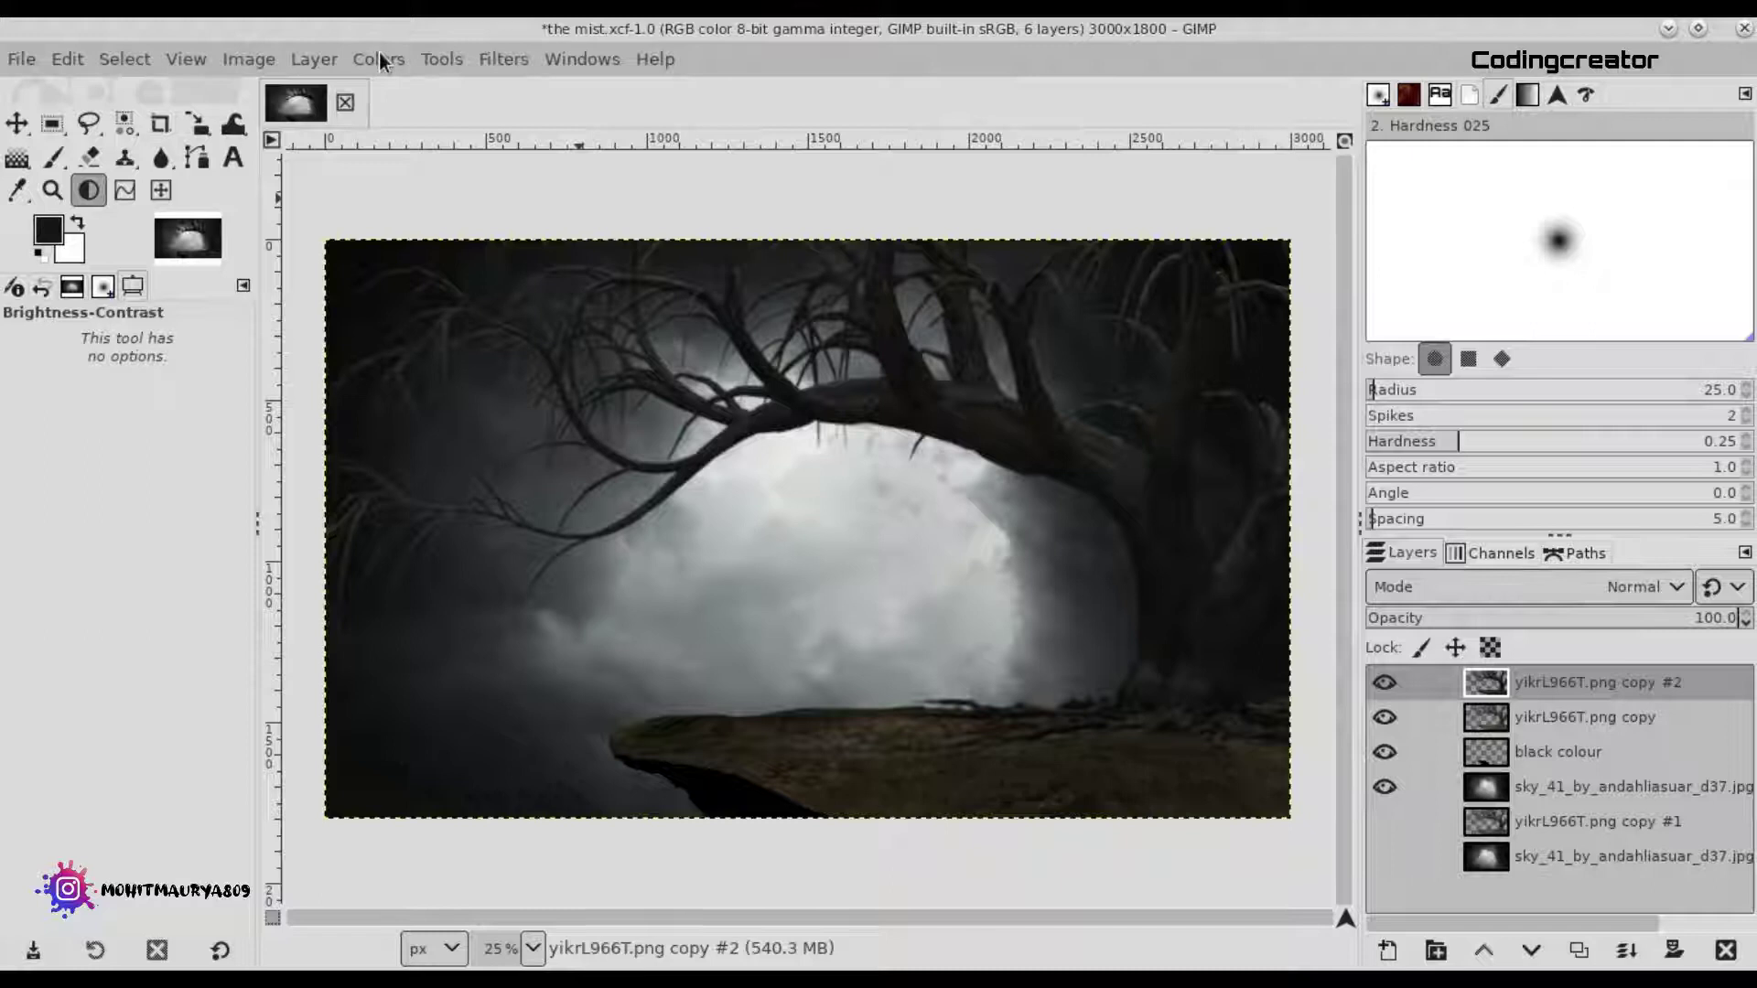
Add a white mask to the dark layer and softly paint black at 20.9 opacity near the trunk.
{"action": "left_click", "coordinate": [1578, 949]}
{"action": "left_click", "coordinate": [1726, 949]}
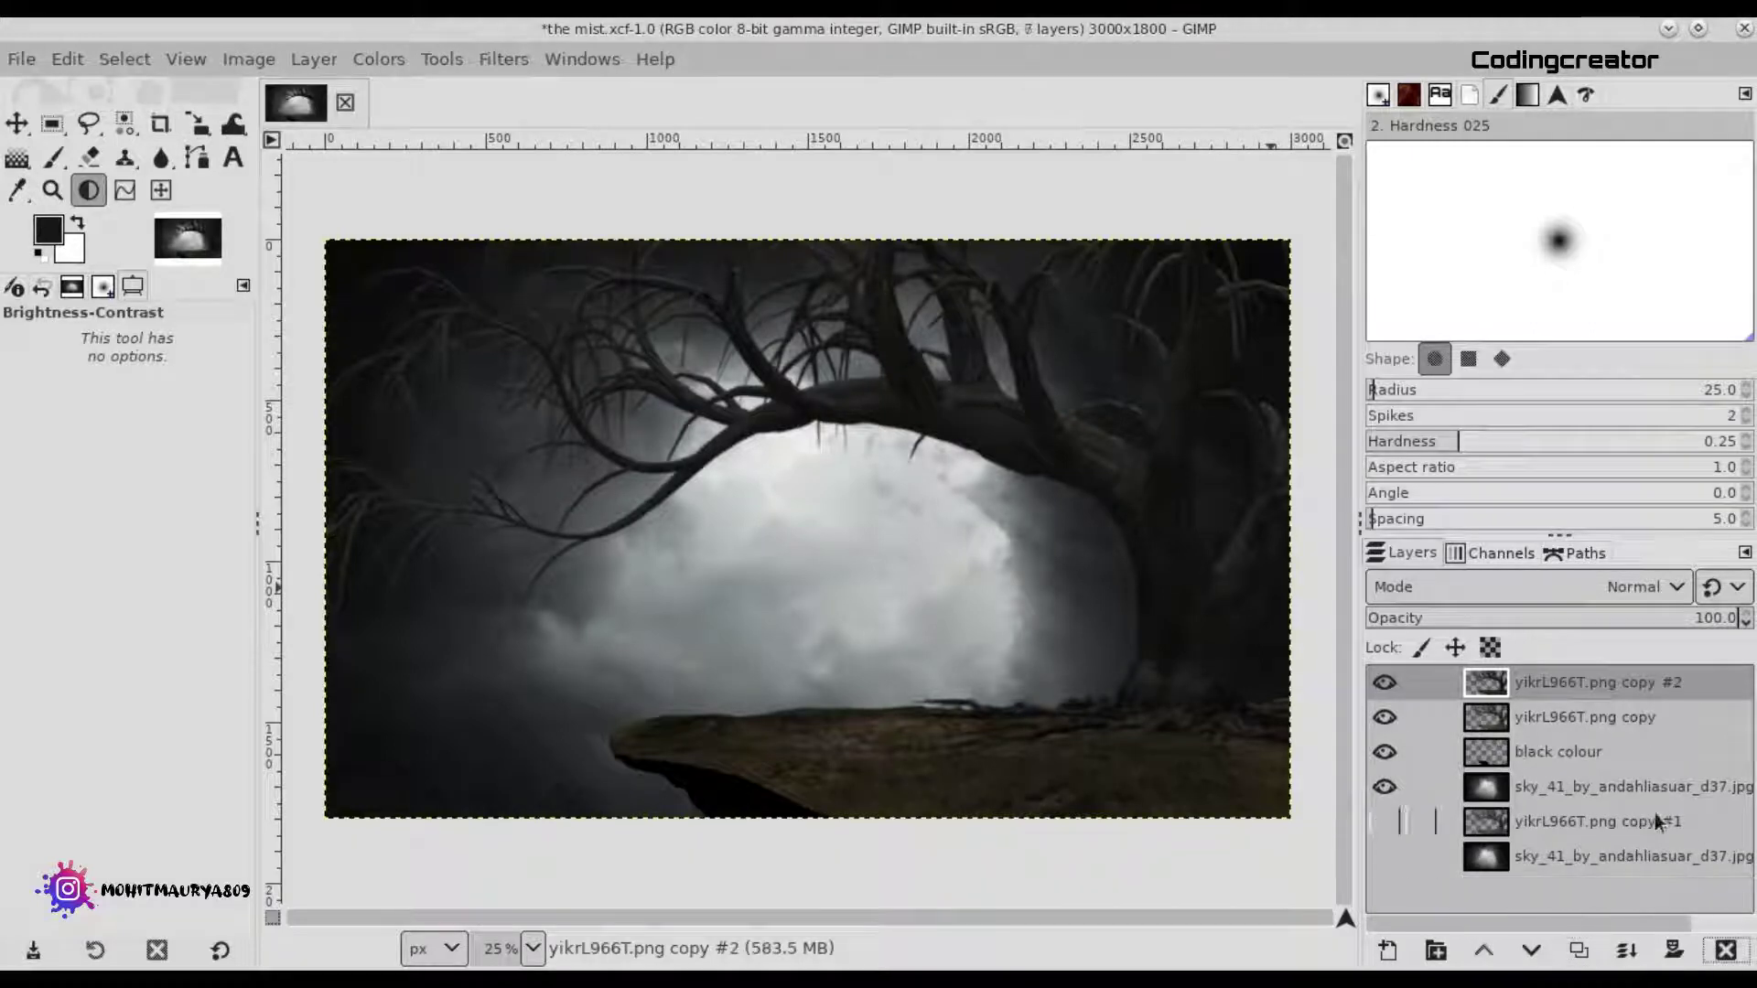
{"action": "left_click", "coordinate": [1570, 933]}
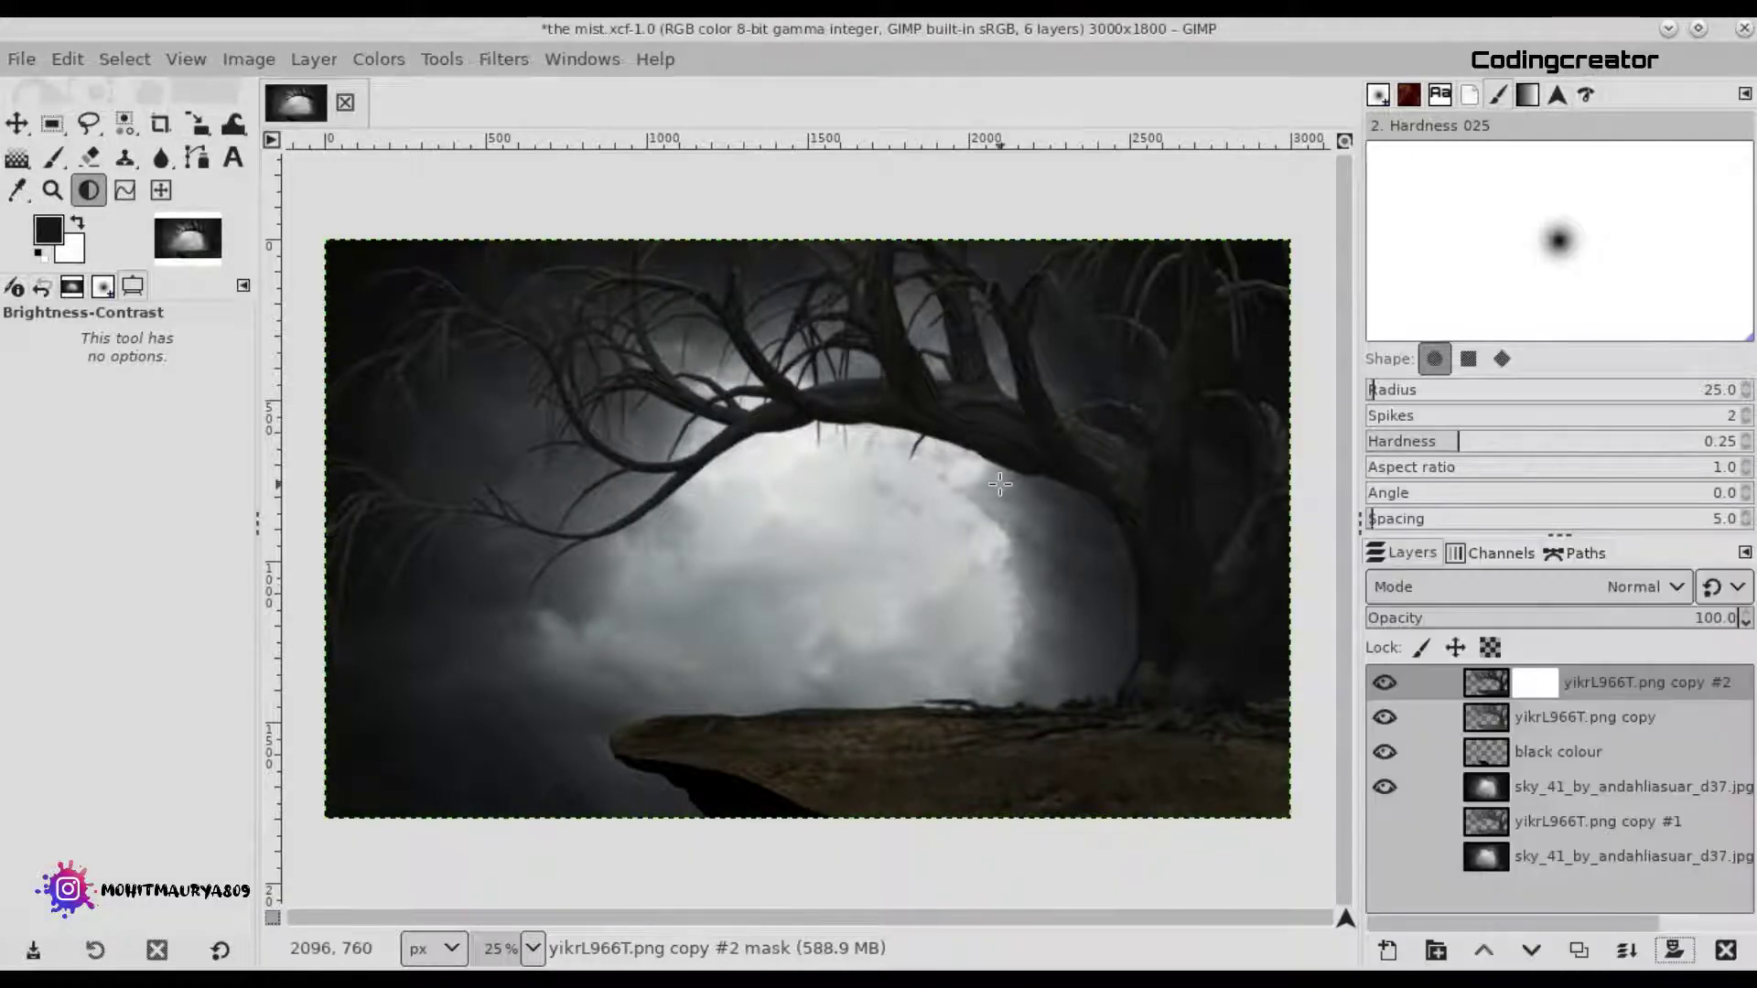
{"action": "left_click", "coordinate": [57, 163]}
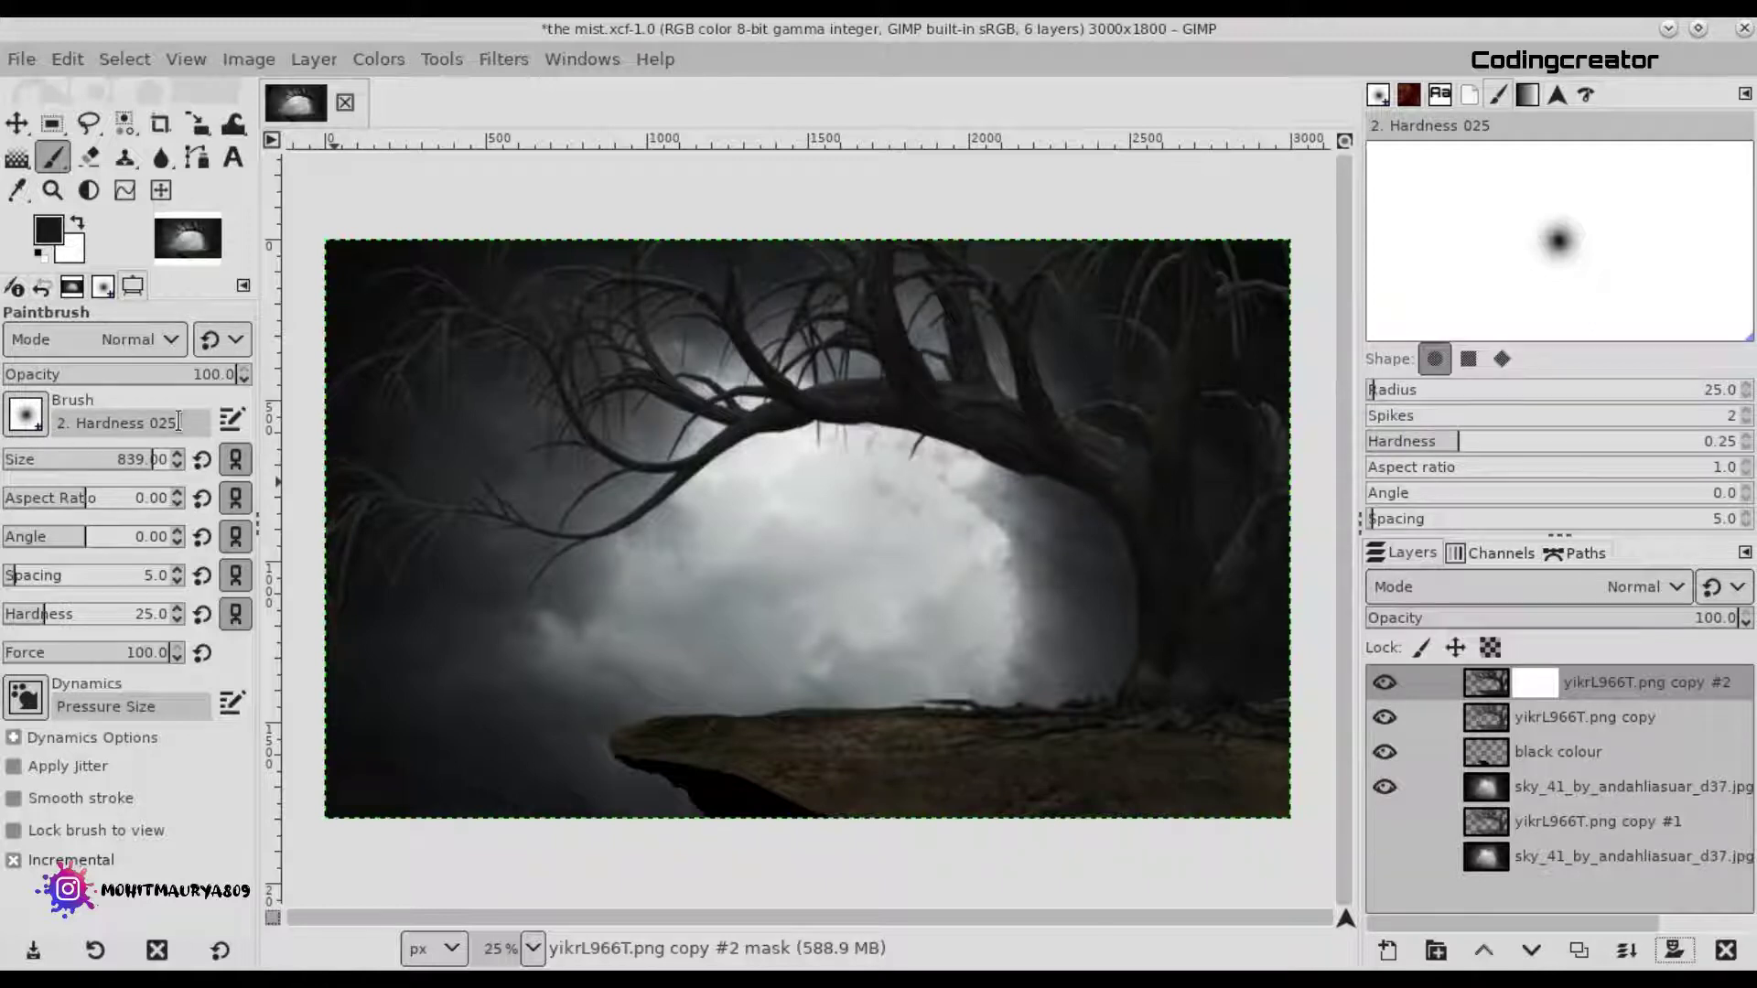
{"action": "left_click", "coordinate": [868, 508]}
{"action": "mouse_move", "coordinate": [869, 508]}
{"action": "left_mouse_down"}
{"action": "mouse_move", "coordinate": [1041, 588]}
{"action": "mouse_move", "coordinate": [880, 648]}
{"action": "mouse_move", "coordinate": [744, 647]}
{"action": "left_mouse_up"}
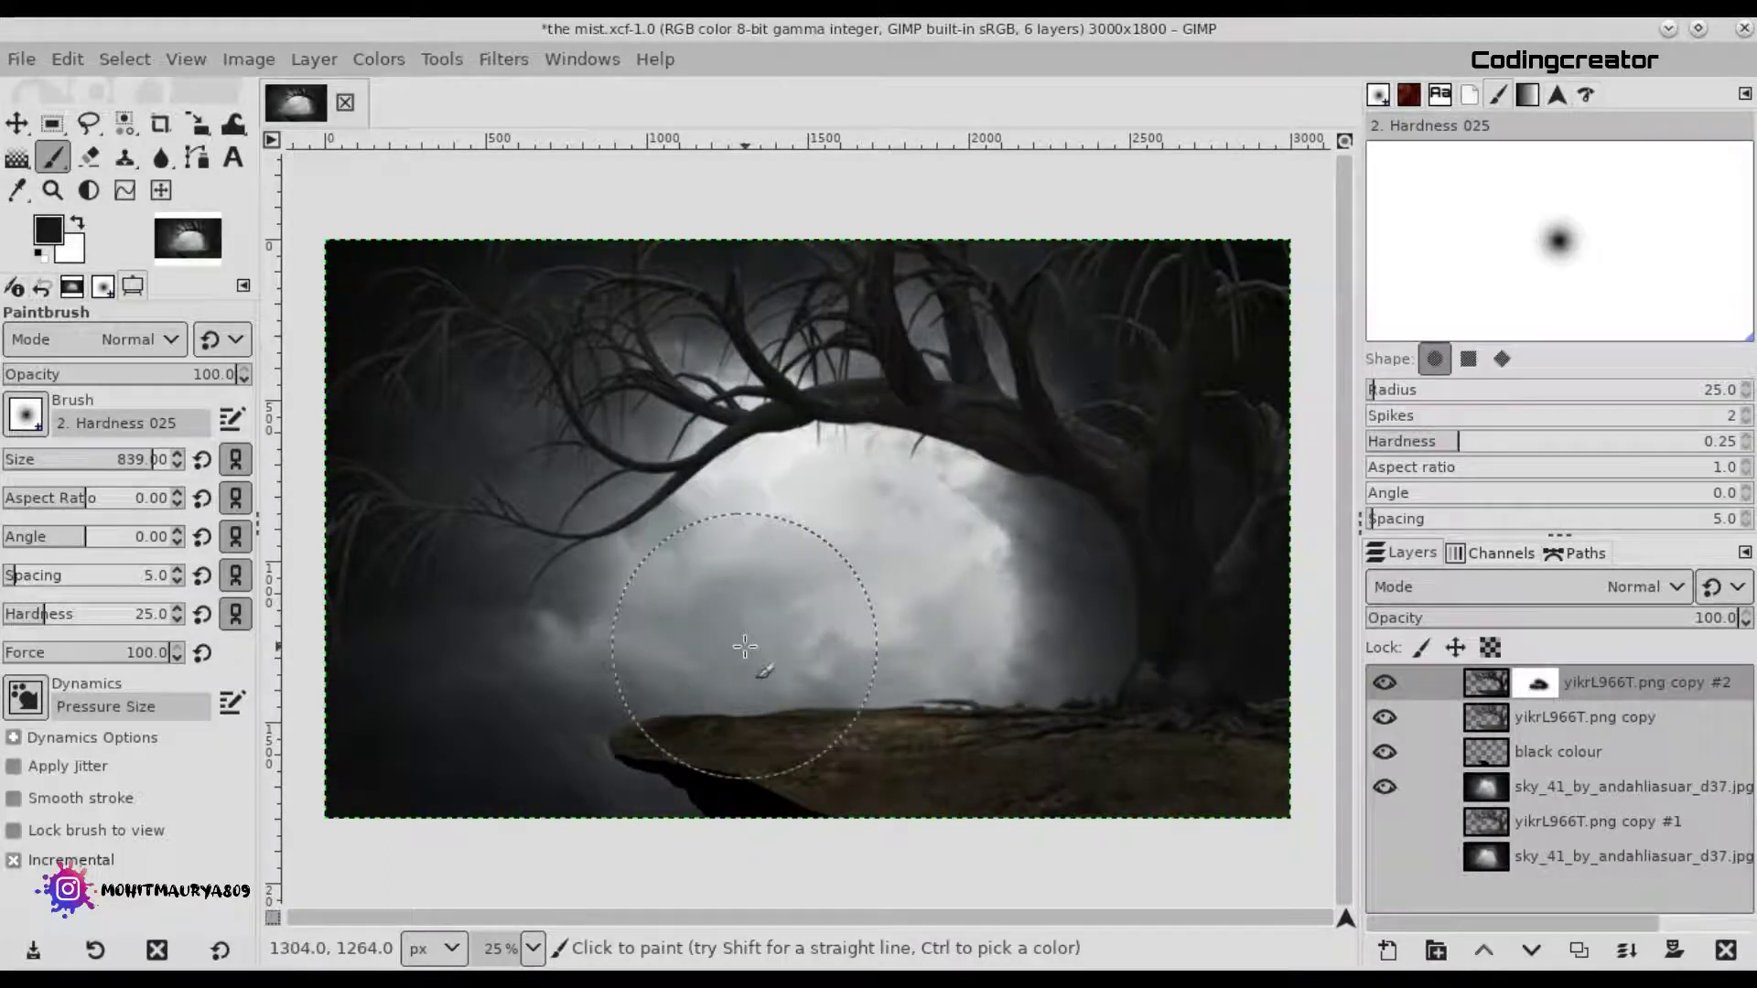
{"action": "left_click", "coordinate": [52, 371]}
{"action": "mouse_move", "coordinate": [939, 670]}
{"action": "left_mouse_down"}
{"action": "mouse_move", "coordinate": [1034, 675]}
{"action": "mouse_move", "coordinate": [843, 705]}
{"action": "mouse_move", "coordinate": [823, 536]}
{"action": "mouse_move", "coordinate": [750, 535]}
{"action": "mouse_move", "coordinate": [753, 495]}
{"action": "left_mouse_up"}
{"action": "mouse_move", "coordinate": [866, 471]}
{"action": "left_mouse_down"}
{"action": "mouse_move", "coordinate": [969, 478]}
{"action": "mouse_move", "coordinate": [1067, 549]}
{"action": "mouse_move", "coordinate": [1075, 616]}
{"action": "mouse_move", "coordinate": [1063, 530]}
{"action": "mouse_move", "coordinate": [980, 451]}
{"action": "mouse_move", "coordinate": [921, 412]}
{"action": "mouse_move", "coordinate": [1074, 634]}
{"action": "left_mouse_up"}
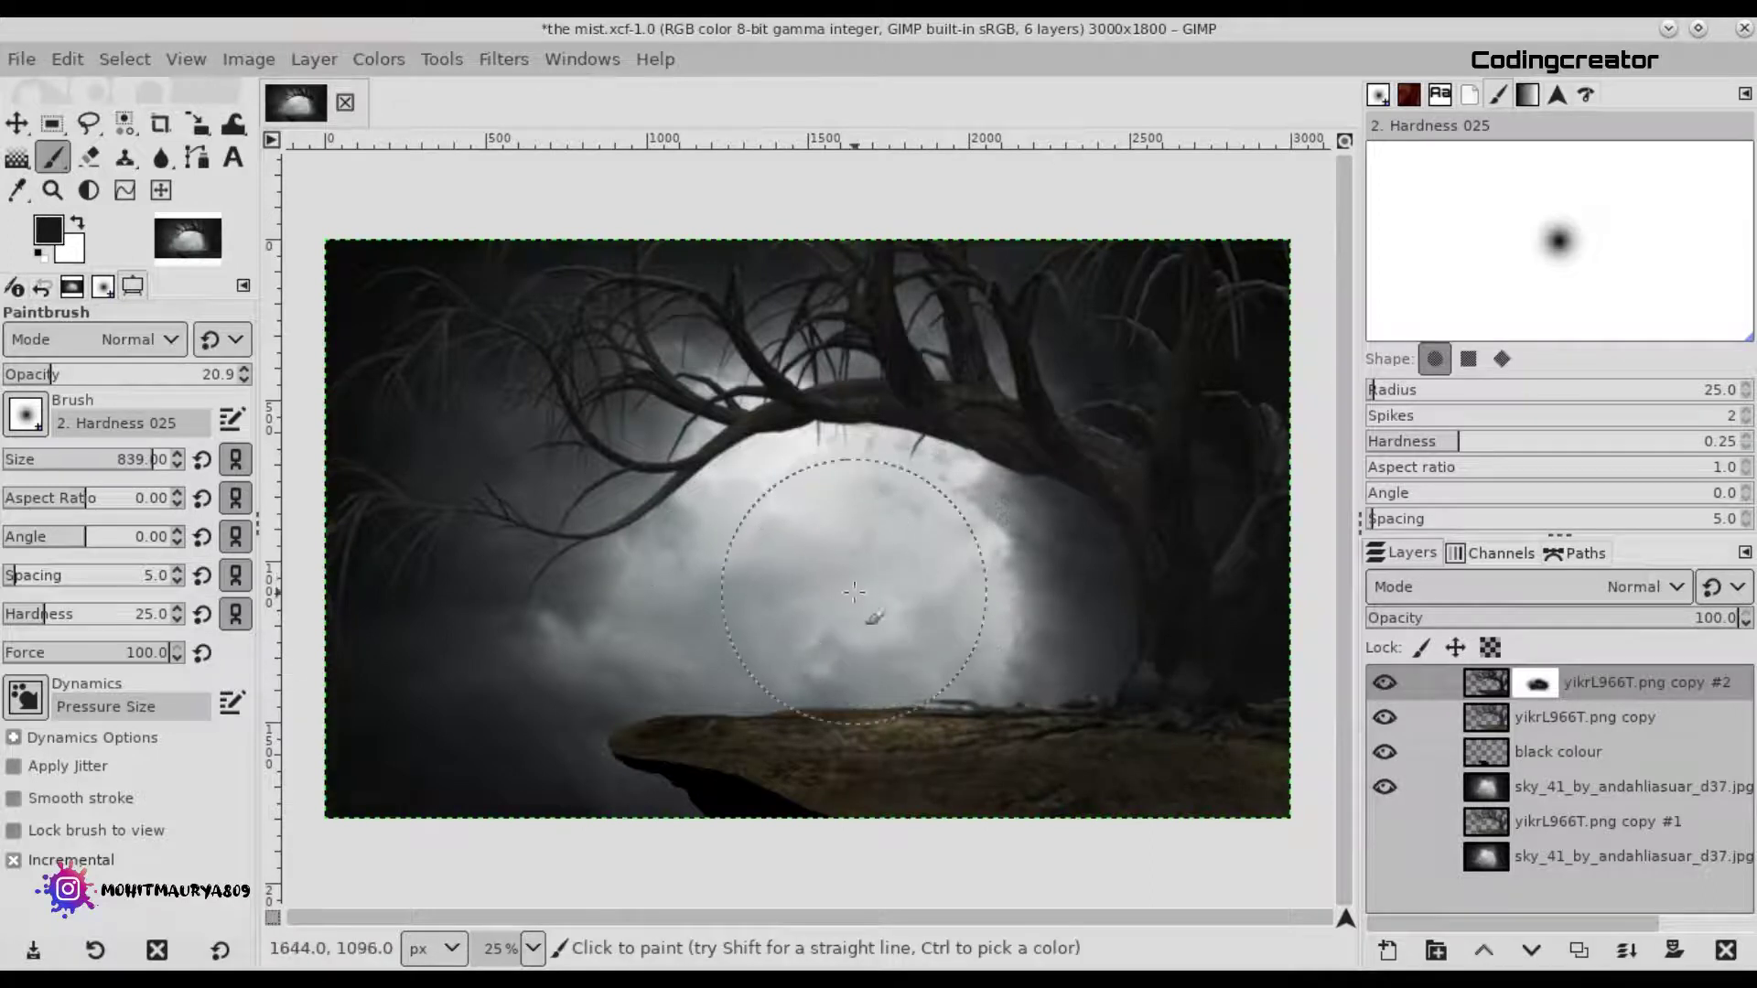
Compare layer visibility and paint more mask over the mist above the rock and right trunk.
{"action": "left_click", "coordinate": [1384, 682]}
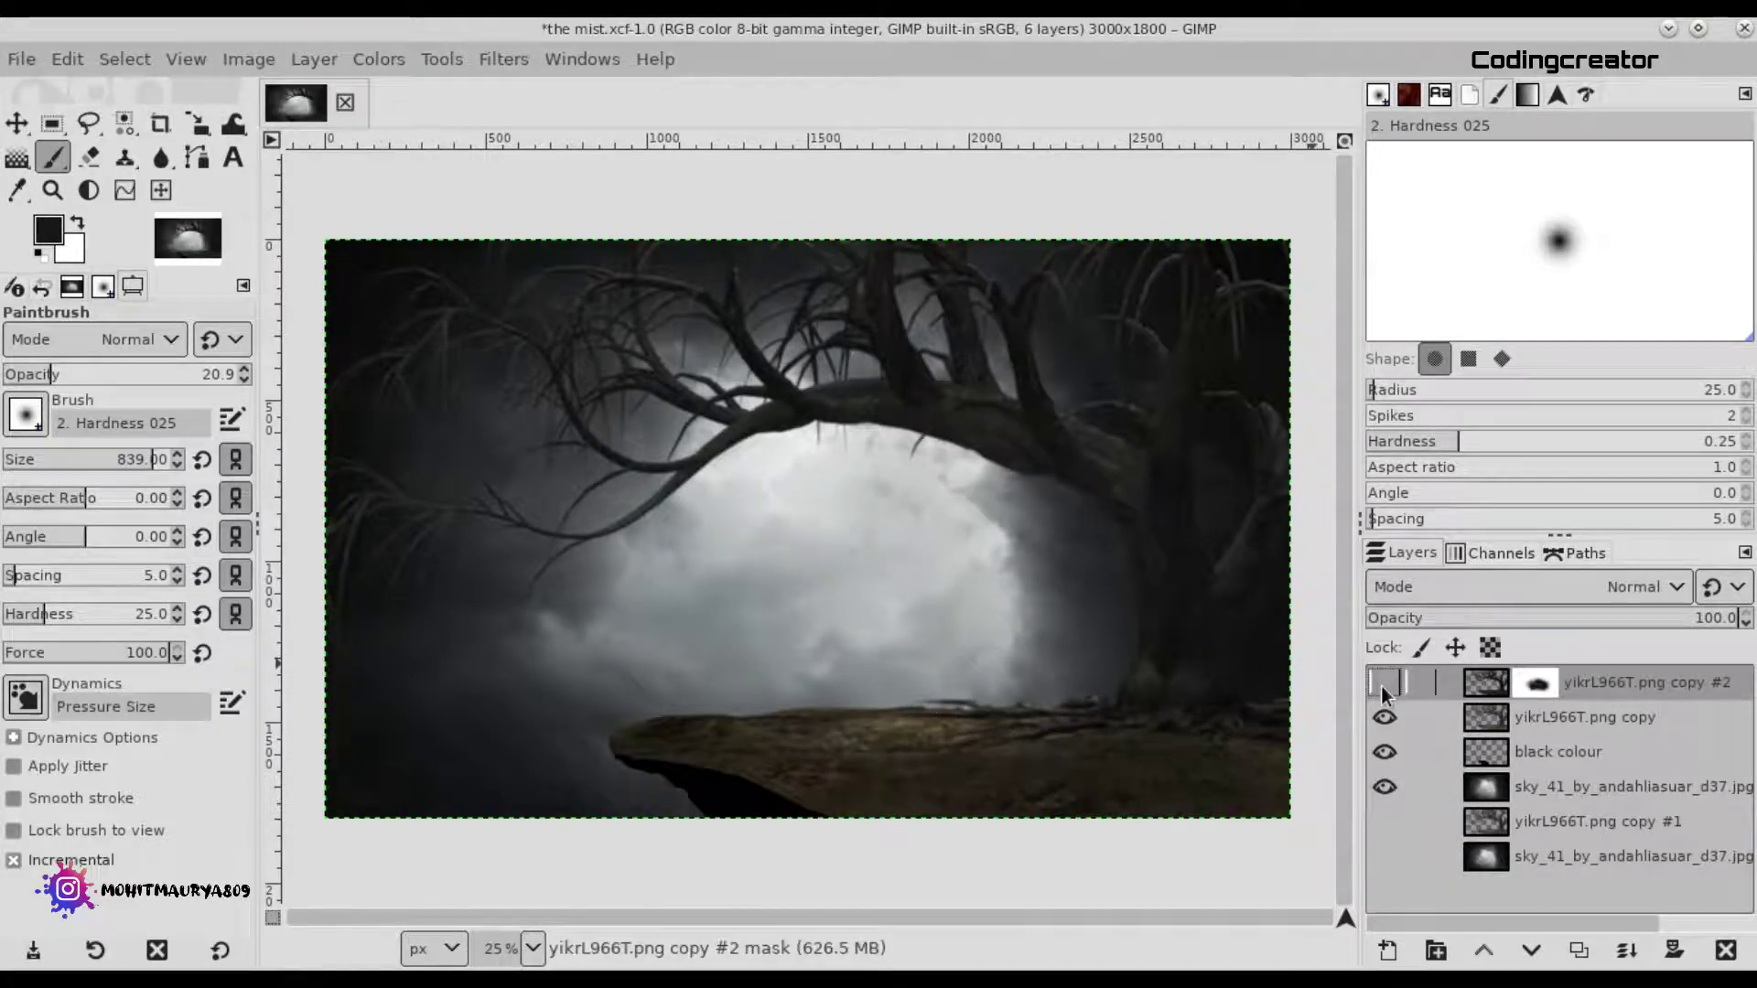
{"action": "left_click", "coordinate": [1383, 717]}
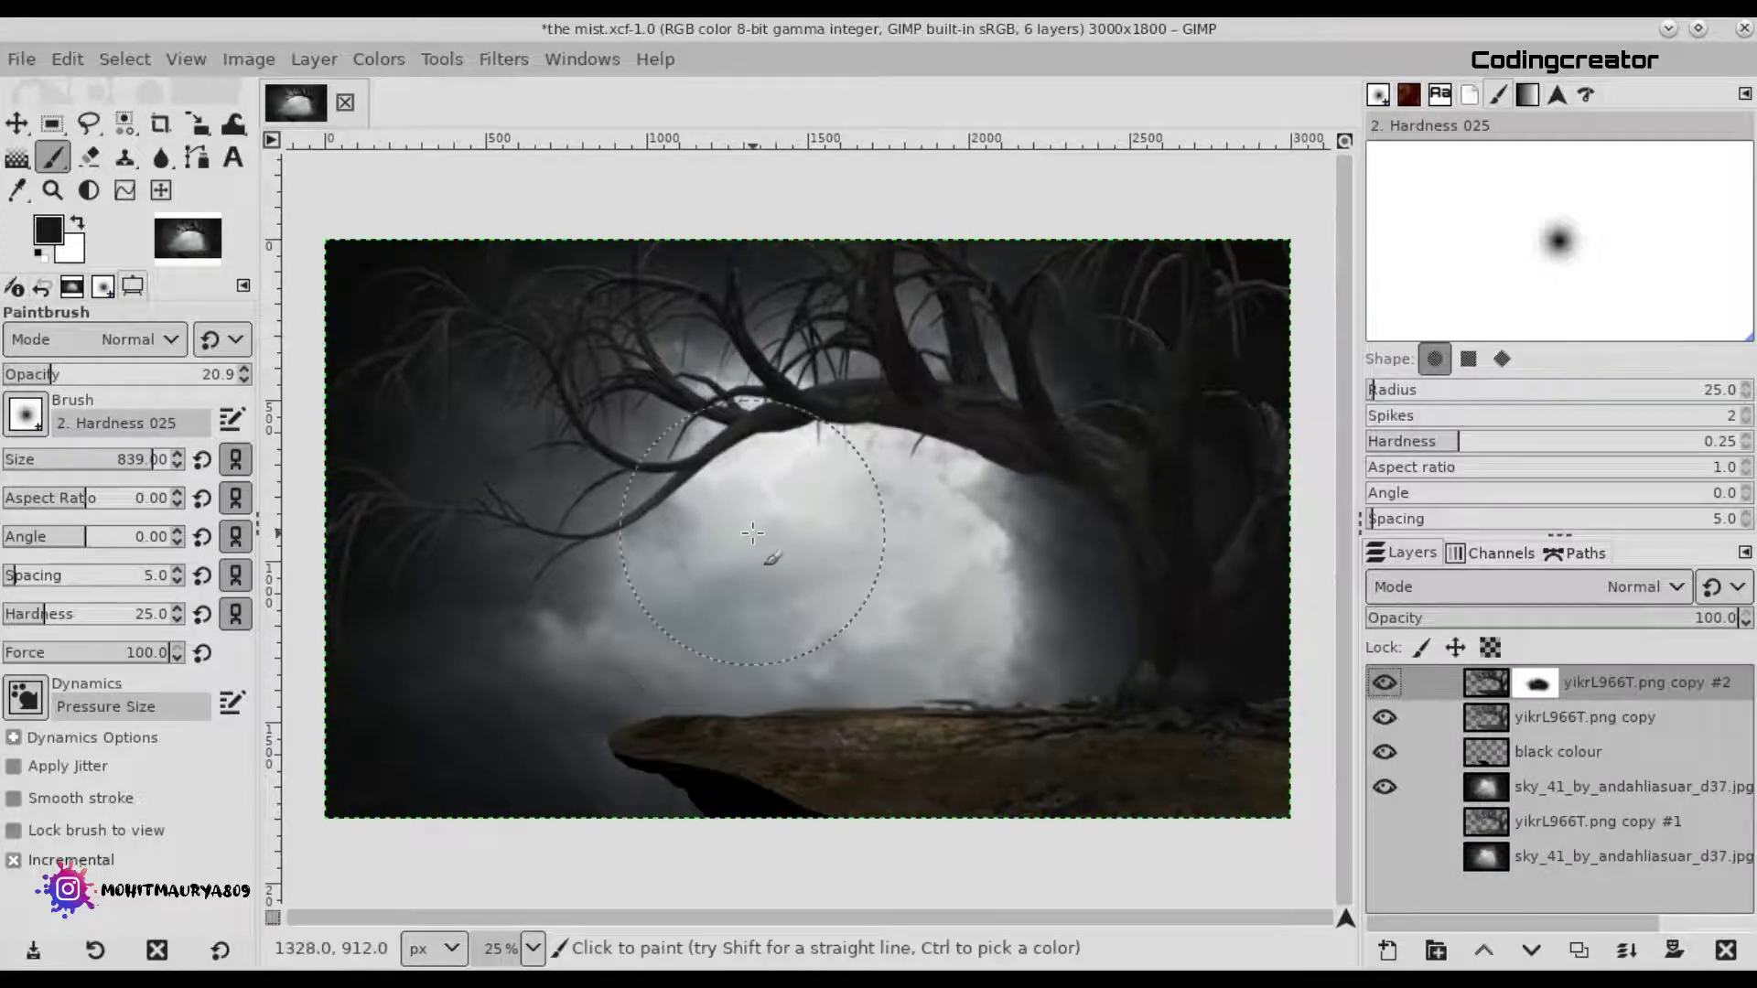
{"action": "mouse_move", "coordinate": [978, 665]}
{"action": "left_mouse_down"}
{"action": "mouse_move", "coordinate": [844, 647]}
{"action": "mouse_move", "coordinate": [922, 588]}
{"action": "mouse_move", "coordinate": [923, 628]}
{"action": "mouse_move", "coordinate": [1033, 573]}
{"action": "mouse_move", "coordinate": [953, 549]}
{"action": "mouse_move", "coordinate": [922, 491]}
{"action": "mouse_move", "coordinate": [978, 523]}
{"action": "left_mouse_up"}
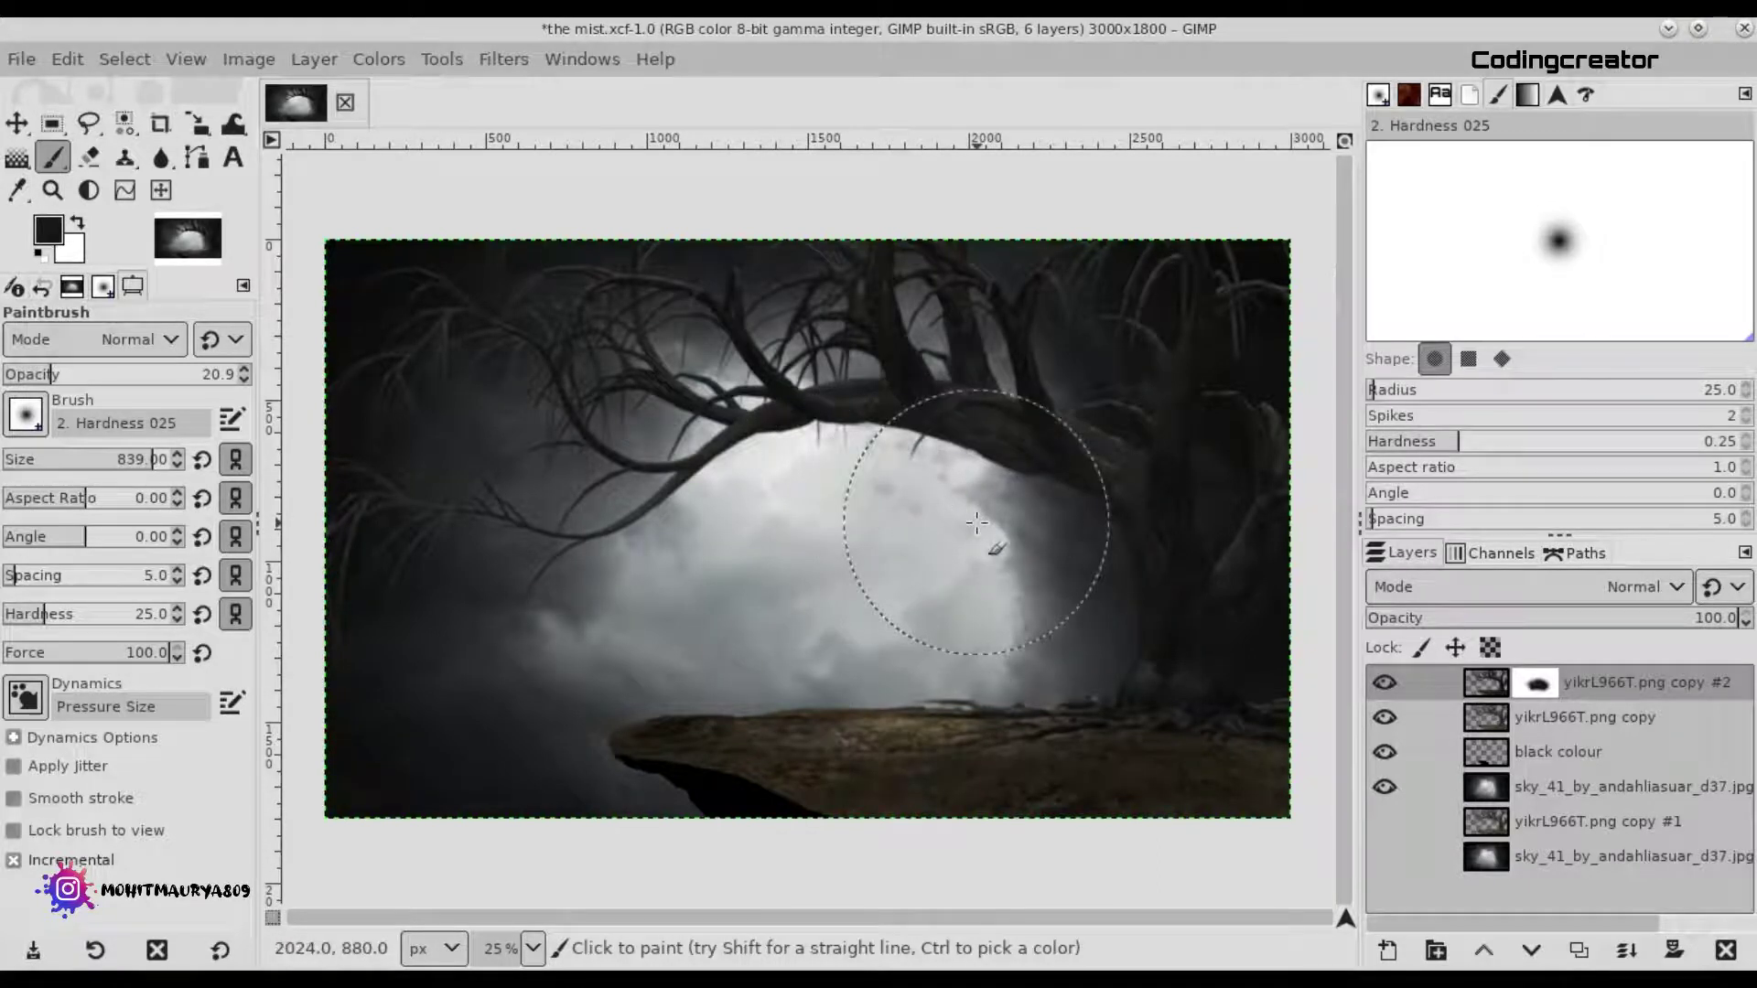
{"action": "left_click", "coordinate": [1399, 684]}
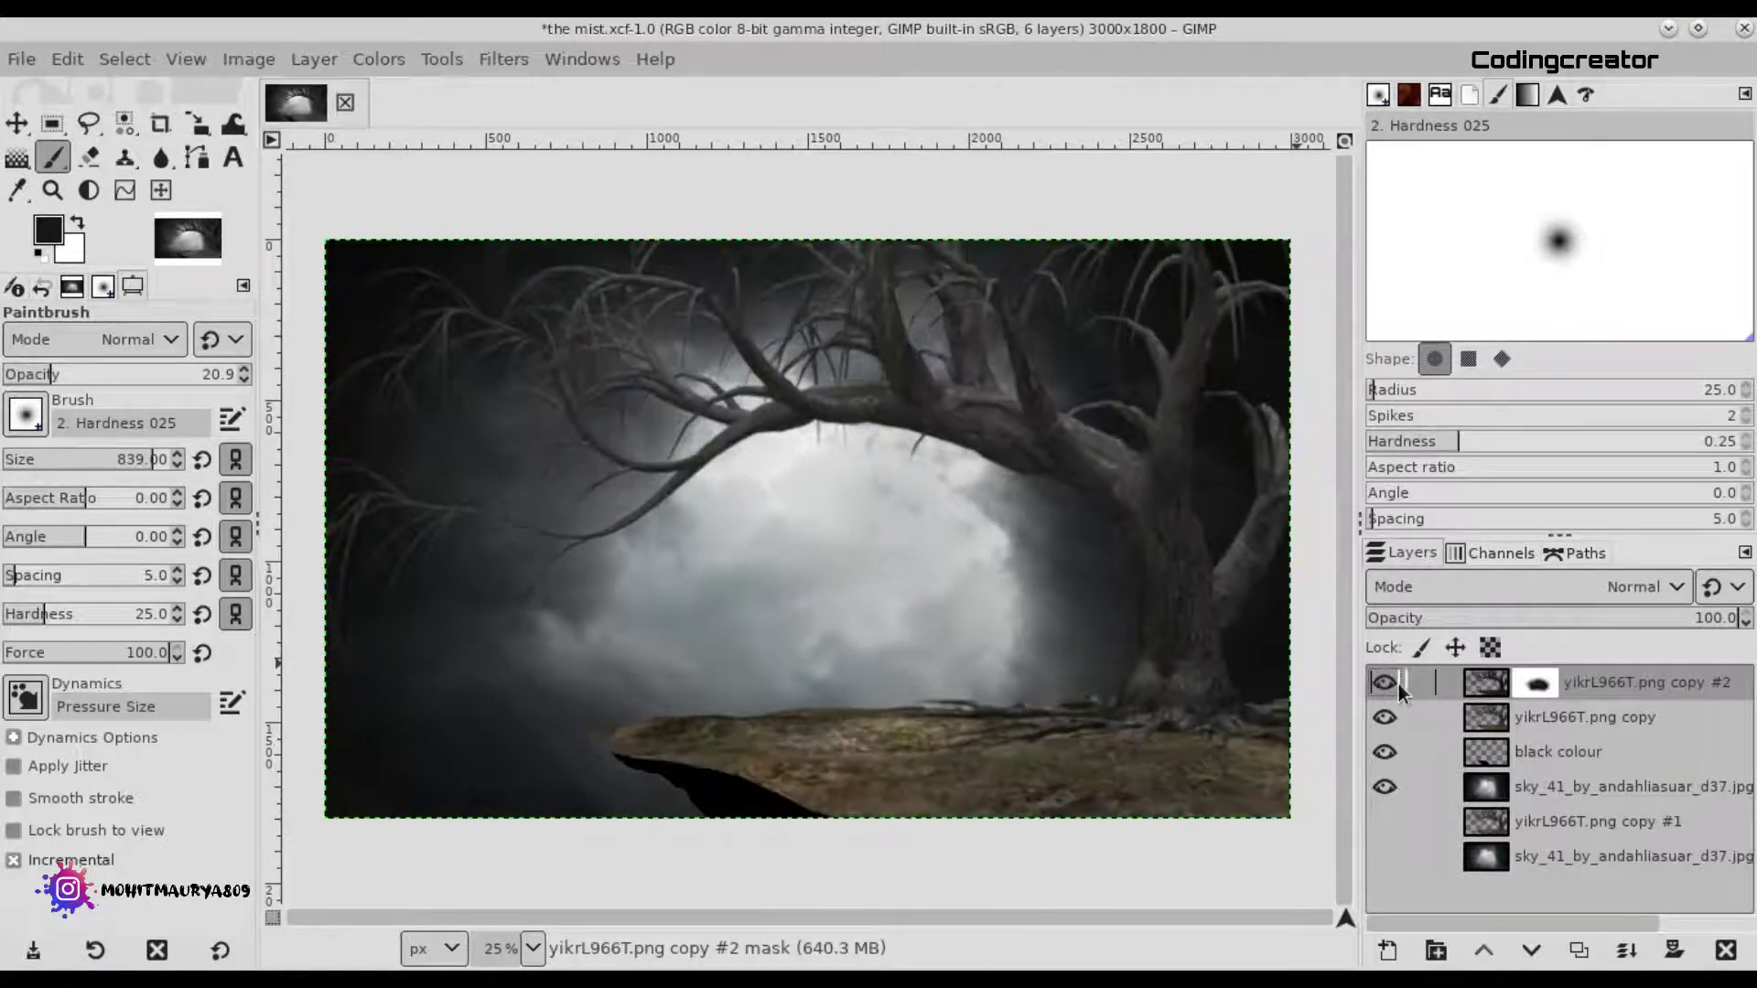
{"action": "left_click", "coordinate": [1391, 717]}
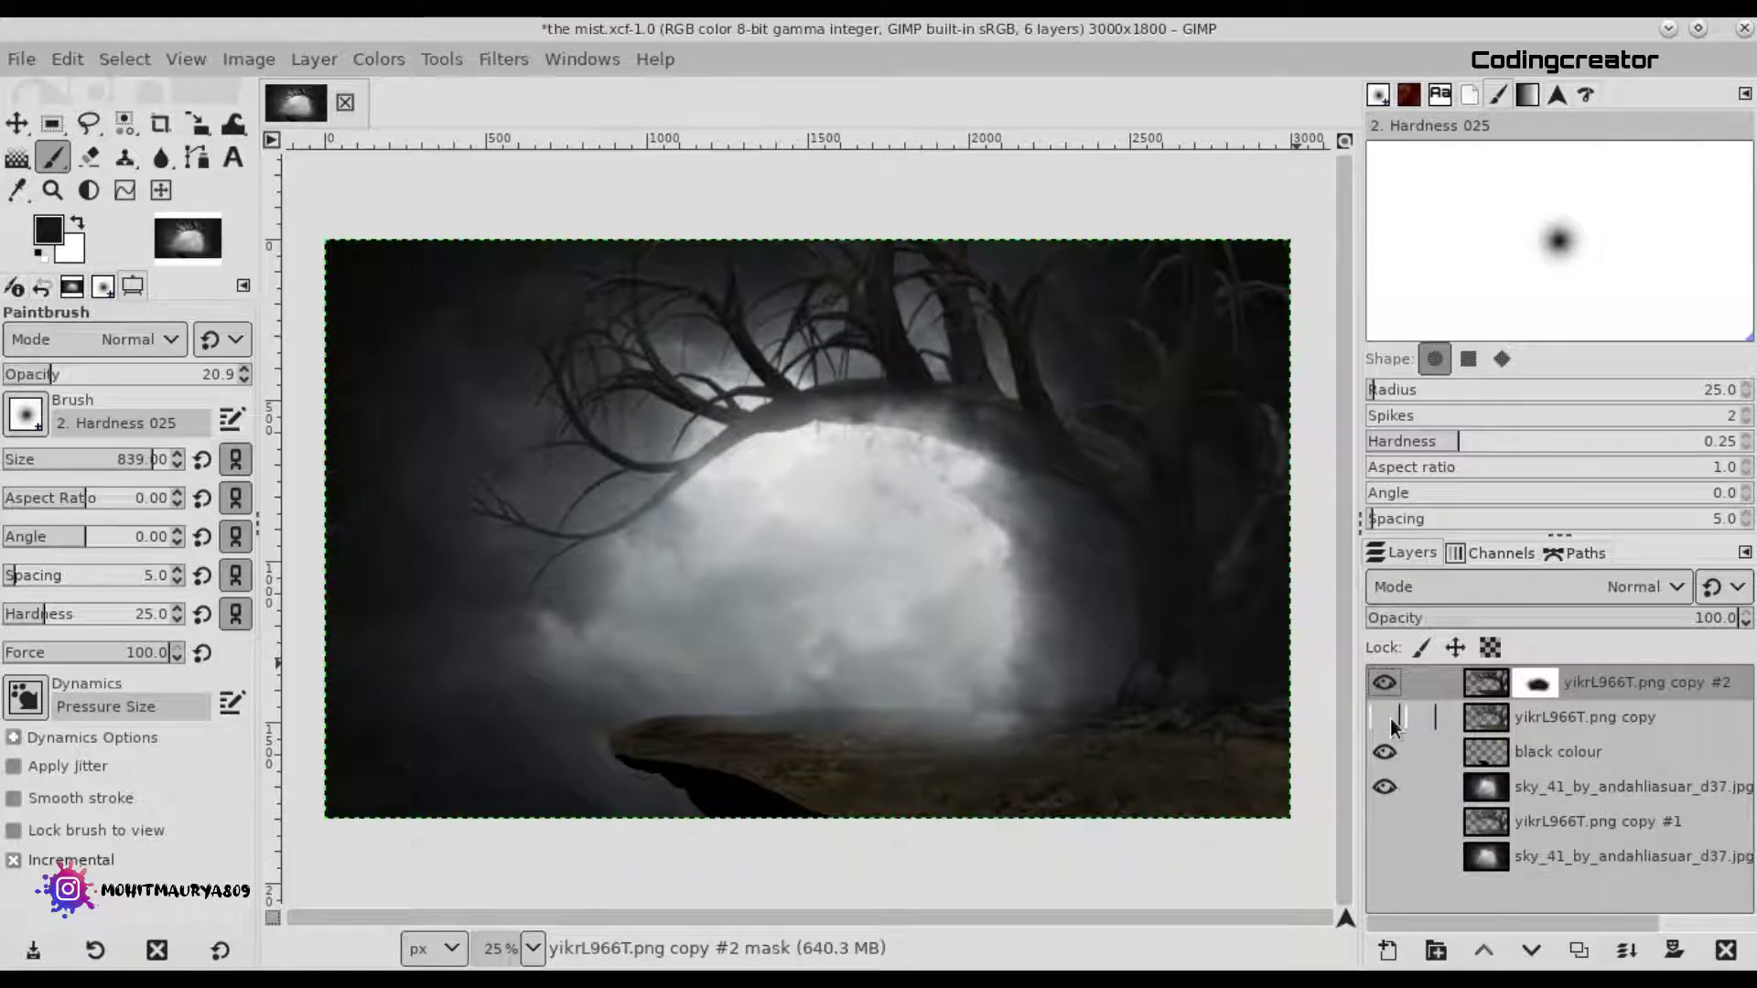
{"action": "left_click", "coordinate": [1391, 718]}
{"action": "left_click", "coordinate": [1488, 745]}
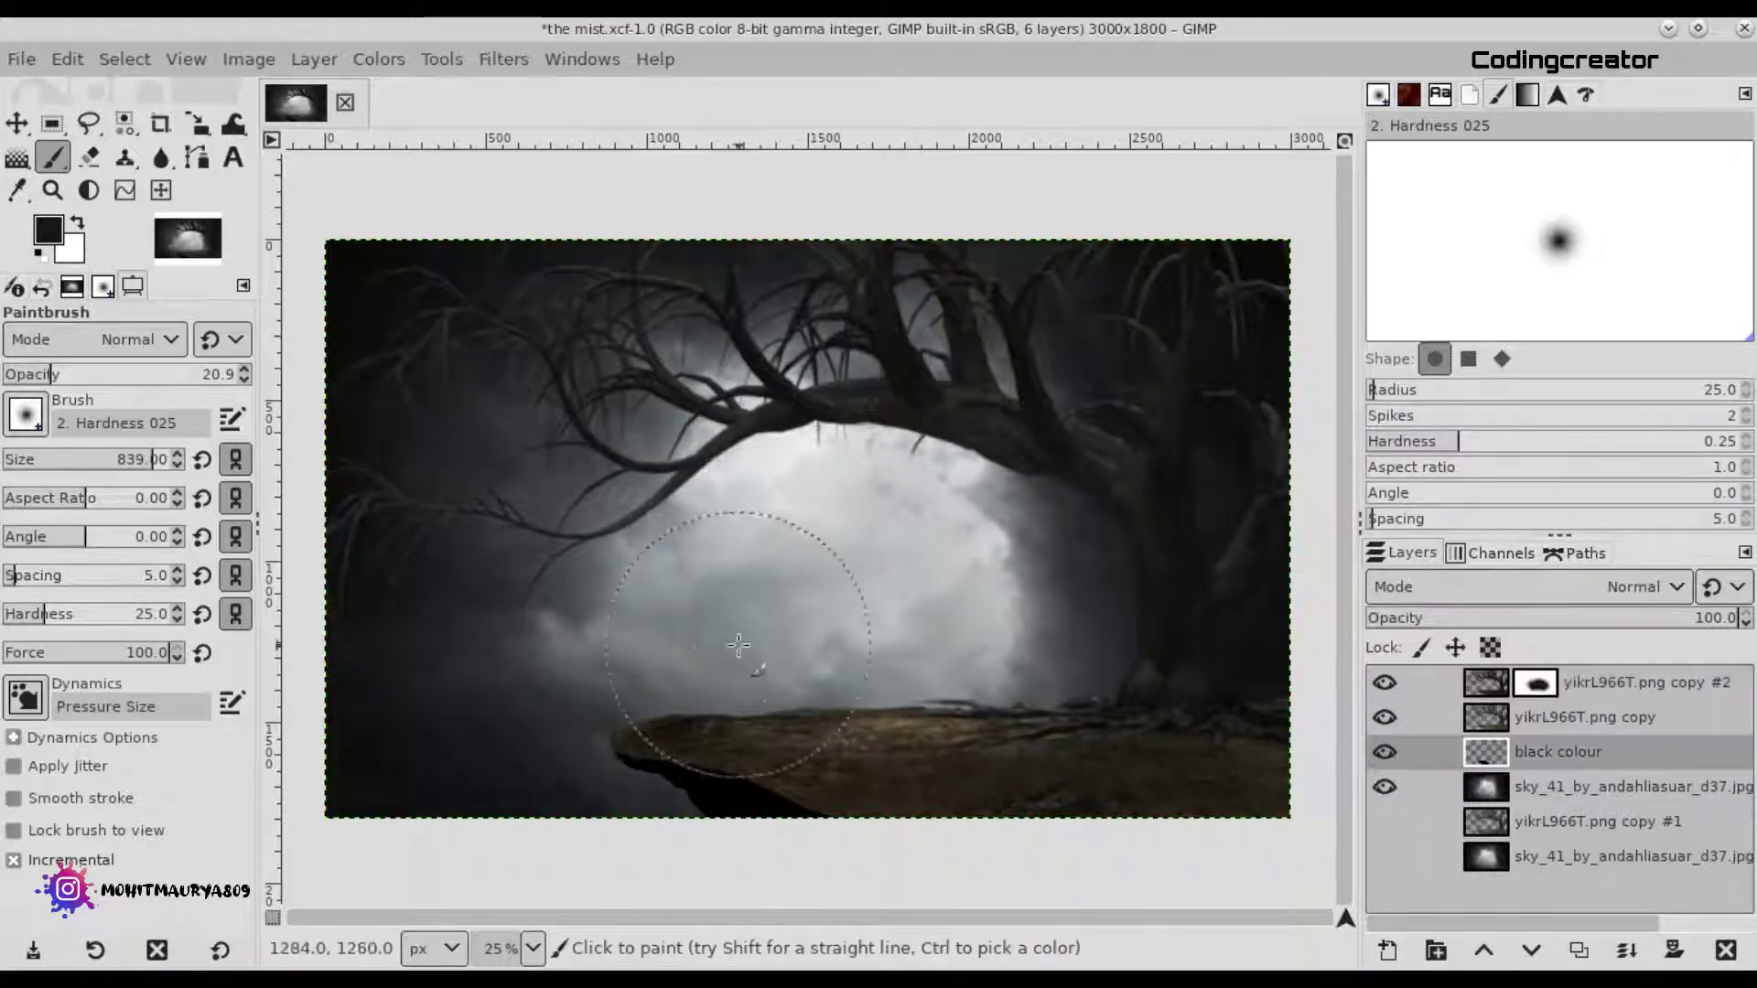
{"action": "left_click", "coordinate": [1535, 683]}
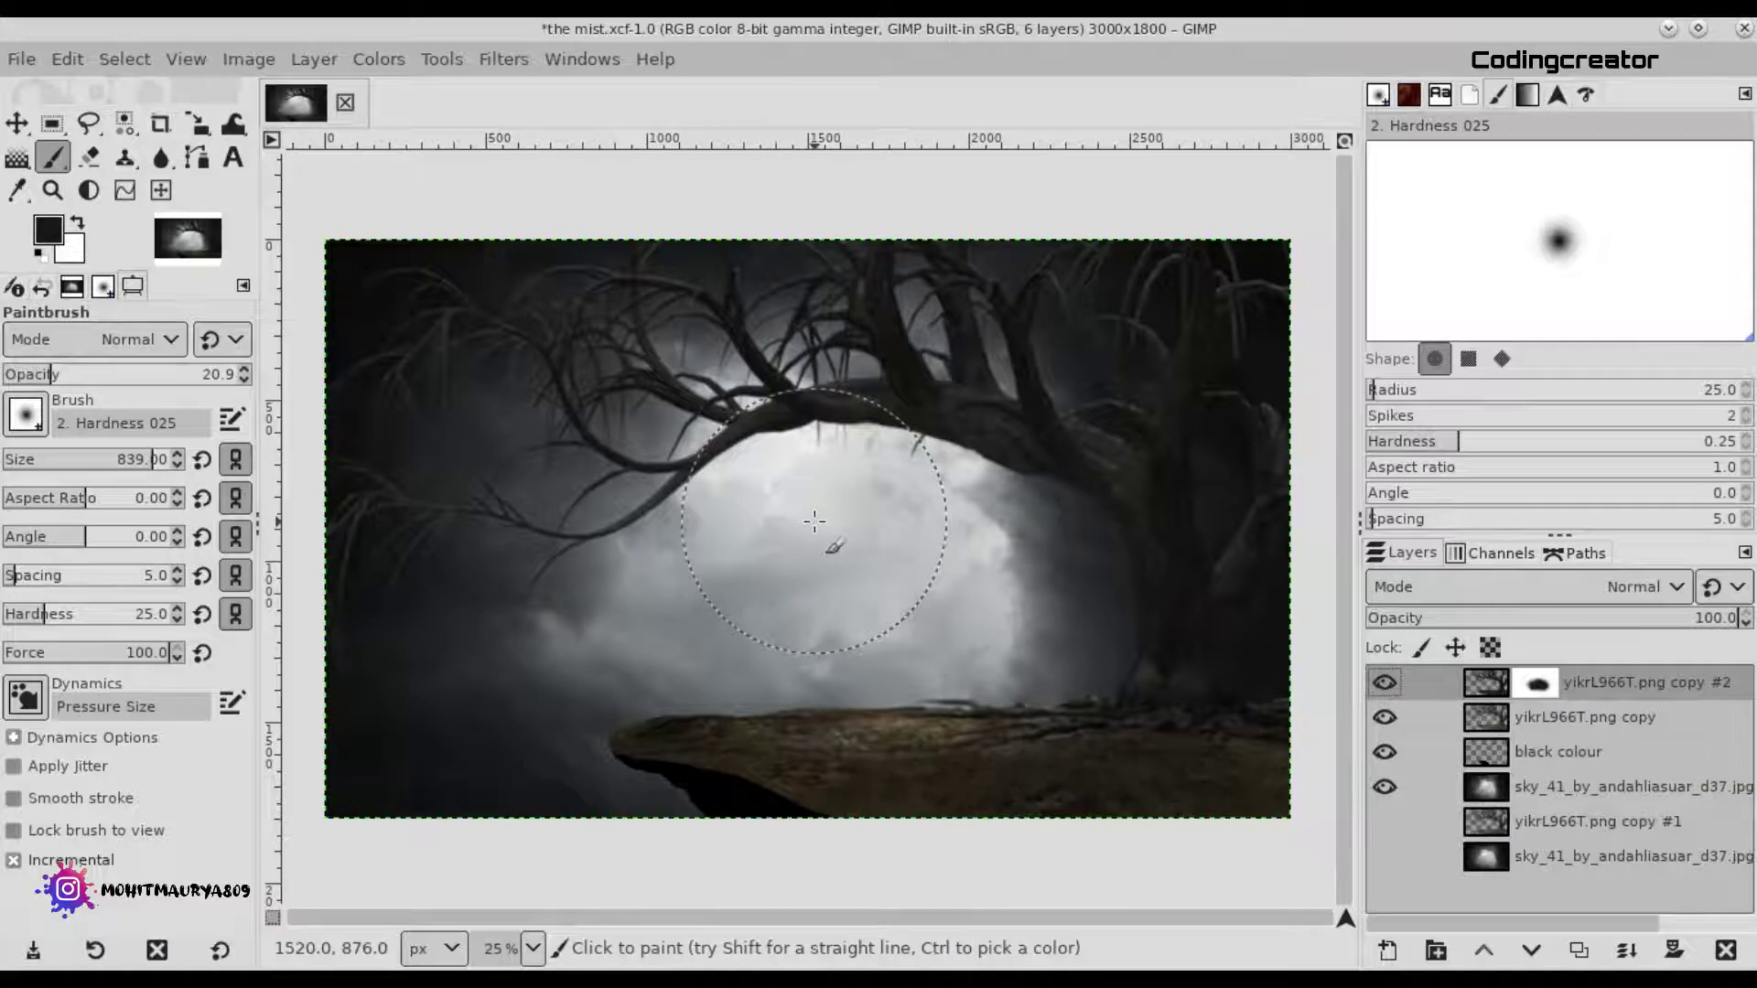
{"action": "left_click_drag", "start_coordinate": [966, 662], "coordinate": [969, 499]}
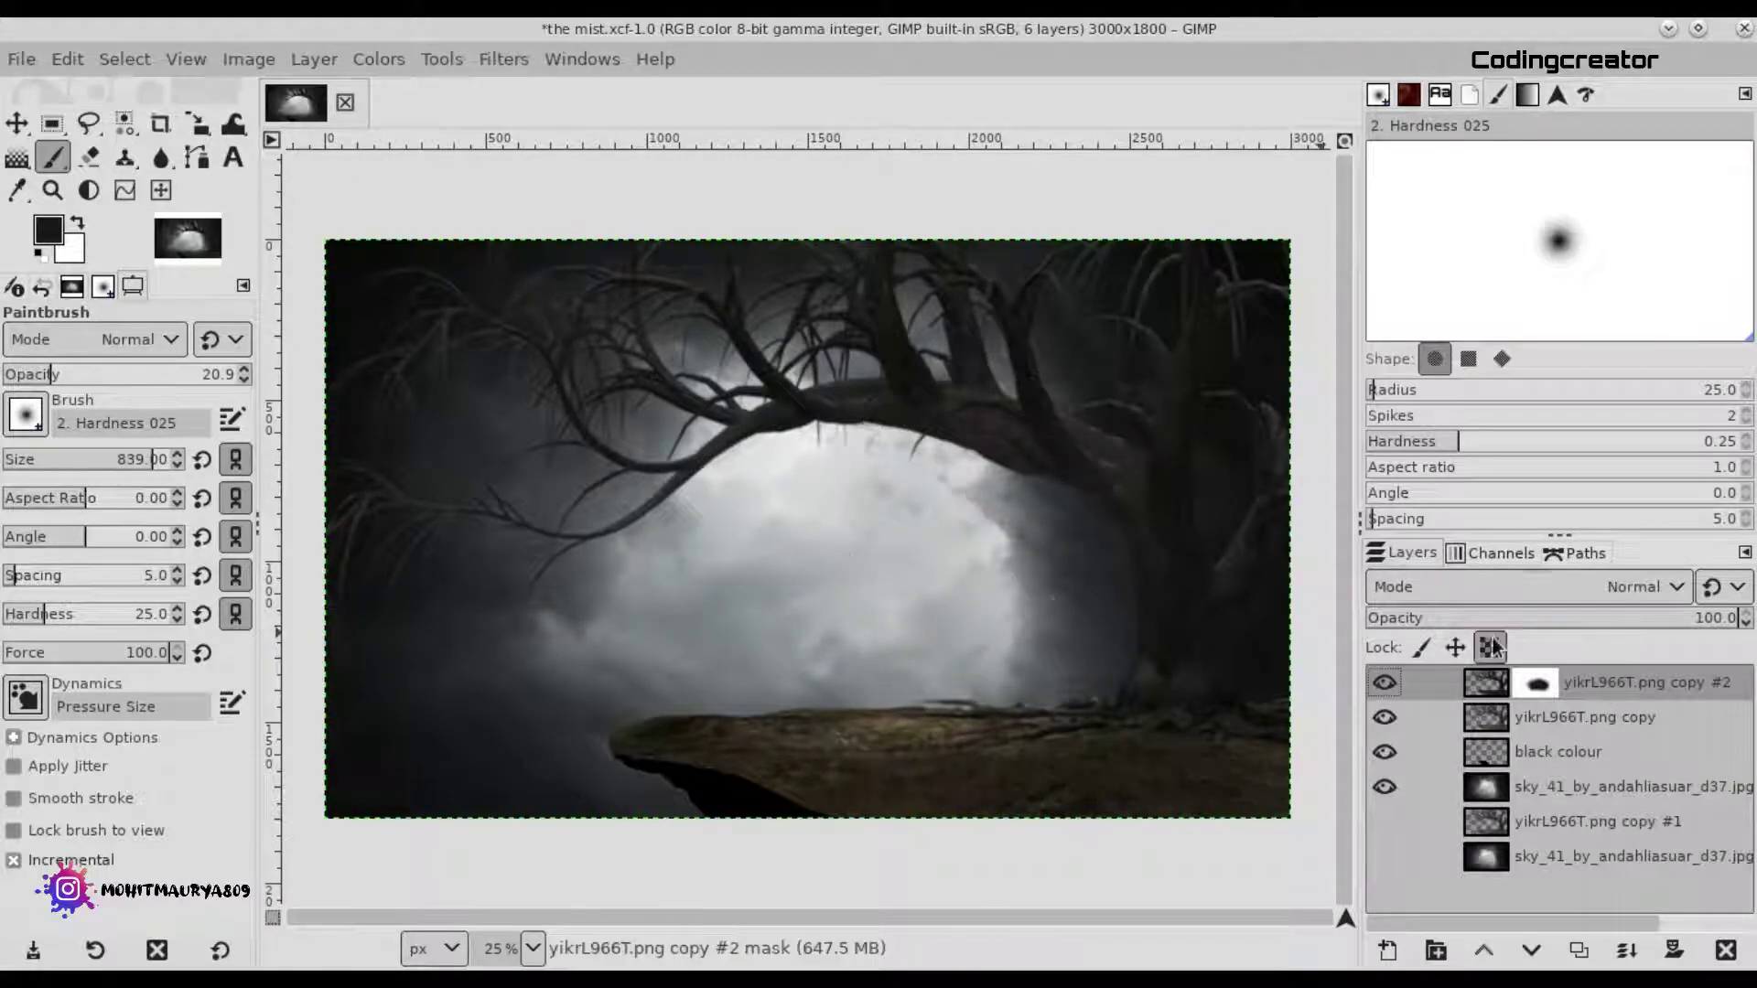
{"action": "left_click", "coordinate": [16, 121]}
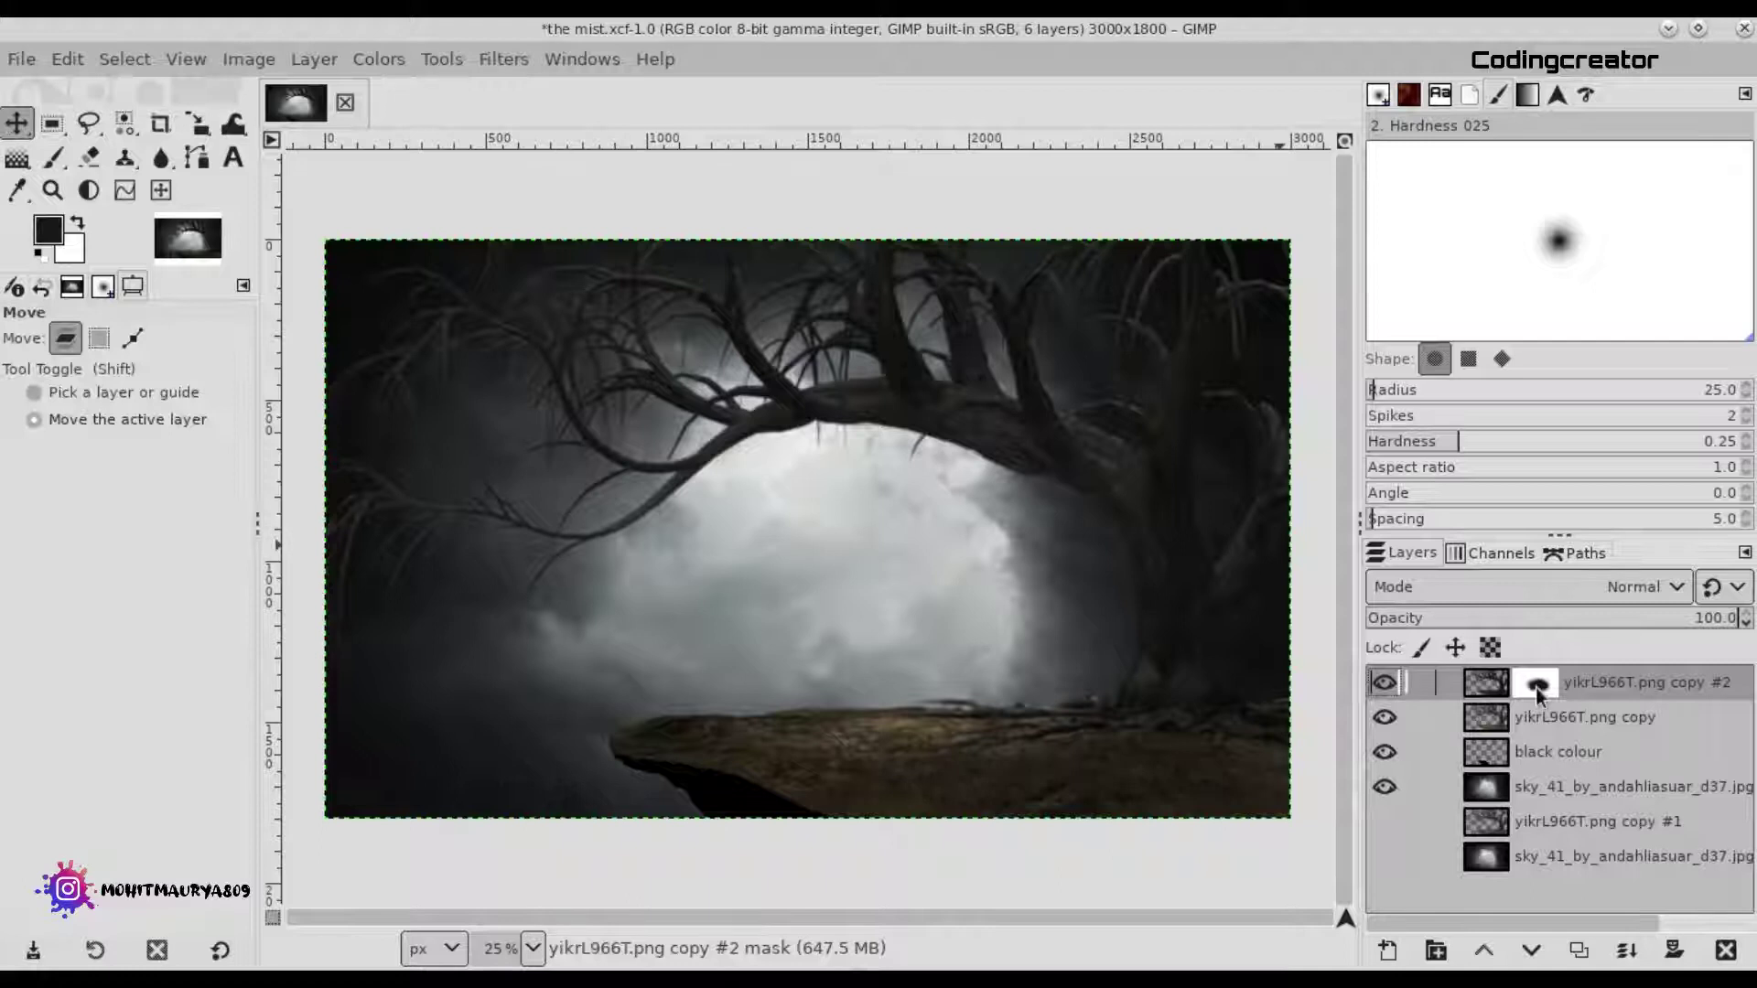
Tint the sky layer blue by lowering Color Temperature's intended temperature.
{"action": "left_click", "coordinate": [1544, 785]}
{"action": "left_click", "coordinate": [383, 59]}
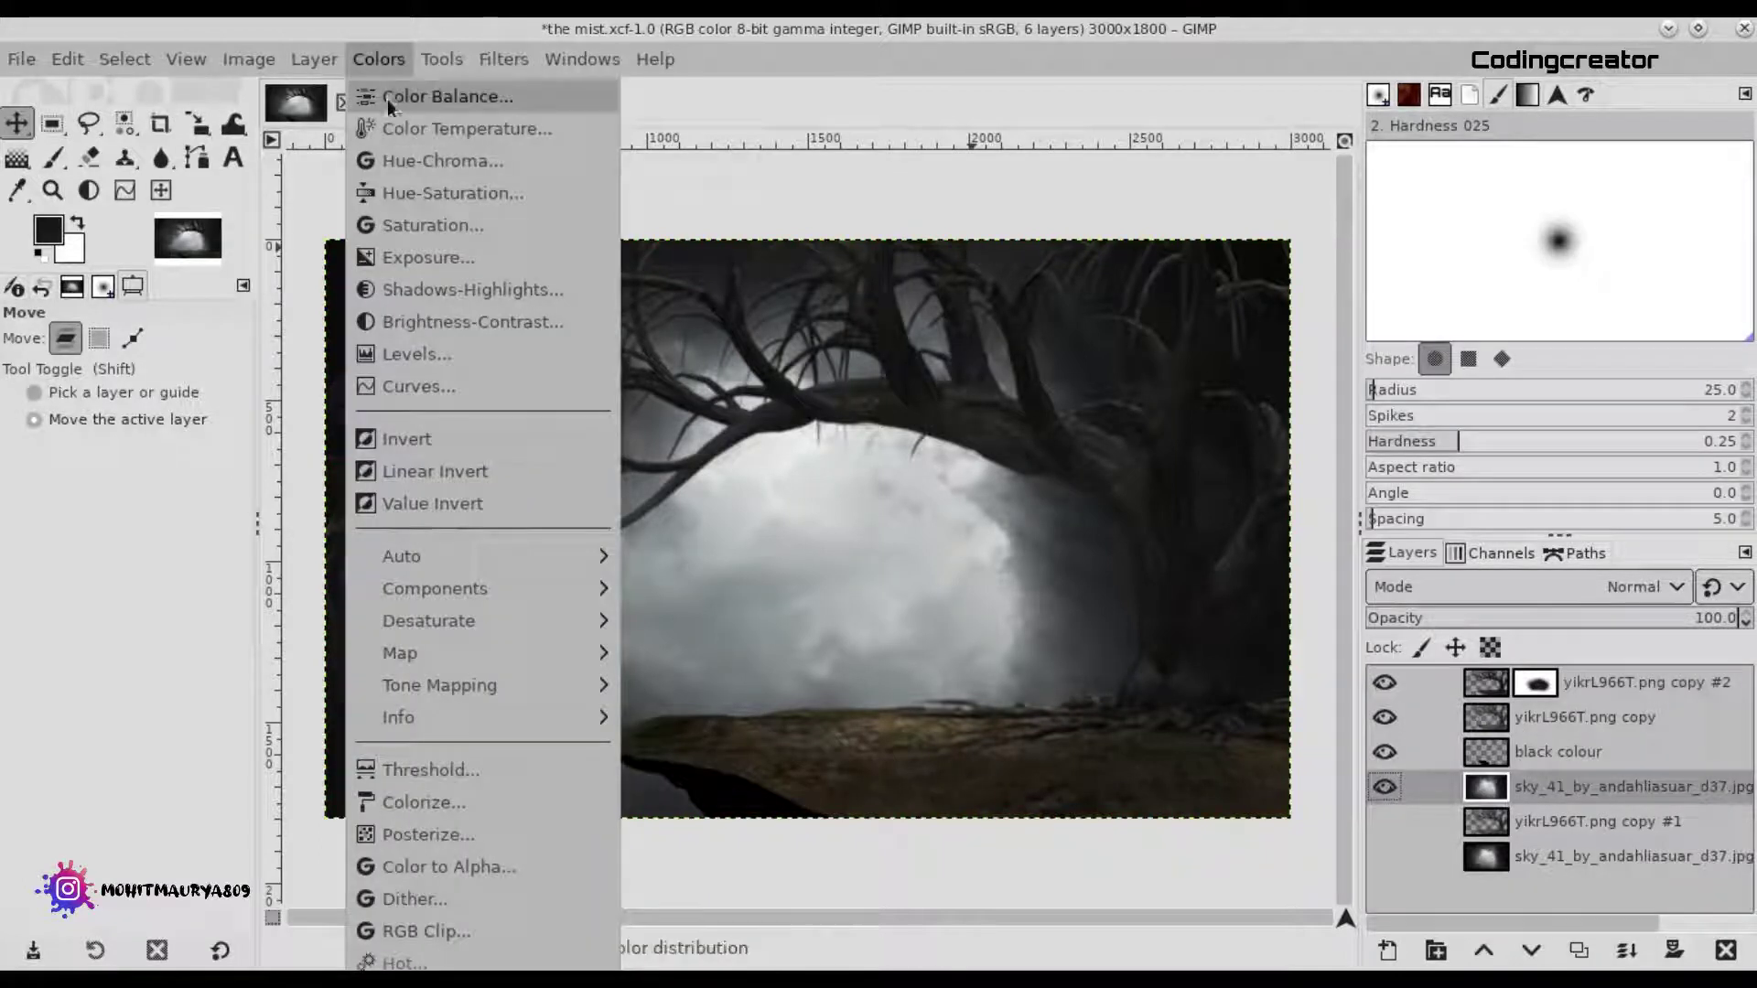
{"action": "left_click", "coordinate": [429, 129]}
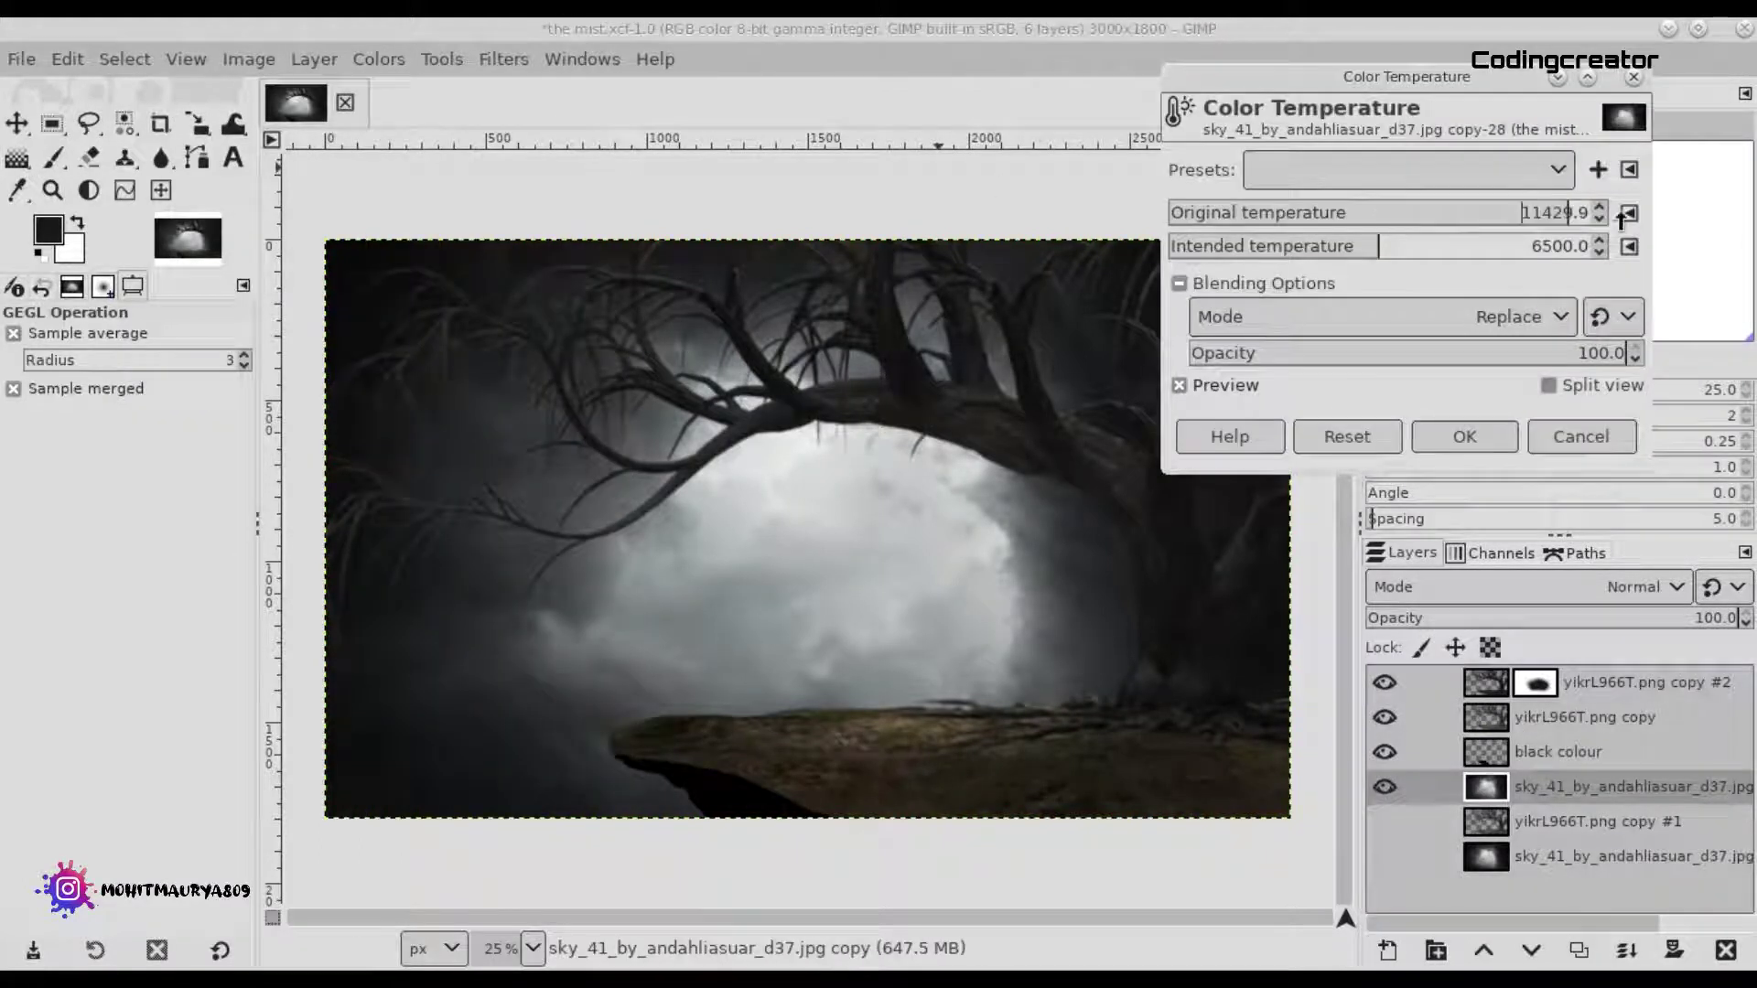
{"action": "left_click_drag", "start_coordinate": [1422, 256], "coordinate": [1363, 259]}
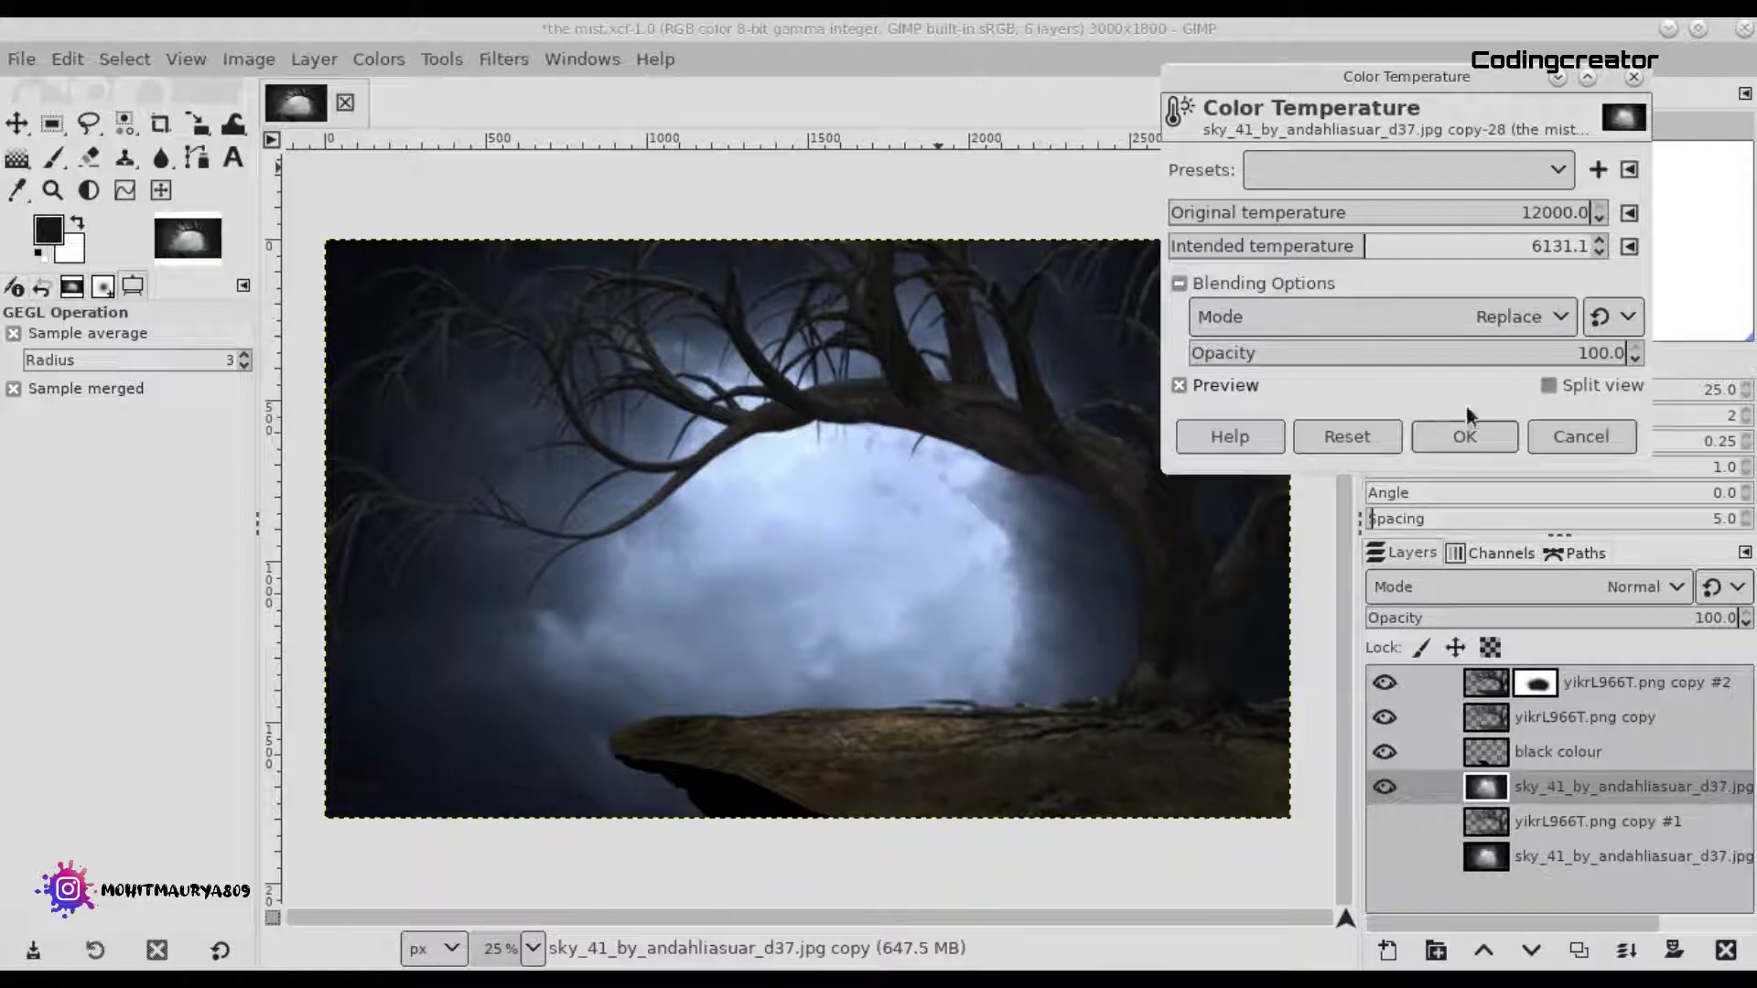
{"action": "left_click_drag", "start_coordinate": [1364, 259], "coordinate": [1356, 256]}
{"action": "left_click", "coordinate": [1442, 437]}
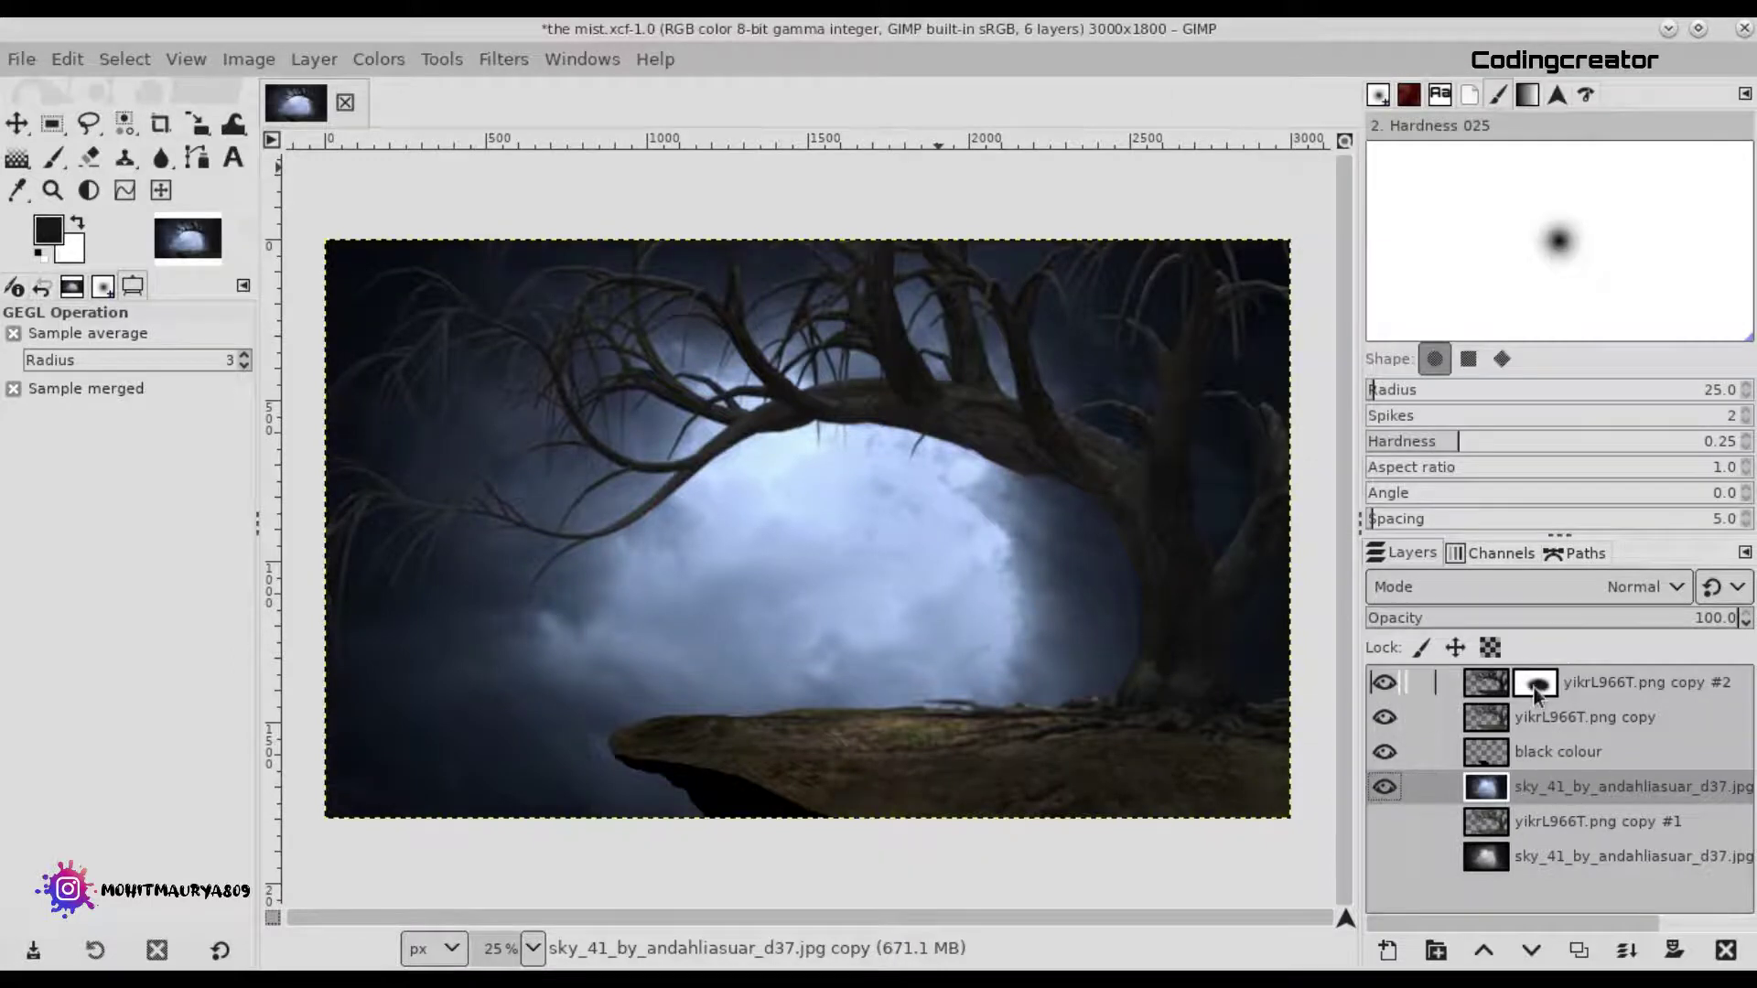
{"action": "left_click", "coordinate": [1534, 688]}
{"action": "left_click", "coordinate": [1519, 787]}
Add a 'gradient tool' layer with a white-filled circle under the arching branch.
{"action": "left_click", "coordinate": [1387, 950]}
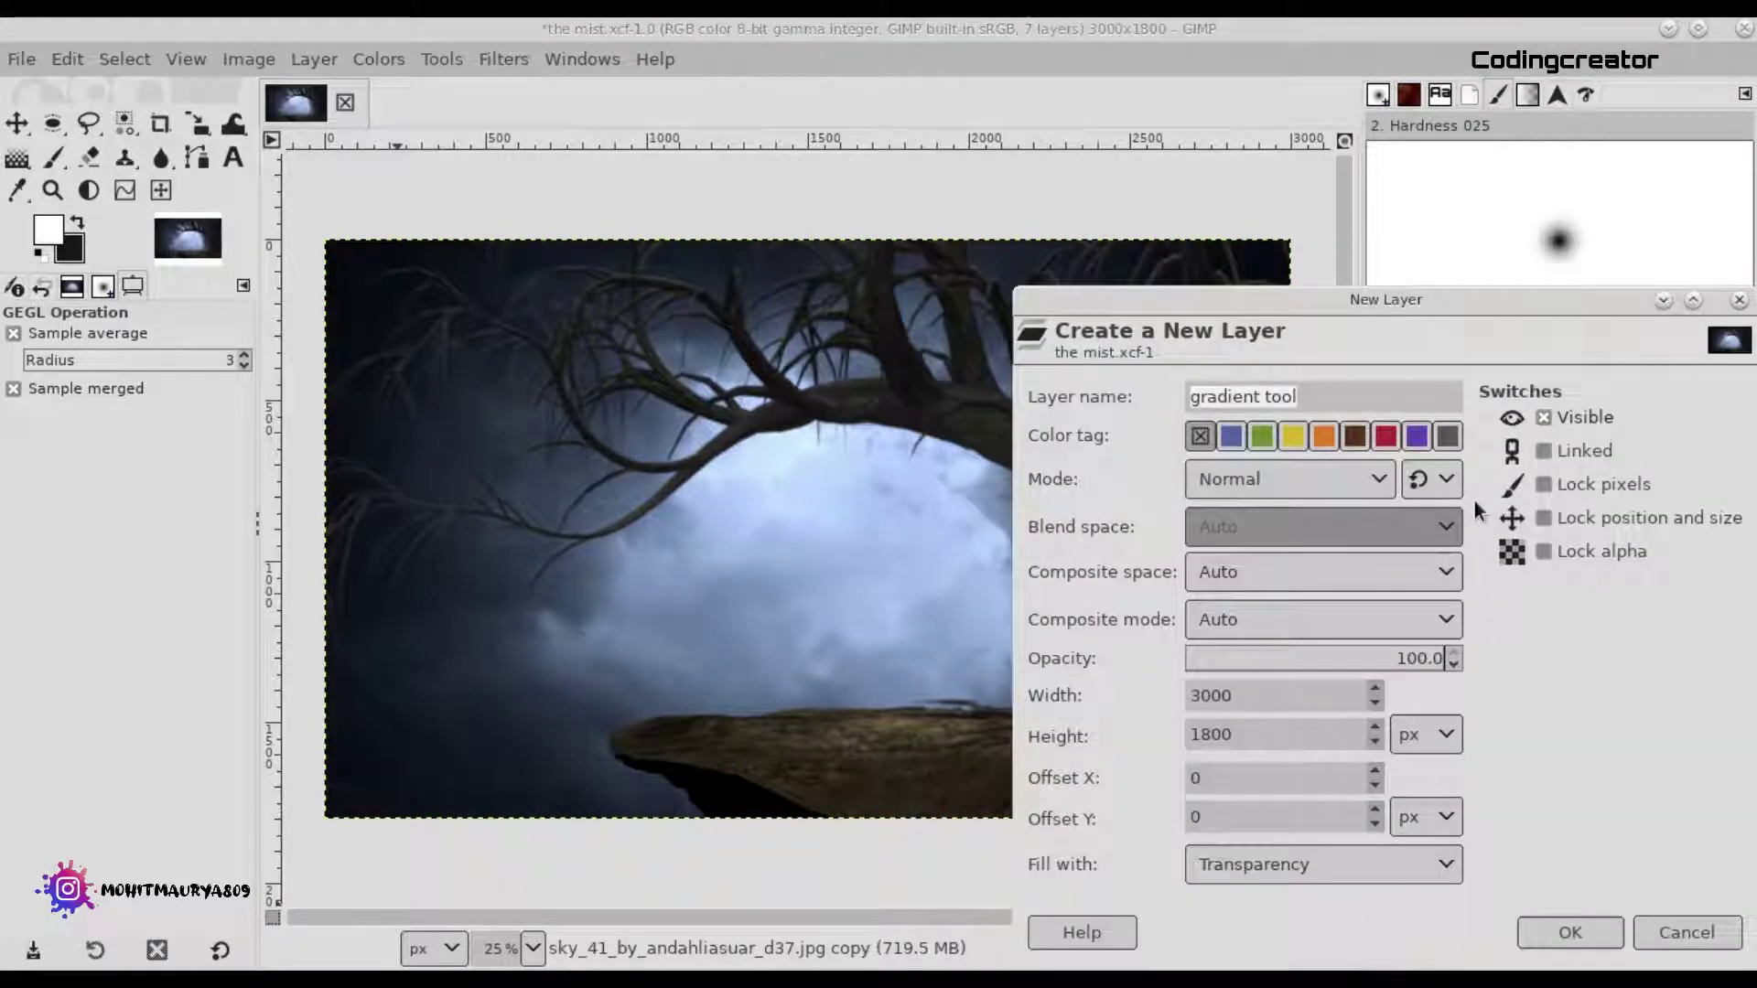
{"action": "left_click", "coordinate": [1570, 933]}
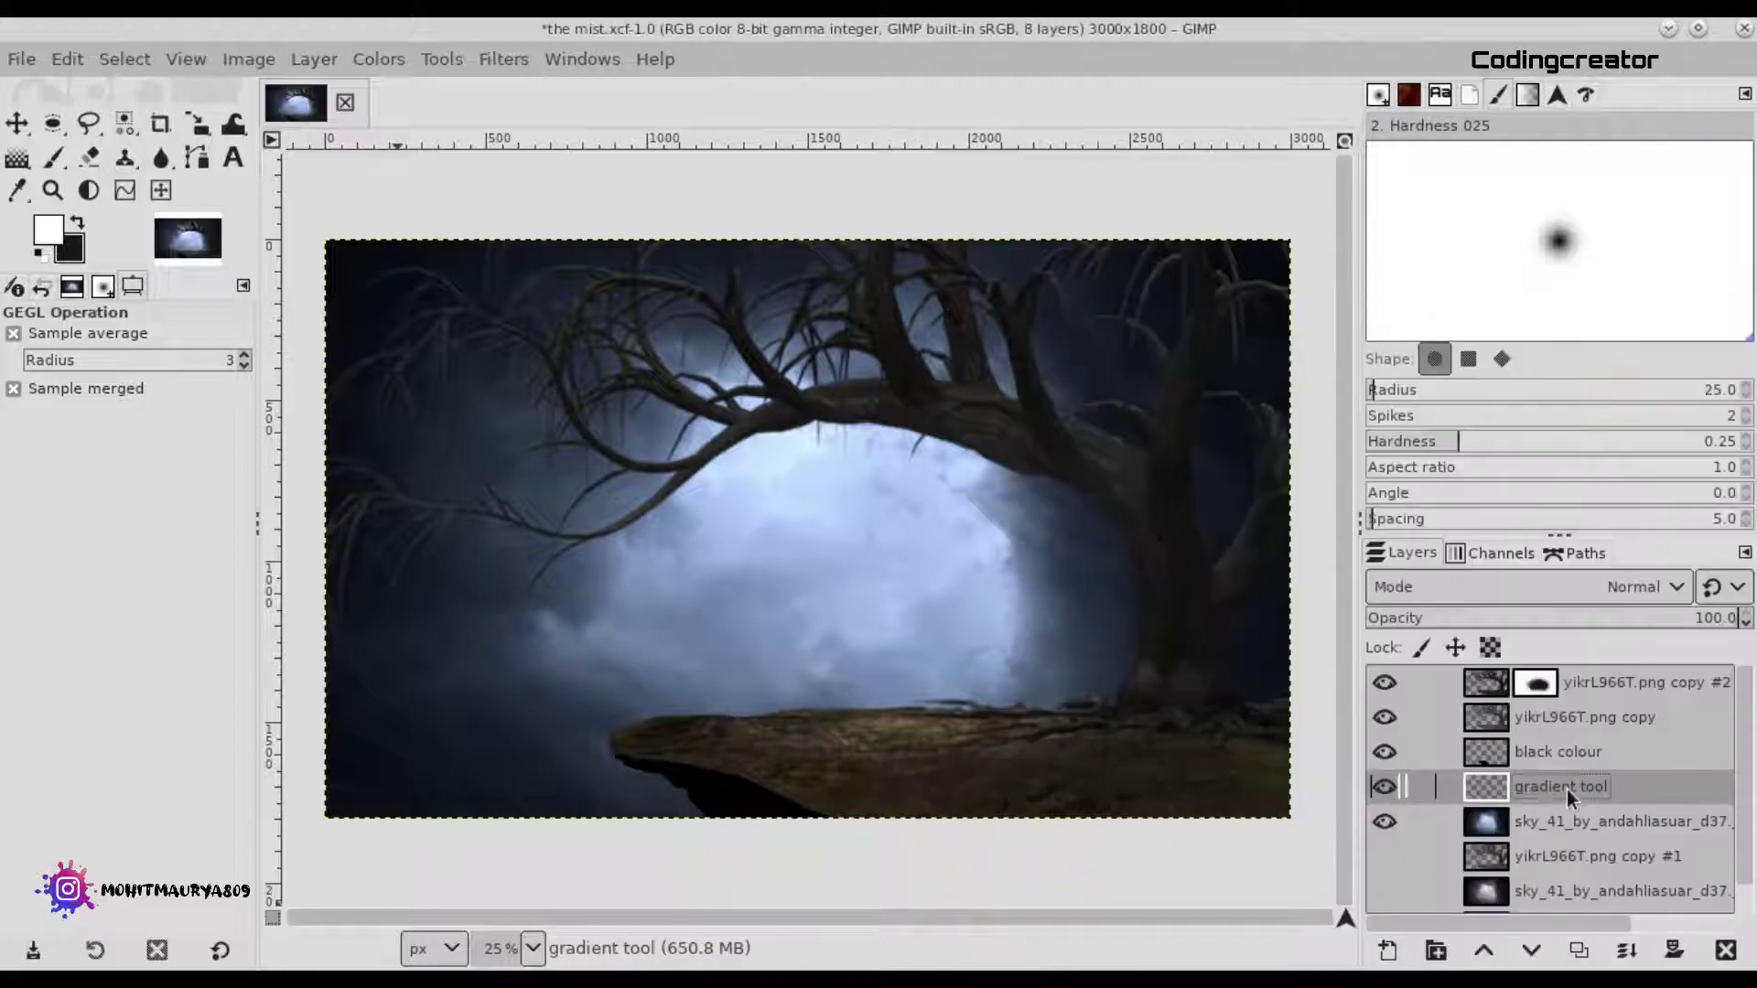
{"action": "left_click", "coordinate": [63, 120]}
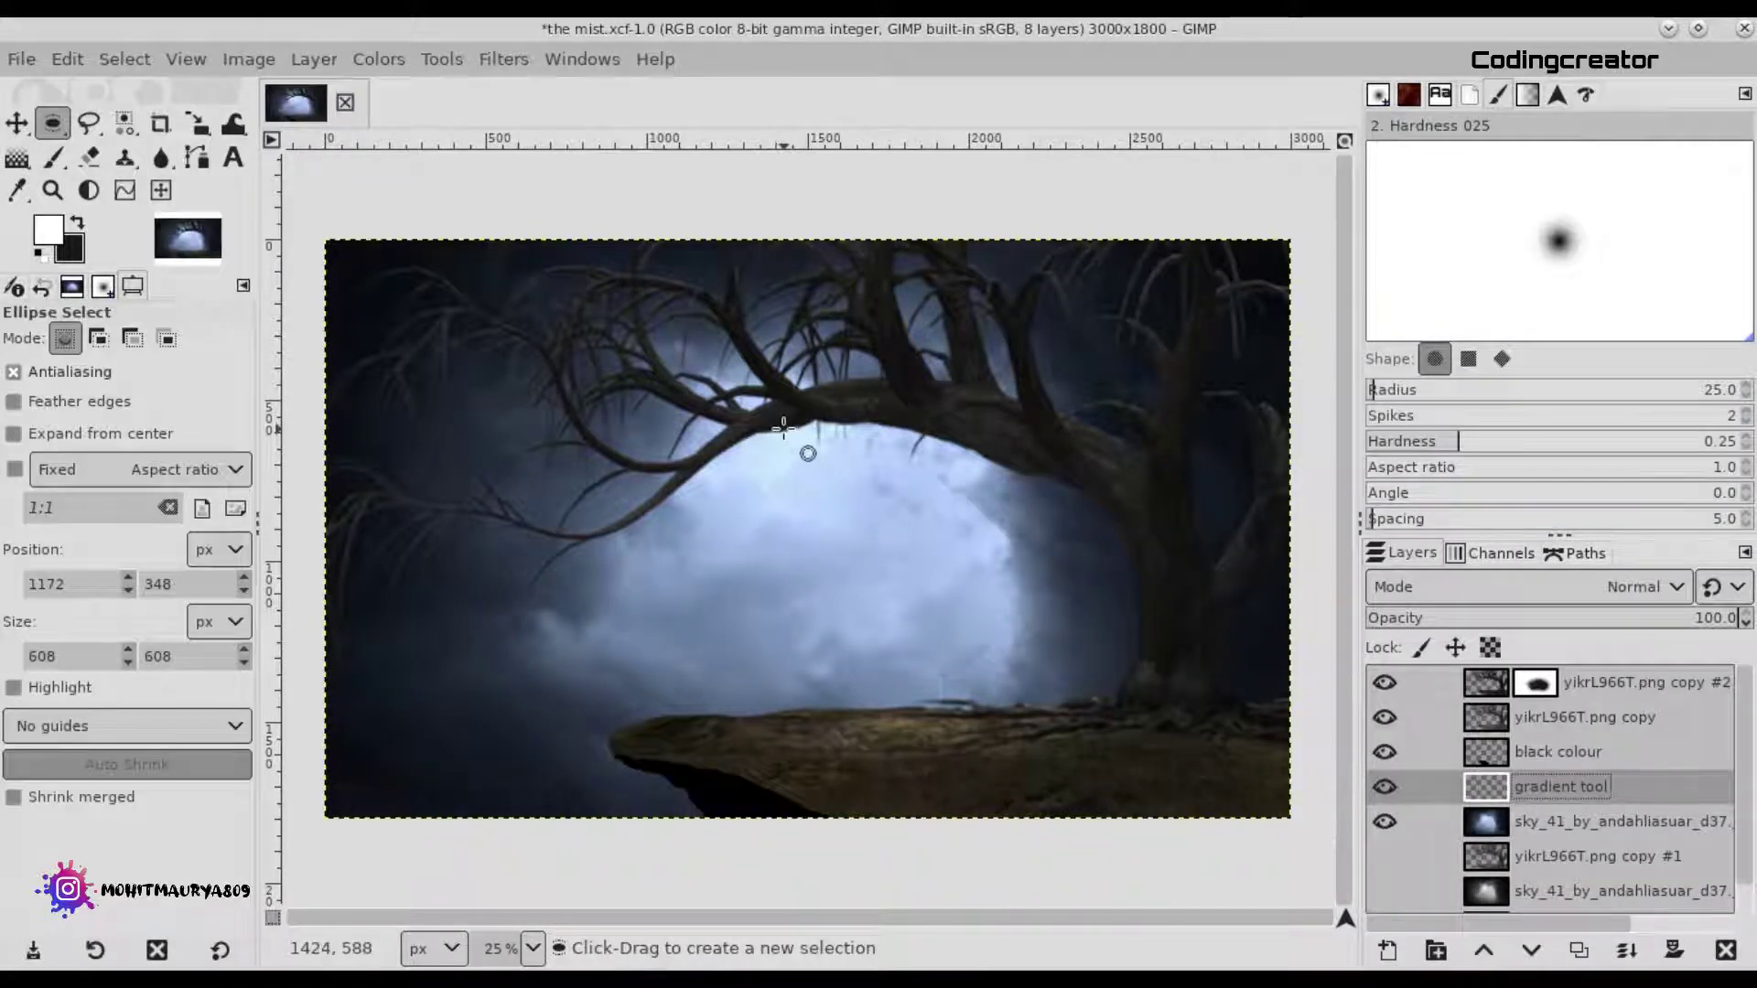
{"action": "left_click_drag", "start_coordinate": [783, 428], "coordinate": [869, 514]}
{"action": "left_click_drag", "start_coordinate": [792, 432], "coordinate": [808, 435]}
{"action": "key", "text": "Return"}
{"action": "left_click", "coordinate": [66, 59]}
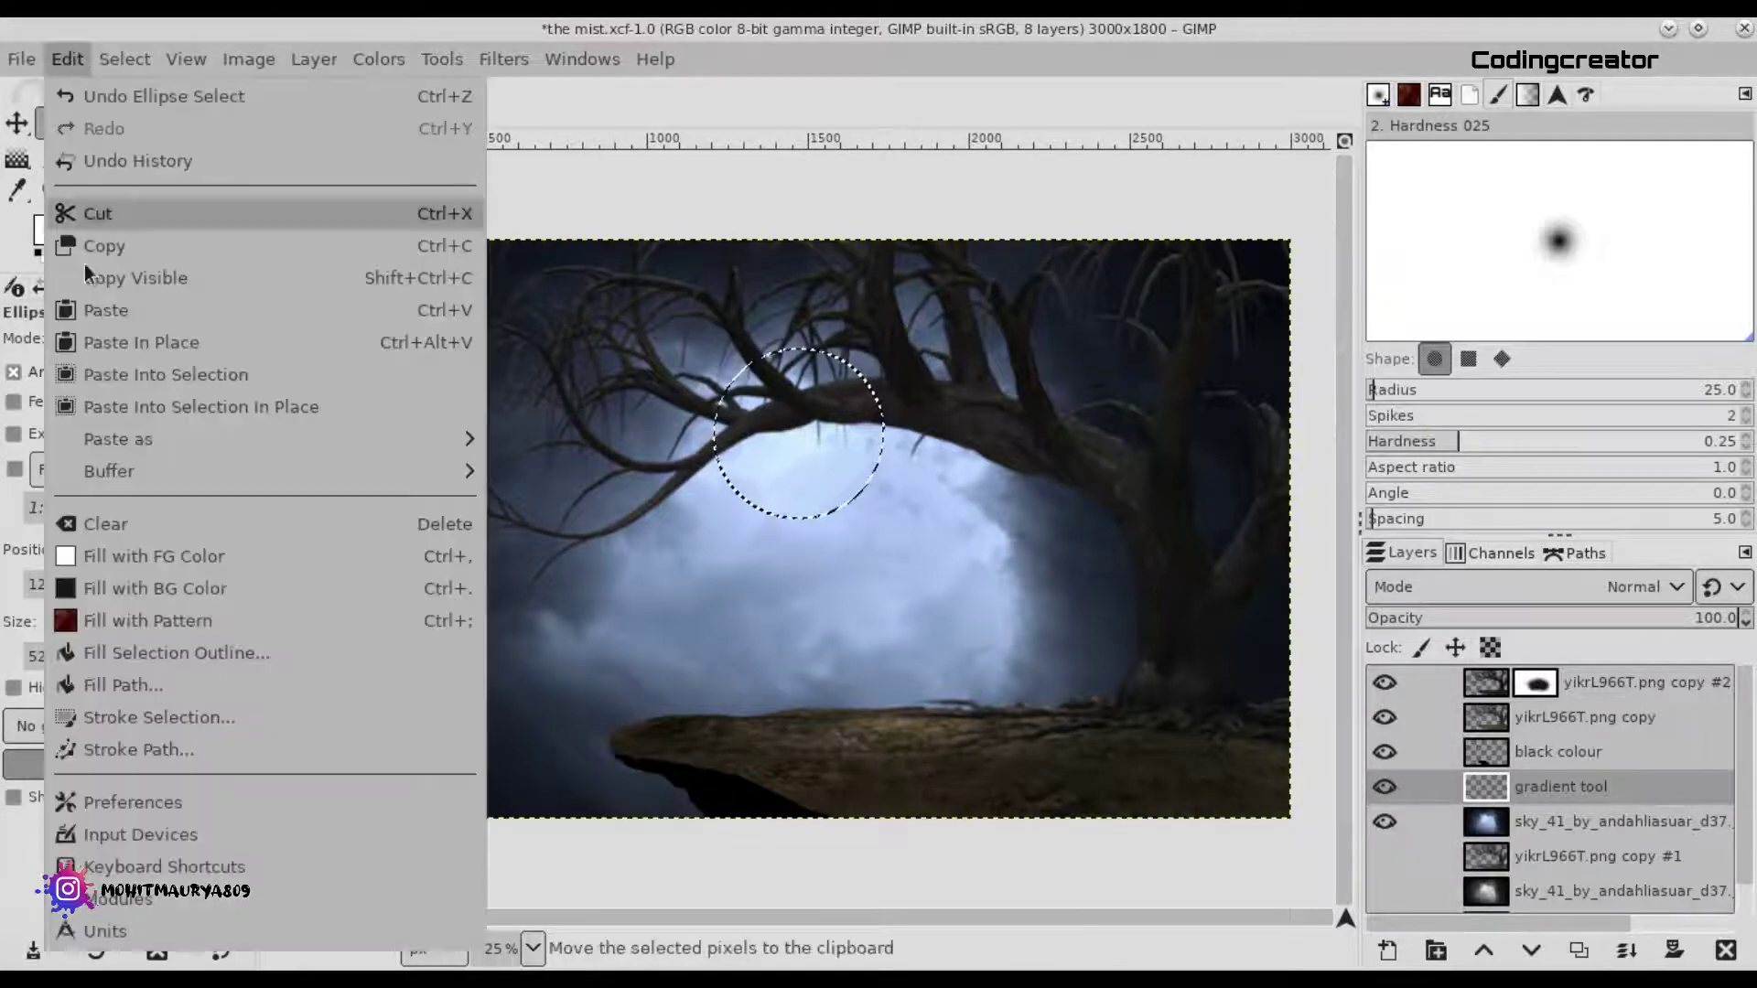
{"action": "left_click", "coordinate": [147, 551]}
{"action": "left_click", "coordinate": [124, 59]}
{"action": "left_click", "coordinate": [147, 117]}
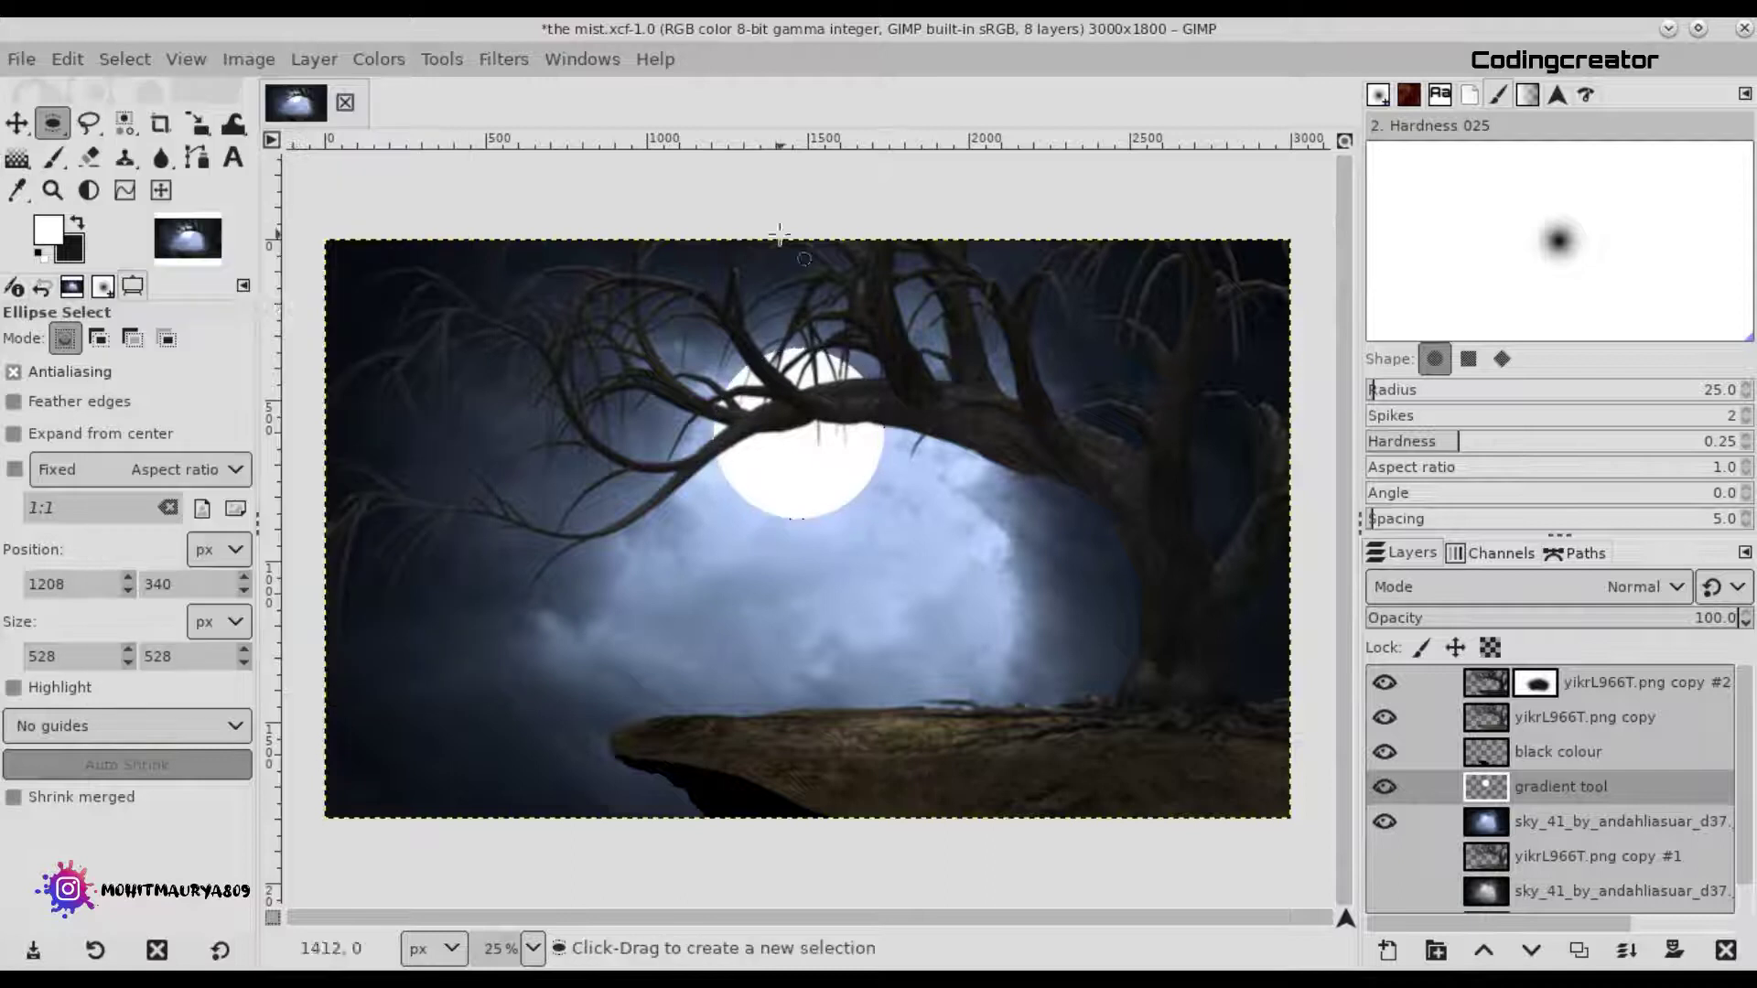
Blur the white disc into a glow with Gaussian Blur at about 141.
{"action": "left_click", "coordinate": [504, 59]}
{"action": "left_click", "coordinate": [557, 93]}
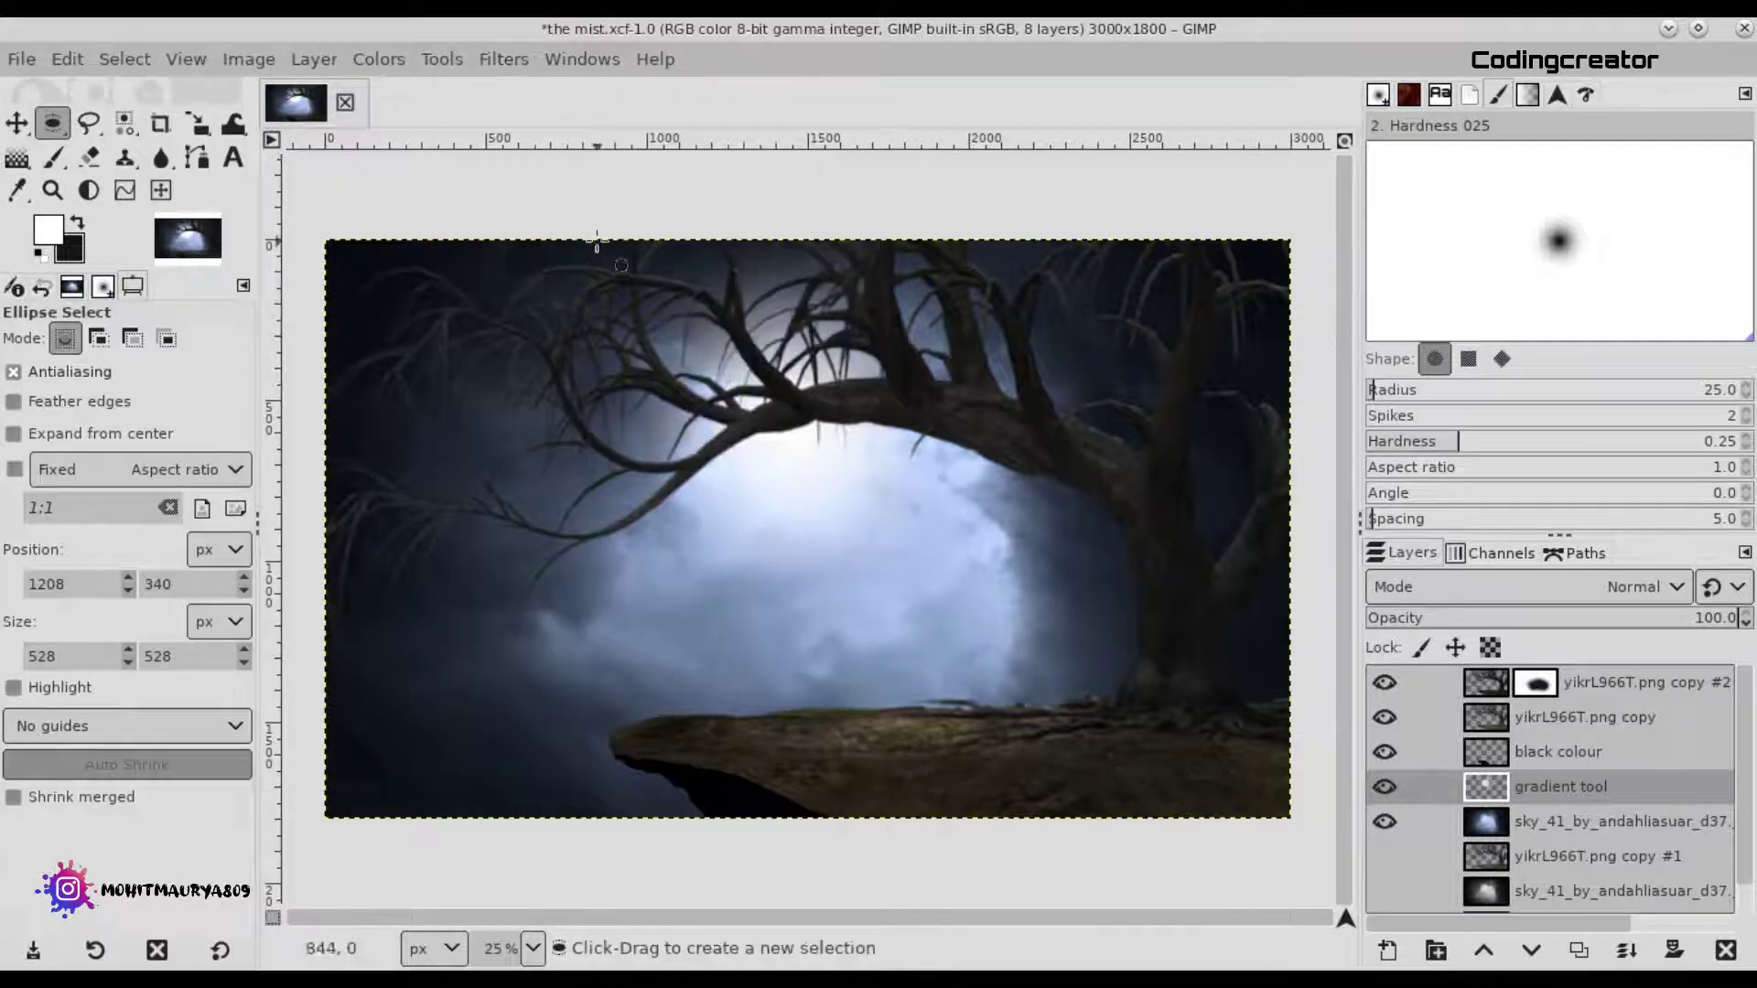
{"action": "key", "text": "ctrl+z"}
{"action": "left_click", "coordinate": [503, 59]}
{"action": "mouse_move", "coordinate": [525, 245]}
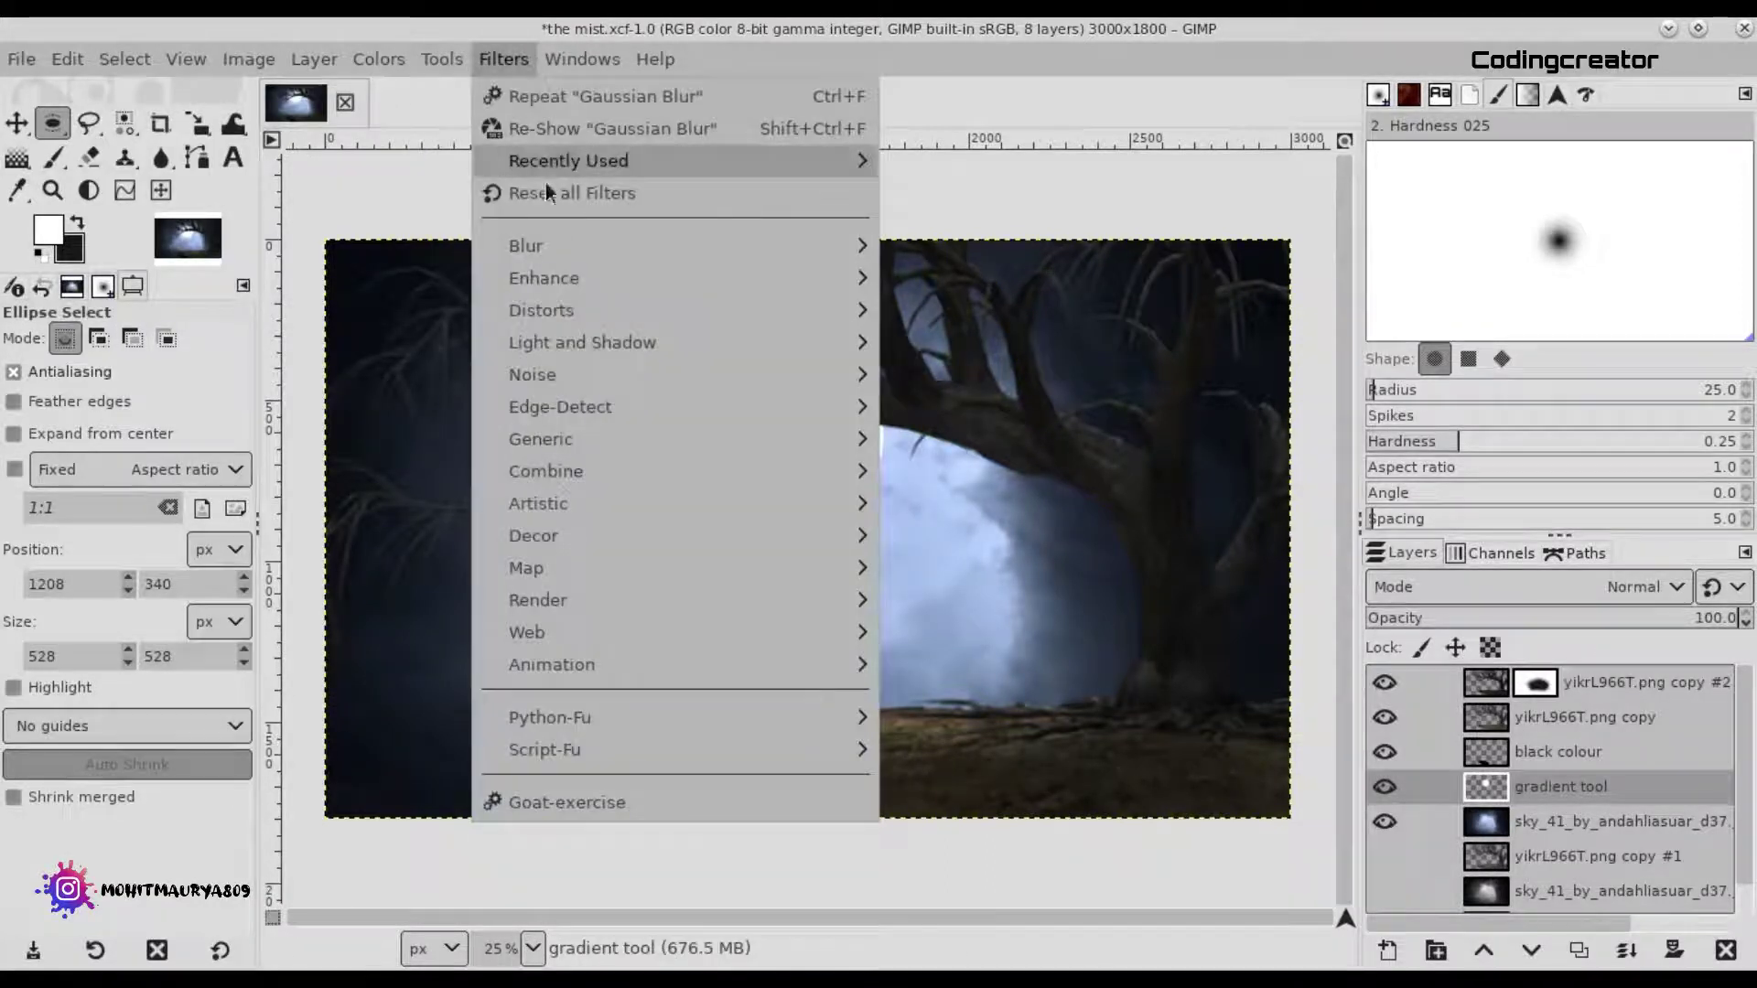
{"action": "left_click", "coordinate": [1041, 278]}
{"action": "left_click_drag", "start_coordinate": [1219, 211], "coordinate": [1583, 214]}
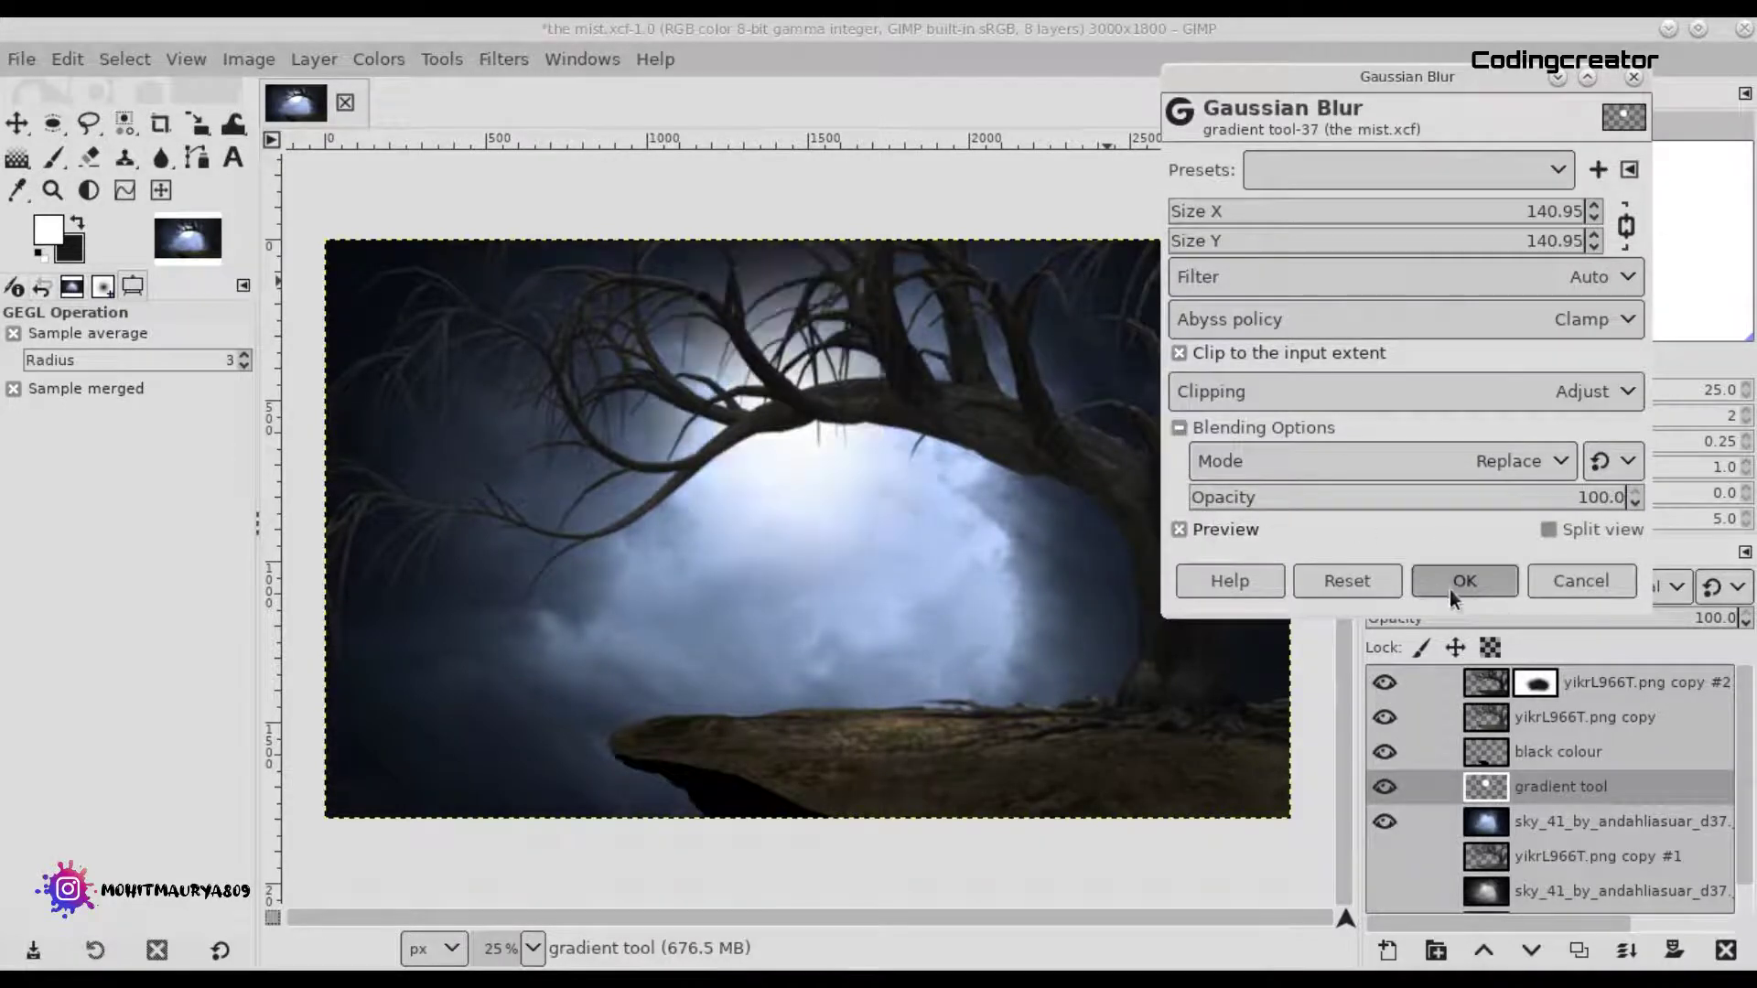
{"action": "left_click", "coordinate": [1455, 586]}
Set the glow layer's blend mode to Linear light, comparing by toggling its visibility.
{"action": "left_click", "coordinate": [1515, 590]}
{"action": "scroll", "coordinate": [1505, 512], "scroll_direction": "down", "scroll_amount": 3}
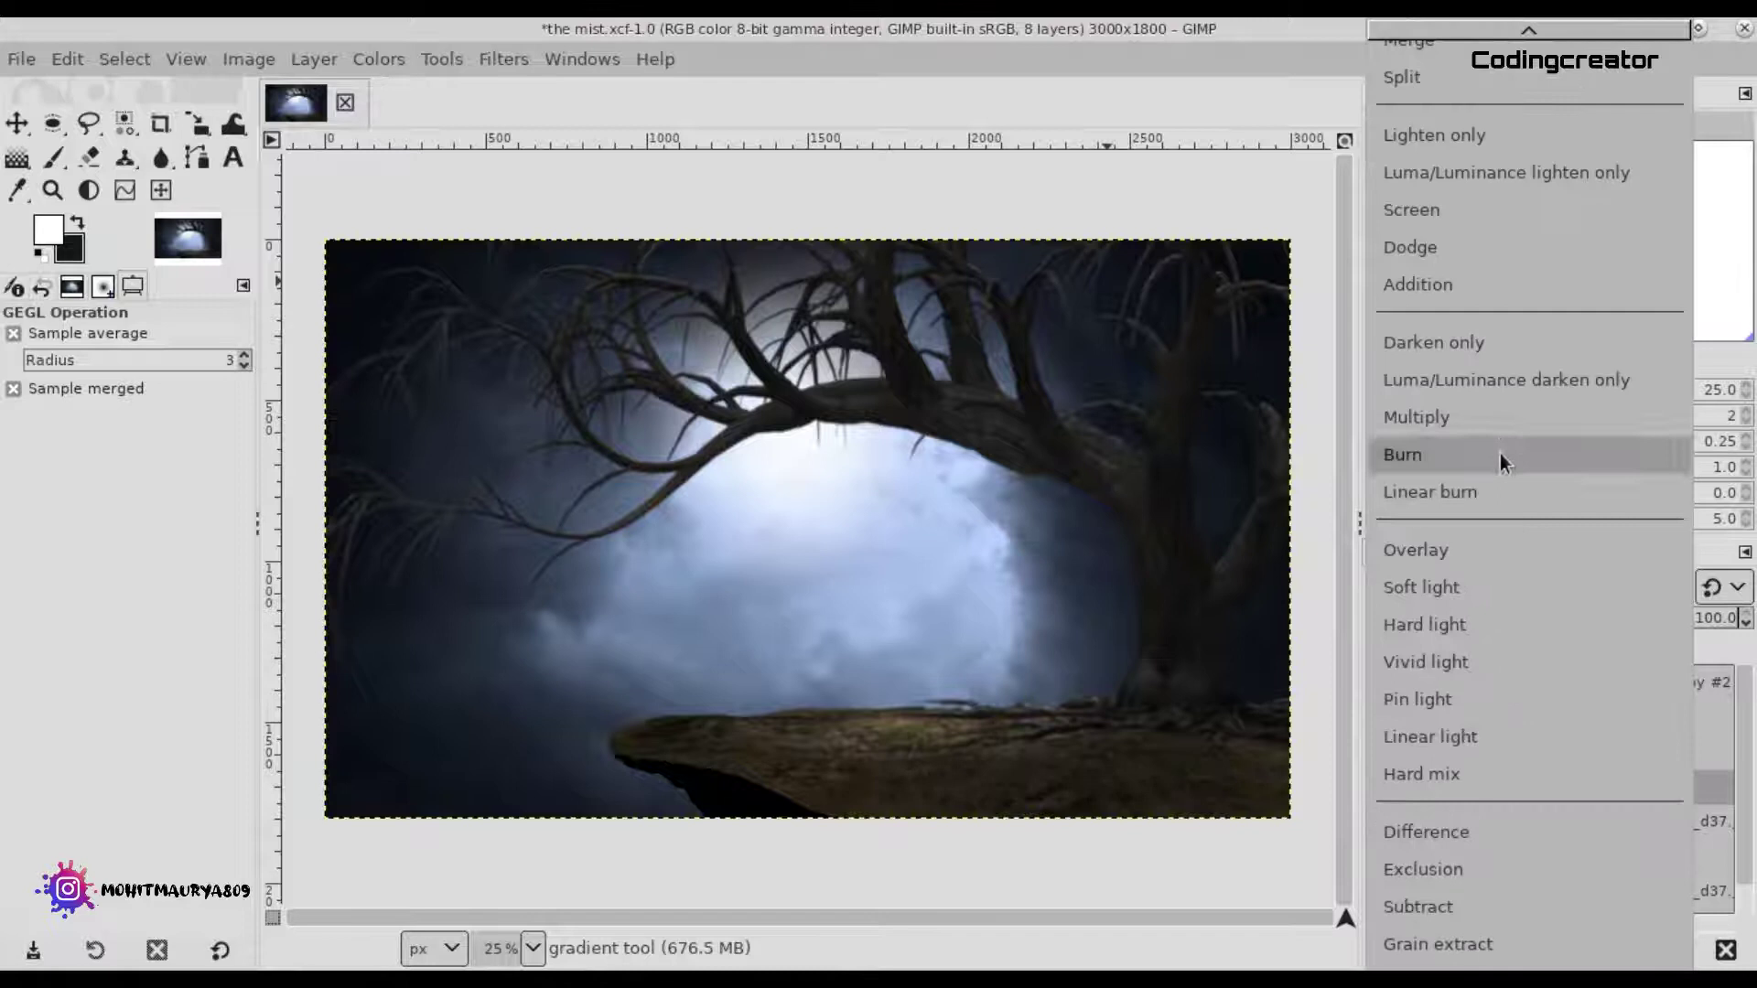
{"action": "left_click", "coordinate": [1472, 663]}
{"action": "left_click", "coordinate": [1534, 586]}
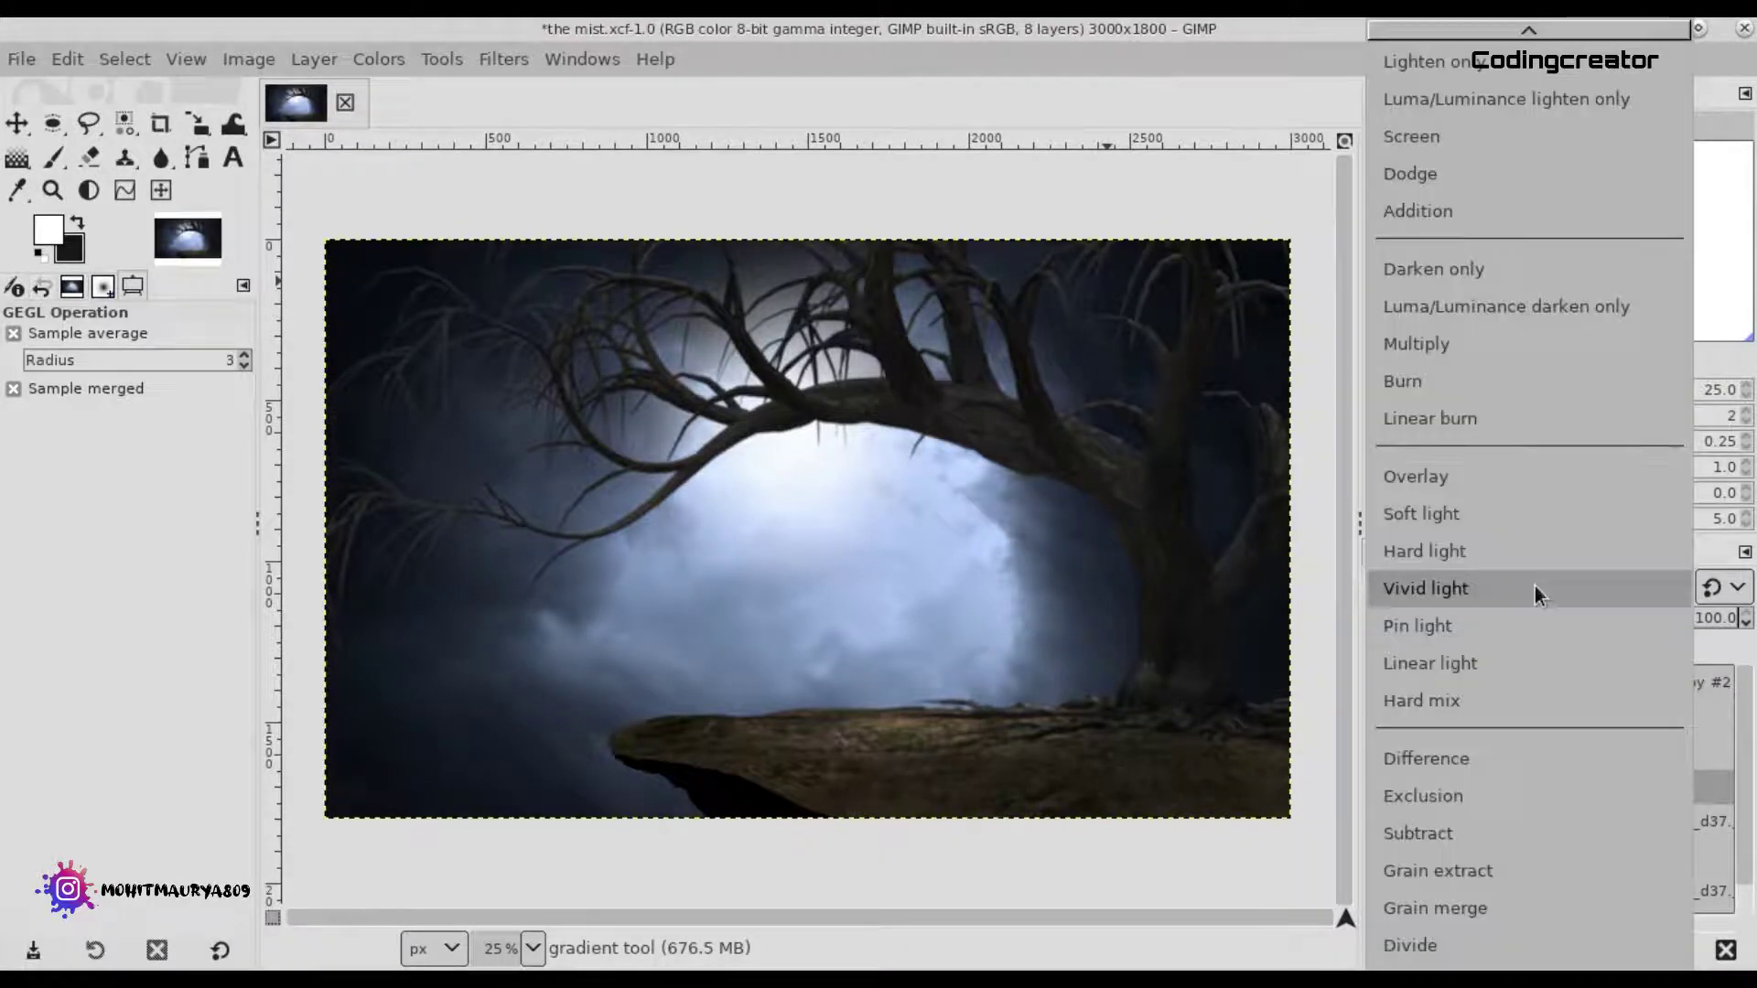
{"action": "left_click", "coordinate": [1526, 607]}
{"action": "left_click", "coordinate": [1606, 585]}
{"action": "left_click", "coordinate": [1561, 617]}
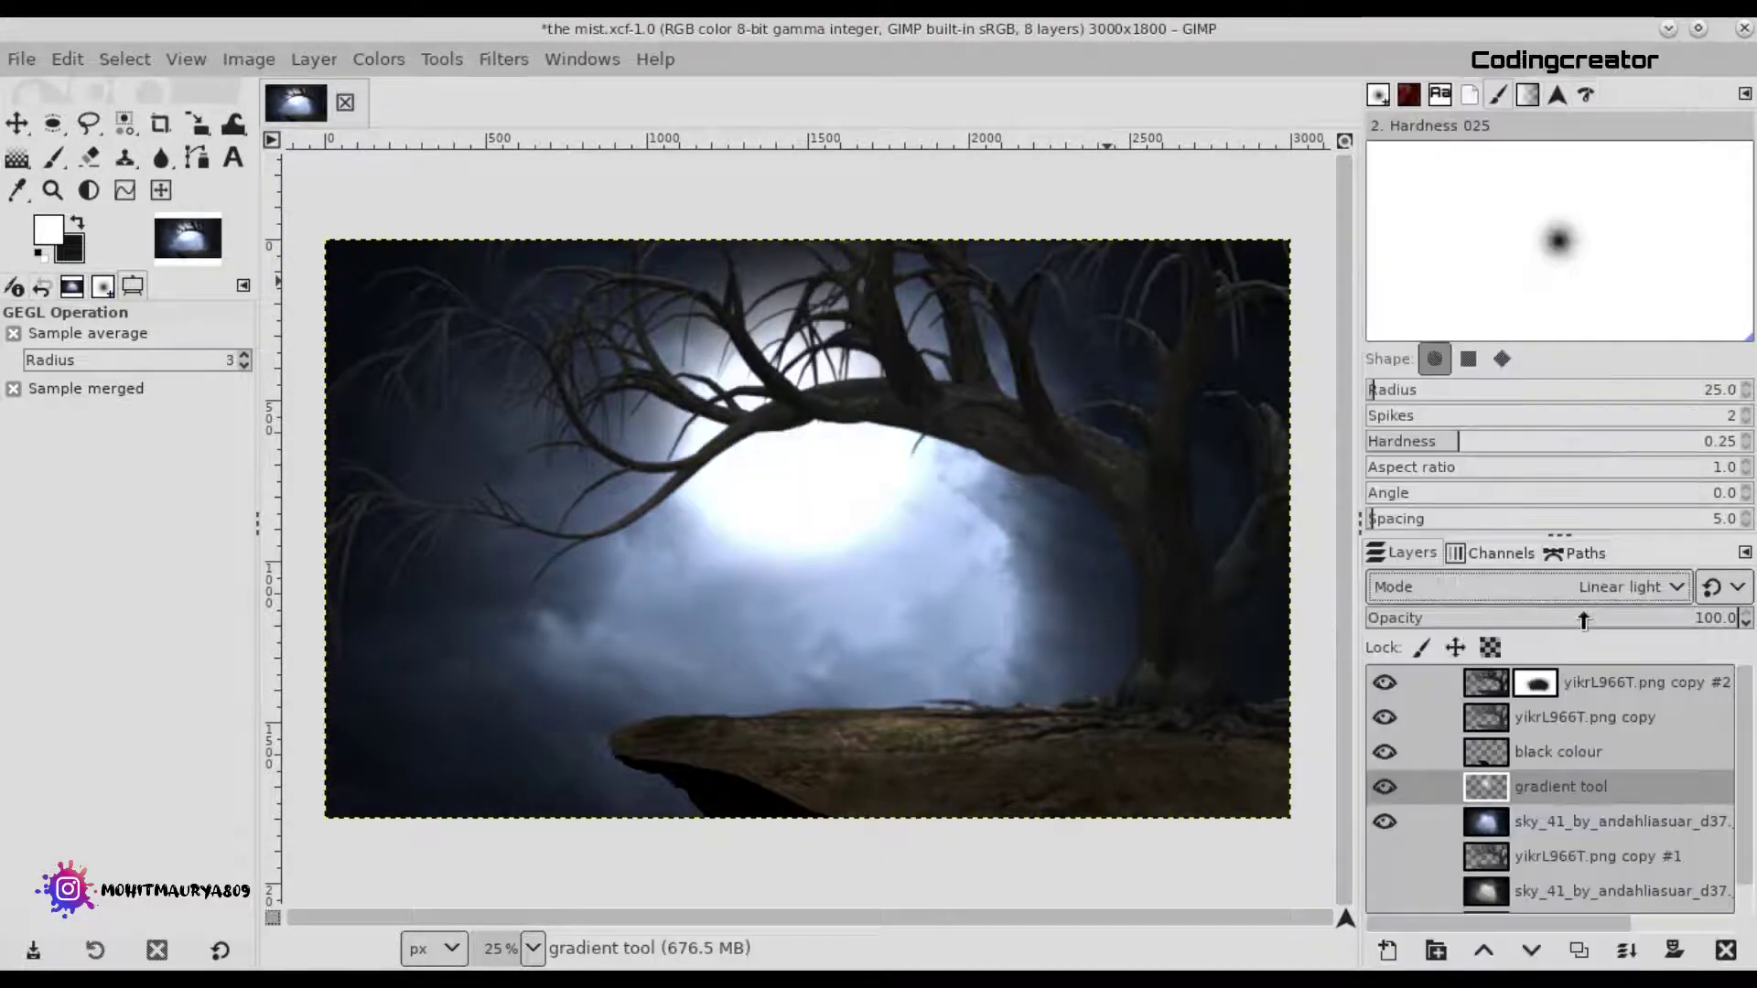
{"action": "left_click", "coordinate": [1383, 787]}
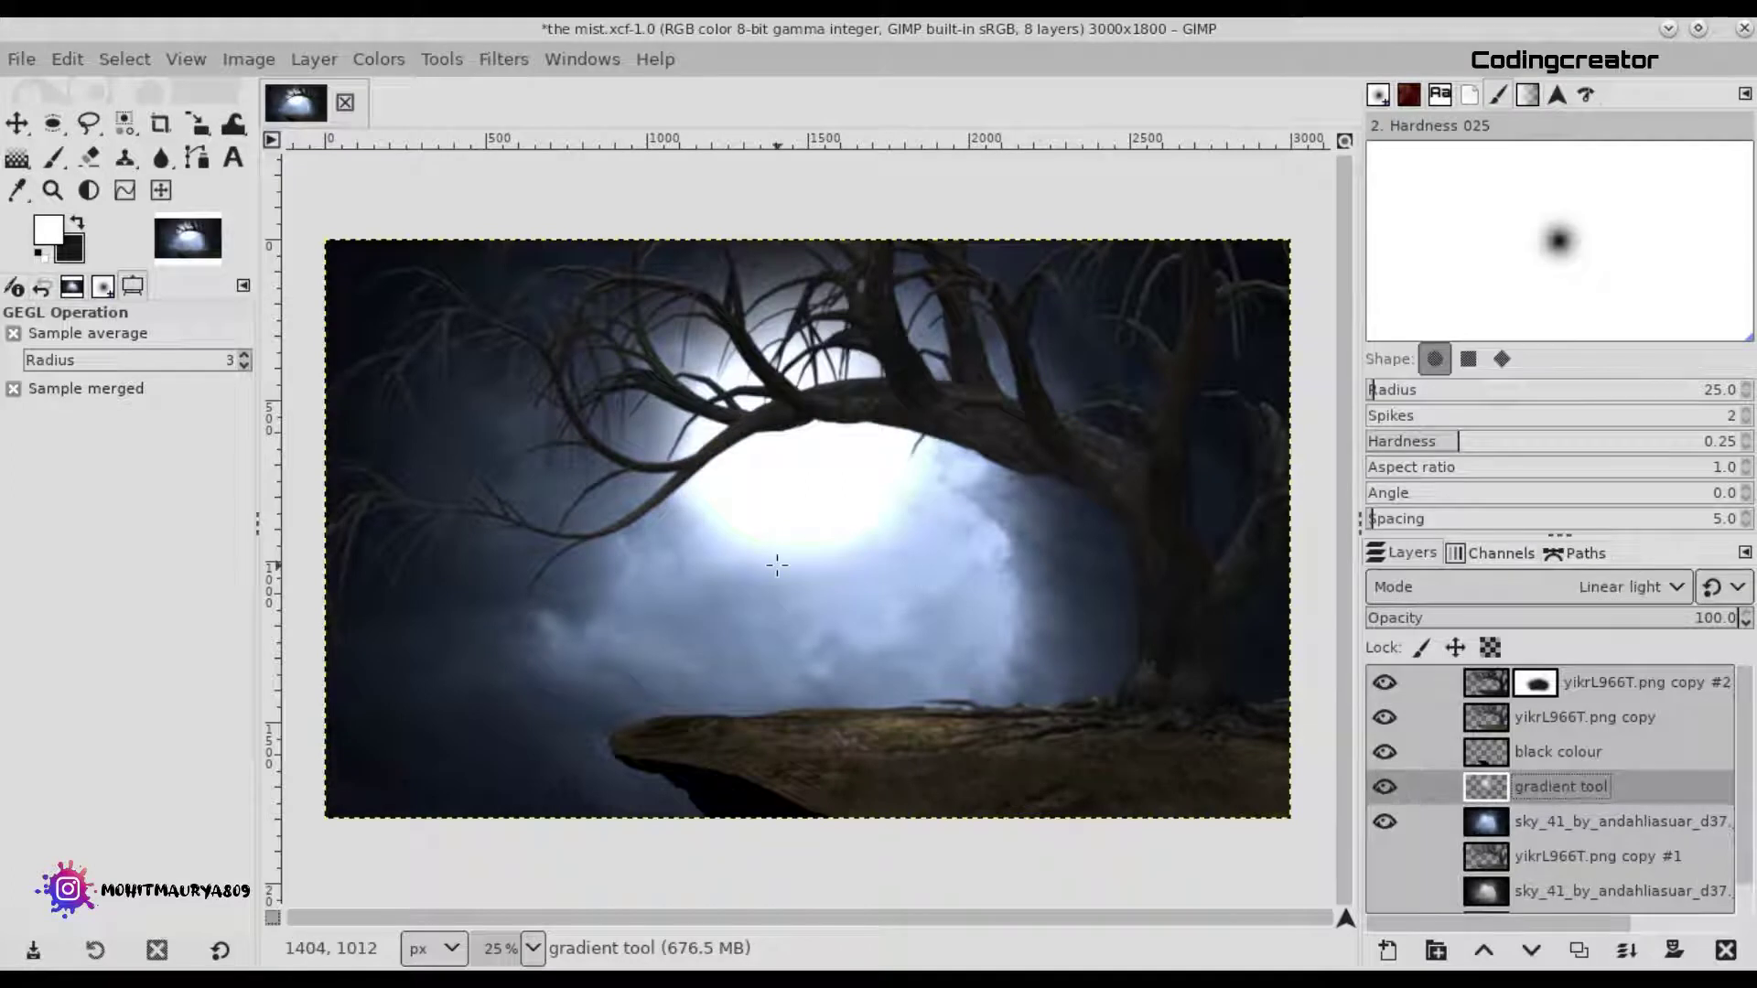
Scale the glow layer to about 1879×1127 near the canvas centre.
{"action": "left_click", "coordinate": [189, 124]}
{"action": "left_click", "coordinate": [608, 627]}
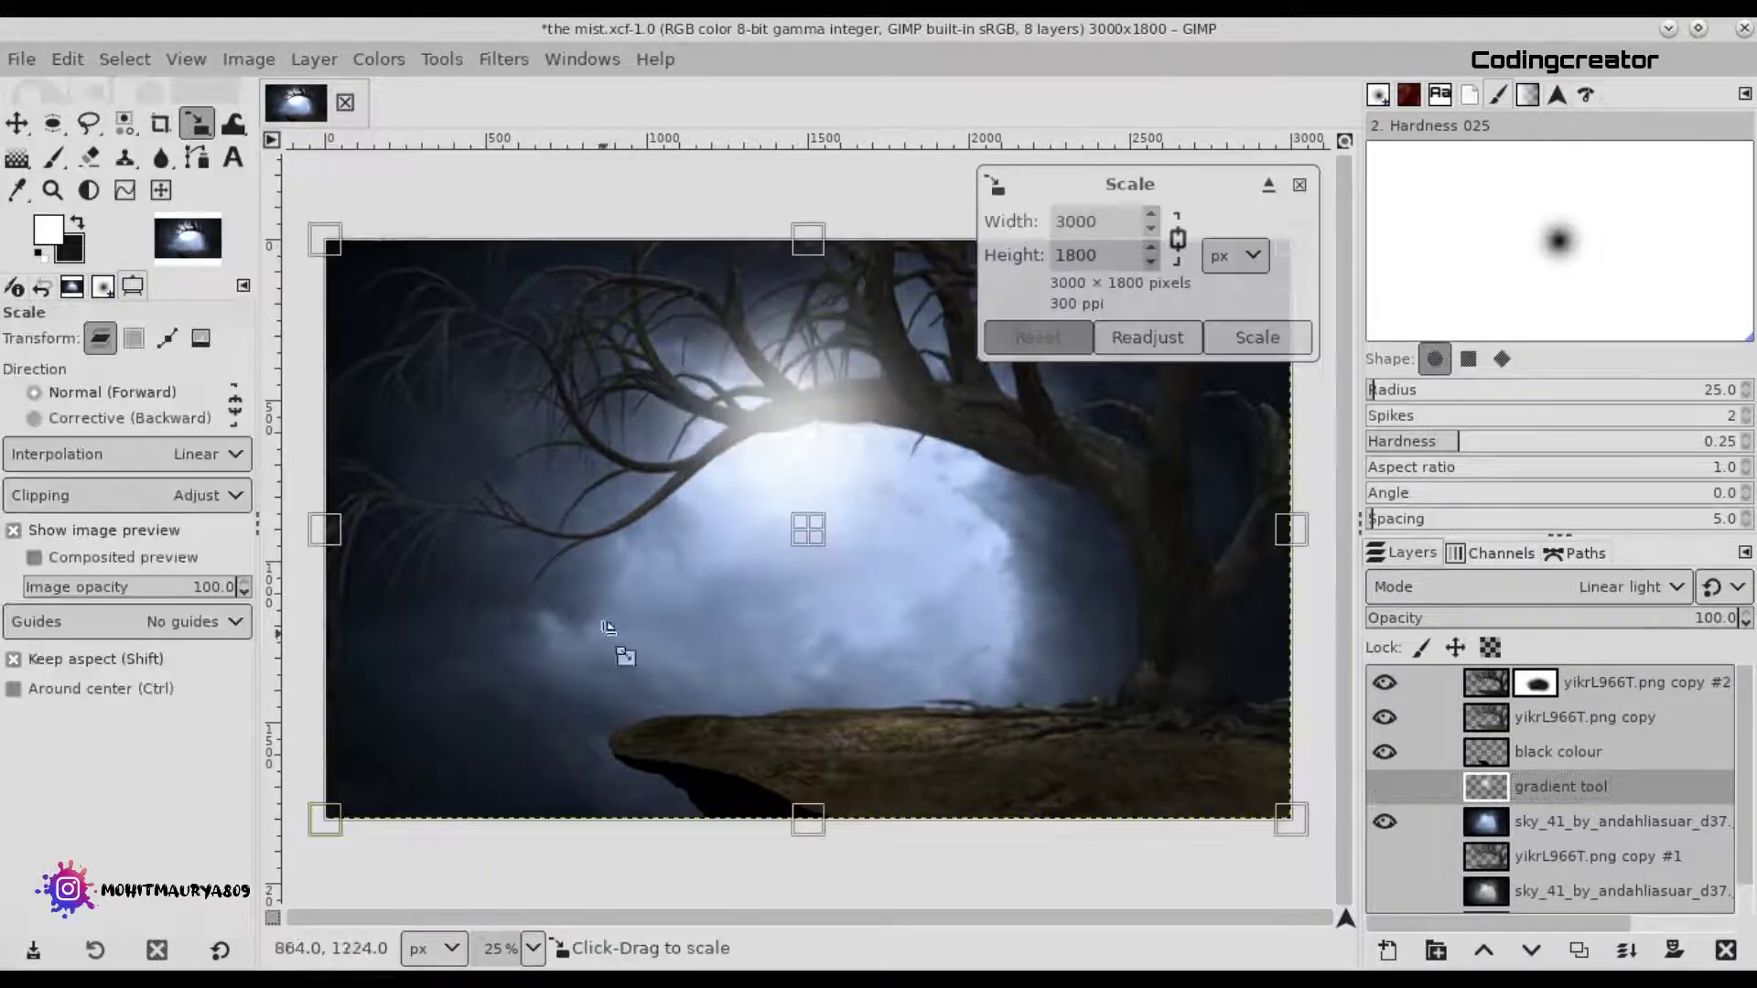
{"action": "mouse_move", "coordinate": [1112, 732]}
{"action": "left_mouse_down"}
{"action": "mouse_move", "coordinate": [753, 482]}
{"action": "mouse_move", "coordinate": [842, 506]}
{"action": "mouse_move", "coordinate": [824, 486]}
{"action": "left_mouse_up"}
{"action": "mouse_move", "coordinate": [1027, 588]}
{"action": "left_mouse_down"}
{"action": "mouse_move", "coordinate": [832, 477]}
{"action": "mouse_move", "coordinate": [845, 495]}
{"action": "mouse_move", "coordinate": [826, 539]}
{"action": "mouse_move", "coordinate": [1012, 628]}
{"action": "mouse_move", "coordinate": [911, 569]}
{"action": "left_mouse_up"}
{"action": "key", "text": "Return"}
{"action": "key", "text": "m"}
{"action": "left_click", "coordinate": [188, 115]}
{"action": "key", "text": "Return"}
{"action": "key", "text": "m"}
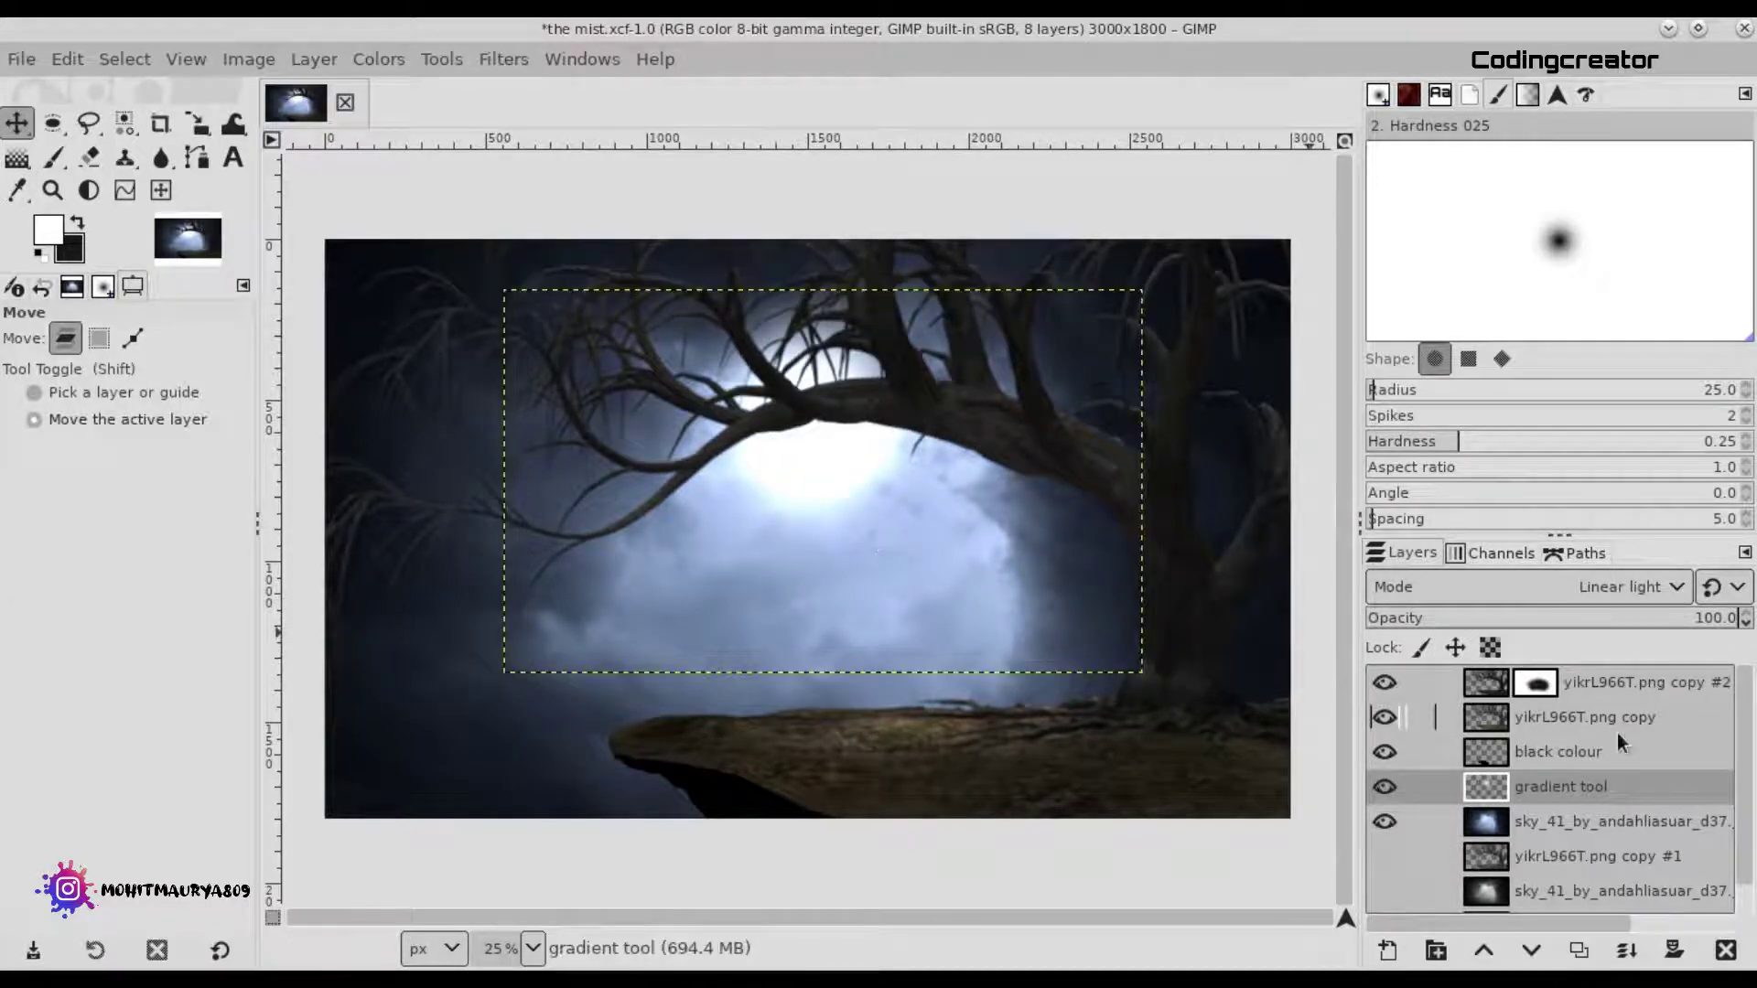
Nudge the glow layer slightly up-left, then activate the top layer copy's mask.
{"action": "left_click", "coordinate": [1617, 731]}
{"action": "left_click", "coordinate": [1558, 788]}
{"action": "left_click_drag", "start_coordinate": [887, 517], "coordinate": [877, 516]}
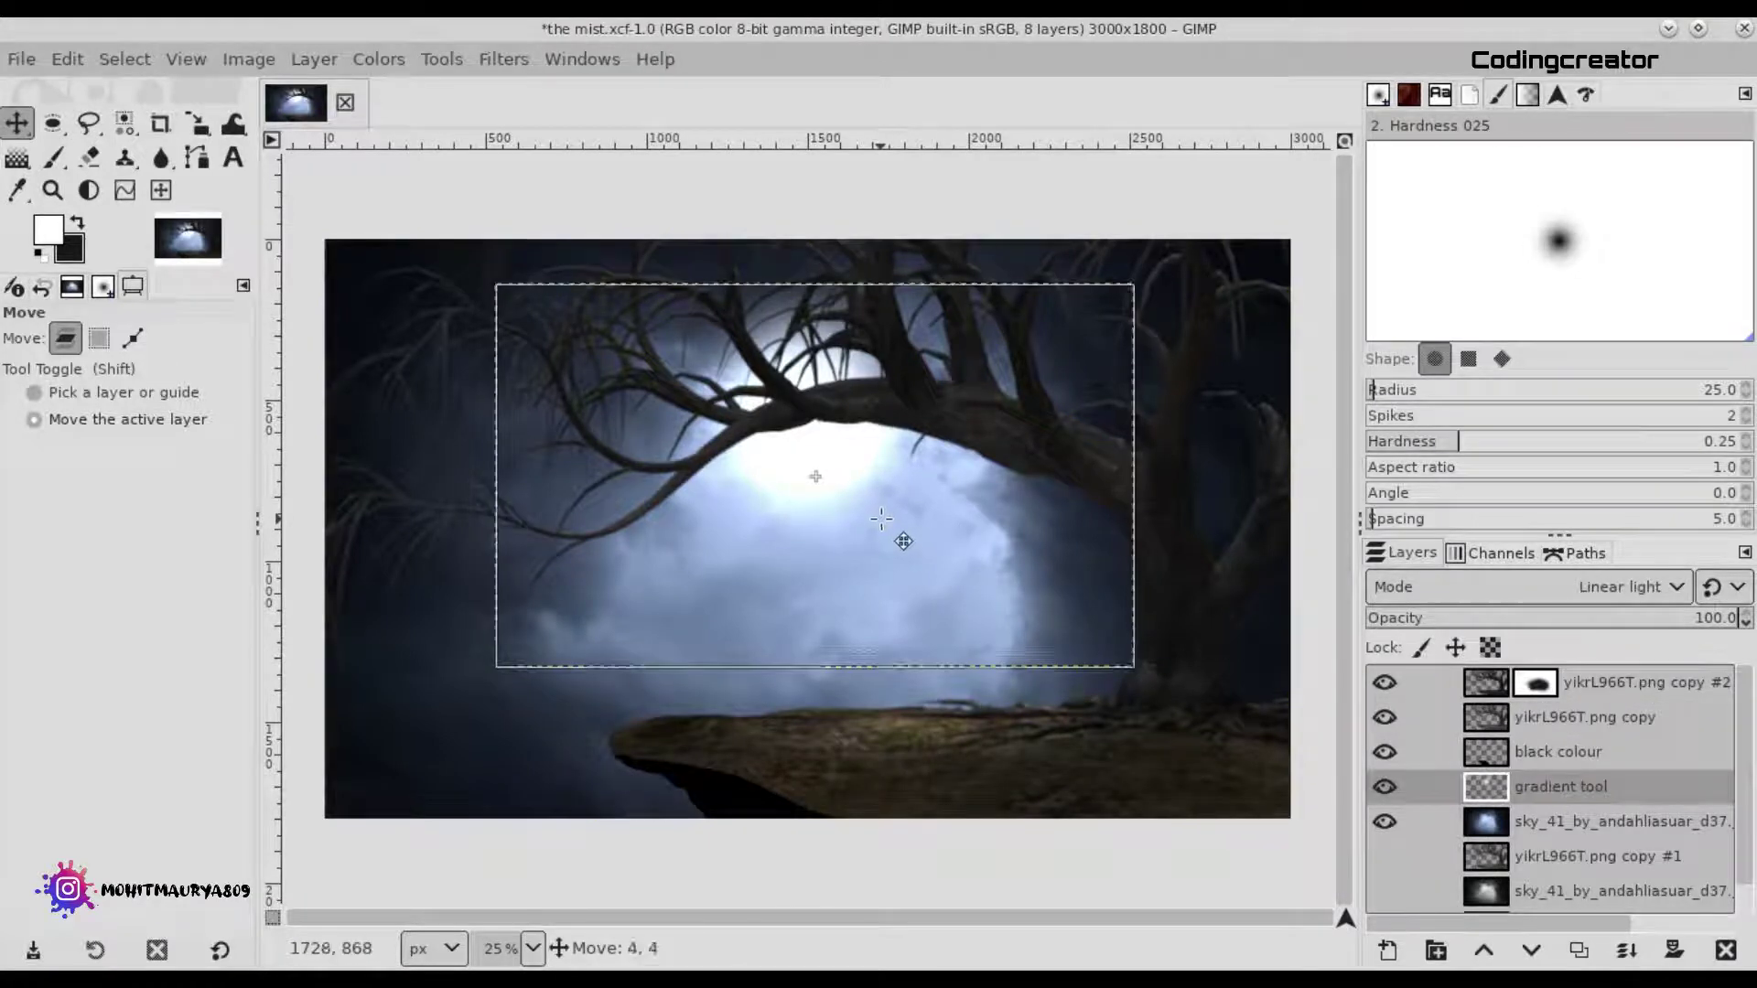
{"action": "left_click", "coordinate": [1616, 723]}
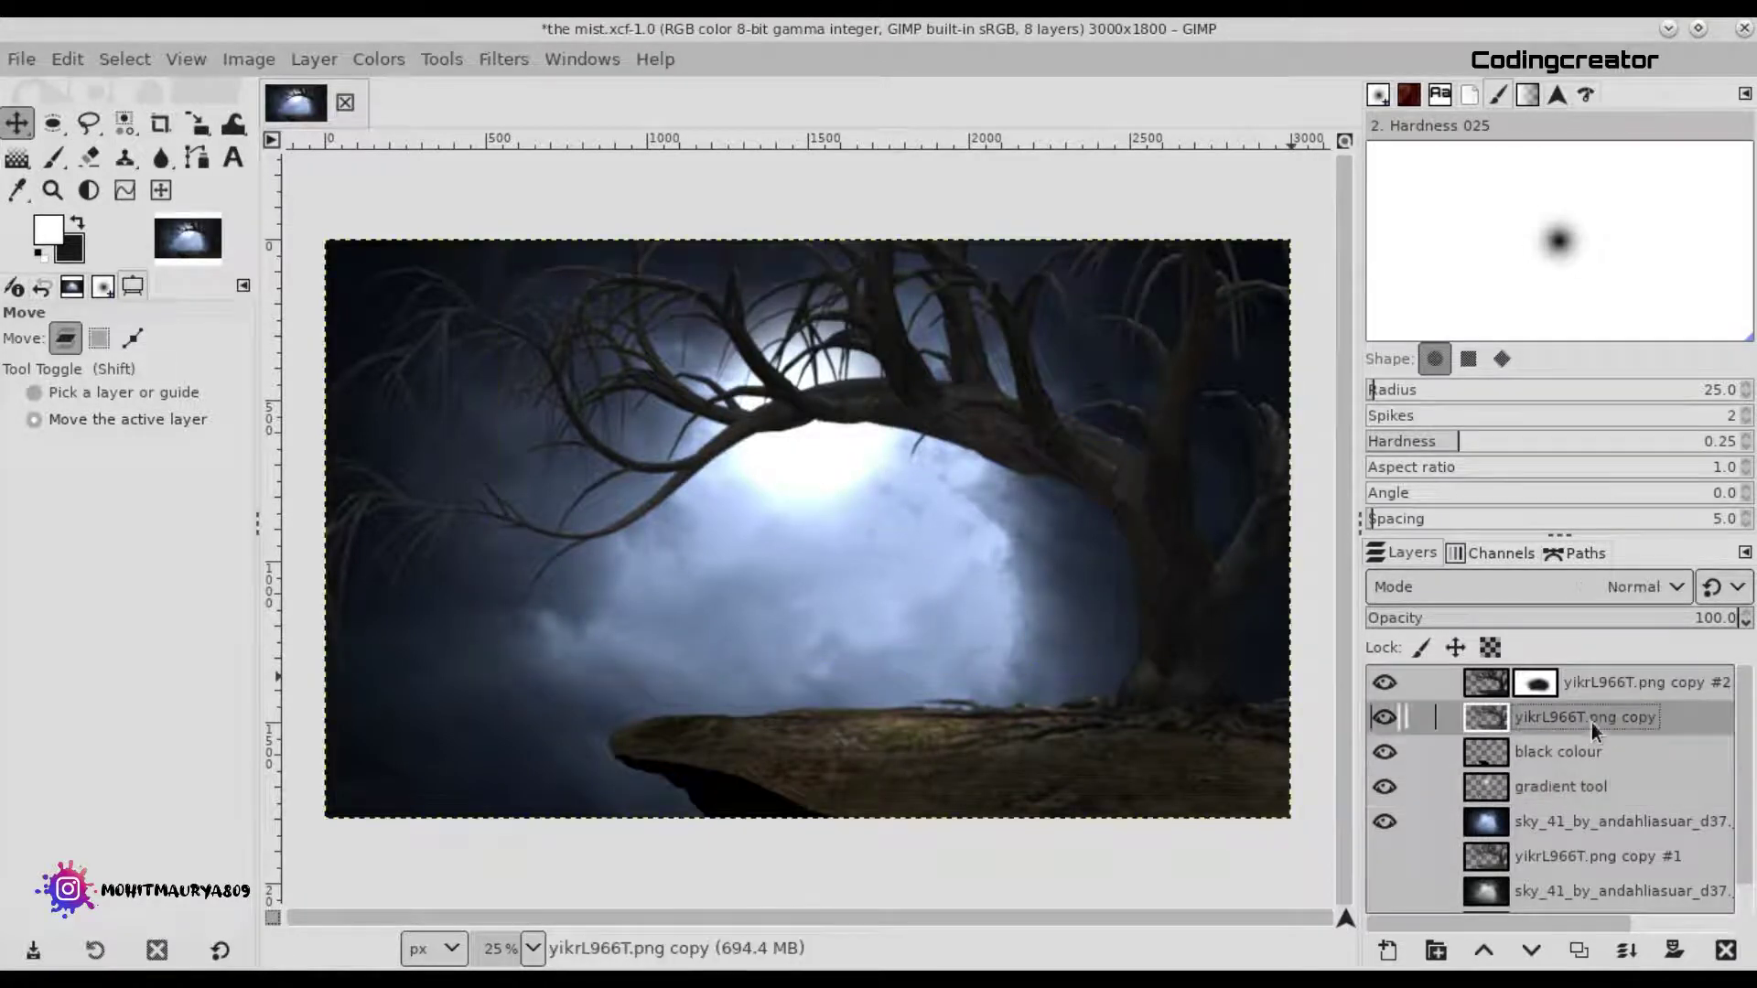
{"action": "left_click", "coordinate": [1560, 785]}
{"action": "left_click", "coordinate": [1535, 685]}
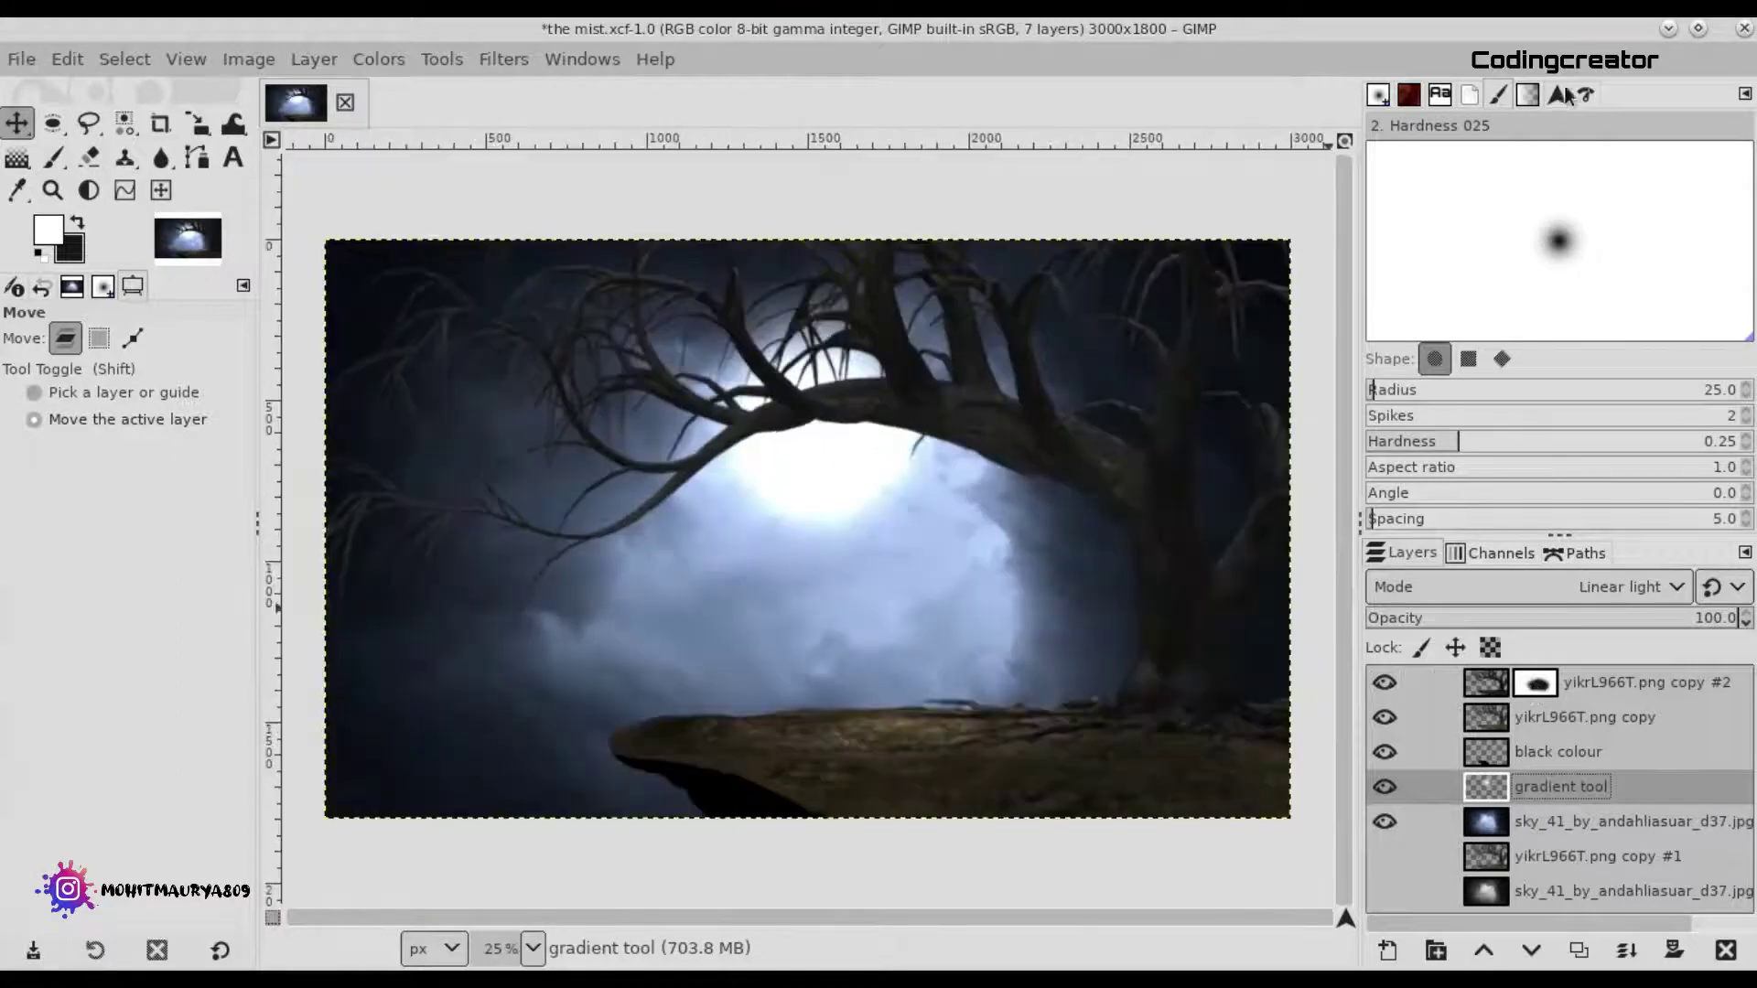
{"action": "left_click", "coordinate": [1528, 94]}
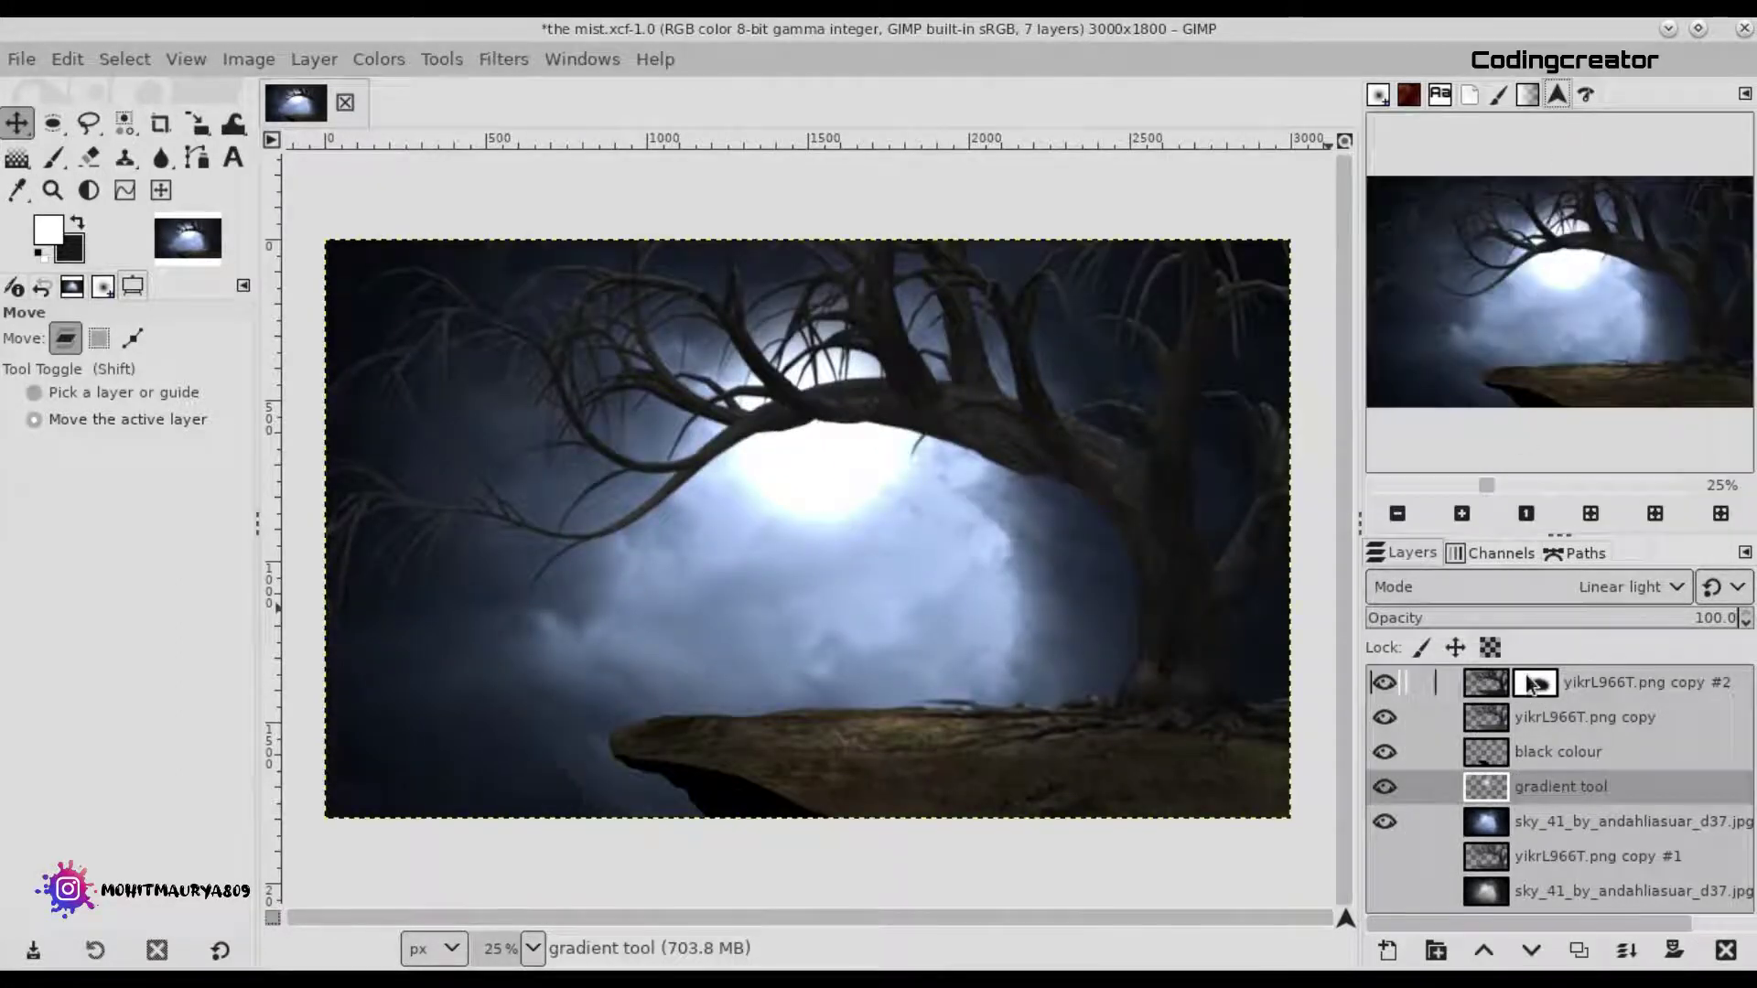
{"action": "left_click", "coordinate": [1534, 684]}
Open Downloads/Gimp/depressed_by_dazzle_stock.jpg, convert to the built-in profile, and duplicate its layer.
{"action": "left_click", "coordinate": [13, 60]}
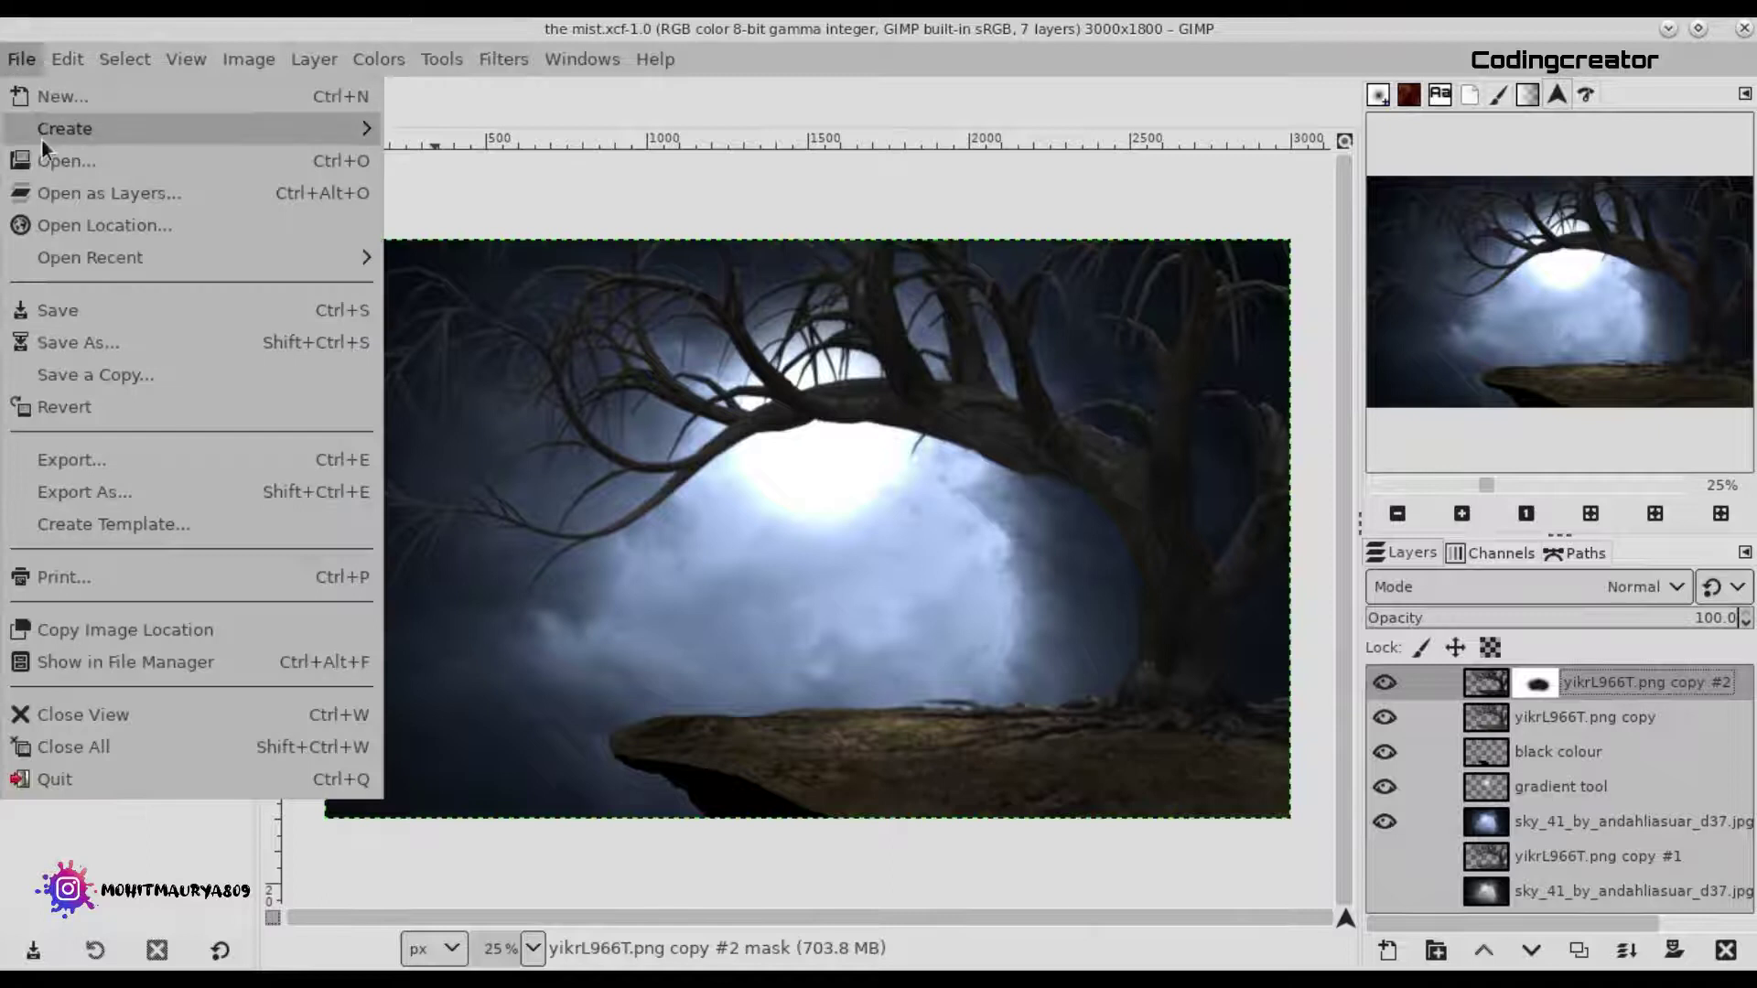
{"action": "left_click", "coordinate": [48, 159]}
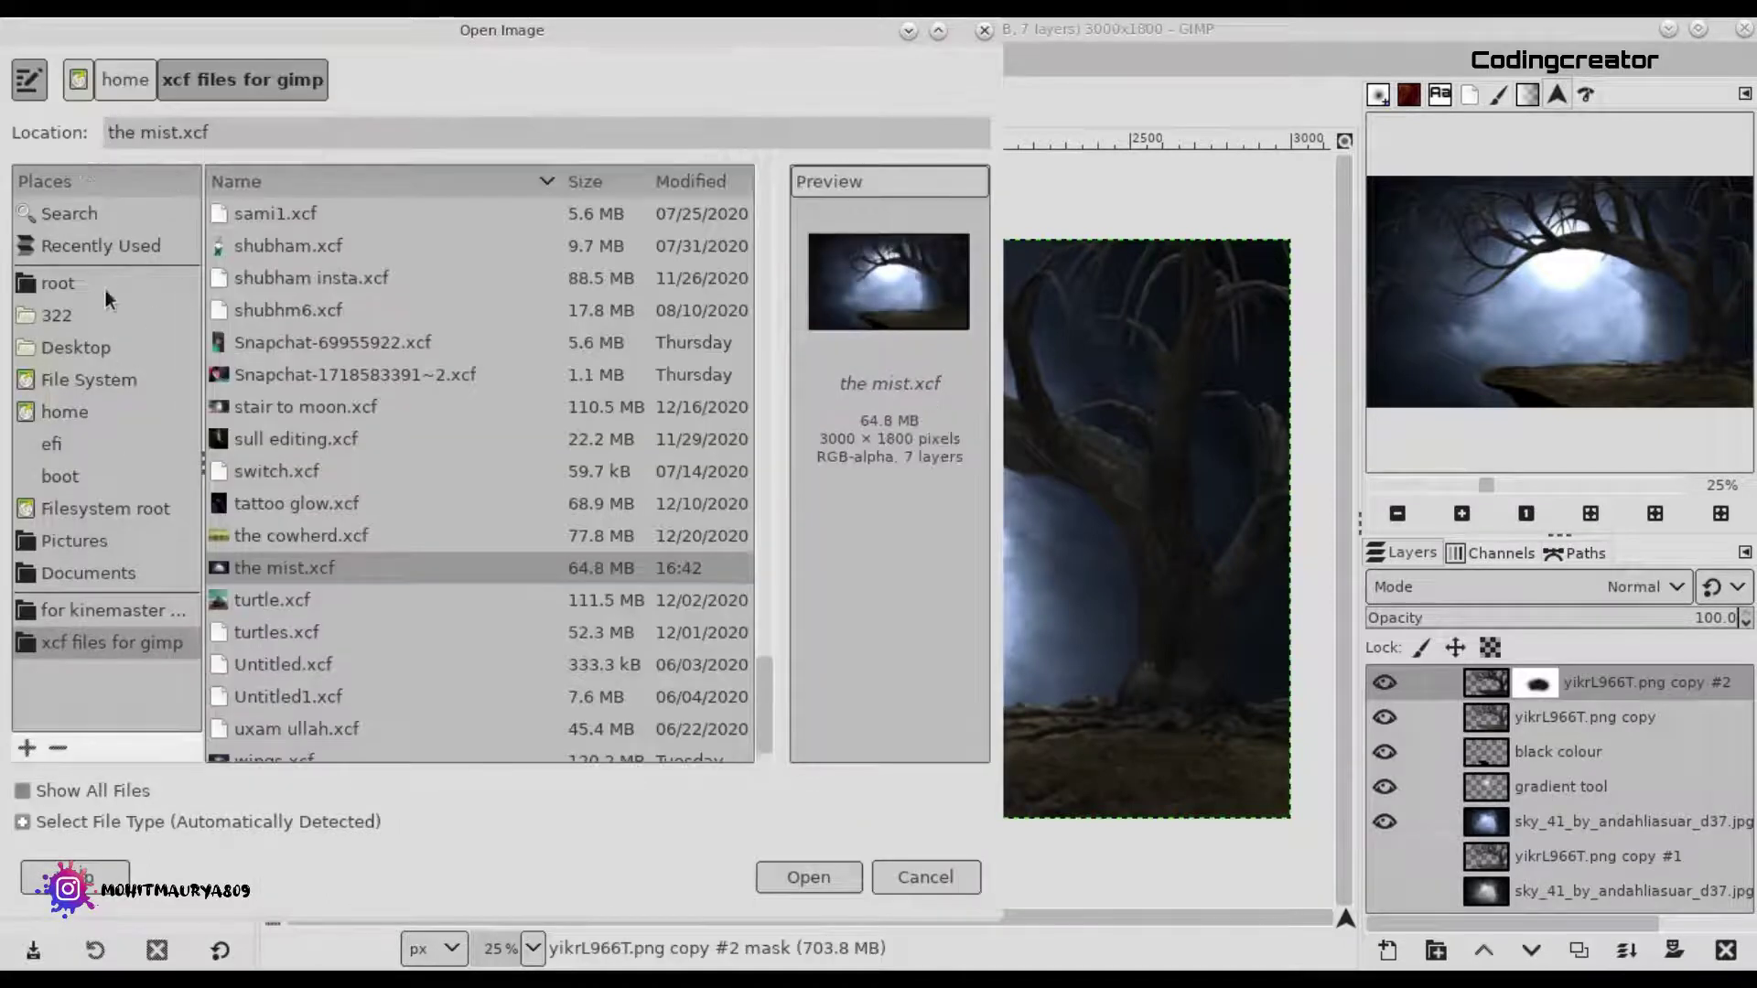
{"action": "left_click", "coordinate": [106, 287]}
{"action": "left_click_drag", "start_coordinate": [765, 220], "coordinate": [760, 360]}
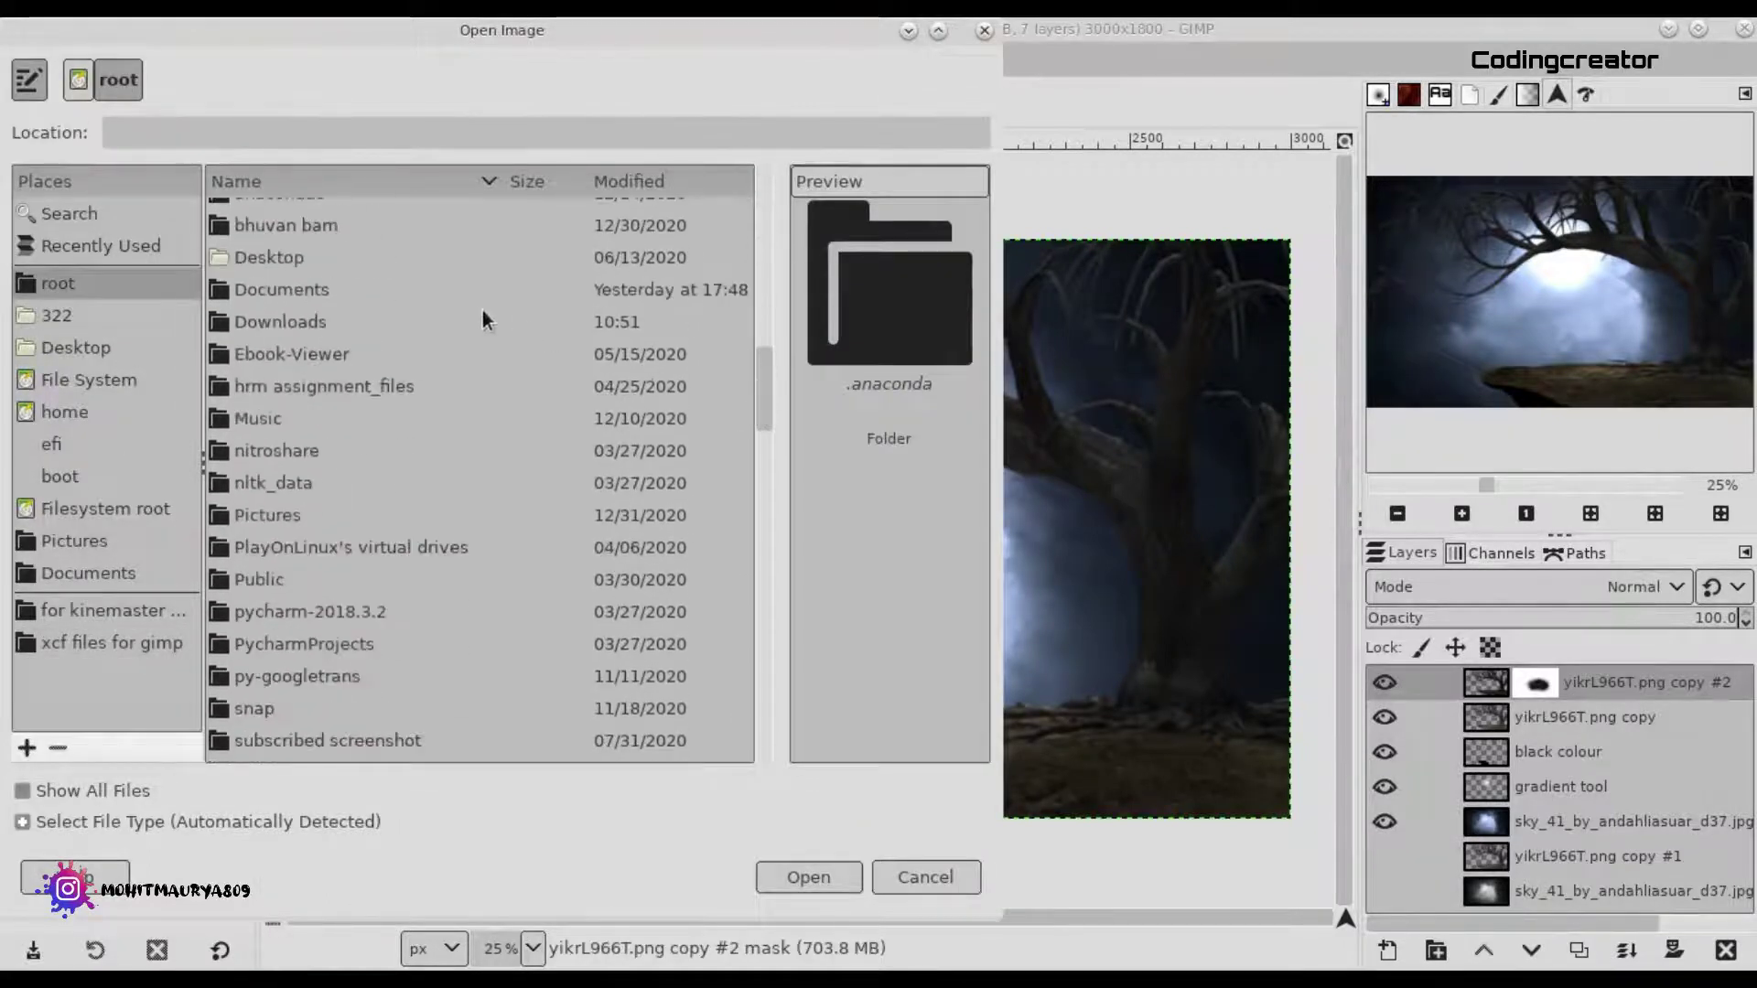
{"action": "double_click", "coordinate": [481, 319]}
{"action": "double_click", "coordinate": [288, 409]}
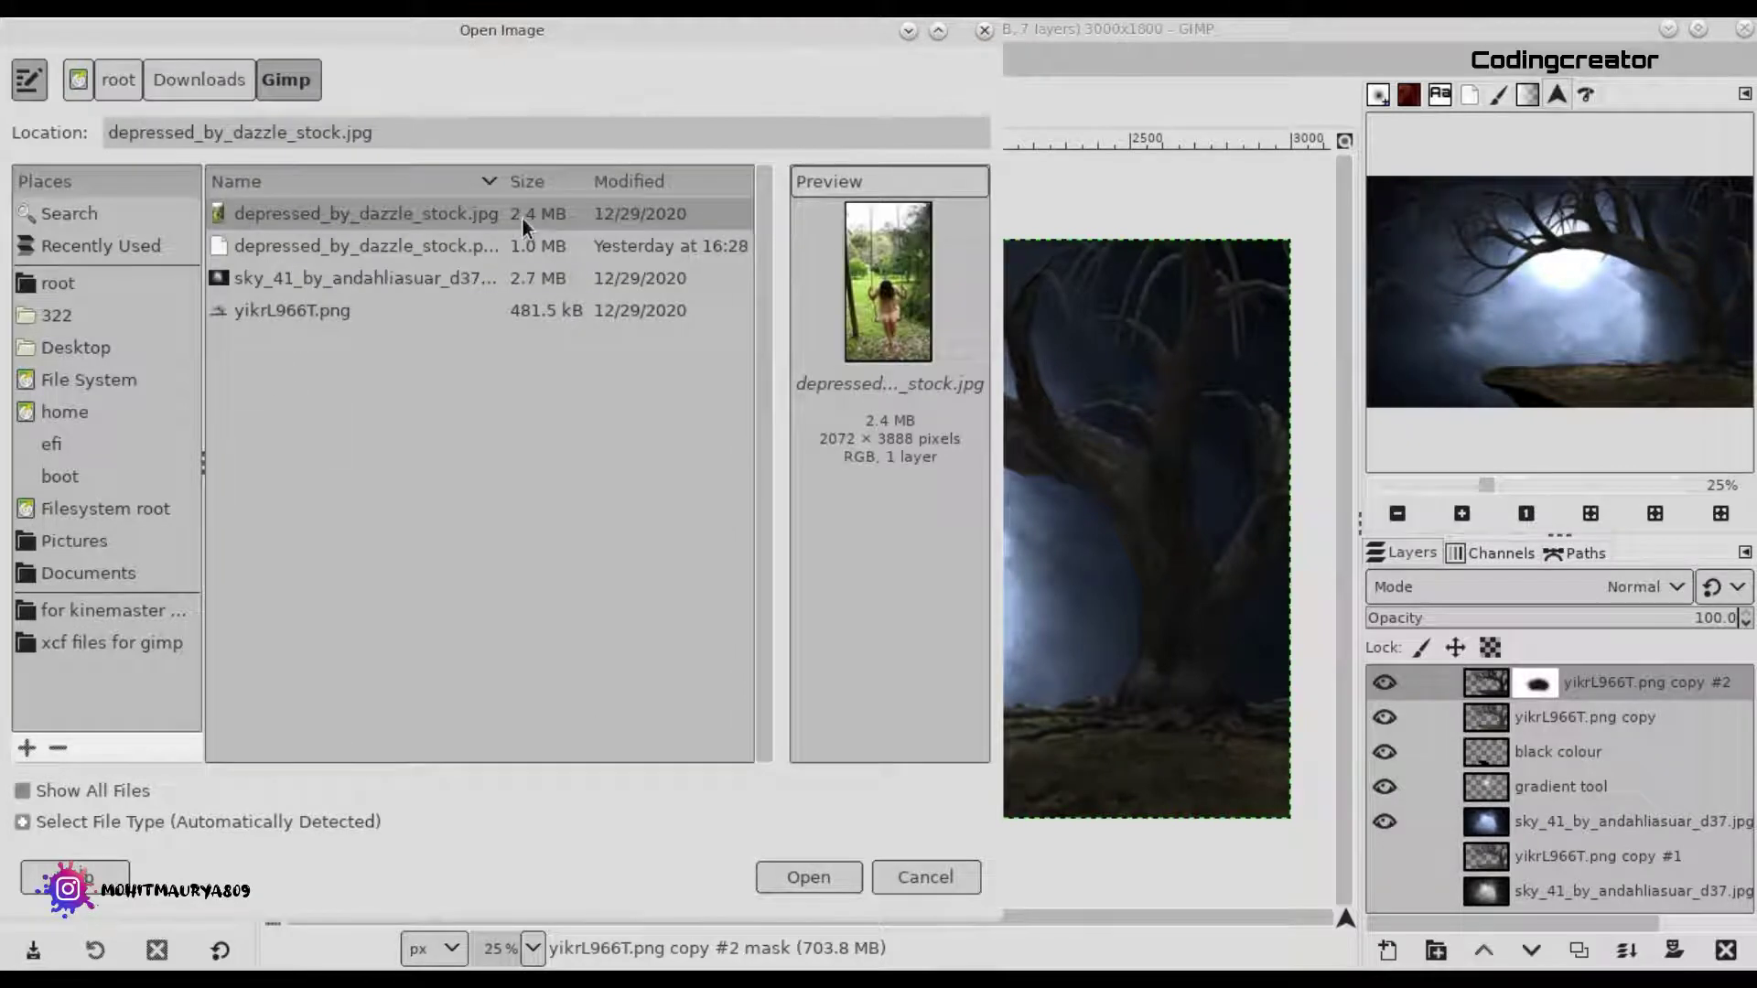
{"action": "left_click", "coordinate": [799, 873]}
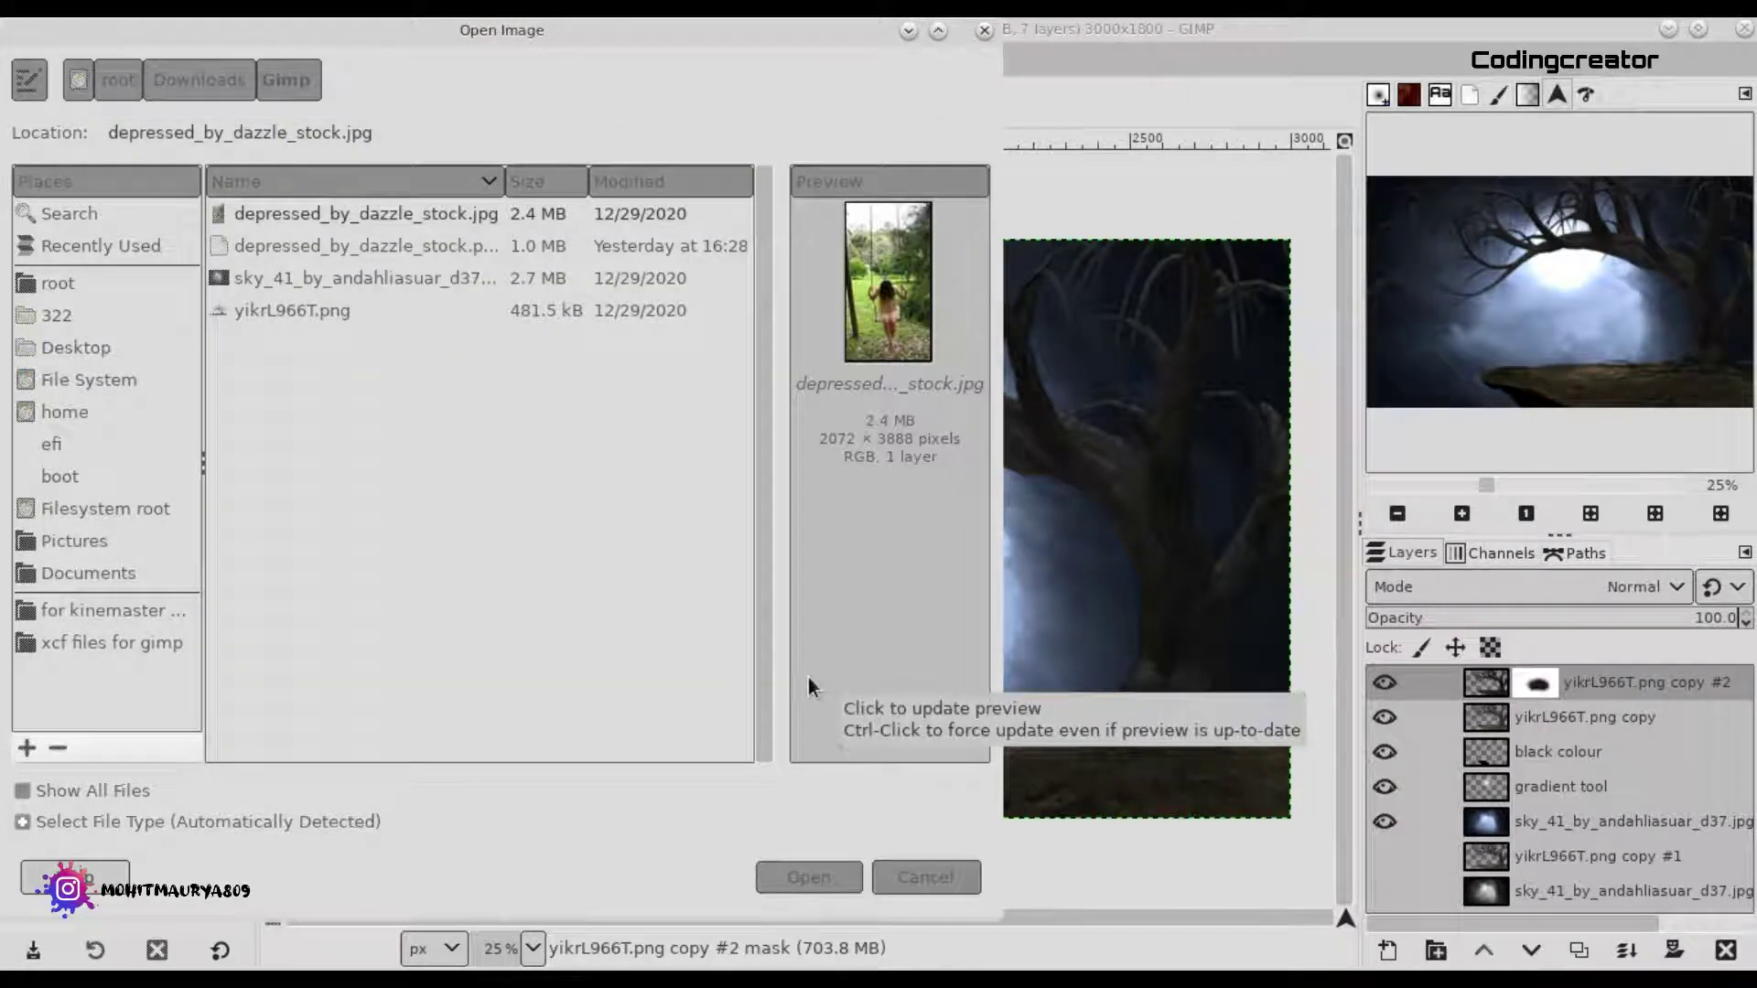
{"action": "left_click", "coordinate": [1045, 661]}
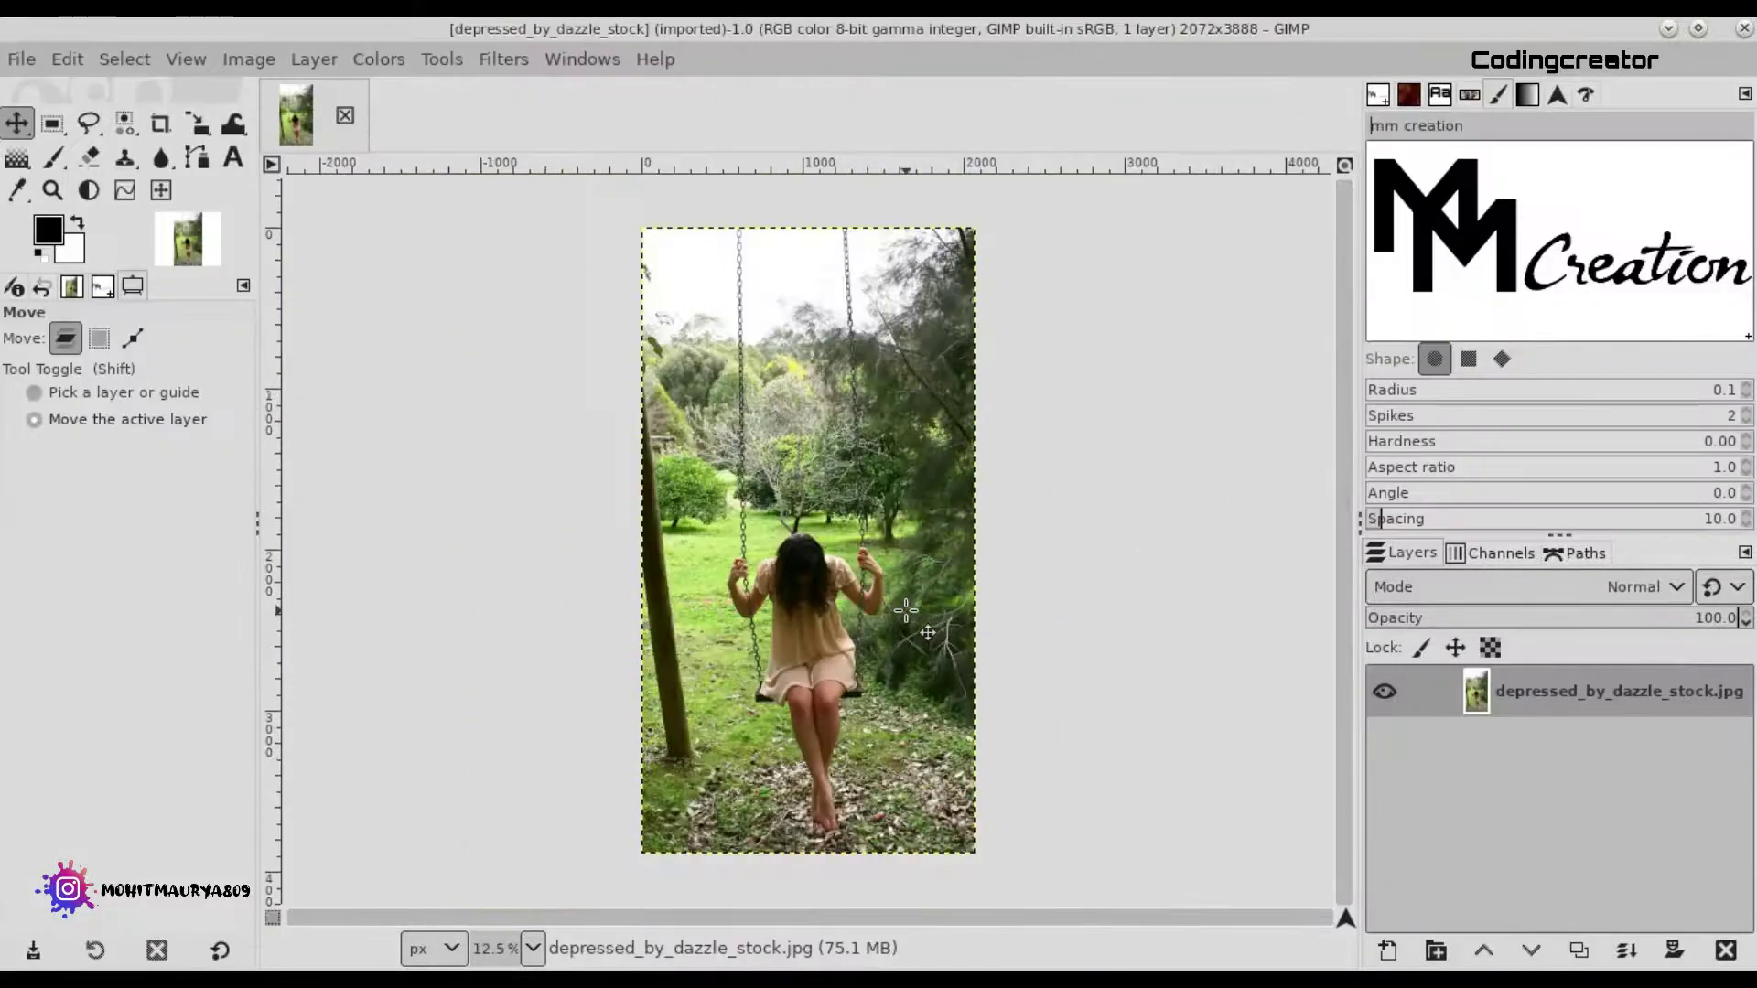
{"action": "left_click", "coordinate": [1568, 951]}
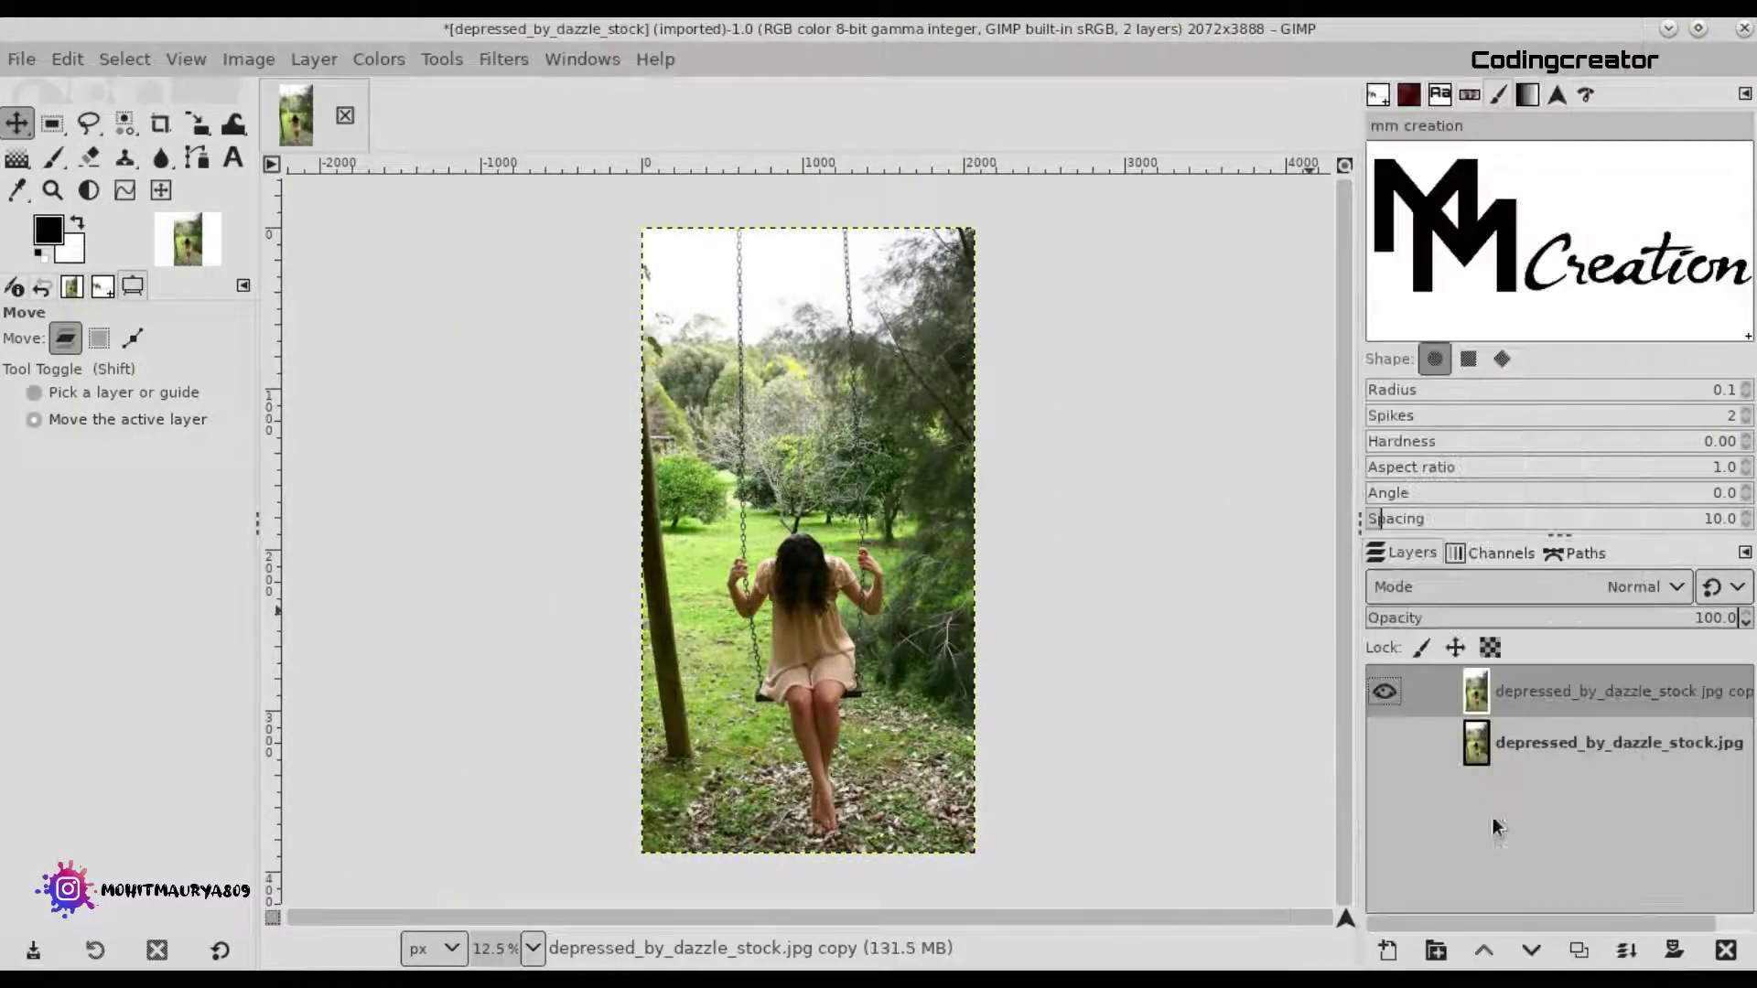
With Free Select, zoom in and place the first outline point on the chain's left edge.
{"action": "key", "text": "f"}
{"action": "left_click", "coordinate": [1556, 94]}
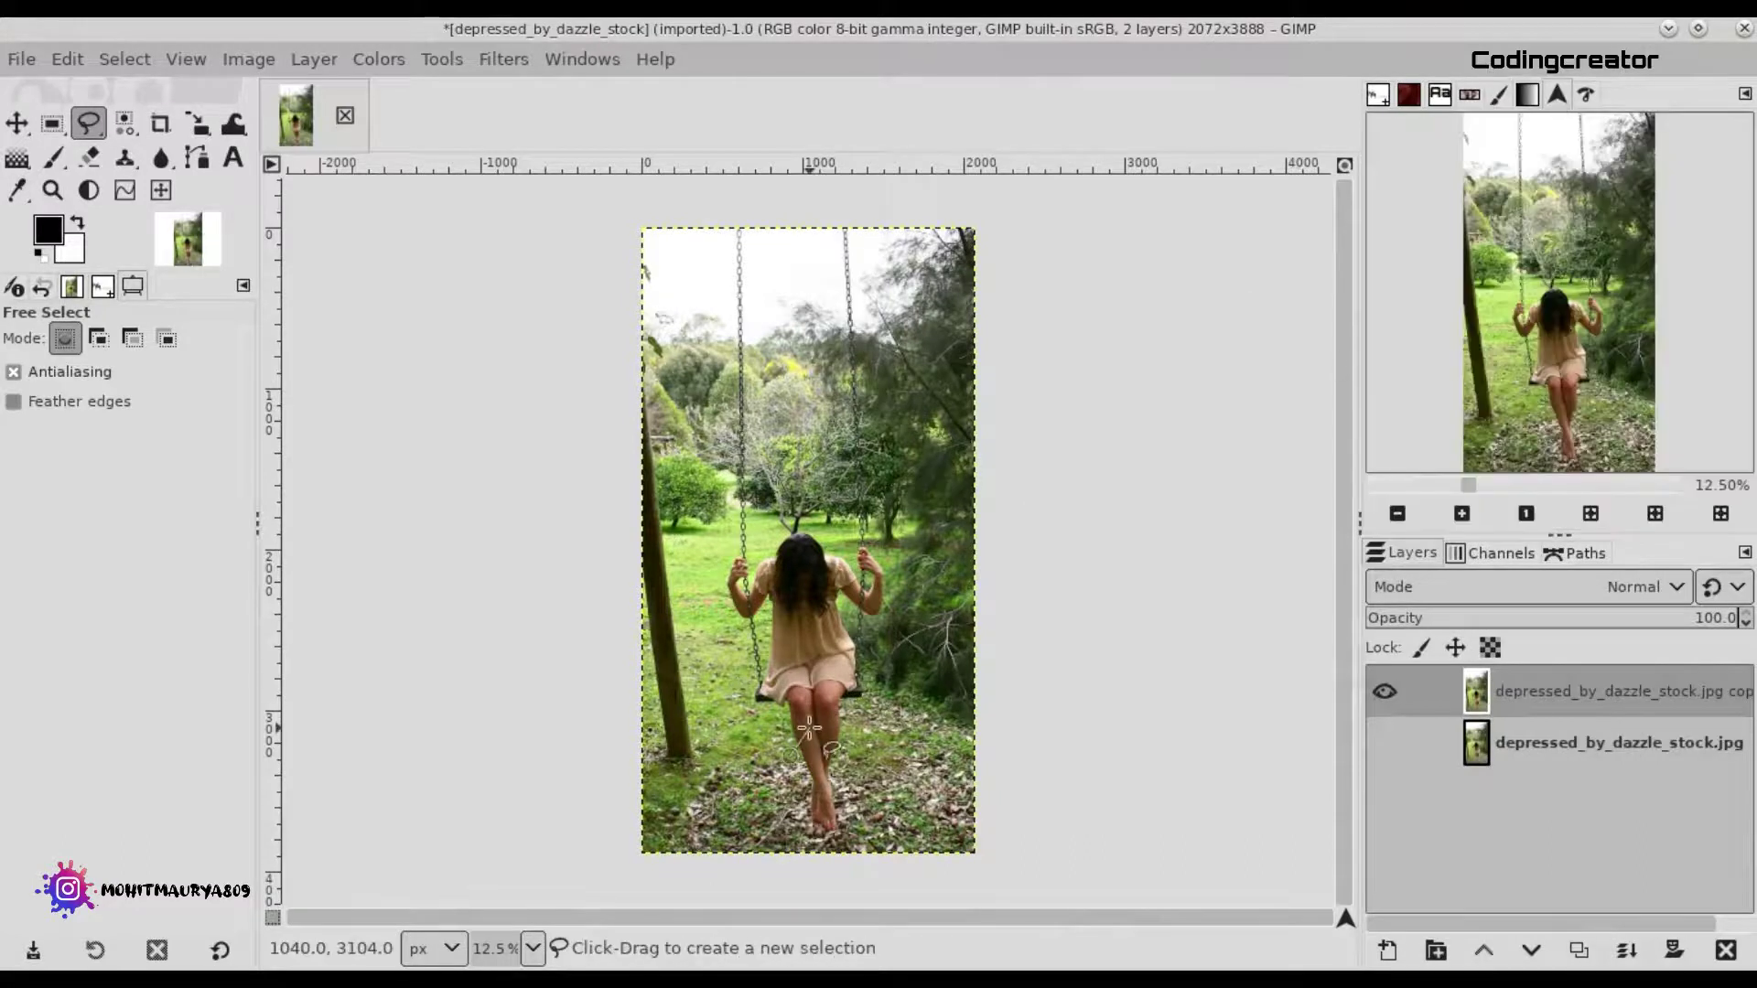
{"action": "left_click", "coordinate": [1462, 514]}
{"action": "key", "text": "1"}
{"action": "scroll", "coordinate": [662, 808], "scroll_direction": "down", "scroll_amount": 5}
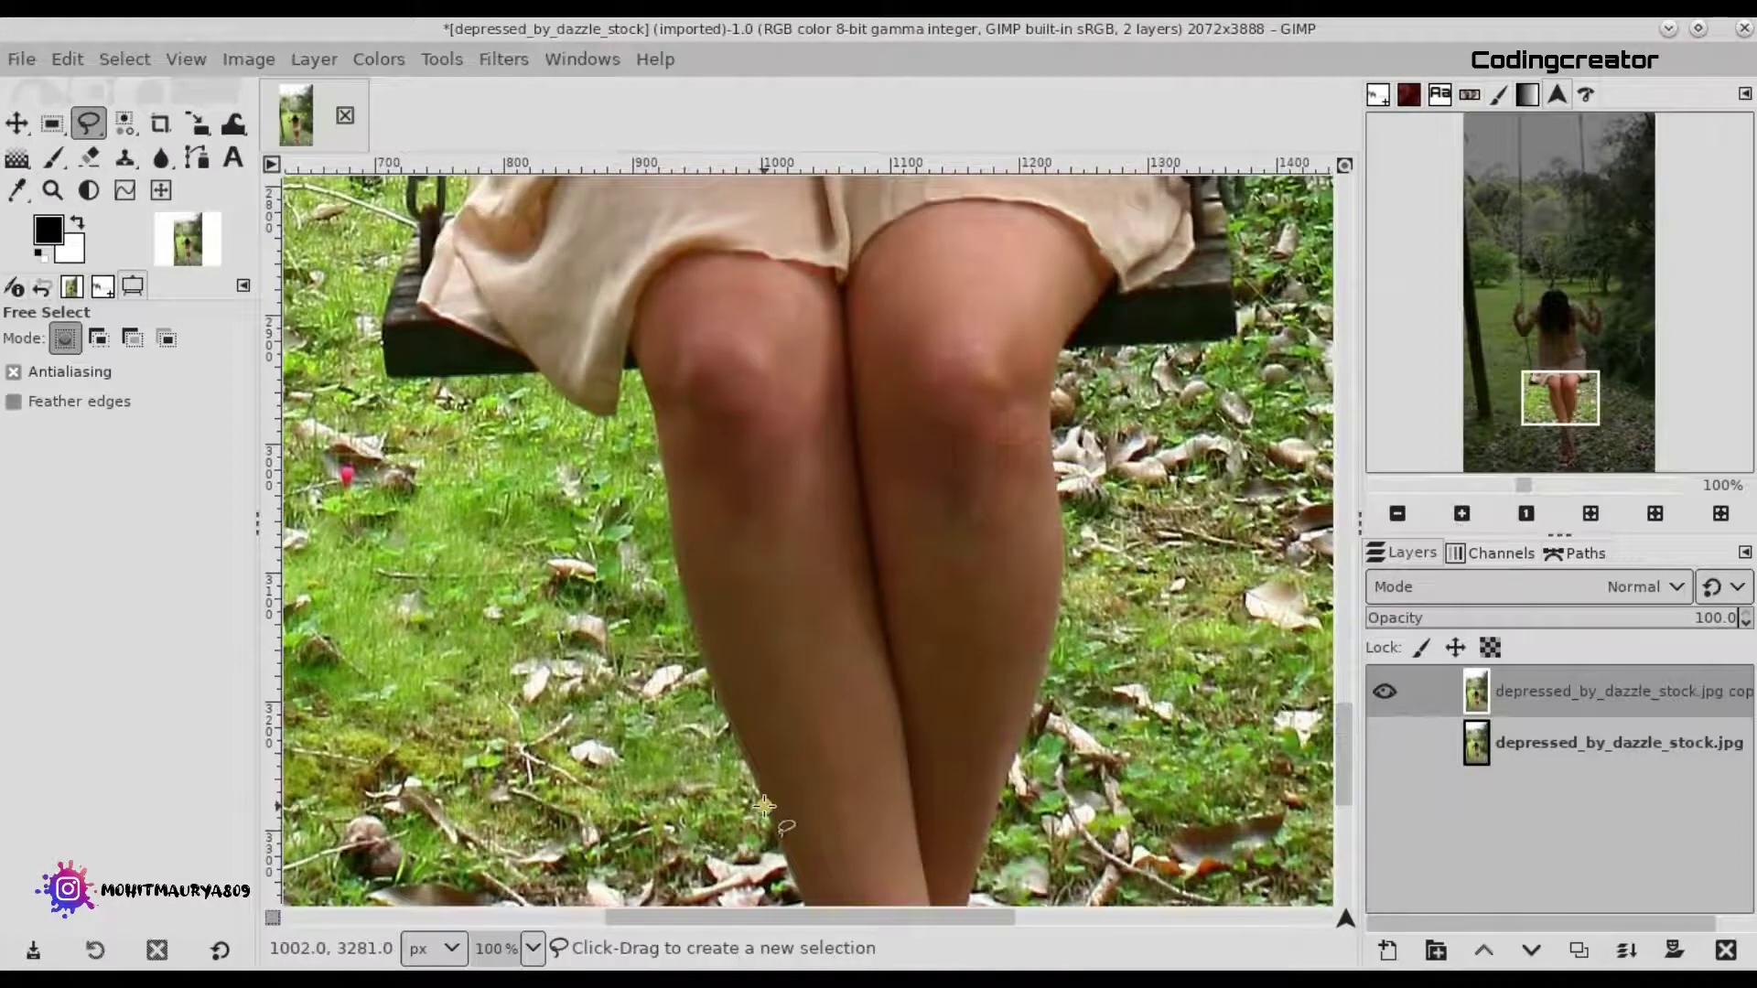
{"action": "key", "text": "3"}
{"action": "scroll", "coordinate": [613, 426], "scroll_direction": "up", "scroll_amount": 5}
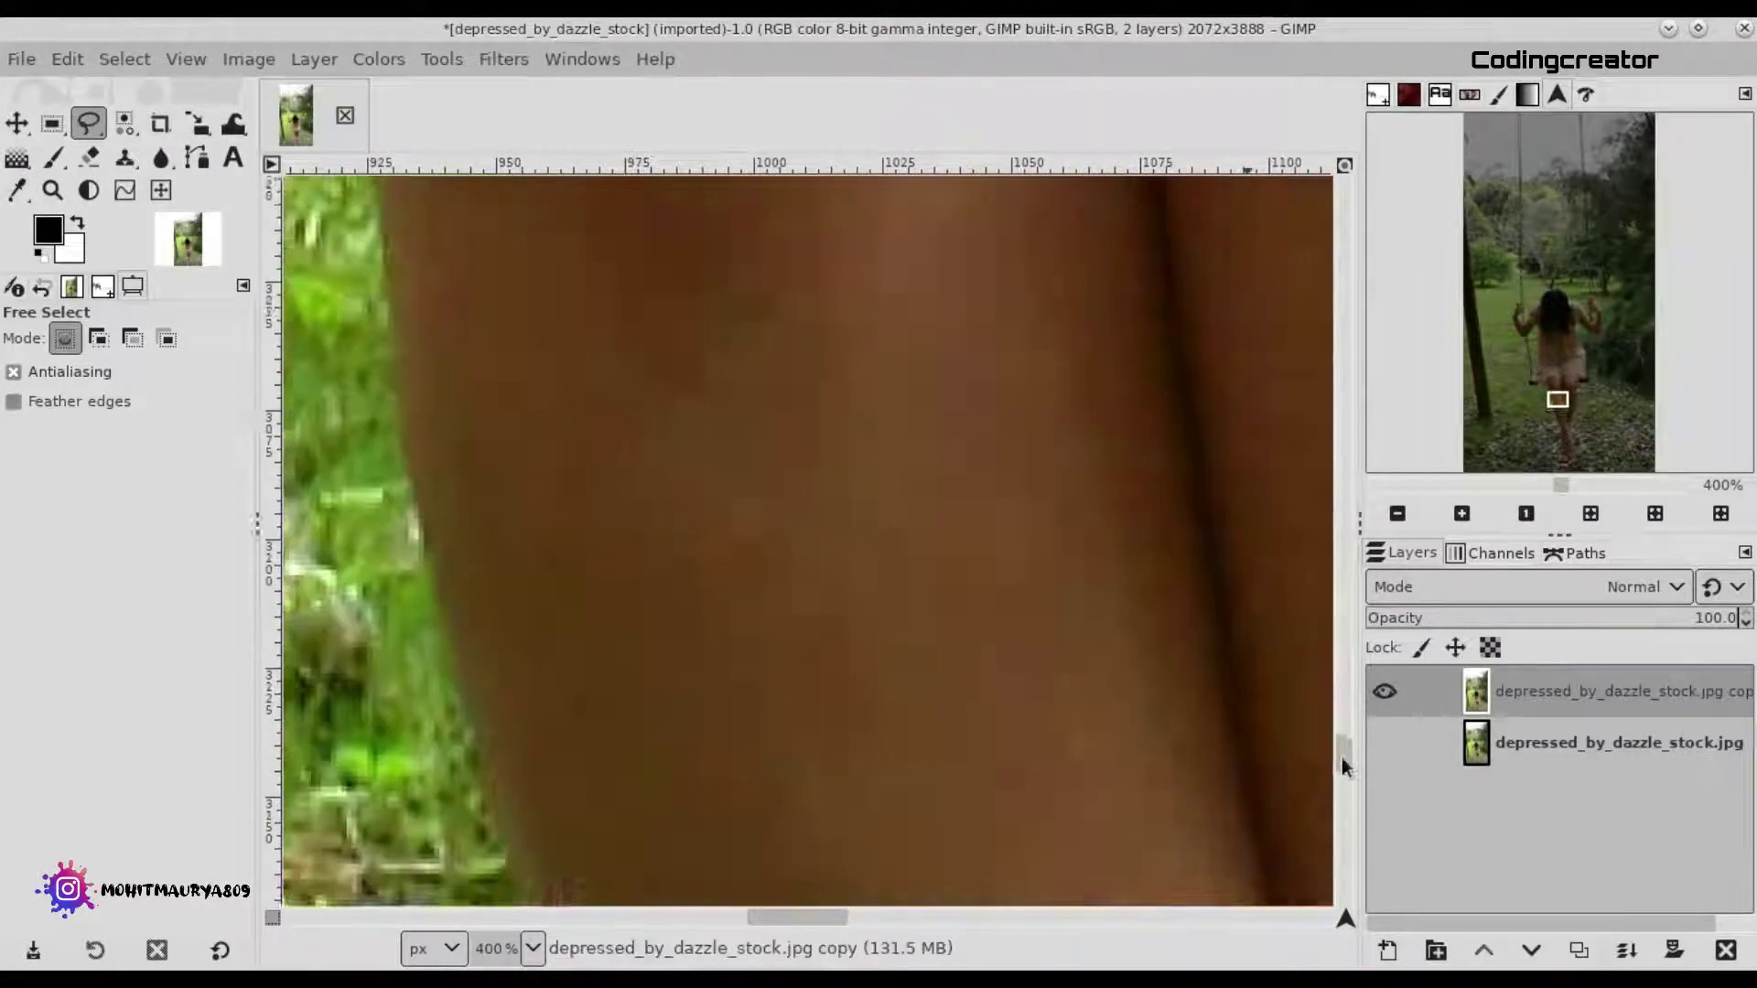
{"action": "scroll", "coordinate": [345, 564], "scroll_direction": "left", "scroll_amount": 3}
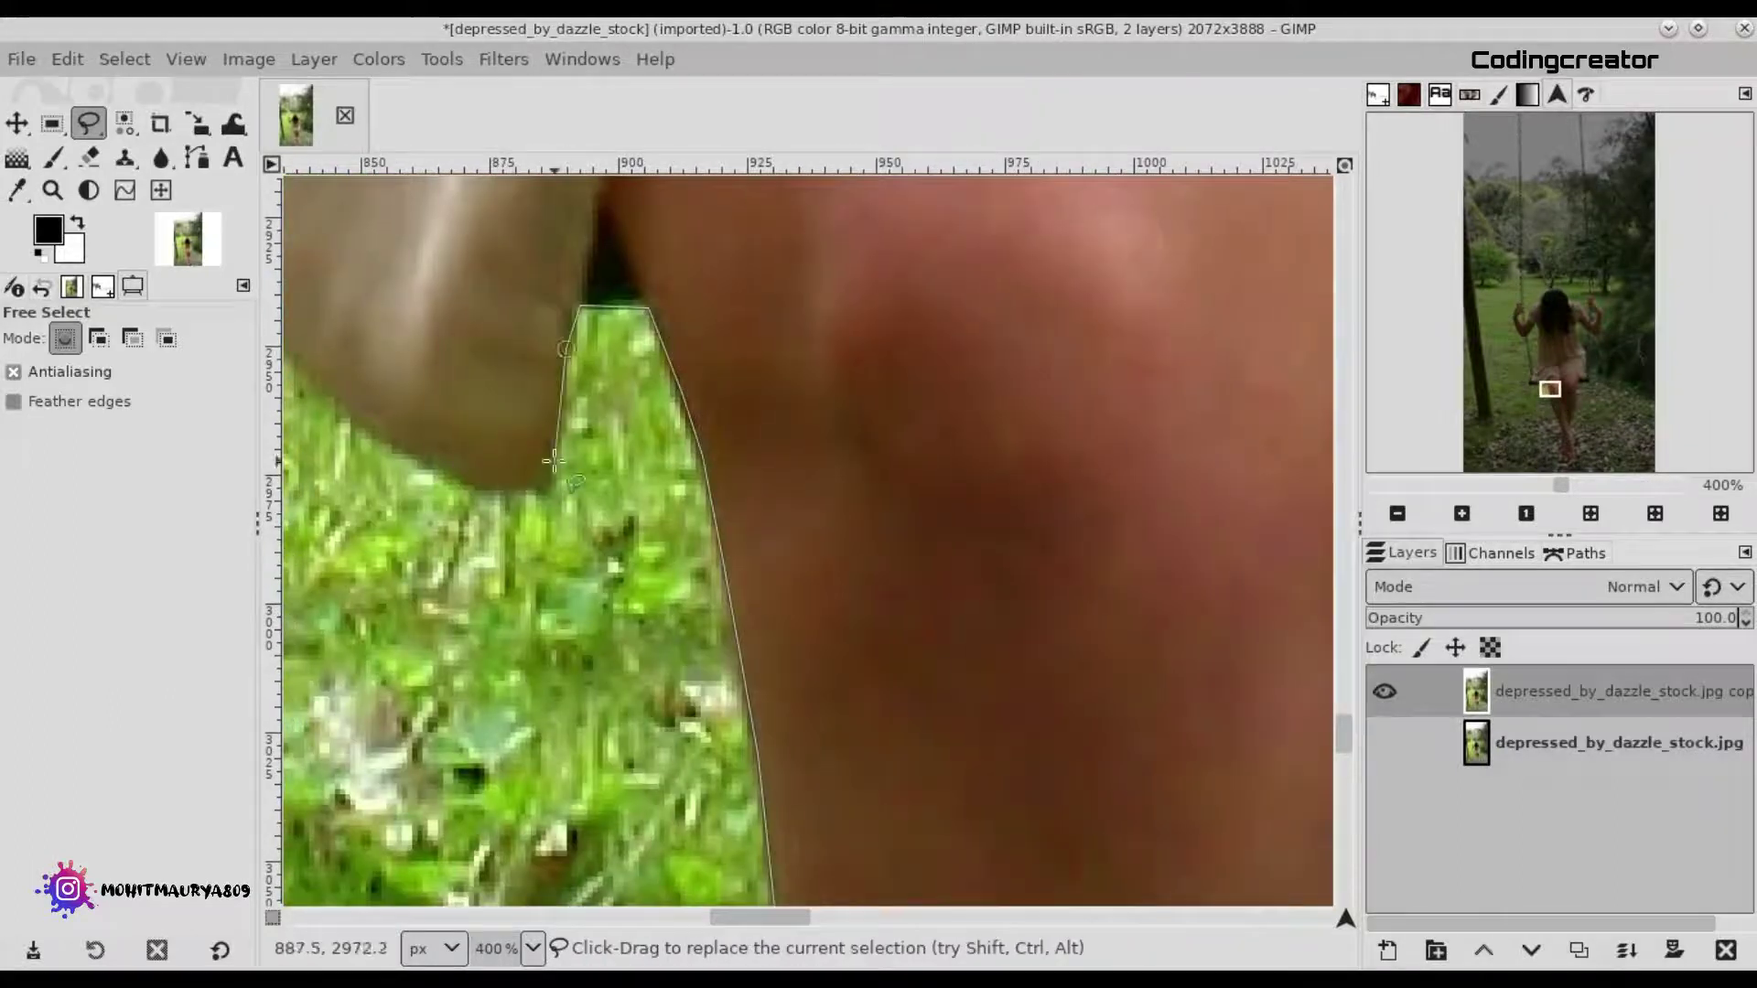
{"action": "scroll", "coordinate": [458, 577], "scroll_direction": "left", "scroll_amount": 3}
{"action": "scroll", "coordinate": [561, 596], "scroll_direction": "left", "scroll_amount": 2}
{"action": "scroll", "coordinate": [679, 678], "scroll_direction": "up", "scroll_amount": 3}
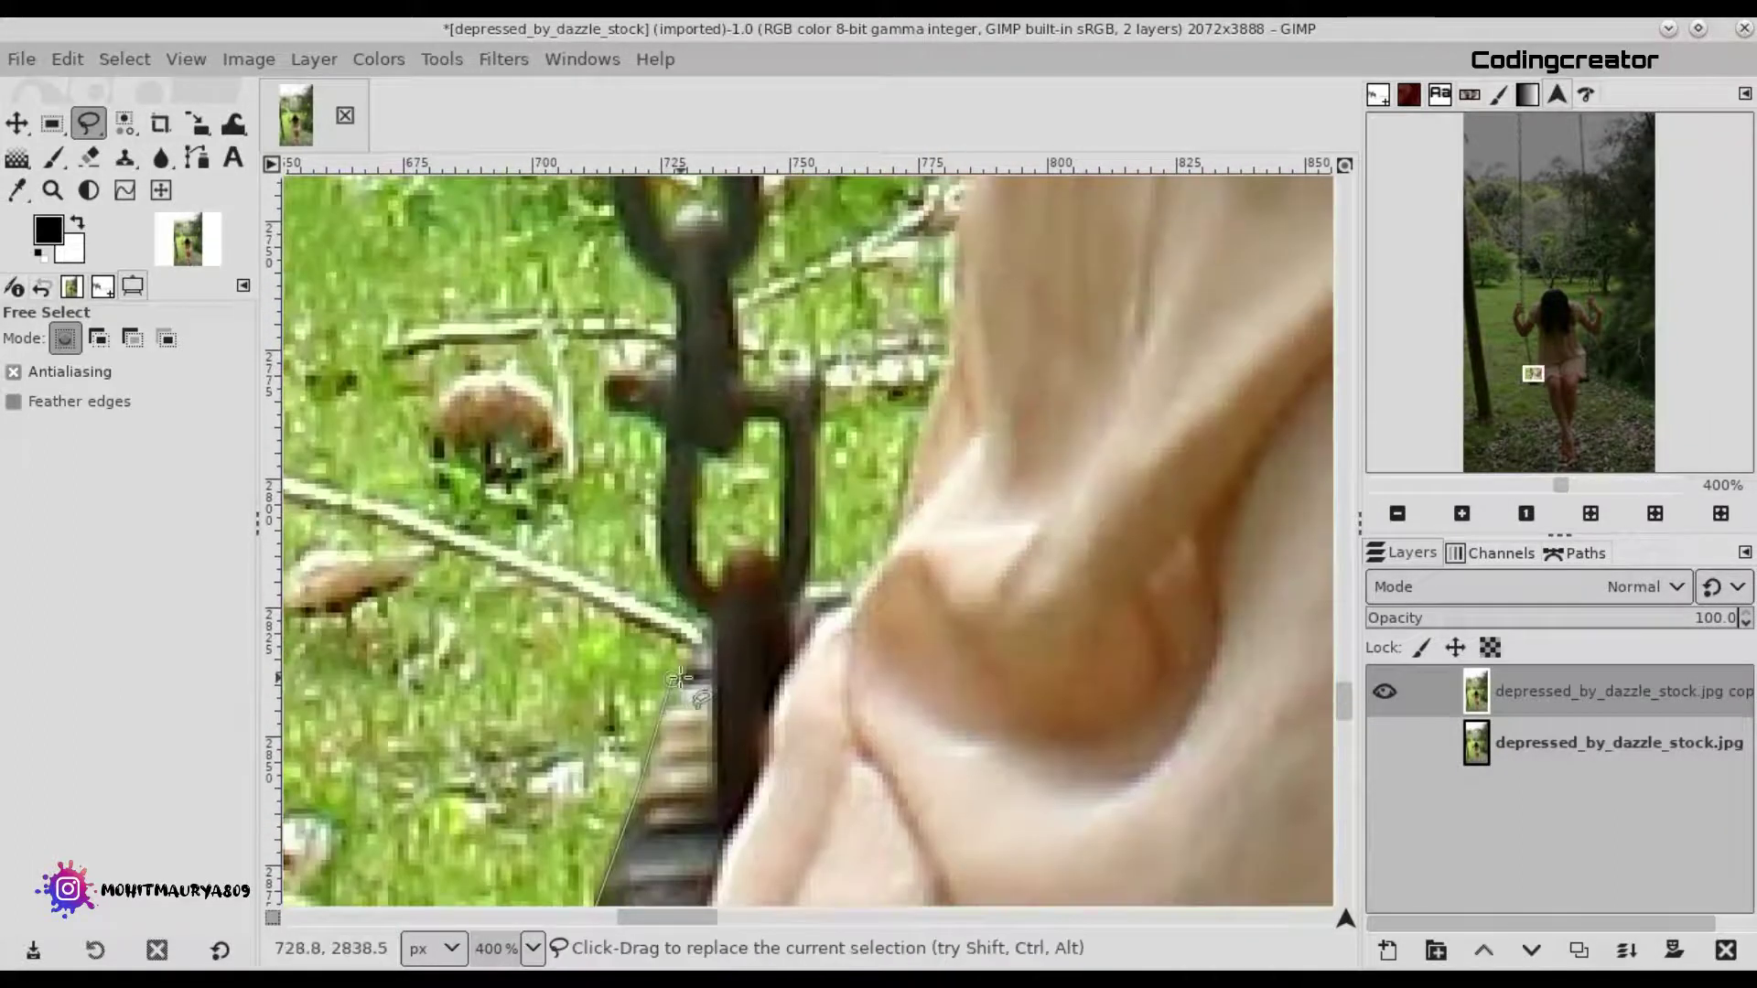
{"action": "scroll", "coordinate": [655, 414], "scroll_direction": "up", "scroll_amount": 2}
{"action": "scroll", "coordinate": [631, 503], "scroll_direction": "up", "scroll_amount": 3}
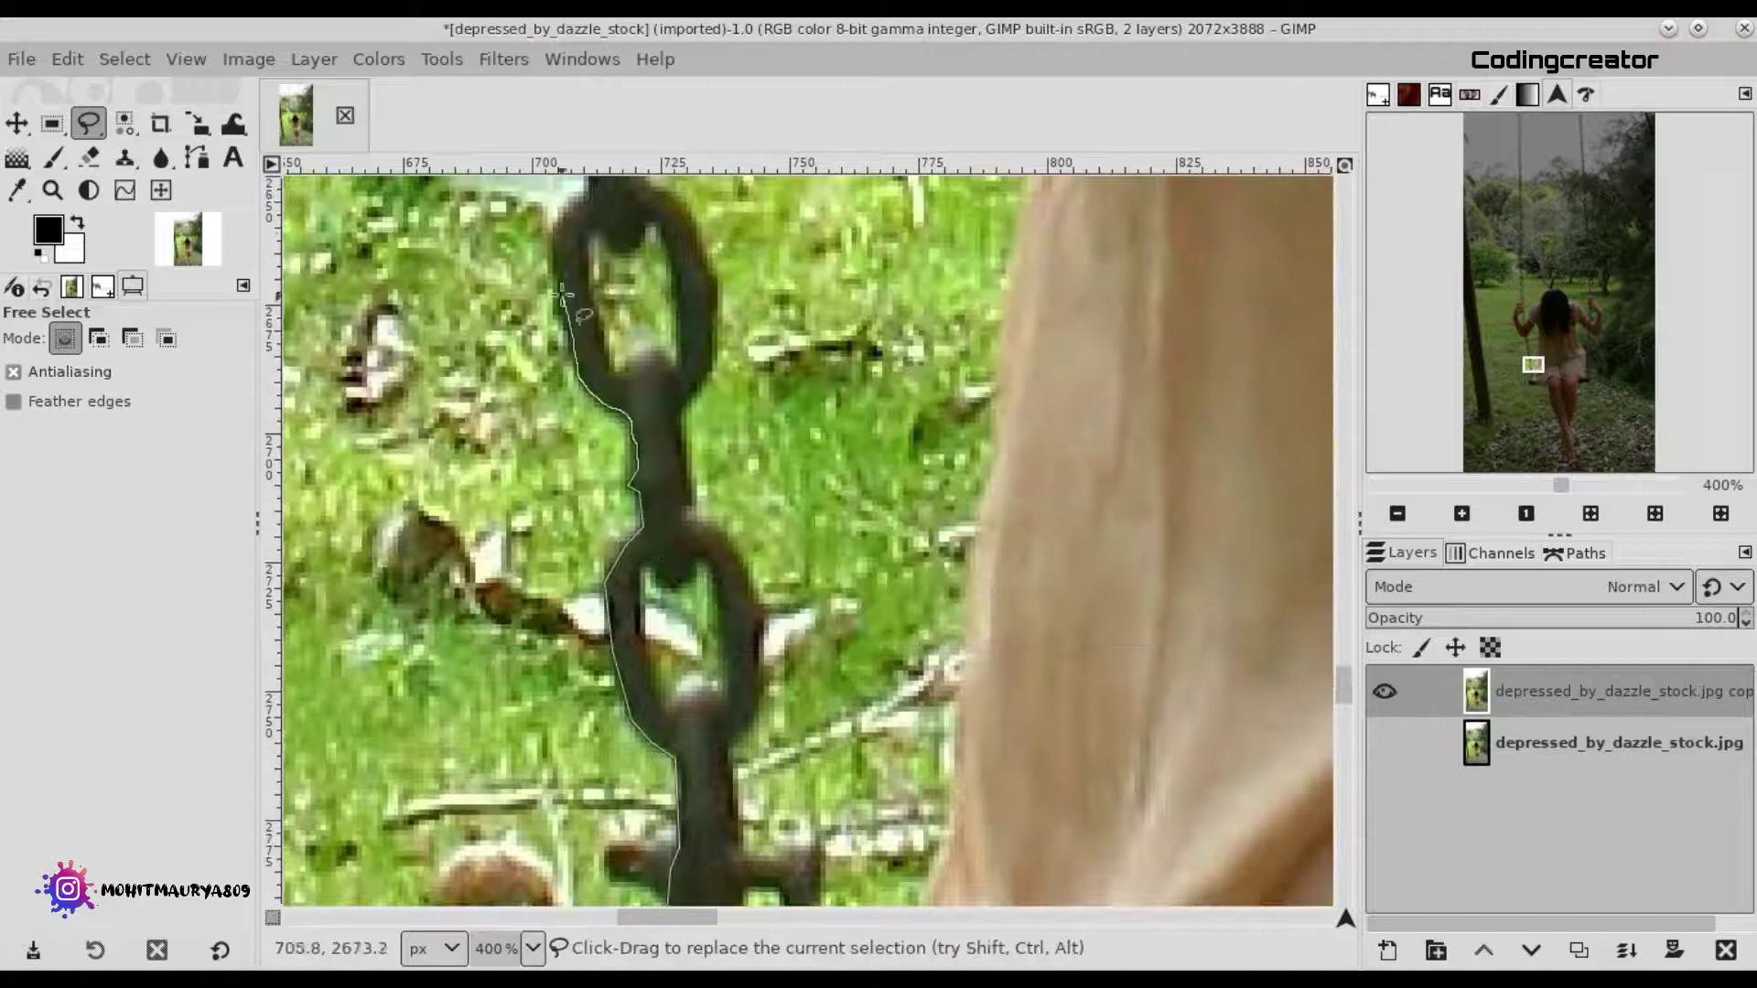
{"action": "scroll", "coordinate": [563, 295], "scroll_direction": "up", "scroll_amount": 3}
{"action": "scroll", "coordinate": [513, 366], "scroll_direction": "up", "scroll_amount": 3}
{"action": "scroll", "coordinate": [476, 412], "scroll_direction": "up", "scroll_amount": 3}
{"action": "left_click", "coordinate": [391, 482]}
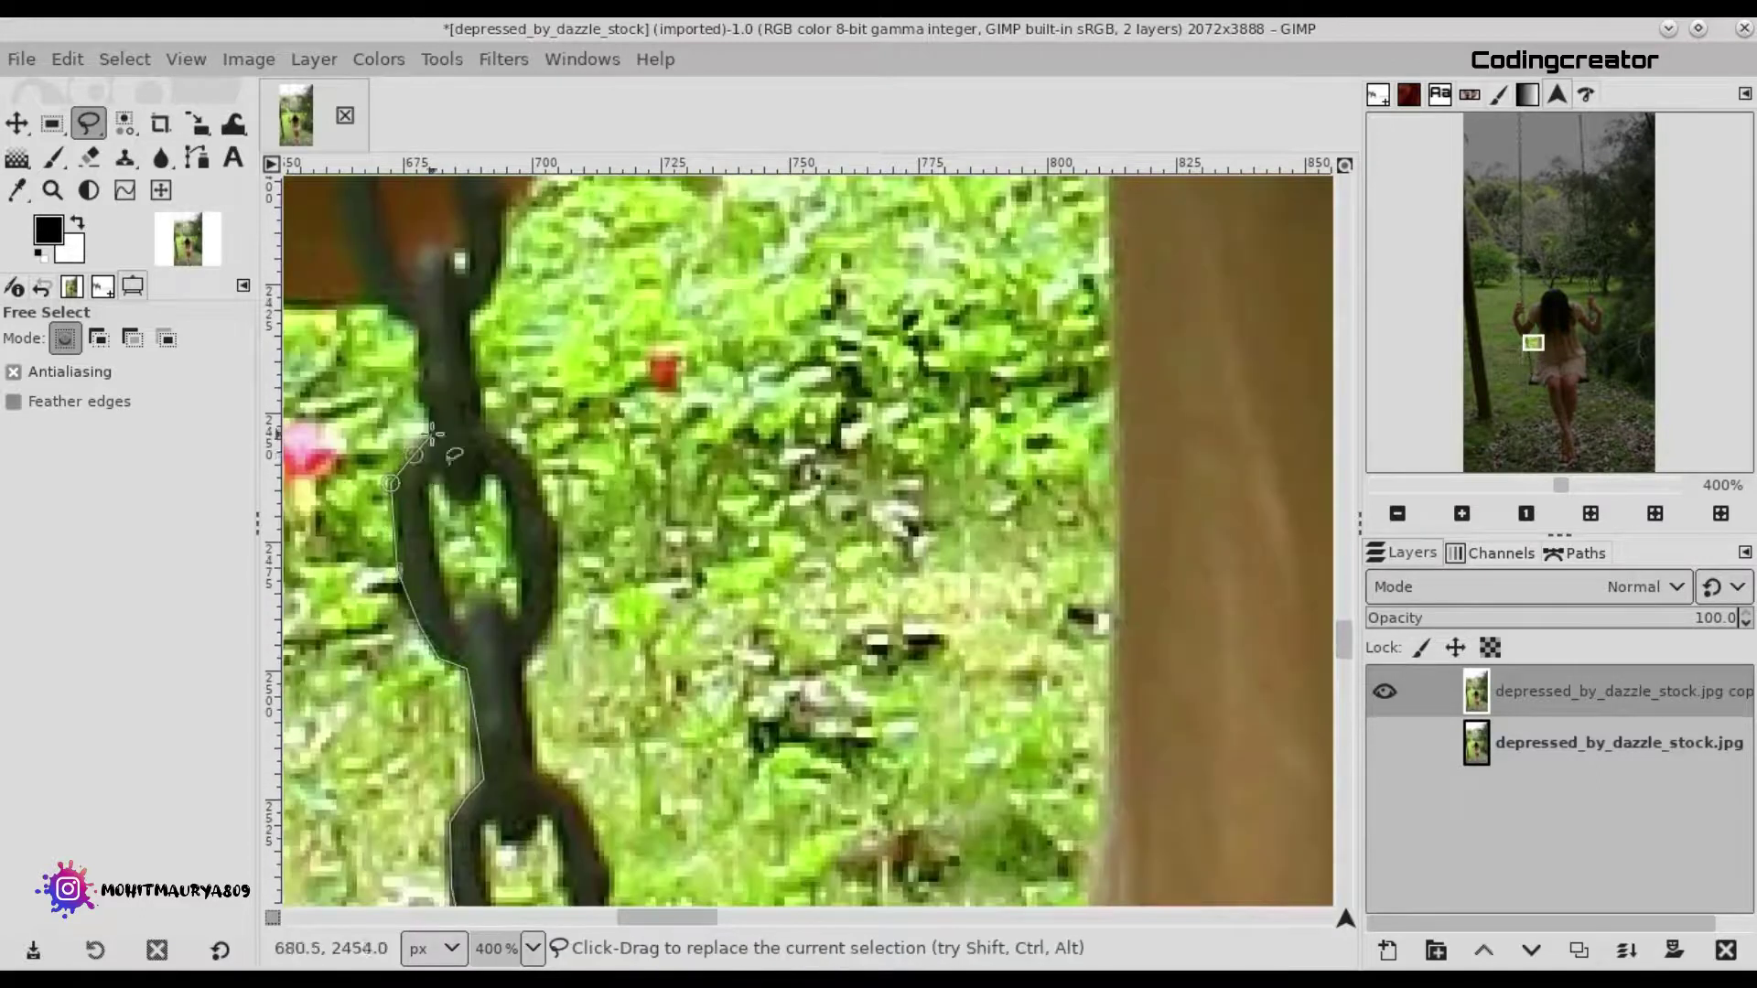
Trace the outline along the hand, fingertip and both edges of the chain.
{"action": "scroll", "coordinate": [431, 435], "scroll_direction": "up", "scroll_amount": 3}
{"action": "scroll", "coordinate": [641, 458], "scroll_direction": "up", "scroll_amount": 3}
{"action": "scroll", "coordinate": [915, 549], "scroll_direction": "left", "scroll_amount": 3}
{"action": "scroll", "coordinate": [1190, 586], "scroll_direction": "left", "scroll_amount": 3}
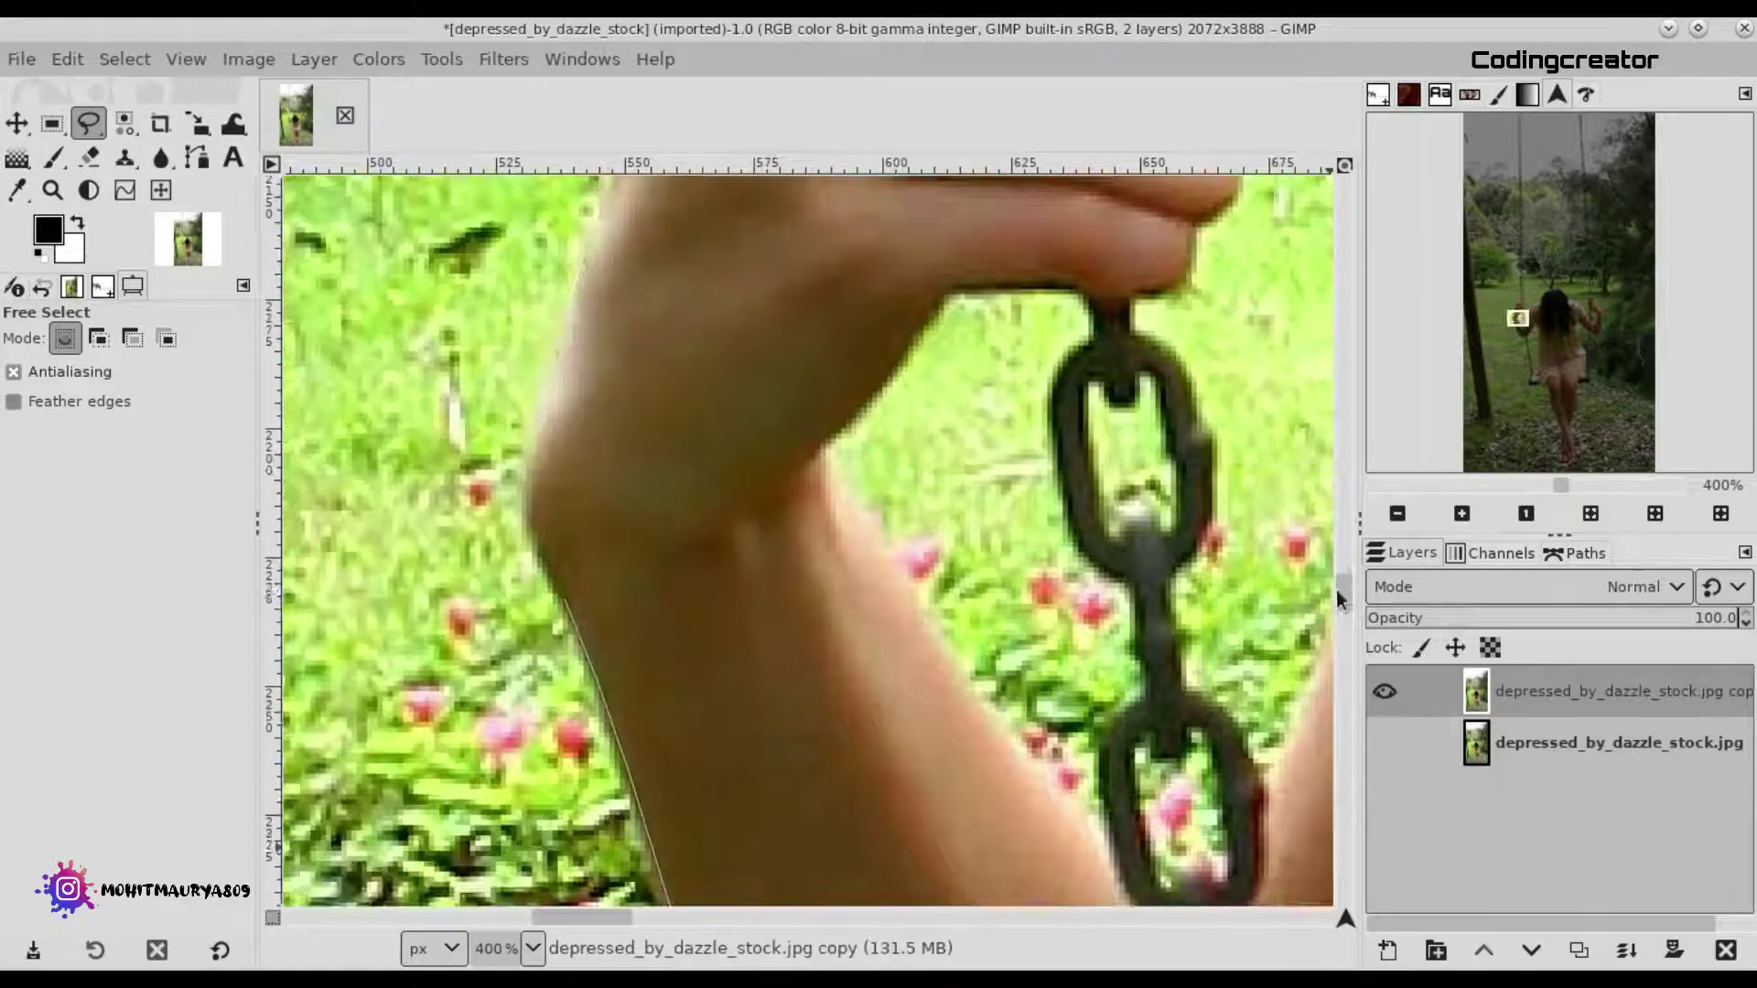
{"action": "scroll", "coordinate": [1099, 549], "scroll_direction": "up", "scroll_amount": 3}
{"action": "scroll", "coordinate": [824, 366], "scroll_direction": "up", "scroll_amount": 3}
{"action": "left_click", "coordinate": [824, 243]}
{"action": "left_click", "coordinate": [1007, 247]}
{"action": "left_click", "coordinate": [1043, 213]}
{"action": "scroll", "coordinate": [1037, 443], "scroll_direction": "up", "scroll_amount": 3}
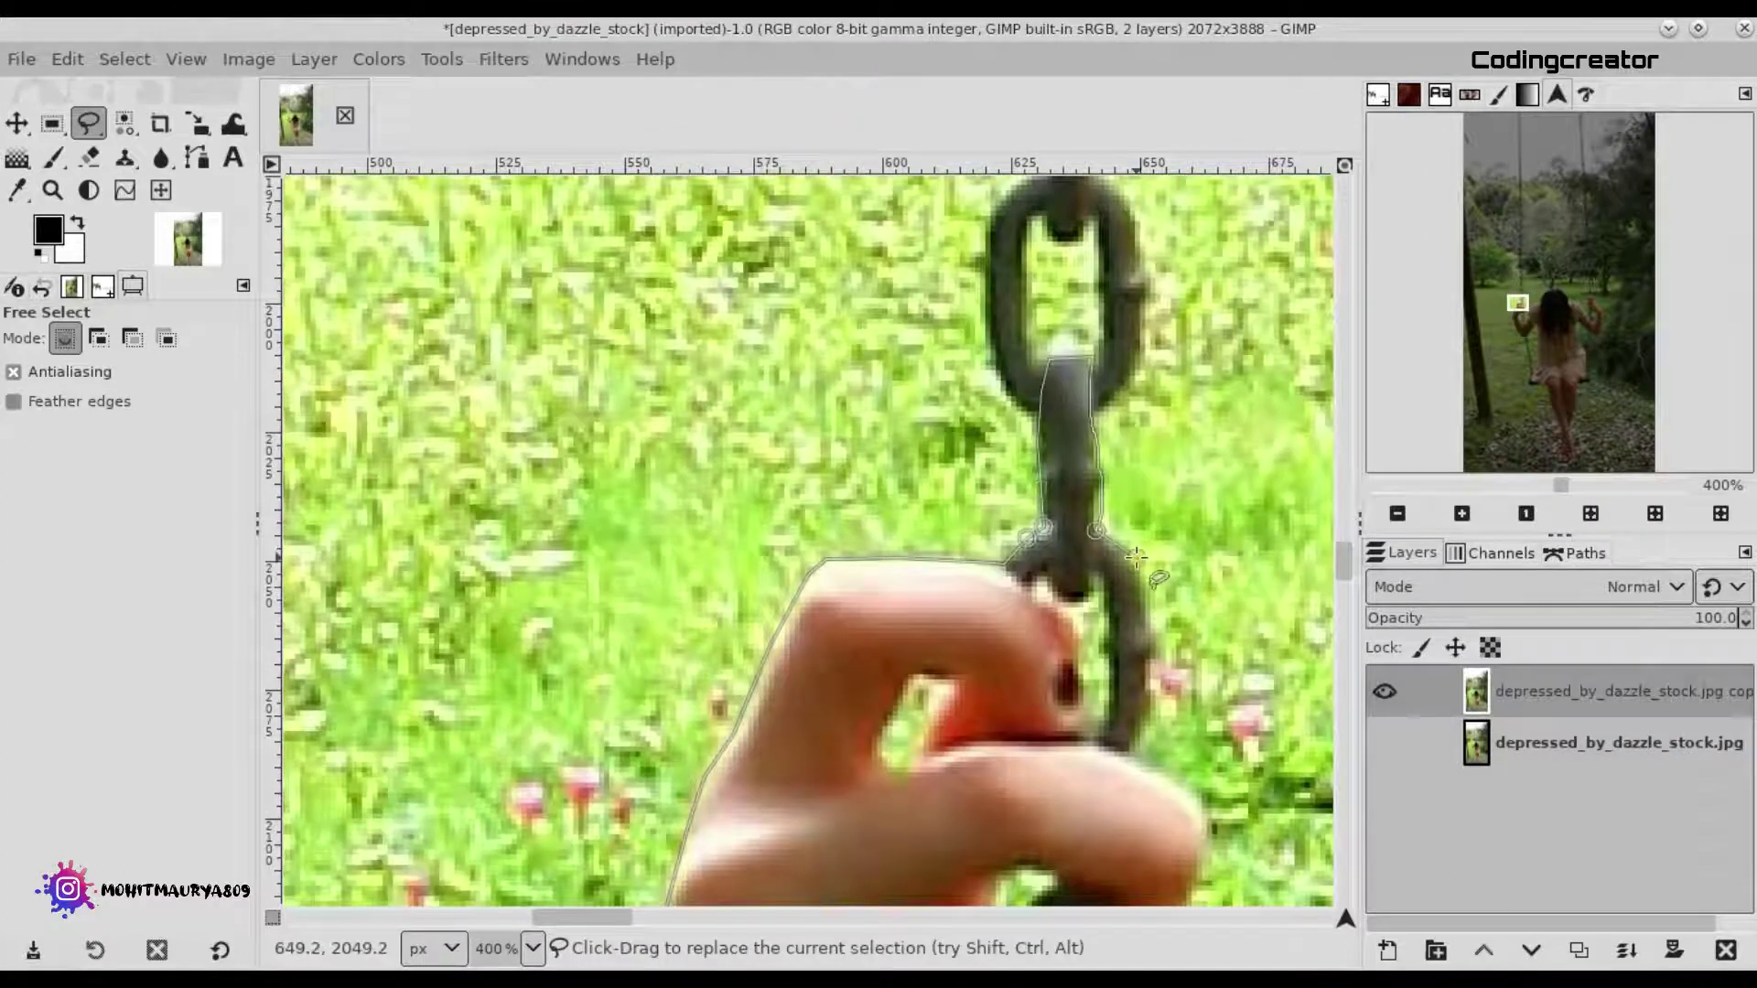
{"action": "scroll", "coordinate": [1135, 556], "scroll_direction": "down", "scroll_amount": 3}
{"action": "scroll", "coordinate": [915, 412], "scroll_direction": "right", "scroll_amount": 2}
{"action": "left_click", "coordinate": [808, 203]}
{"action": "left_click", "coordinate": [807, 231]}
{"action": "left_click", "coordinate": [808, 258]}
{"action": "left_click", "coordinate": [853, 734]}
{"action": "scroll", "coordinate": [852, 641], "scroll_direction": "down", "scroll_amount": 3}
{"action": "left_click", "coordinate": [835, 471]}
{"action": "left_click", "coordinate": [794, 482]}
{"action": "left_click", "coordinate": [790, 510]}
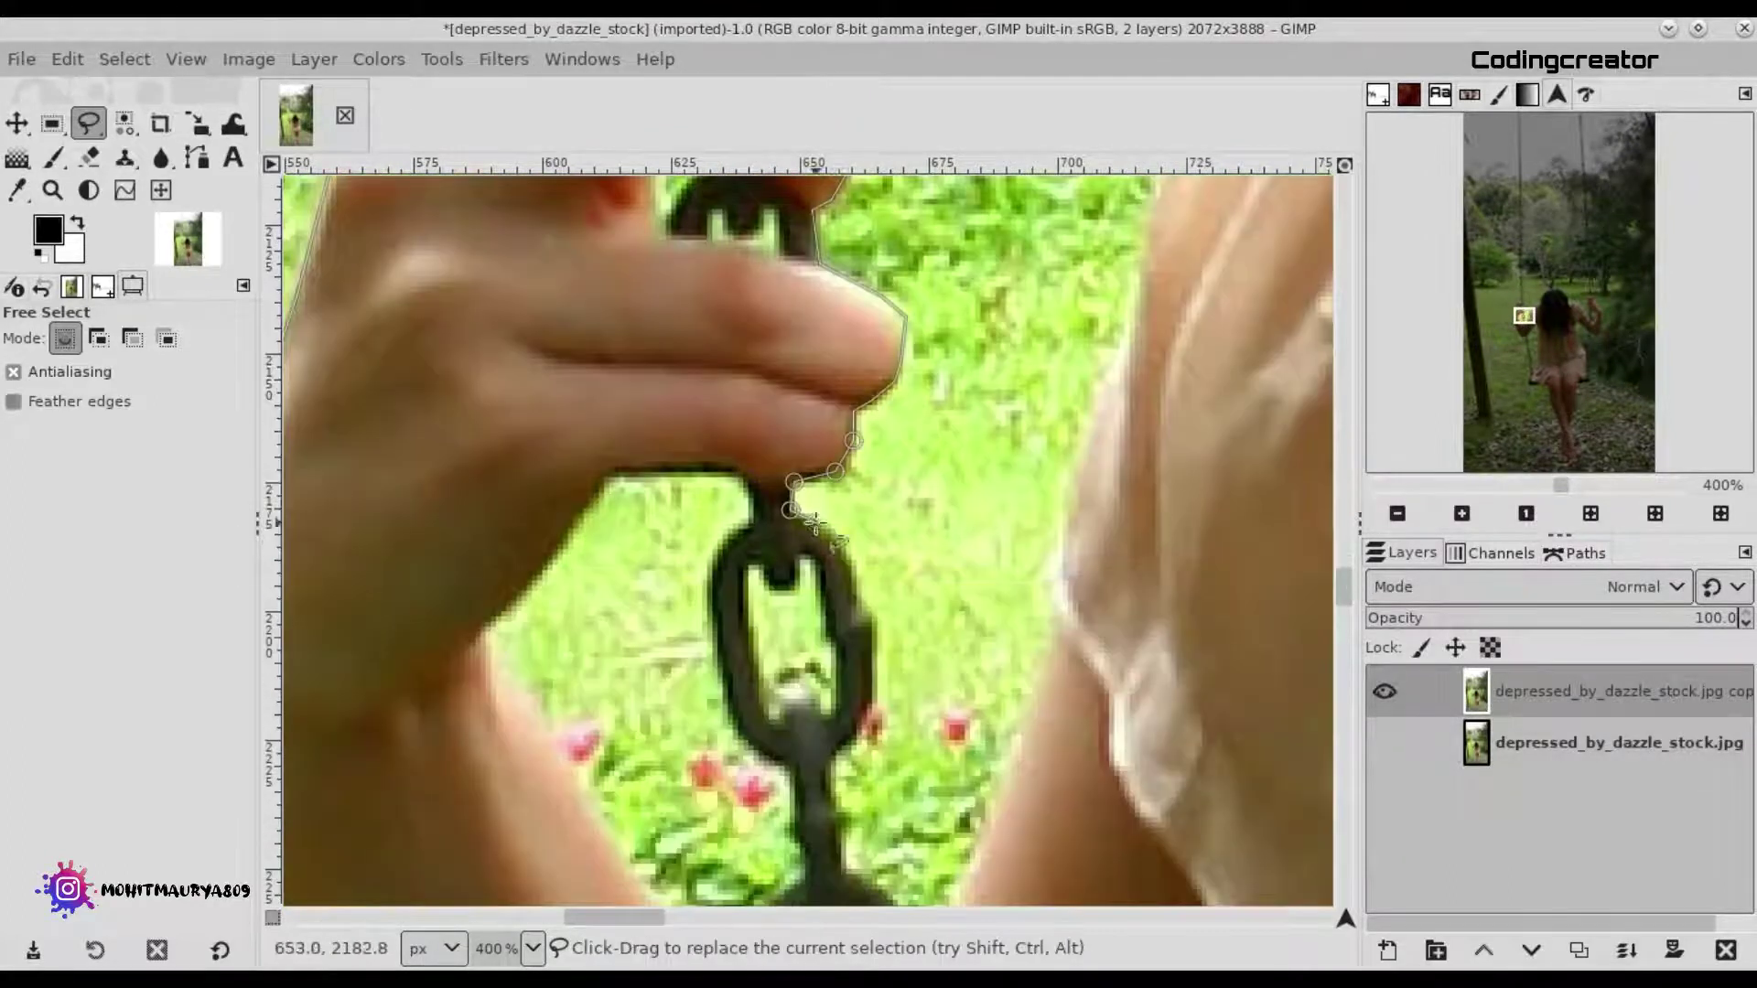
Continue the outline along the girl's shoulder and arm.
{"action": "scroll", "coordinate": [833, 799], "scroll_direction": "down", "scroll_amount": 5}
{"action": "scroll", "coordinate": [833, 798], "scroll_direction": "up", "scroll_amount": 5}
{"action": "scroll", "coordinate": [1098, 549], "scroll_direction": "right", "scroll_amount": 5}
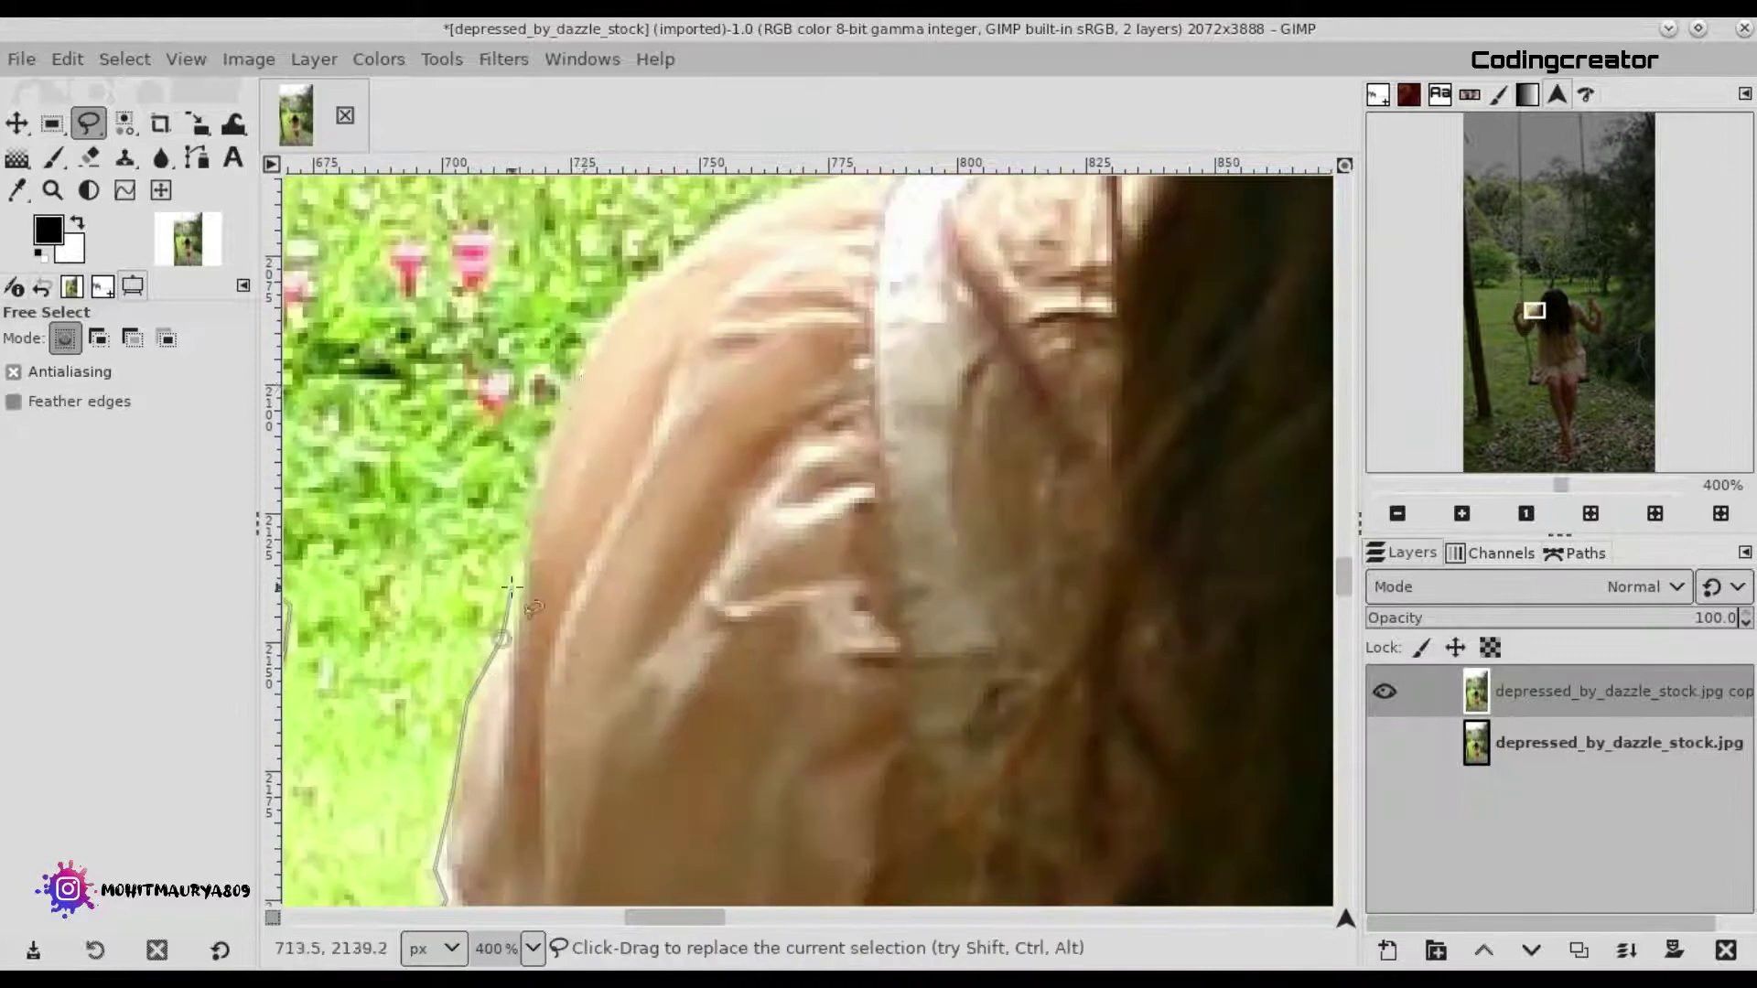
{"action": "scroll", "coordinate": [1282, 568], "scroll_direction": "up", "scroll_amount": 3}
{"action": "scroll", "coordinate": [1345, 577], "scroll_direction": "up", "scroll_amount": 3}
{"action": "left_click", "coordinate": [455, 782]}
{"action": "left_click", "coordinate": [477, 796]}
{"action": "scroll", "coordinate": [840, 806], "scroll_direction": "up", "scroll_amount": 5}
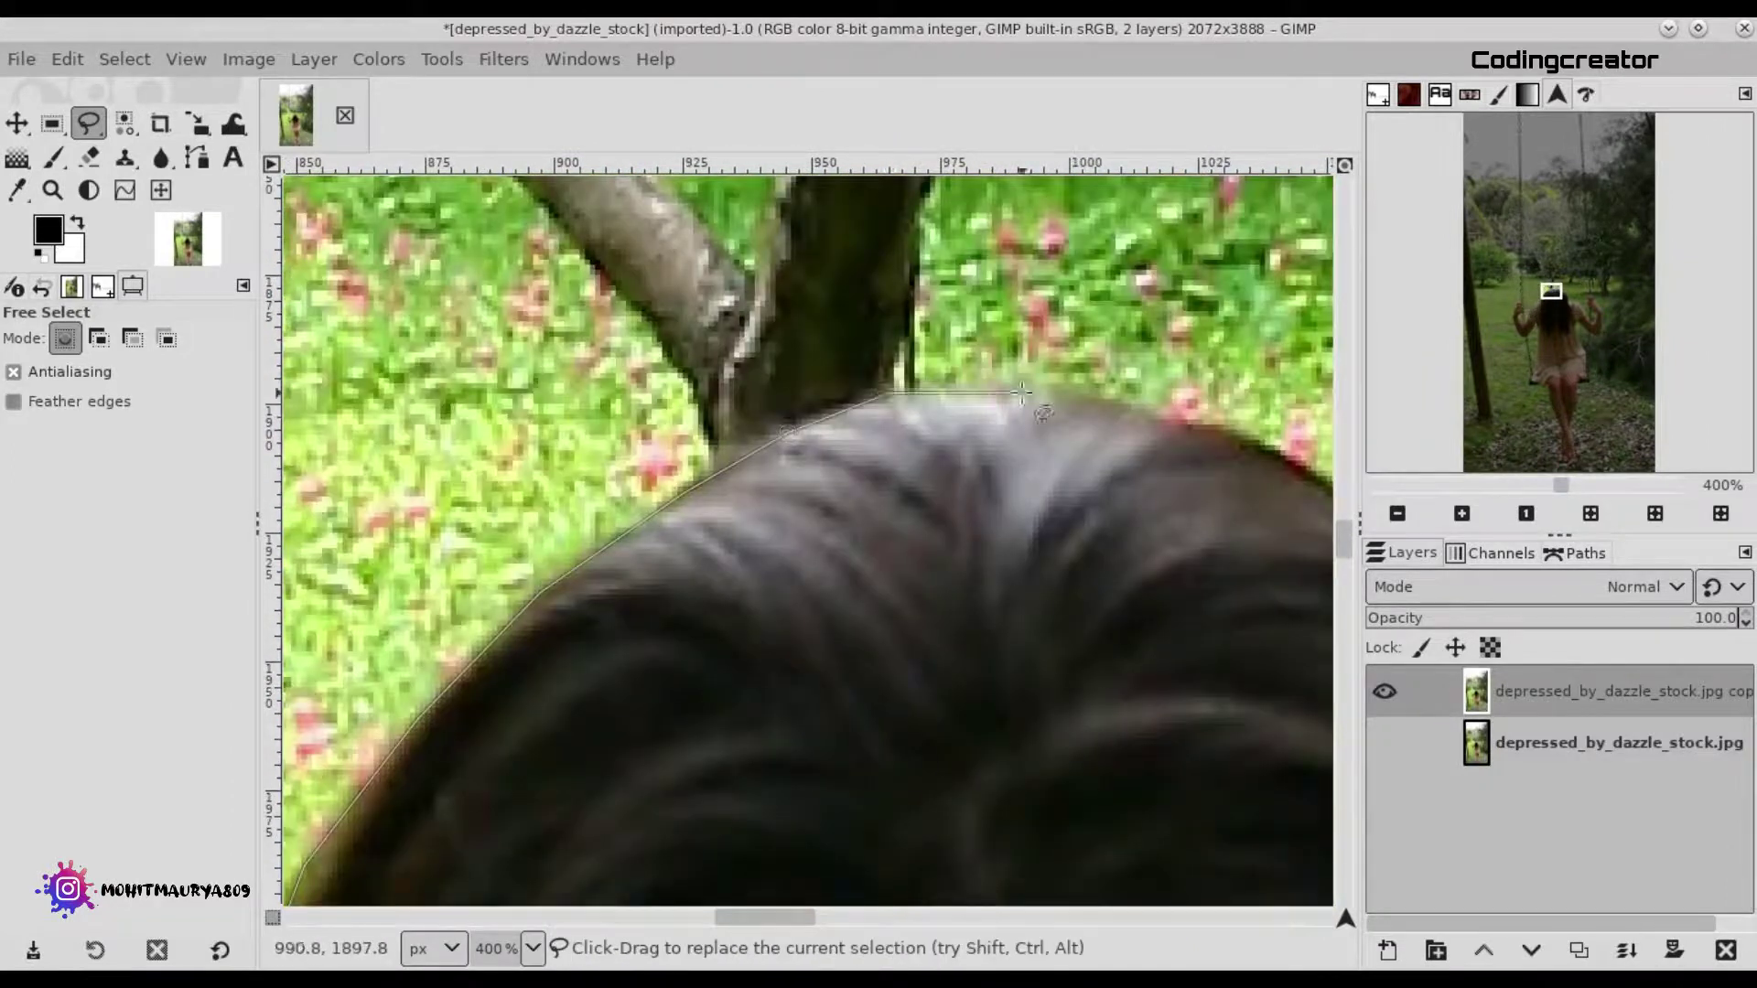
{"action": "scroll", "coordinate": [778, 595], "scroll_direction": "right", "scroll_amount": 10}
{"action": "scroll", "coordinate": [705, 412], "scroll_direction": "down", "scroll_amount": 8}
{"action": "scroll", "coordinate": [1091, 366], "scroll_direction": "right", "scroll_amount": 5}
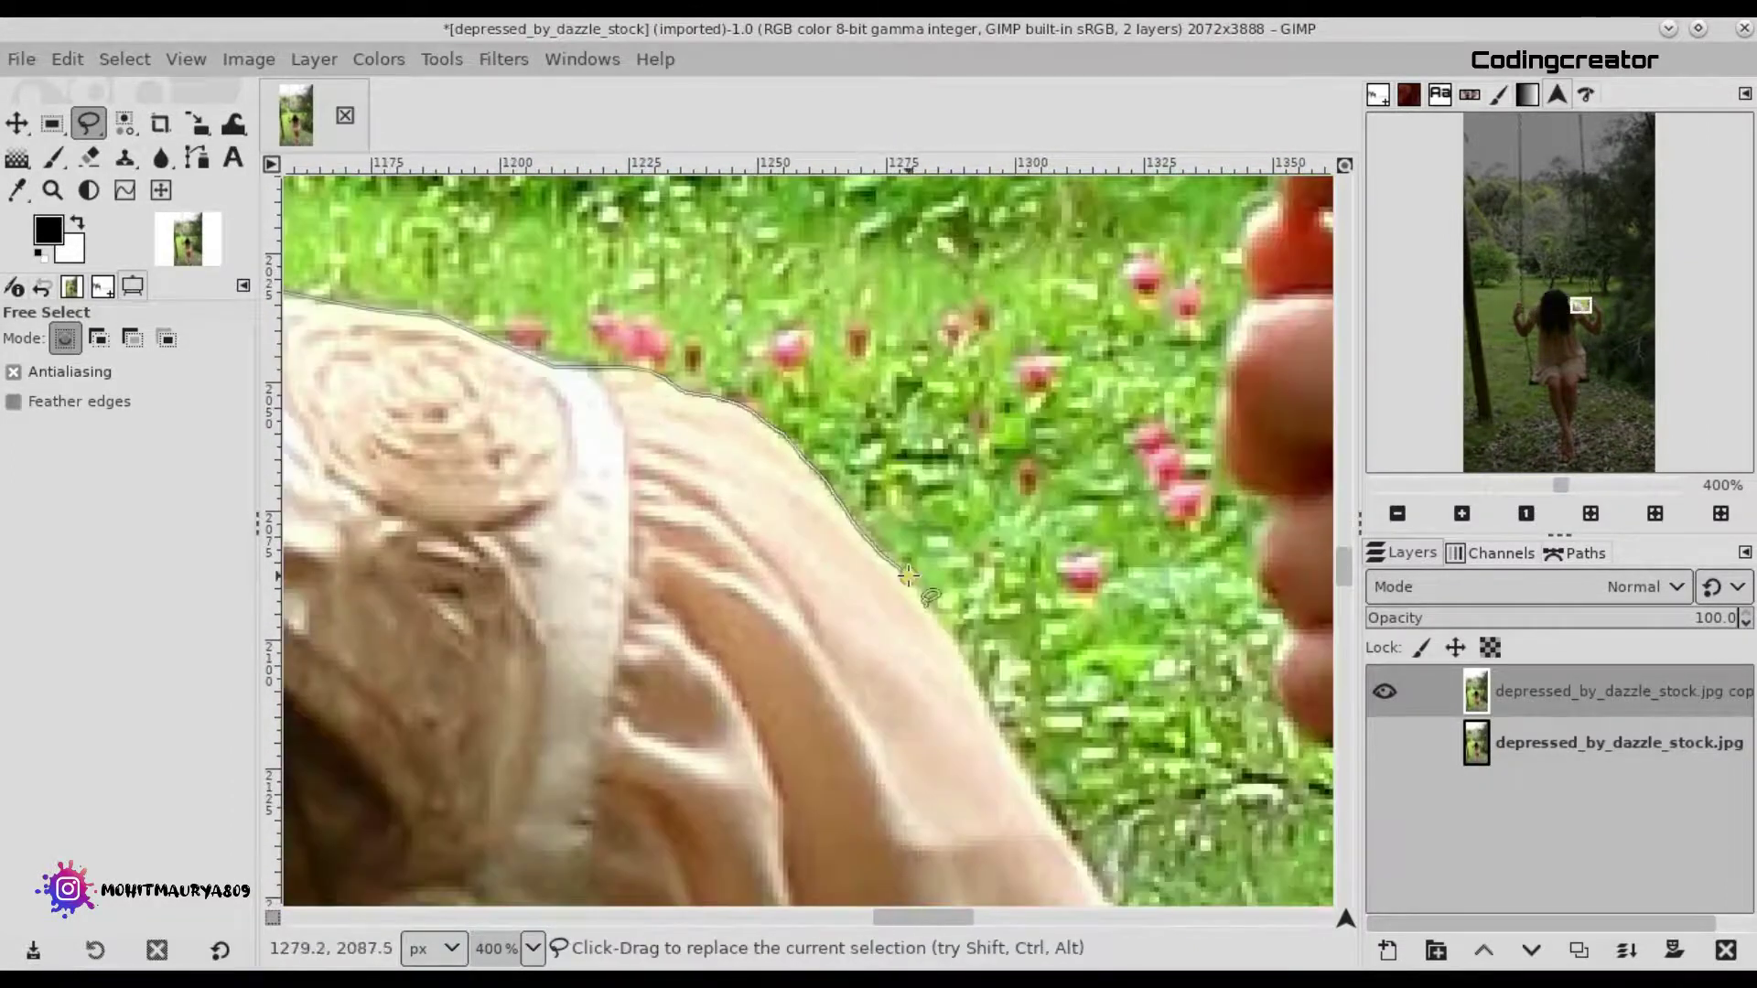
{"action": "scroll", "coordinate": [915, 550], "scroll_direction": "down", "scroll_amount": 8}
{"action": "scroll", "coordinate": [732, 641], "scroll_direction": "right", "scroll_amount": 3}
{"action": "left_click", "coordinate": [590, 485]}
{"action": "left_click", "coordinate": [711, 712]}
{"action": "scroll", "coordinate": [765, 734], "scroll_direction": "up", "scroll_amount": 6}
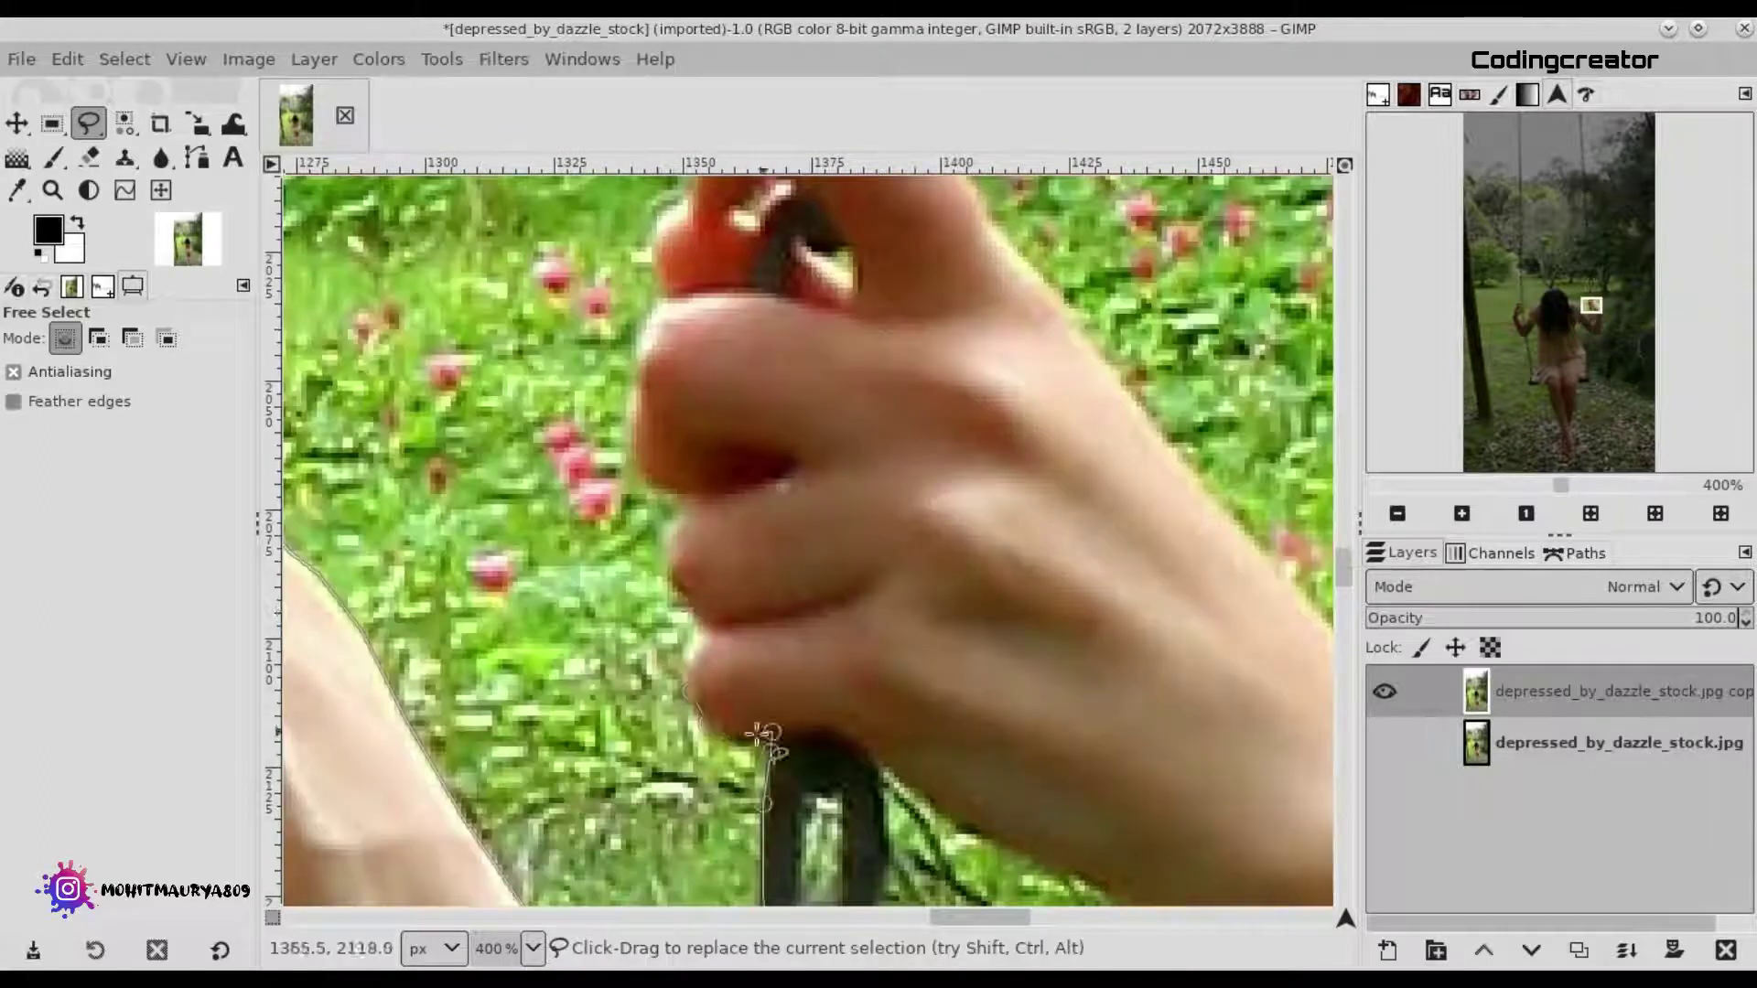
{"action": "scroll", "coordinate": [670, 208], "scroll_direction": "up", "scroll_amount": 5}
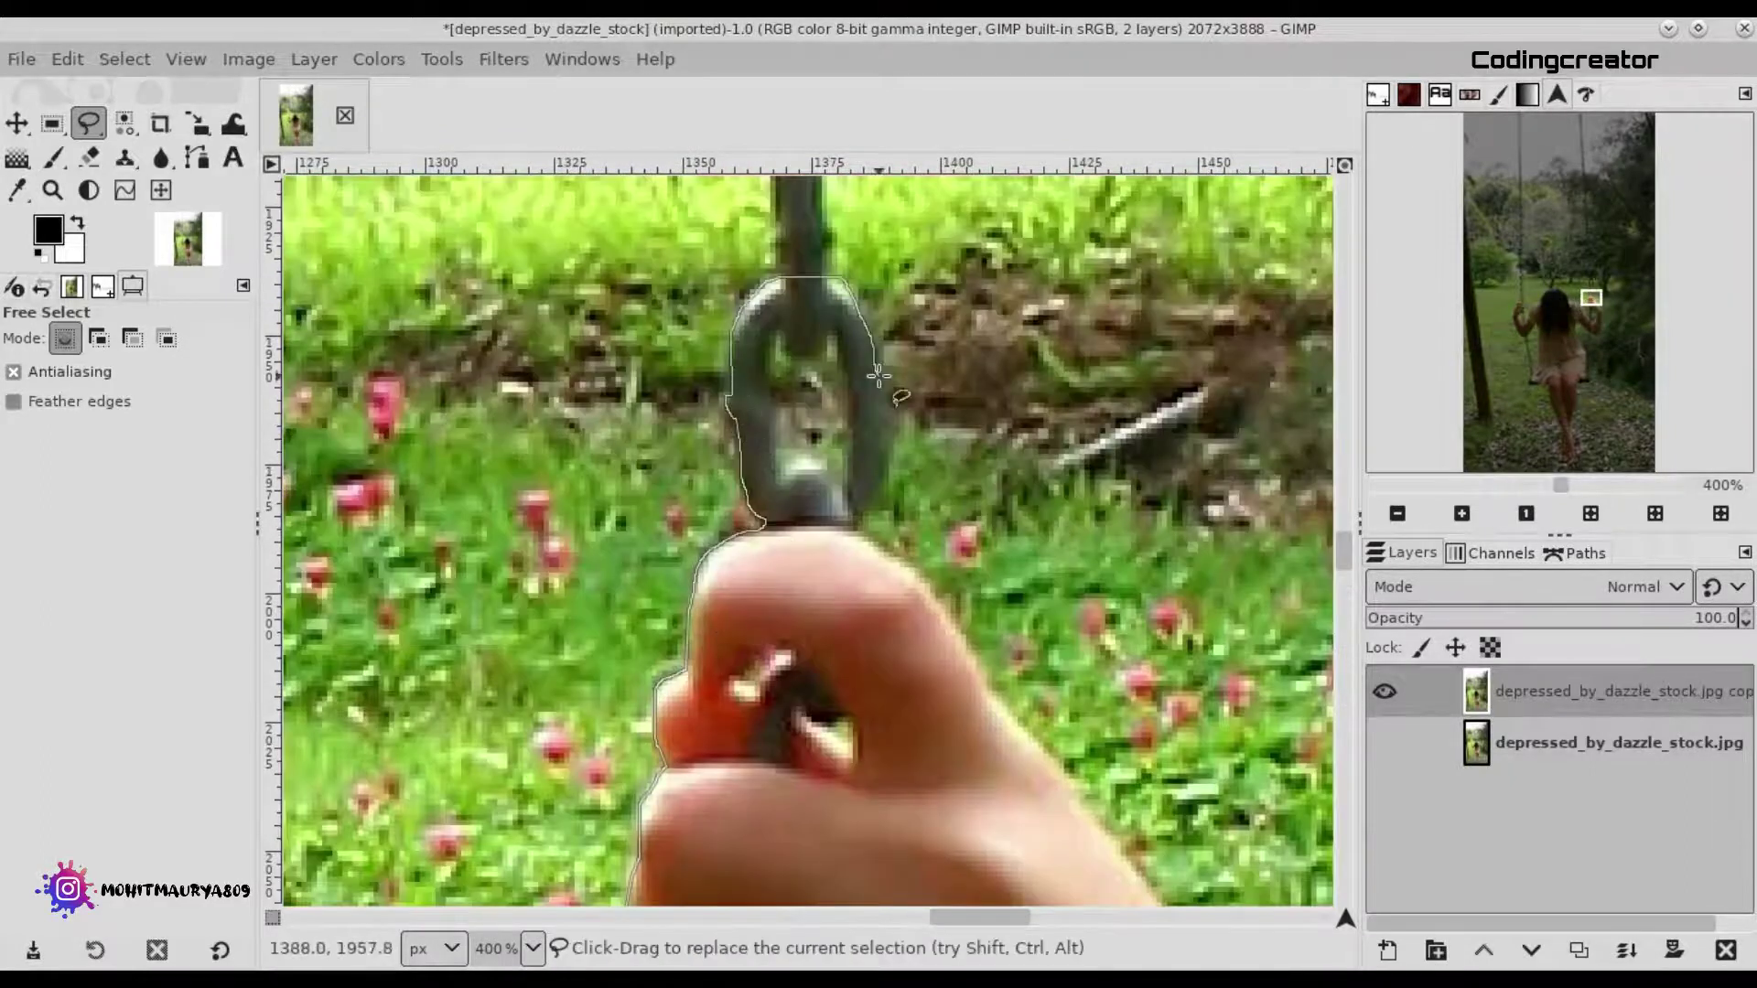
{"action": "scroll", "coordinate": [876, 375], "scroll_direction": "right", "scroll_amount": 7}
{"action": "scroll", "coordinate": [805, 643], "scroll_direction": "down", "scroll_amount": 3}
{"action": "scroll", "coordinate": [806, 644], "scroll_direction": "down", "scroll_amount": 3}
{"action": "left_click", "coordinate": [805, 643]}
Trace the outline along the swing seat, down the leg and around the toes.
{"action": "scroll", "coordinate": [805, 644], "scroll_direction": "down", "scroll_amount": 10}
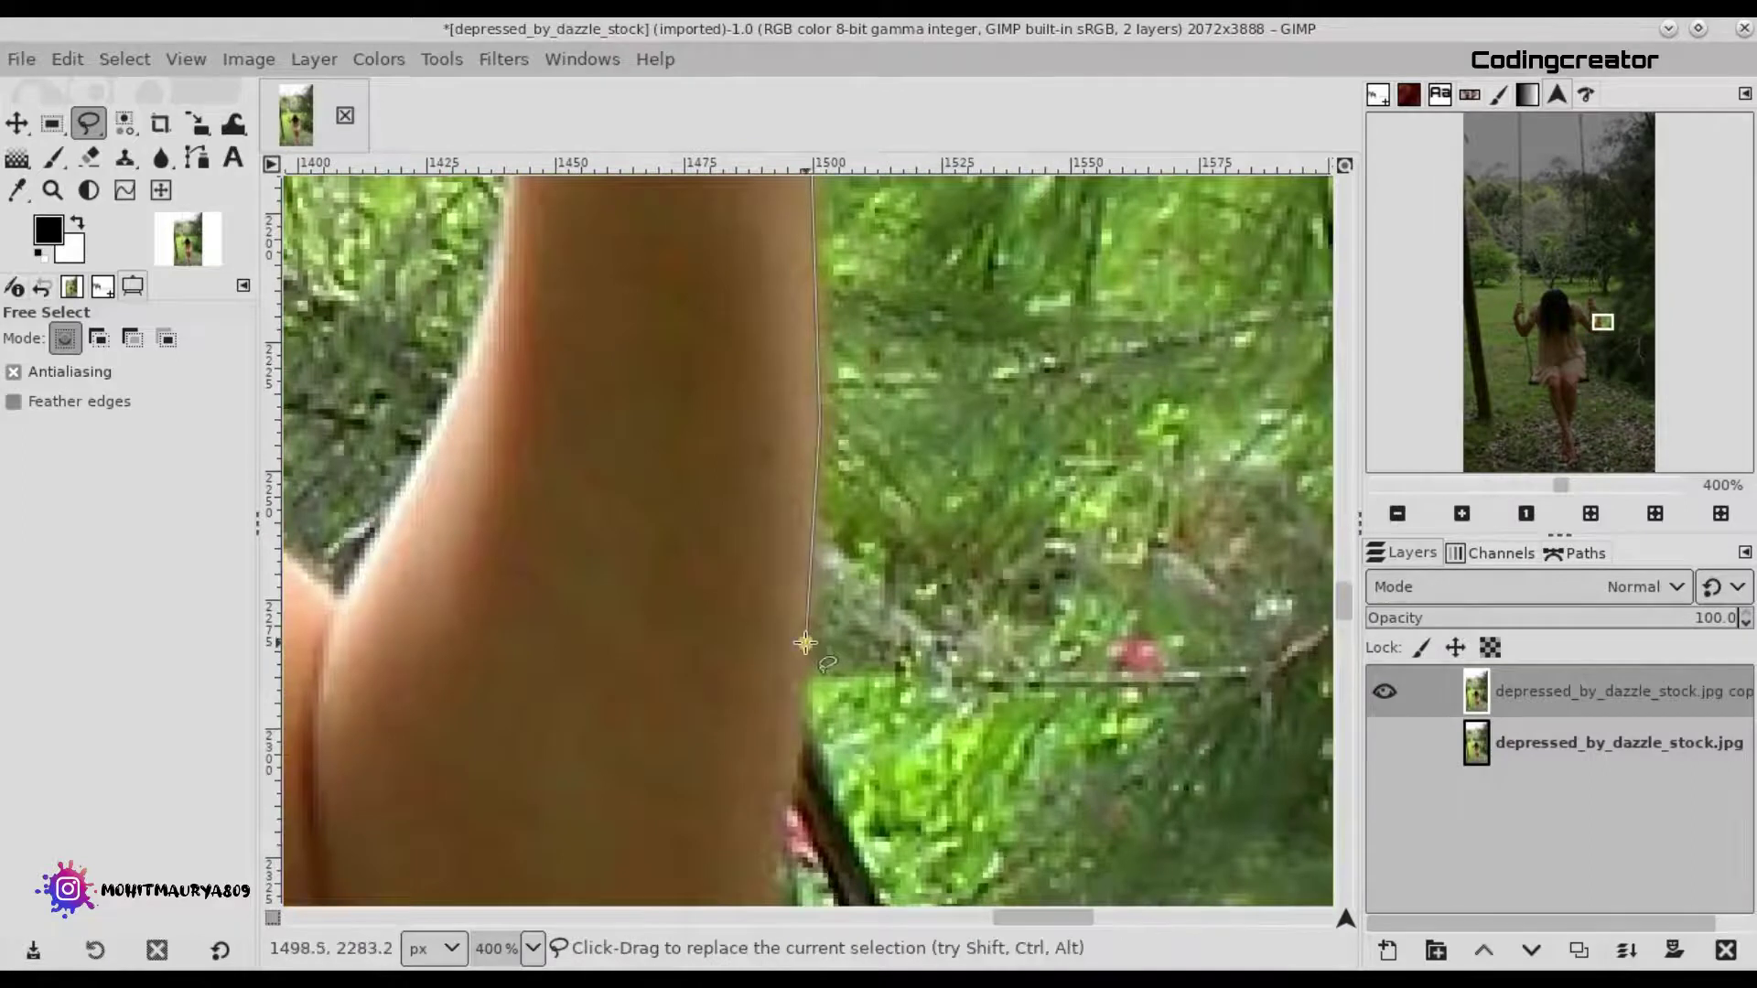
{"action": "scroll", "coordinate": [805, 643], "scroll_direction": "down", "scroll_amount": 10}
{"action": "scroll", "coordinate": [916, 302], "scroll_direction": "left", "scroll_amount": 8}
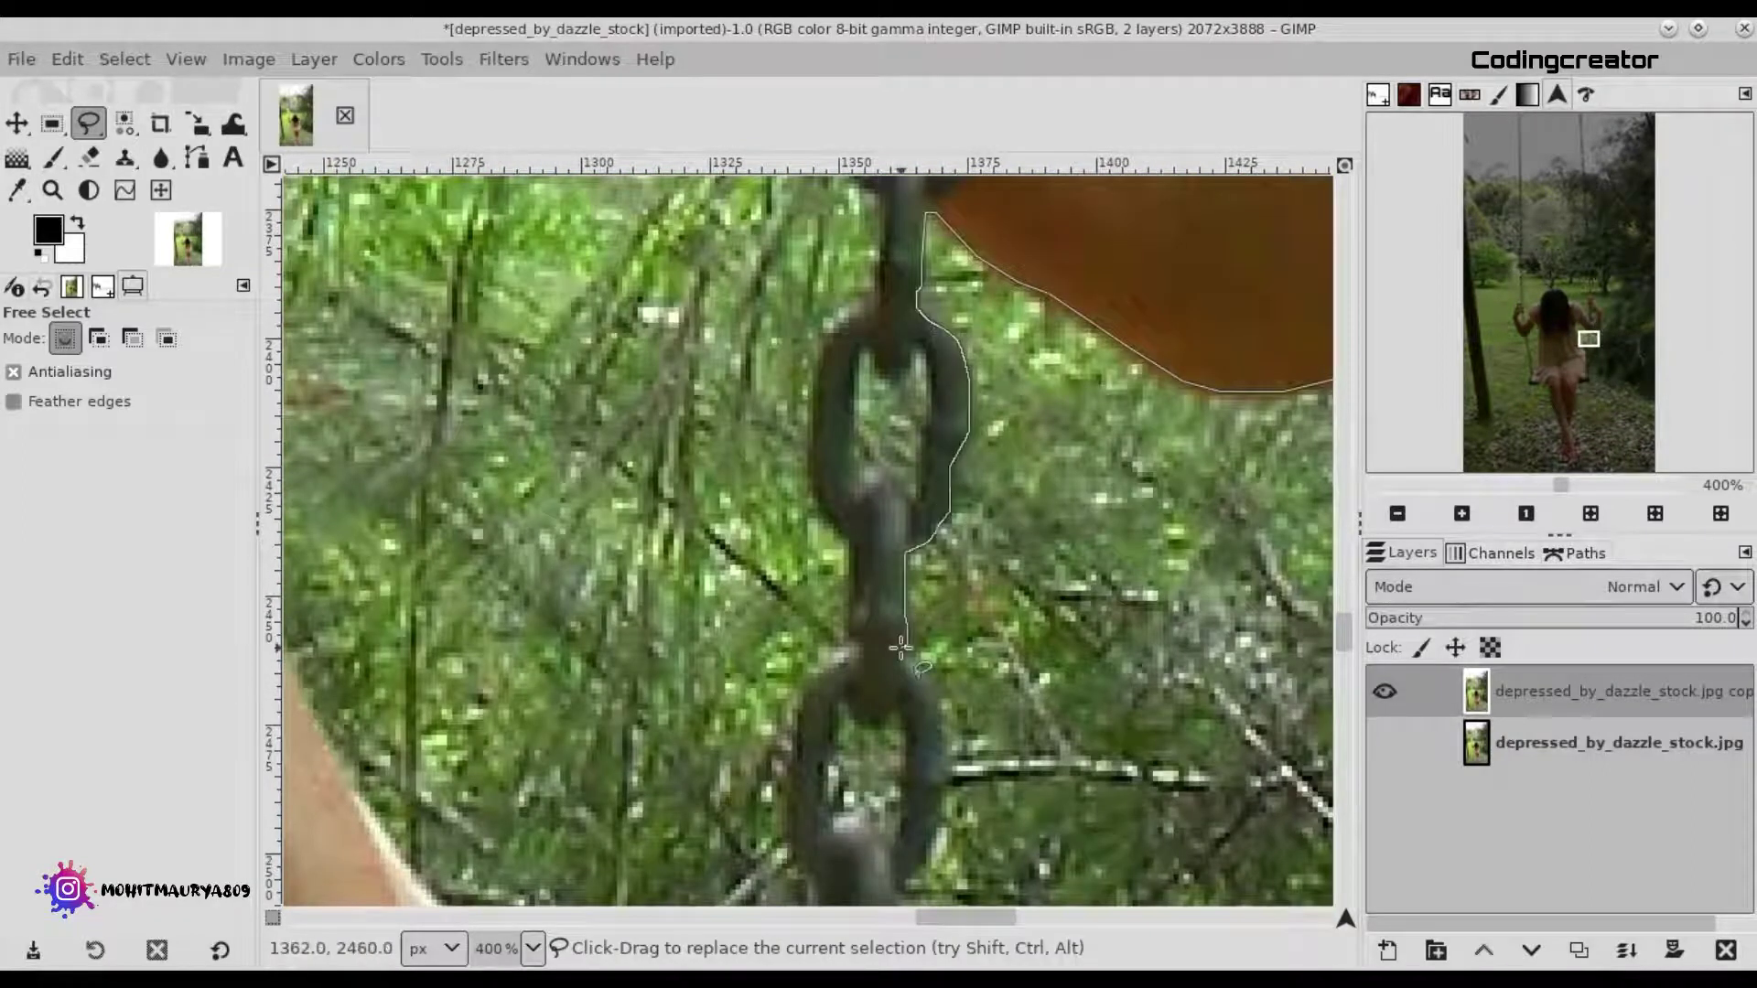
{"action": "scroll", "coordinate": [900, 647], "scroll_direction": "down", "scroll_amount": 4}
{"action": "scroll", "coordinate": [879, 622], "scroll_direction": "down", "scroll_amount": 4}
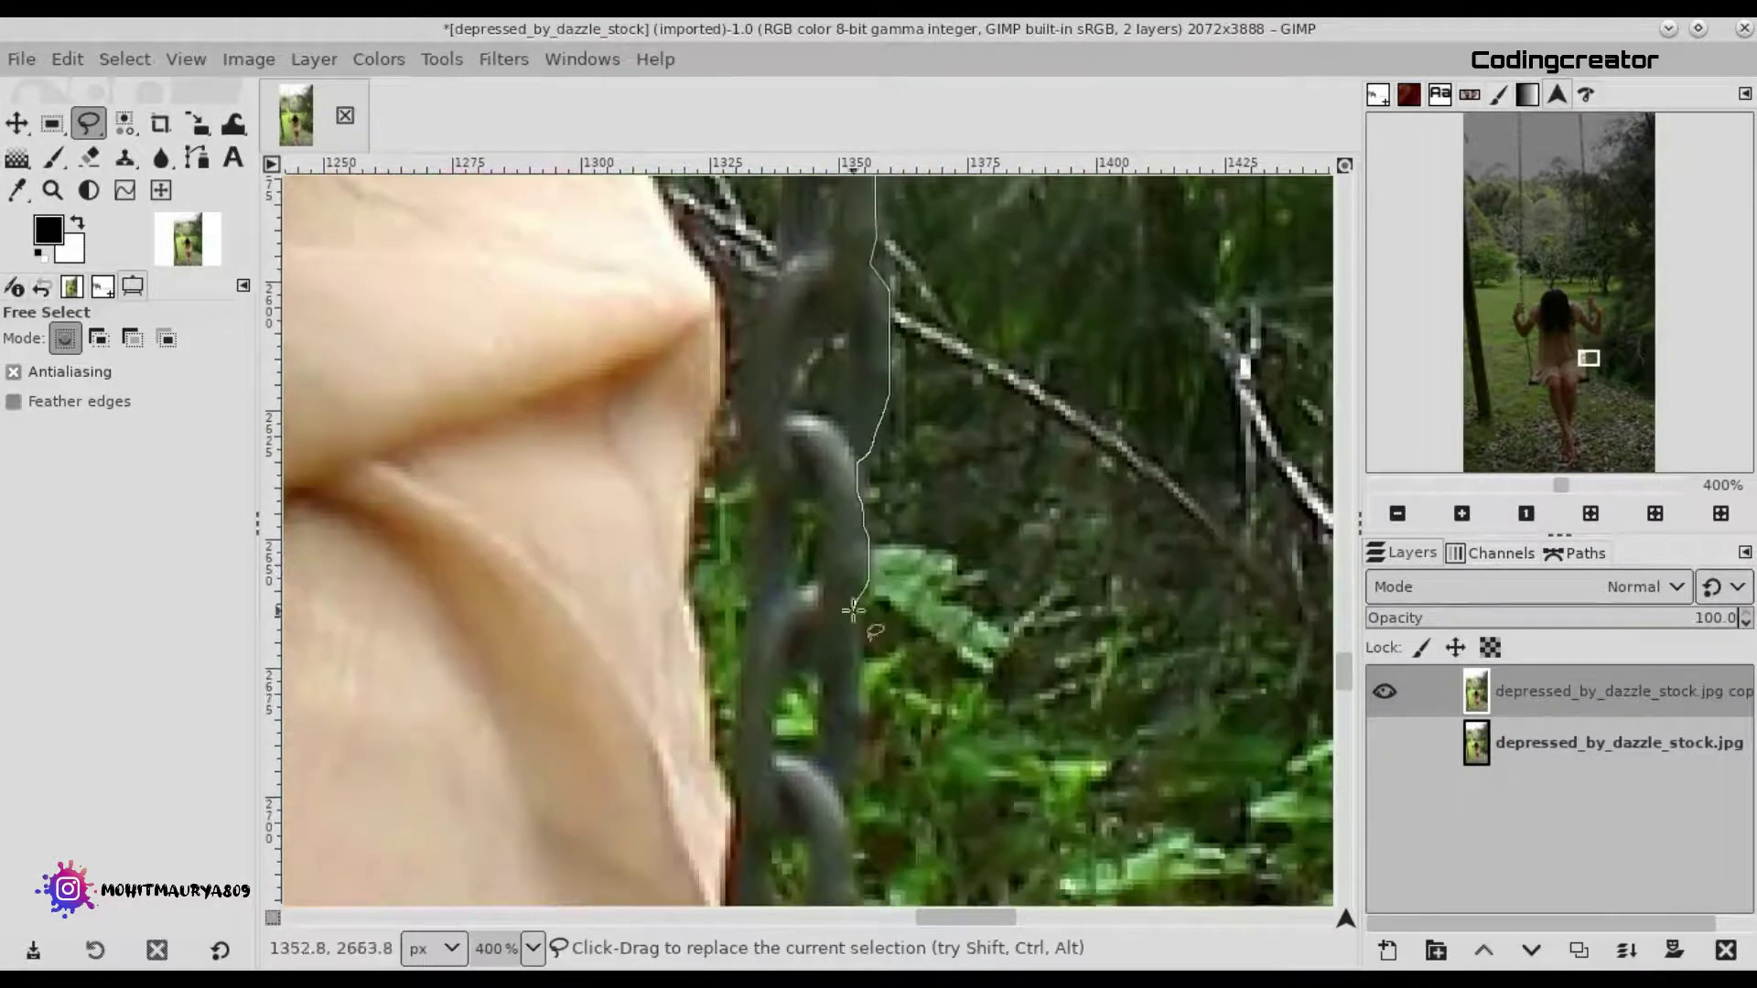
{"action": "scroll", "coordinate": [853, 610], "scroll_direction": "down", "scroll_amount": 5}
{"action": "scroll", "coordinate": [851, 549], "scroll_direction": "down", "scroll_amount": 4}
{"action": "scroll", "coordinate": [897, 458], "scroll_direction": "down", "scroll_amount": 3}
{"action": "left_click", "coordinate": [933, 567]}
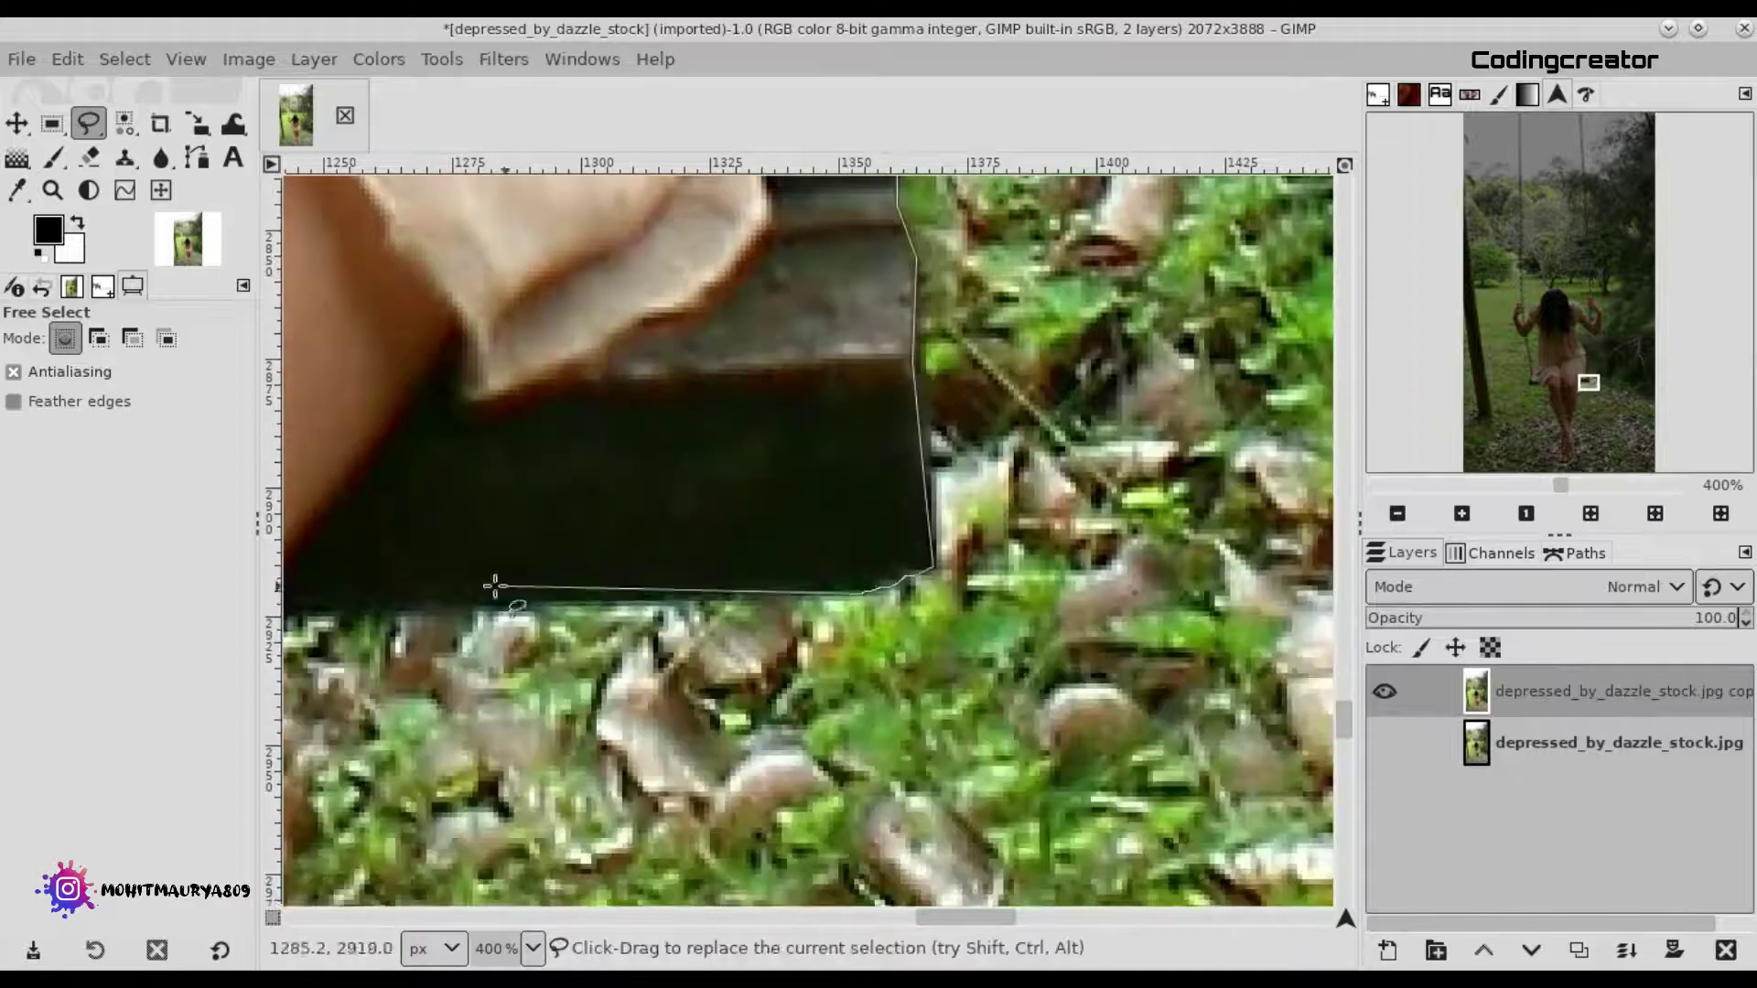
{"action": "scroll", "coordinate": [495, 587], "scroll_direction": "down", "scroll_amount": 10}
{"action": "scroll", "coordinate": [549, 549], "scroll_direction": "left", "scroll_amount": 4}
{"action": "scroll", "coordinate": [595, 512], "scroll_direction": "down", "scroll_amount": 5}
{"action": "left_click", "coordinate": [626, 471]}
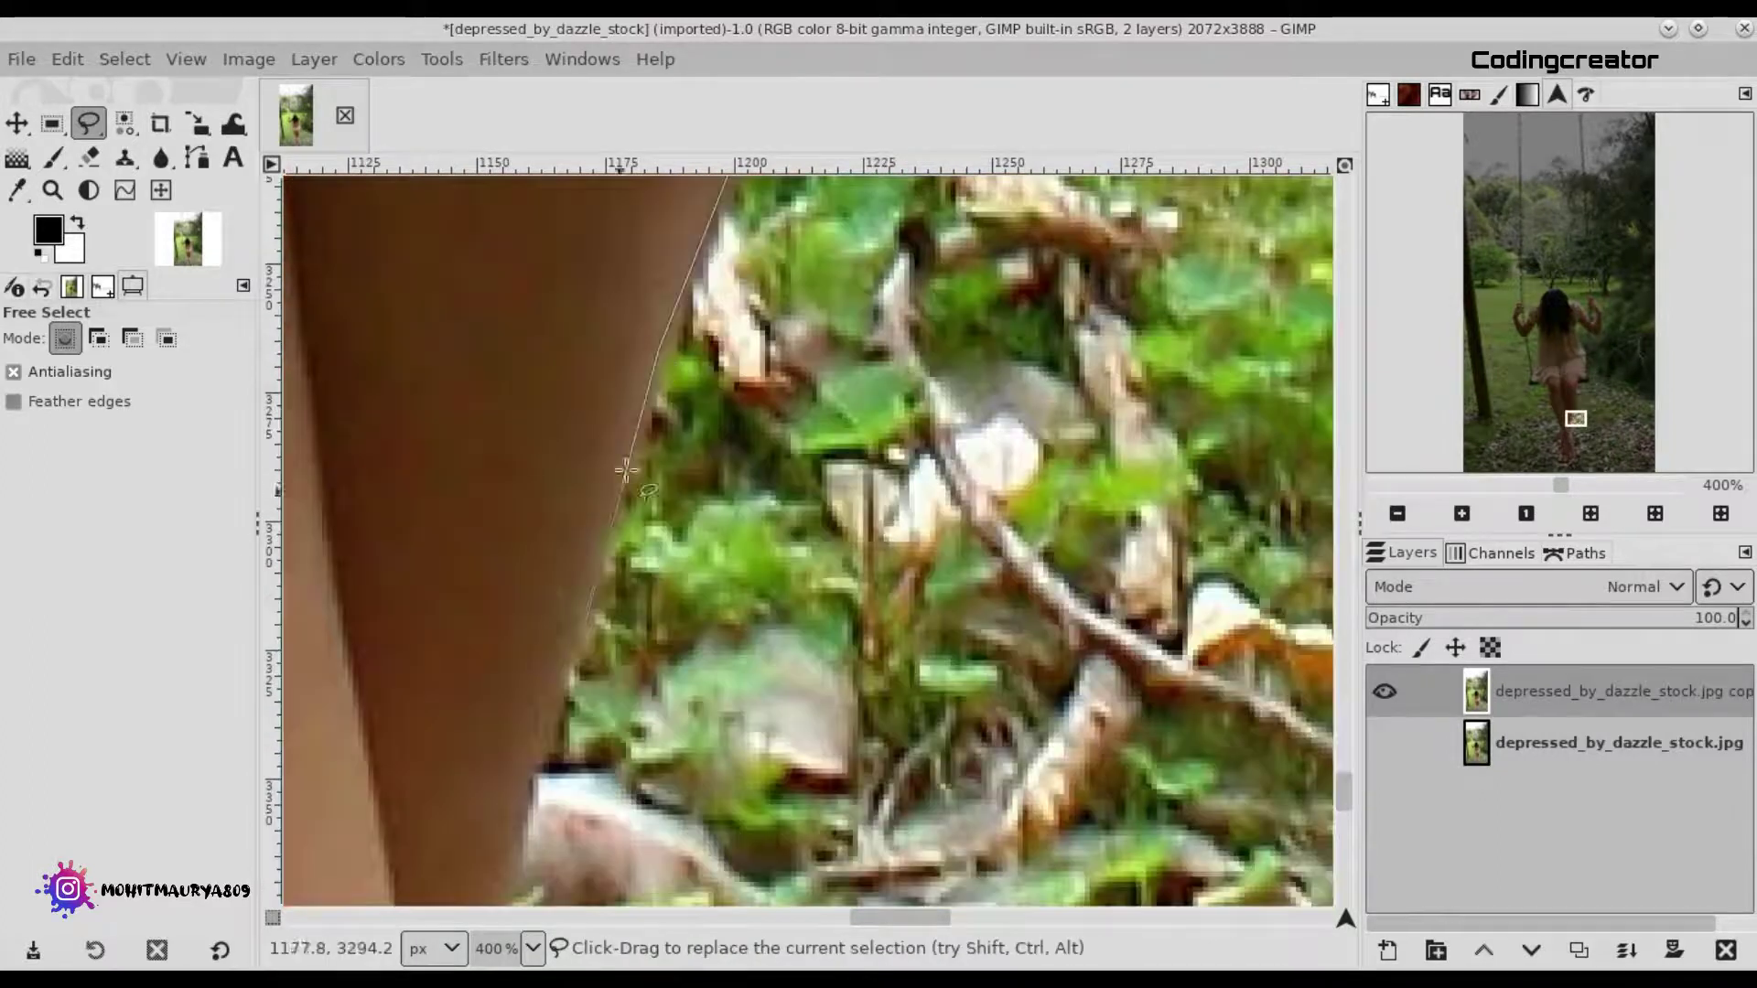
{"action": "scroll", "coordinate": [631, 476], "scroll_direction": "down", "scroll_amount": 3}
{"action": "scroll", "coordinate": [641, 513], "scroll_direction": "down", "scroll_amount": 3}
{"action": "scroll", "coordinate": [659, 594], "scroll_direction": "down", "scroll_amount": 3}
{"action": "scroll", "coordinate": [686, 732], "scroll_direction": "down", "scroll_amount": 2}
{"action": "left_click", "coordinate": [705, 817]}
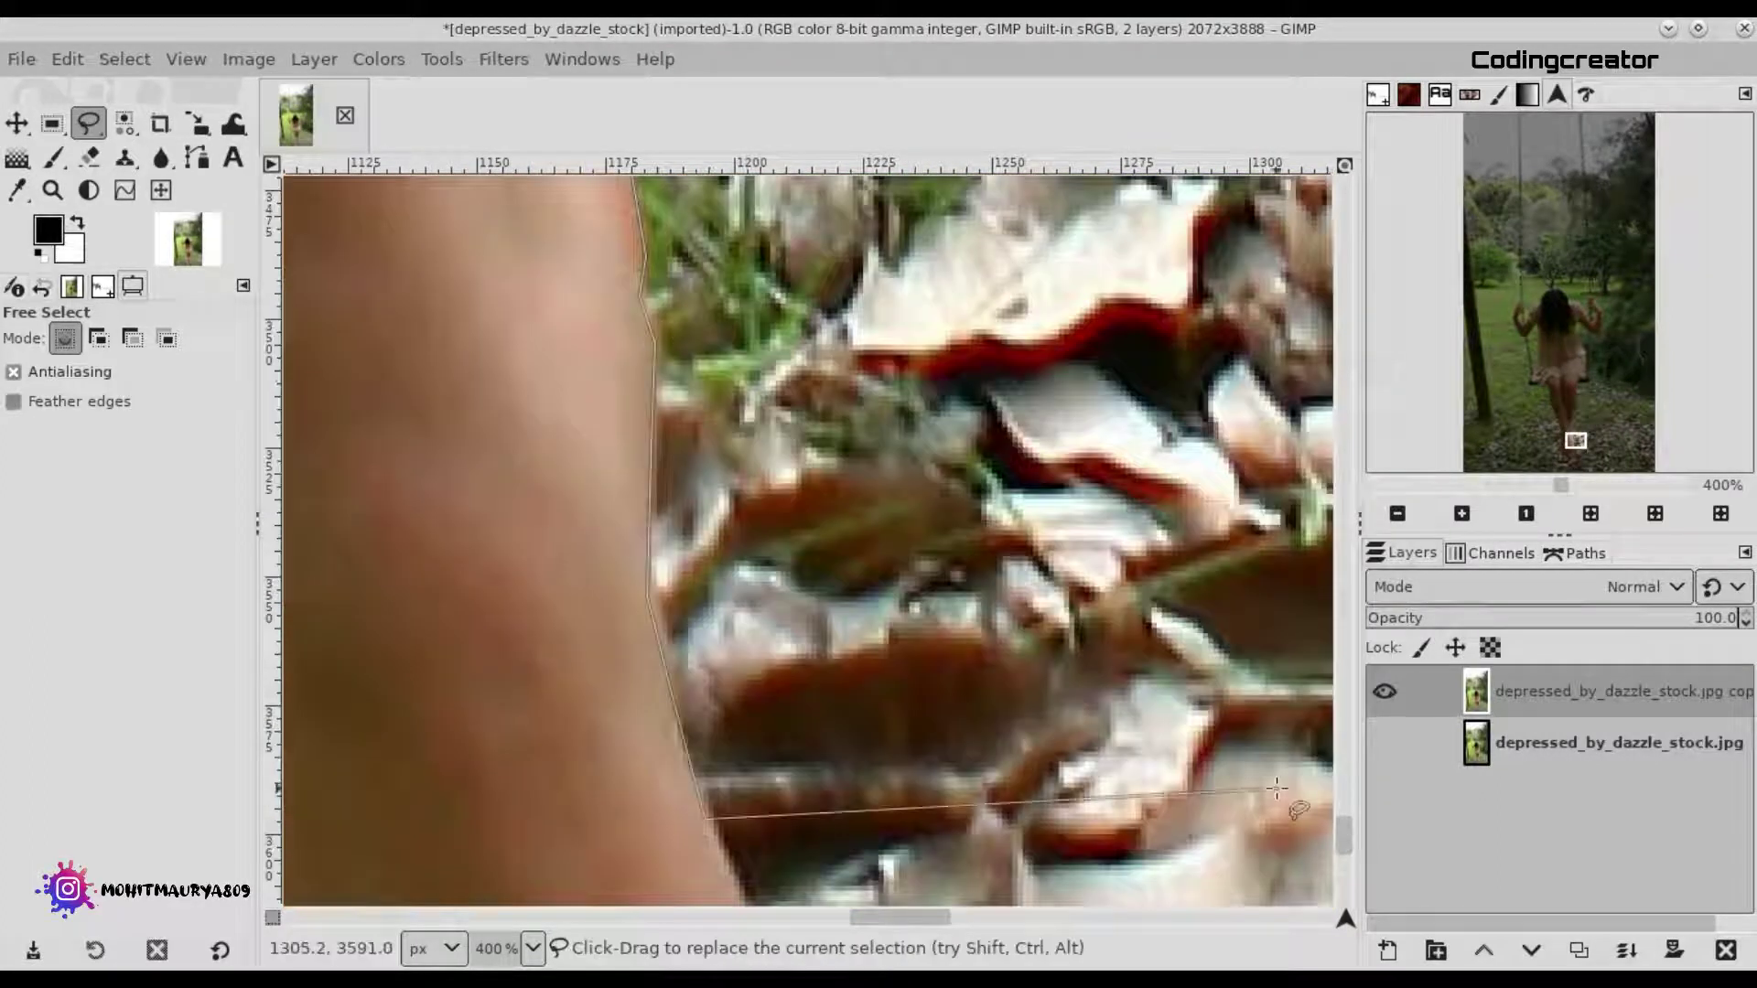
{"action": "scroll", "coordinate": [823, 549], "scroll_direction": "down", "scroll_amount": 5}
{"action": "left_click", "coordinate": [760, 444]}
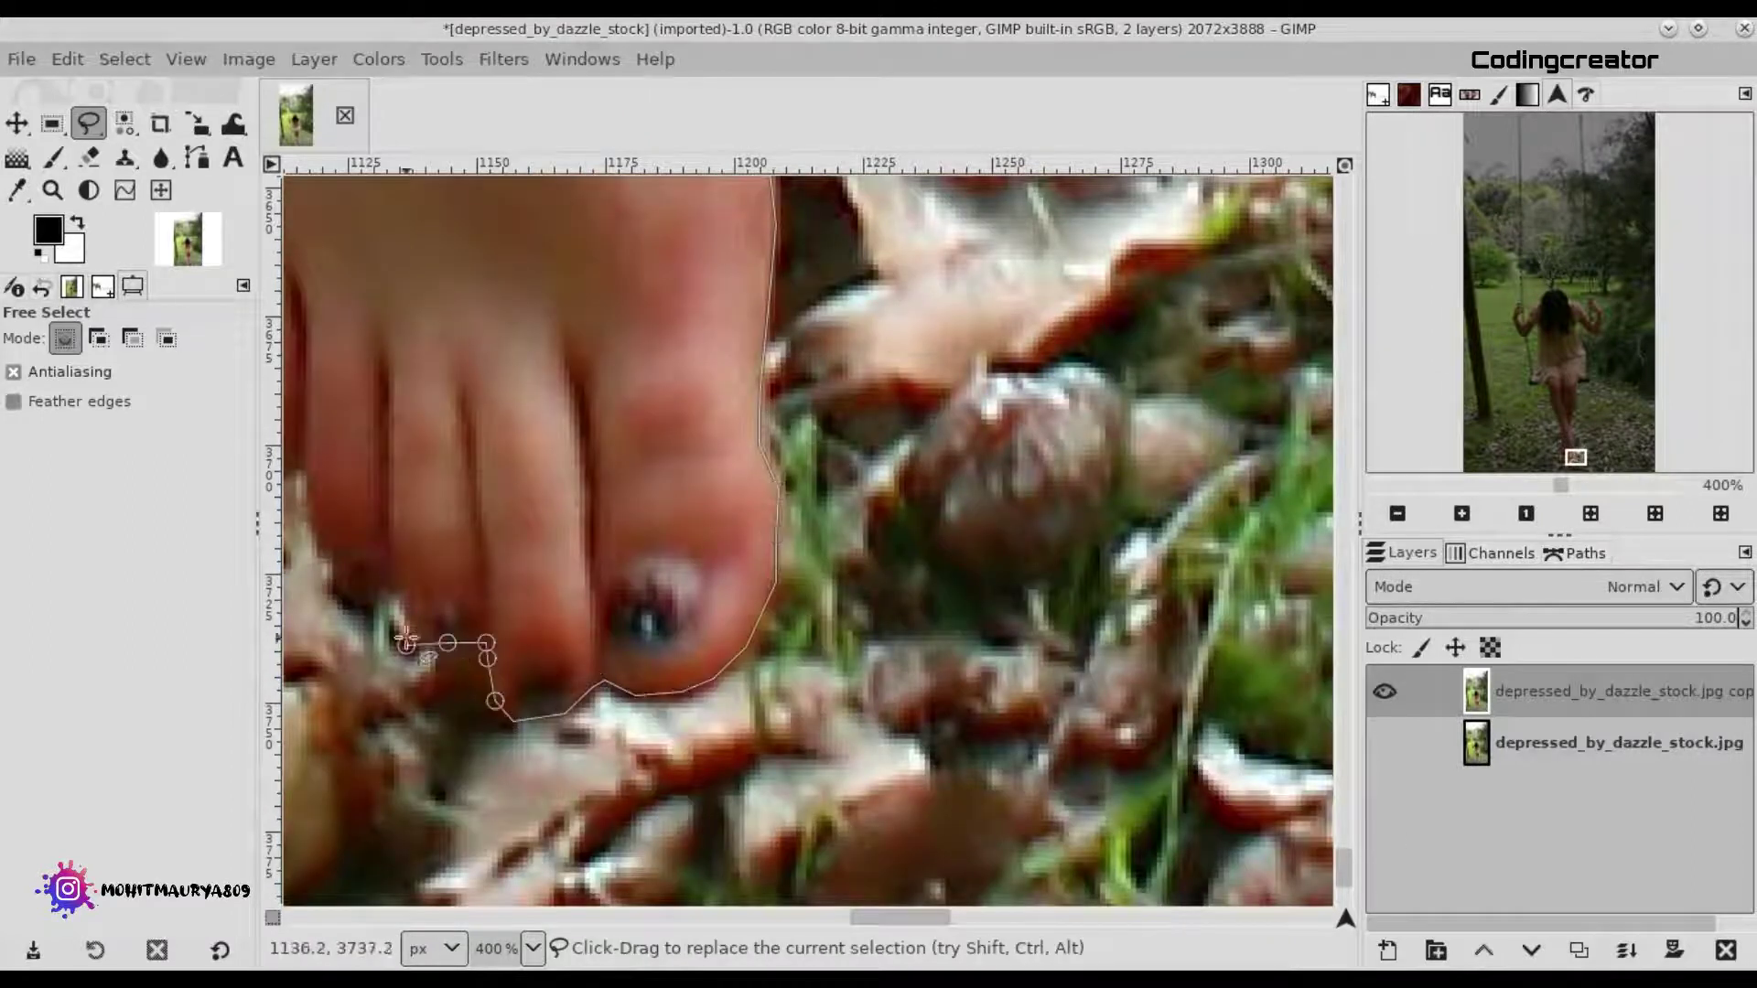
{"action": "left_click_drag", "start_coordinate": [406, 641], "coordinate": [314, 480]}
{"action": "scroll", "coordinate": [907, 645], "scroll_direction": "left", "scroll_amount": 5}
{"action": "scroll", "coordinate": [626, 430], "scroll_direction": "up", "scroll_amount": 5}
{"action": "scroll", "coordinate": [641, 457], "scroll_direction": "up", "scroll_amount": 5}
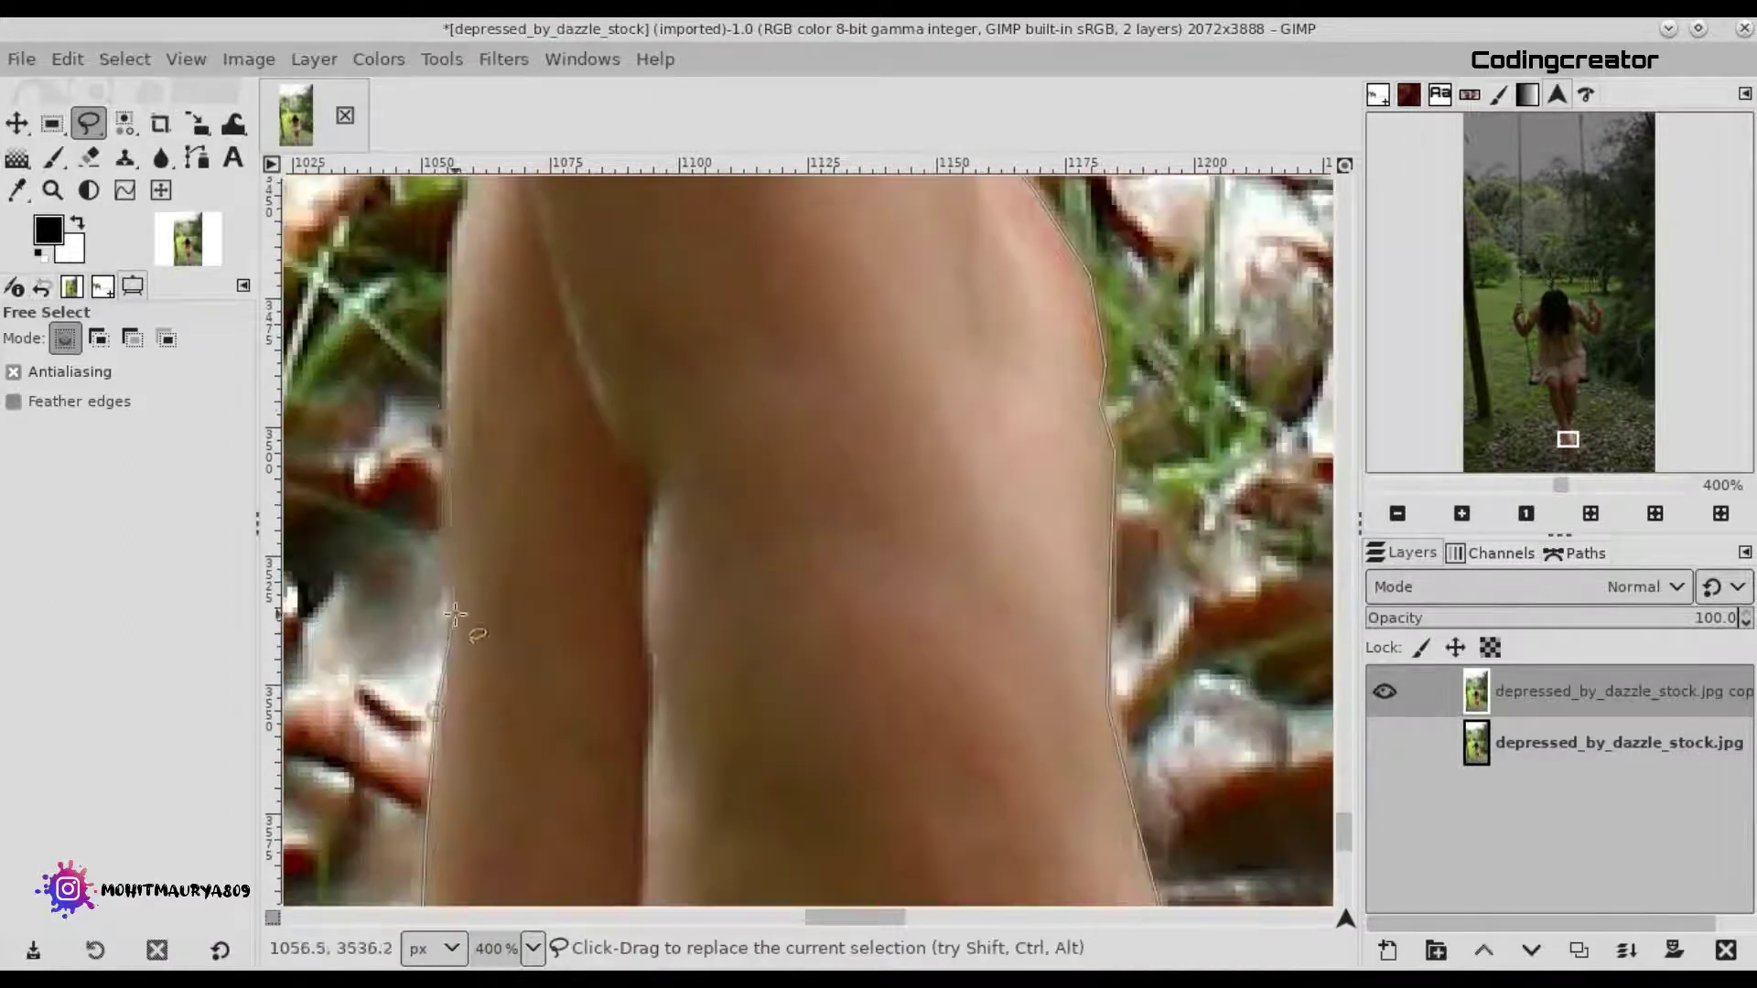
{"action": "scroll", "coordinate": [640, 457], "scroll_direction": "up", "scroll_amount": 5}
Finish outlining the girl and delete the leftover green beside the chain.
{"action": "scroll", "coordinate": [916, 457], "scroll_direction": "left", "scroll_amount": 5}
{"action": "left_click", "coordinate": [695, 224]}
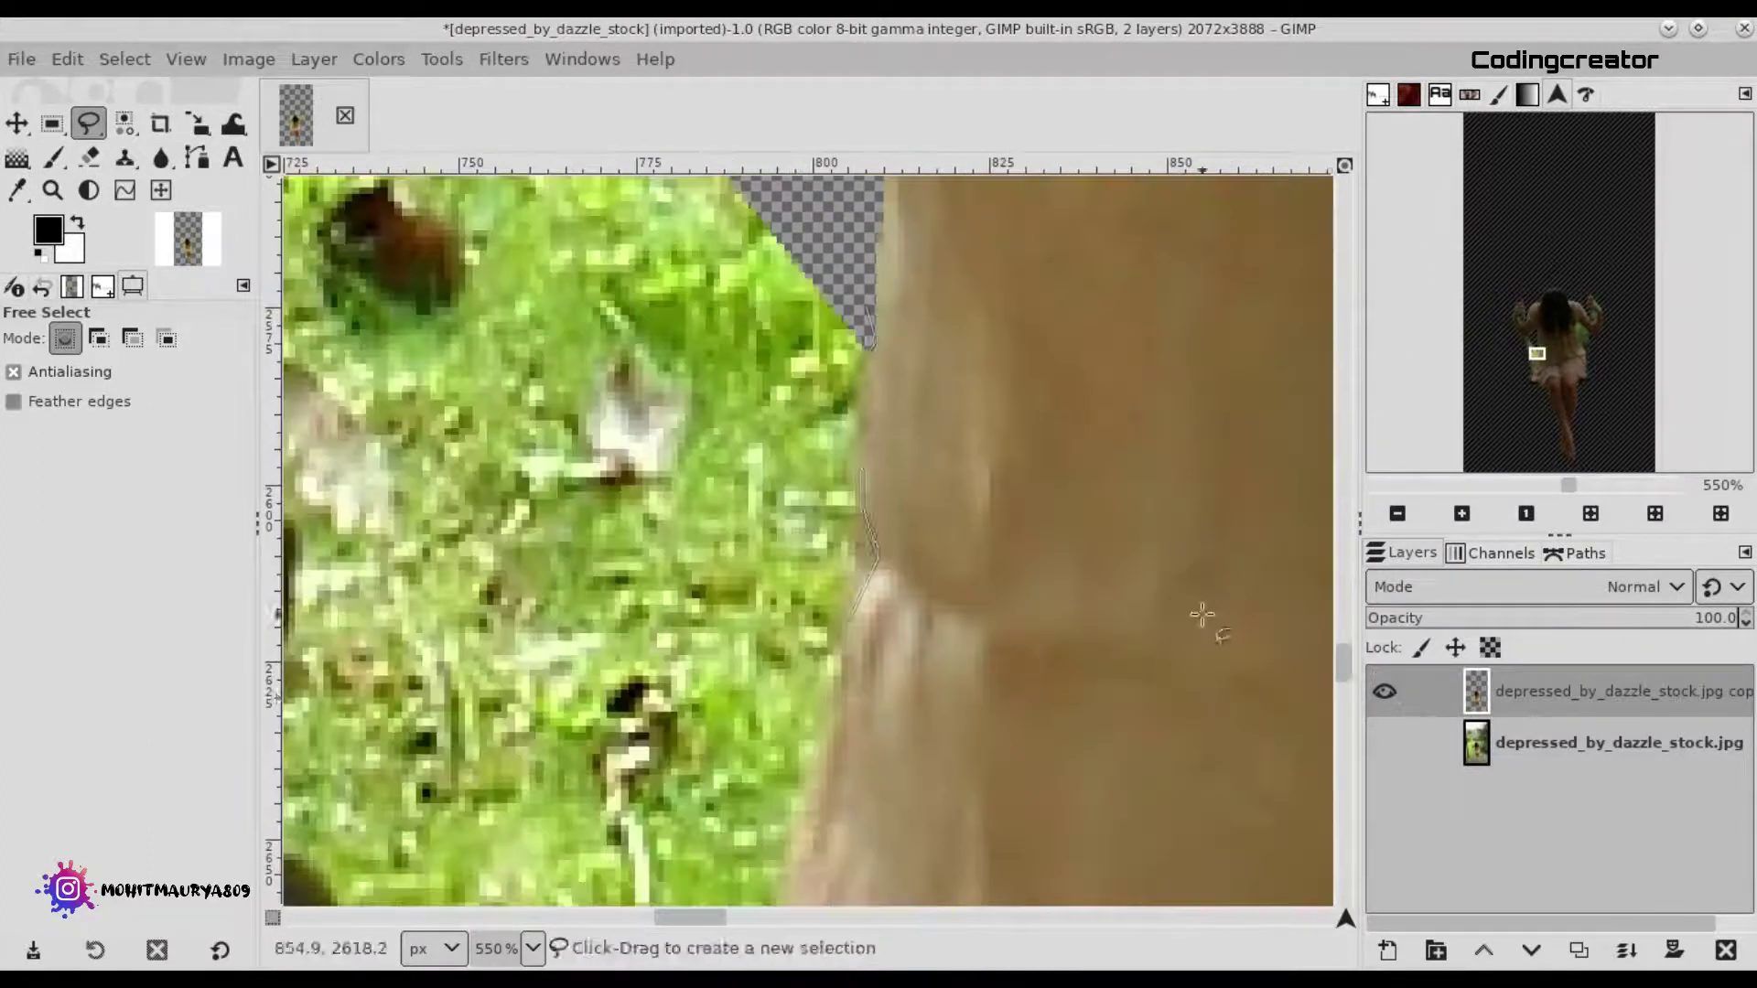
{"action": "left_click_drag", "start_coordinate": [1343, 675], "coordinate": [1347, 709]}
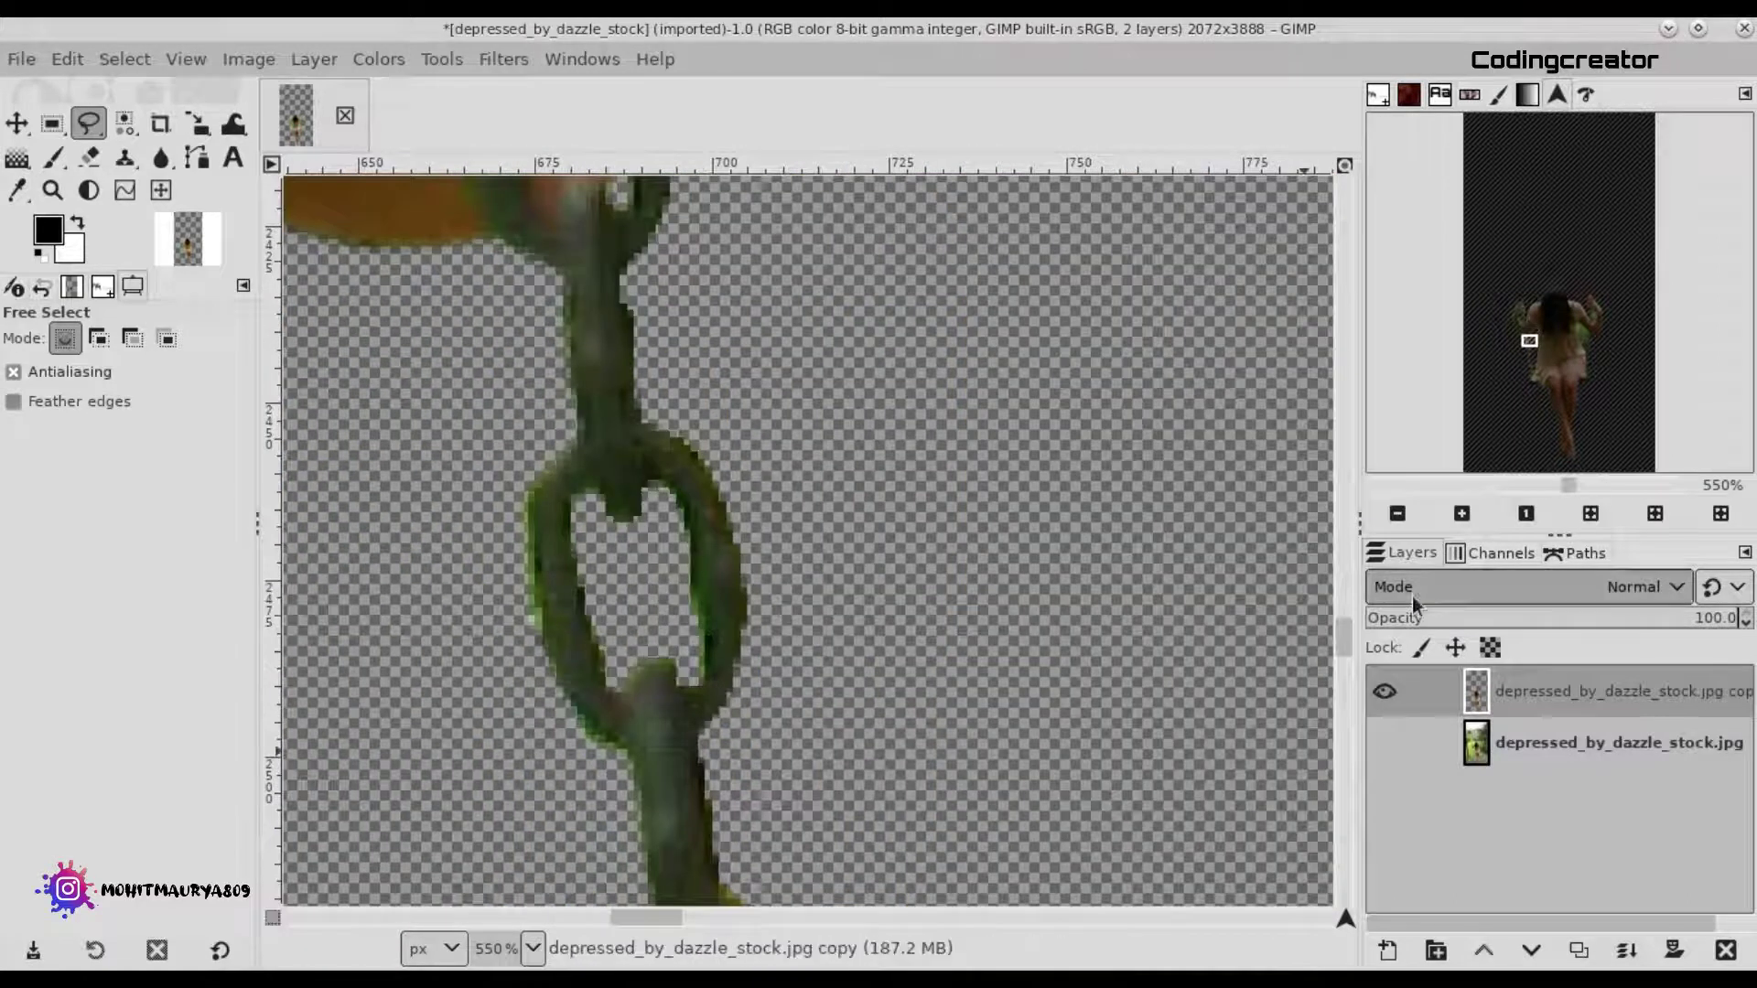
{"action": "scroll", "coordinate": [1344, 682], "scroll_direction": "down", "scroll_amount": 5}
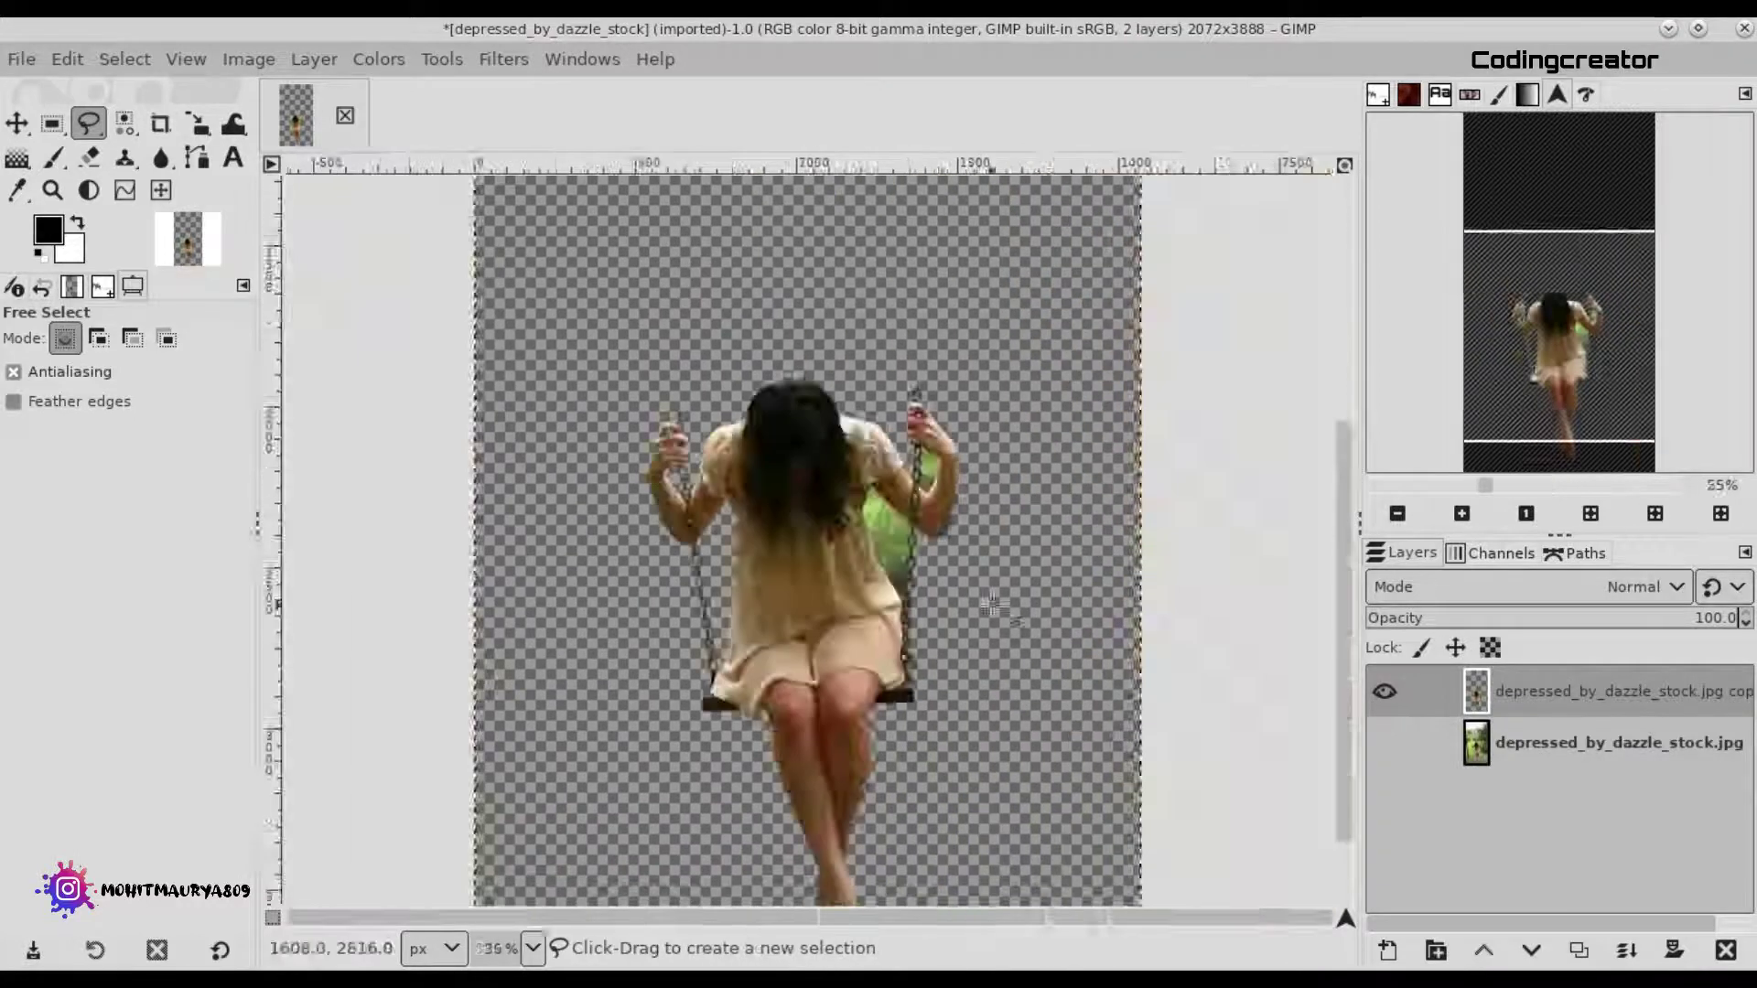
{"action": "scroll", "coordinate": [1338, 572], "scroll_direction": "down", "scroll_amount": 7}
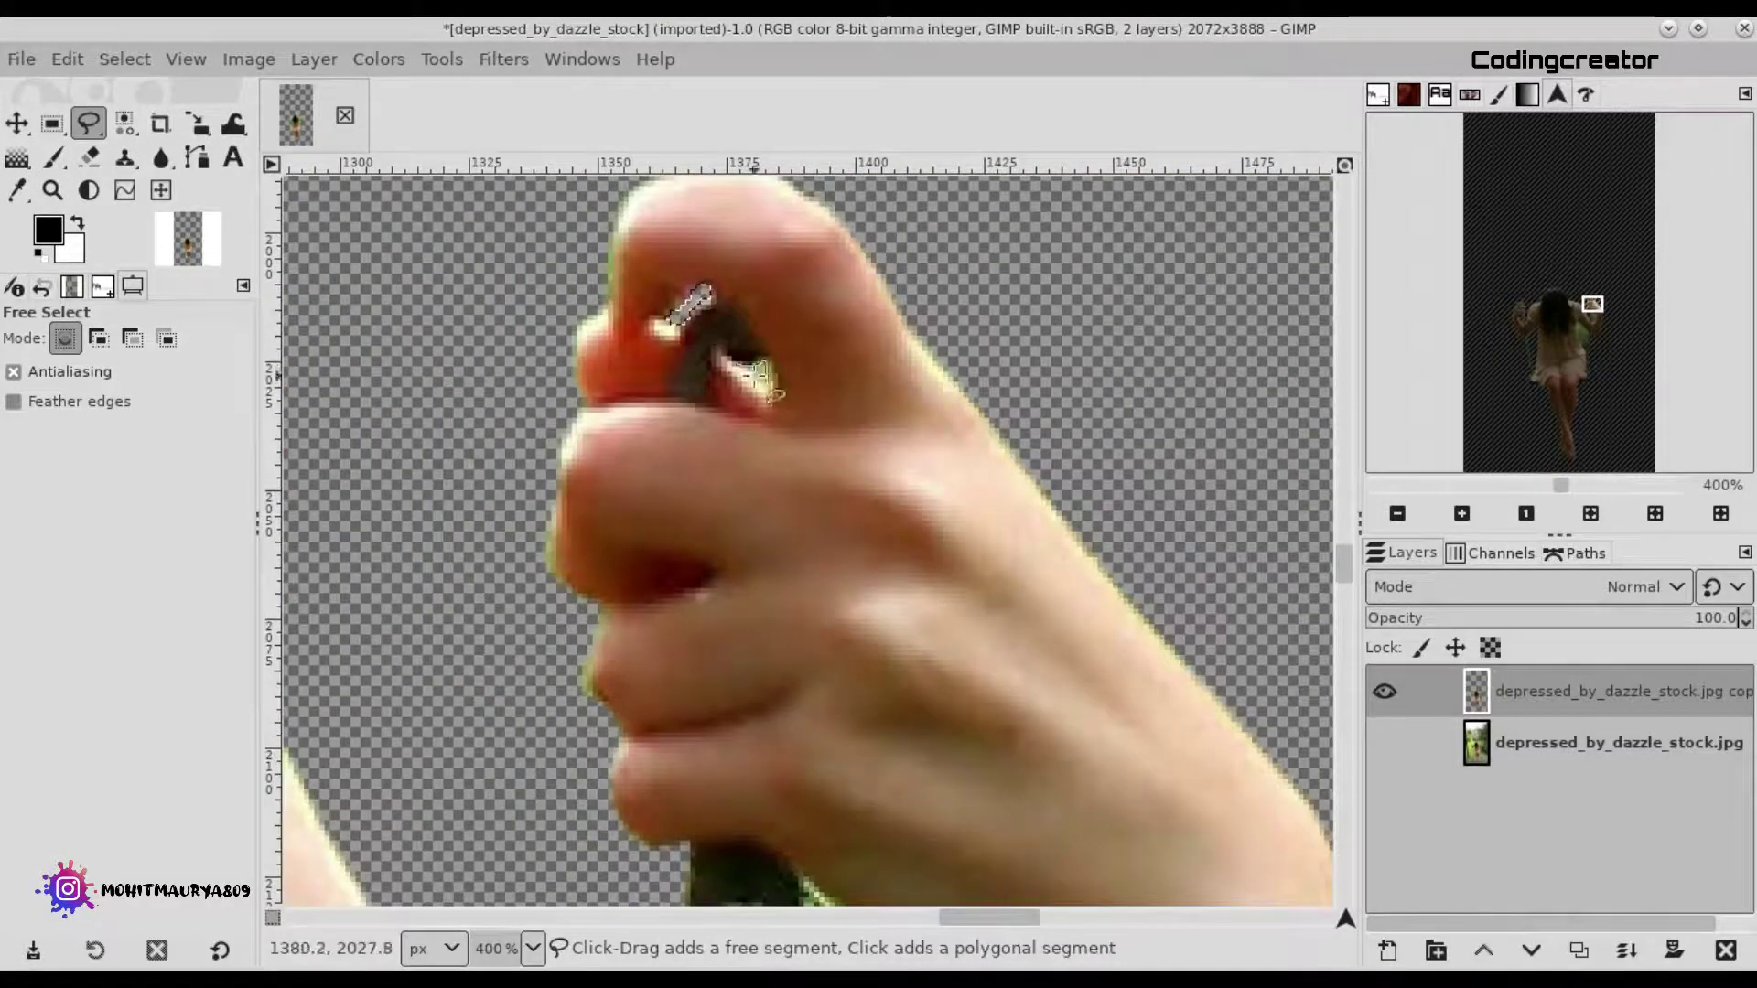
{"action": "scroll", "coordinate": [769, 393], "scroll_direction": "down", "scroll_amount": 3}
{"action": "scroll", "coordinate": [823, 585], "scroll_direction": "down", "scroll_amount": 2}
{"action": "scroll", "coordinate": [886, 767], "scroll_direction": "down", "scroll_amount": 2}
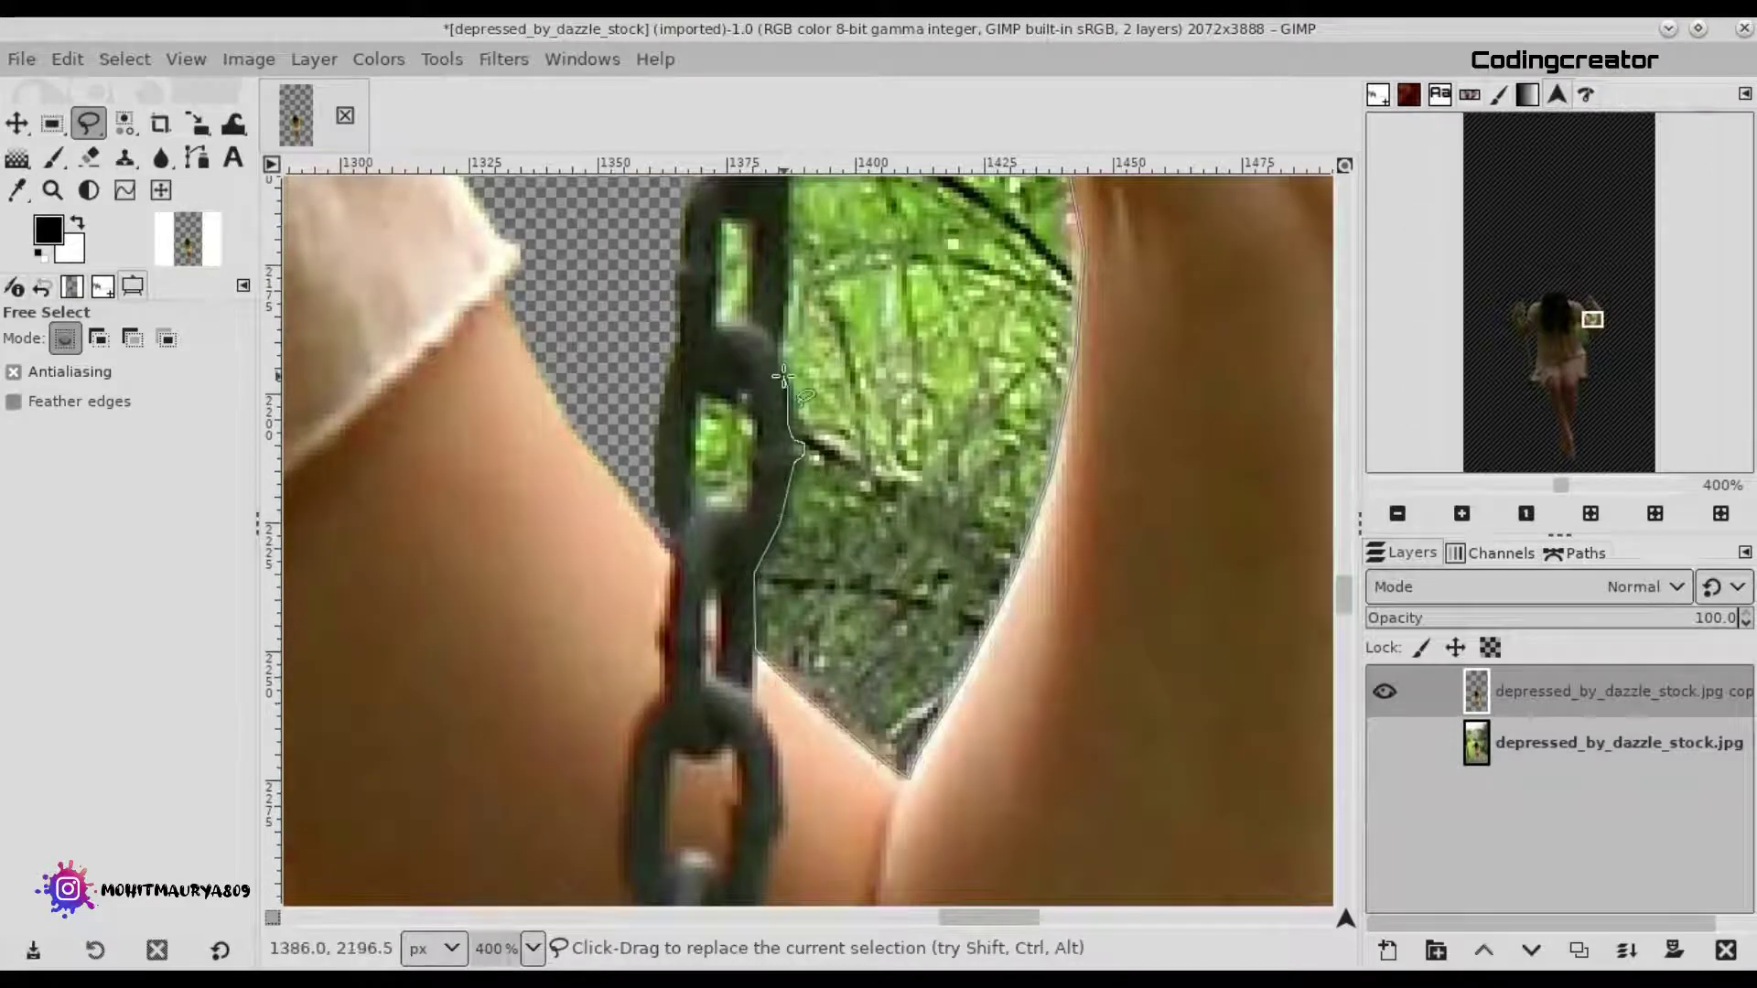
{"action": "scroll", "coordinate": [783, 375], "scroll_direction": "up", "scroll_amount": 4}
{"action": "key", "text": "Delete"}
Free-select the green inside the chain link and delete it.
{"action": "scroll", "coordinate": [760, 519], "scroll_direction": "down", "scroll_amount": 4}
{"action": "left_click_drag", "start_coordinate": [688, 461], "coordinate": [761, 519]}
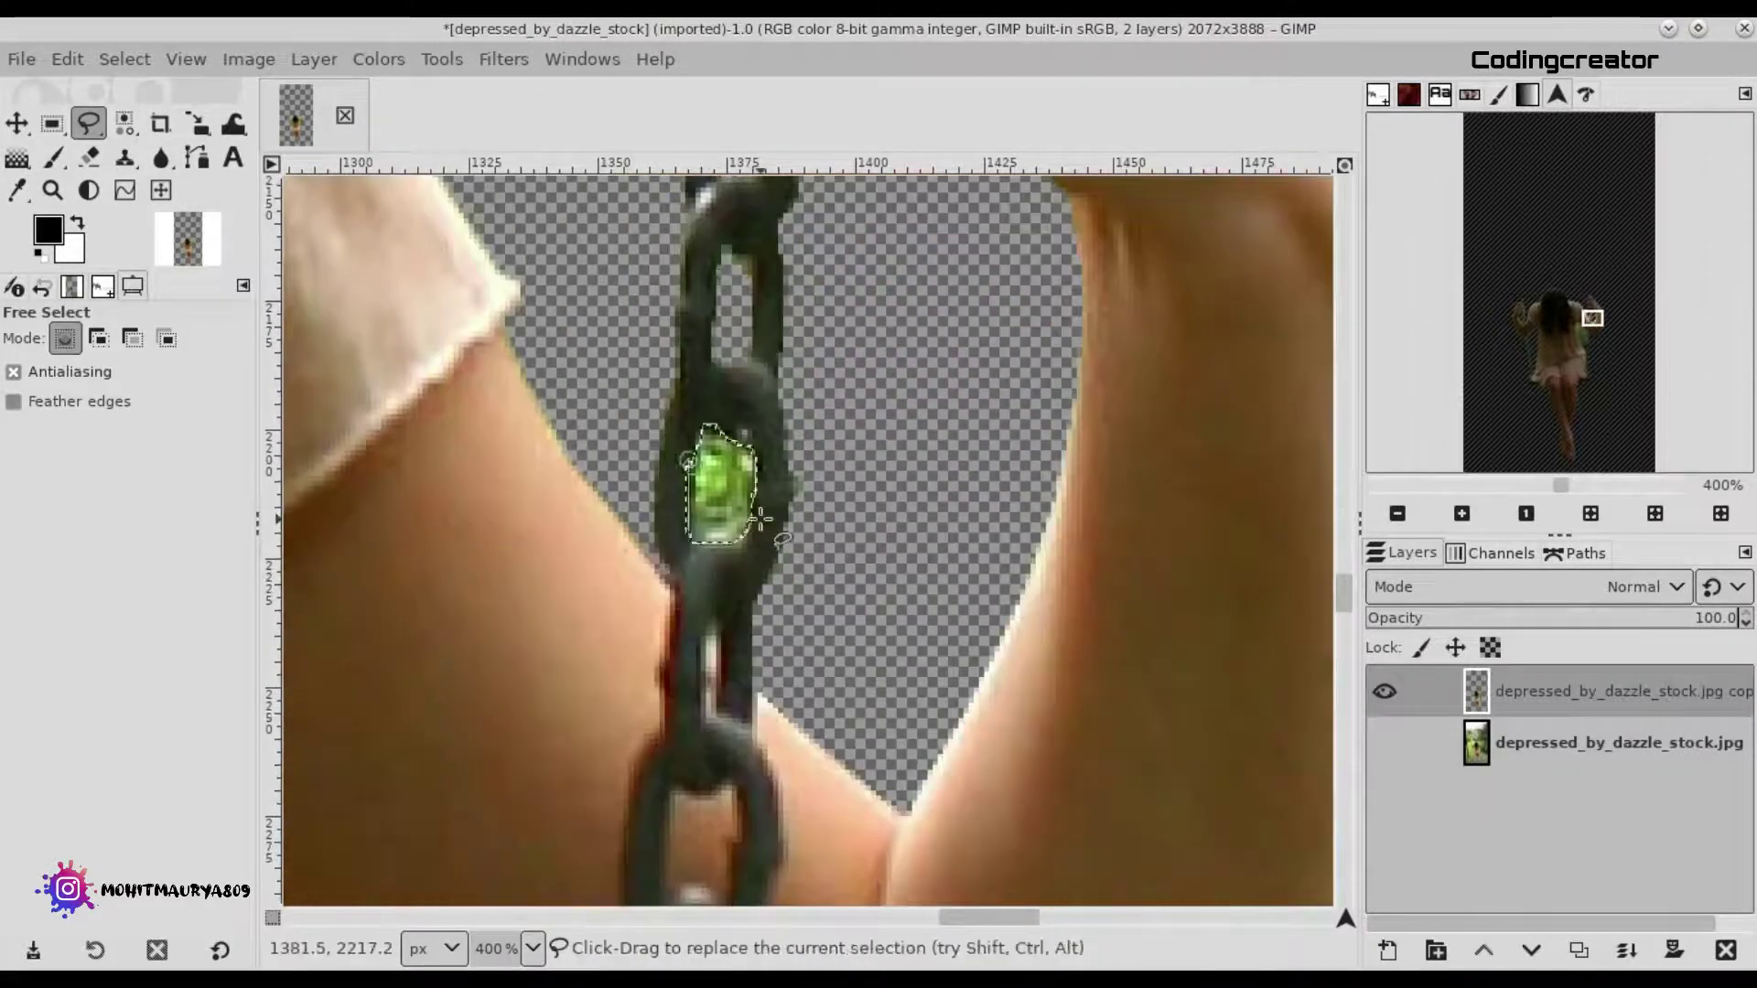
{"action": "scroll", "coordinate": [760, 519], "scroll_direction": "down", "scroll_amount": 3}
{"action": "key", "text": "Delete"}
{"action": "scroll", "coordinate": [761, 519], "scroll_direction": "left", "scroll_amount": 3}
Begin outlining the foliage beside the chain and inside a lower chain link.
{"action": "left_click", "coordinate": [1167, 402]}
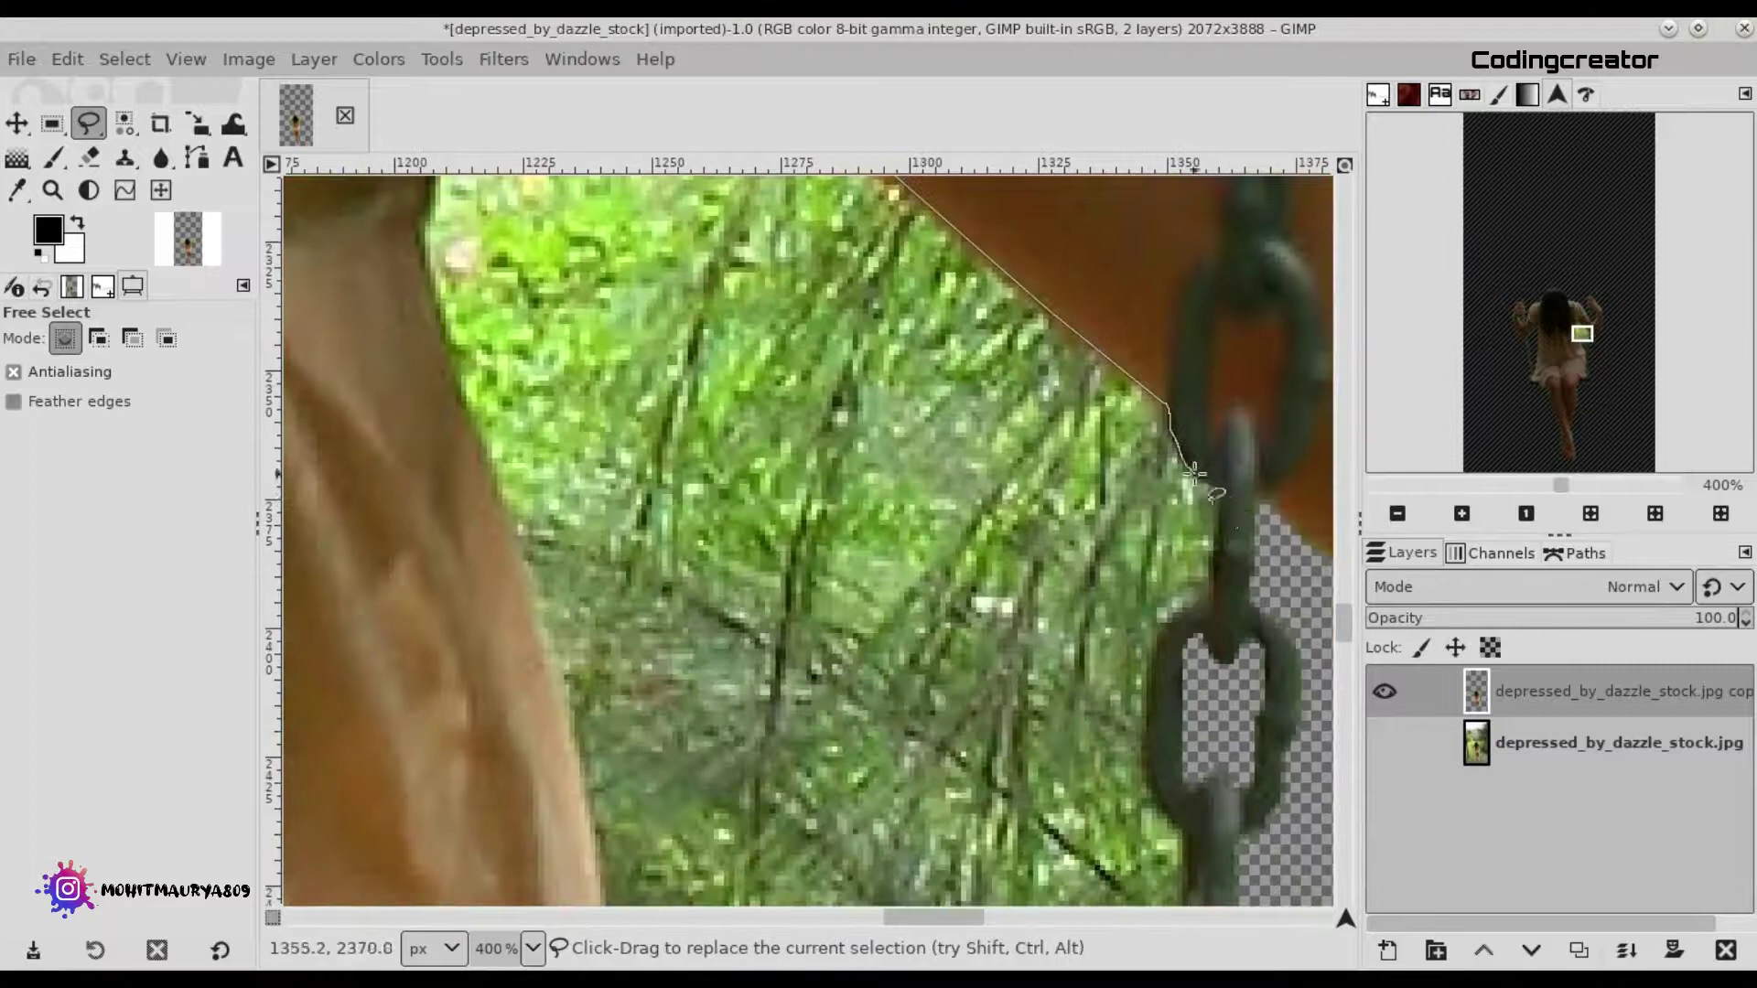
{"action": "scroll", "coordinate": [1348, 636], "scroll_direction": "down", "scroll_amount": 5}
{"action": "scroll", "coordinate": [1097, 625], "scroll_direction": "down", "scroll_amount": 3}
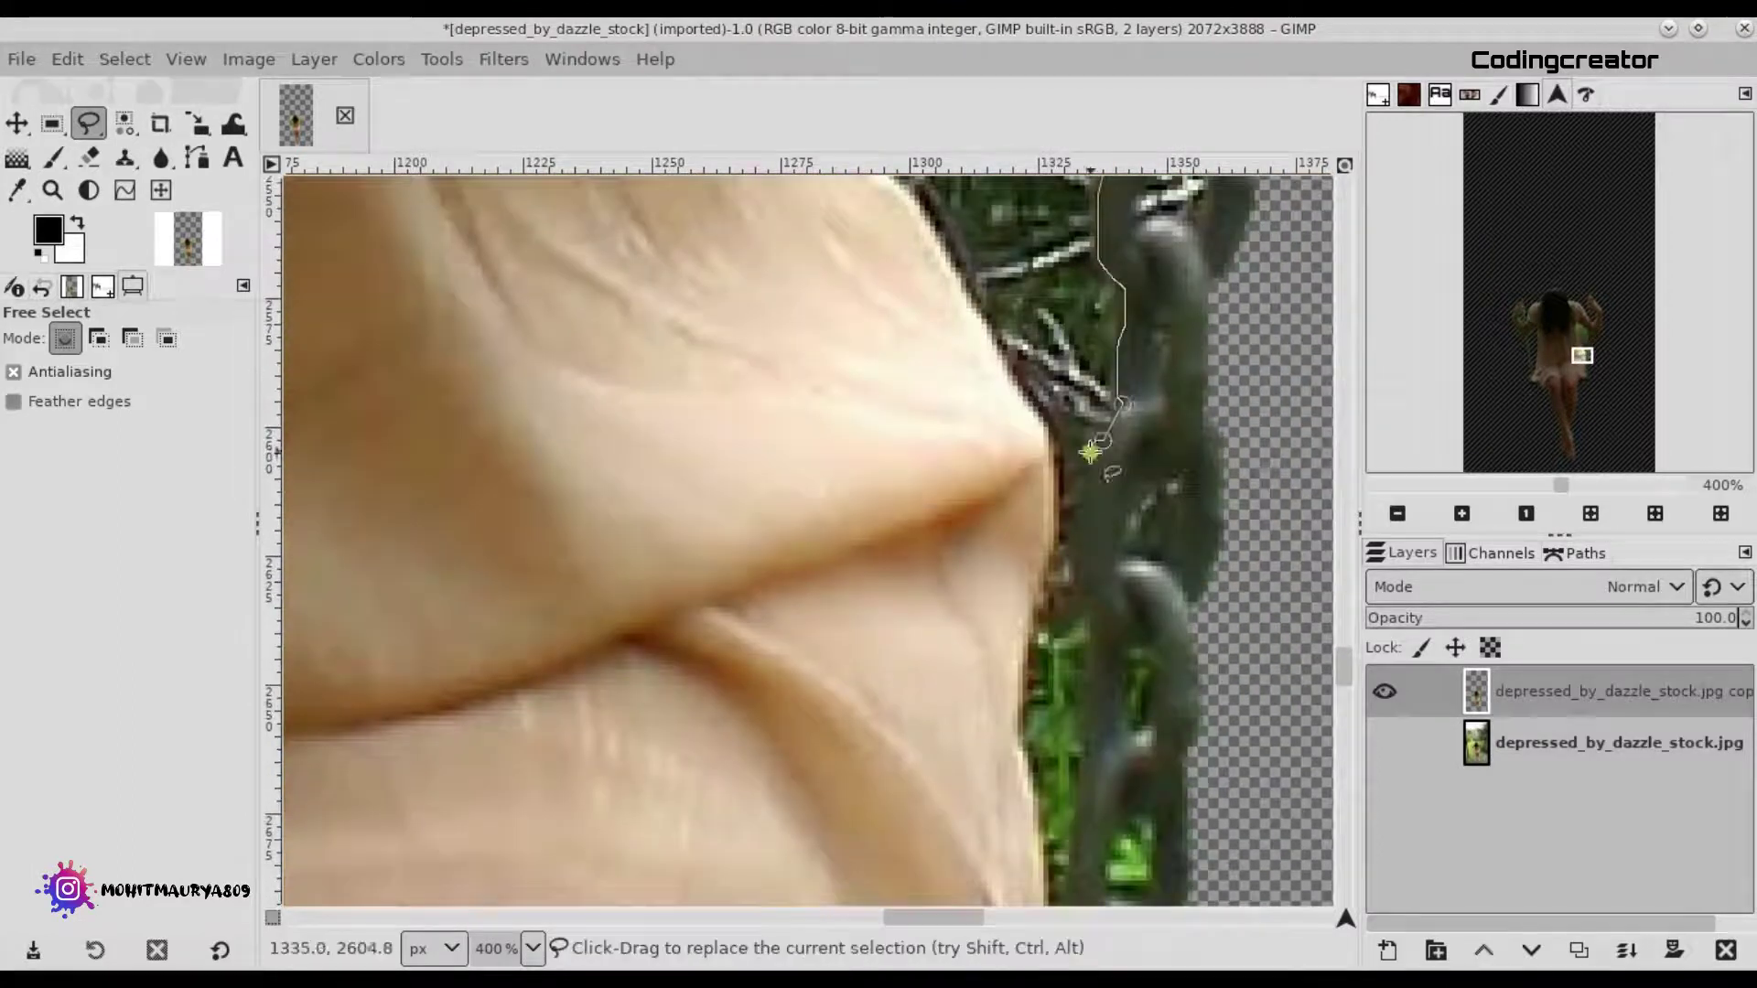
{"action": "scroll", "coordinate": [1088, 359], "scroll_direction": "down", "scroll_amount": 3}
{"action": "scroll", "coordinate": [1017, 373], "scroll_direction": "up", "scroll_amount": 5}
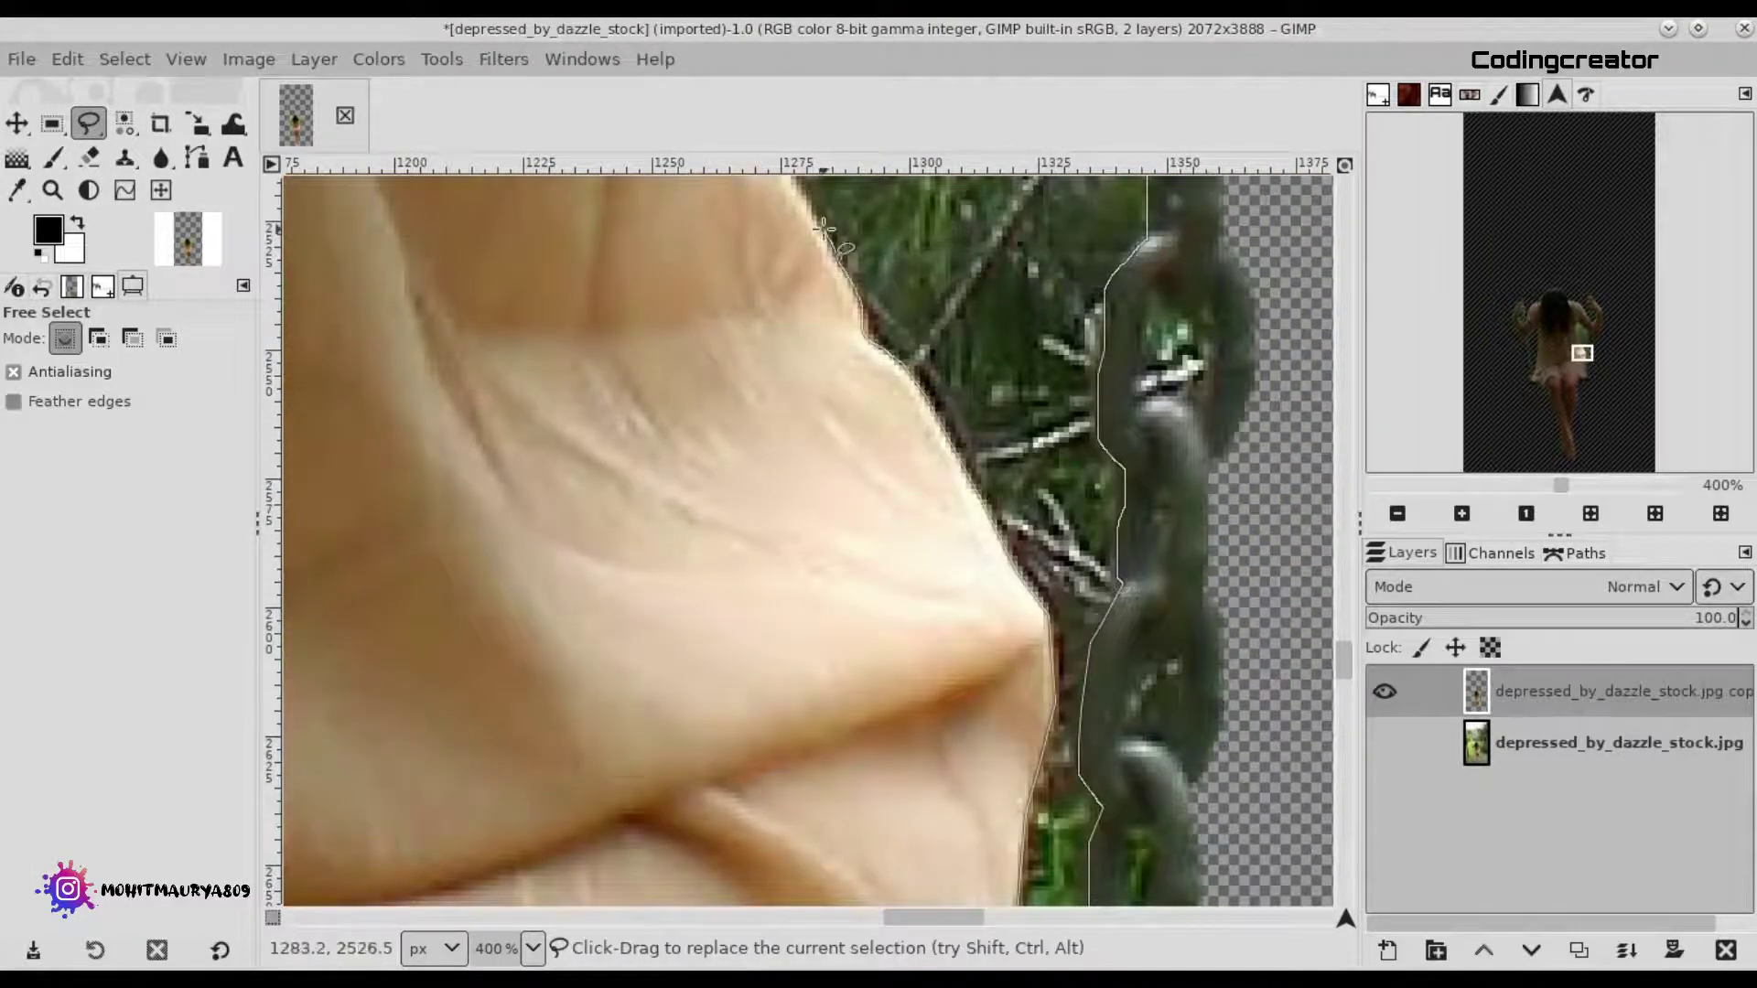
{"action": "scroll", "coordinate": [823, 227], "scroll_direction": "up", "scroll_amount": 5}
{"action": "scroll", "coordinate": [427, 784], "scroll_direction": "up", "scroll_amount": 5}
{"action": "scroll", "coordinate": [568, 362], "scroll_direction": "down", "scroll_amount": 9}
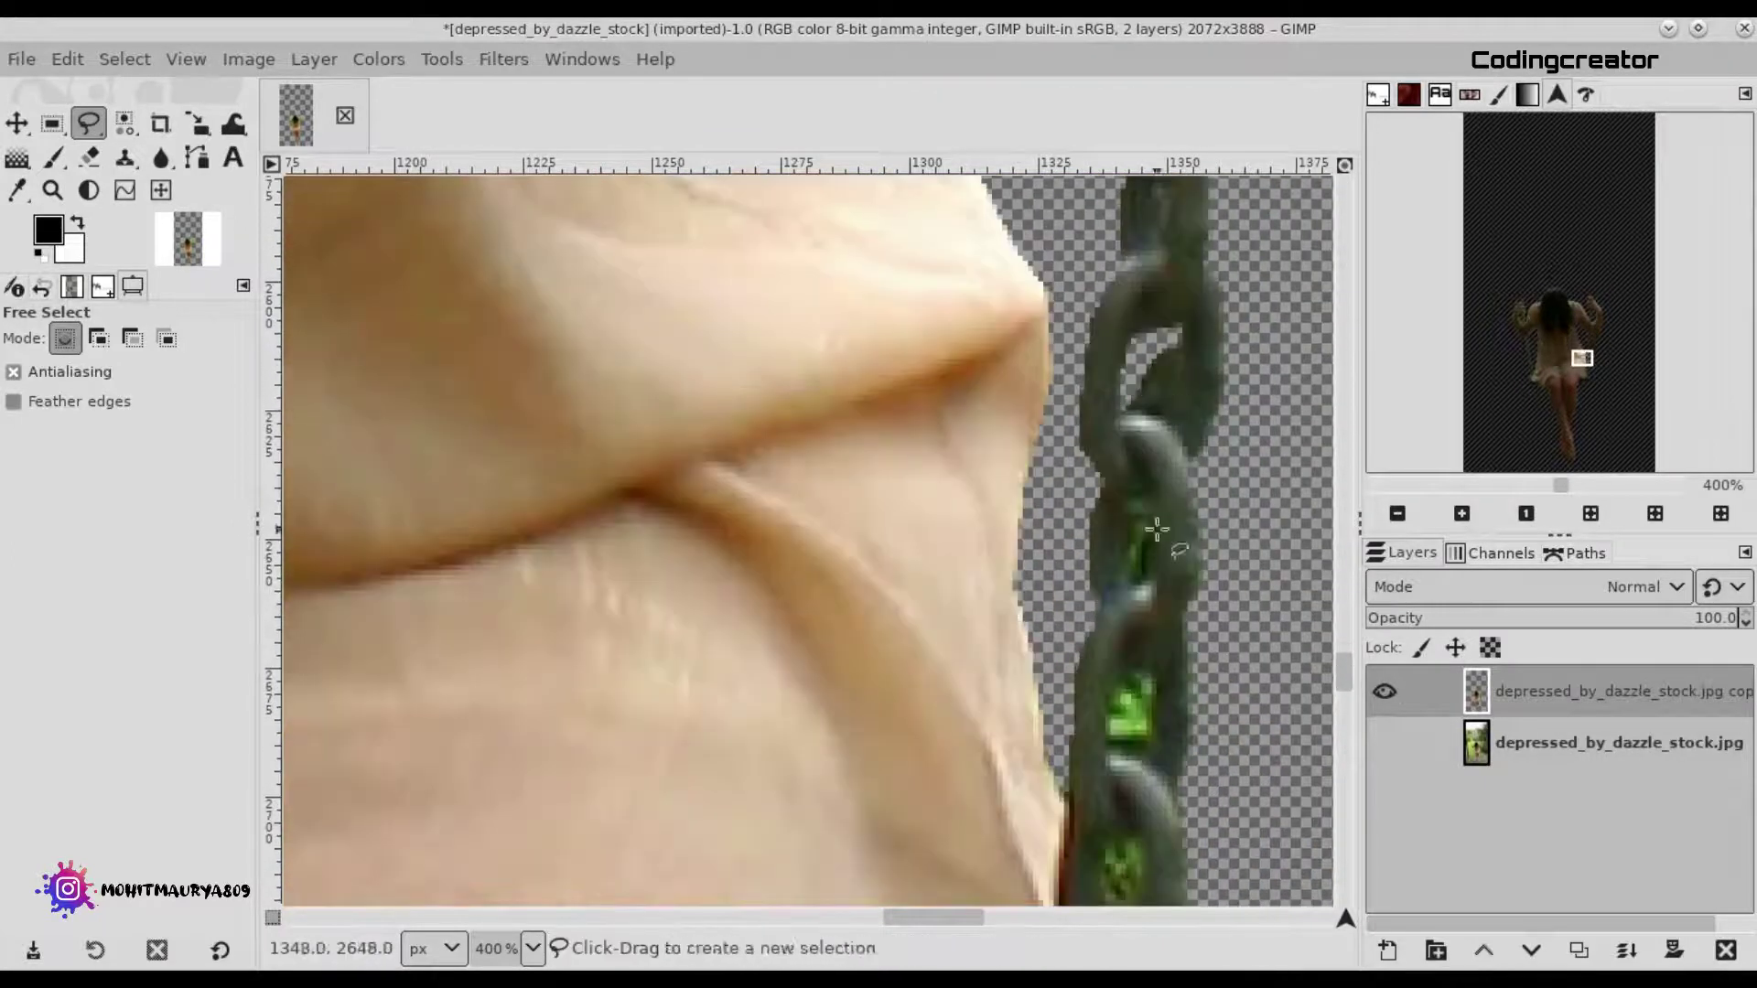
{"action": "left_click", "coordinate": [1156, 528]}
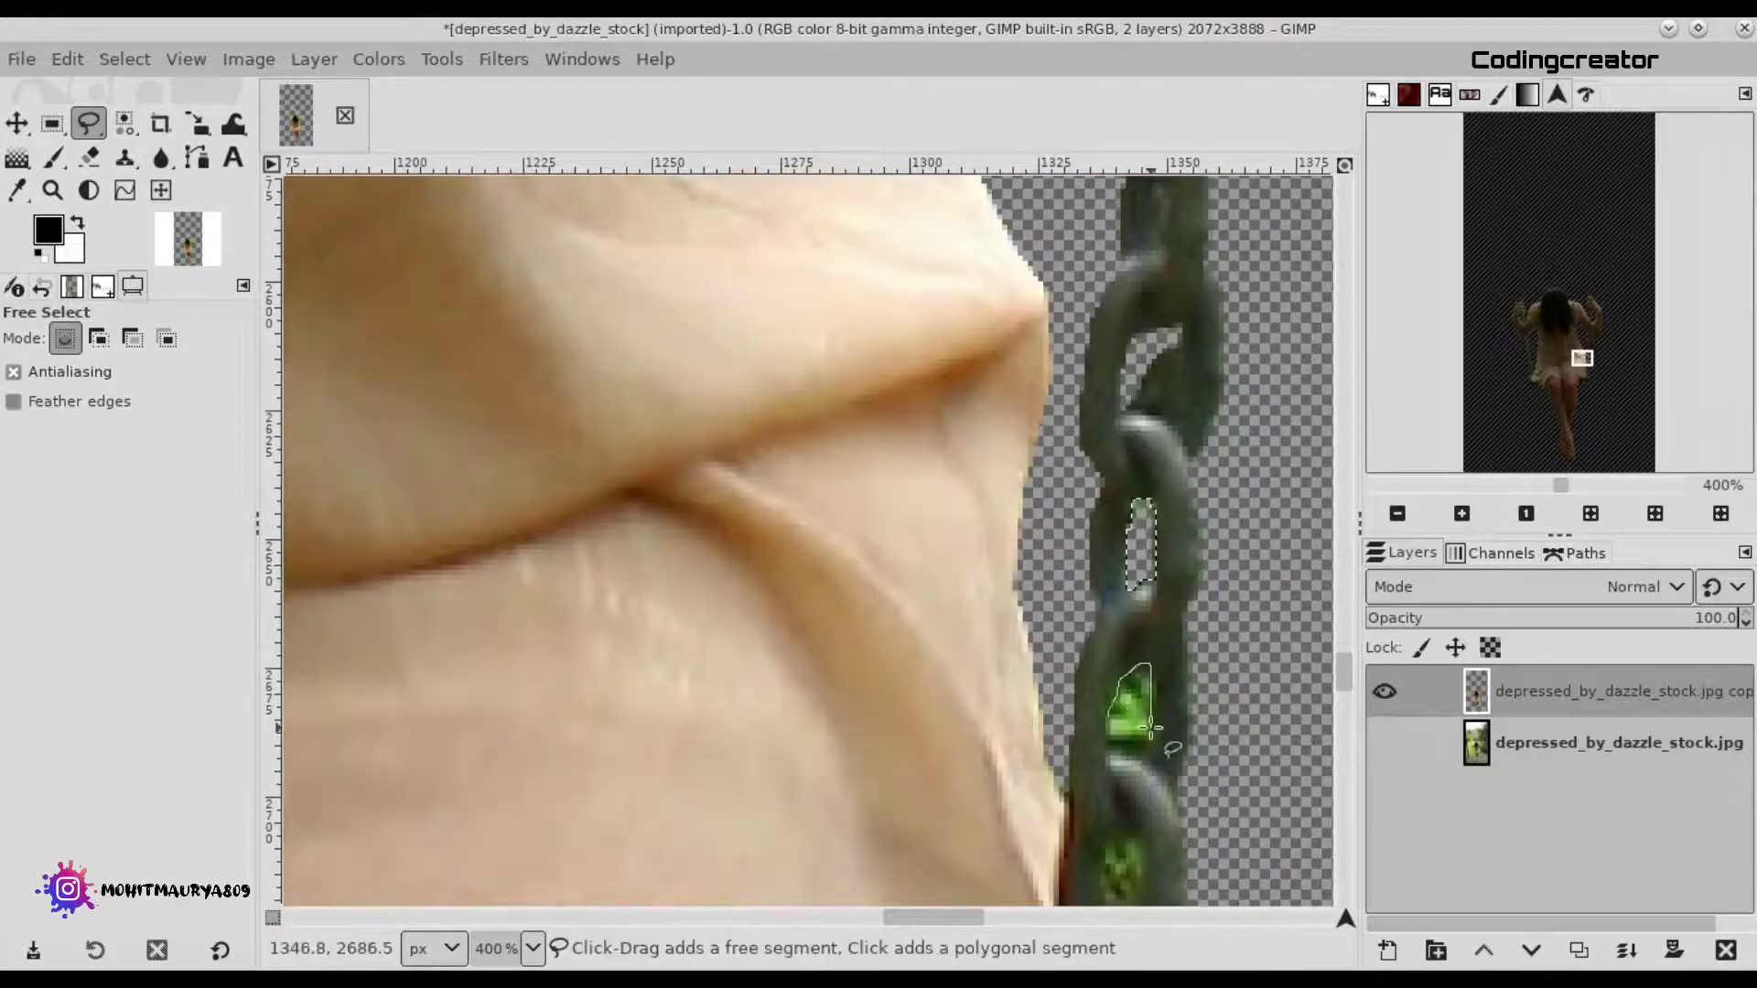
{"action": "scroll", "coordinate": [1150, 631], "scroll_direction": "down", "scroll_amount": 3}
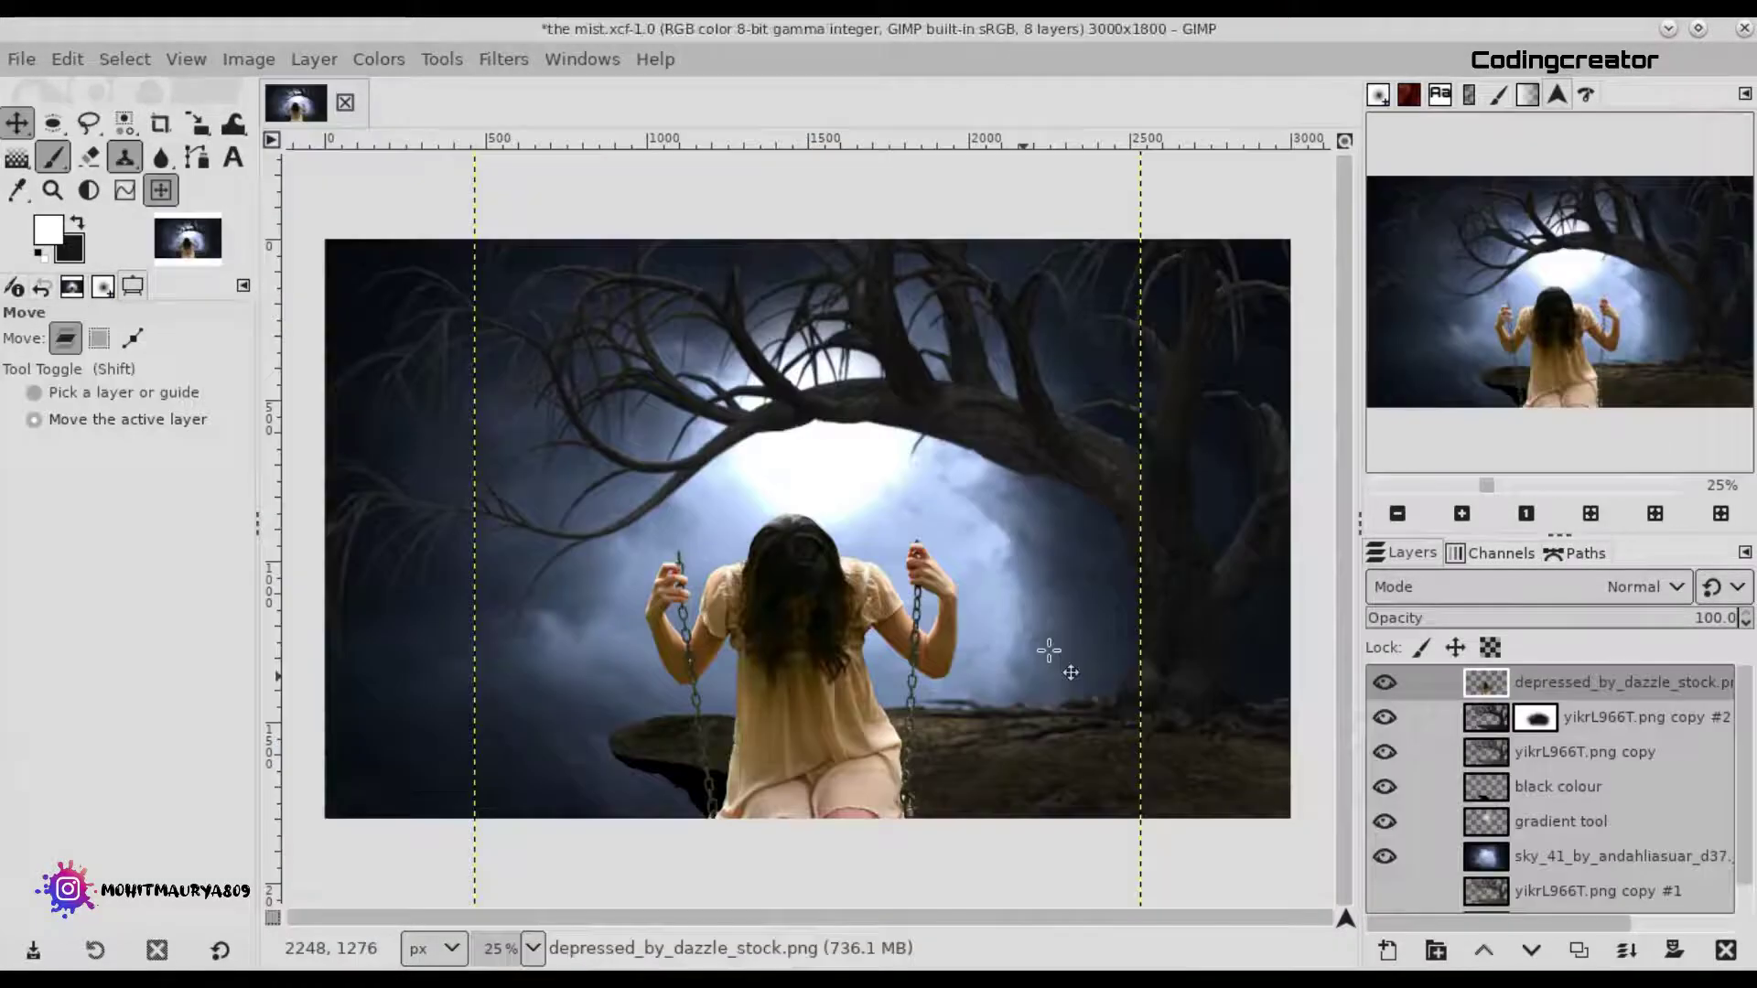
Scale the girl-on-swing layer down and reposition her beneath the branch.
{"action": "scroll", "coordinate": [1662, 719], "scroll_direction": "down", "scroll_amount": 1}
{"action": "scroll", "coordinate": [1721, 695], "scroll_direction": "up", "scroll_amount": 1}
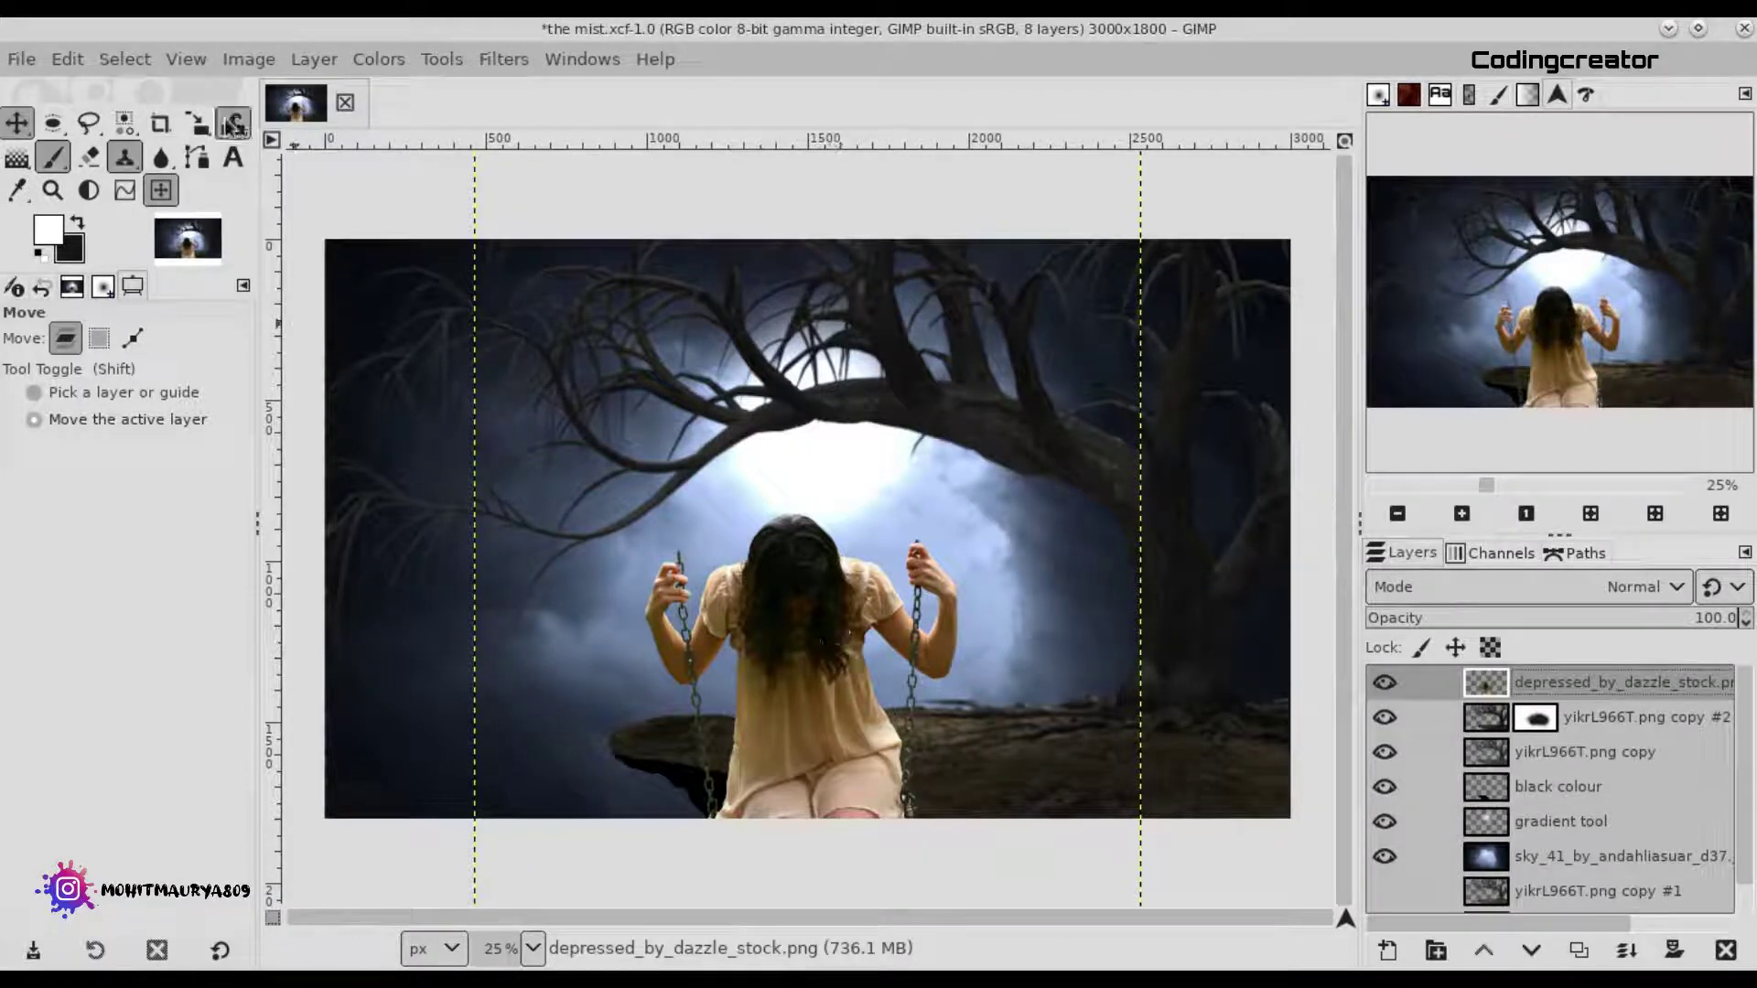
{"action": "left_click", "coordinate": [197, 123]}
{"action": "left_click", "coordinate": [722, 552]}
{"action": "mouse_move", "coordinate": [608, 838]}
{"action": "left_mouse_down"}
{"action": "mouse_move", "coordinate": [676, 814]}
{"action": "mouse_move", "coordinate": [806, 569]}
{"action": "left_mouse_up"}
{"action": "left_click_drag", "start_coordinate": [902, 380], "coordinate": [868, 499]}
{"action": "left_click_drag", "start_coordinate": [969, 679], "coordinate": [981, 701]}
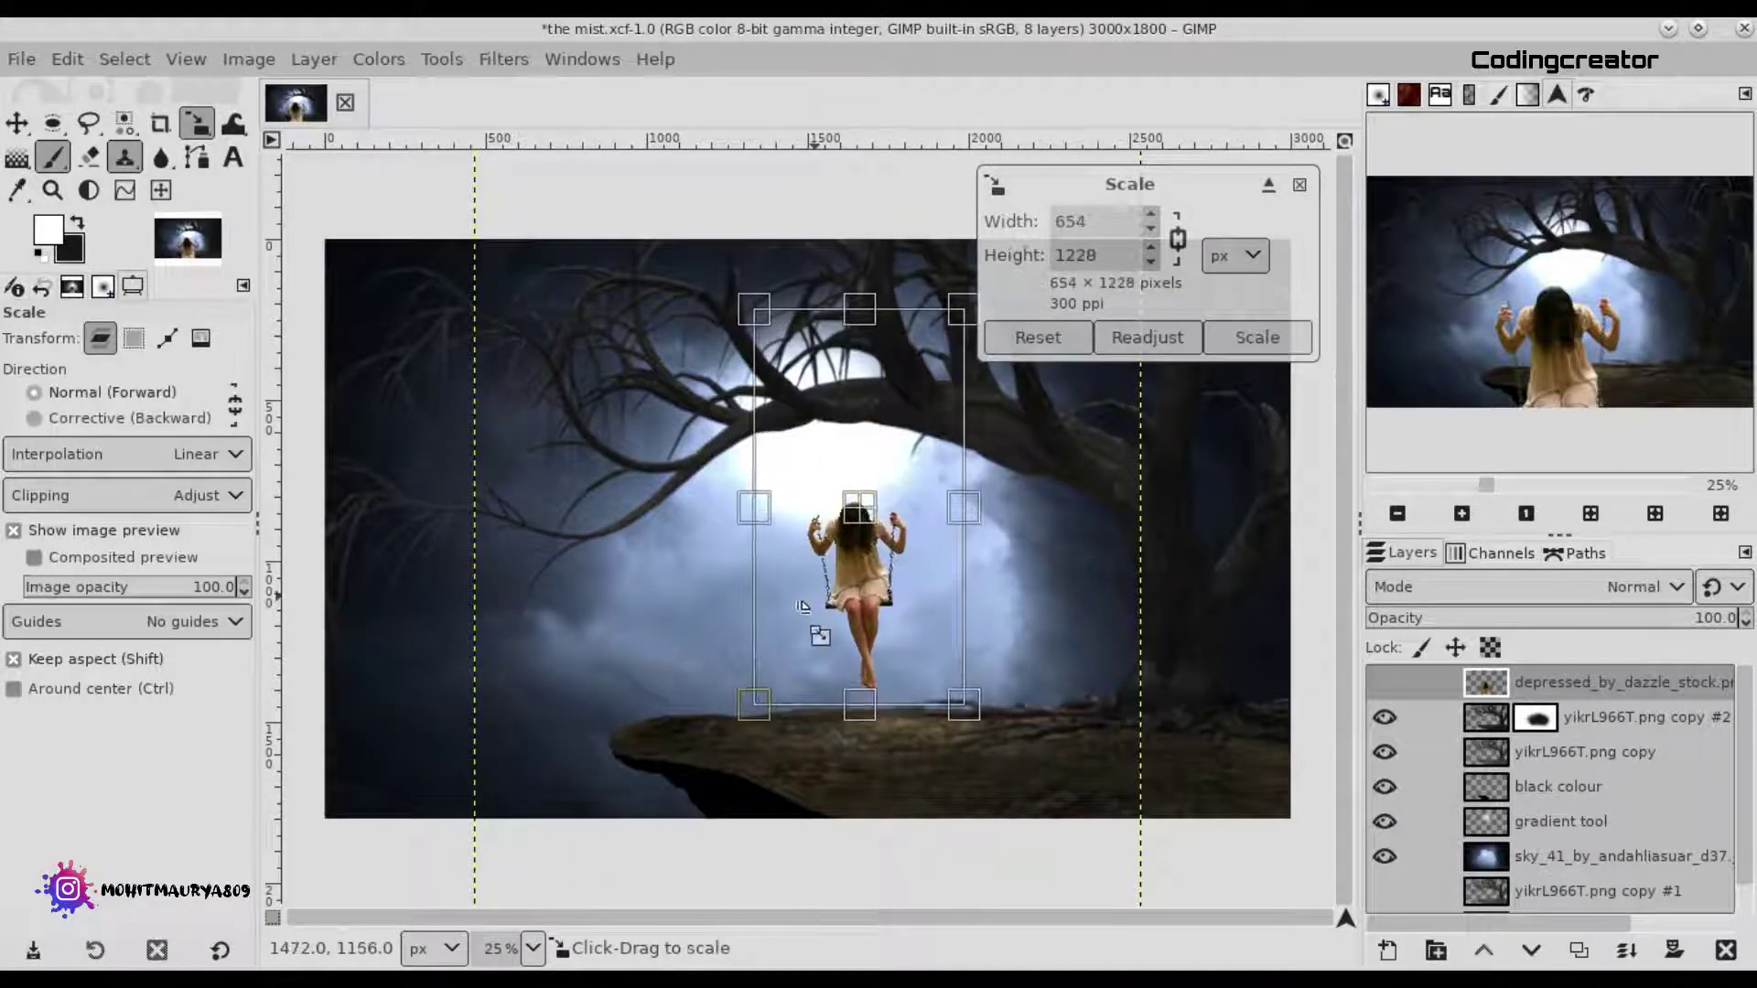
{"action": "left_click", "coordinate": [1228, 353]}
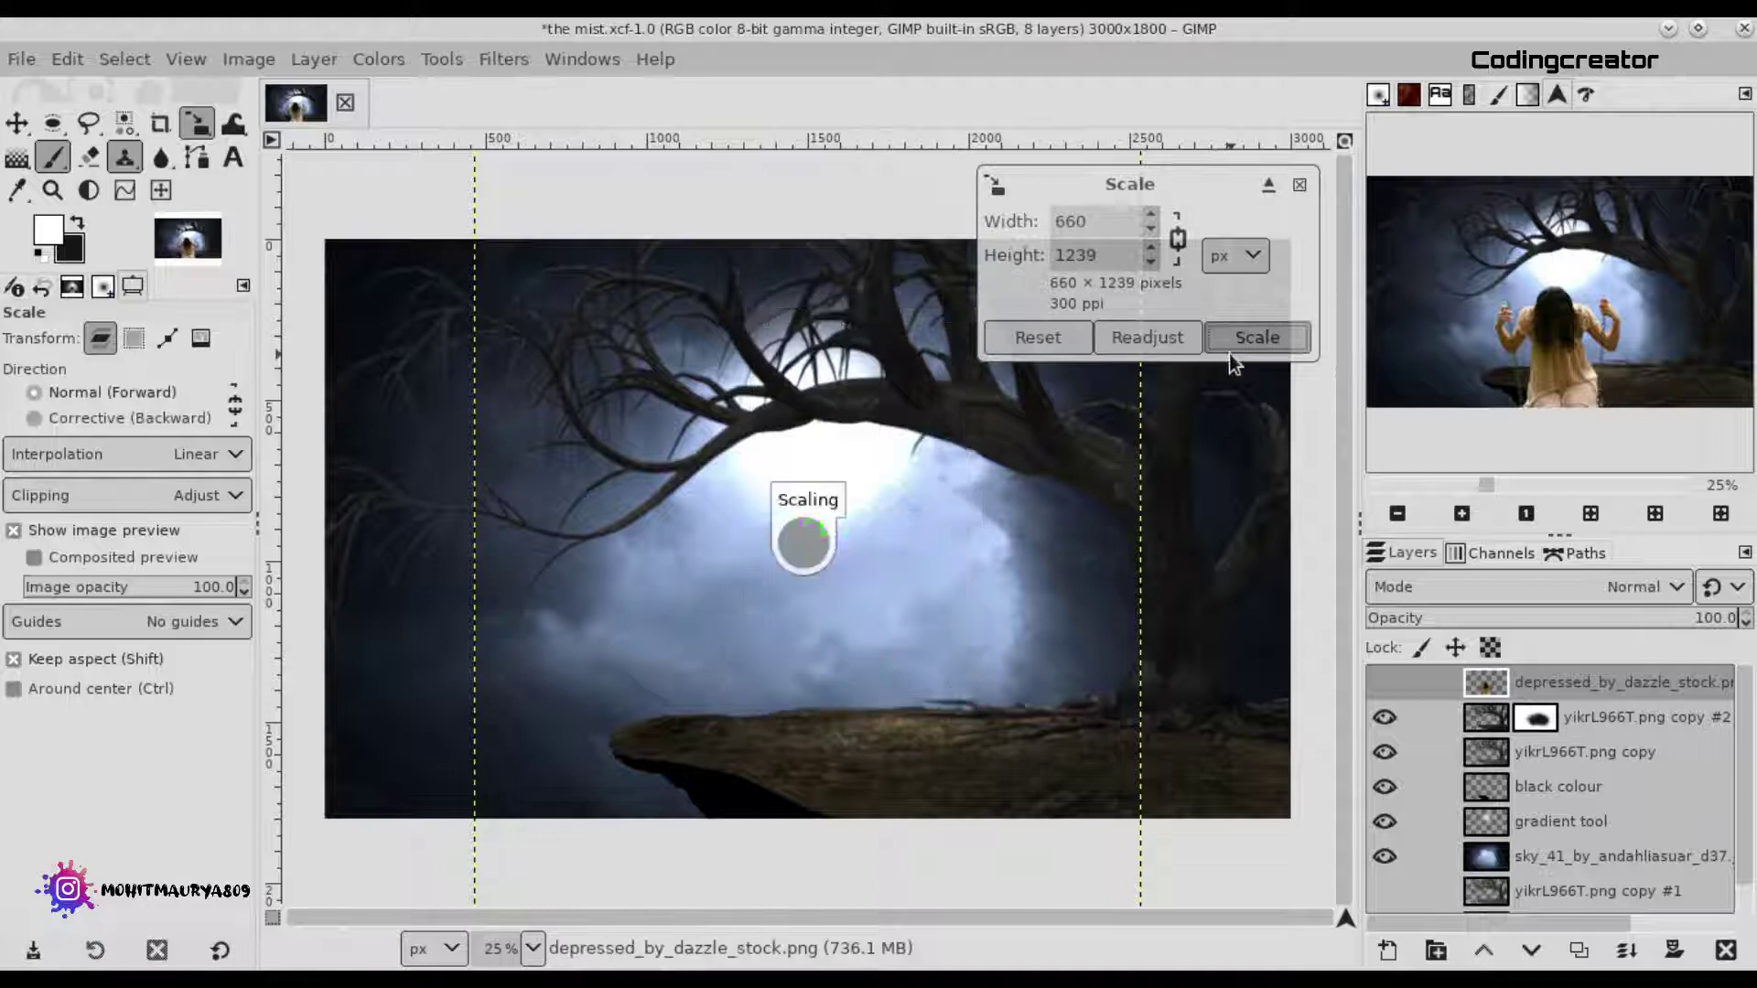
Duplicate the girl layer, hide the copy at the bottom of the stack, and reselect the original.
{"action": "left_click", "coordinate": [1579, 950]}
{"action": "left_click", "coordinate": [1384, 682]}
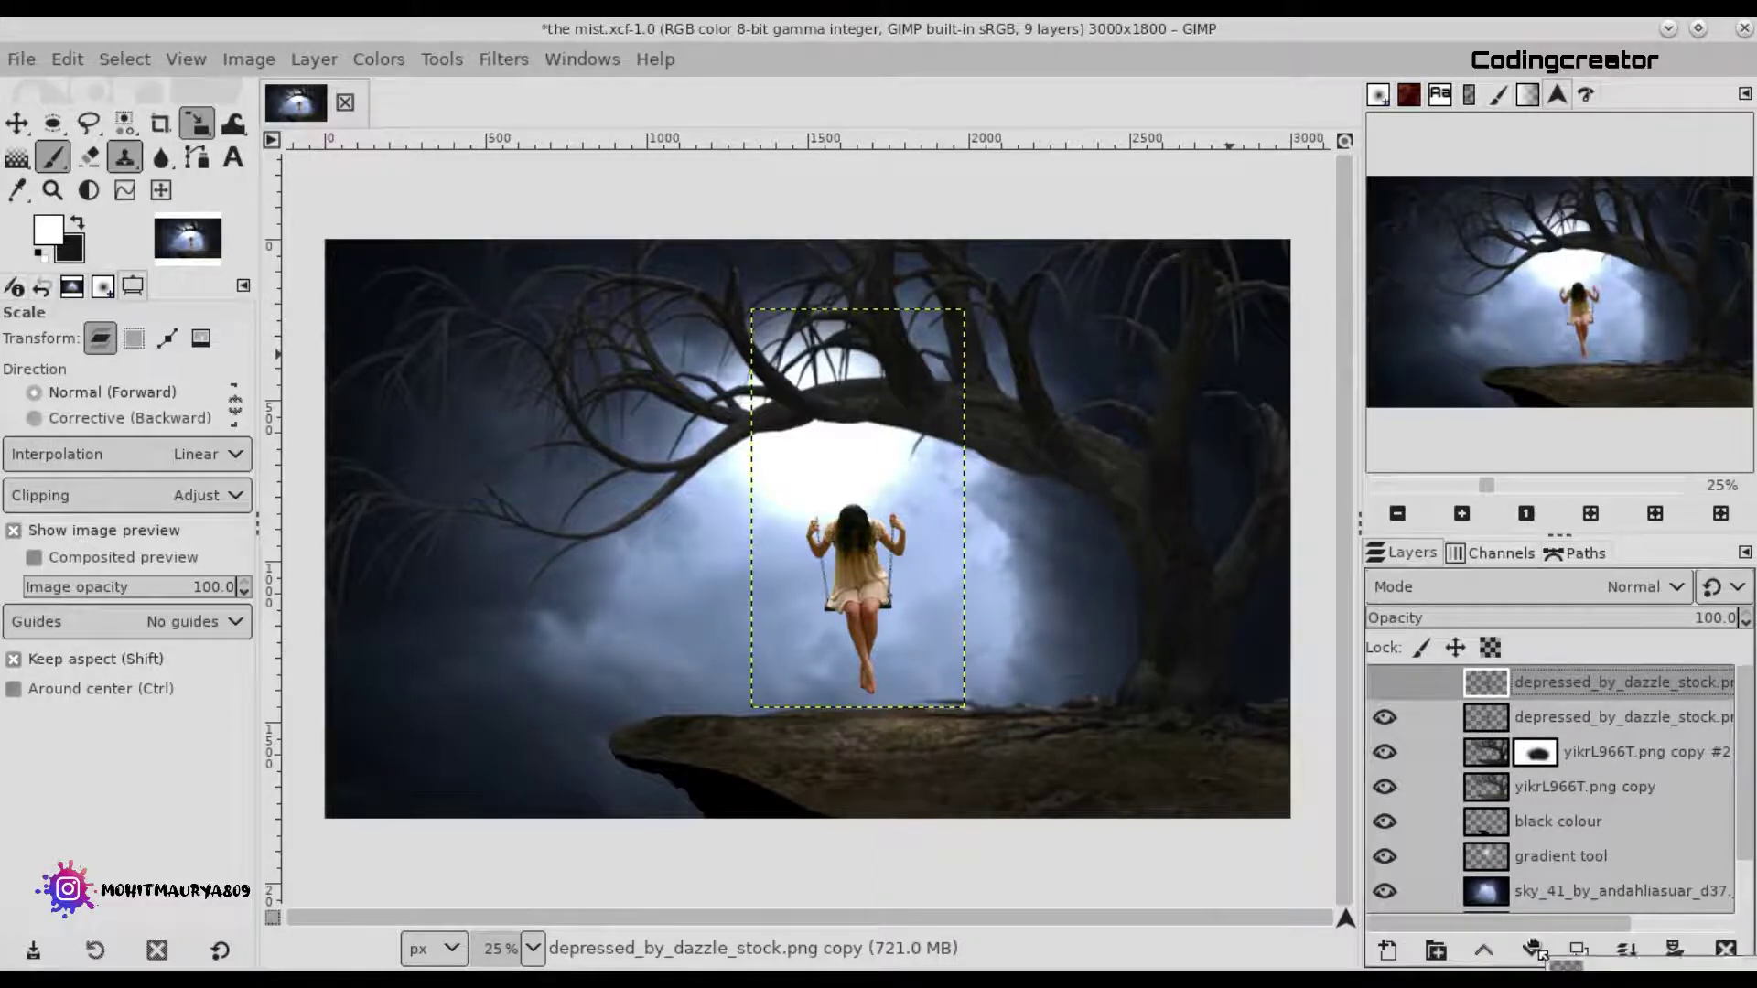
{"action": "left_click", "coordinate": [1534, 950], "text": "shift"}
{"action": "scroll", "coordinate": [1556, 778], "scroll_direction": "up", "scroll_amount": 3}
{"action": "left_click", "coordinate": [1590, 692]}
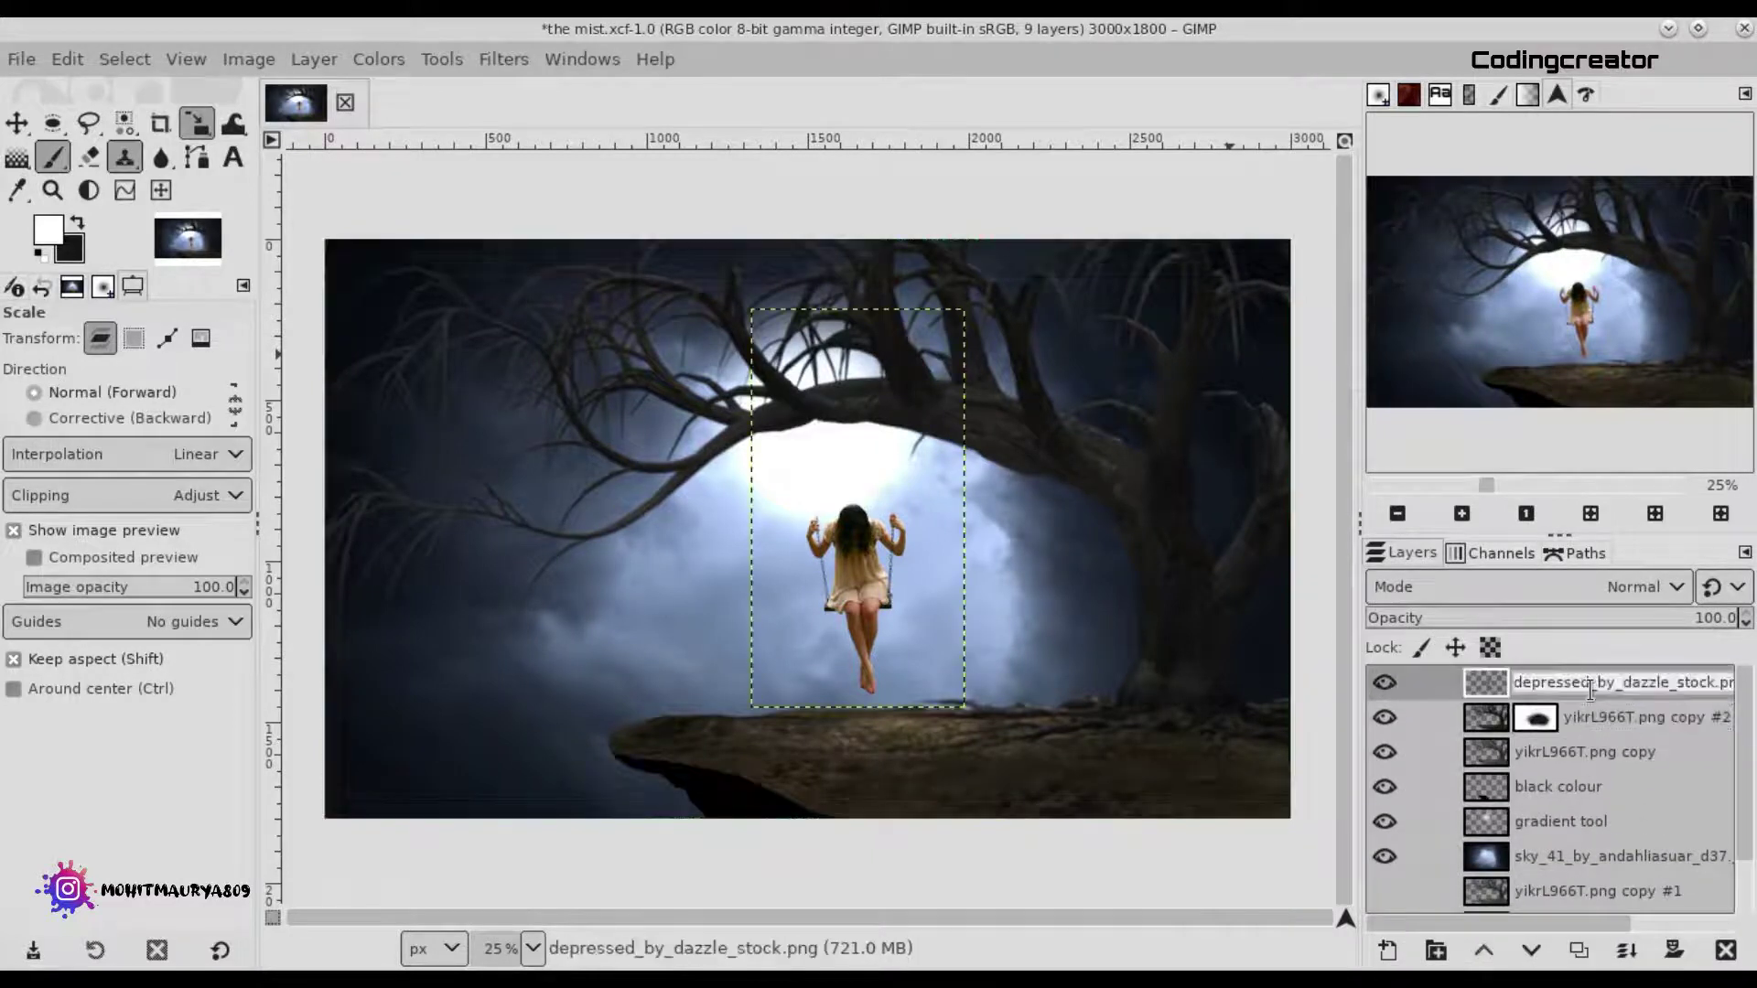
Return to the Move tool and save the composition.
{"action": "left_click", "coordinate": [20, 125]}
{"action": "left_click", "coordinate": [53, 156]}
{"action": "left_click", "coordinate": [5, 123]}
{"action": "key", "text": "ctrl+s"}
Shrink the girl layer further to about 549×1029 and apply the scale.
{"action": "left_click", "coordinate": [197, 132]}
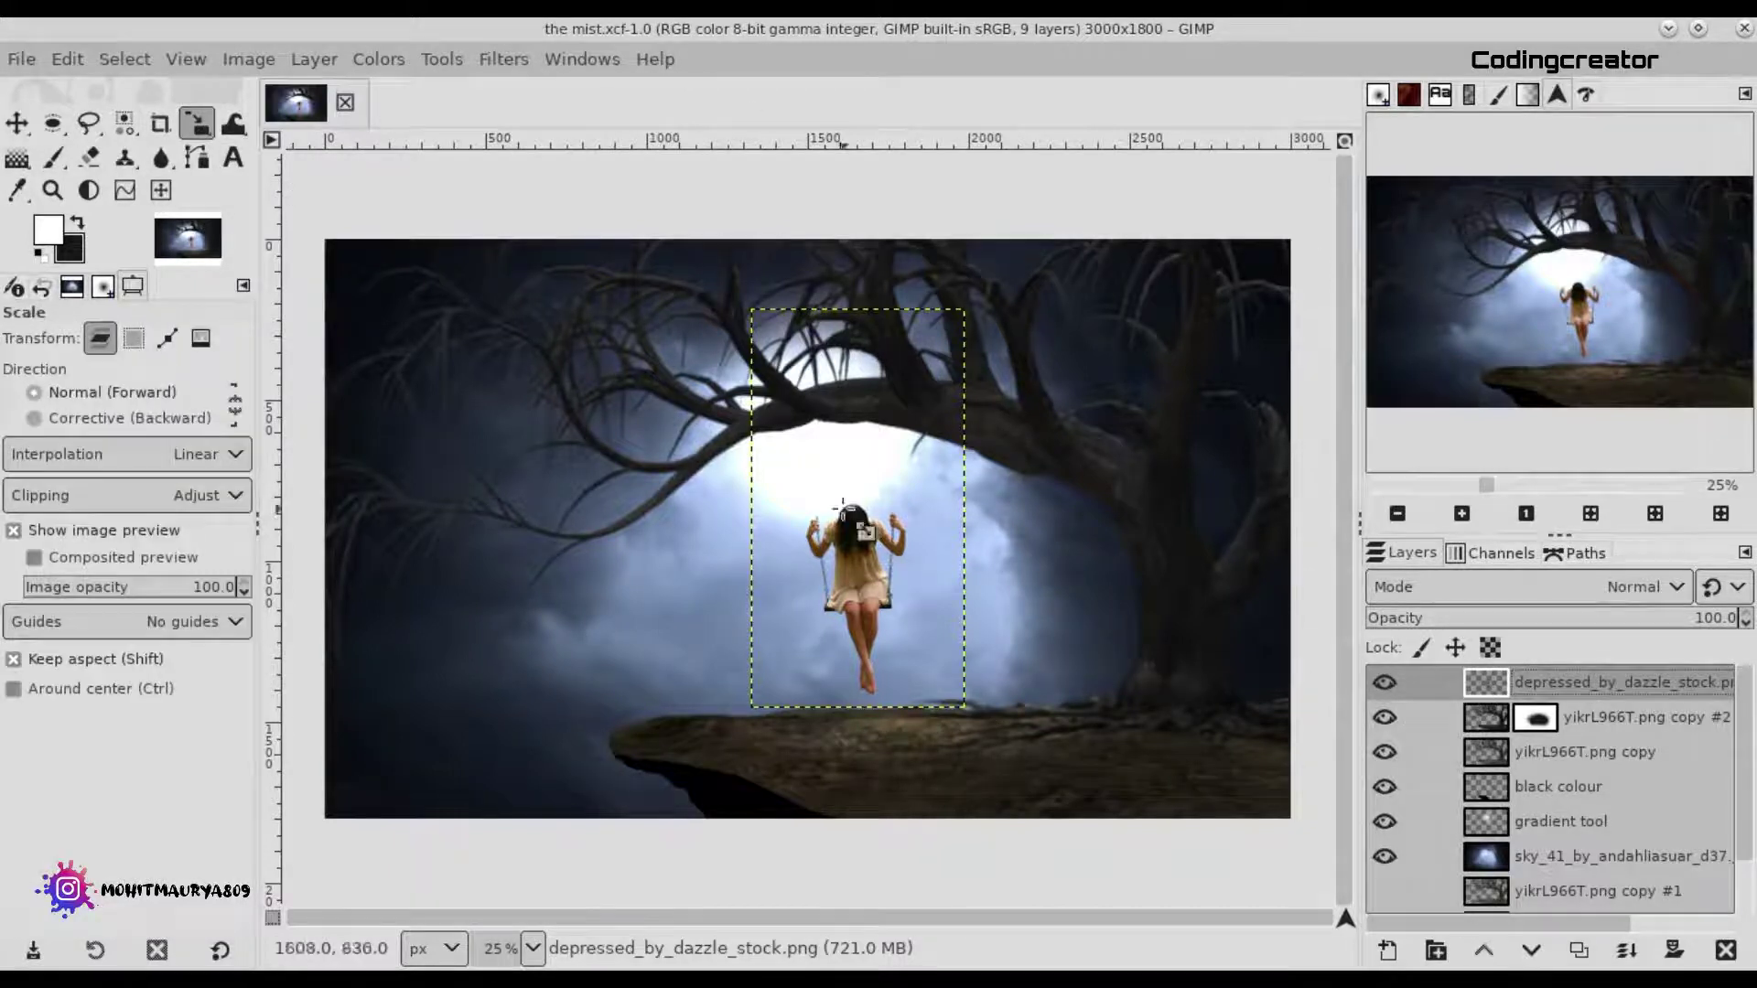
{"action": "left_click", "coordinate": [957, 700]}
{"action": "left_click_drag", "start_coordinate": [961, 703], "coordinate": [934, 653]}
{"action": "left_click_drag", "start_coordinate": [856, 499], "coordinate": [881, 519]}
{"action": "left_click_drag", "start_coordinate": [916, 588], "coordinate": [872, 535]}
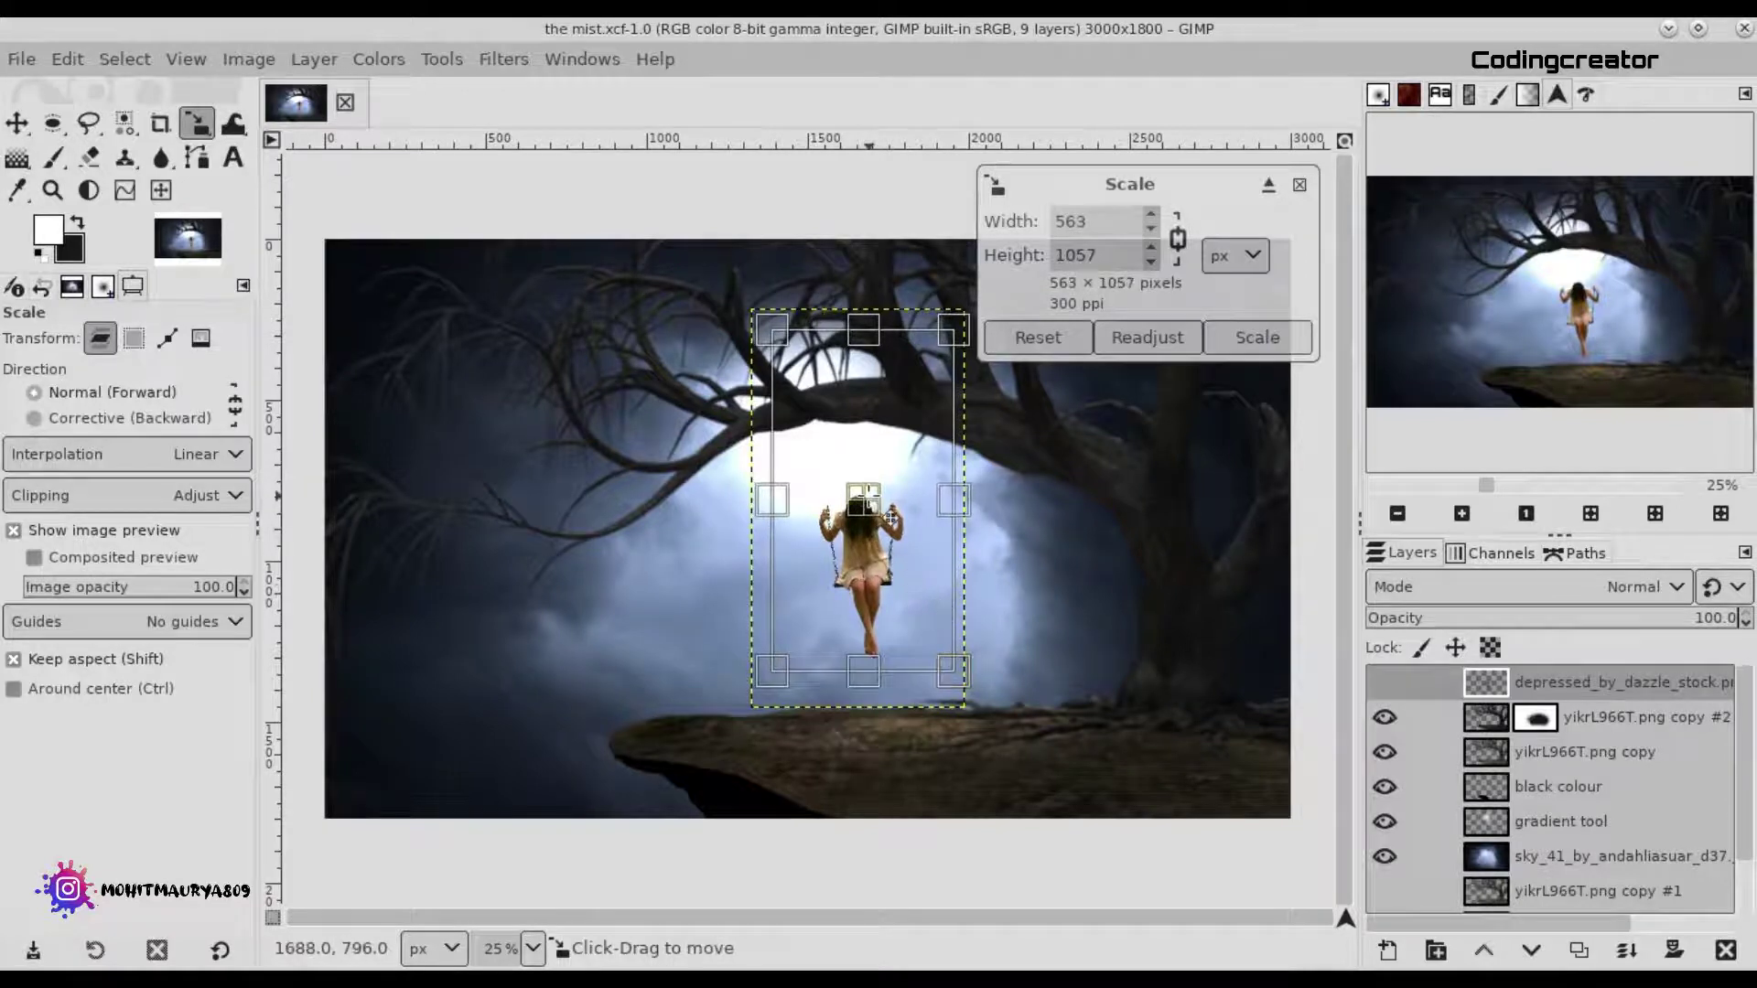
{"action": "left_click_drag", "start_coordinate": [930, 600], "coordinate": [905, 560]}
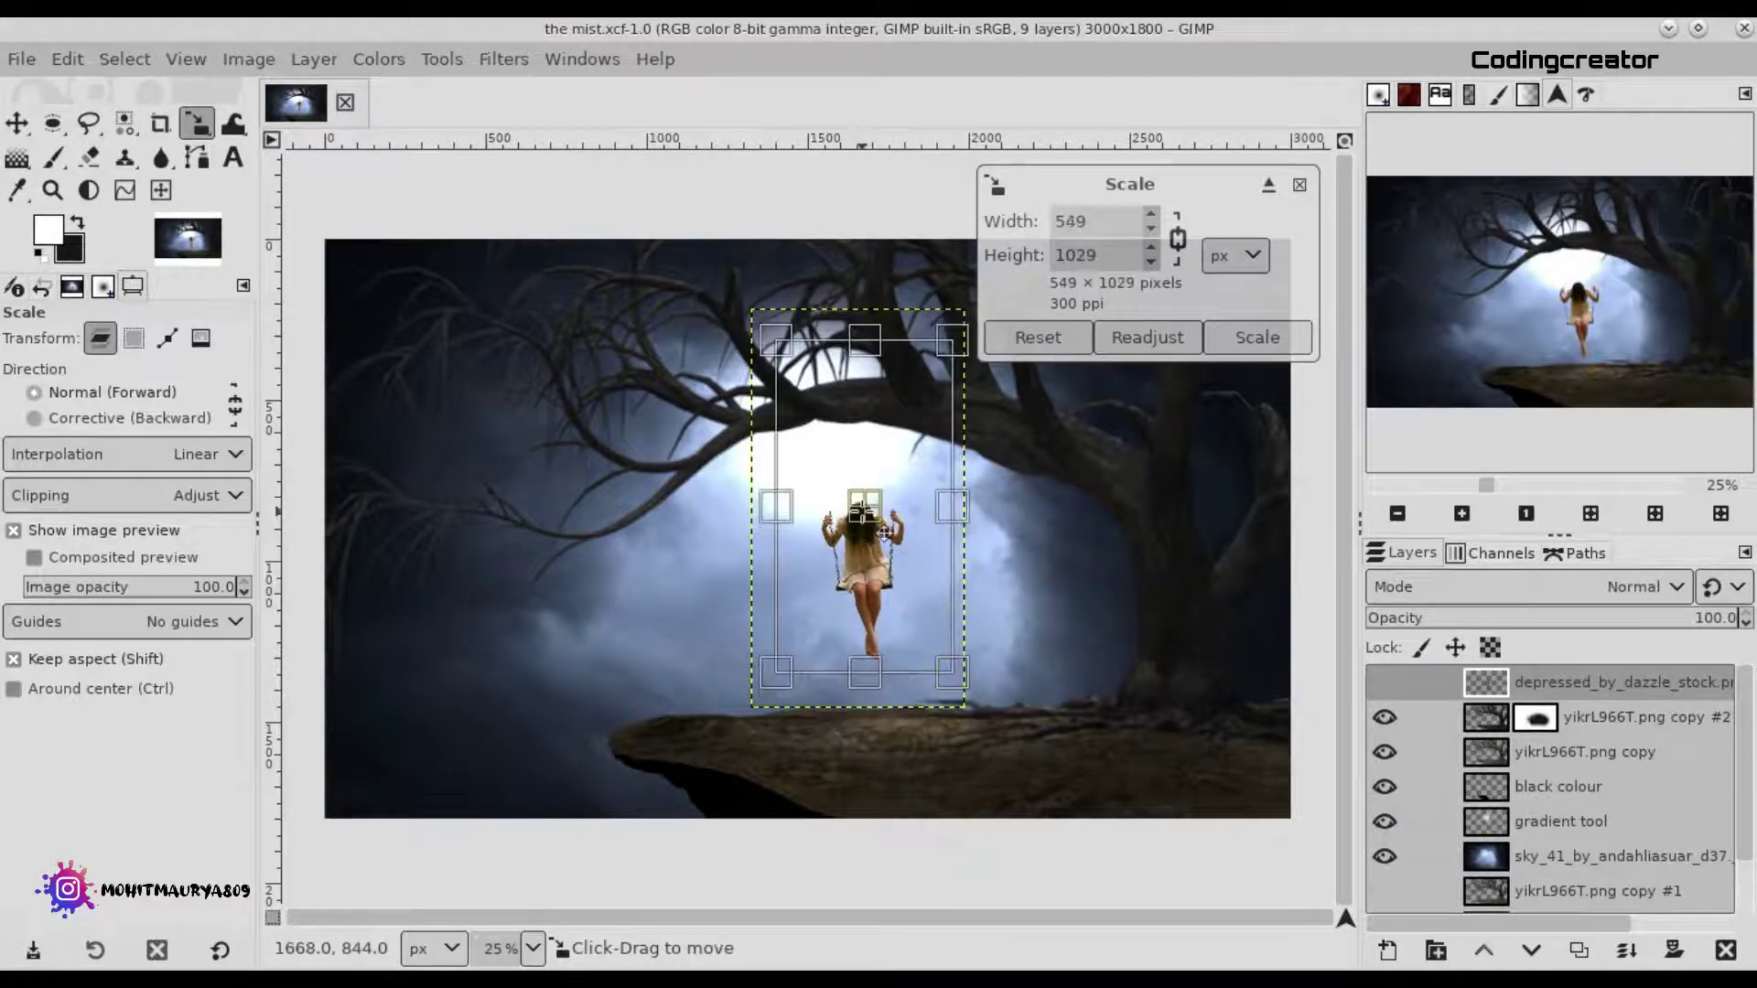
{"action": "key", "text": "Return"}
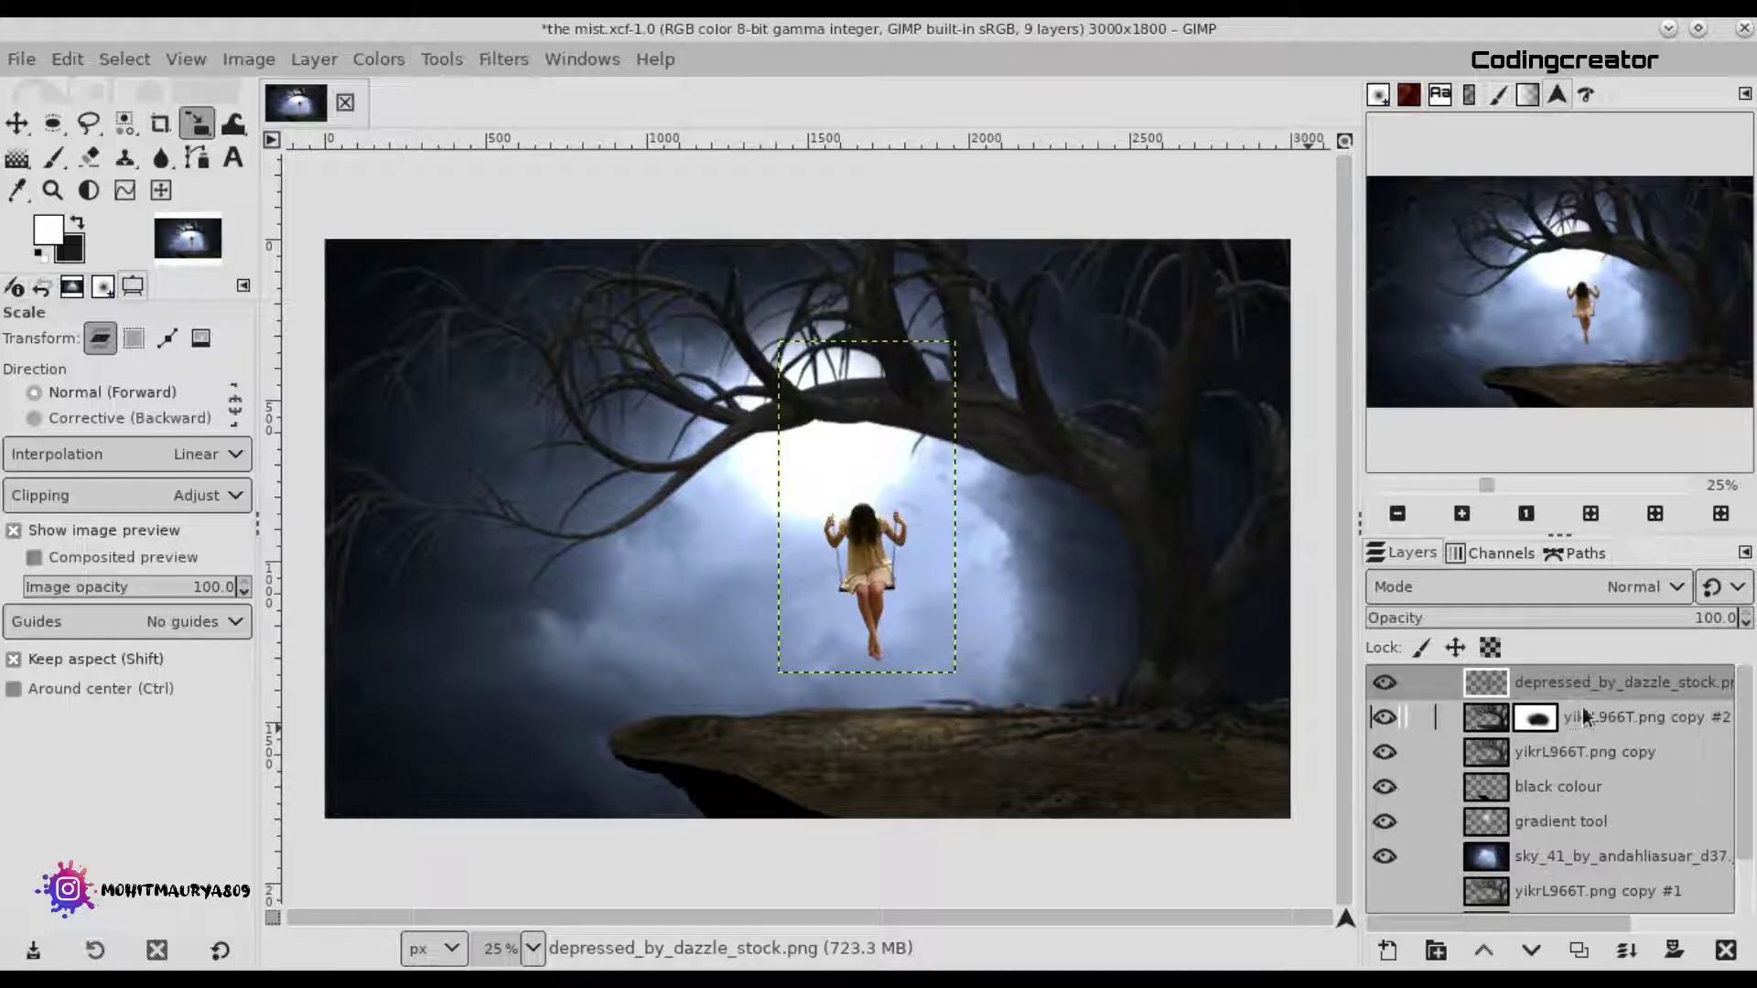
{"action": "left_click", "coordinate": [1586, 717]}
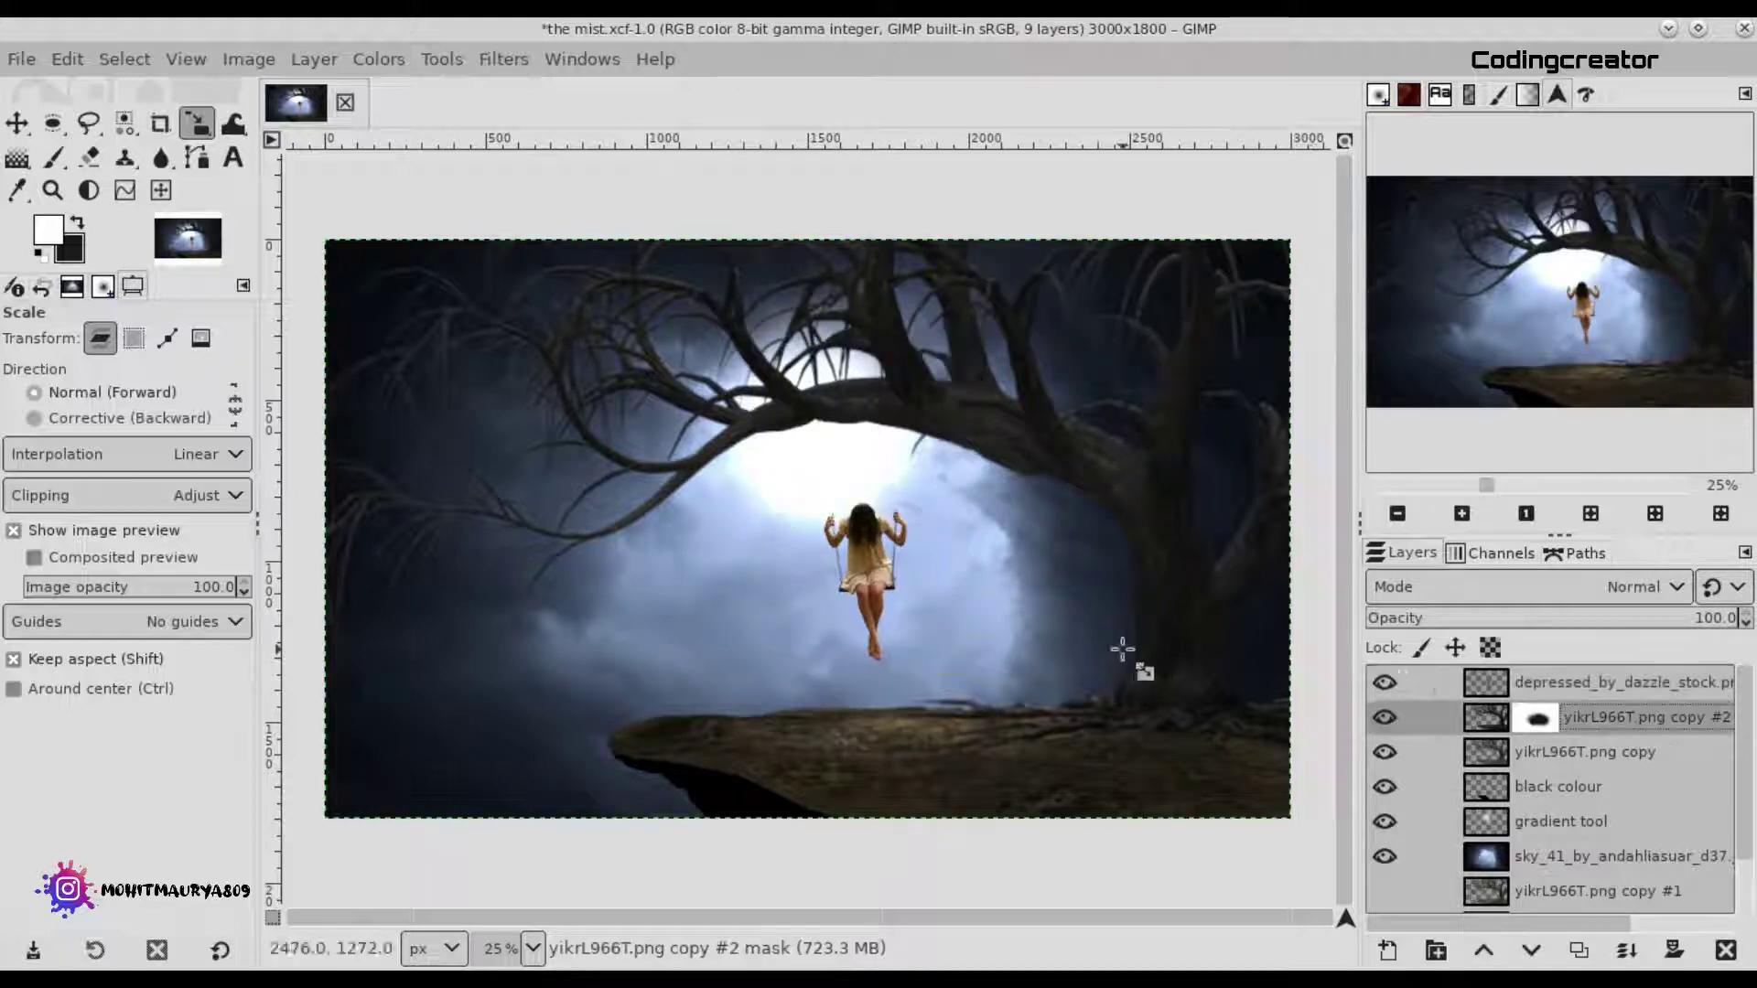
Shrink the girl layer a bit more and move her slightly lower and right.
{"action": "left_click", "coordinate": [1486, 682]}
{"action": "left_click", "coordinate": [830, 473]}
{"action": "left_click_drag", "start_coordinate": [941, 647], "coordinate": [933, 639]}
{"action": "key", "text": "Return"}
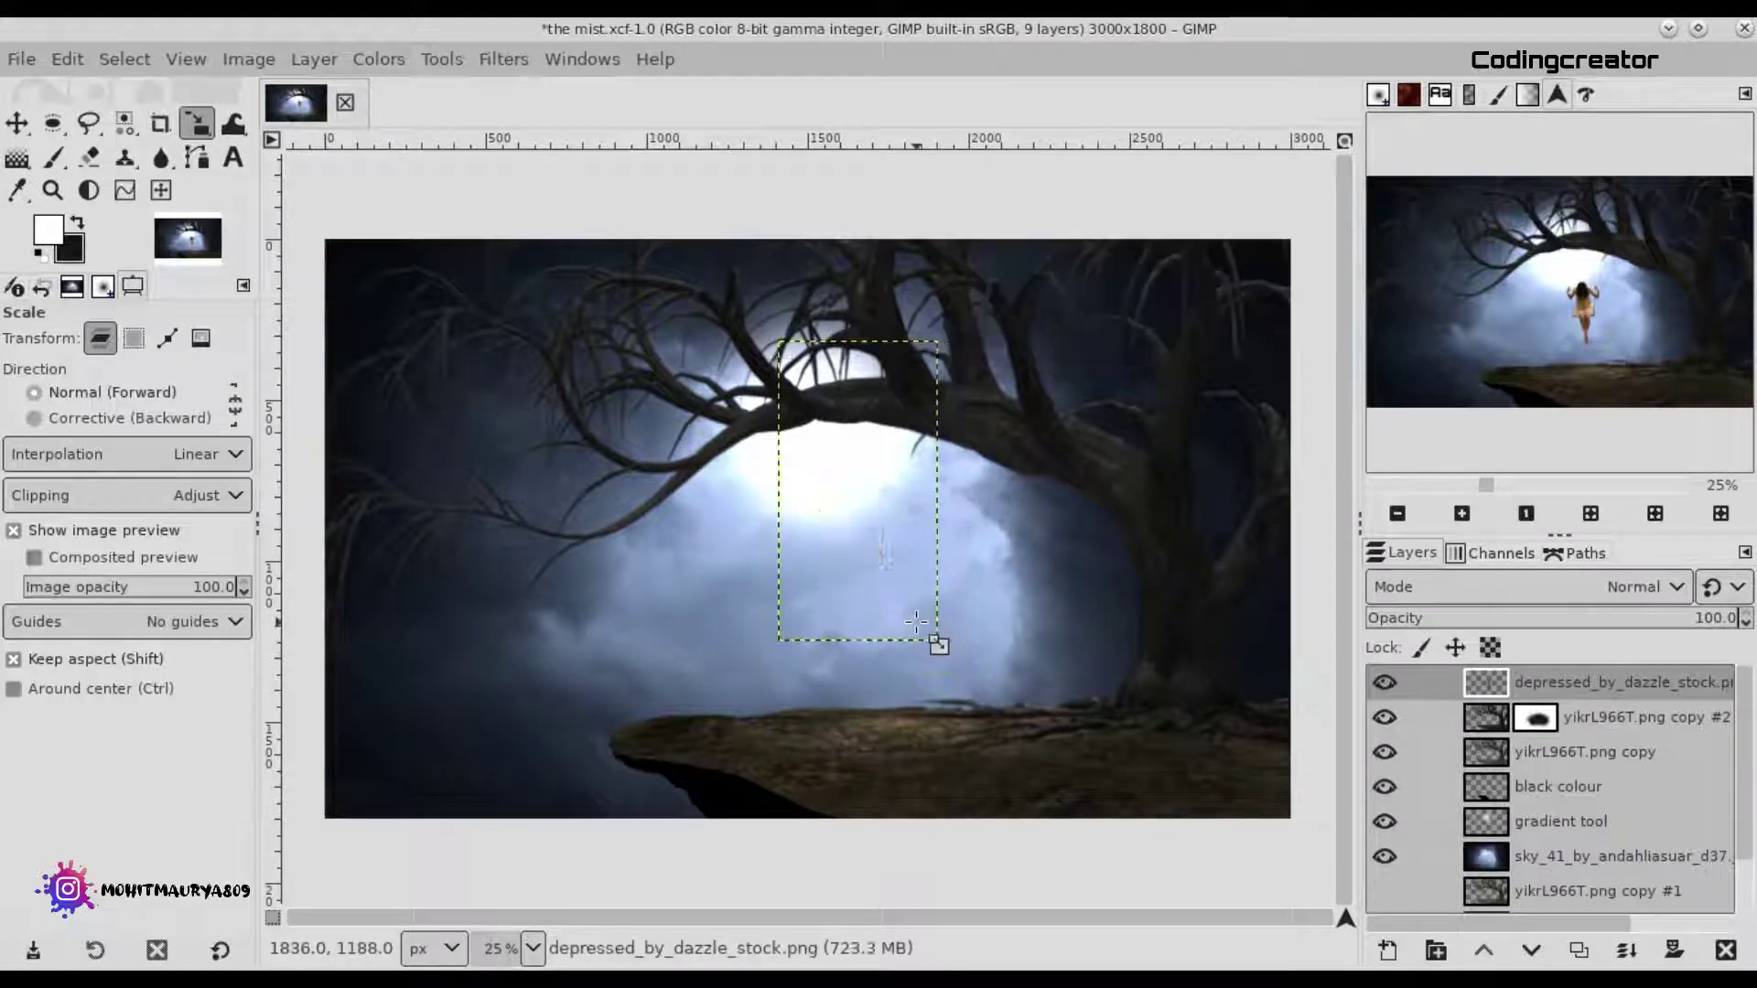
{"action": "key", "text": "m"}
{"action": "left_click_drag", "start_coordinate": [864, 534], "coordinate": [865, 561]}
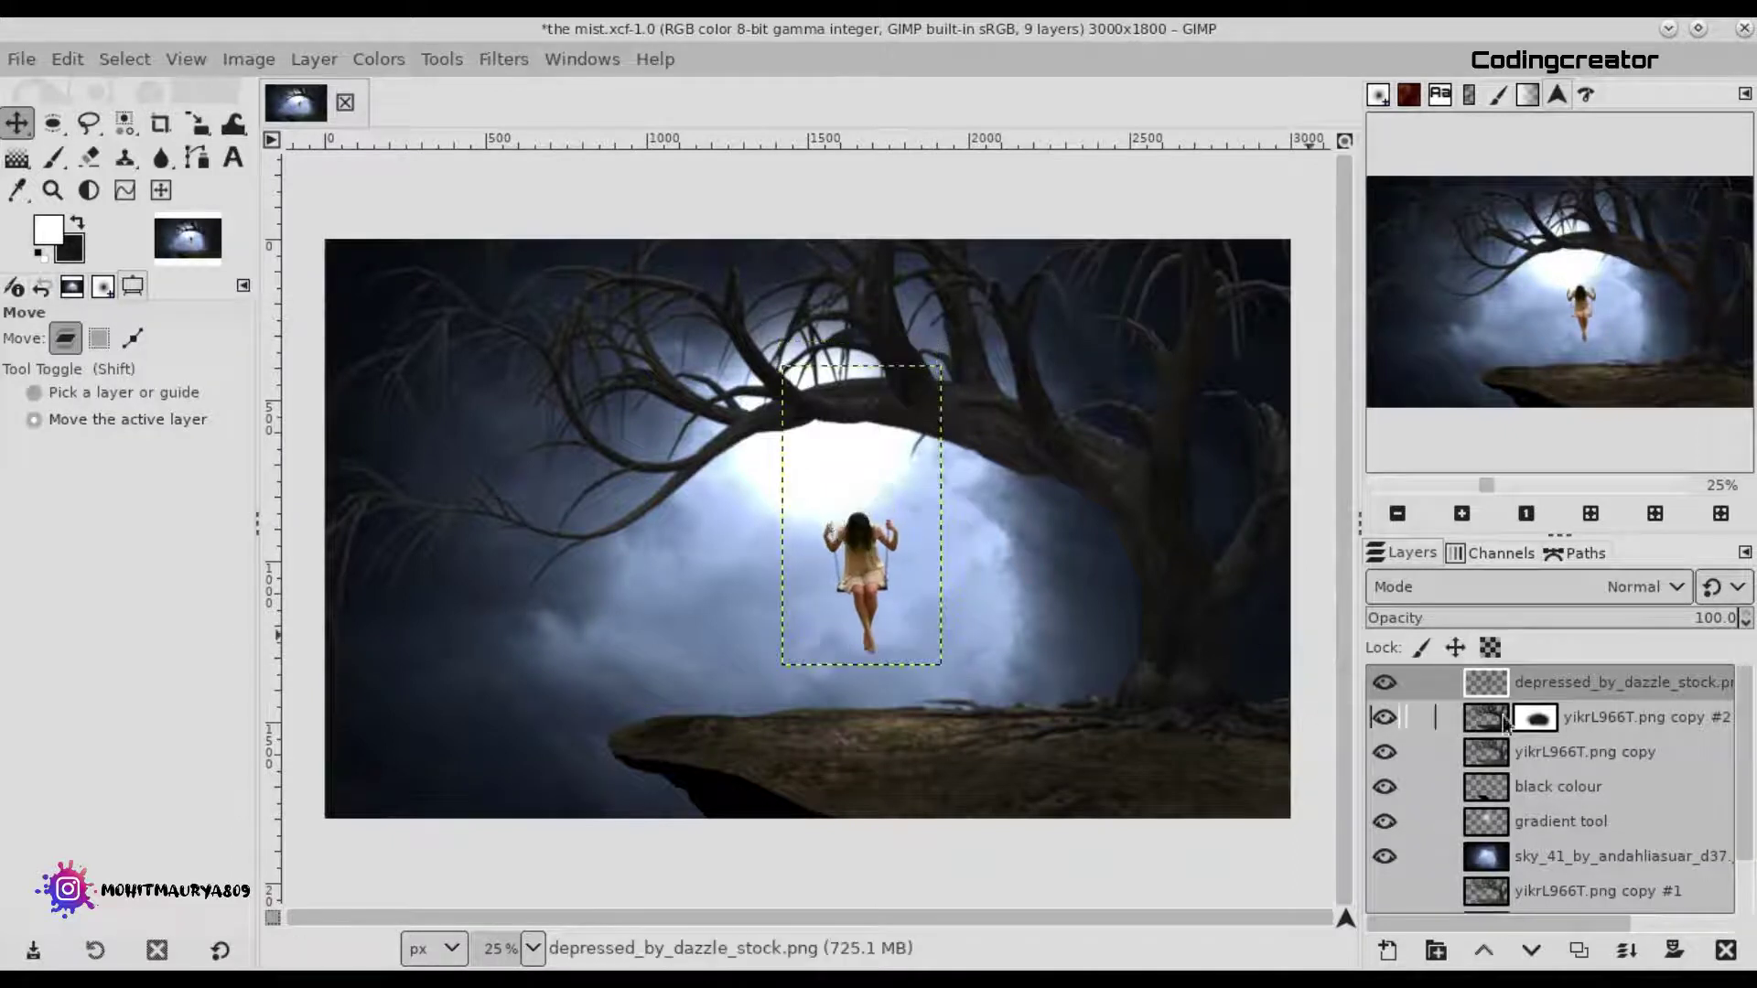
{"action": "left_click", "coordinate": [1667, 710]}
{"action": "left_click", "coordinate": [1607, 681]}
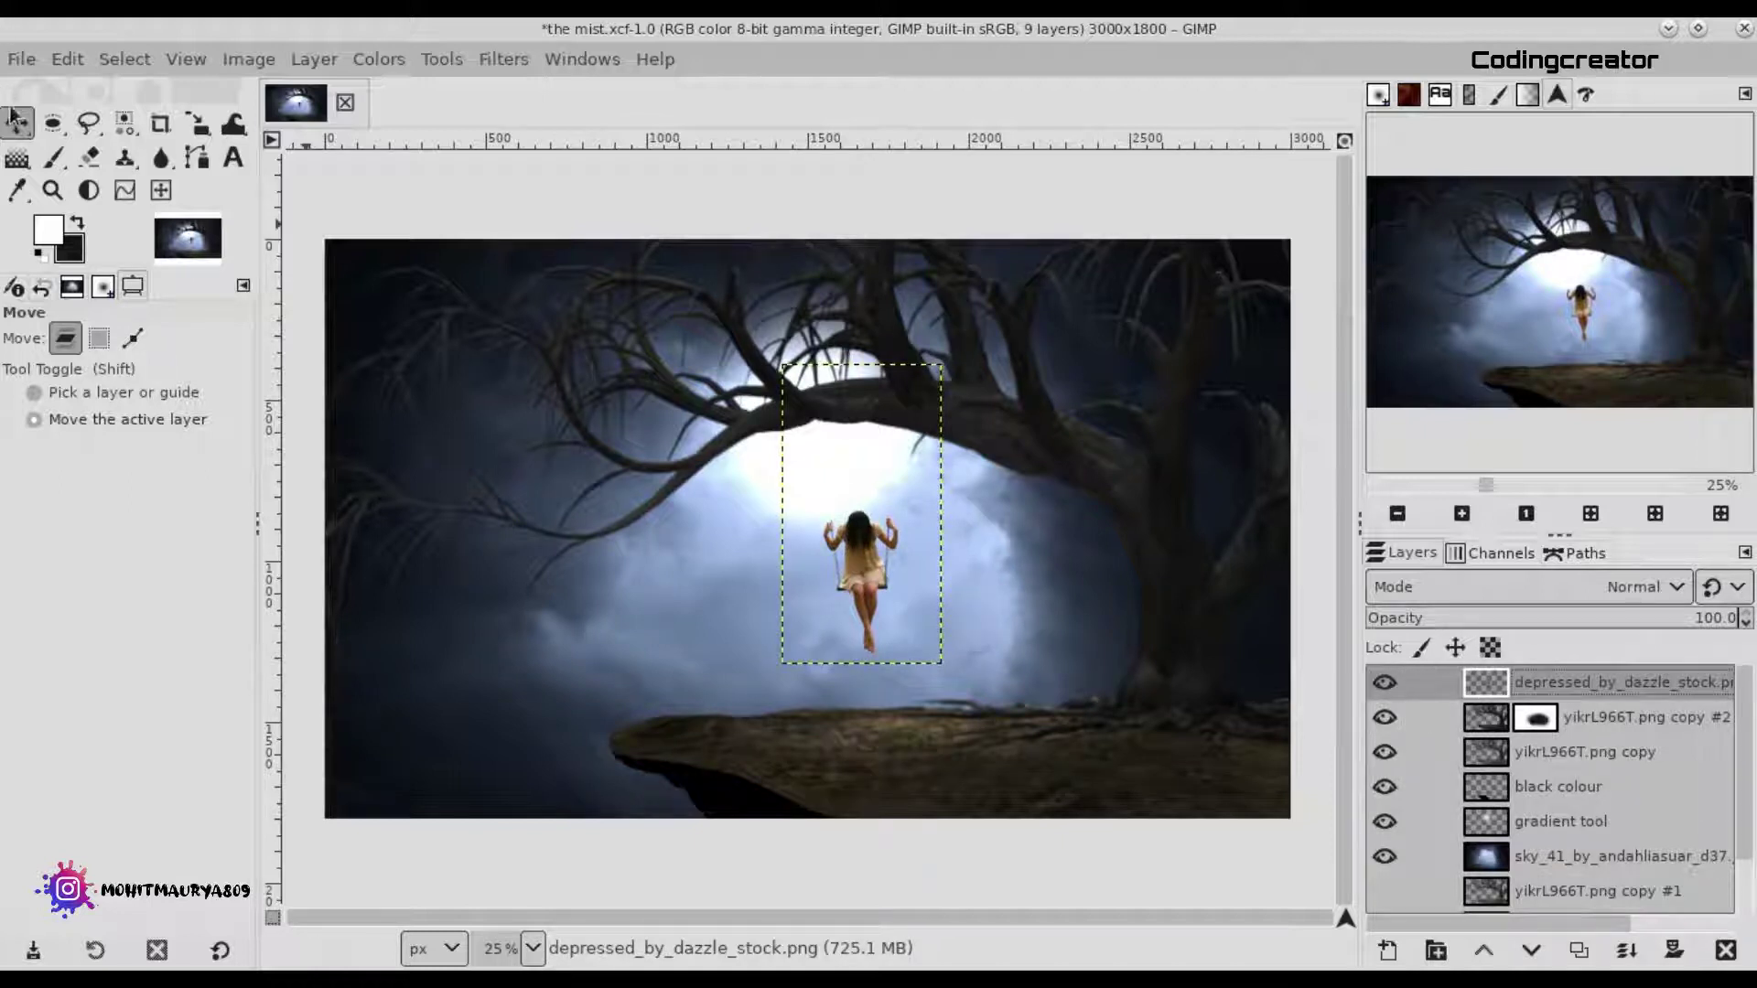
{"action": "scroll", "coordinate": [871, 575], "scroll_direction": "up", "scroll_amount": 1}
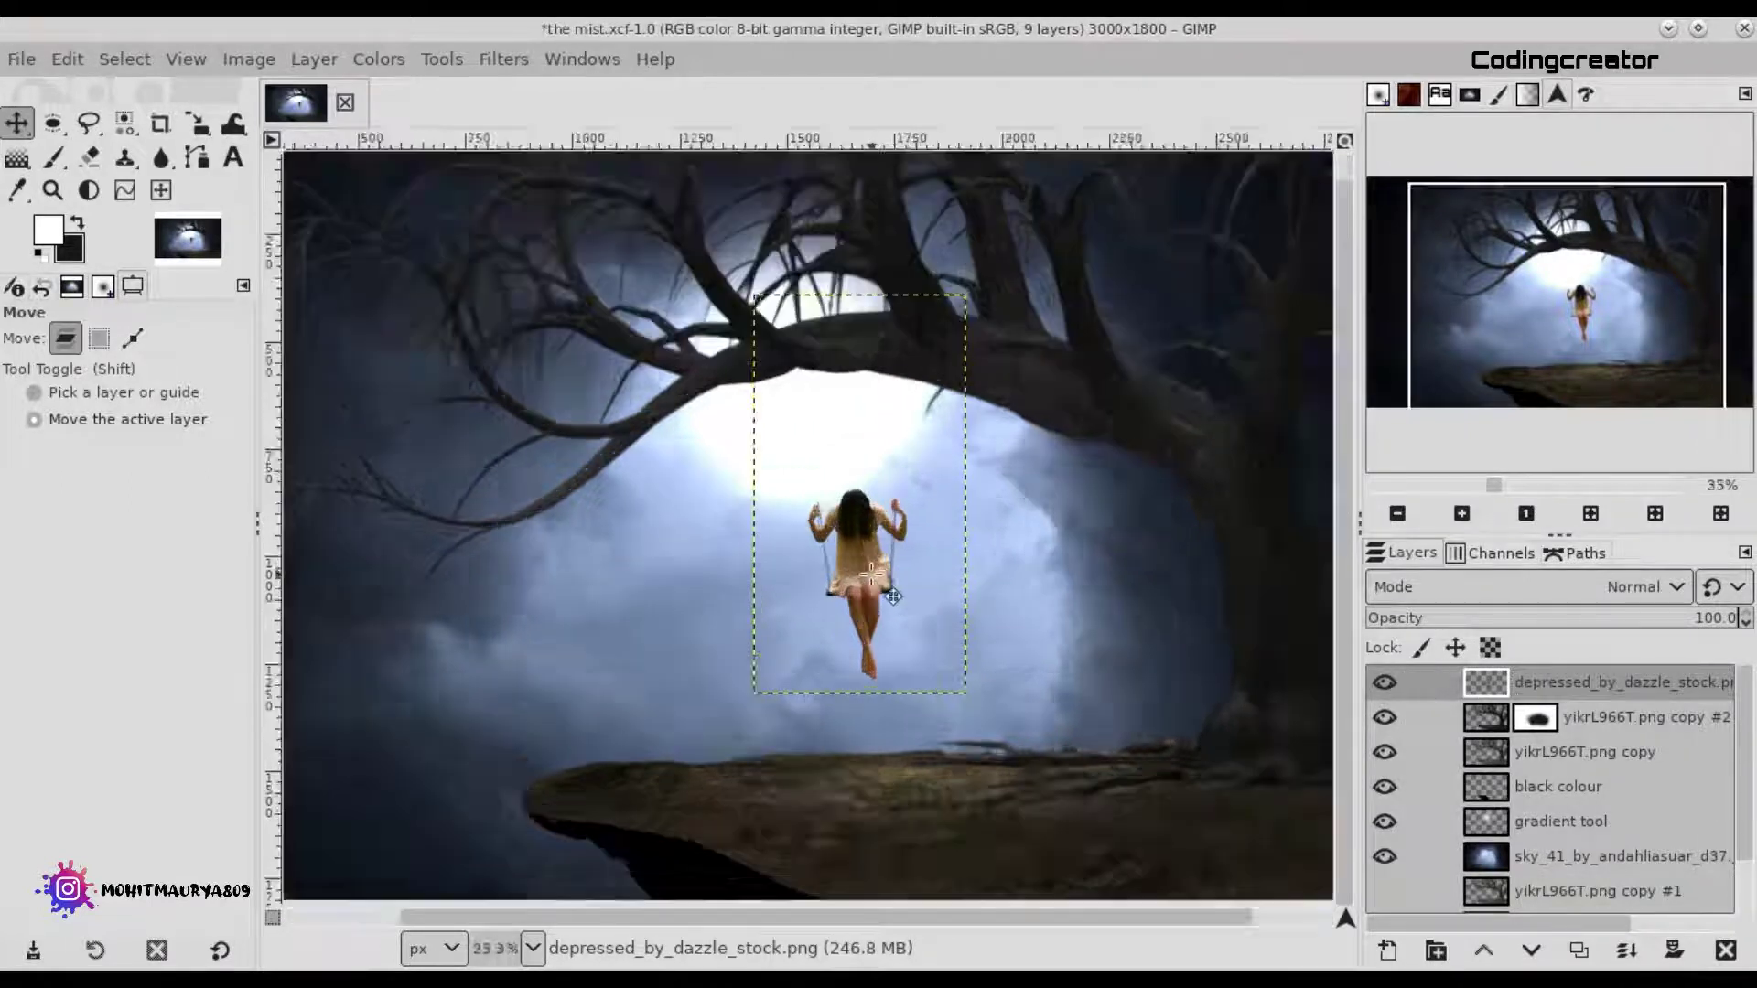
{"action": "scroll", "coordinate": [872, 575], "scroll_direction": "up", "scroll_amount": 3}
{"action": "left_click_drag", "start_coordinate": [893, 596], "coordinate": [904, 595]}
{"action": "scroll", "coordinate": [903, 596], "scroll_direction": "down", "scroll_amount": 3}
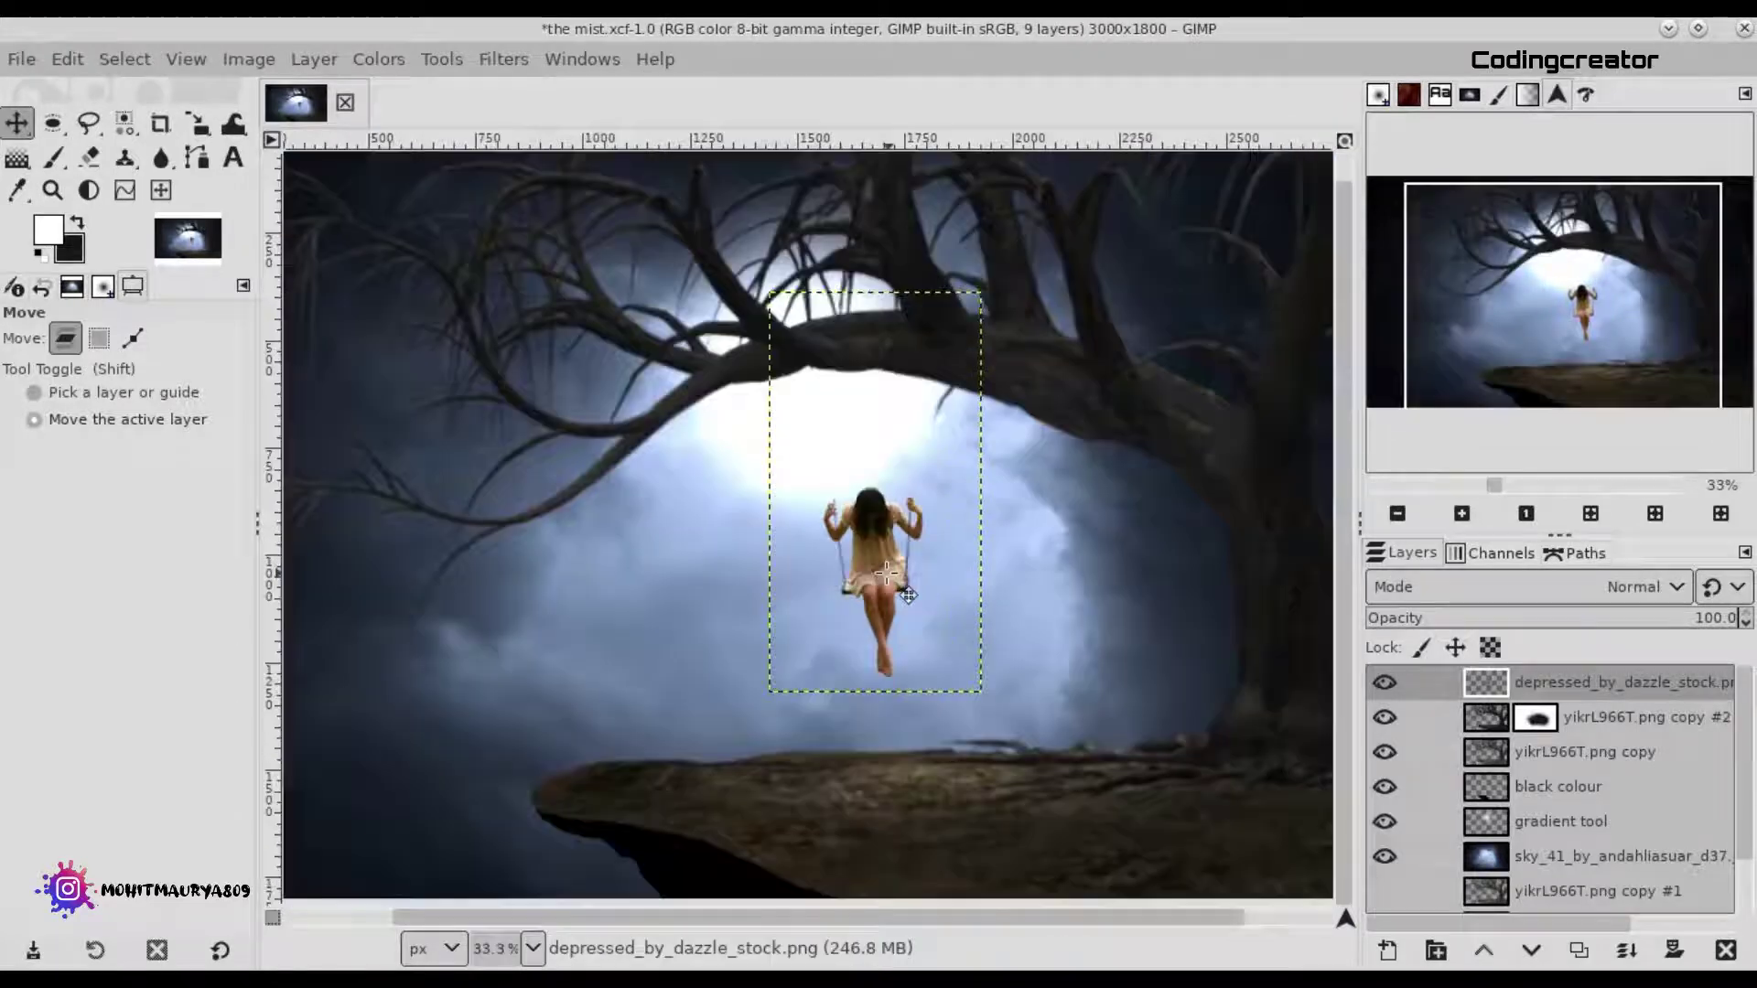
Rotate the girl layer to tilt her slightly under the branch.
{"action": "left_click_drag", "start_coordinate": [240, 134], "coordinate": [385, 157]}
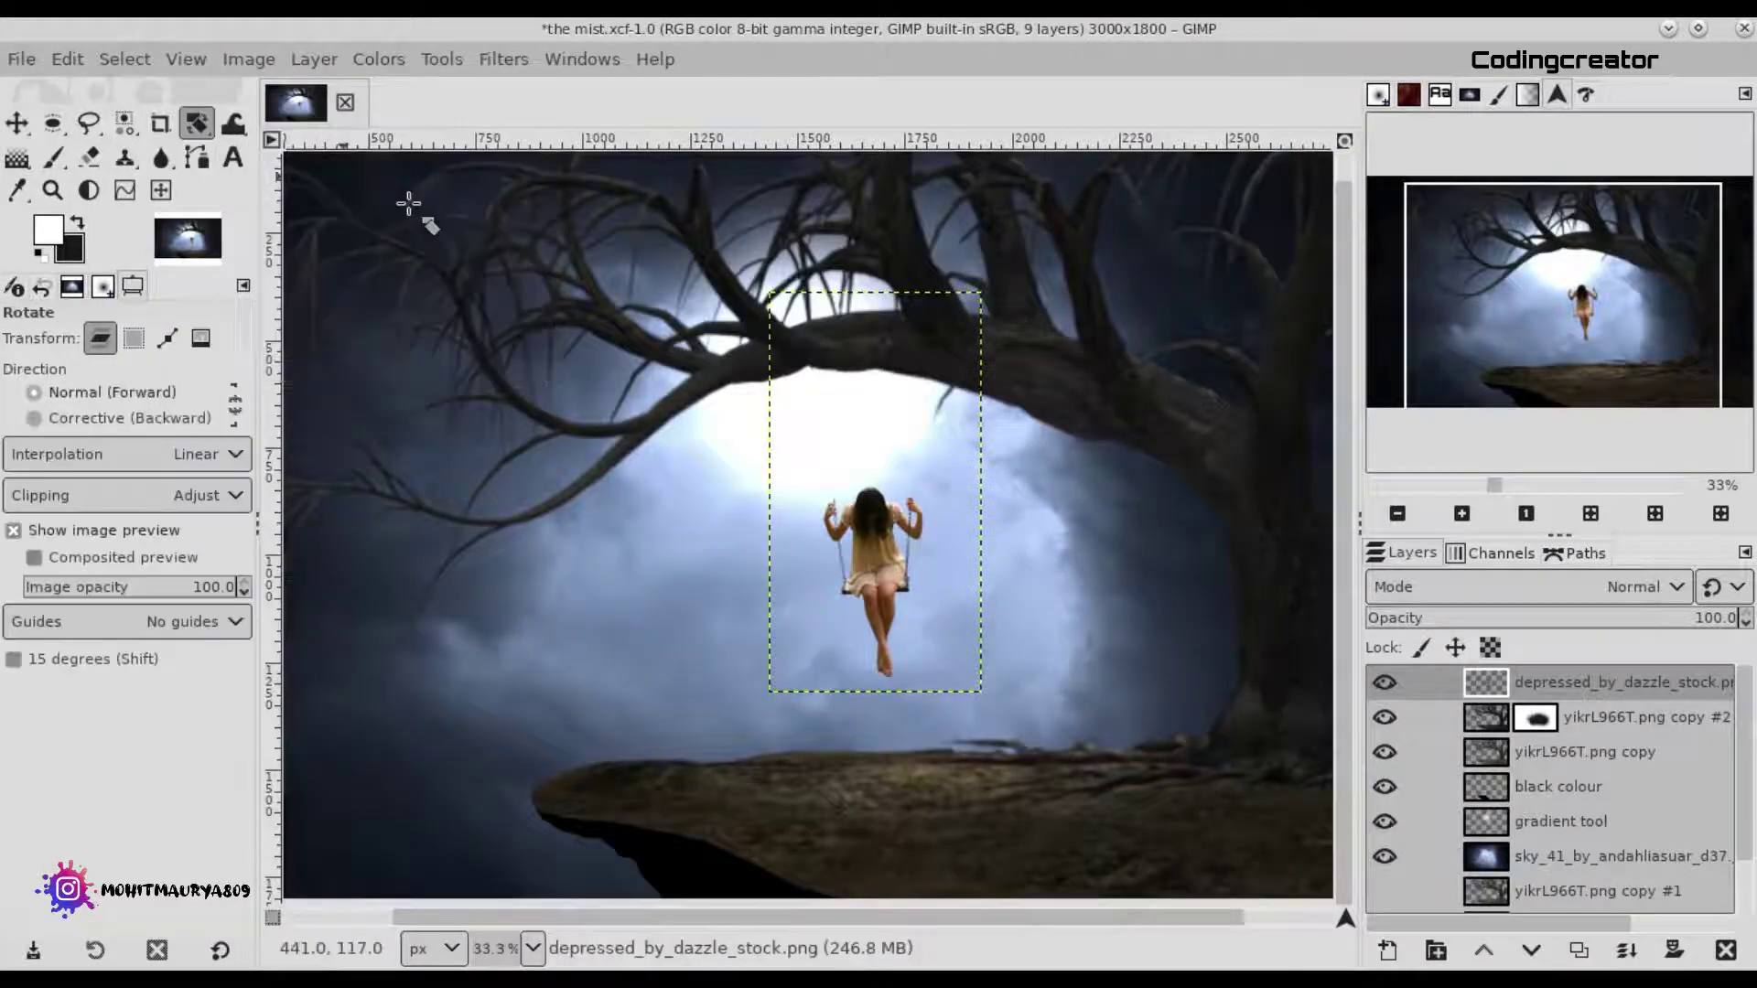
{"action": "left_click", "coordinate": [958, 481]}
{"action": "left_click_drag", "start_coordinate": [937, 430], "coordinate": [942, 430]}
{"action": "key", "text": "Return"}
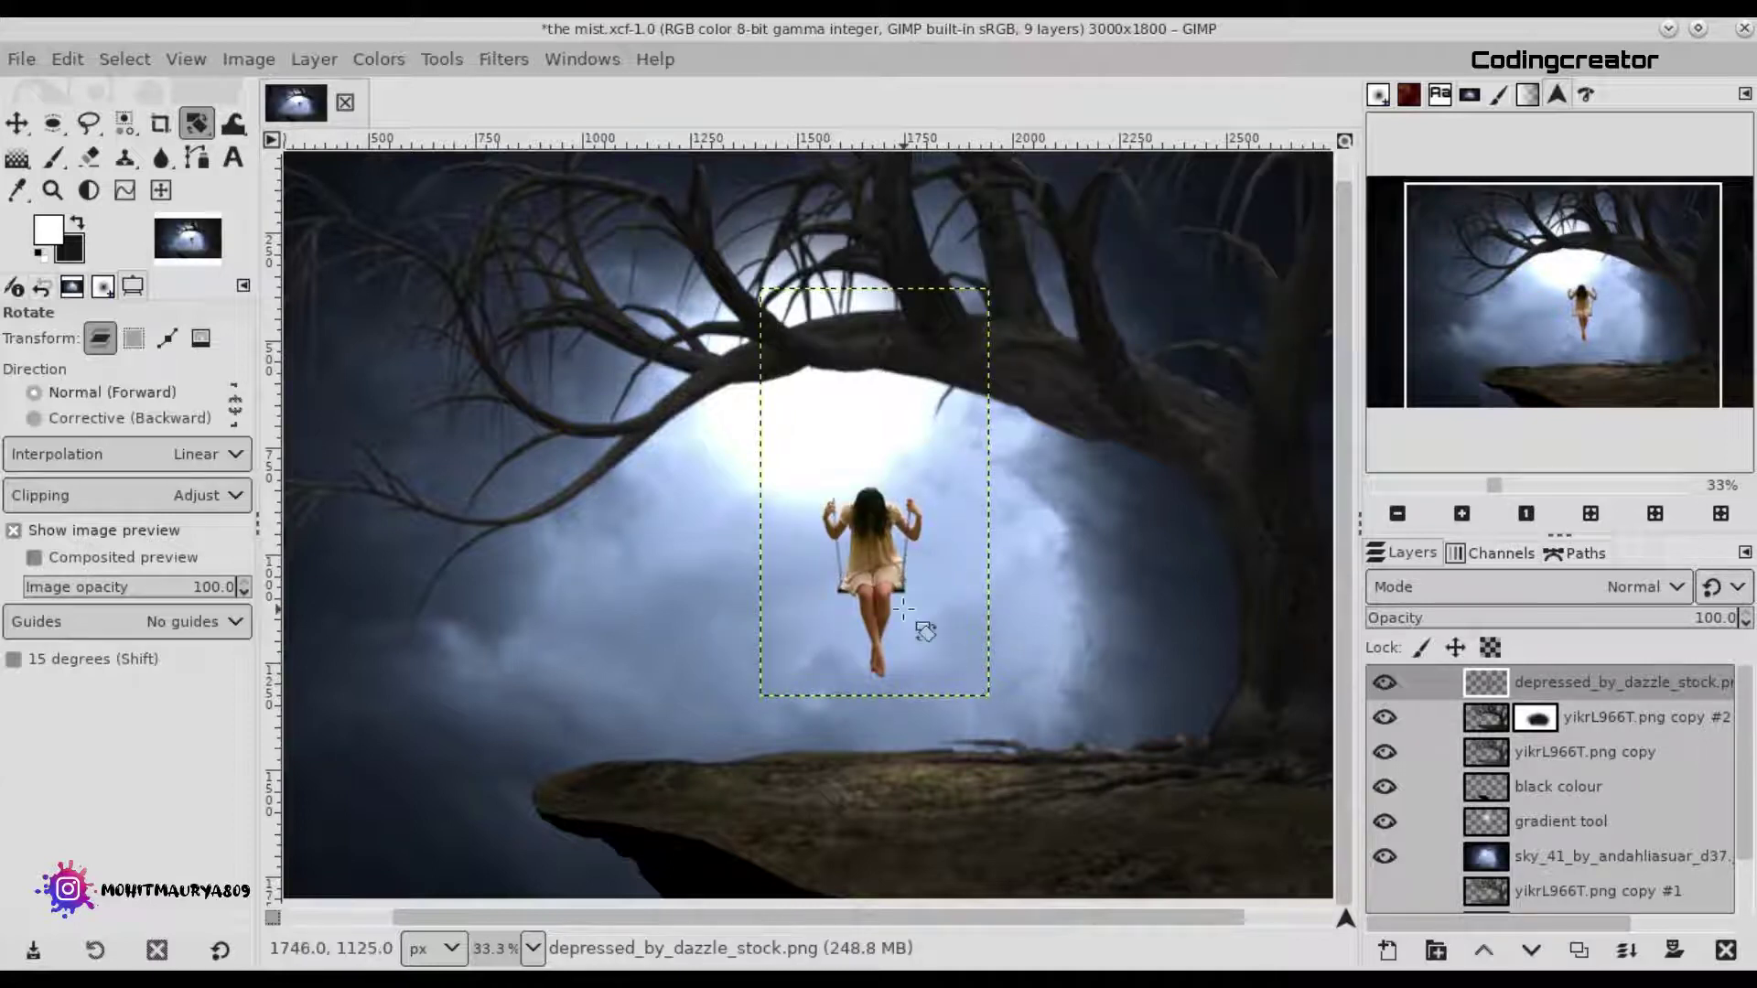
Free-select the section of the left swing chain below her hand.
{"action": "key", "text": "1"}
{"action": "left_click", "coordinate": [4, 133]}
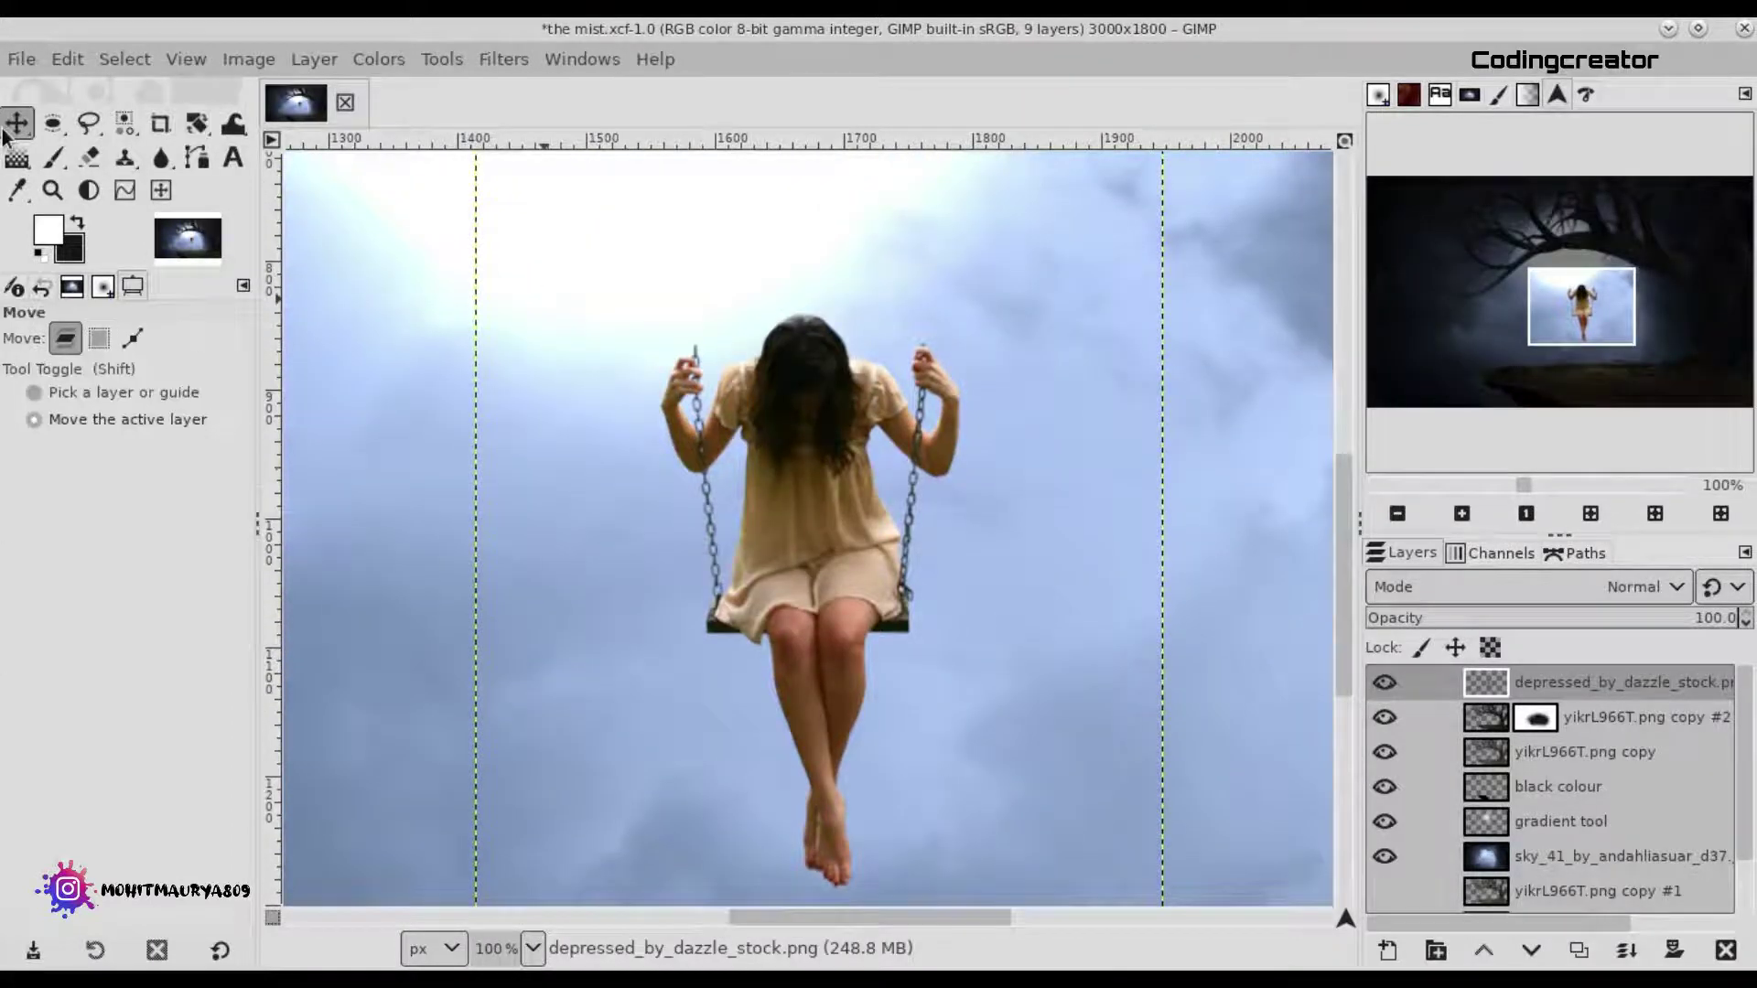
{"action": "scroll", "coordinate": [666, 465], "scroll_direction": "up", "scroll_amount": 3}
{"action": "left_click_drag", "start_coordinate": [1348, 555], "coordinate": [1348, 577]}
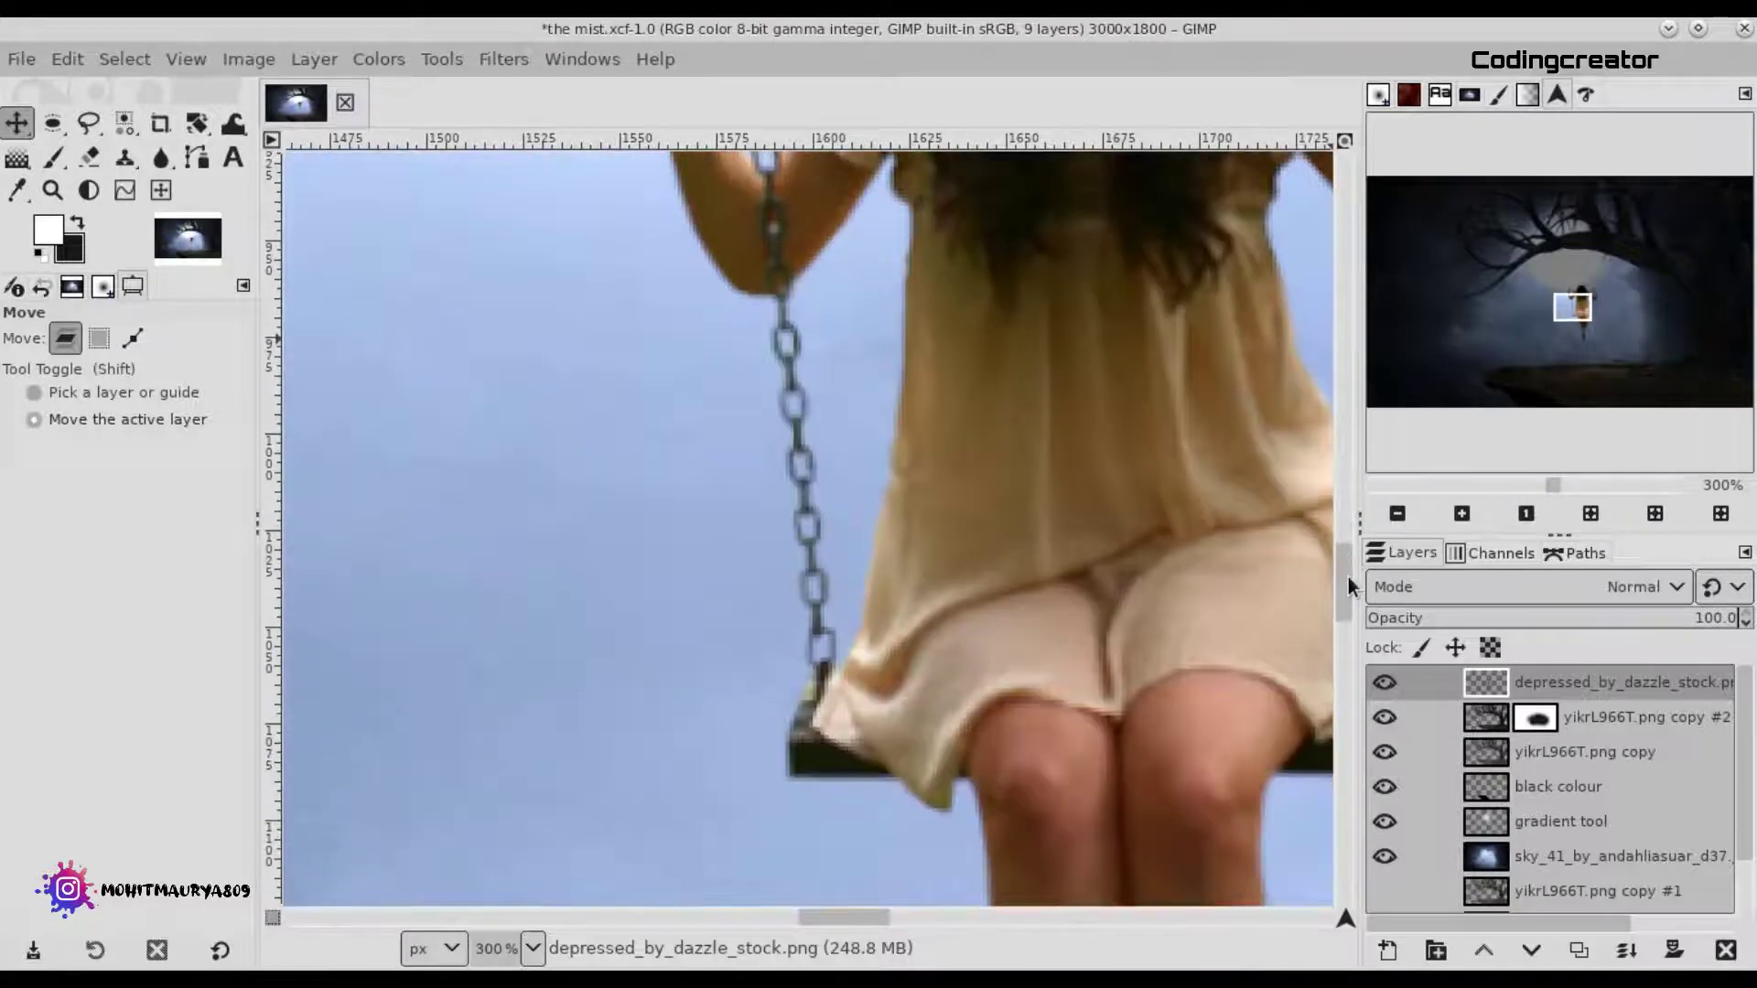
{"action": "key", "text": "f"}
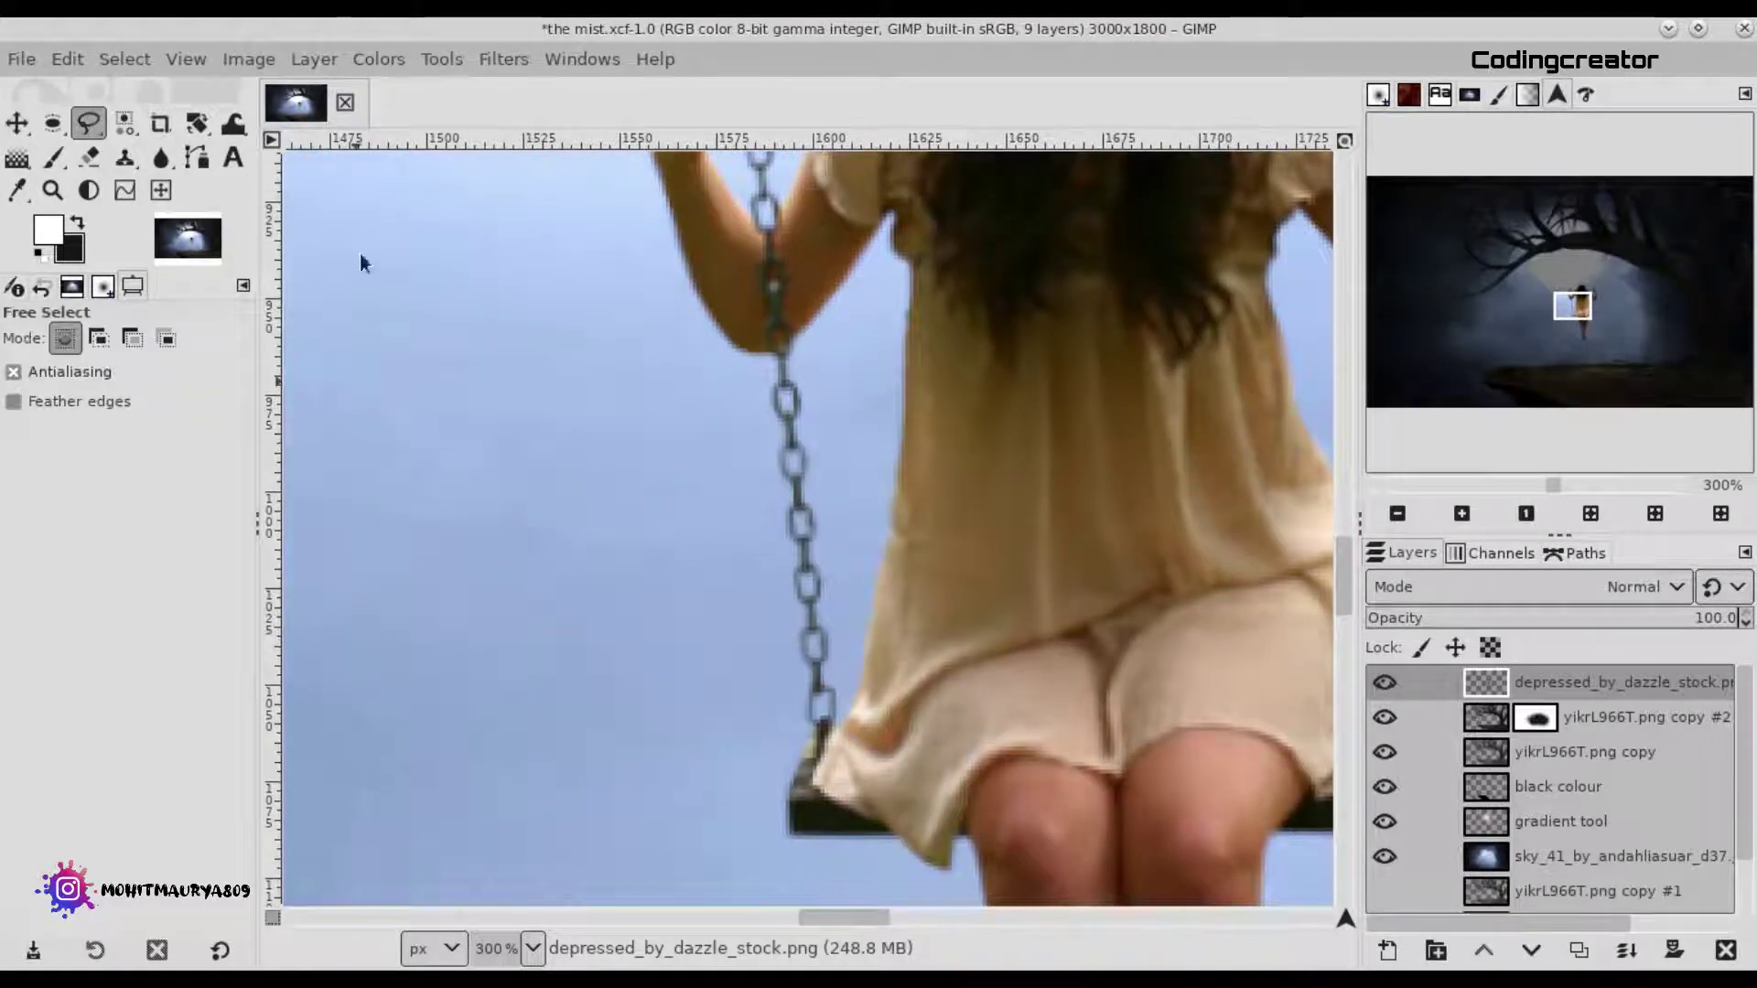
{"action": "scroll", "coordinate": [765, 375], "scroll_direction": "up", "scroll_amount": 1}
{"action": "left_click", "coordinate": [773, 357]}
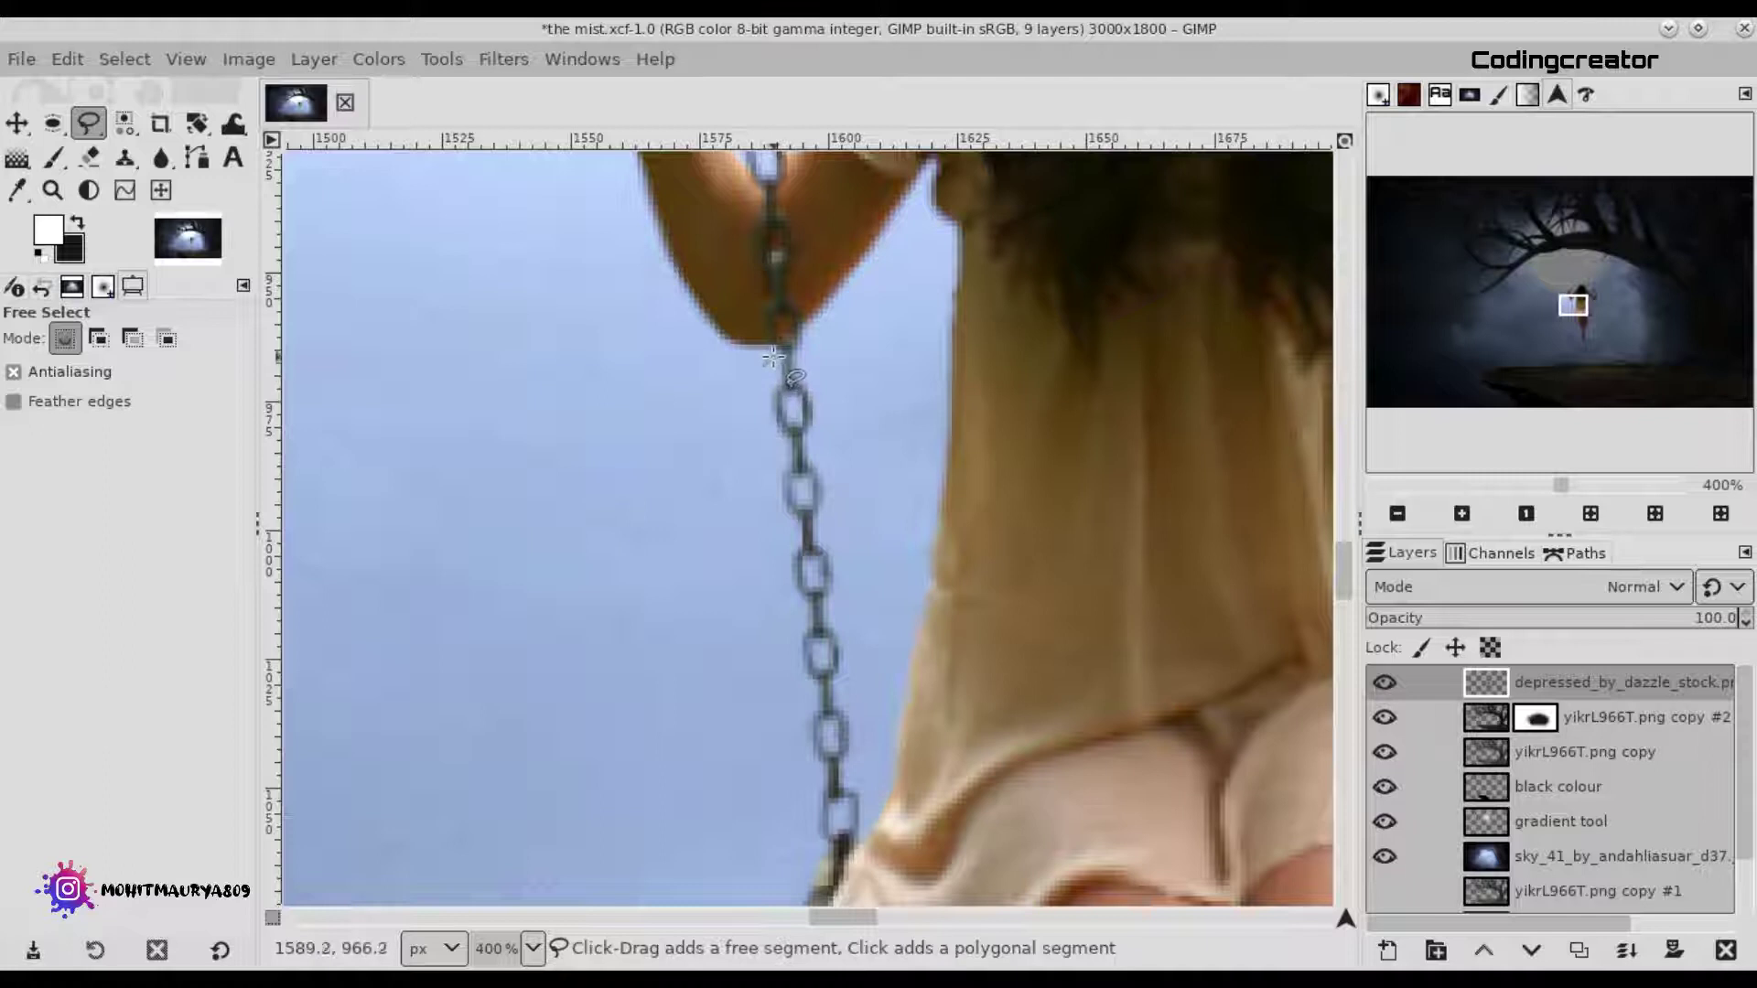
{"action": "left_click_drag", "start_coordinate": [807, 346], "coordinate": [876, 732]}
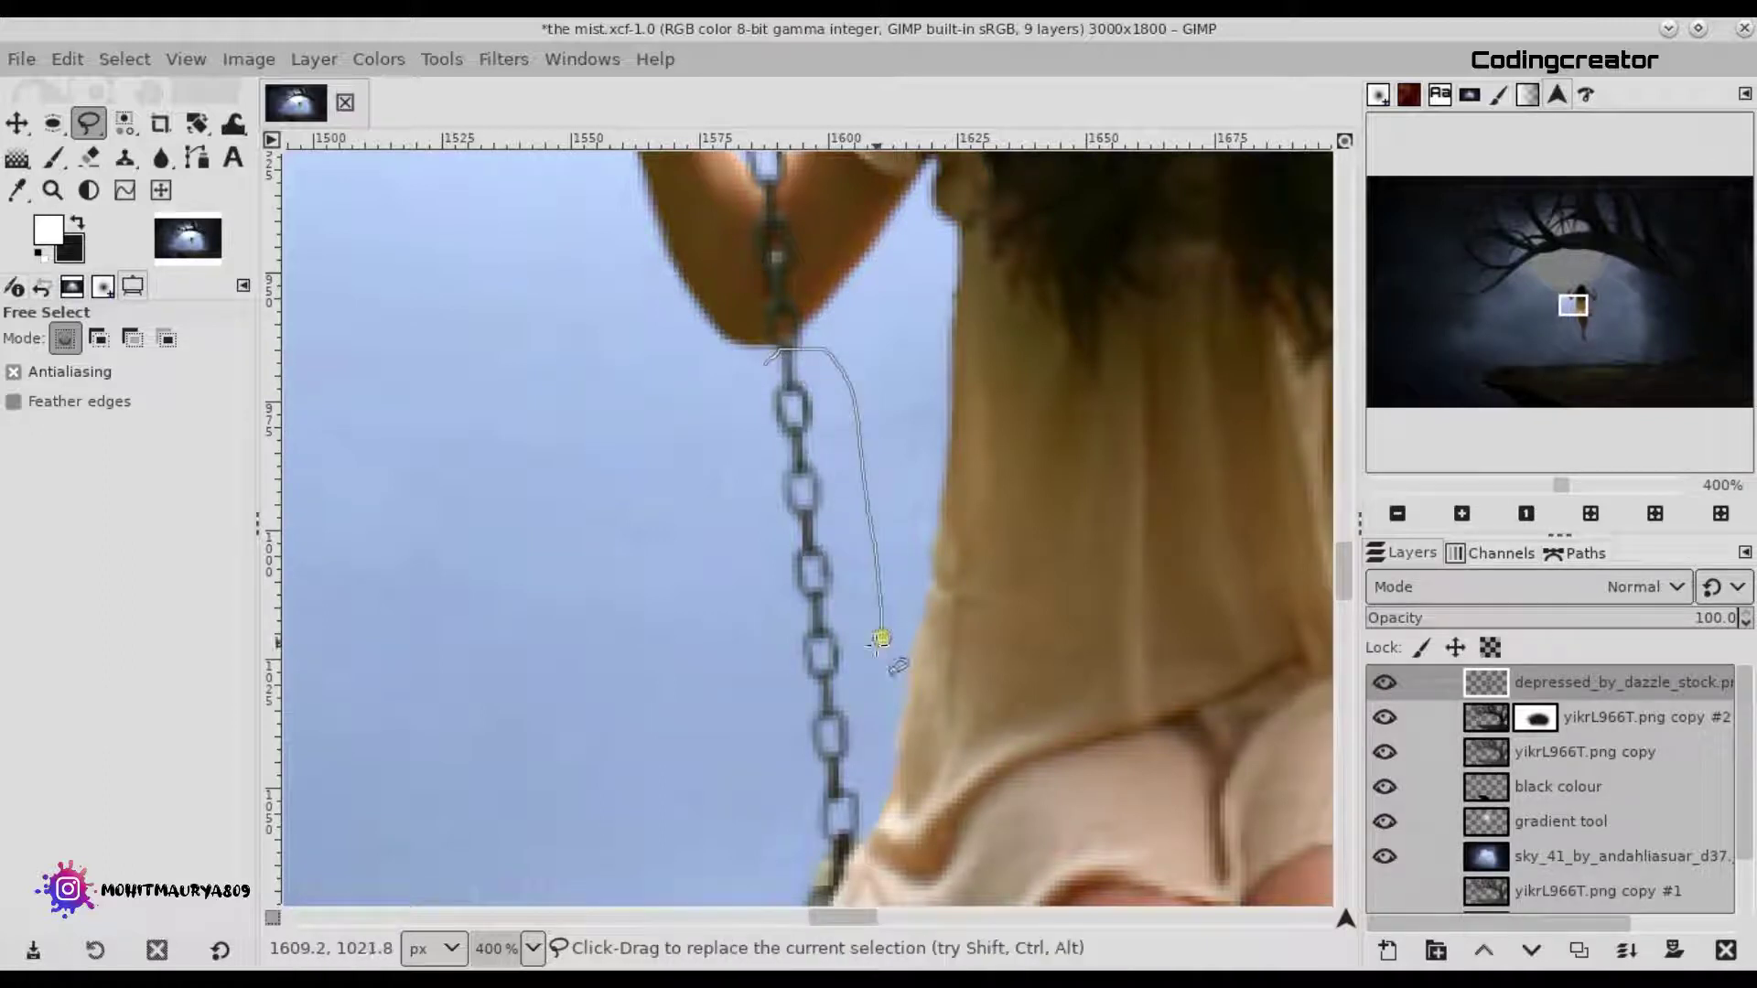
{"action": "scroll", "coordinate": [1342, 586], "scroll_direction": "down", "scroll_amount": 3}
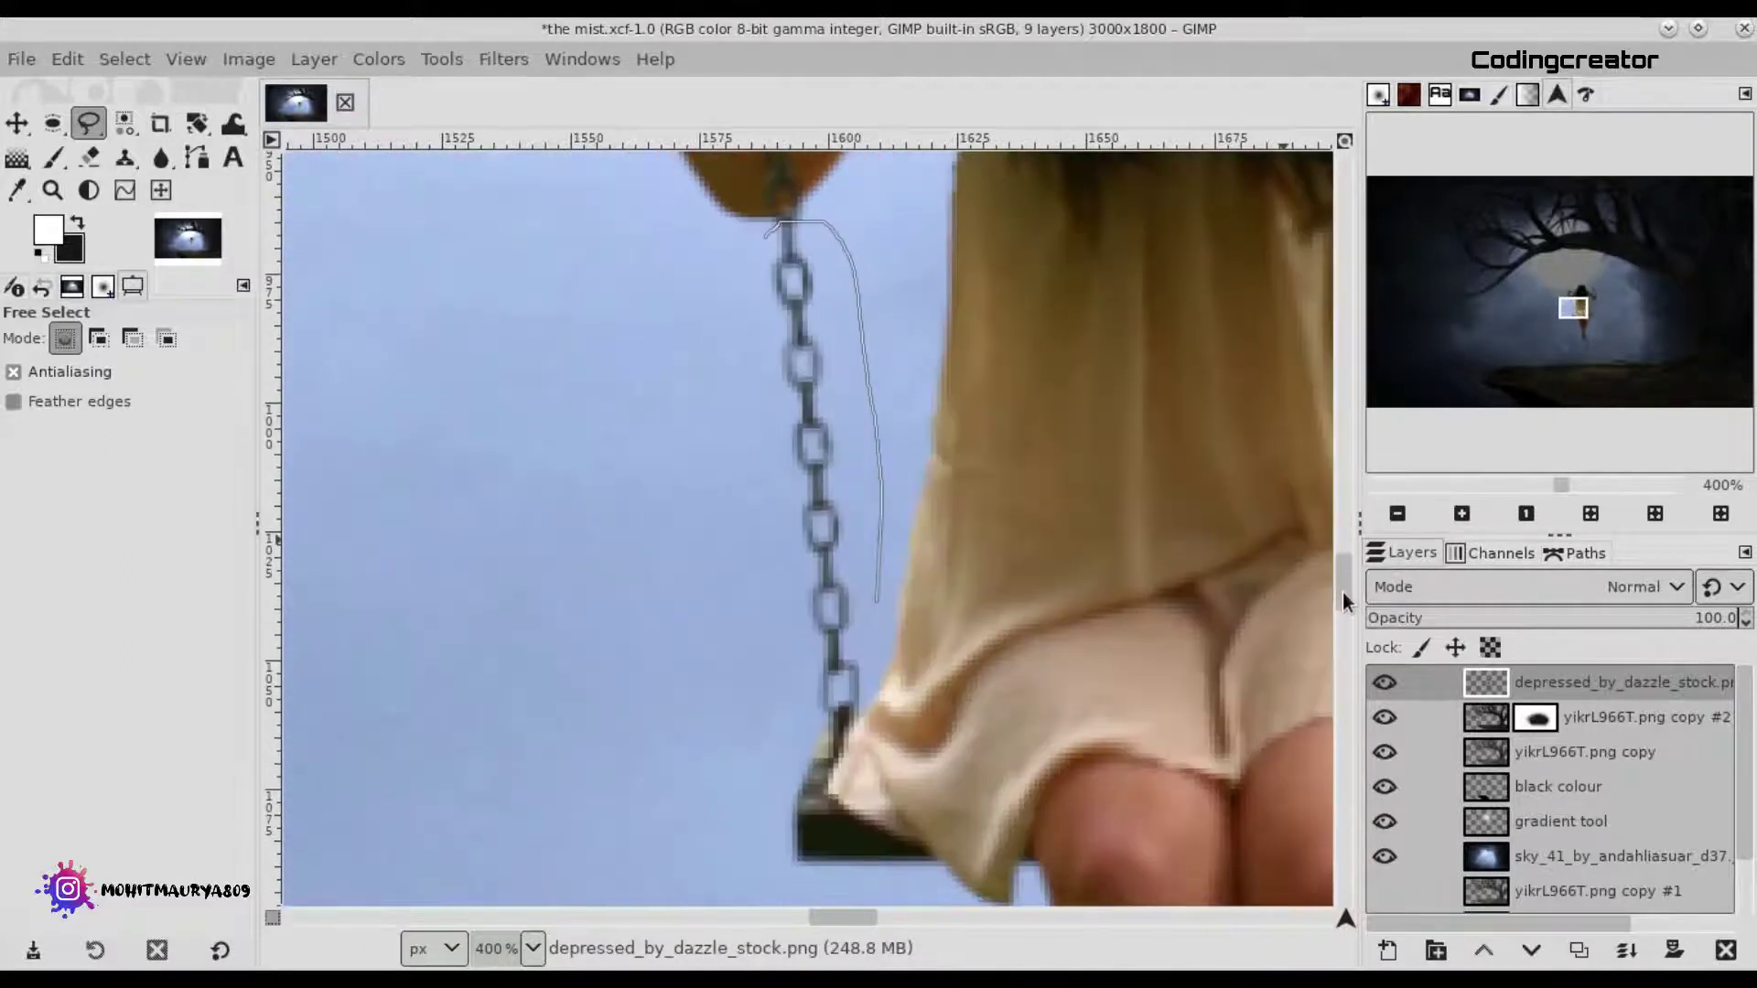
{"action": "mouse_move", "coordinate": [863, 628]}
{"action": "left_mouse_down"}
{"action": "mouse_move", "coordinate": [844, 632]}
{"action": "mouse_move", "coordinate": [764, 236]}
{"action": "left_mouse_up"}
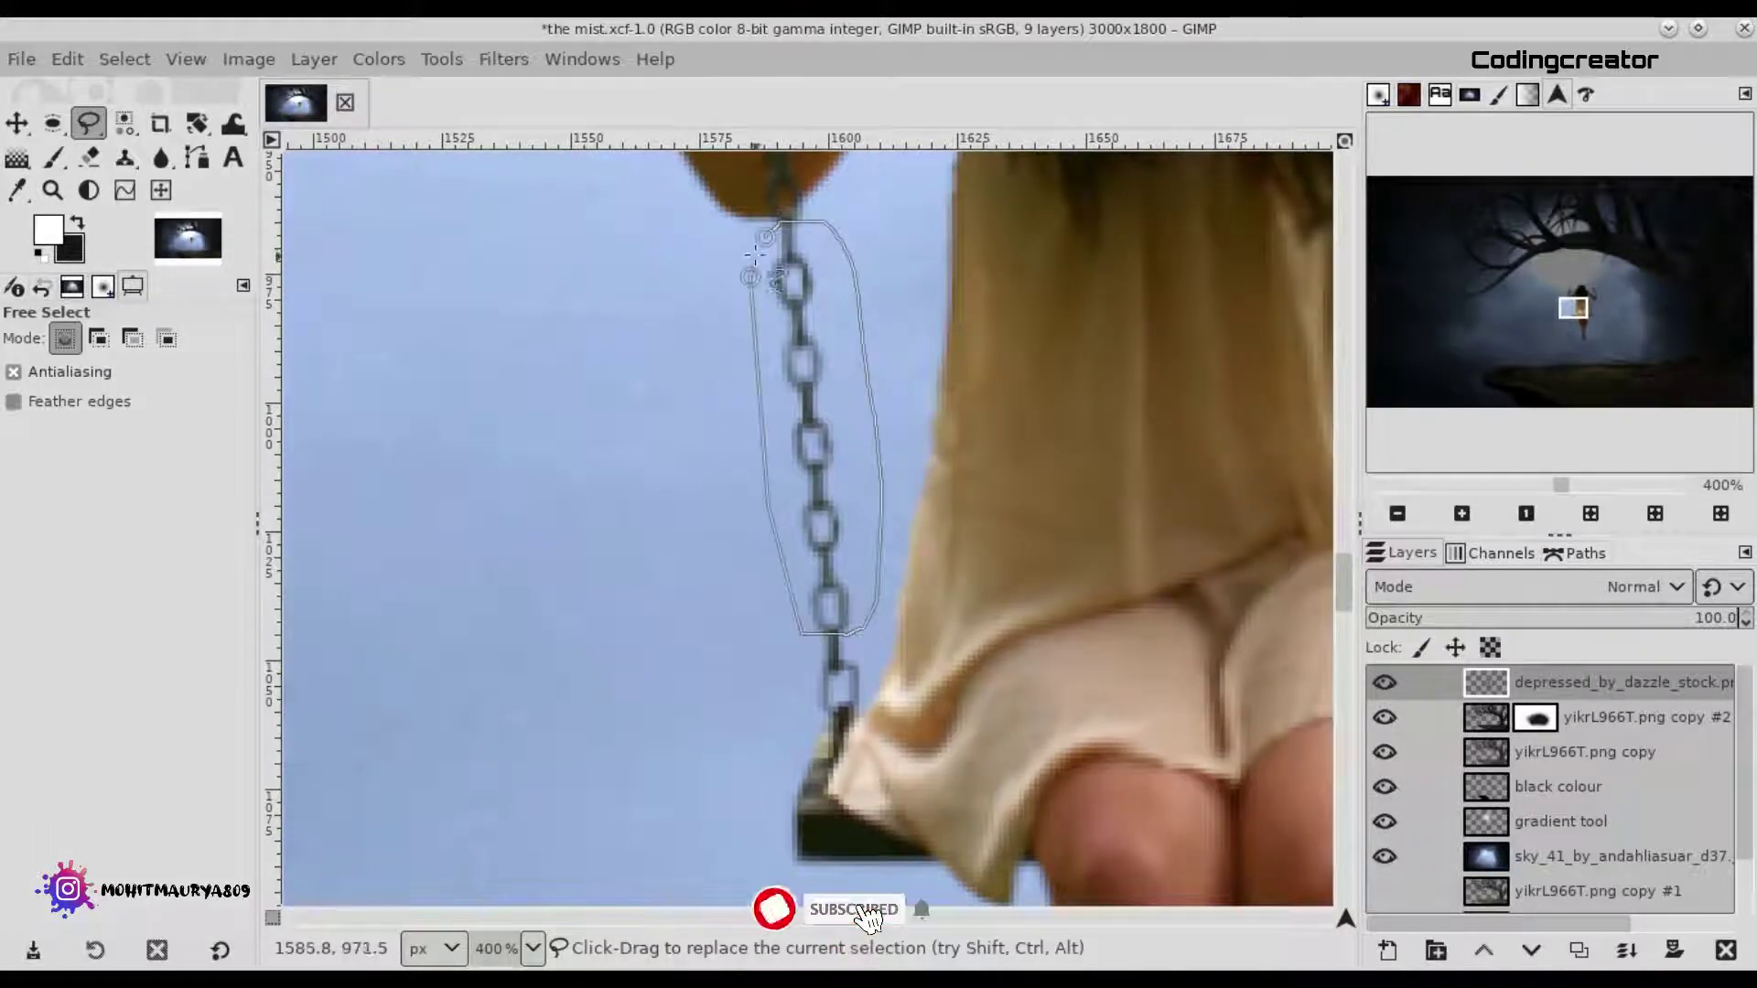
Copy the chain selection and paste it as a new layer.
{"action": "left_click", "coordinate": [119, 57]}
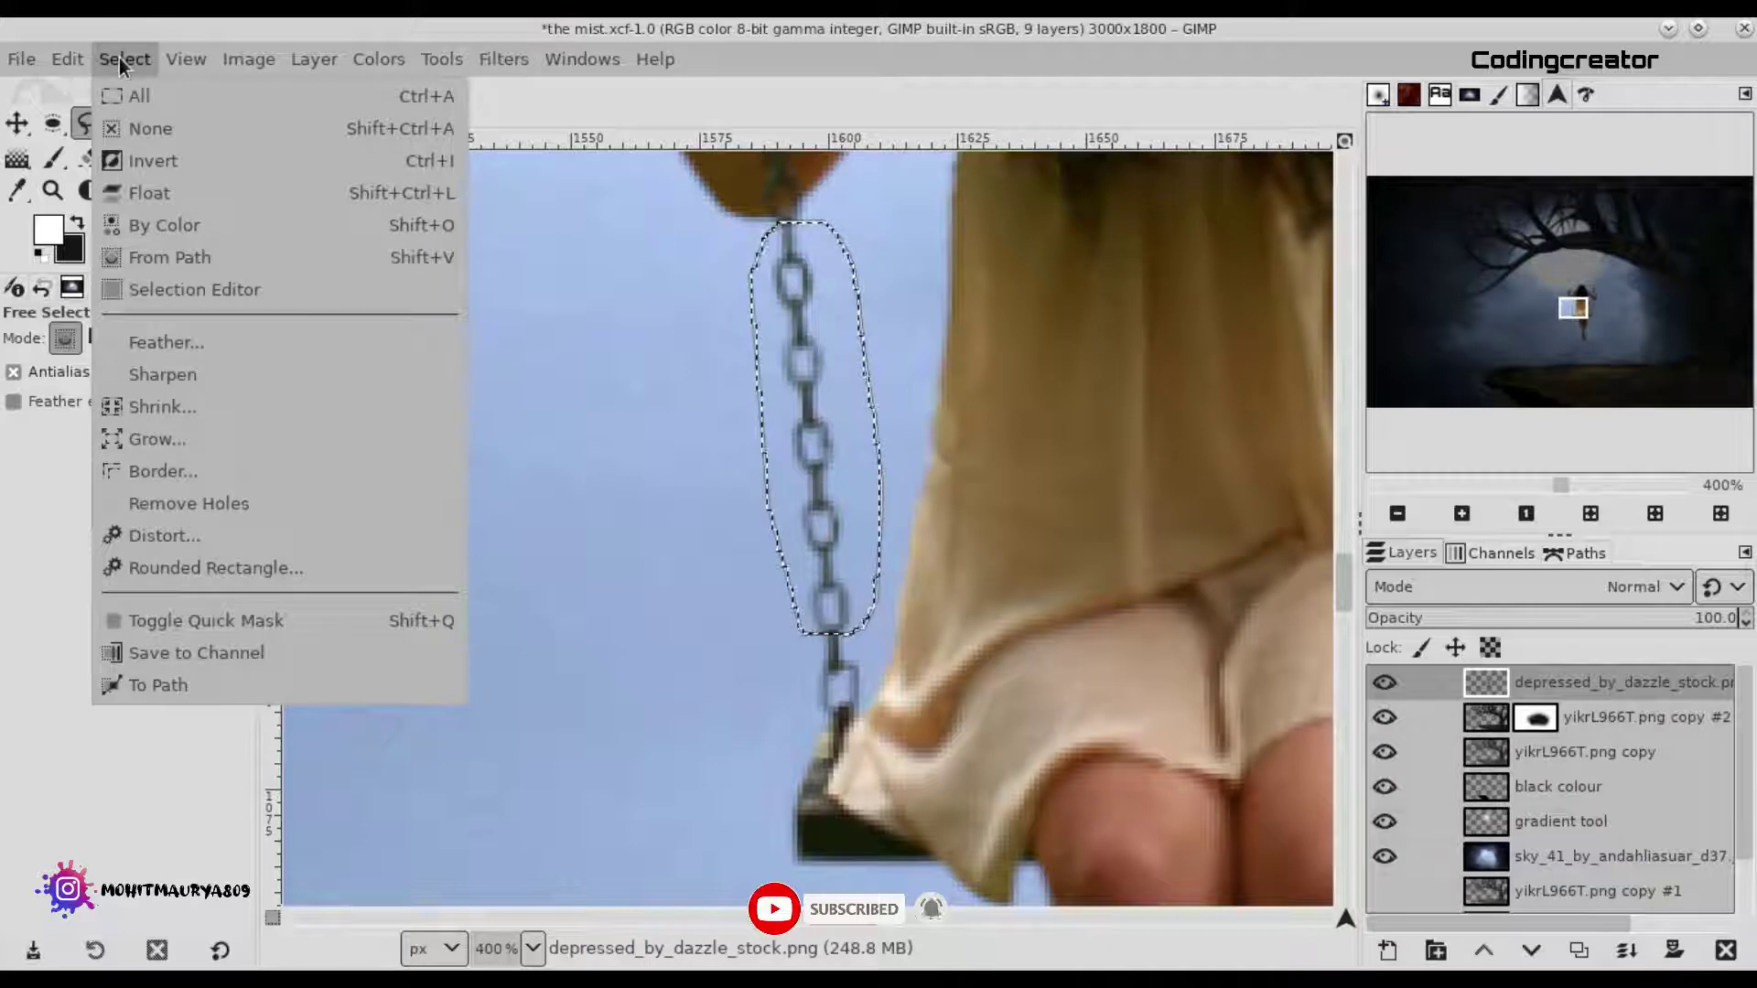
{"action": "left_click", "coordinate": [119, 58]}
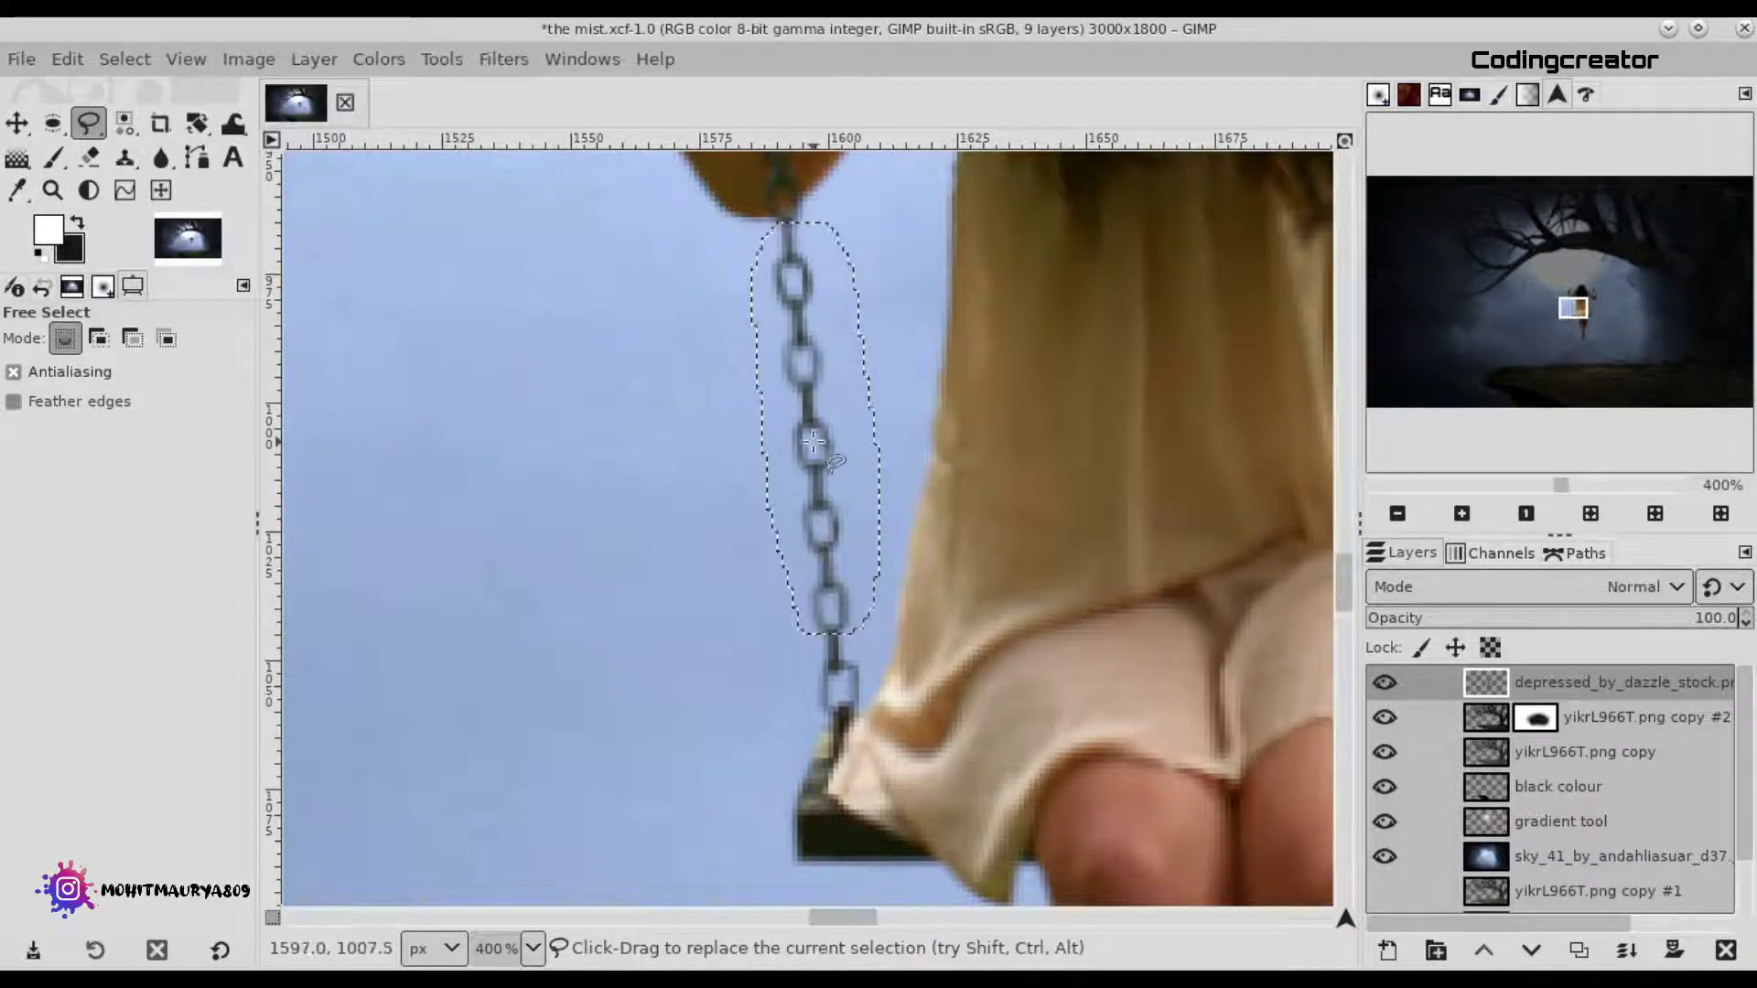
{"action": "left_click", "coordinate": [28, 58]}
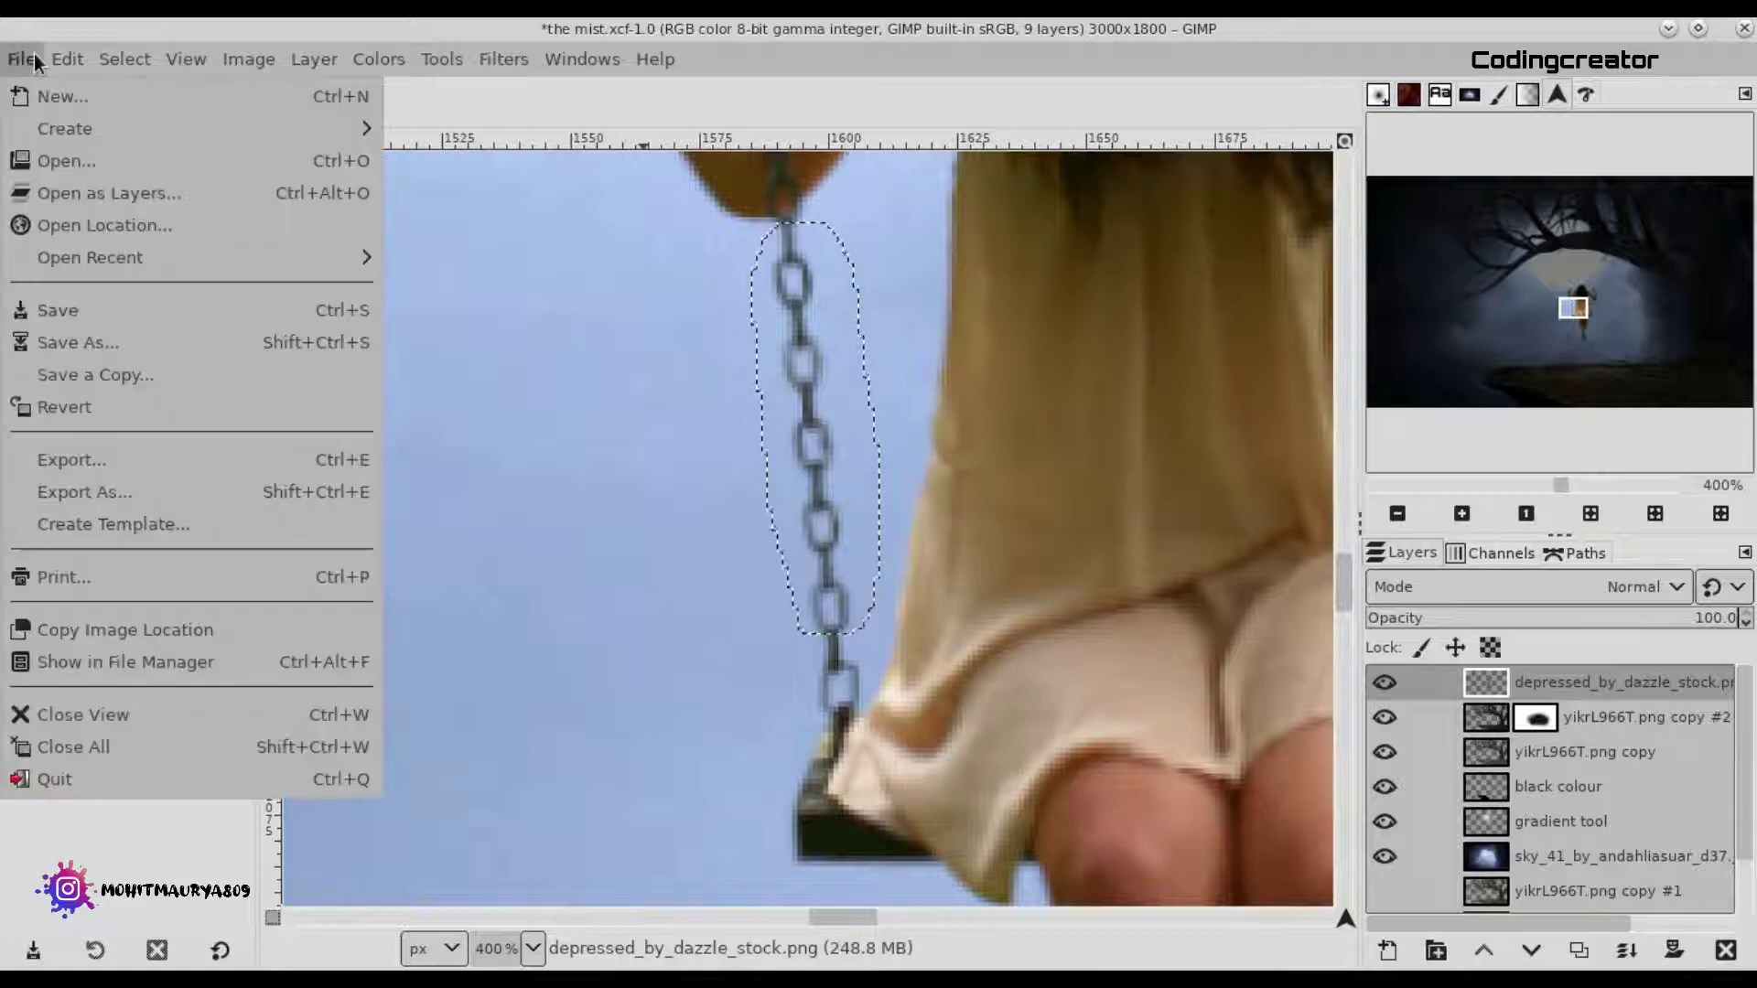
{"action": "left_click", "coordinate": [119, 244]}
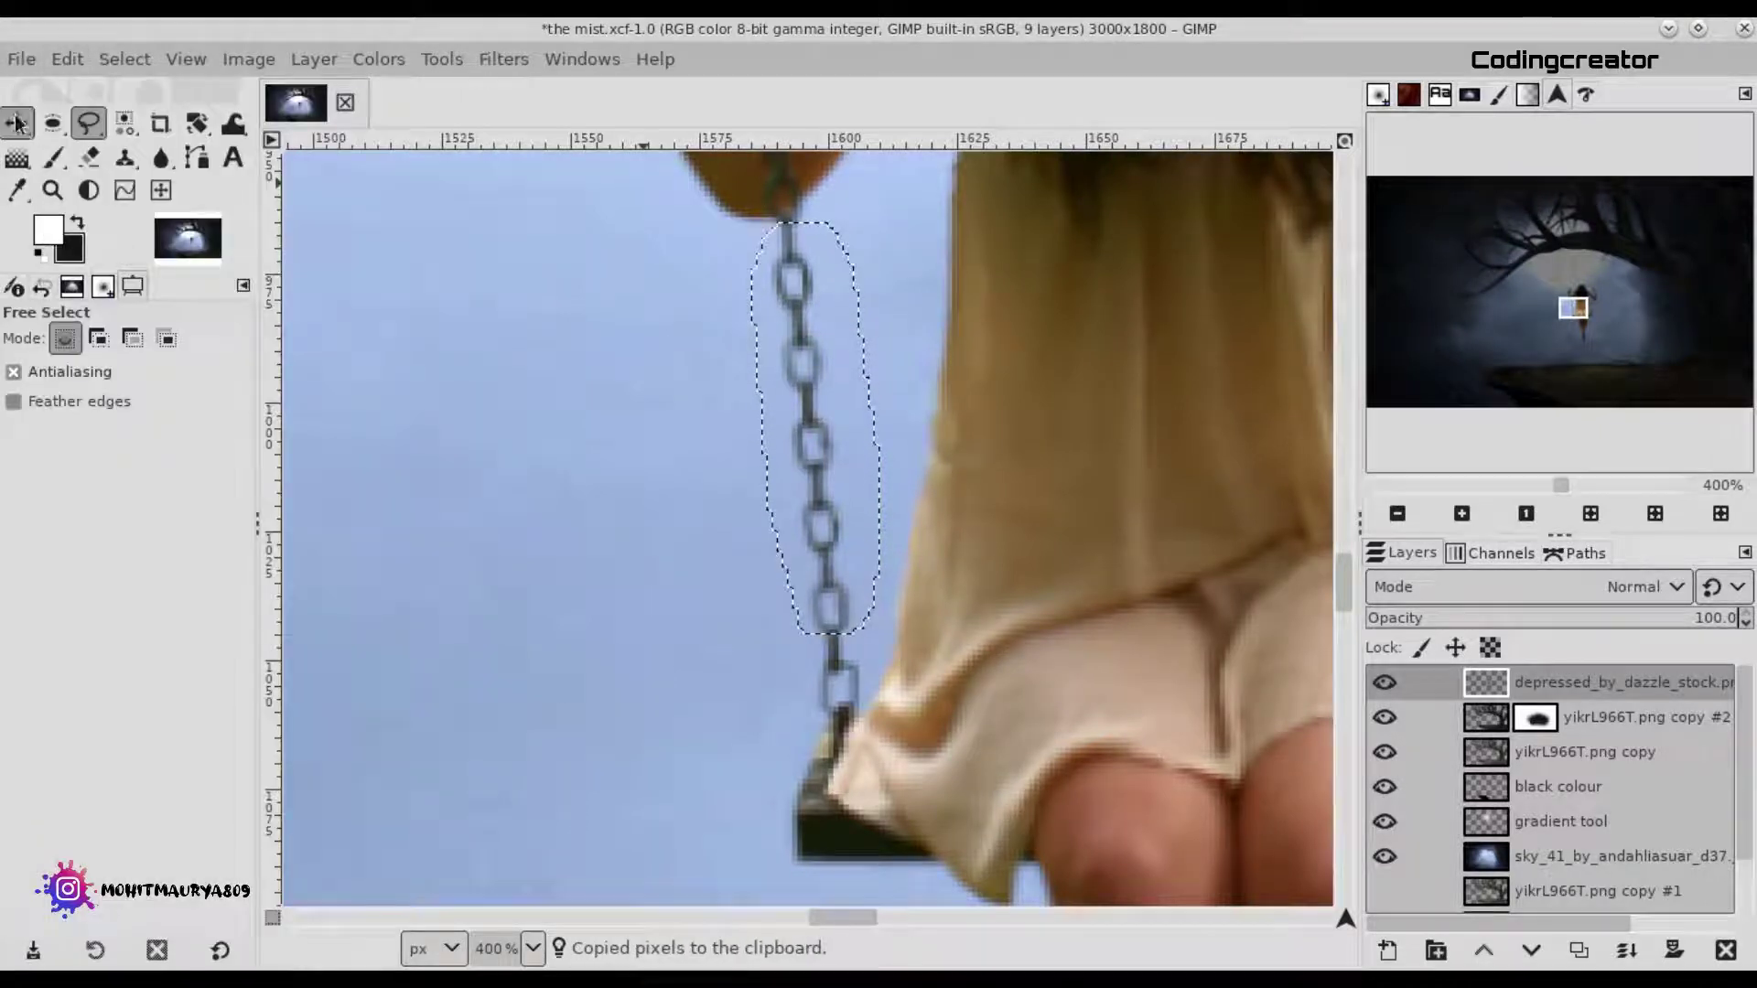
{"action": "left_click", "coordinate": [71, 58]}
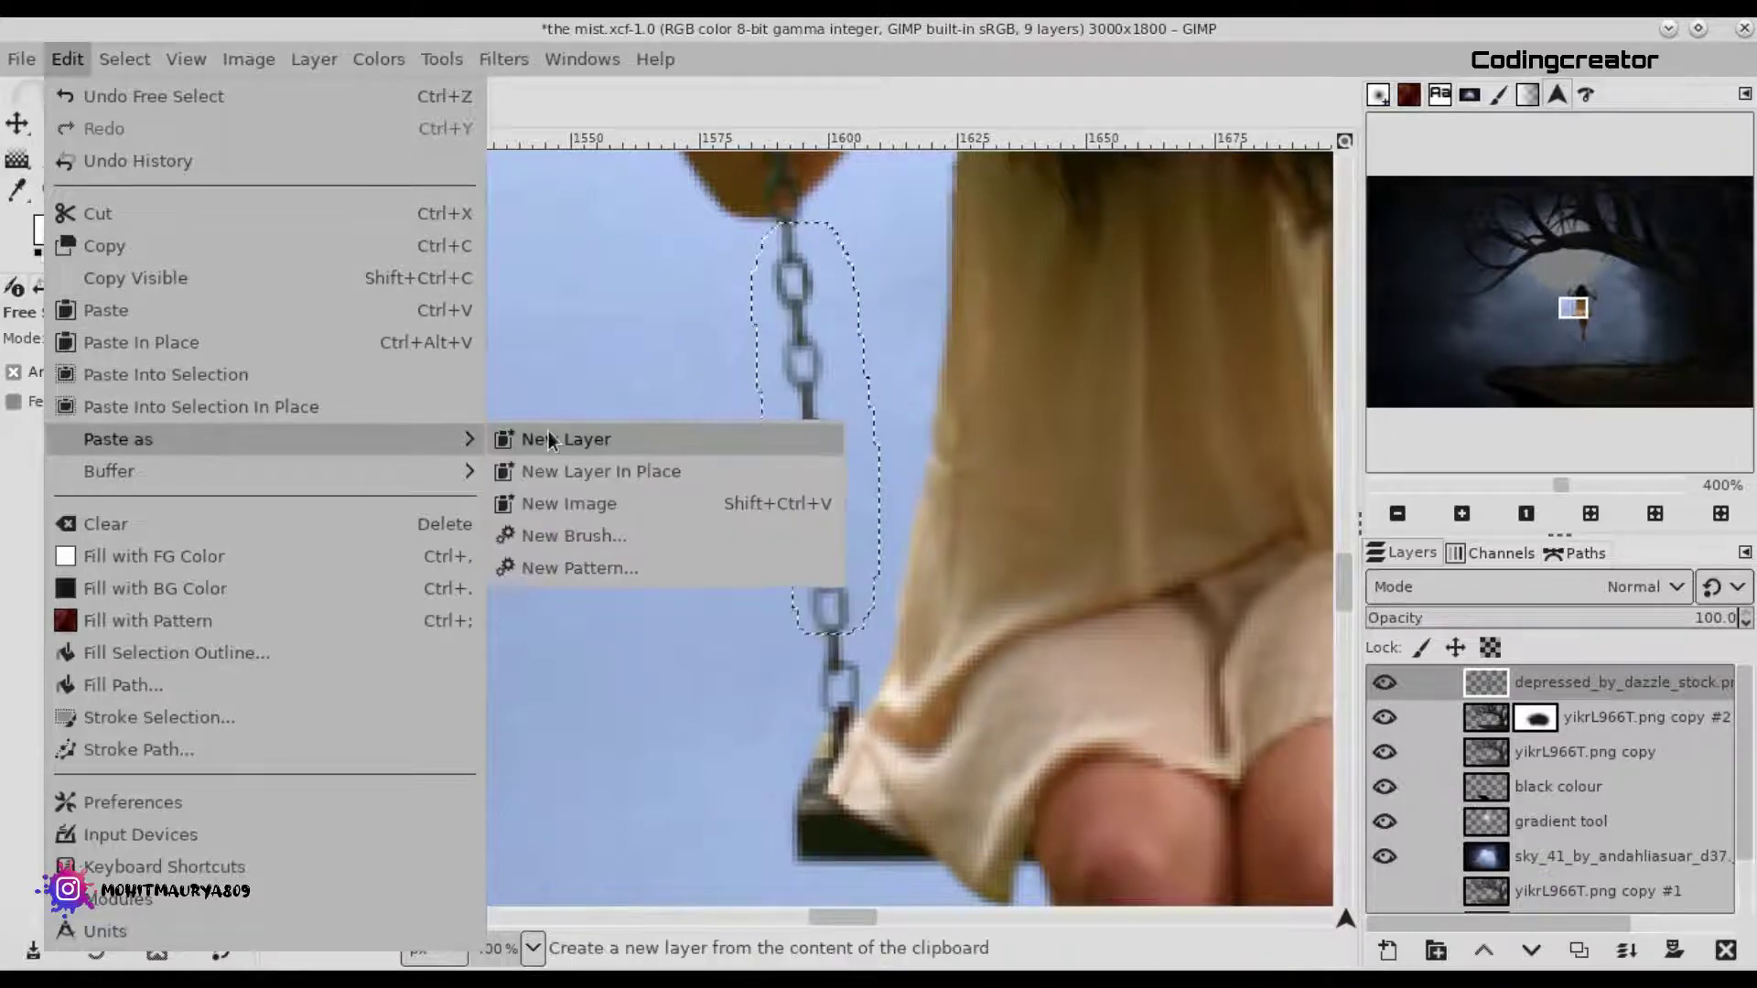
{"action": "left_click", "coordinate": [547, 431]}
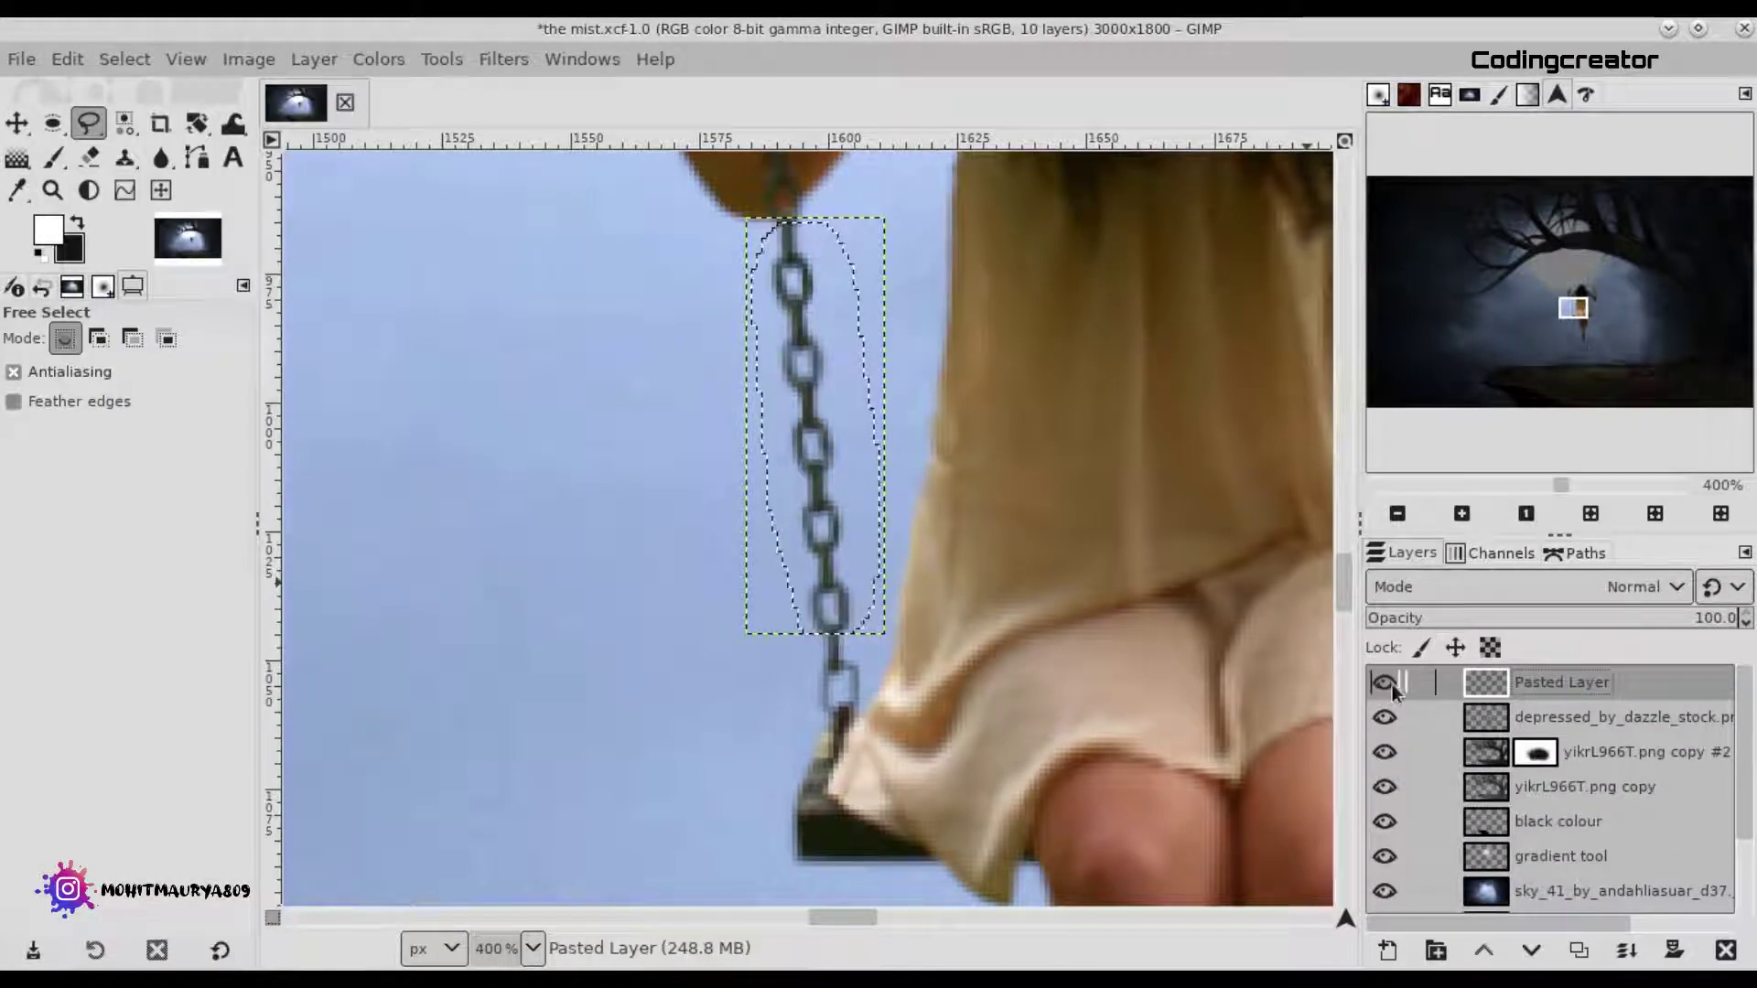
Remove the selection and move the pasted chain piece up and left over the chain.
{"action": "left_click", "coordinate": [125, 59]}
{"action": "left_click", "coordinate": [130, 126]}
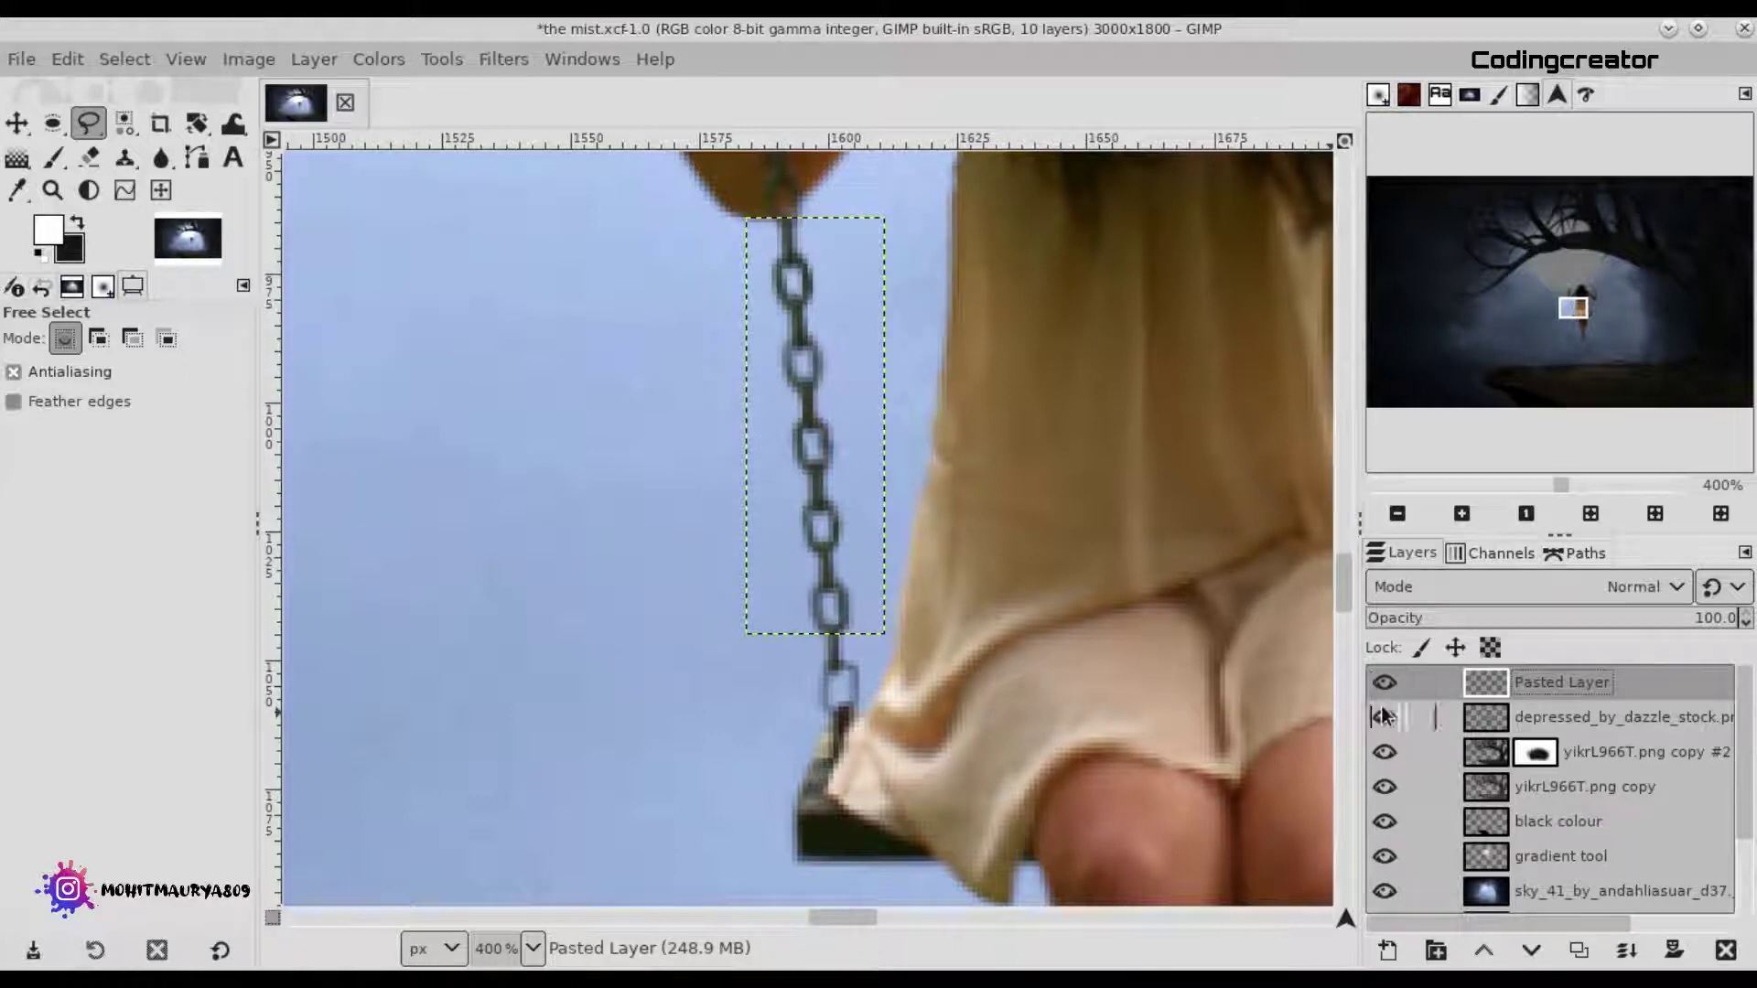
{"action": "left_click", "coordinate": [1384, 717]}
{"action": "left_click", "coordinate": [1385, 717]}
{"action": "key", "text": "m"}
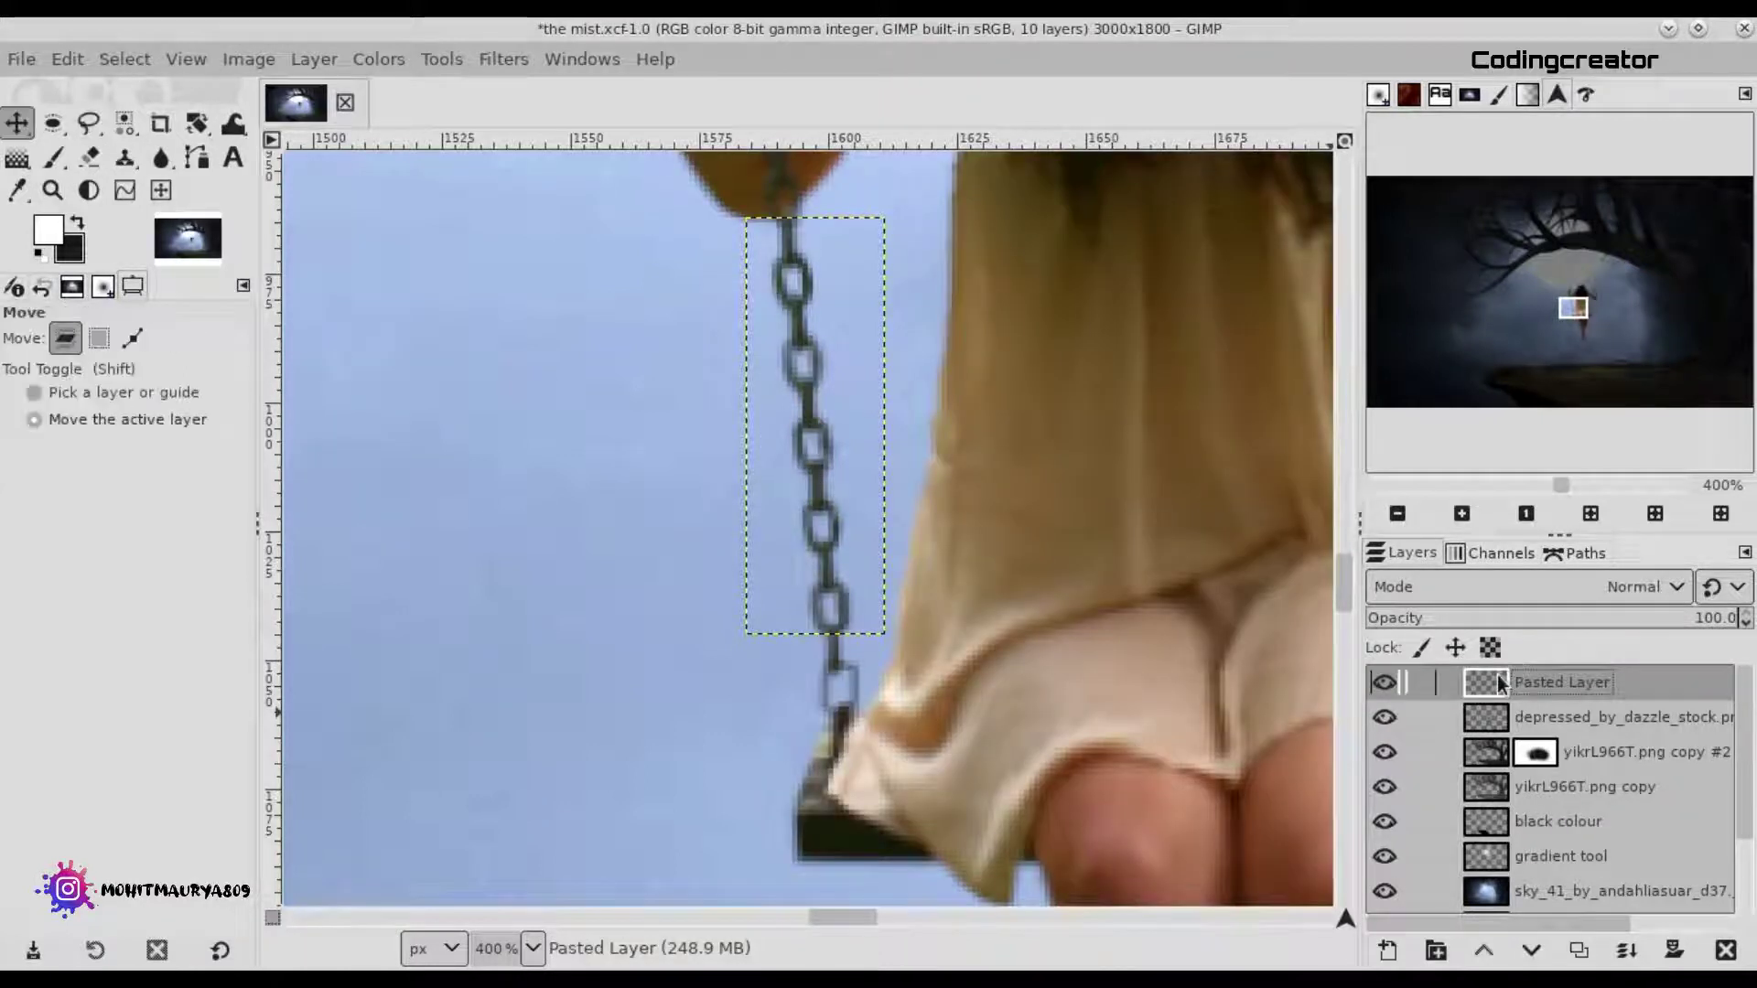
{"action": "left_click_drag", "start_coordinate": [830, 546], "coordinate": [541, 377]}
{"action": "key", "text": "minus"}
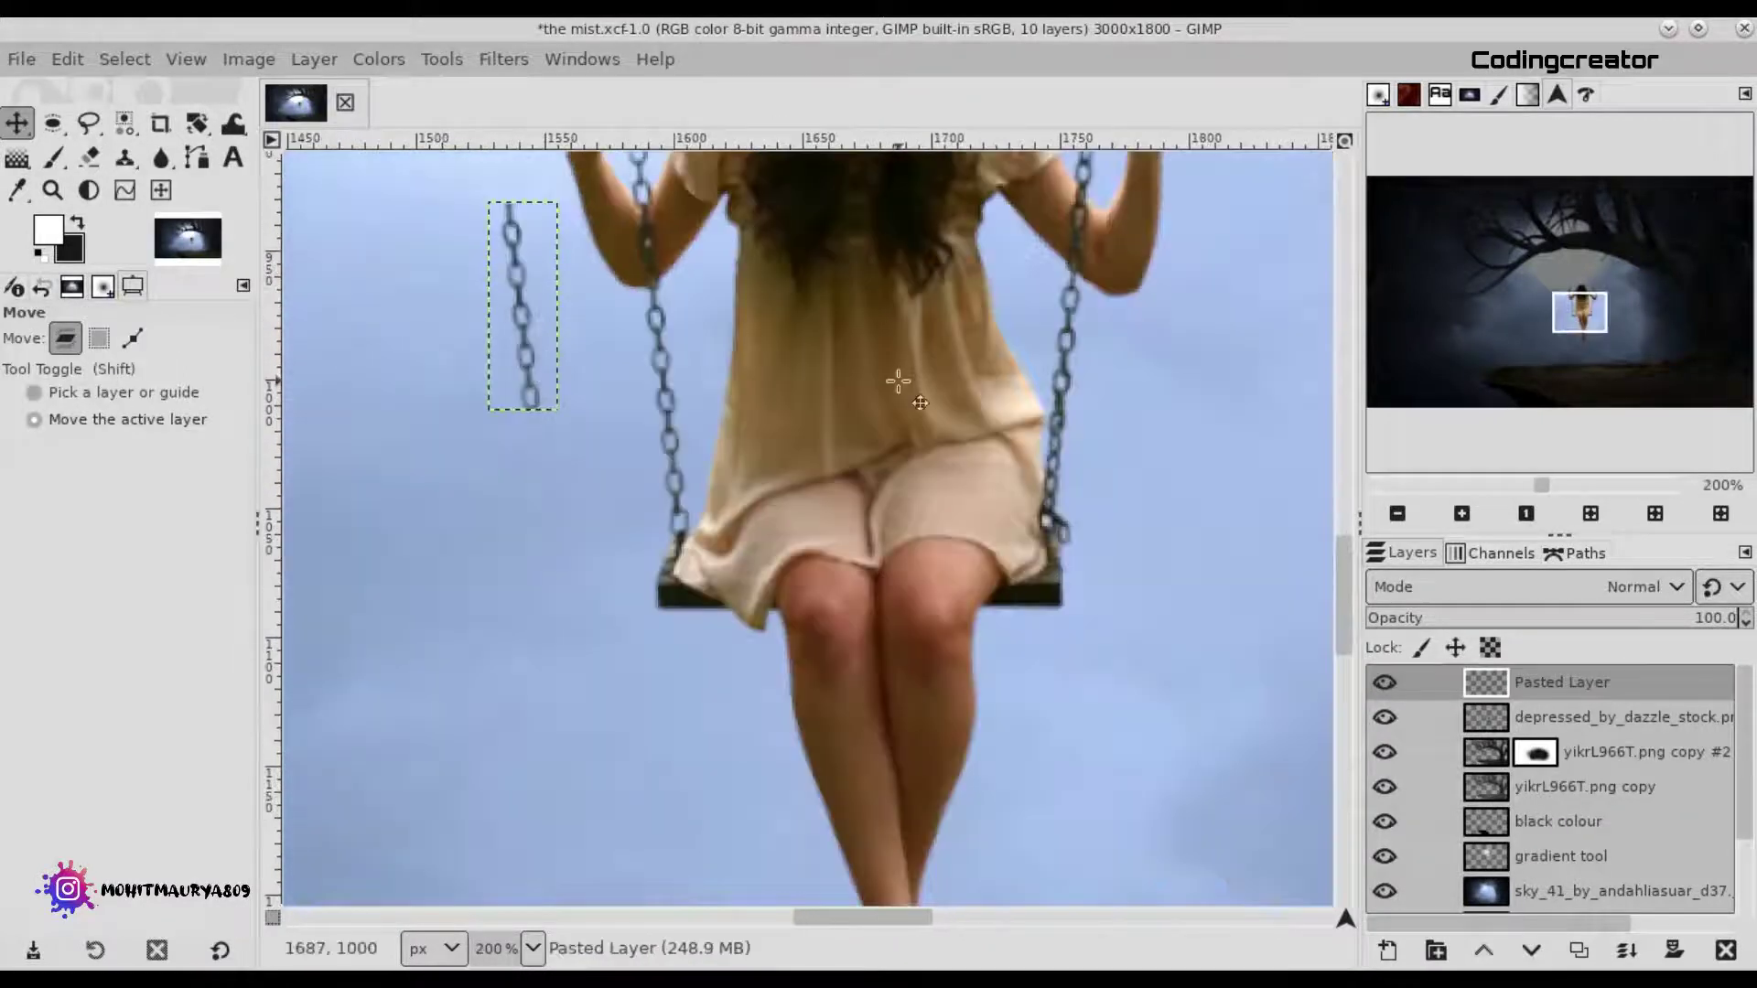
{"action": "scroll", "coordinate": [915, 531], "scroll_direction": "up", "scroll_amount": 5}
{"action": "mouse_move", "coordinate": [543, 622]}
{"action": "left_mouse_down"}
{"action": "mouse_move", "coordinate": [617, 320]}
{"action": "mouse_move", "coordinate": [608, 287]}
{"action": "left_mouse_up"}
{"action": "key", "text": "plus"}
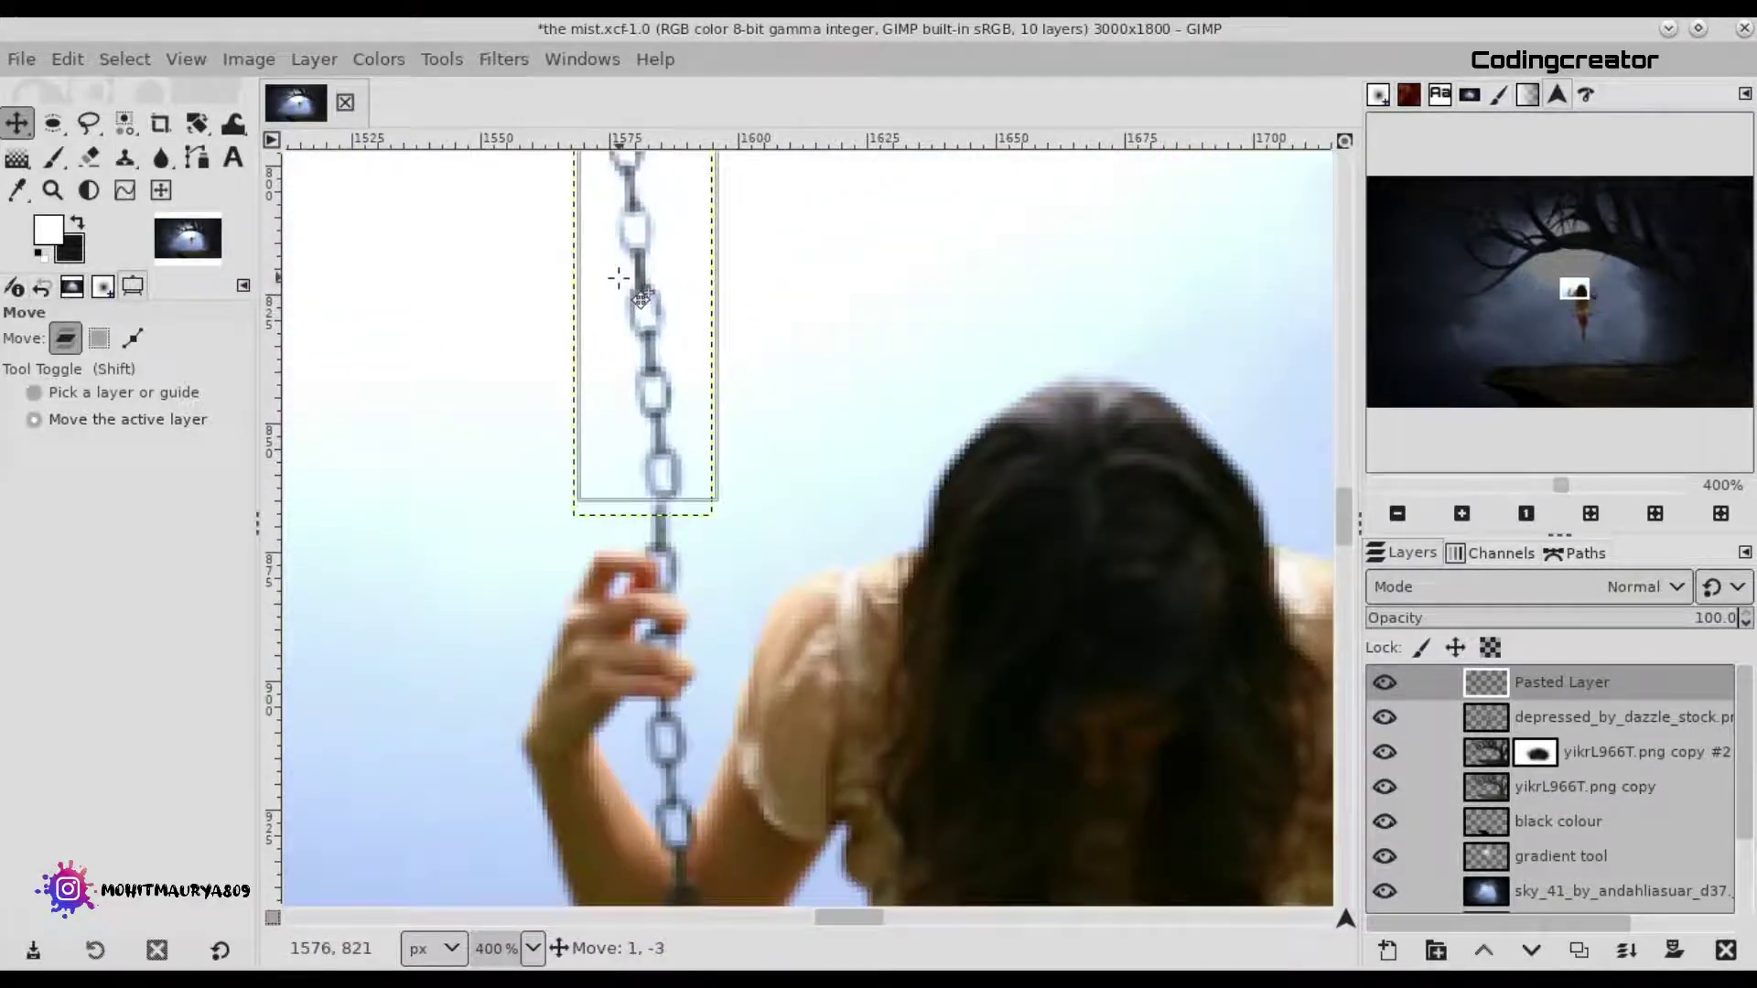
{"action": "key", "text": "1"}
{"action": "key", "text": "shift+3"}
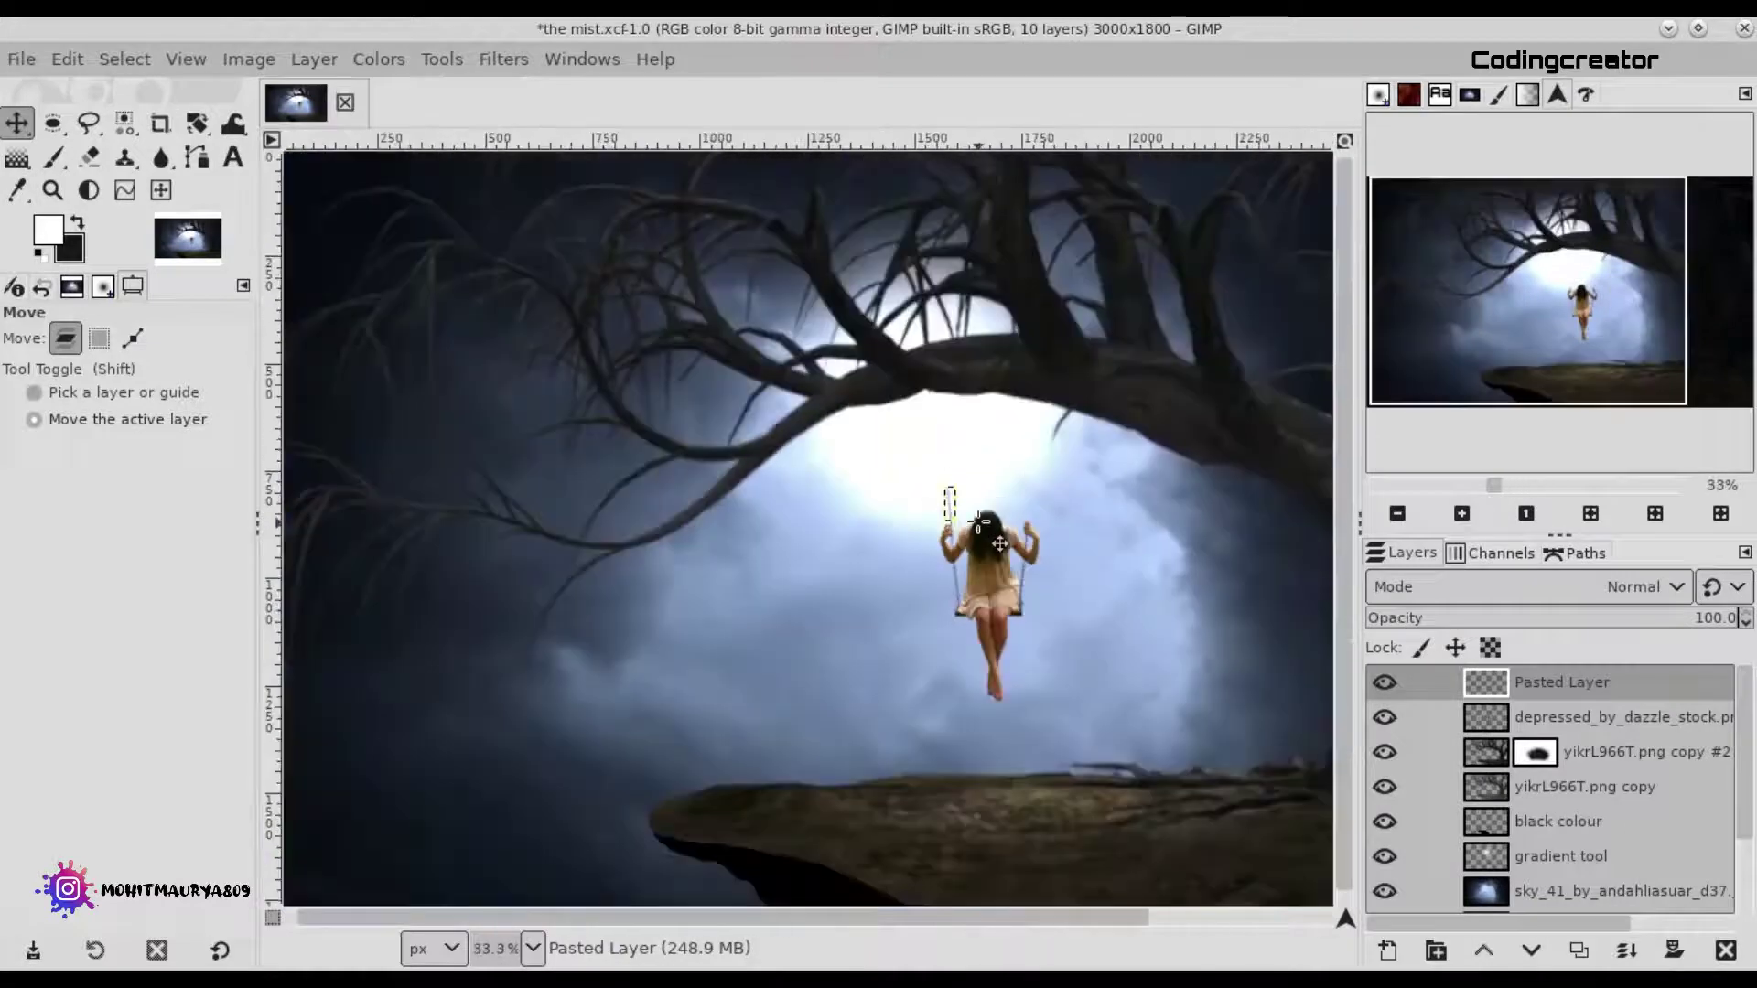
Align the chain piece layer with the left swing chain, abandoning a trial rotation.
{"action": "left_click", "coordinate": [1558, 719]}
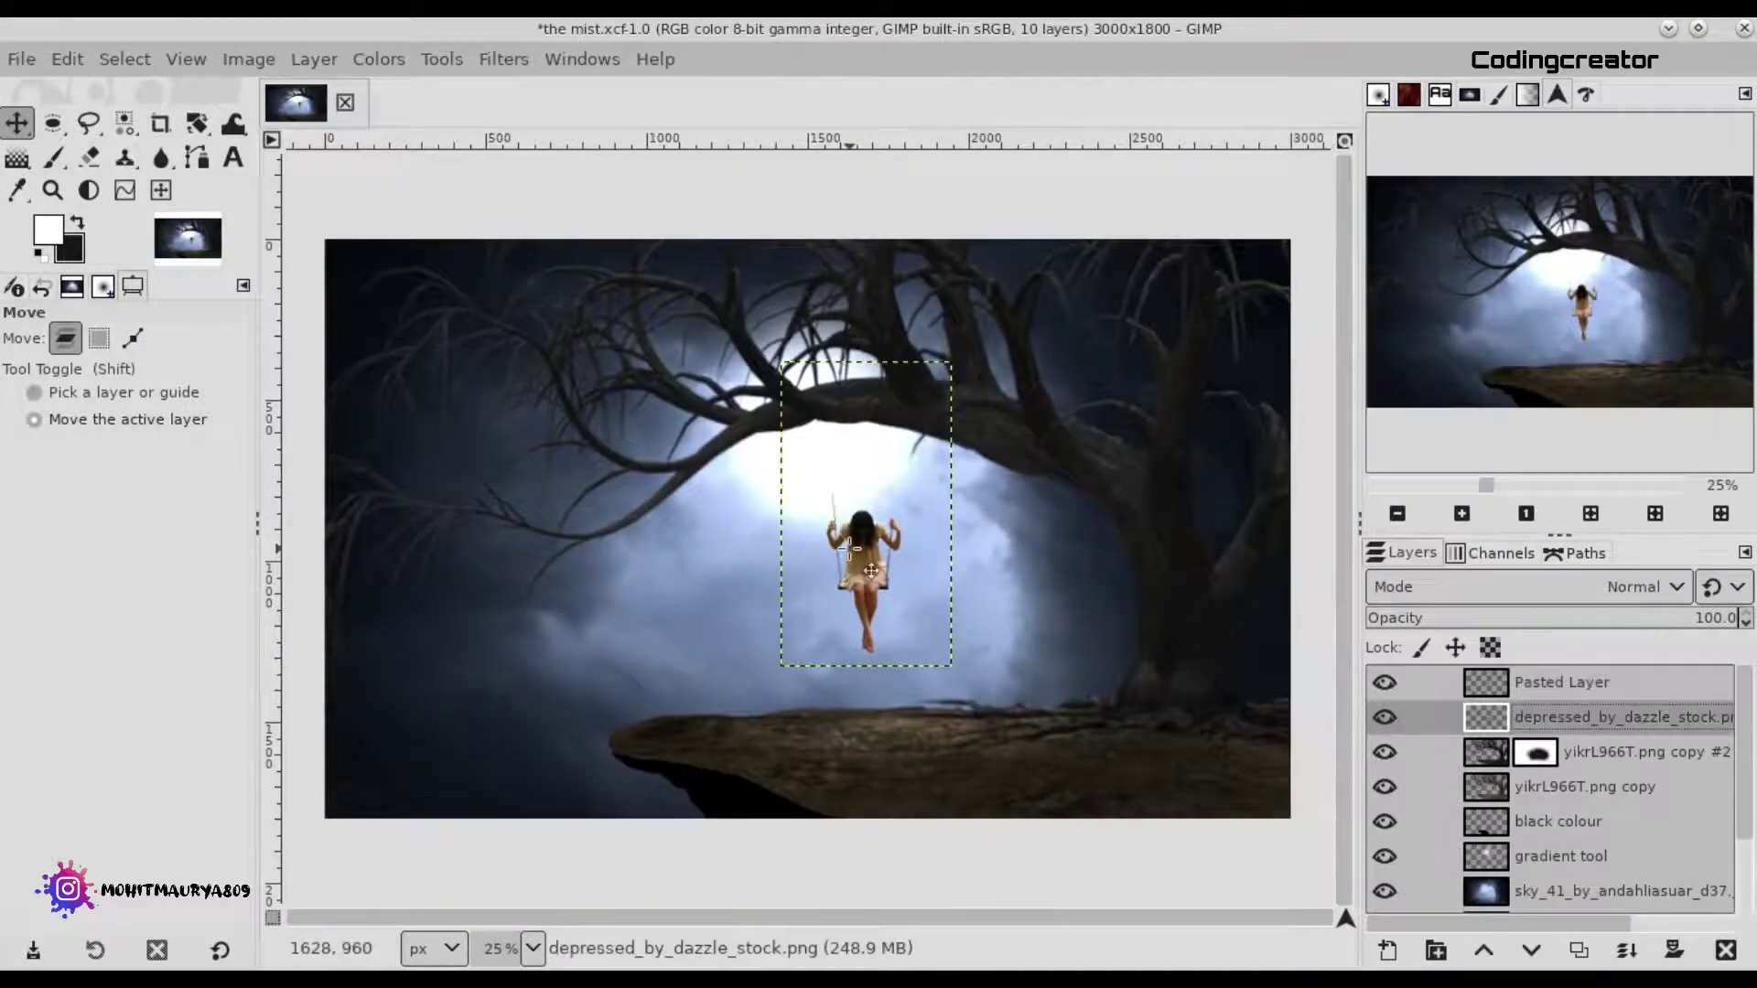
{"action": "key", "text": "1"}
{"action": "scroll", "coordinate": [1344, 586], "scroll_direction": "up", "scroll_amount": 1}
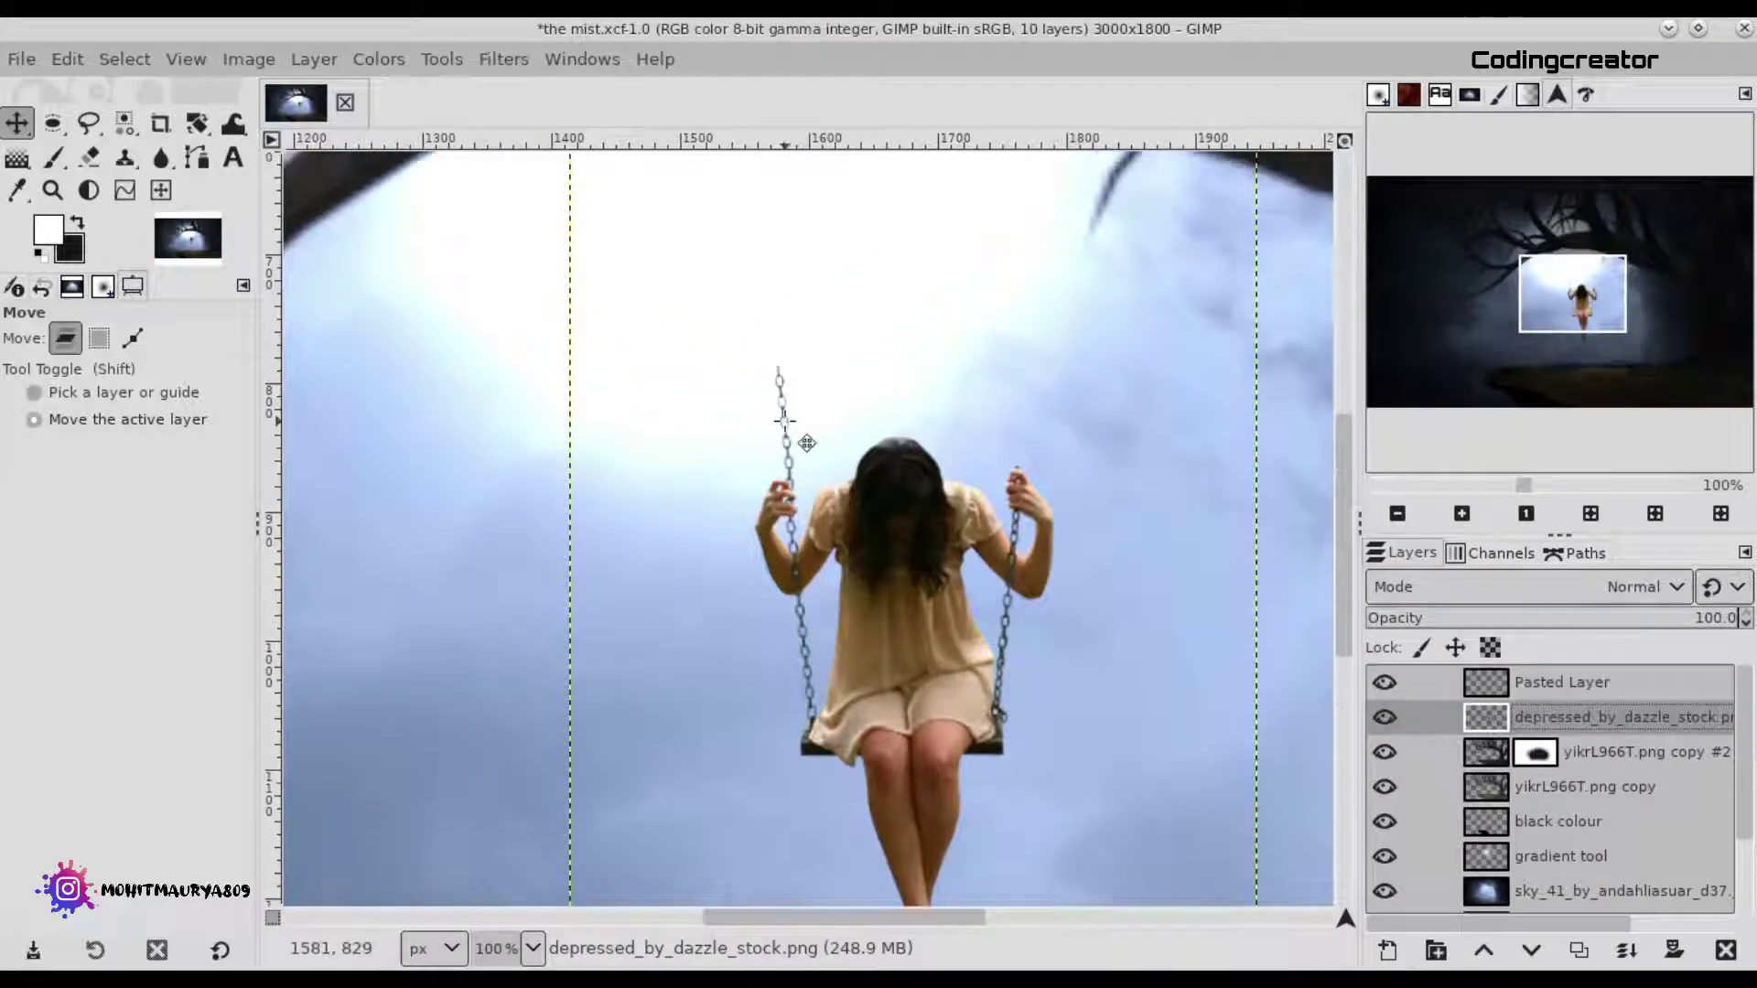
{"action": "key", "text": "plus"}
{"action": "left_click", "coordinate": [1598, 678]}
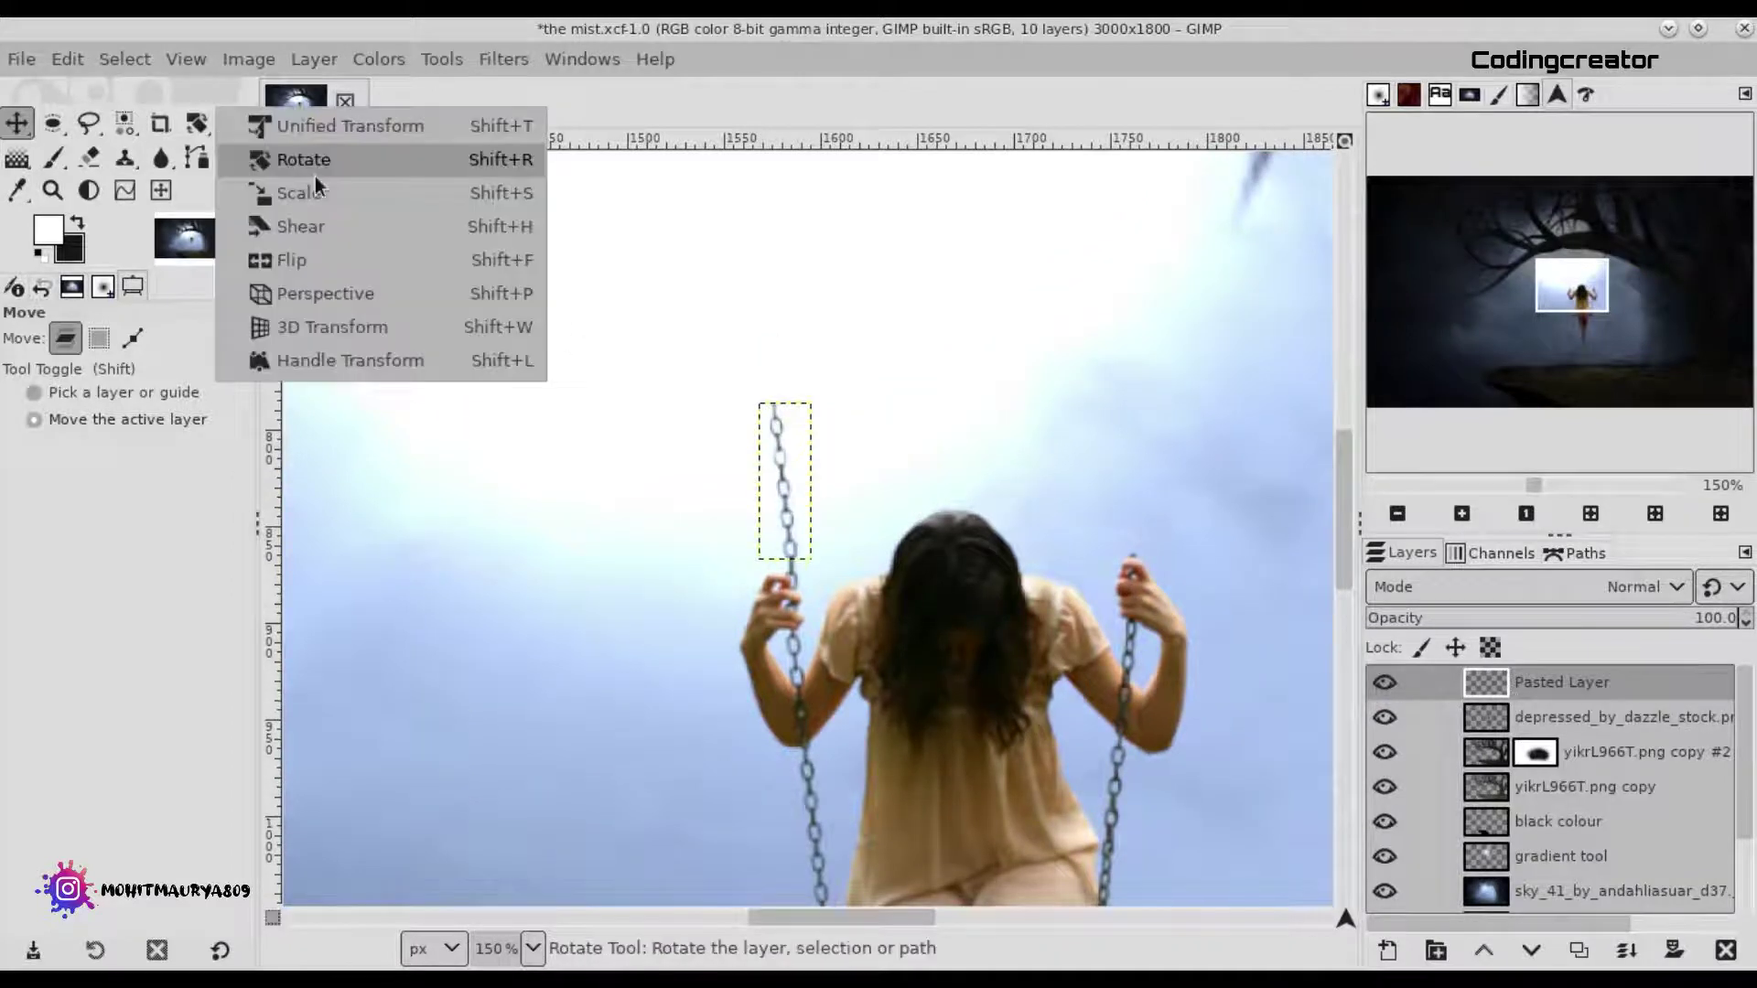
{"action": "left_click_drag", "start_coordinate": [195, 122], "coordinate": [275, 161]}
{"action": "left_click", "coordinate": [794, 479]}
{"action": "key", "text": "Escape"}
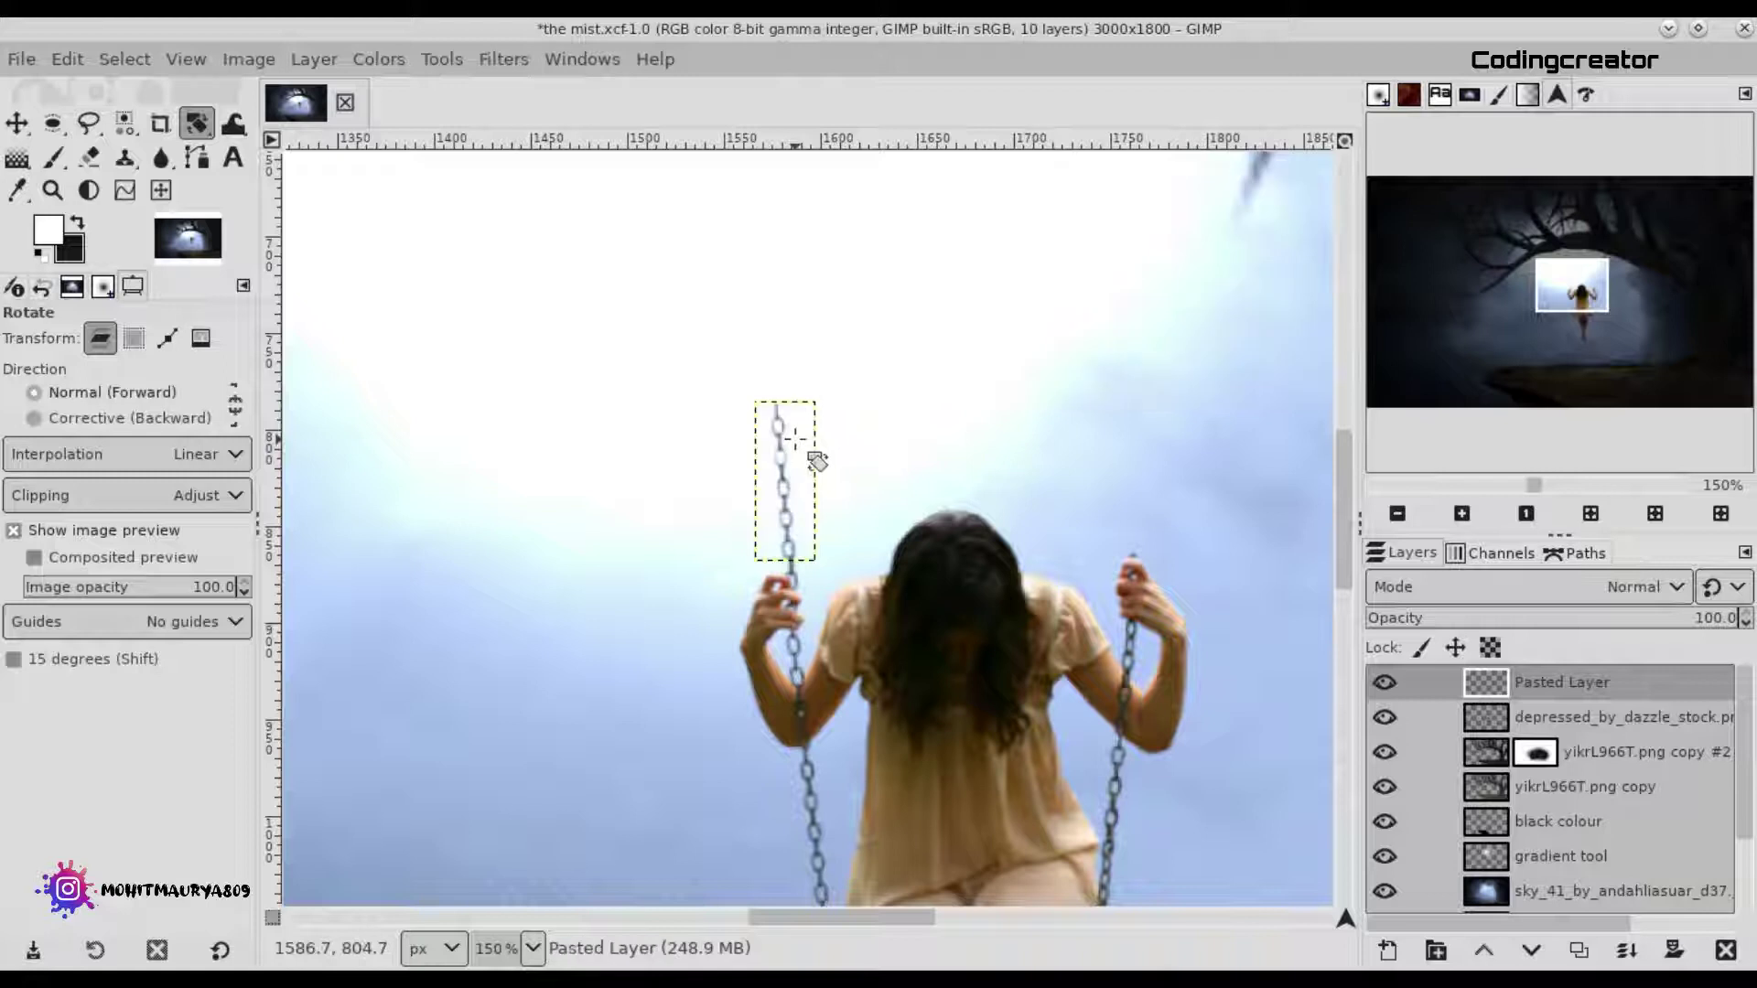
{"action": "key", "text": "m"}
{"action": "mouse_move", "coordinate": [801, 483]}
{"action": "left_mouse_down"}
{"action": "mouse_move", "coordinate": [835, 455]}
{"action": "mouse_move", "coordinate": [779, 455]}
{"action": "left_mouse_up"}
{"action": "scroll", "coordinate": [779, 467], "scroll_direction": "up", "scroll_amount": 2}
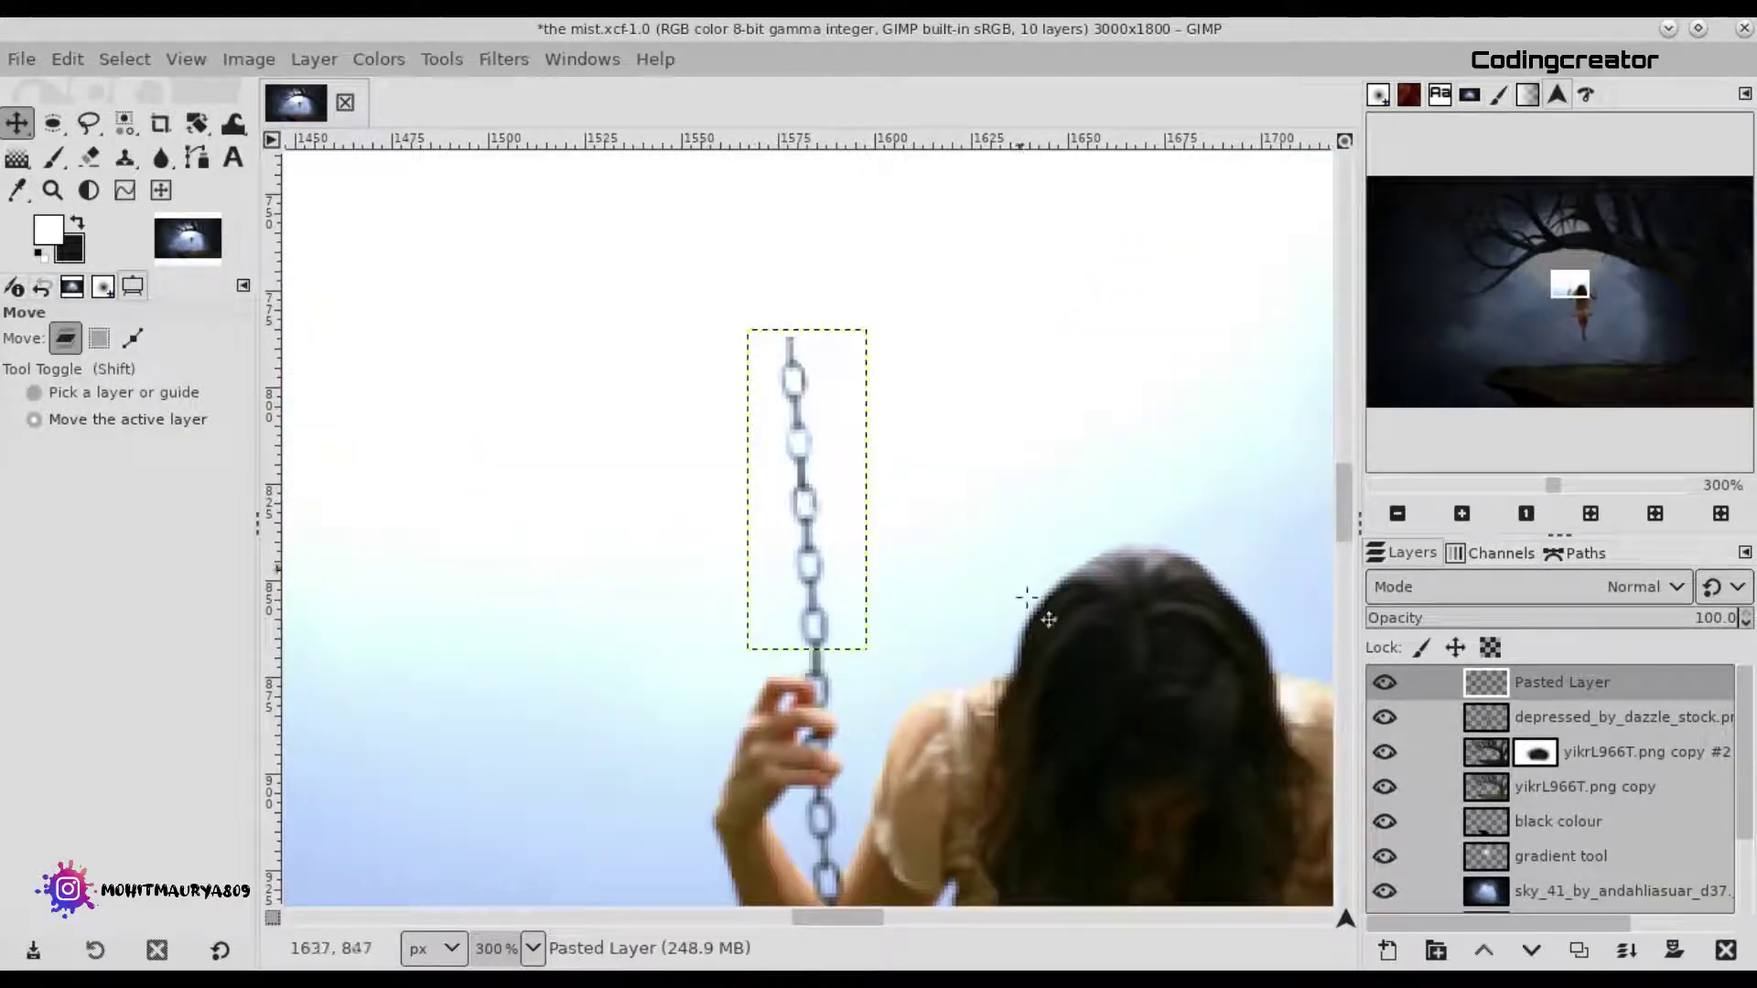
Duplicate the chain piece three times, stacking each copy higher up to the branch.
{"action": "key", "text": "shift+ctrl+d"}
{"action": "left_click_drag", "start_coordinate": [884, 573], "coordinate": [861, 276]}
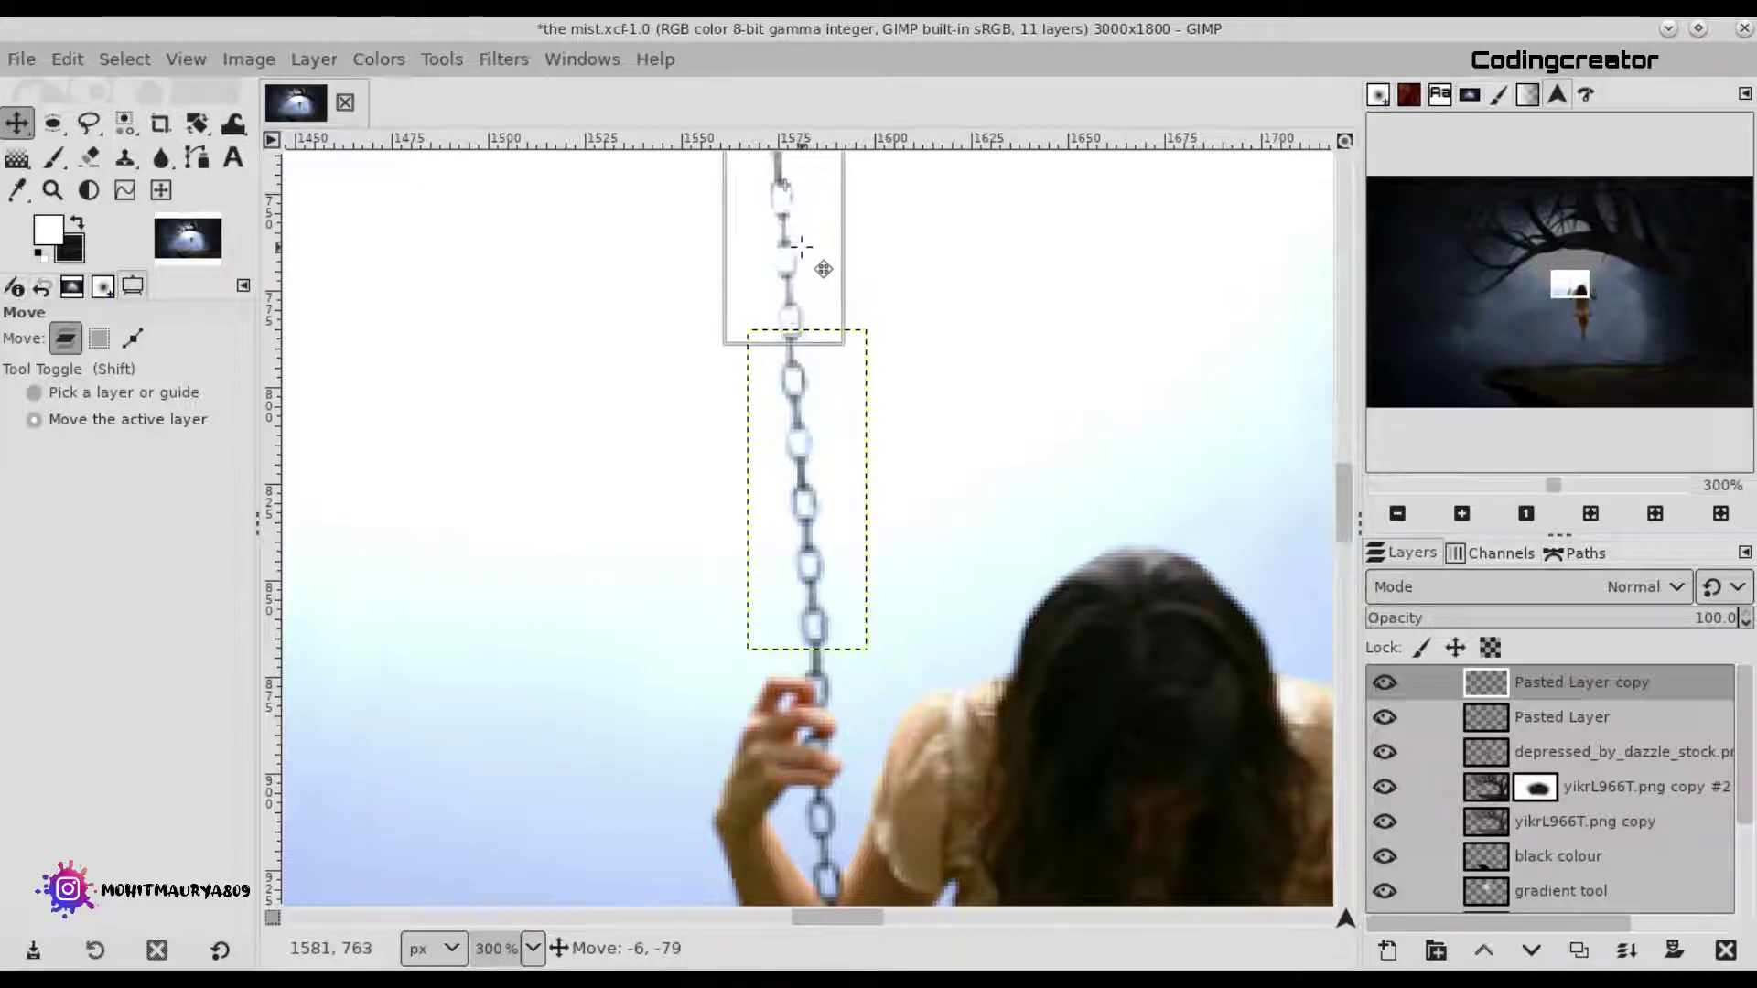
{"action": "left_click_drag", "start_coordinate": [1337, 501], "coordinate": [1342, 462]}
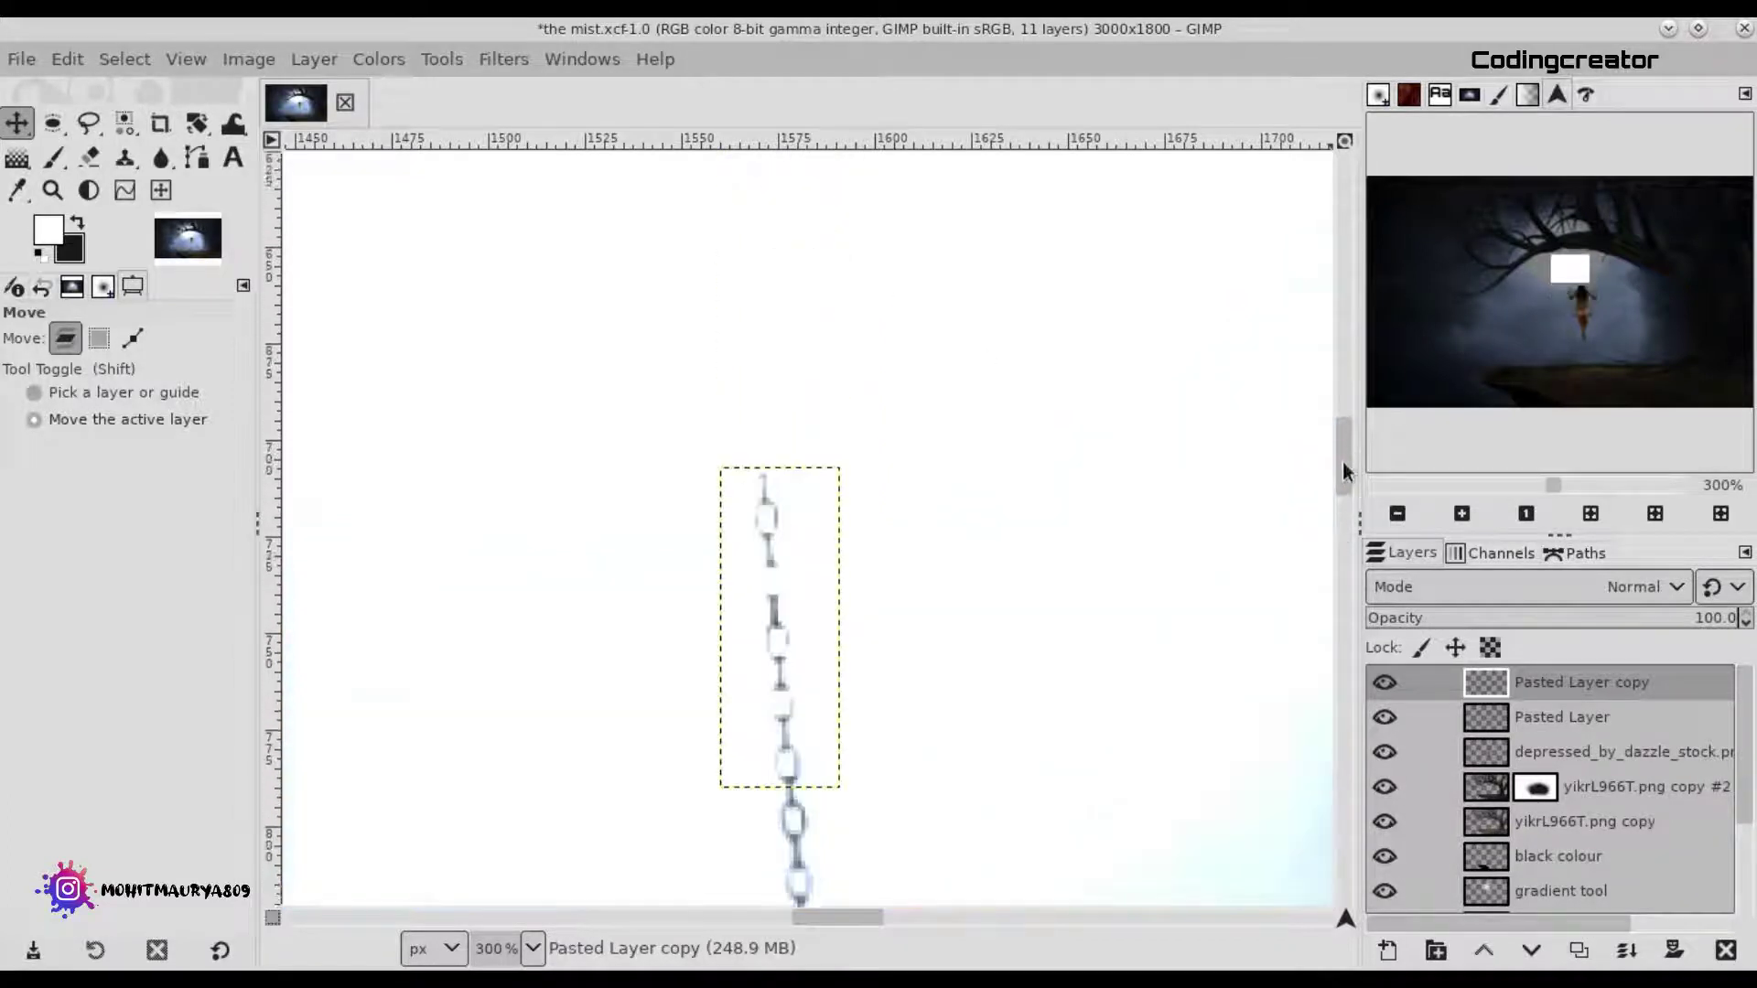
{"action": "left_click", "coordinate": [1579, 950]}
{"action": "left_click_drag", "start_coordinate": [802, 714], "coordinate": [780, 462]}
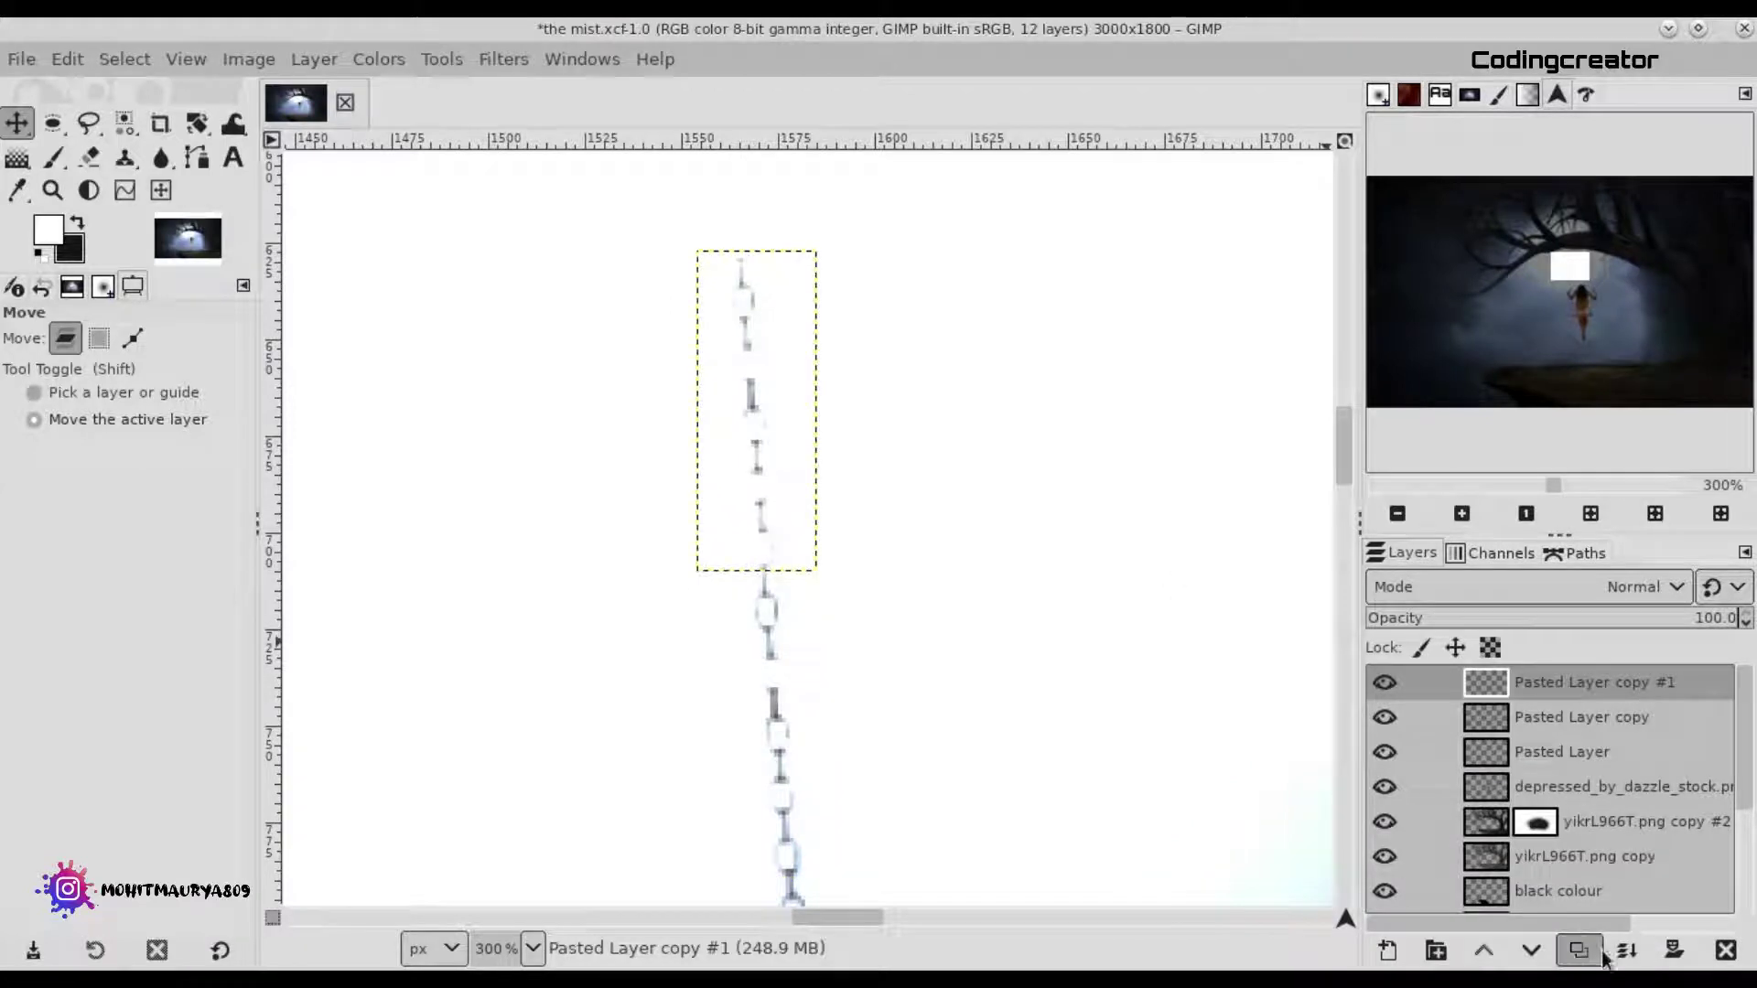
{"action": "scroll", "coordinate": [1555, 787], "scroll_direction": "down", "scroll_amount": 2}
{"action": "left_click", "coordinate": [1385, 864]}
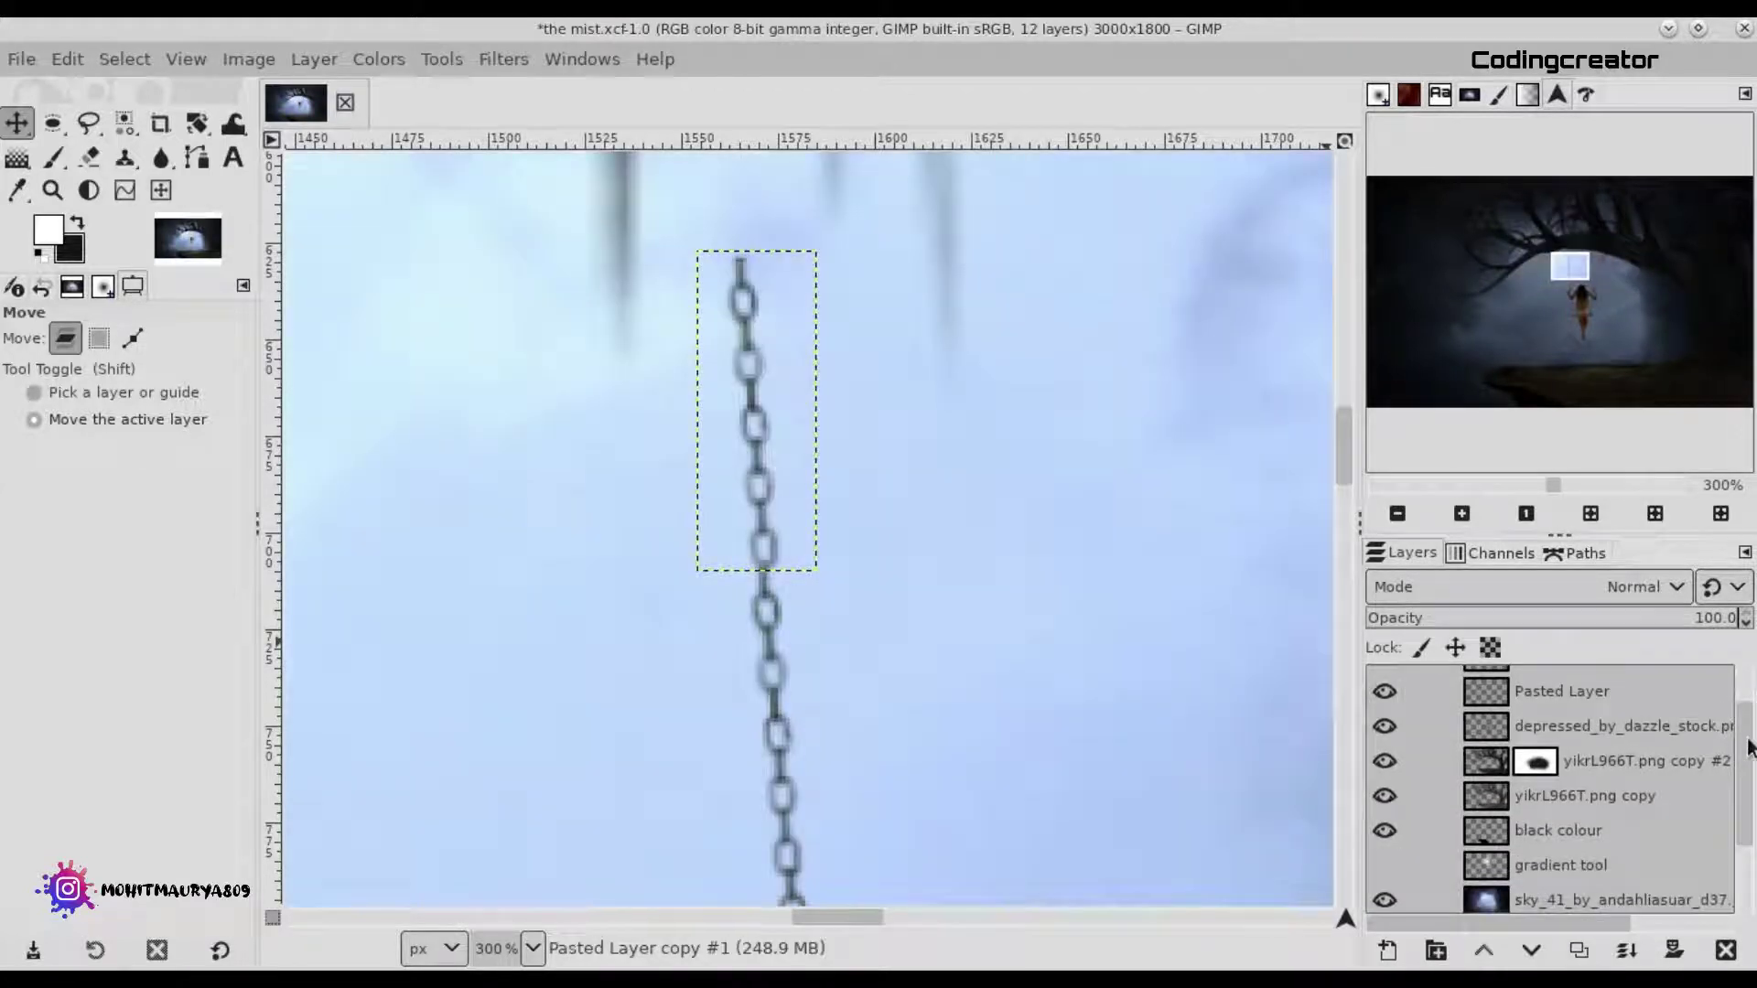
{"action": "scroll", "coordinate": [1747, 746], "scroll_direction": "up", "scroll_amount": 2}
{"action": "left_click", "coordinate": [1578, 950]}
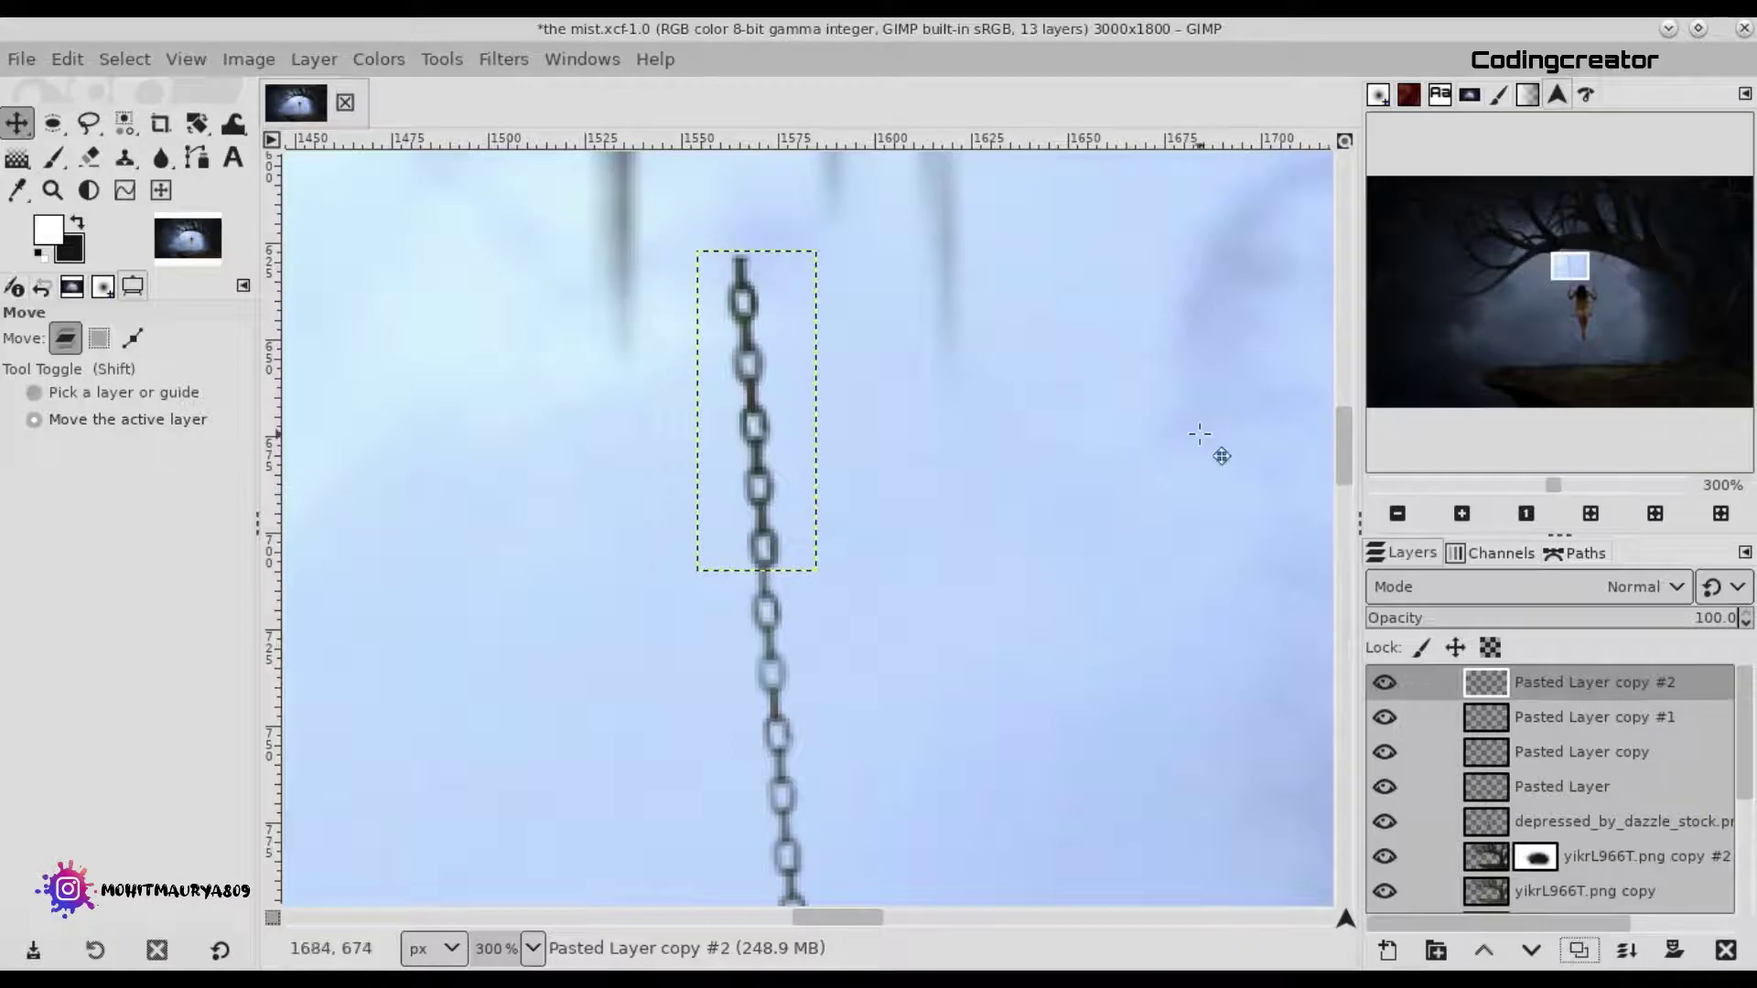
{"action": "scroll", "coordinate": [1318, 434], "scroll_direction": "up", "scroll_amount": 3}
{"action": "scroll", "coordinate": [1318, 434], "scroll_direction": "up", "scroll_amount": 2}
{"action": "left_click_drag", "start_coordinate": [743, 578], "coordinate": [724, 364]}
{"action": "scroll", "coordinate": [895, 686], "scroll_direction": "down", "scroll_amount": 3, "text": "ctrl"}
{"action": "scroll", "coordinate": [896, 686], "scroll_direction": "down", "scroll_amount": 4, "text": "ctrl"}
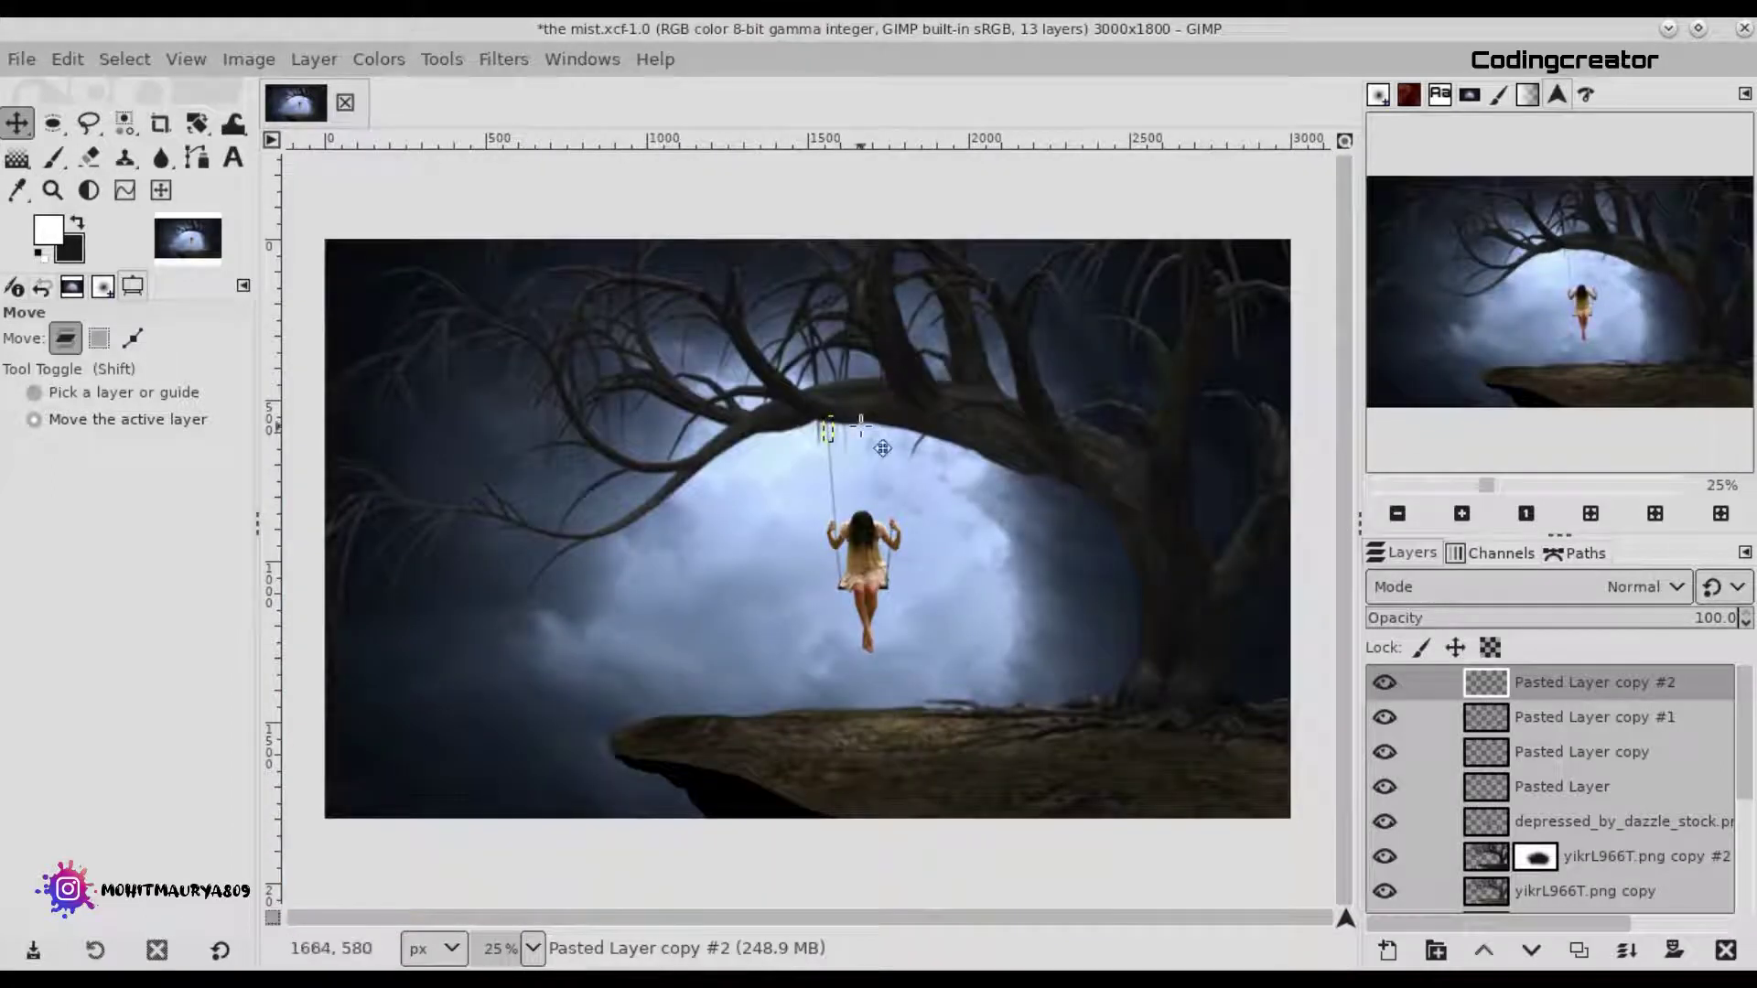
Place a chain piece copy onto the right swing chain, keeping it untilted.
{"action": "left_click", "coordinate": [1579, 950]}
{"action": "mouse_move", "coordinate": [858, 456]}
{"action": "left_mouse_down"}
{"action": "mouse_move", "coordinate": [934, 533]}
{"action": "mouse_move", "coordinate": [858, 519]}
{"action": "left_mouse_up"}
{"action": "key", "text": "2"}
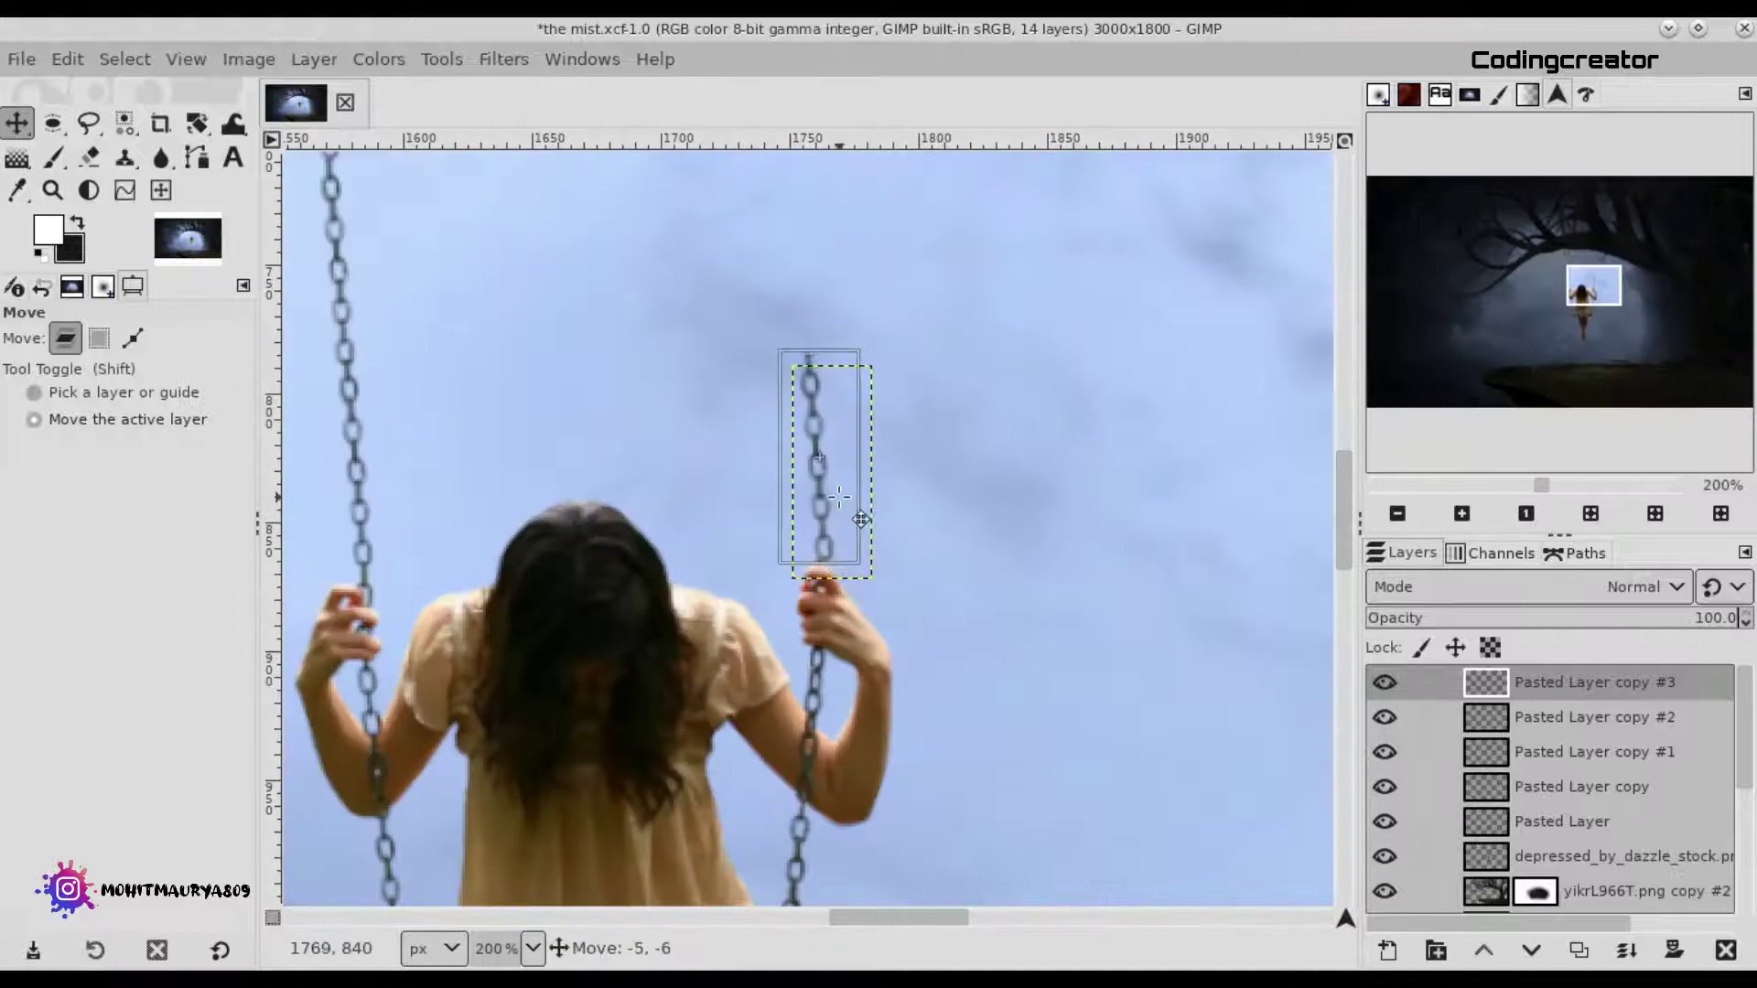
{"action": "key", "text": "shift+r"}
{"action": "mouse_move", "coordinate": [835, 431]}
{"action": "left_mouse_down"}
{"action": "mouse_move", "coordinate": [824, 415]}
{"action": "mouse_move", "coordinate": [837, 460]}
{"action": "mouse_move", "coordinate": [819, 246]}
{"action": "left_mouse_up"}
{"action": "key", "text": "Escape"}
{"action": "key", "text": "m"}
Duplicate the right chain piece and stack the copies up to the branch.
{"action": "key", "text": "shift+ctrl+d"}
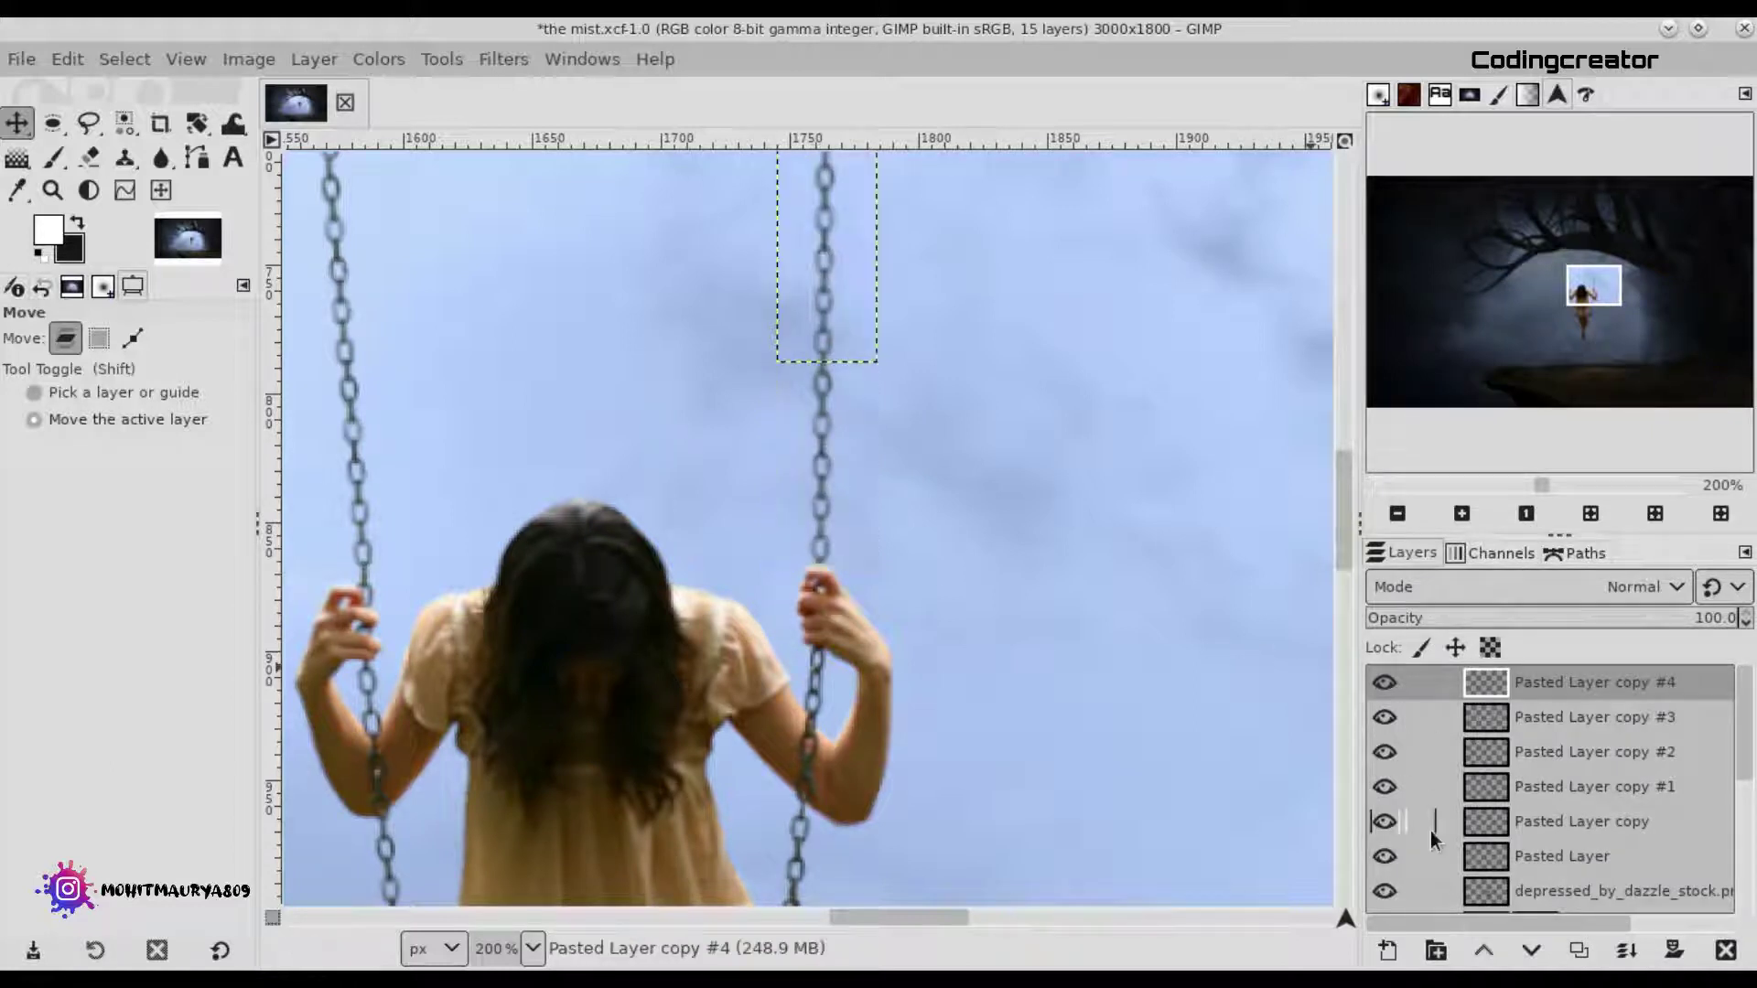
{"action": "left_click", "coordinate": [1578, 950]}
{"action": "left_click_drag", "start_coordinate": [1347, 560], "coordinate": [1338, 489]}
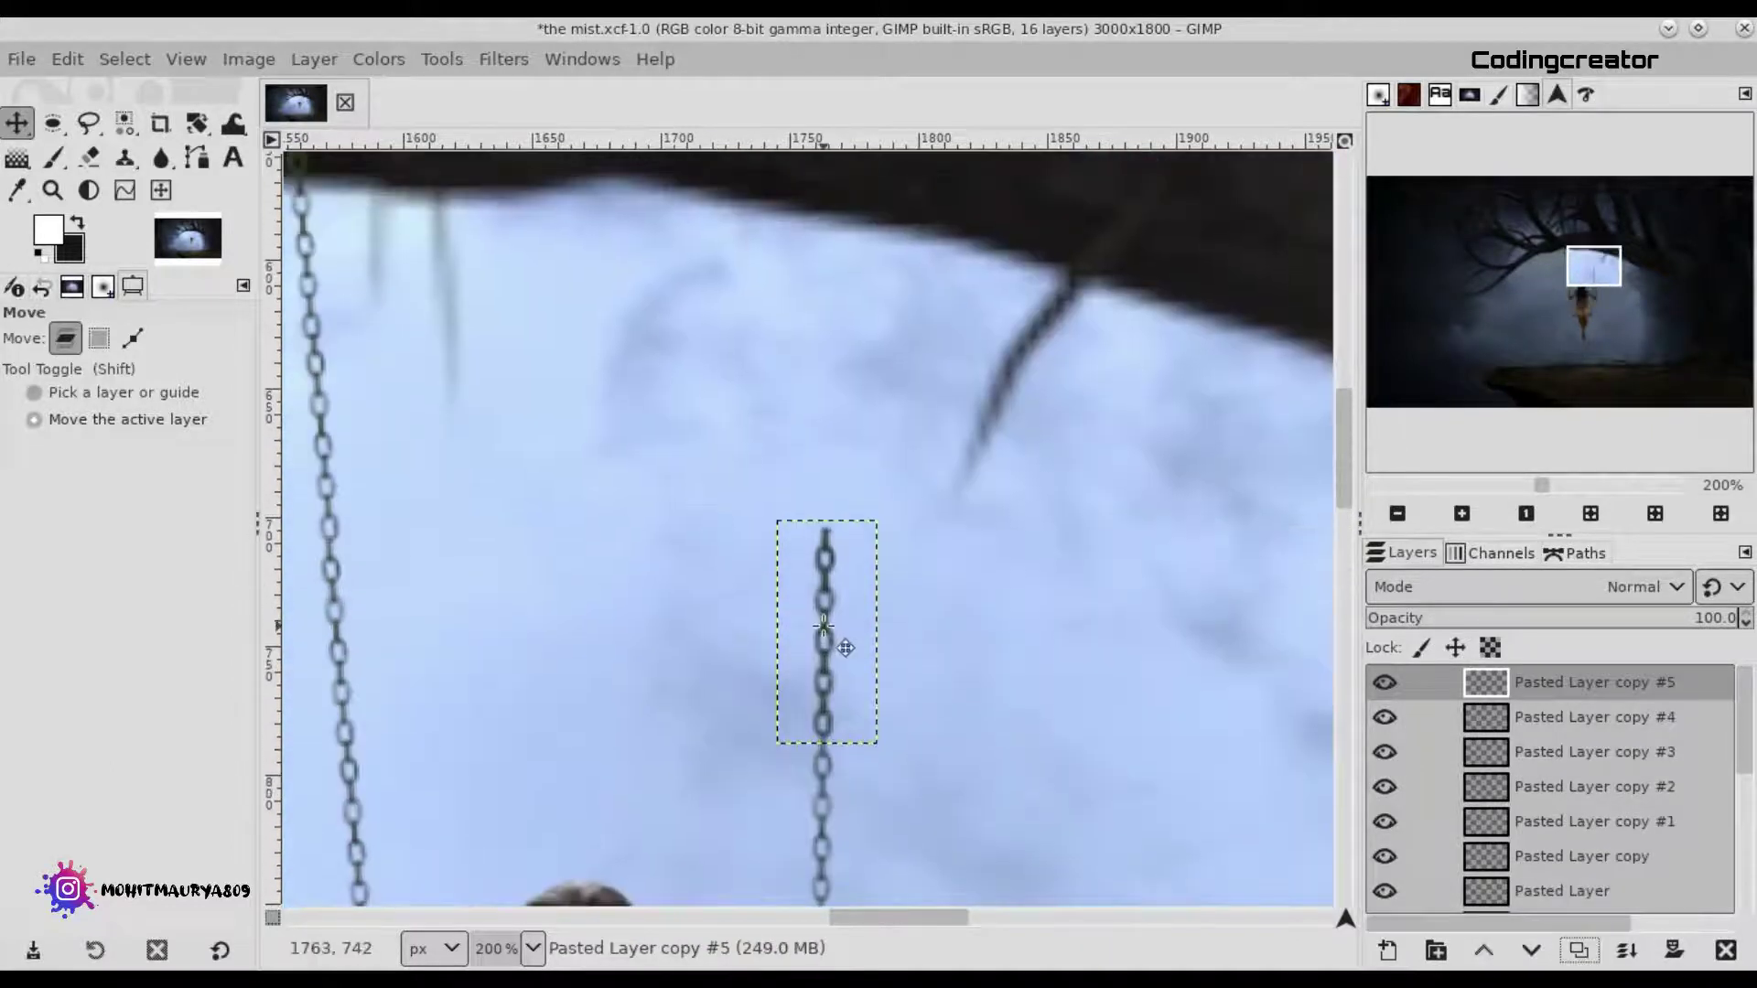
{"action": "left_click_drag", "start_coordinate": [824, 625], "coordinate": [826, 424]}
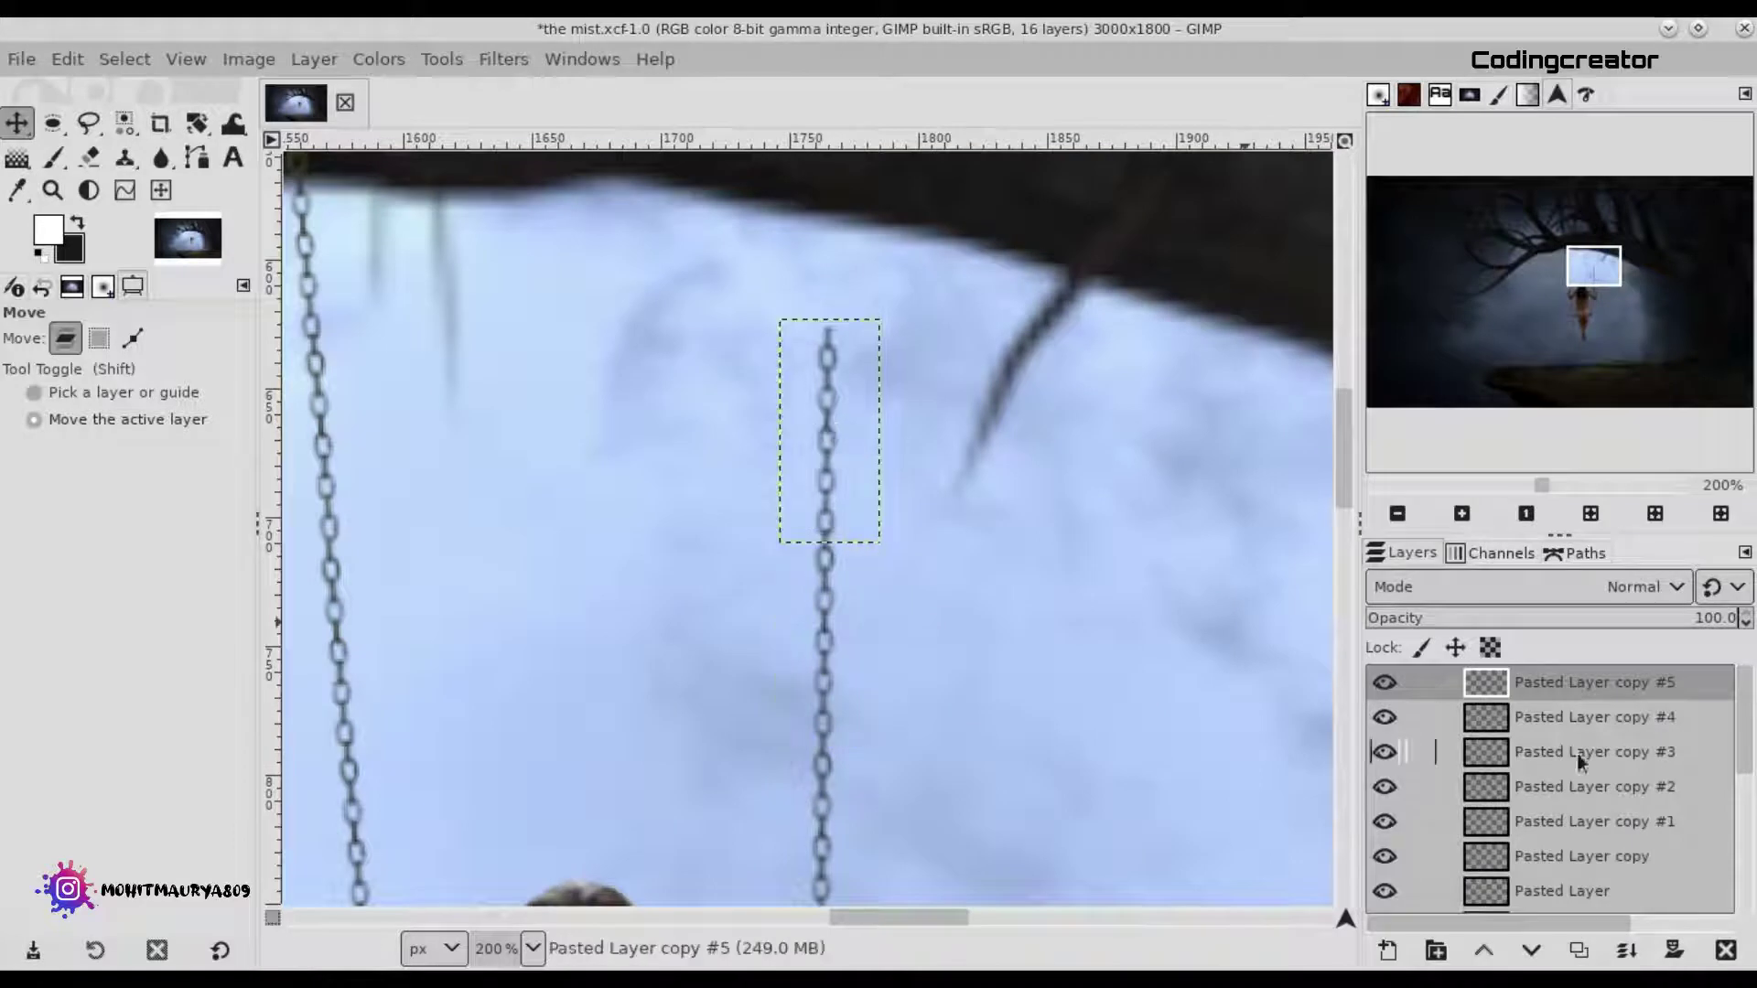
{"action": "left_click", "coordinate": [1581, 949]}
{"action": "left_click_drag", "start_coordinate": [849, 424], "coordinate": [851, 282]}
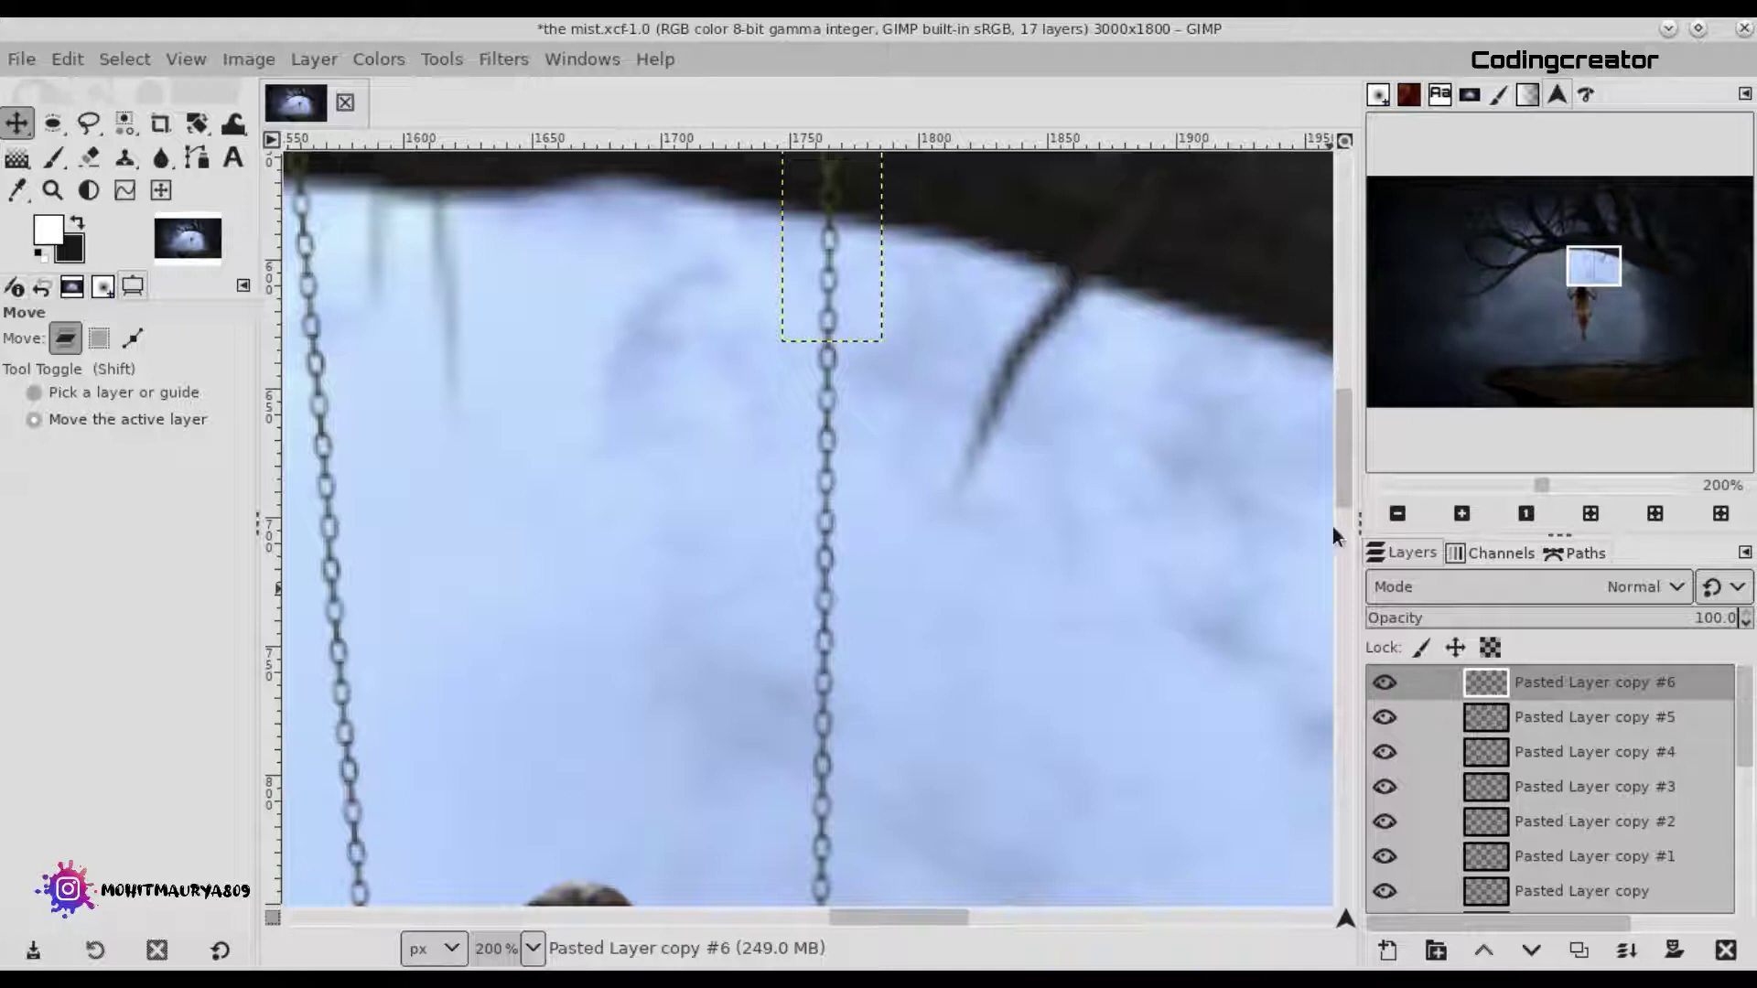
{"action": "left_click_drag", "start_coordinate": [1342, 467], "coordinate": [1342, 424]}
{"action": "left_click_drag", "start_coordinate": [913, 918], "coordinate": [865, 918]}
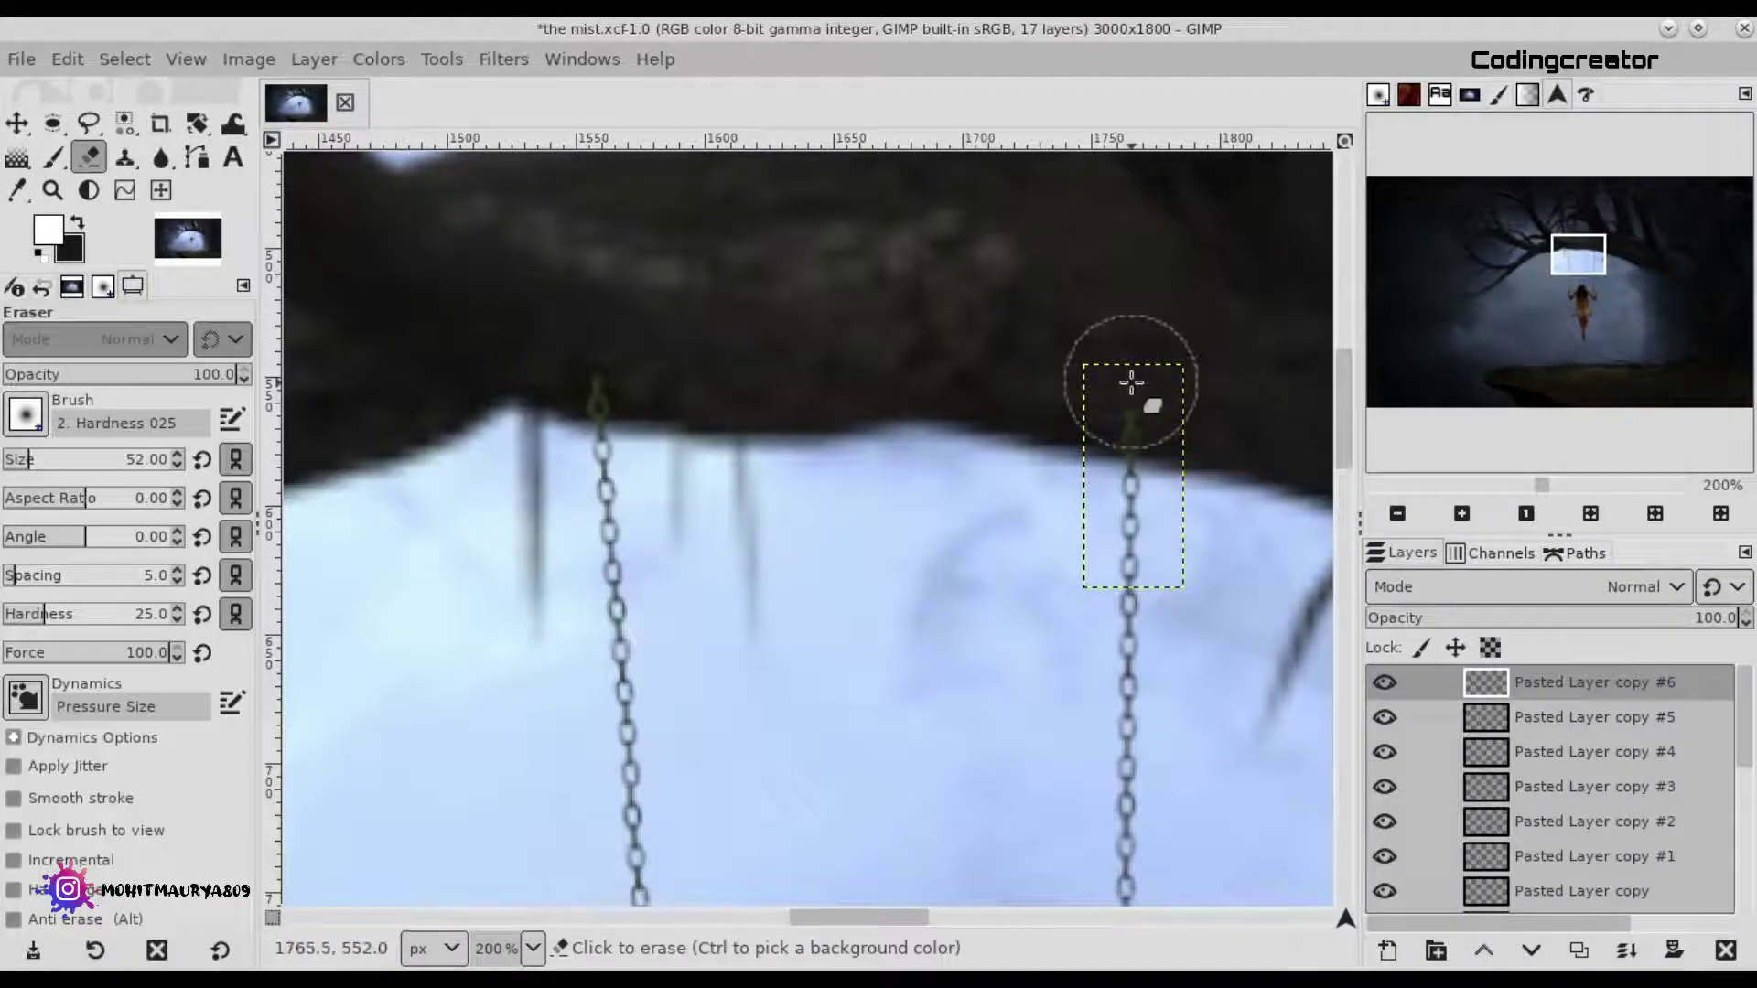
Step through the stacked chain copy layers, from the left chain's top piece downward.
{"action": "scroll", "coordinate": [1492, 786], "scroll_direction": "down", "scroll_amount": 1}
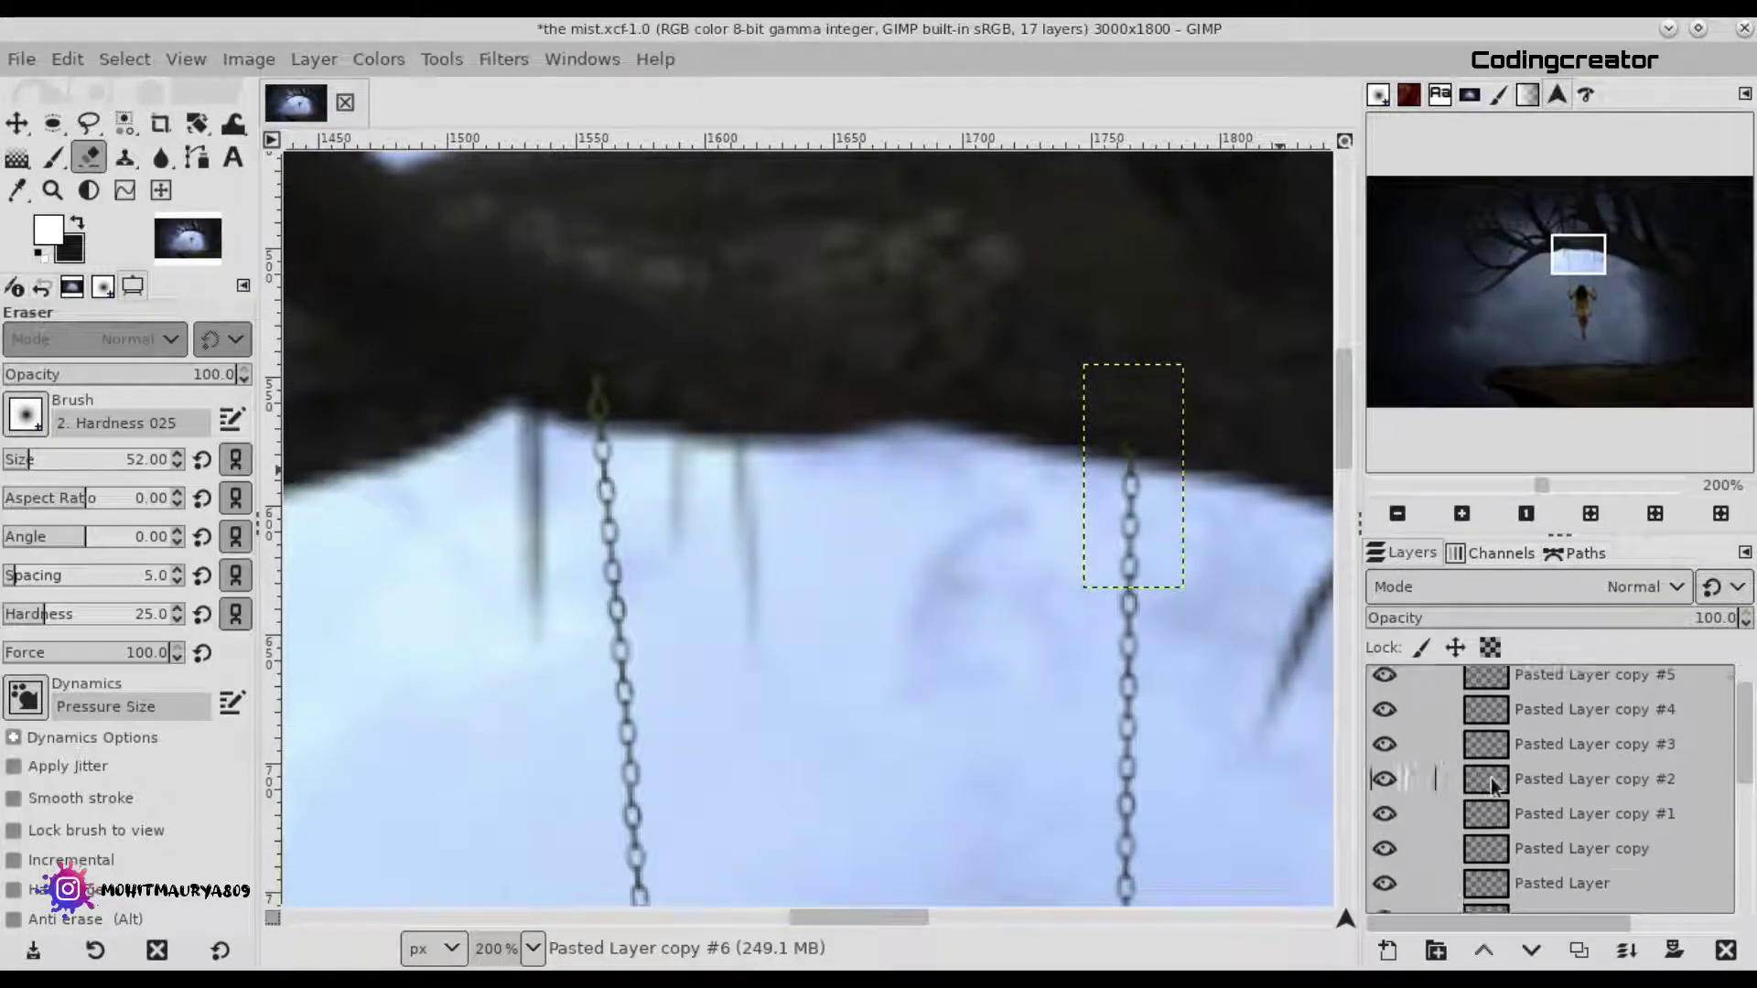
{"action": "left_click", "coordinate": [1491, 785]}
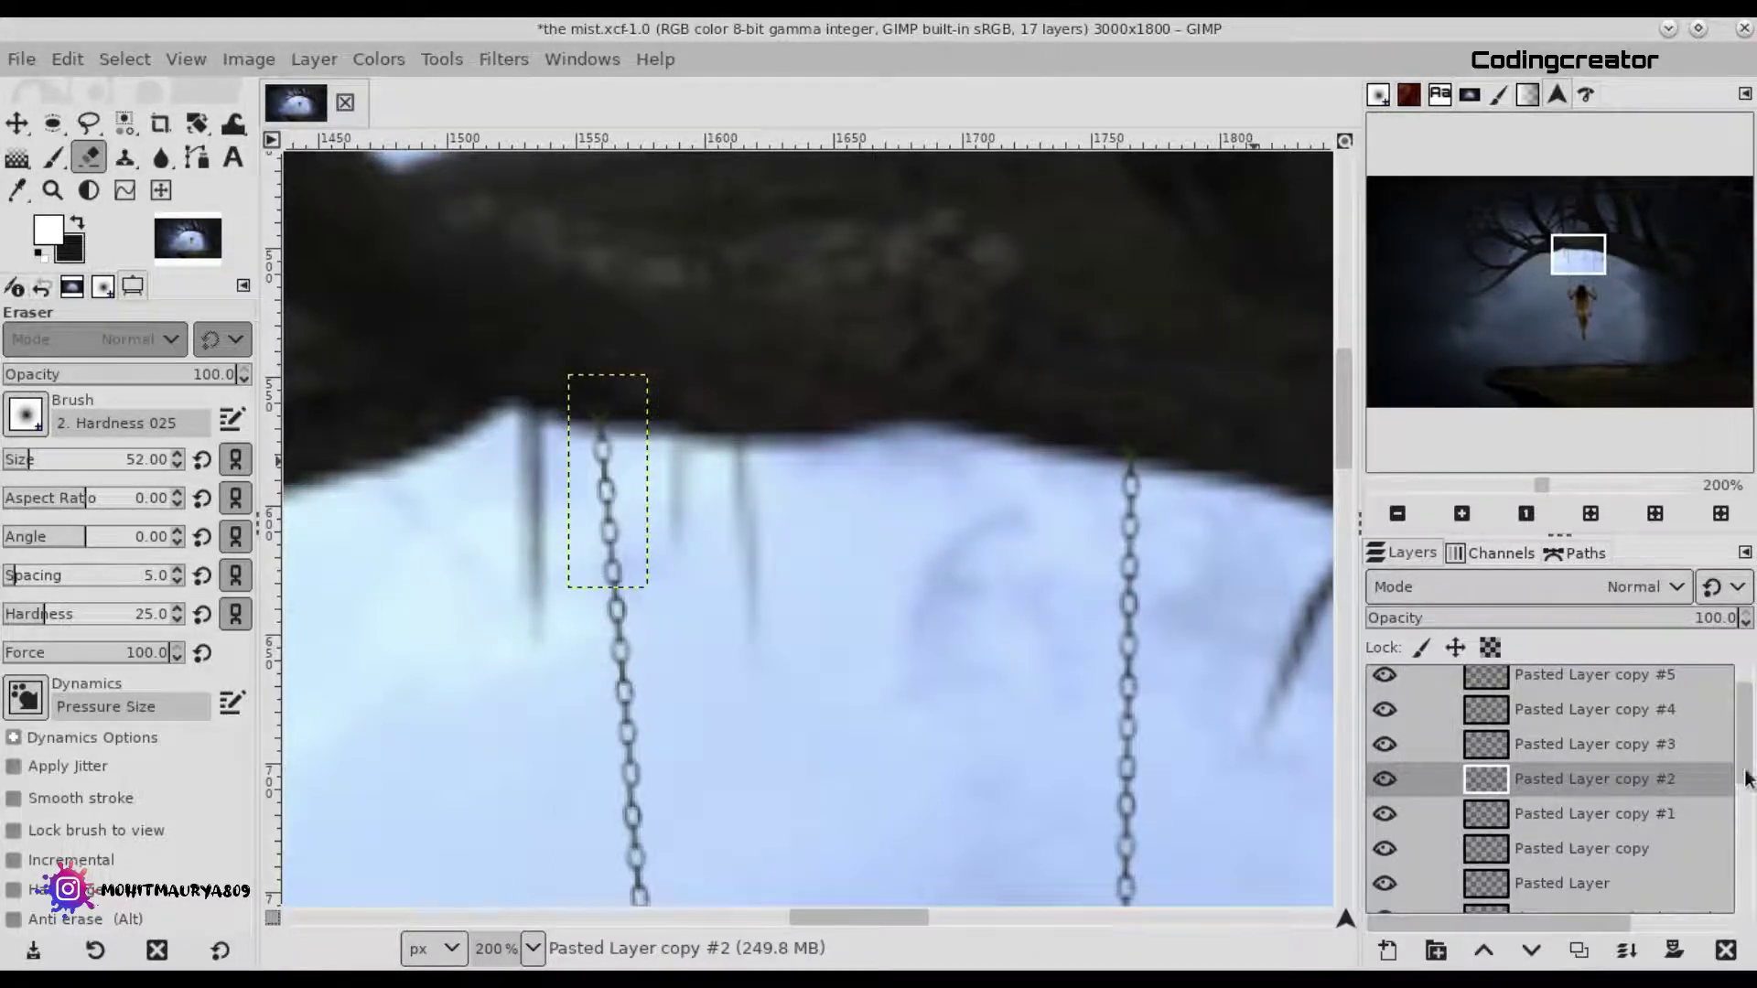
{"action": "scroll", "coordinate": [1673, 684], "scroll_direction": "up", "scroll_amount": 1}
{"action": "left_click", "coordinate": [1646, 685]}
{"action": "key", "text": "minus"}
{"action": "key", "text": "minus"}
{"action": "key", "text": "minus"}
{"action": "key", "text": "minus"}
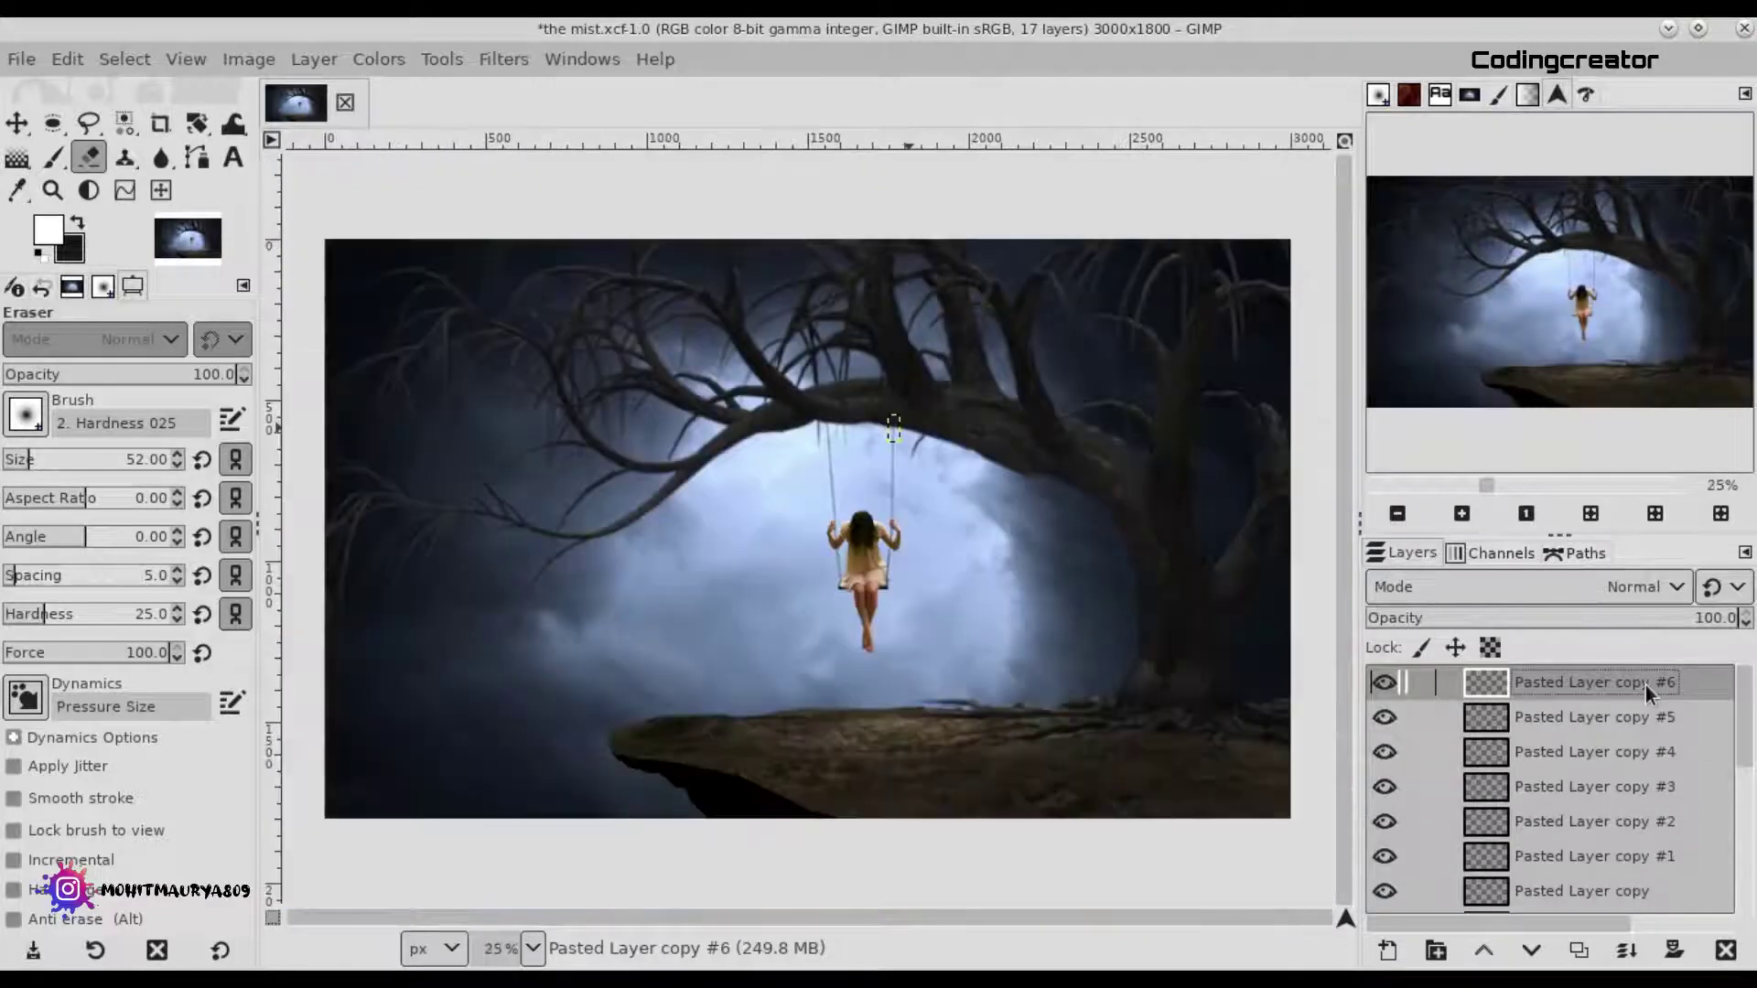
{"action": "left_click", "coordinate": [1629, 722]}
{"action": "left_click", "coordinate": [1615, 821]}
{"action": "left_click", "coordinate": [1614, 865]}
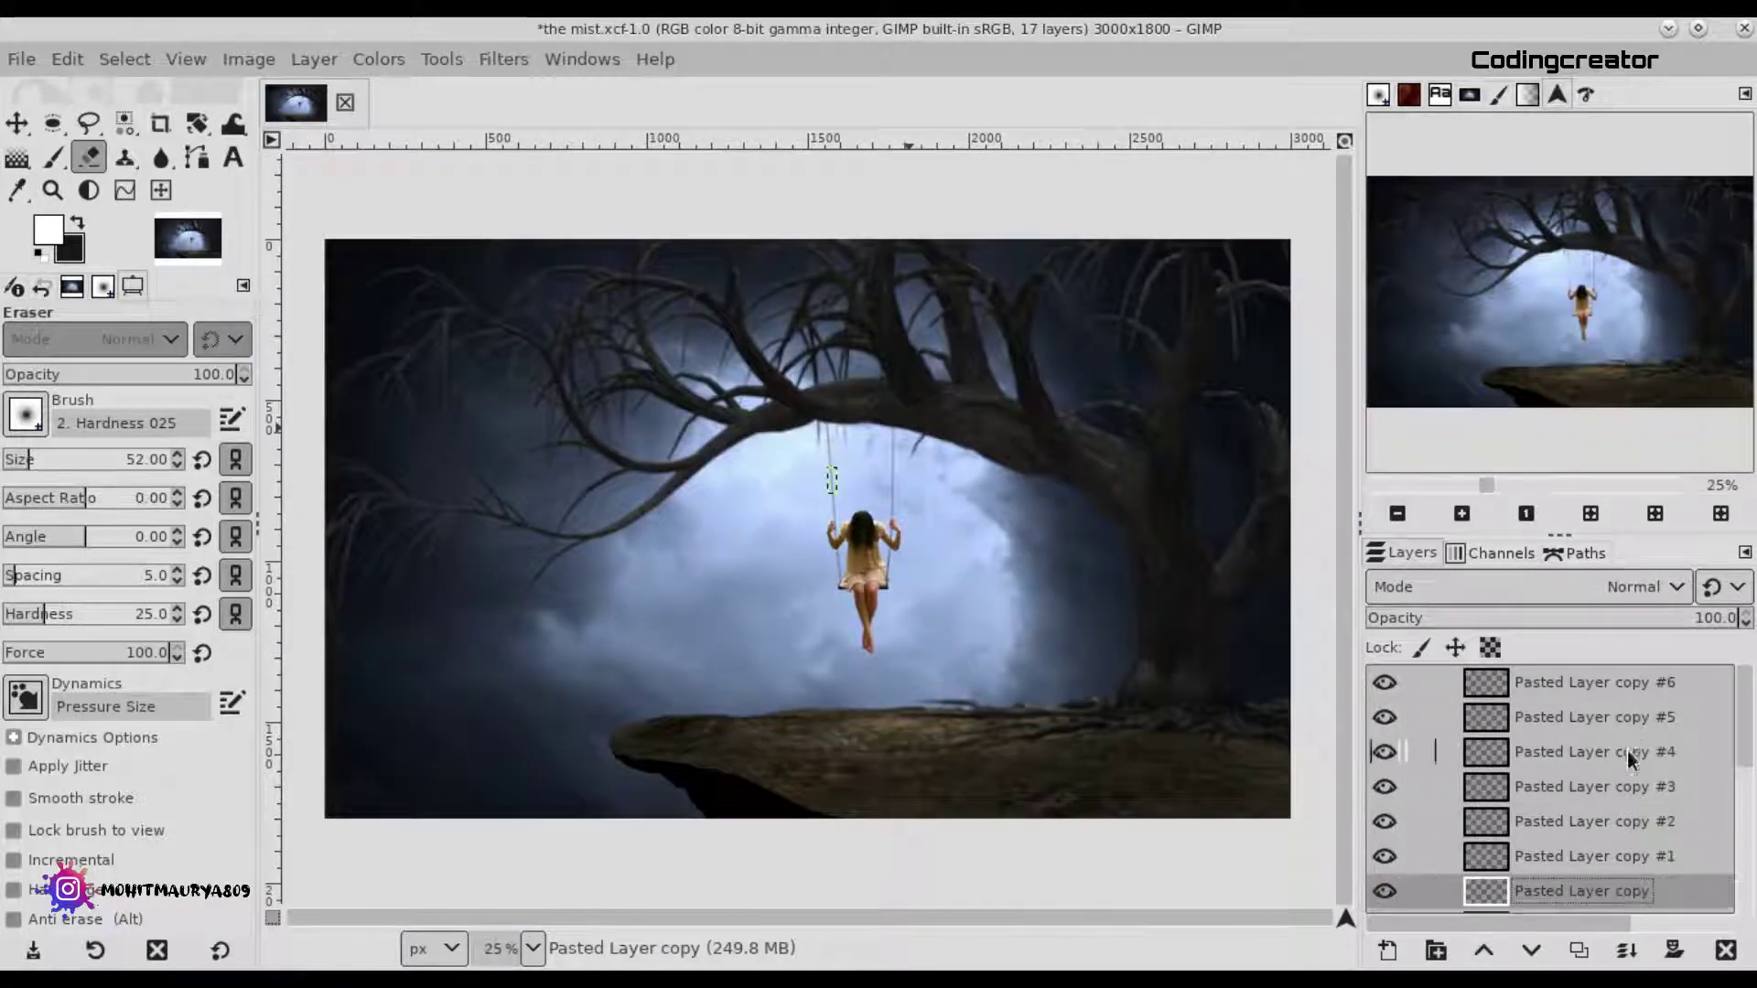
Merge the stacked chain copies down into a single Pasted Layer.
{"action": "left_click", "coordinate": [1645, 682]}
{"action": "left_click", "coordinate": [1625, 952]}
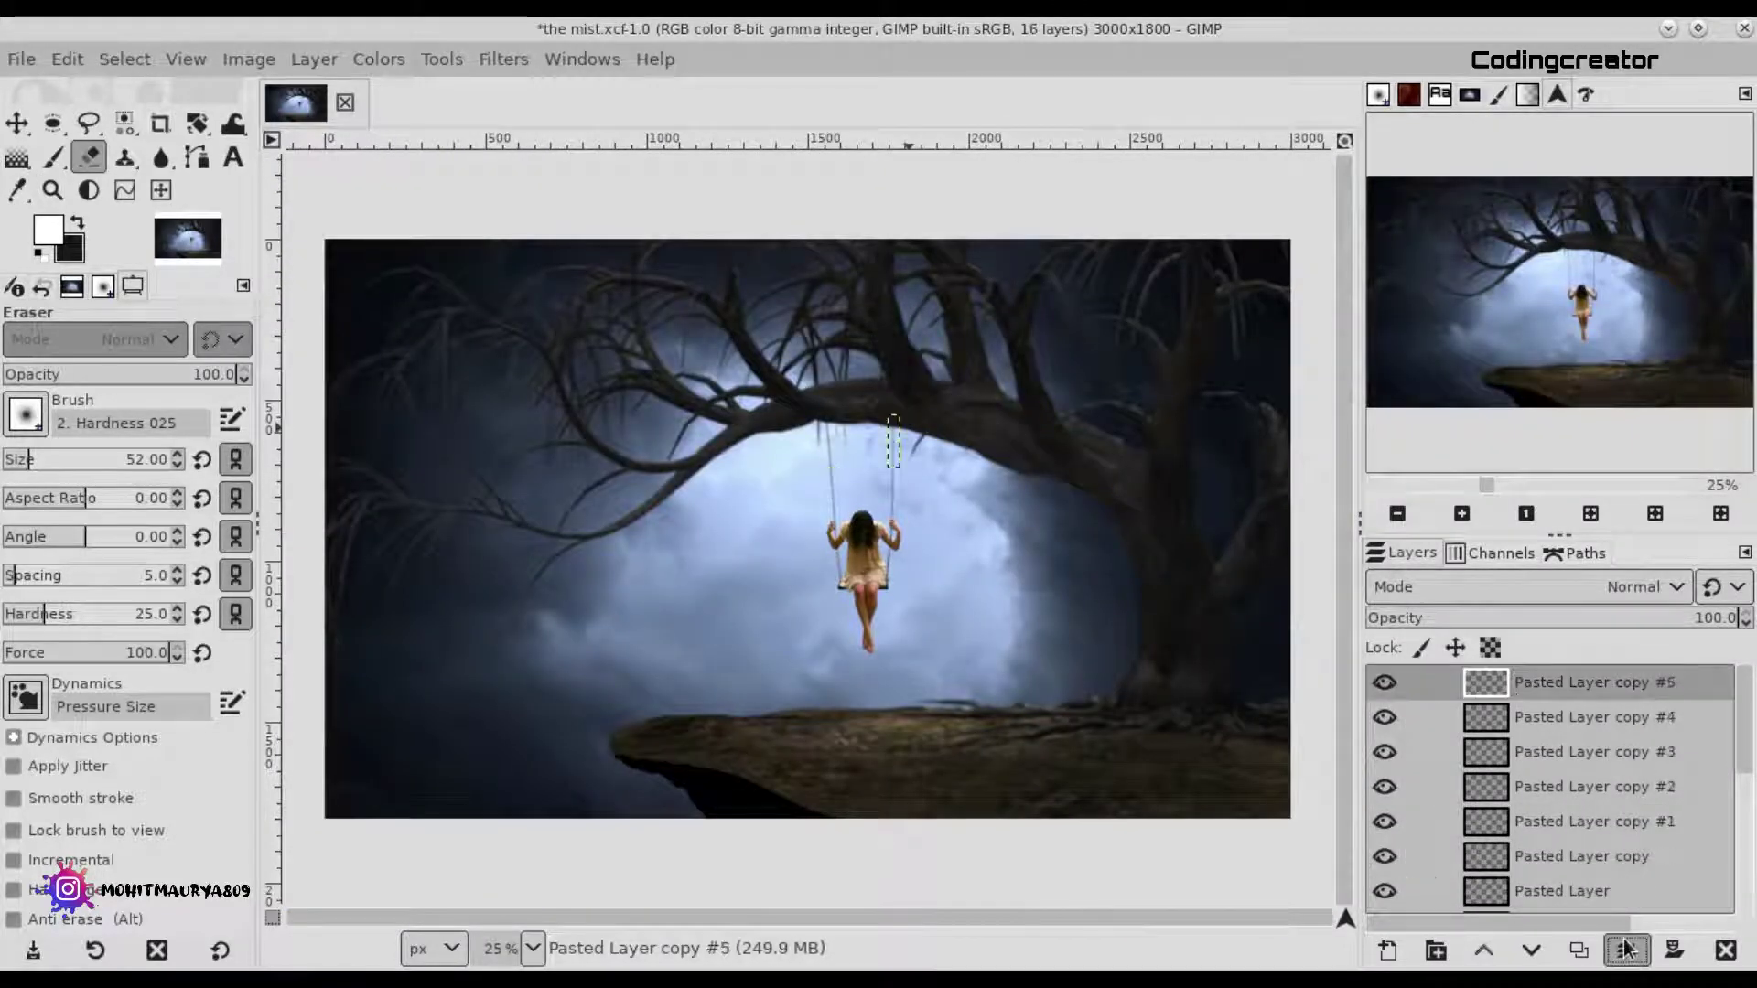
{"action": "left_click", "coordinate": [1625, 952]}
{"action": "left_click", "coordinate": [1625, 952]}
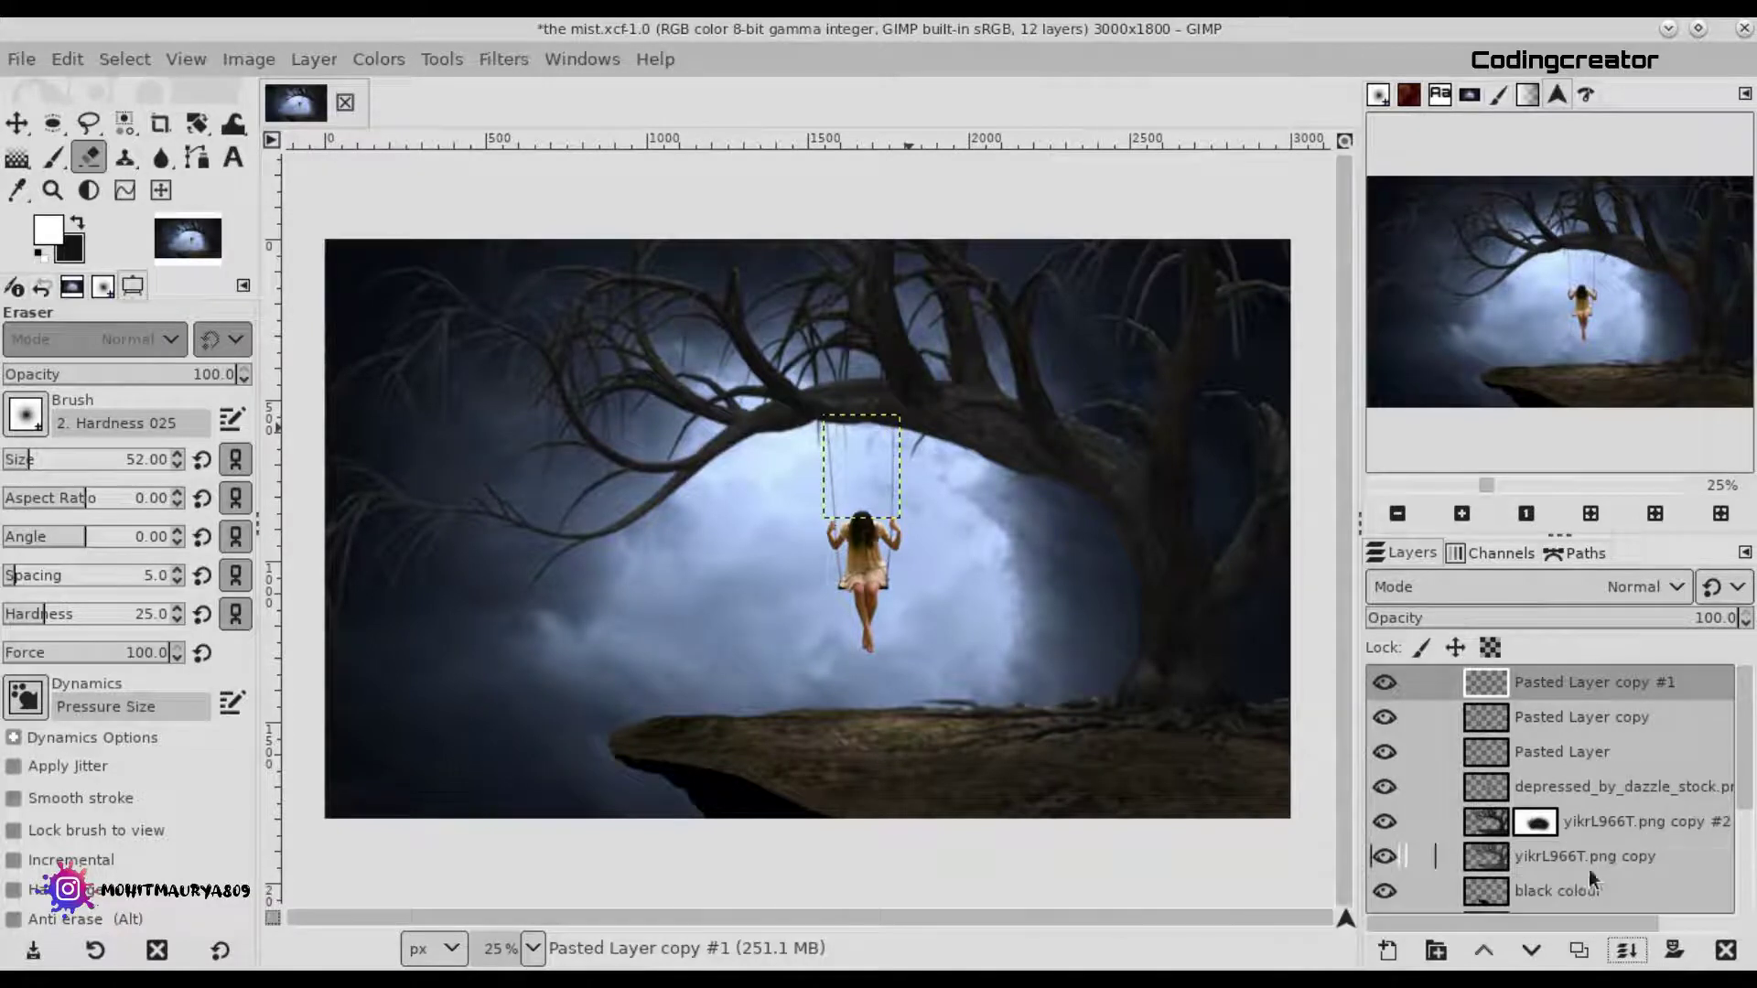
{"action": "left_click", "coordinate": [1626, 951]}
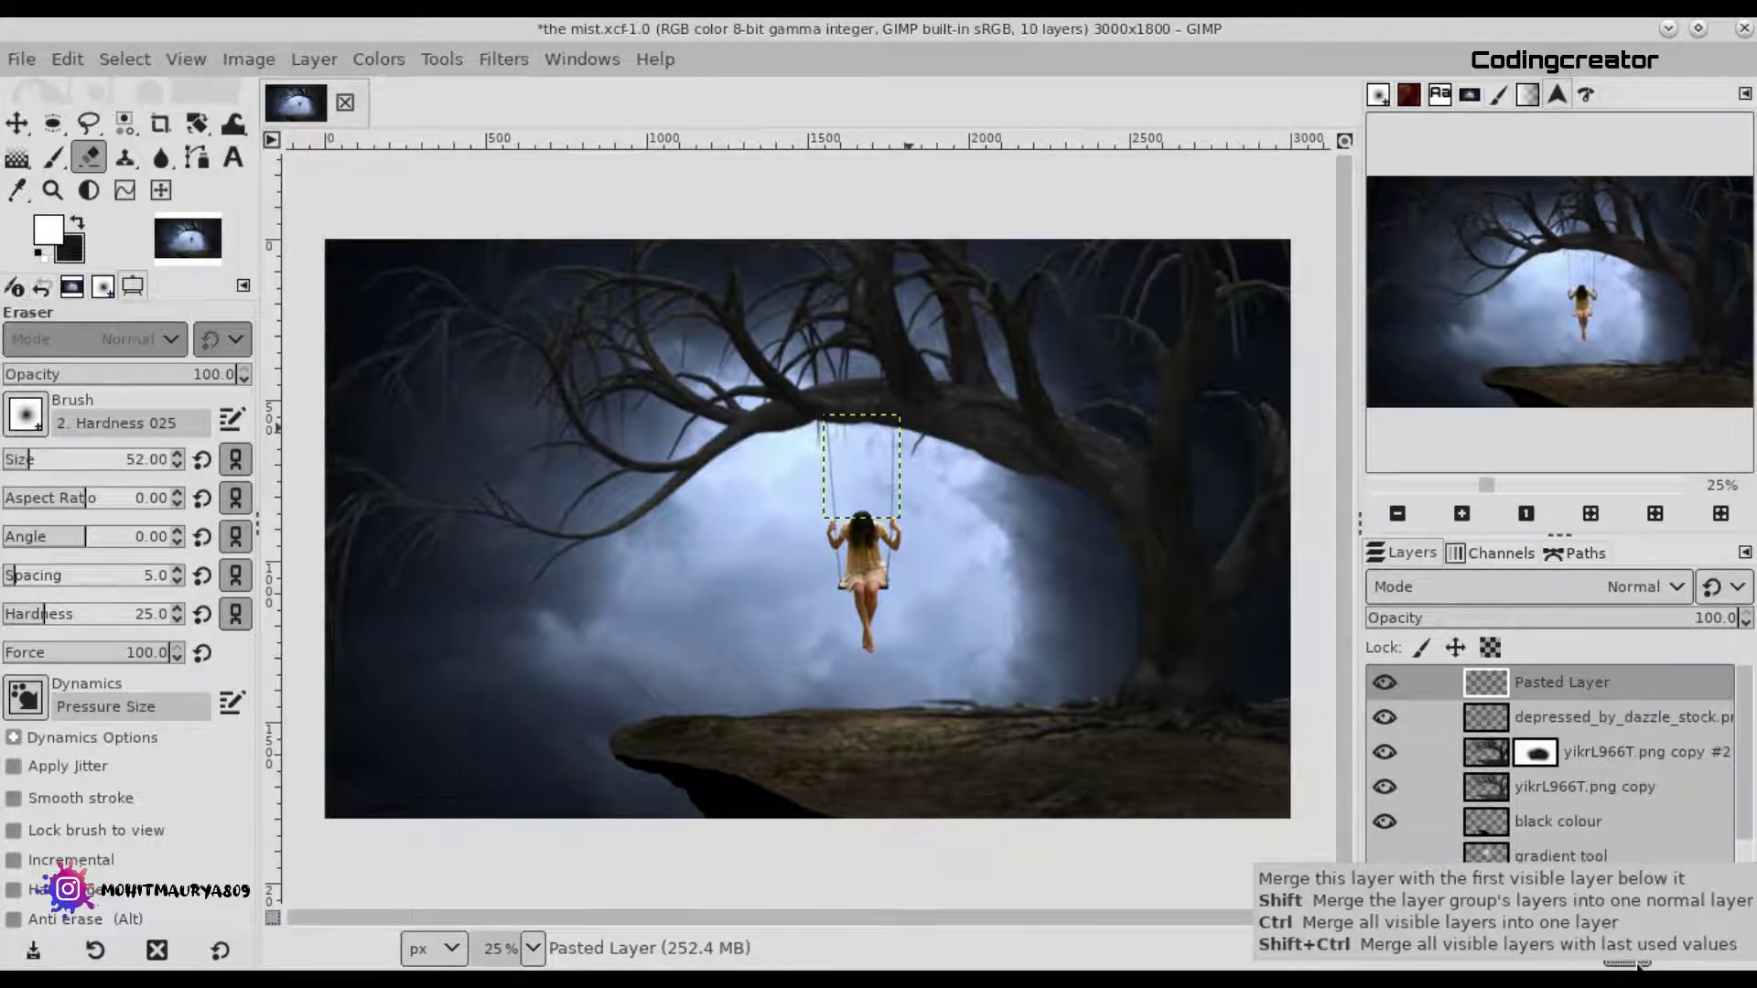
Merge the chain into the girl-on-swing layer, nudge it into place, and show the gradient tool layer.
{"action": "left_click", "coordinate": [1625, 951]}
{"action": "key", "text": "m"}
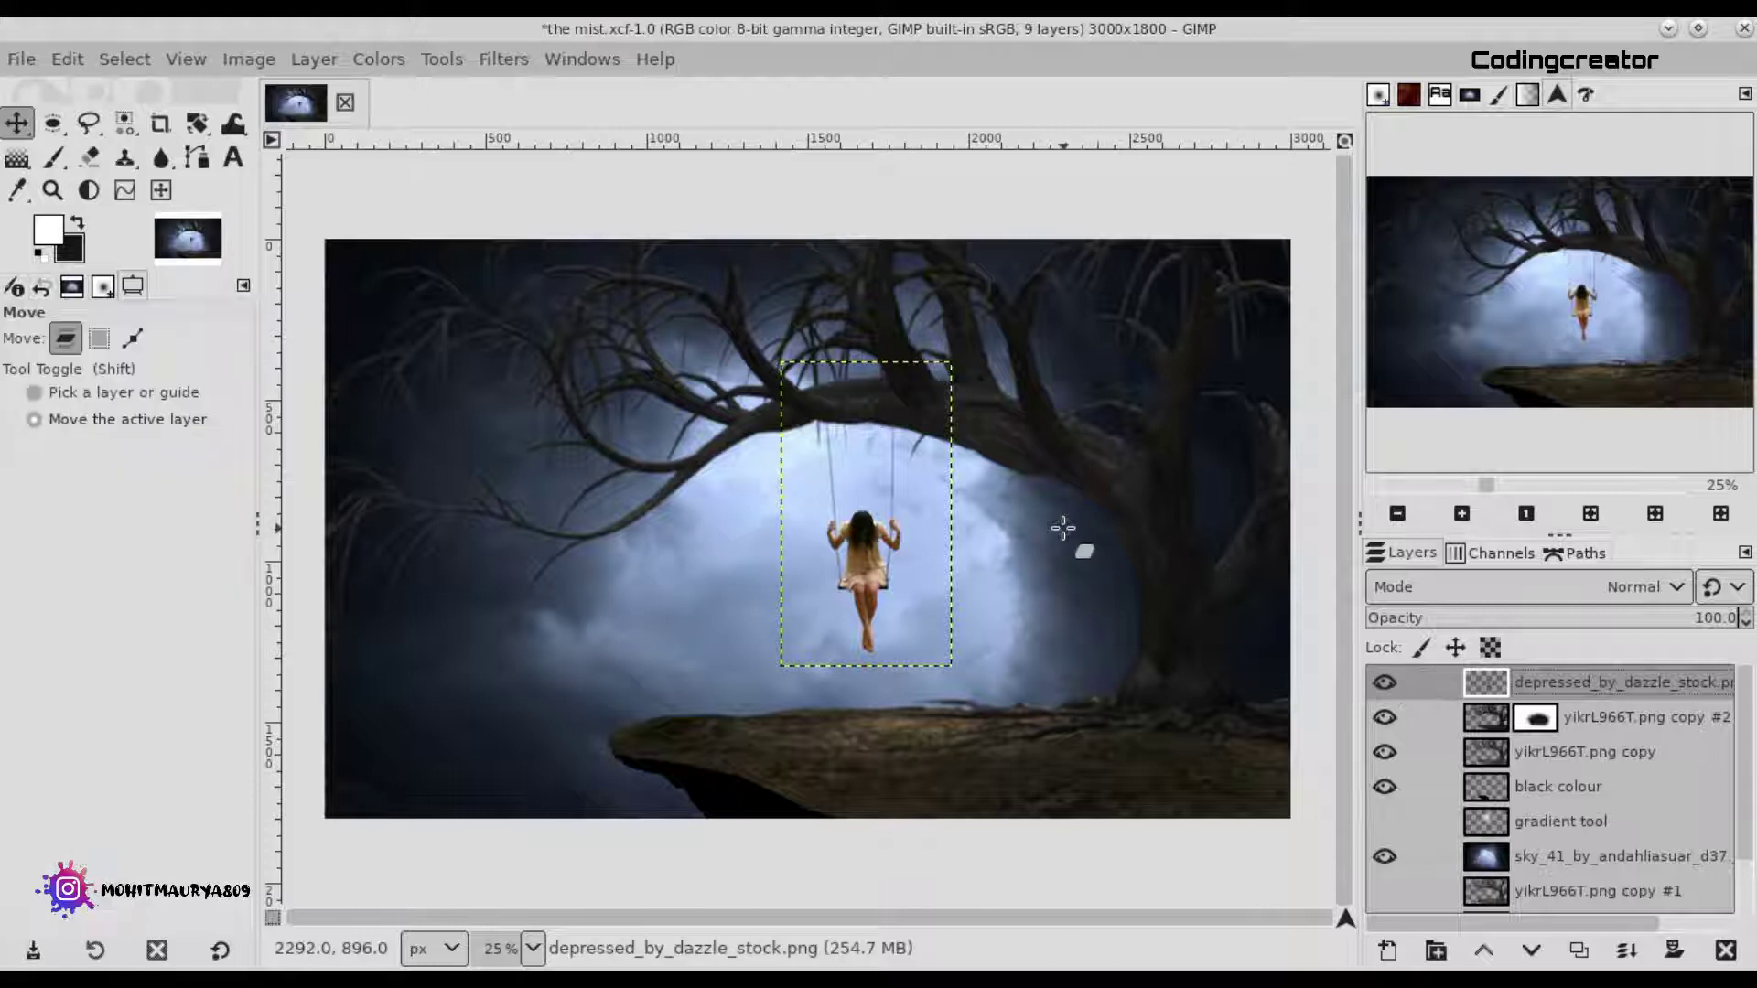
{"action": "left_click_drag", "start_coordinate": [884, 574], "coordinate": [891, 574]}
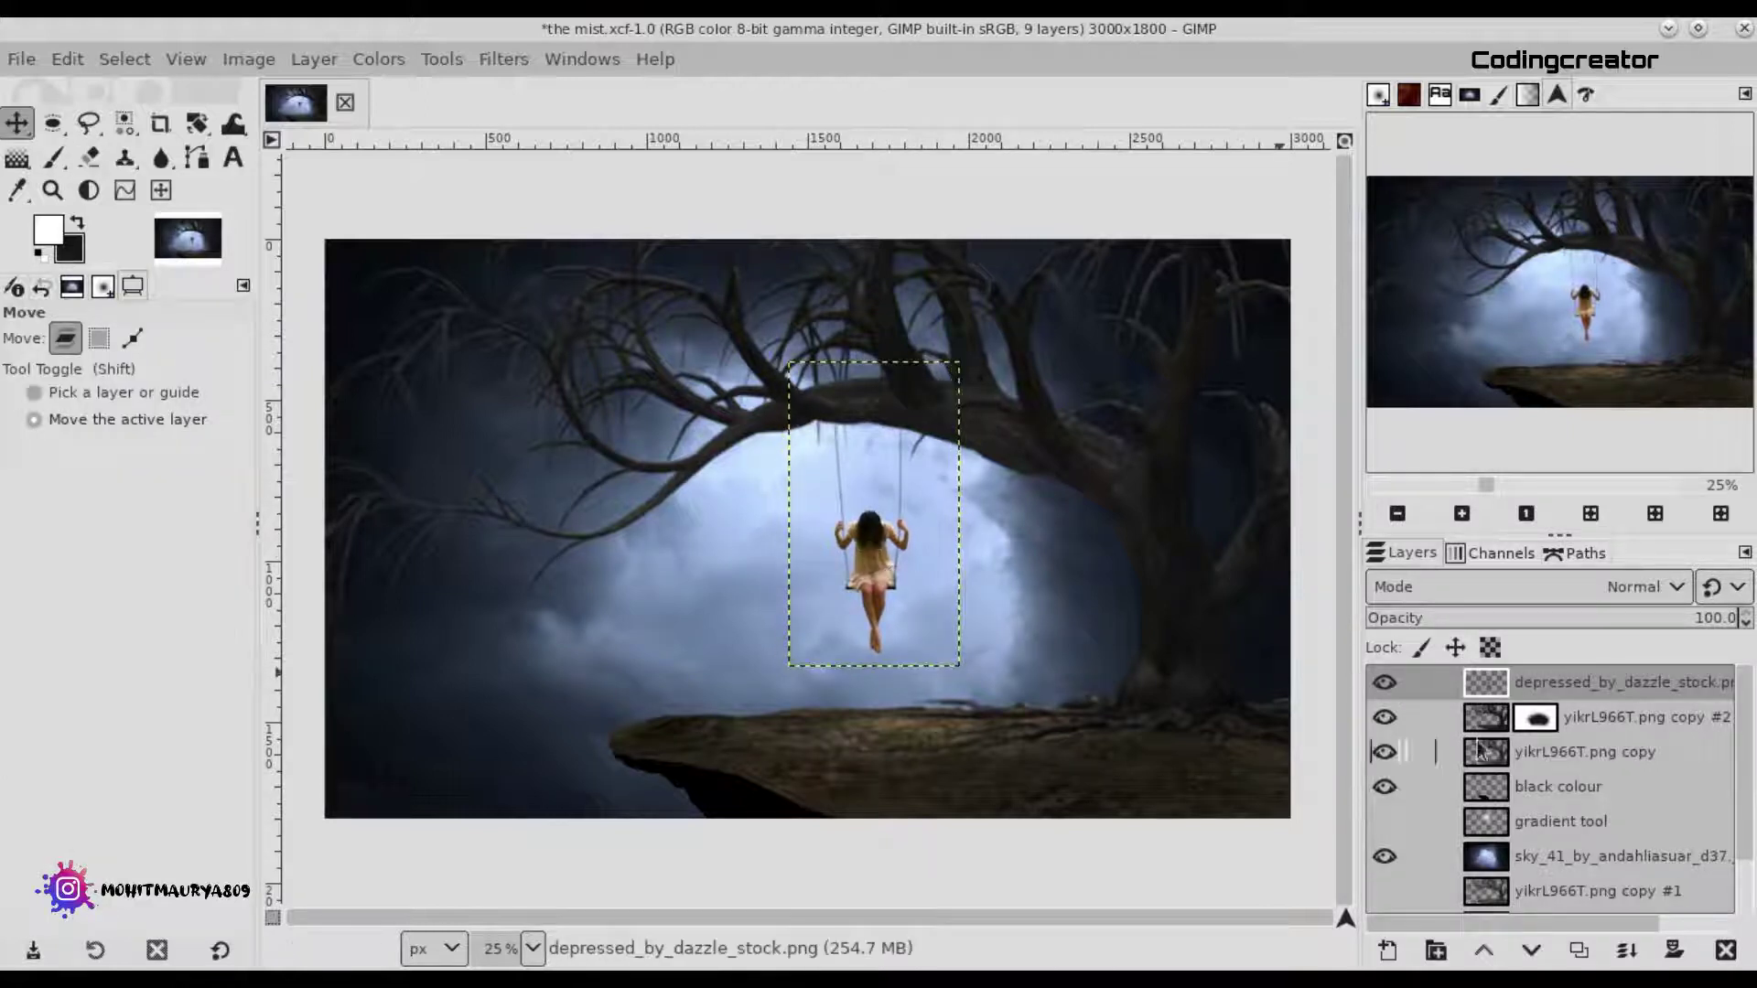
{"action": "left_click", "coordinate": [1422, 807]}
{"action": "key", "text": "shift+Left"}
Rename the girl layer 'model' and move it below yikrL966T.png copy.
{"action": "double_click", "coordinate": [1567, 685]}
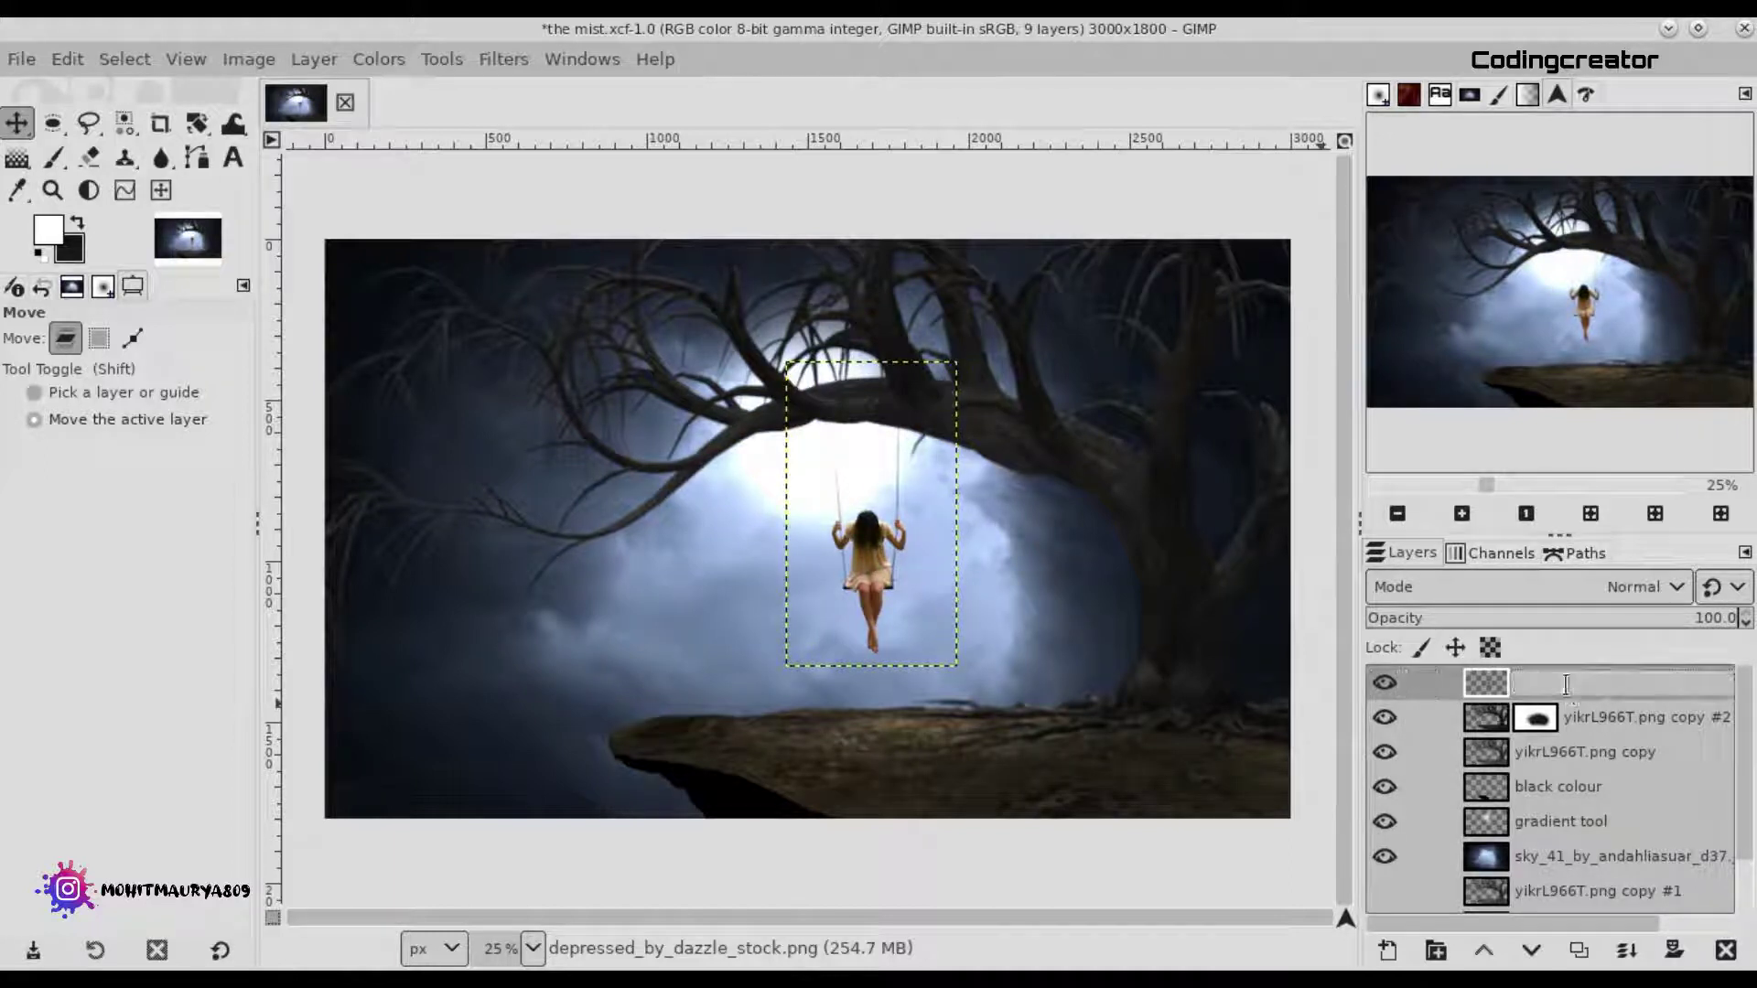
{"action": "type", "text": "model"}
{"action": "key", "text": "Return"}
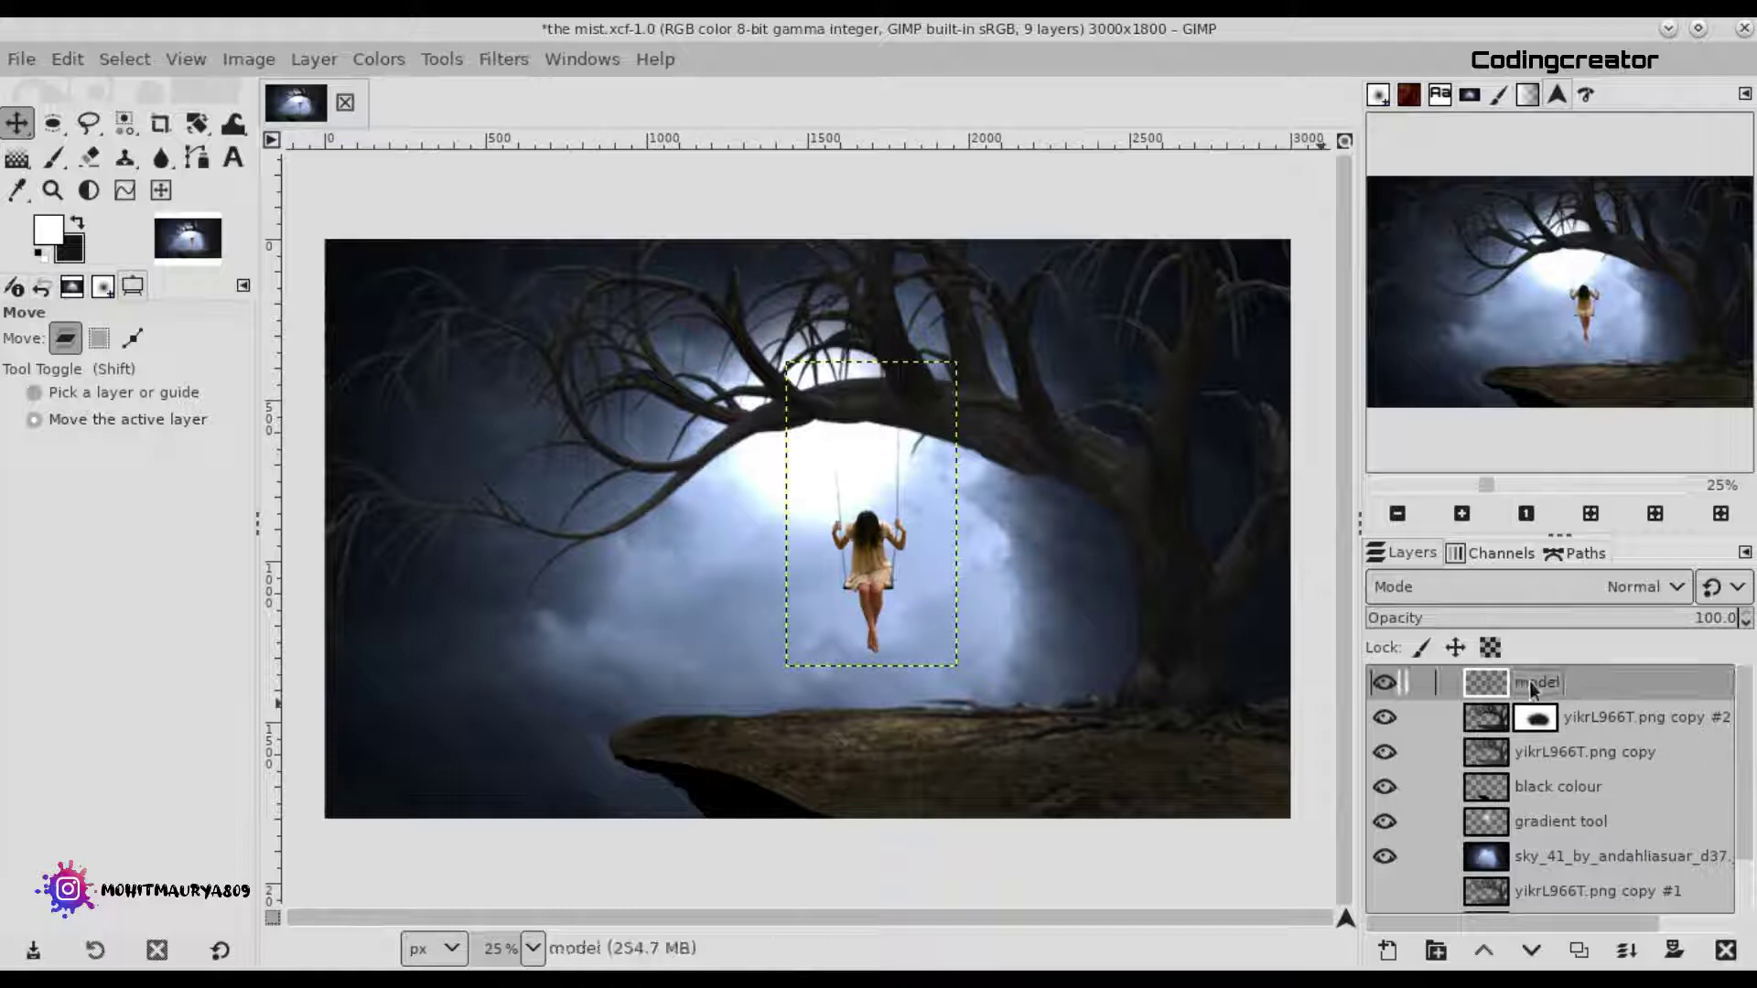
{"action": "left_click_drag", "start_coordinate": [1529, 684], "coordinate": [1529, 766]}
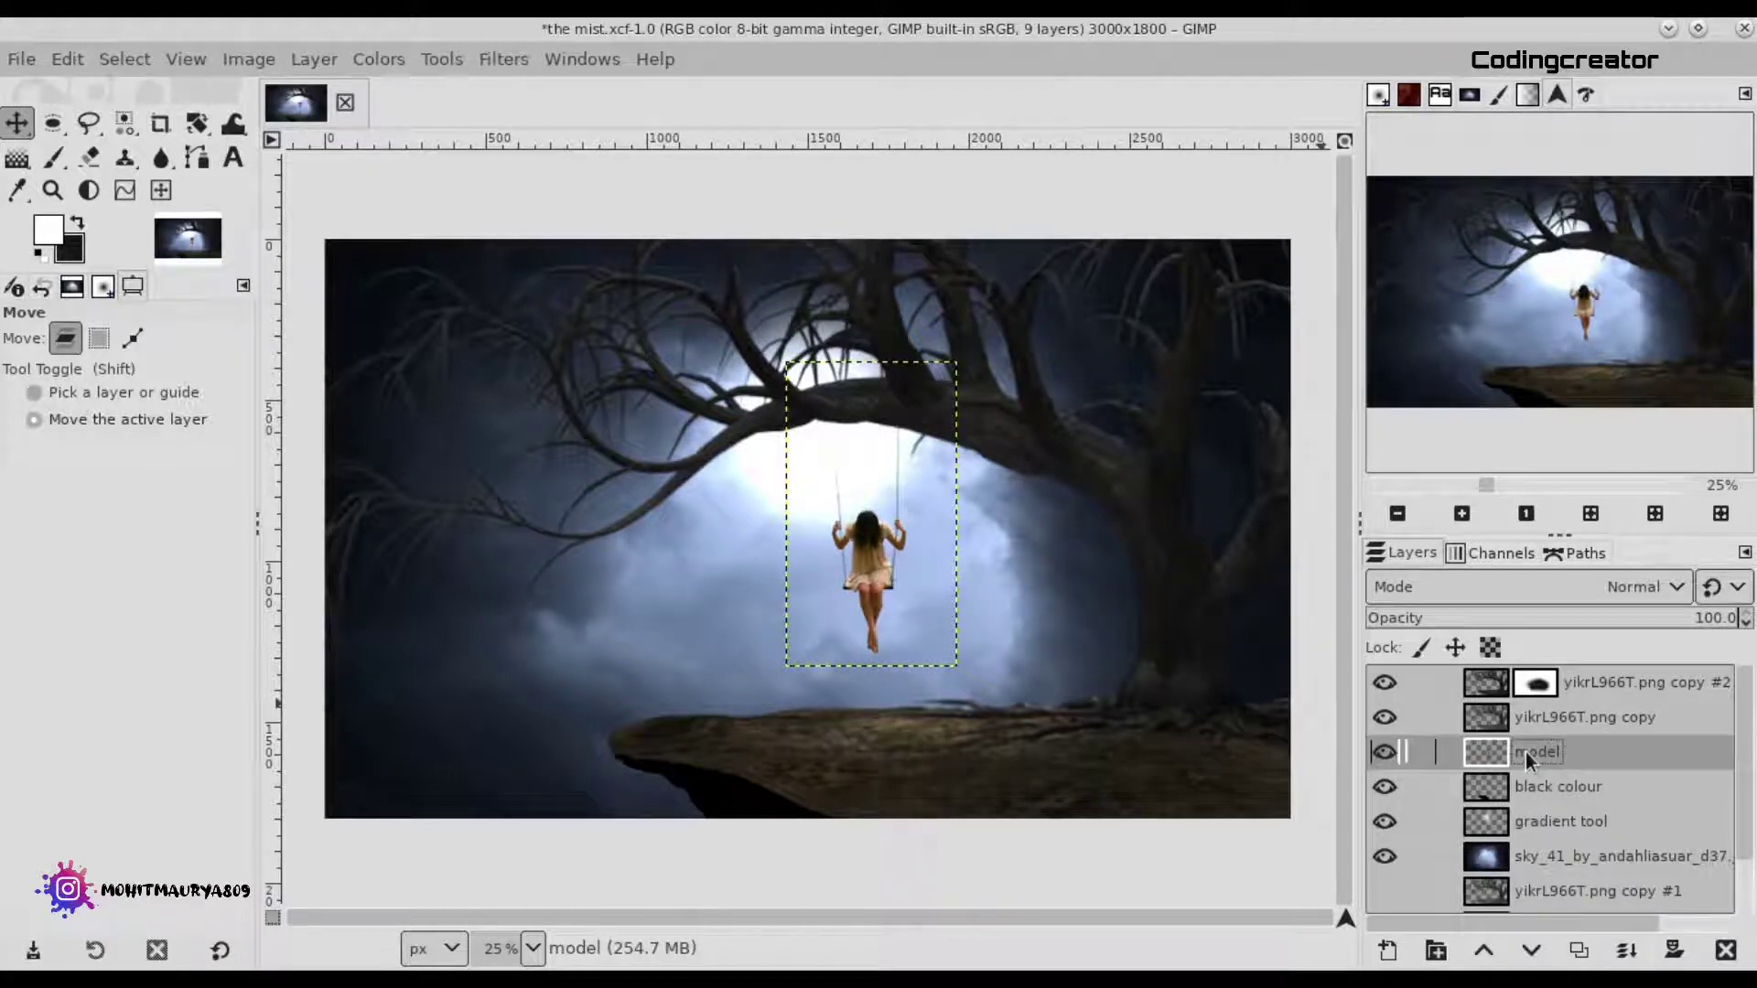
In Color Balance, push the model layer's midtones toward cyan and blue.
{"action": "left_click", "coordinate": [378, 58]}
{"action": "left_click", "coordinate": [412, 89]}
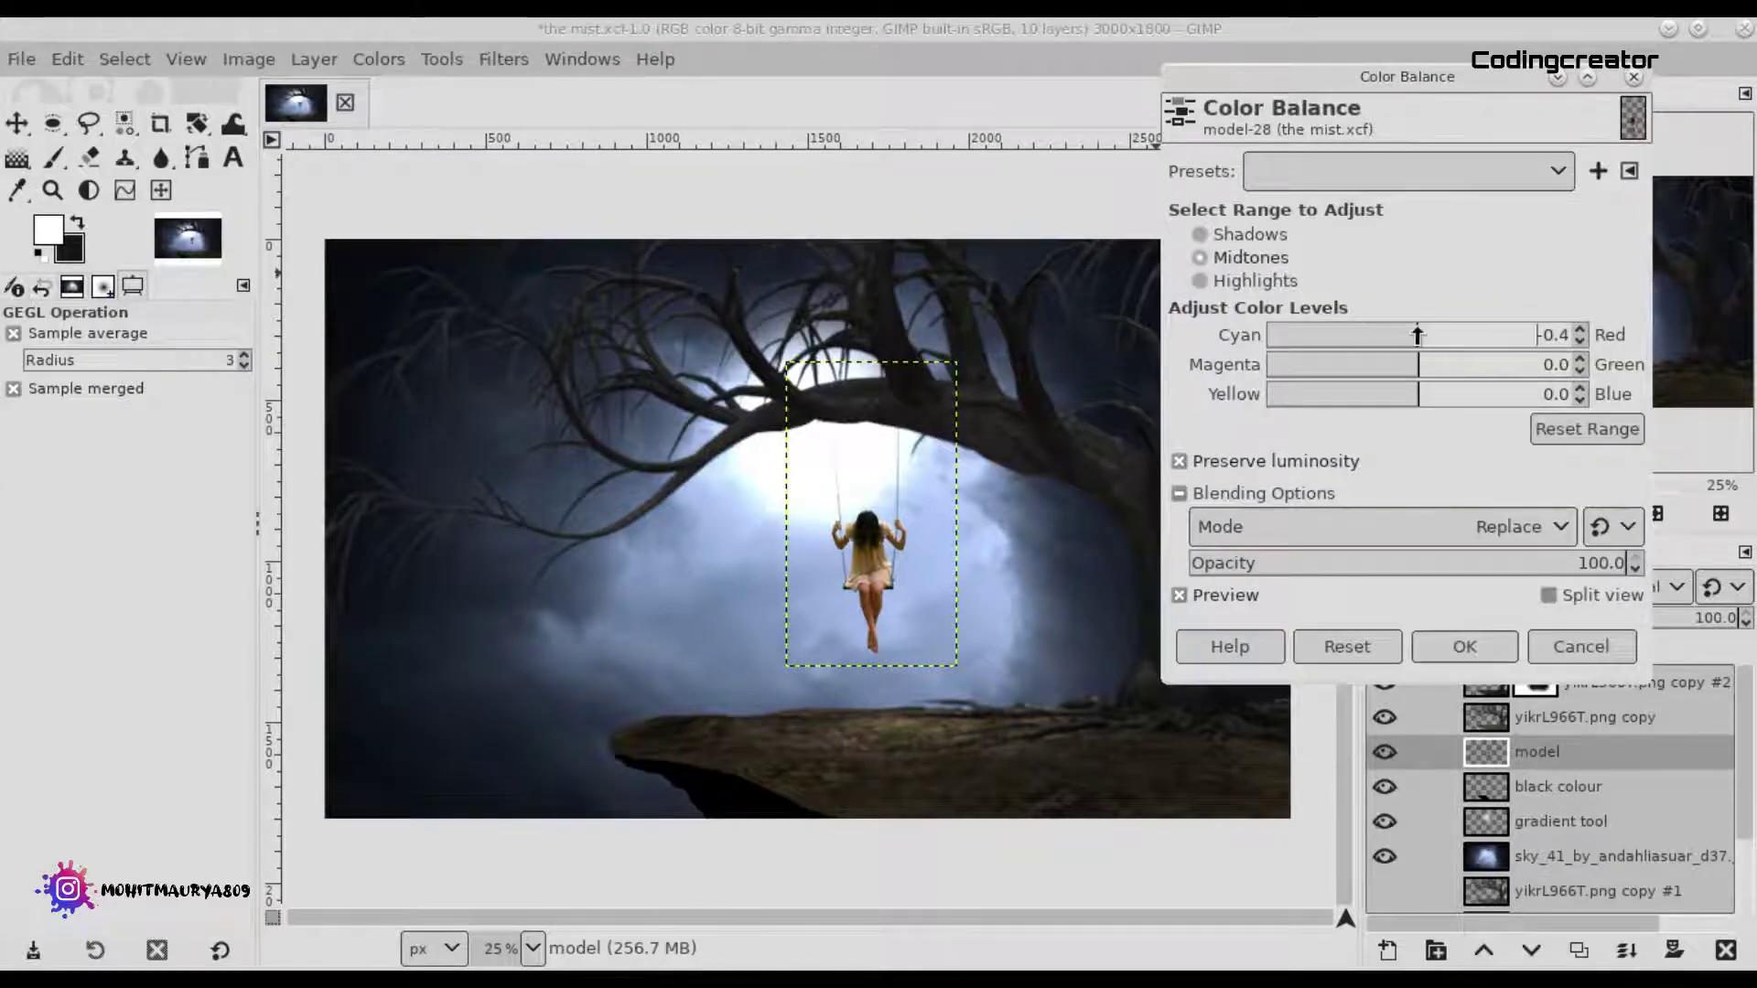
{"action": "left_click_drag", "start_coordinate": [1368, 338], "coordinate": [1375, 344]}
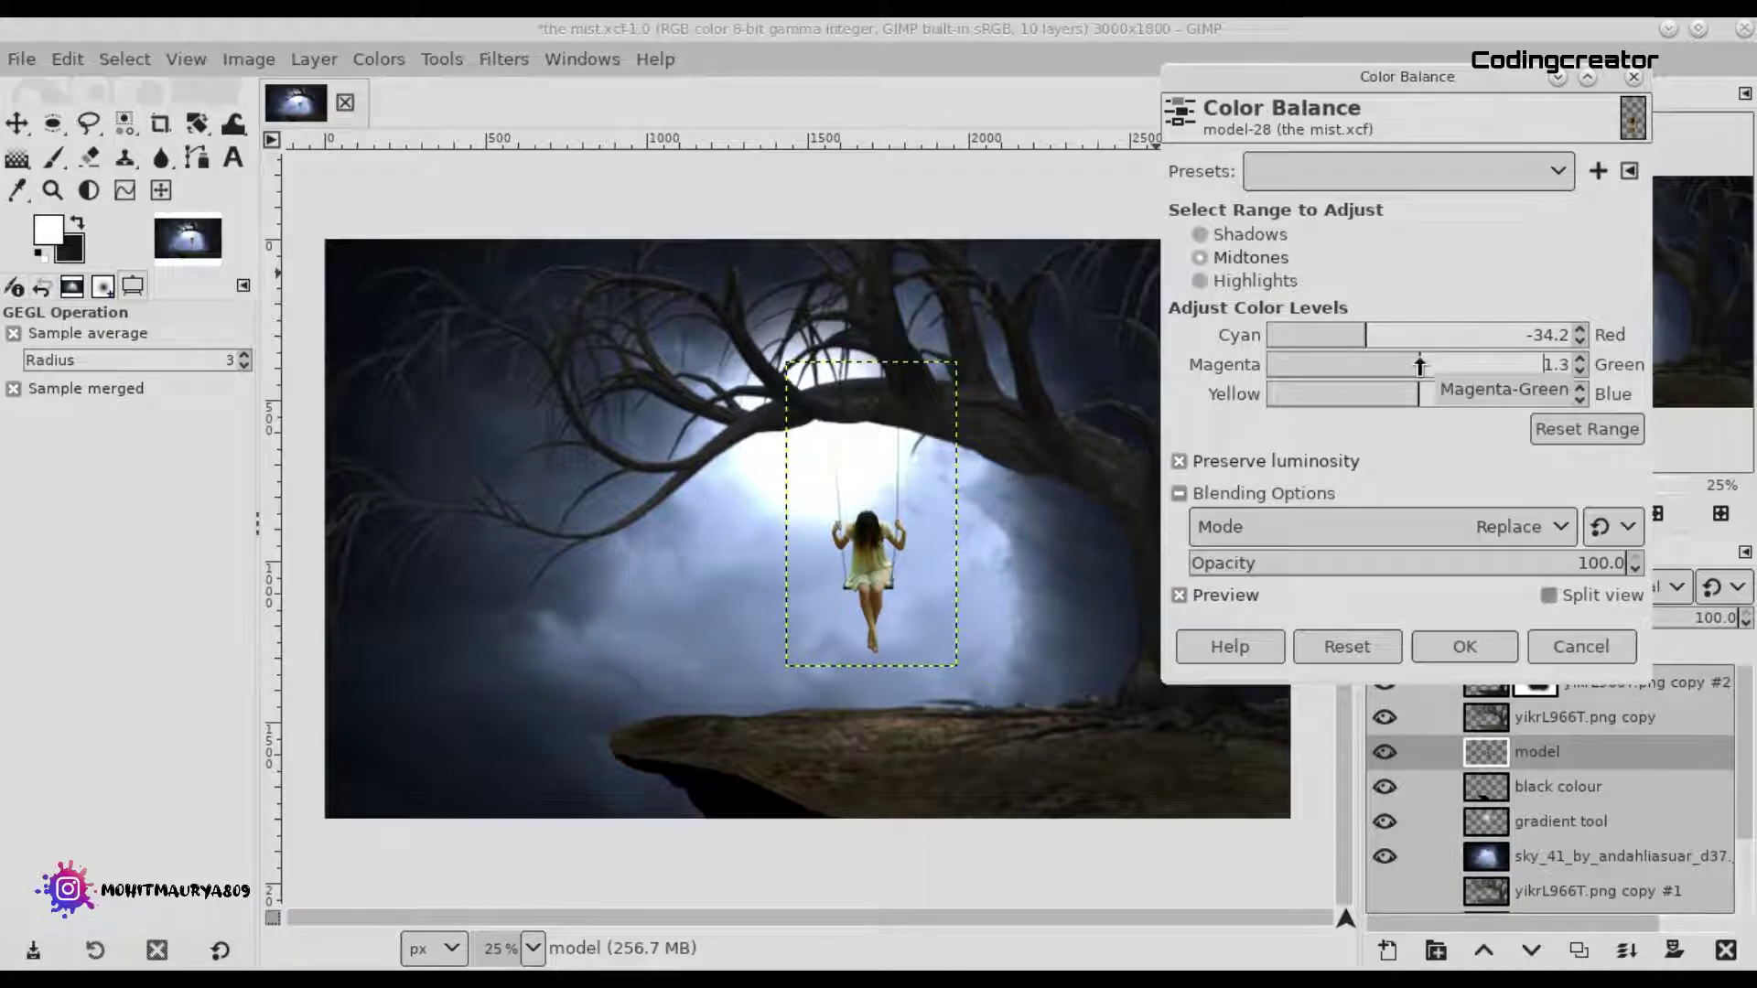
{"action": "left_click", "coordinate": [1419, 396]}
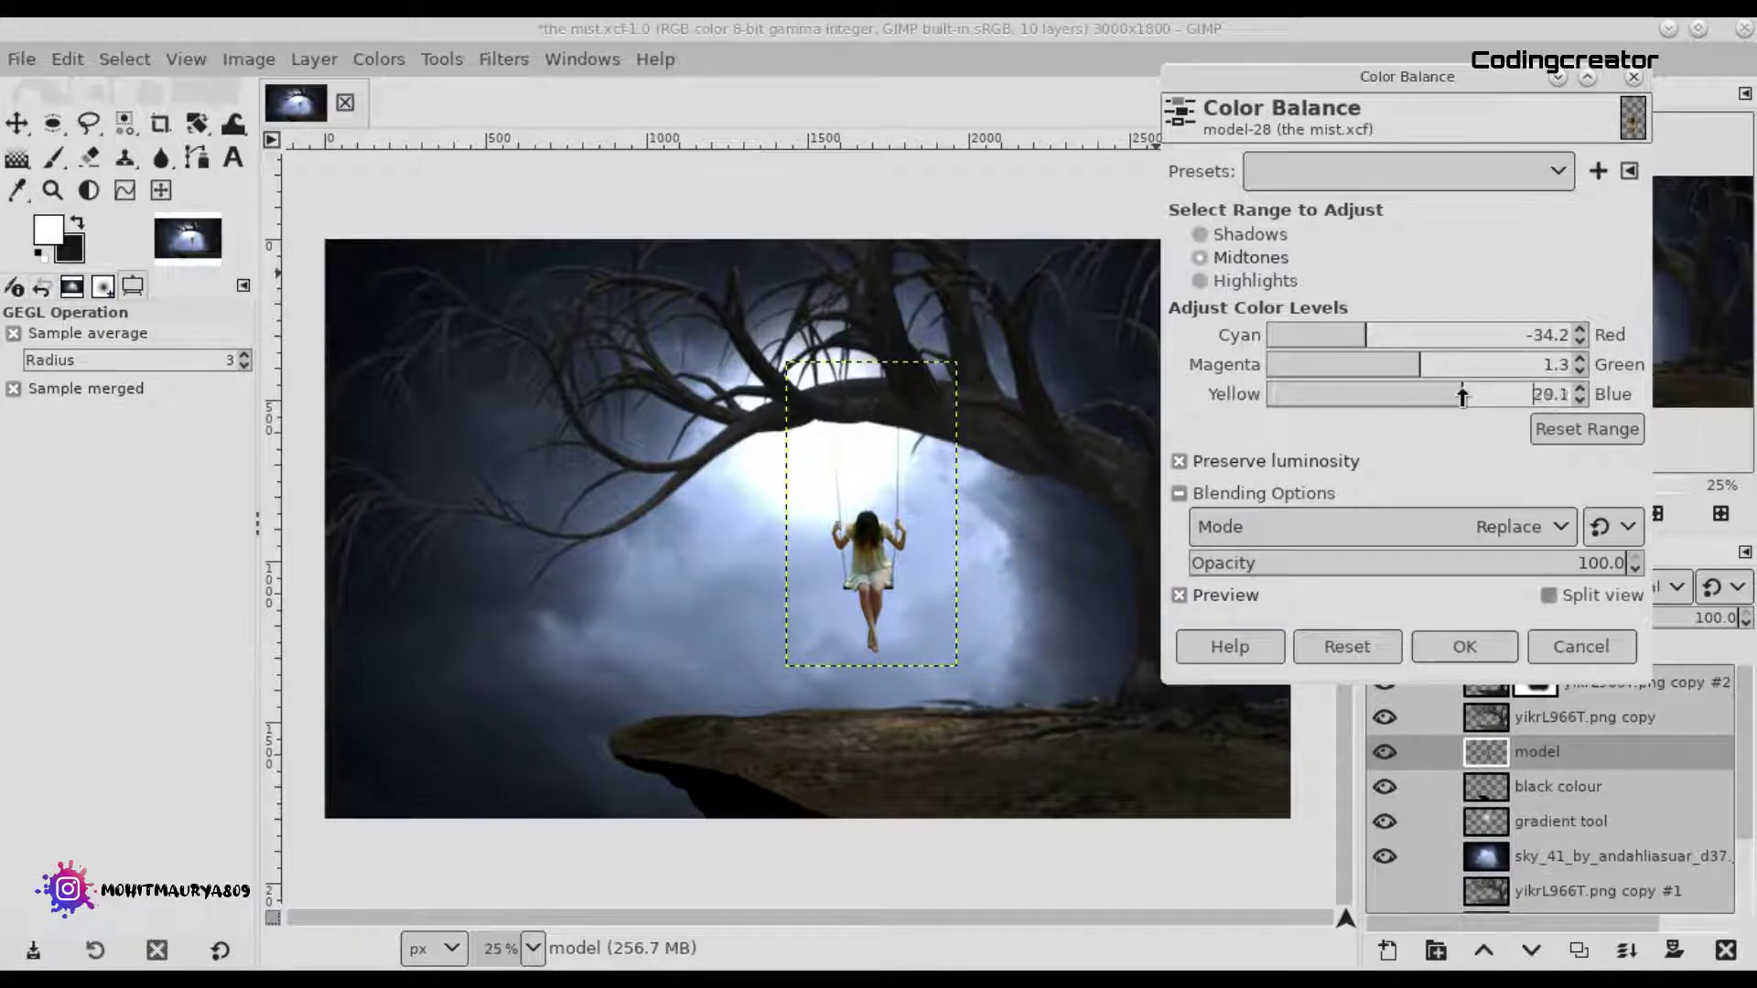
{"action": "left_click_drag", "start_coordinate": [1469, 397], "coordinate": [1471, 396]}
Set highlights to Cyan -42.6, Magenta -11.4, Blue 40.9, apply, and bring up Levels.
{"action": "left_click", "coordinate": [1332, 236]}
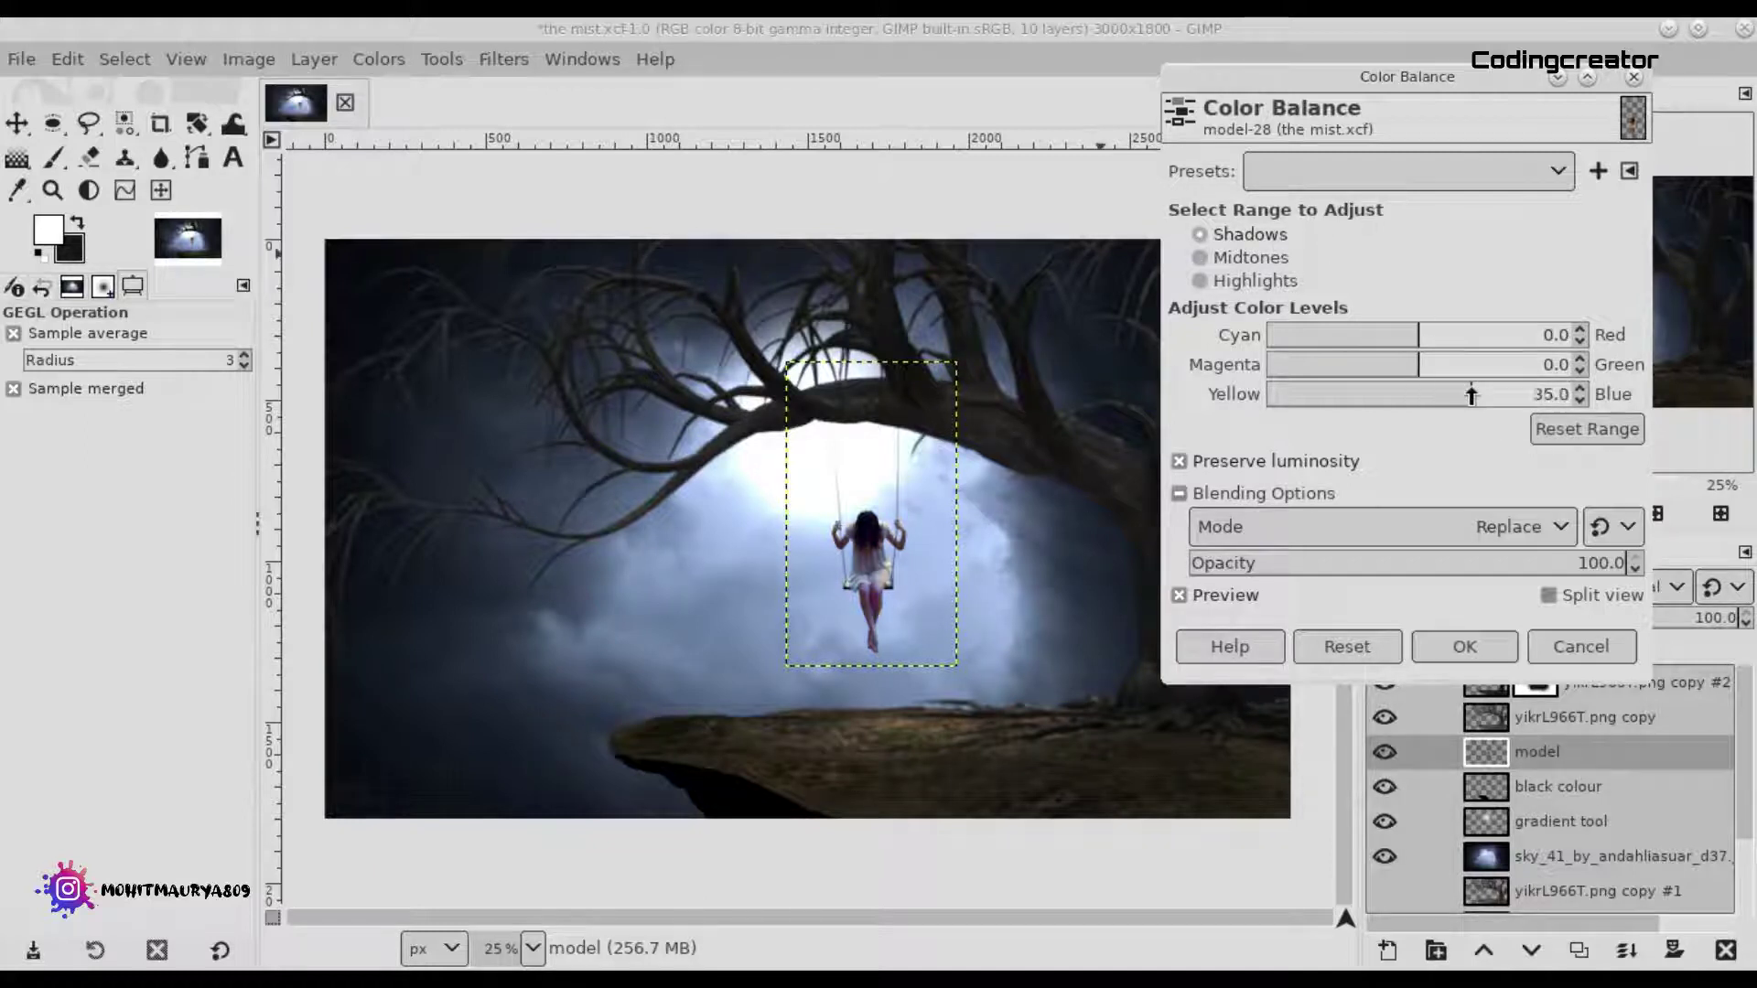
{"action": "left_click", "coordinate": [1272, 280]}
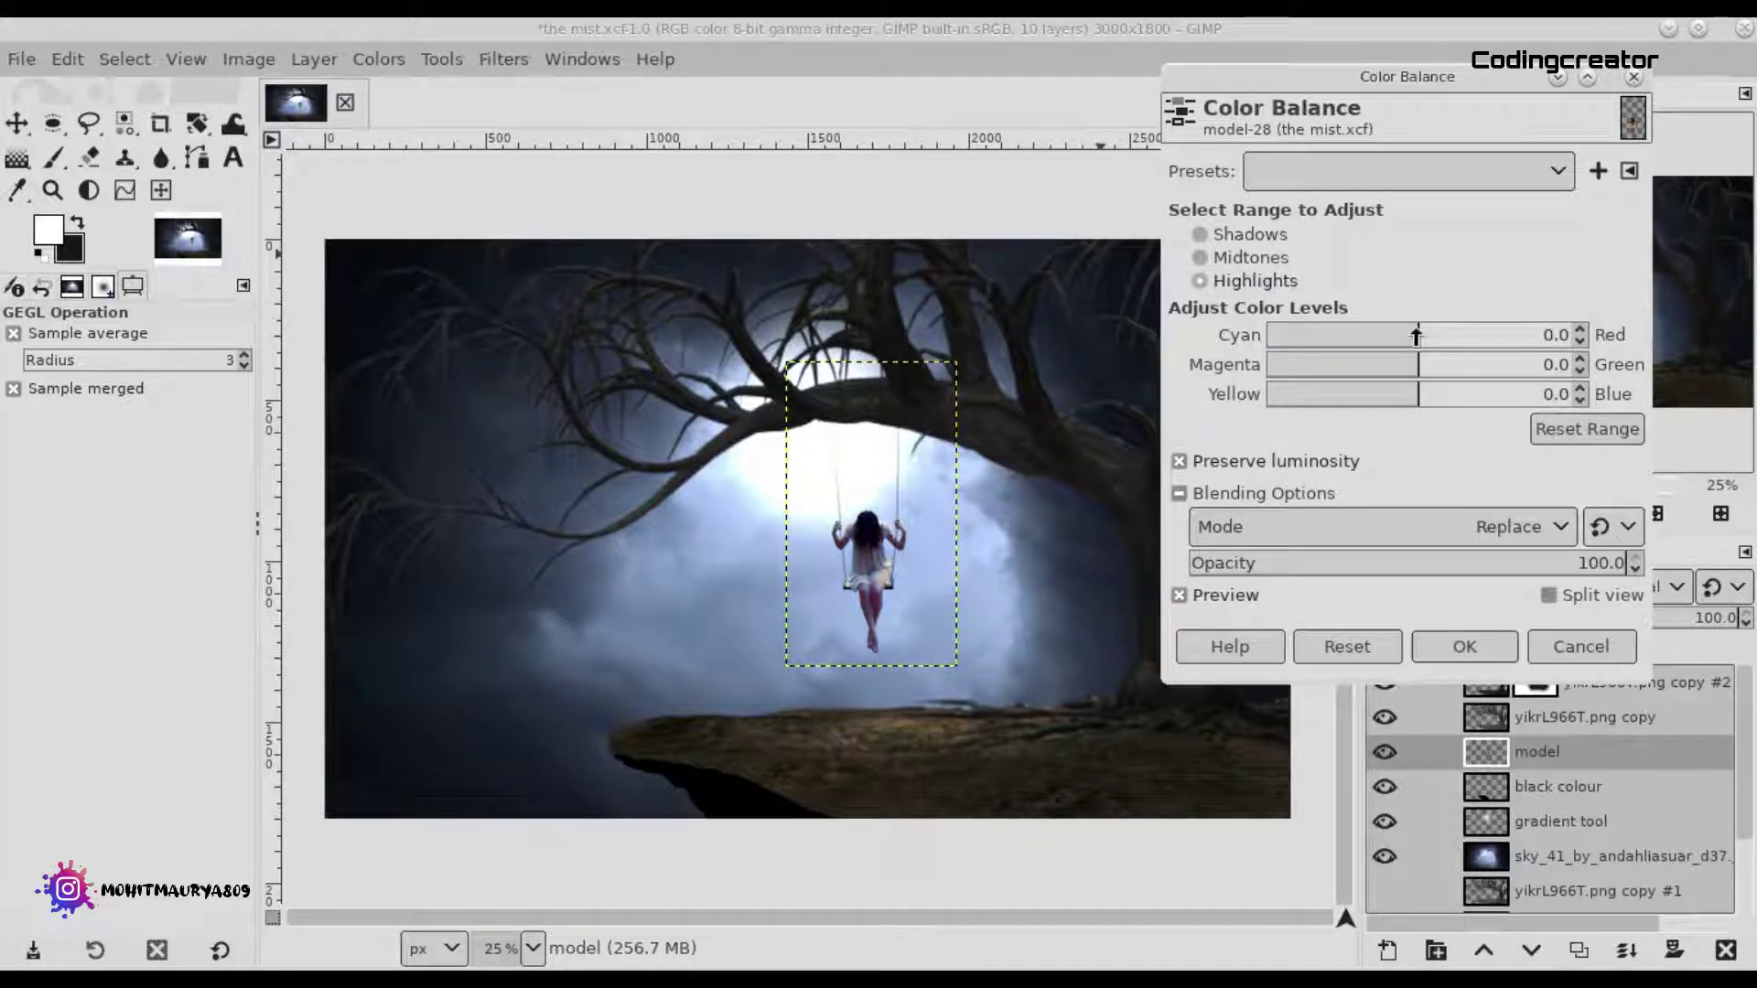
{"action": "left_click", "coordinate": [1353, 336]}
{"action": "mouse_move", "coordinate": [1421, 367]}
{"action": "left_mouse_down"}
{"action": "mouse_move", "coordinate": [1450, 366]}
{"action": "mouse_move", "coordinate": [1390, 368]}
{"action": "left_mouse_up"}
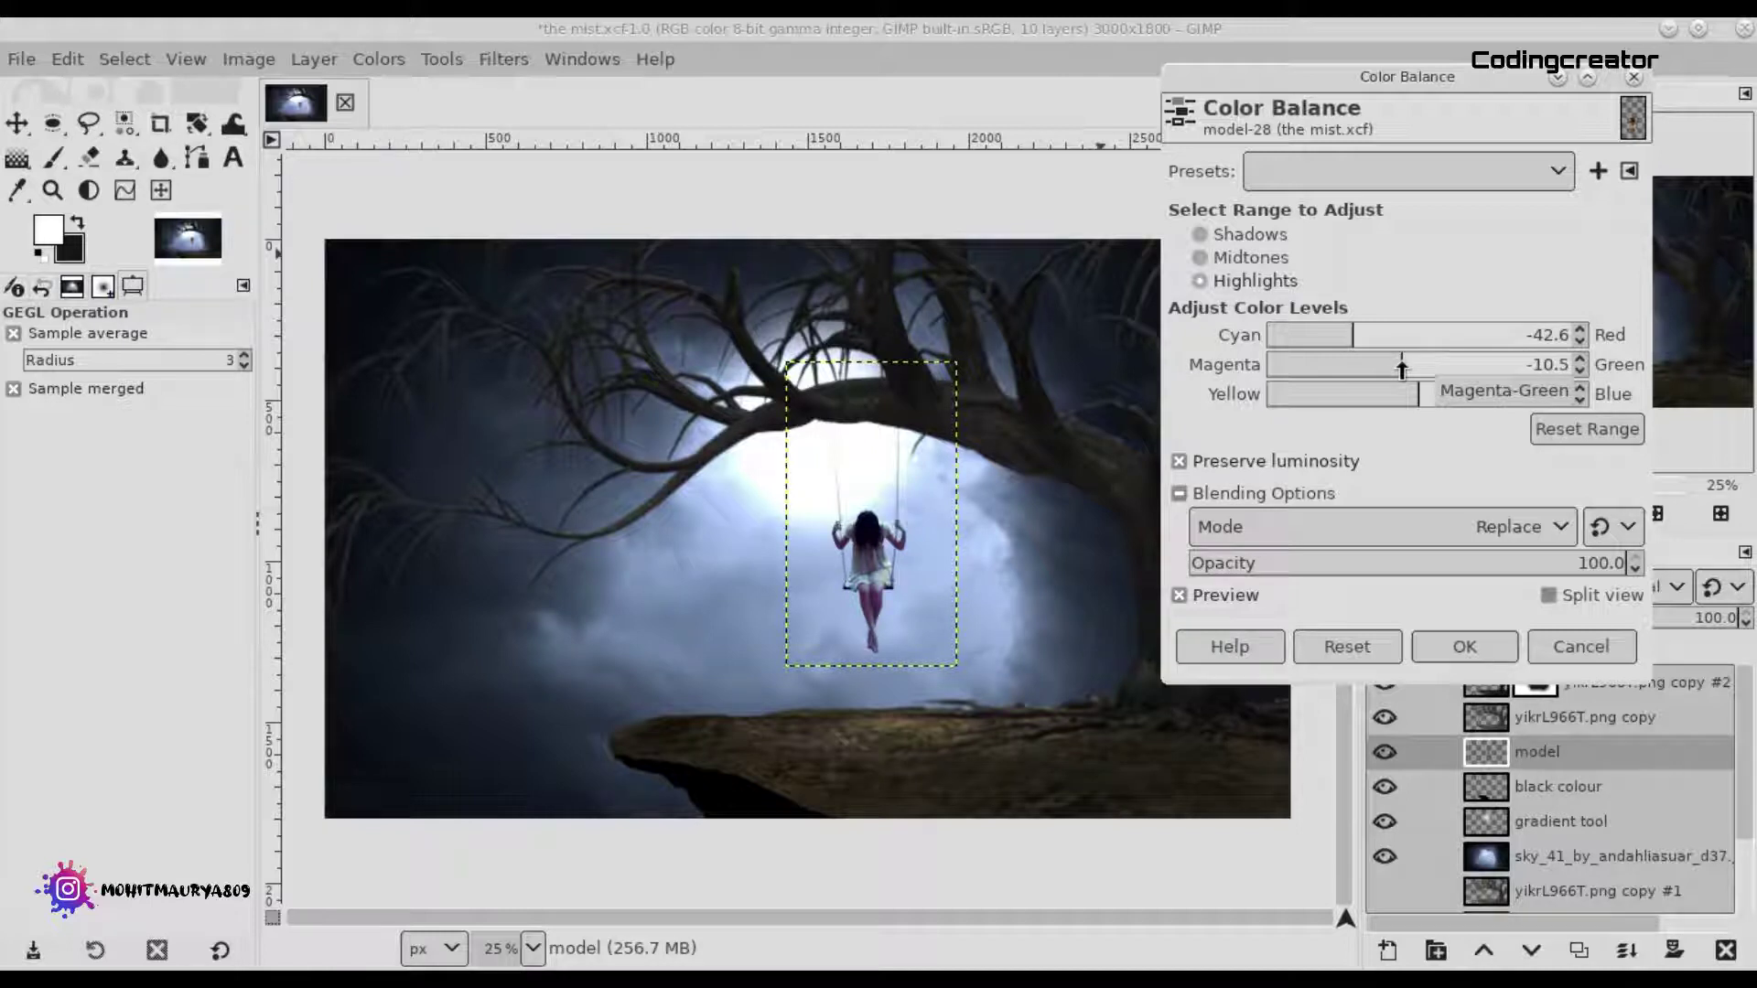
{"action": "left_click", "coordinate": [1450, 397]}
{"action": "left_click_drag", "start_coordinate": [1483, 398], "coordinate": [1480, 398]}
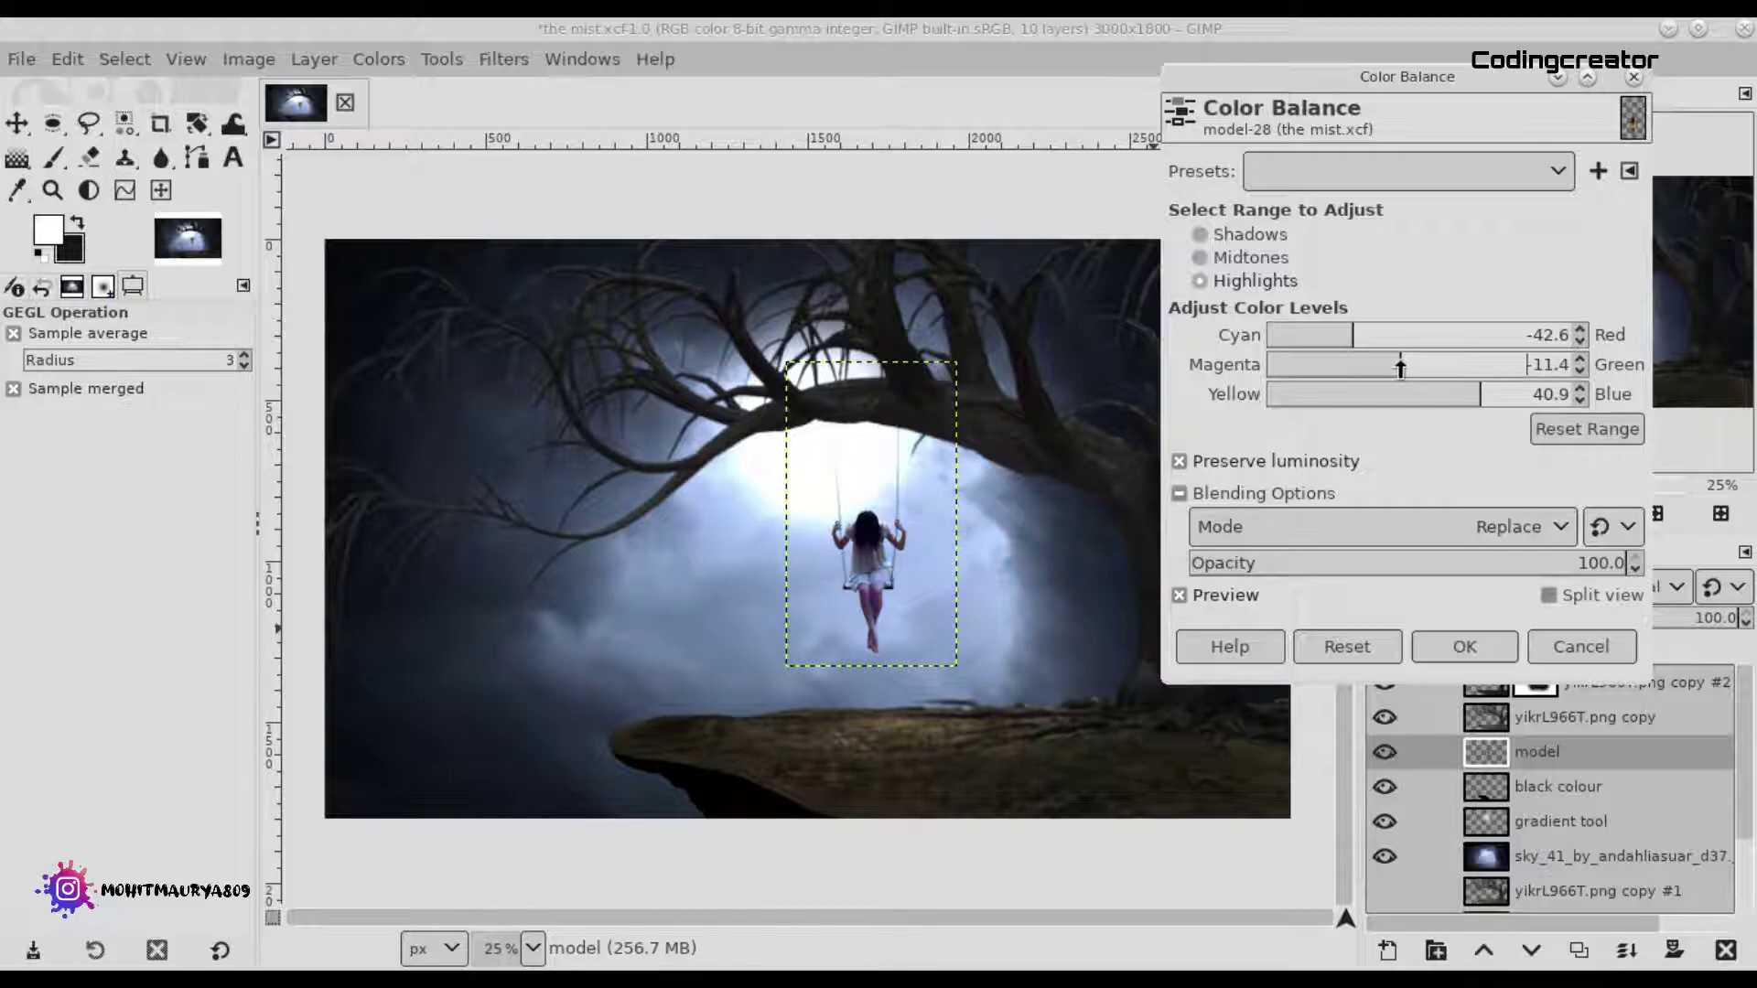
{"action": "left_click_drag", "start_coordinate": [1401, 366], "coordinate": [1403, 367]}
{"action": "left_click", "coordinate": [1414, 646]}
{"action": "left_click", "coordinate": [378, 58]}
{"action": "left_click", "coordinate": [402, 354]}
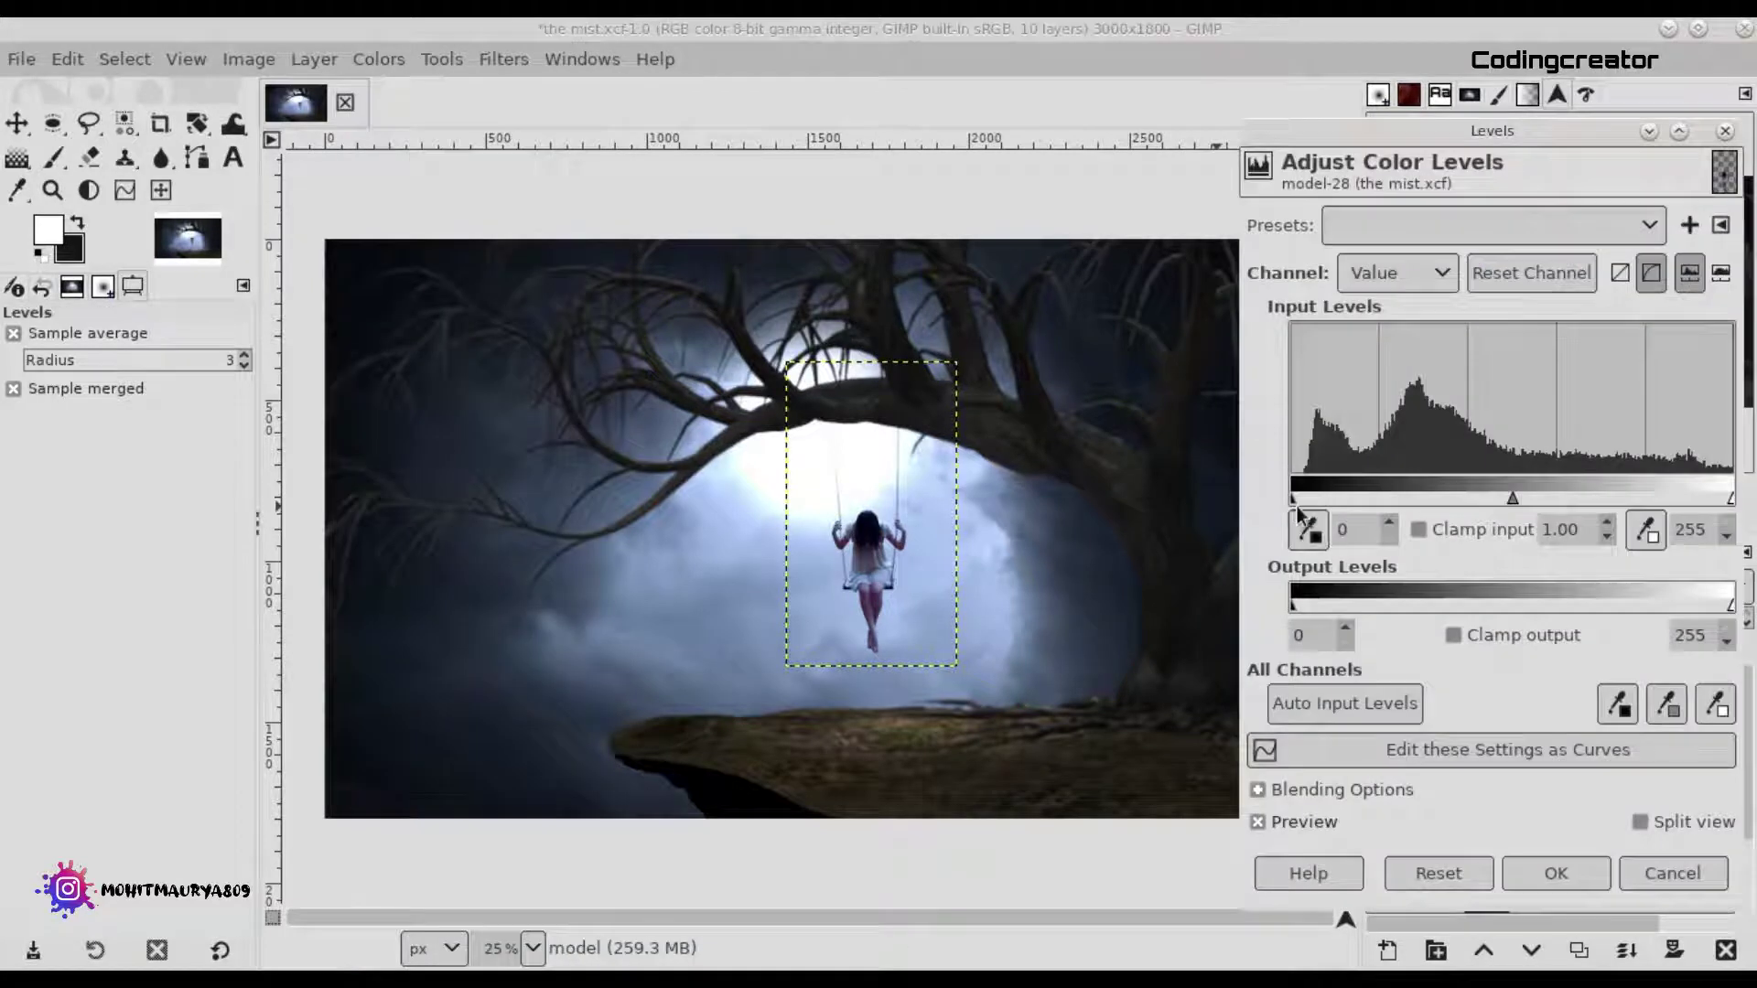
Cancel Levels and duplicate the model layer as model copy #1.
{"action": "left_click", "coordinate": [1674, 871]}
{"action": "left_click", "coordinate": [1579, 950]}
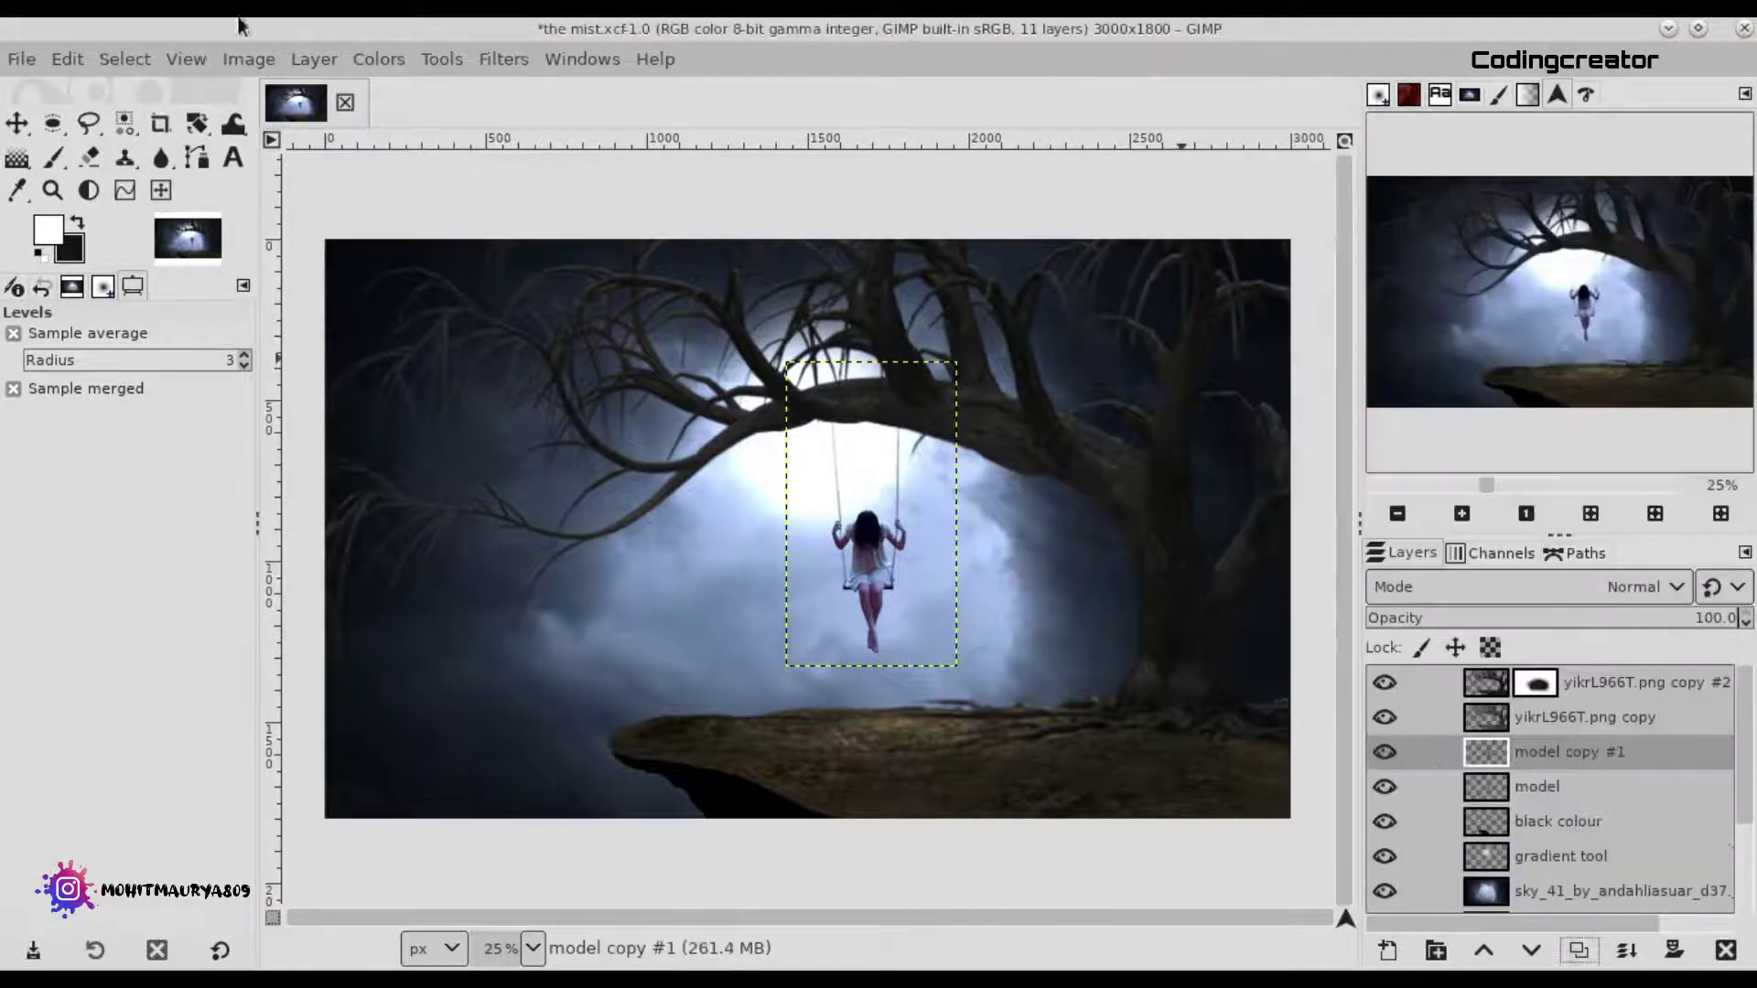
{"action": "left_click", "coordinate": [366, 59]}
{"action": "left_click", "coordinate": [416, 355]}
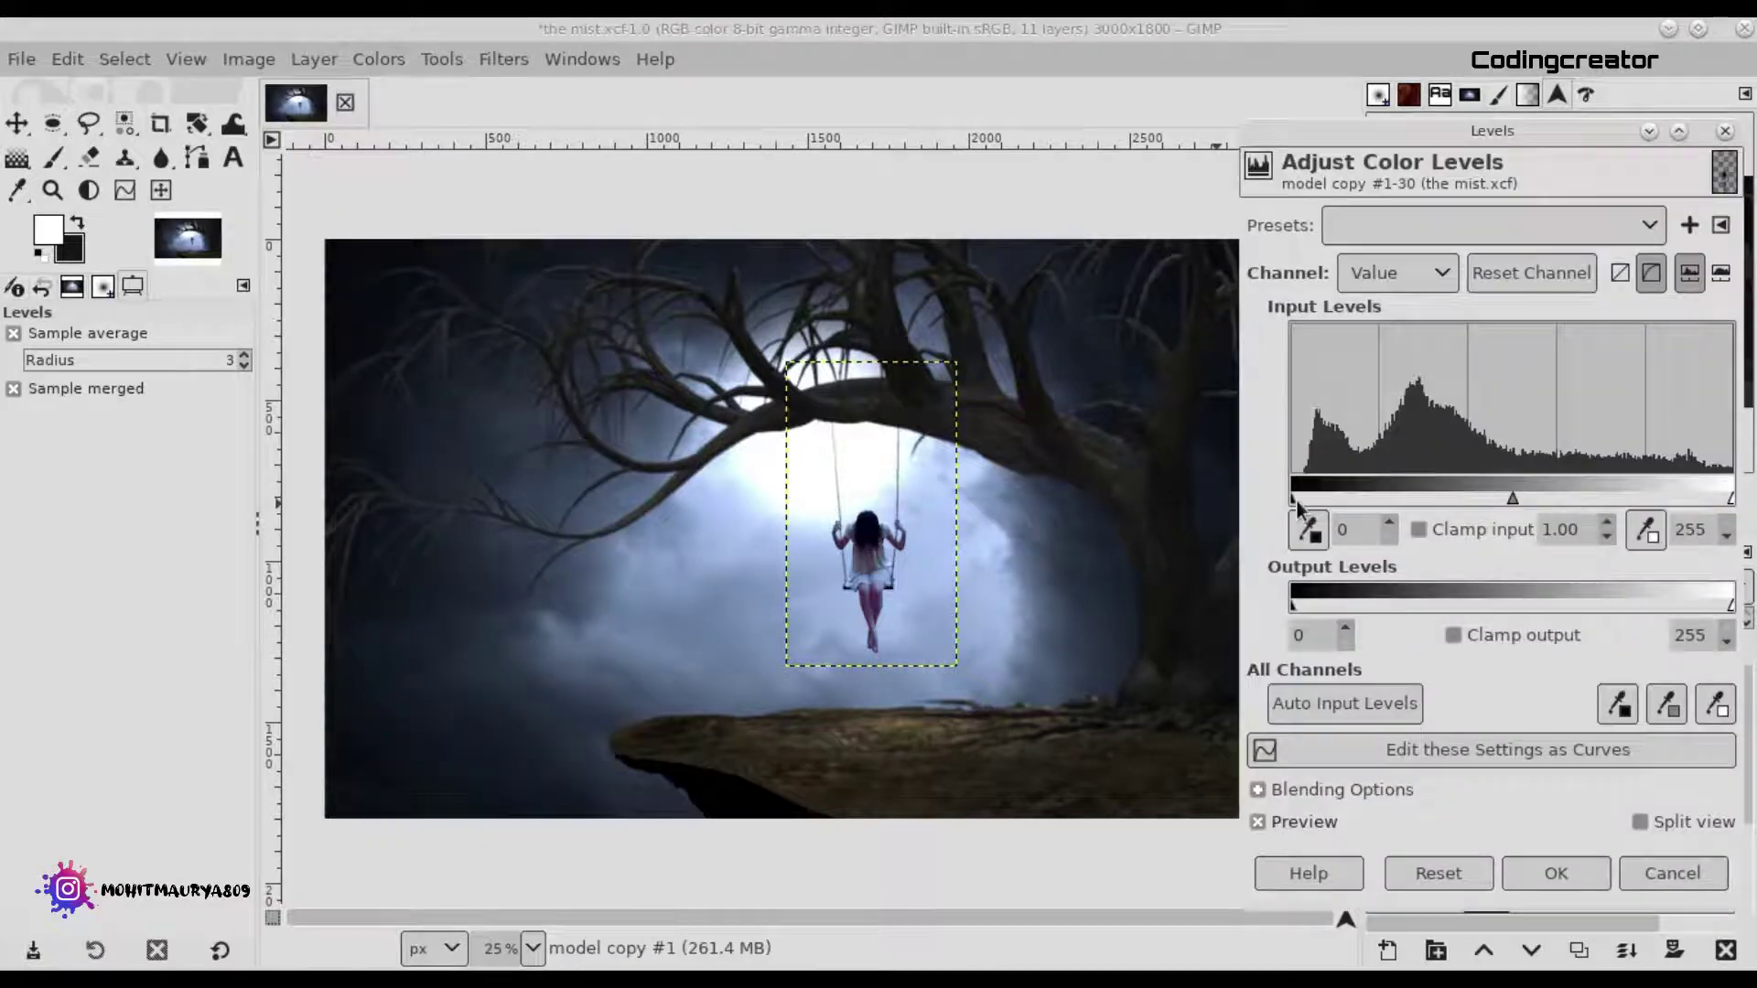
Darken model copy #1 with Levels: black point 9, output white 145.
{"action": "scroll", "coordinate": [916, 569], "scroll_direction": "up", "scroll_amount": 3}
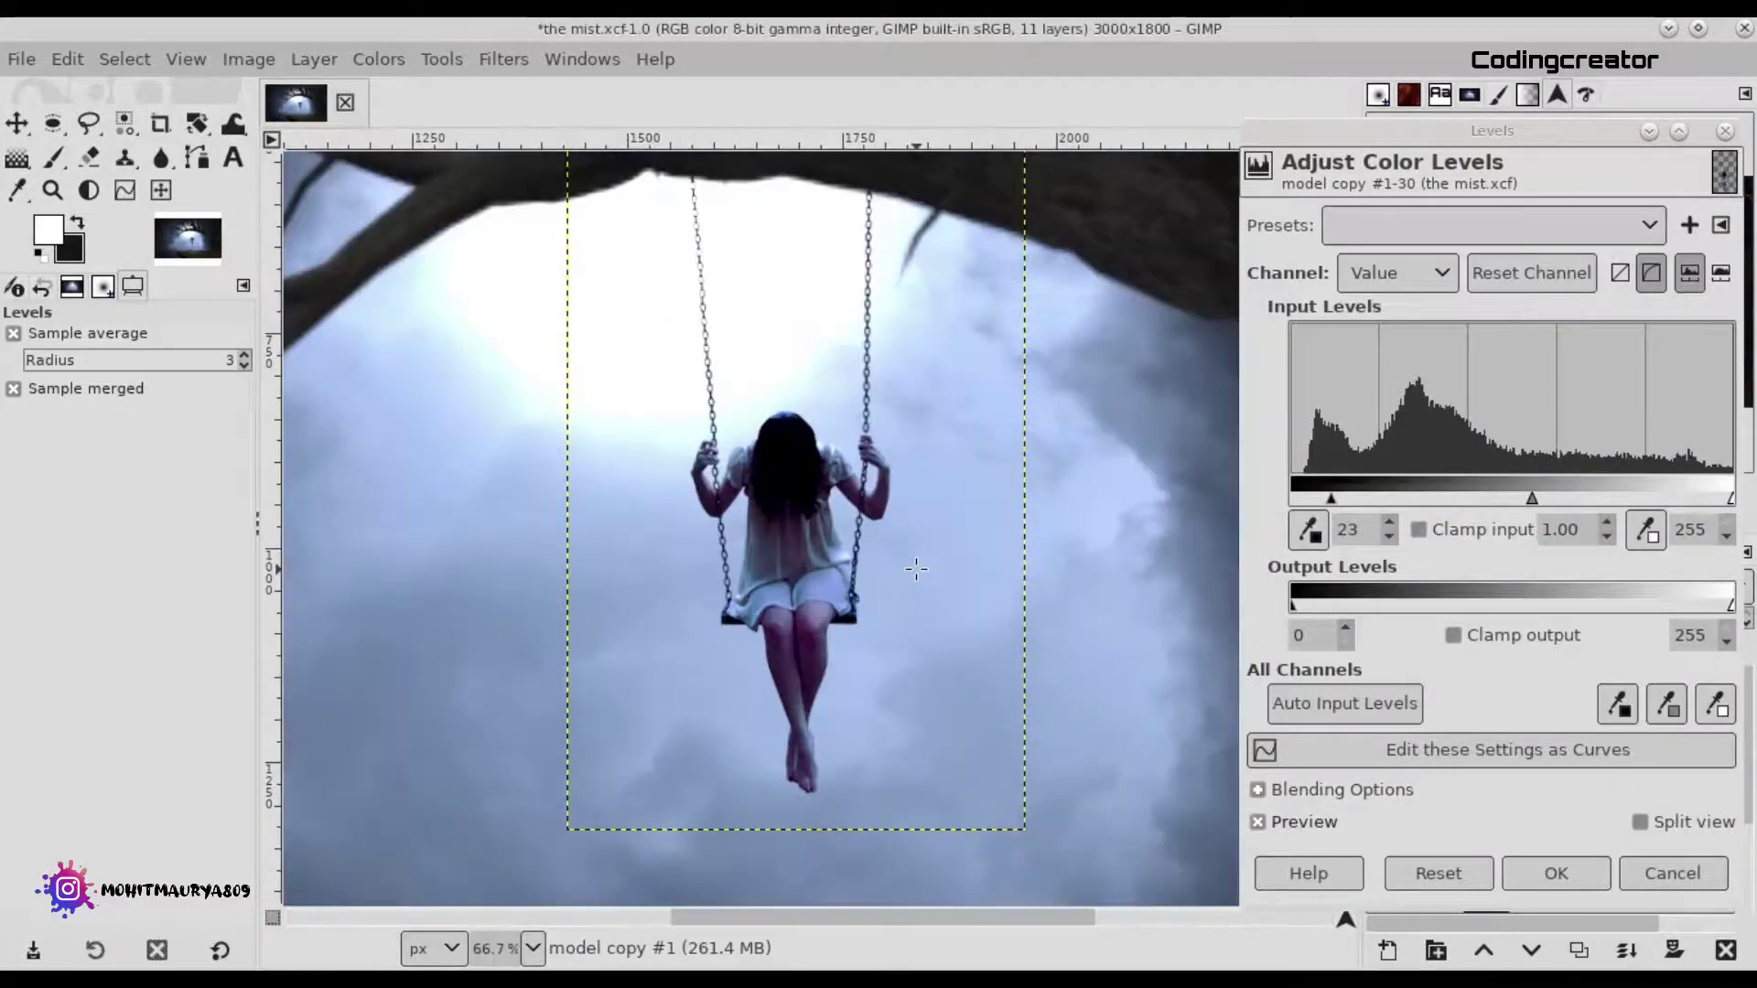
{"action": "left_click_drag", "start_coordinate": [1333, 501], "coordinate": [1354, 505]}
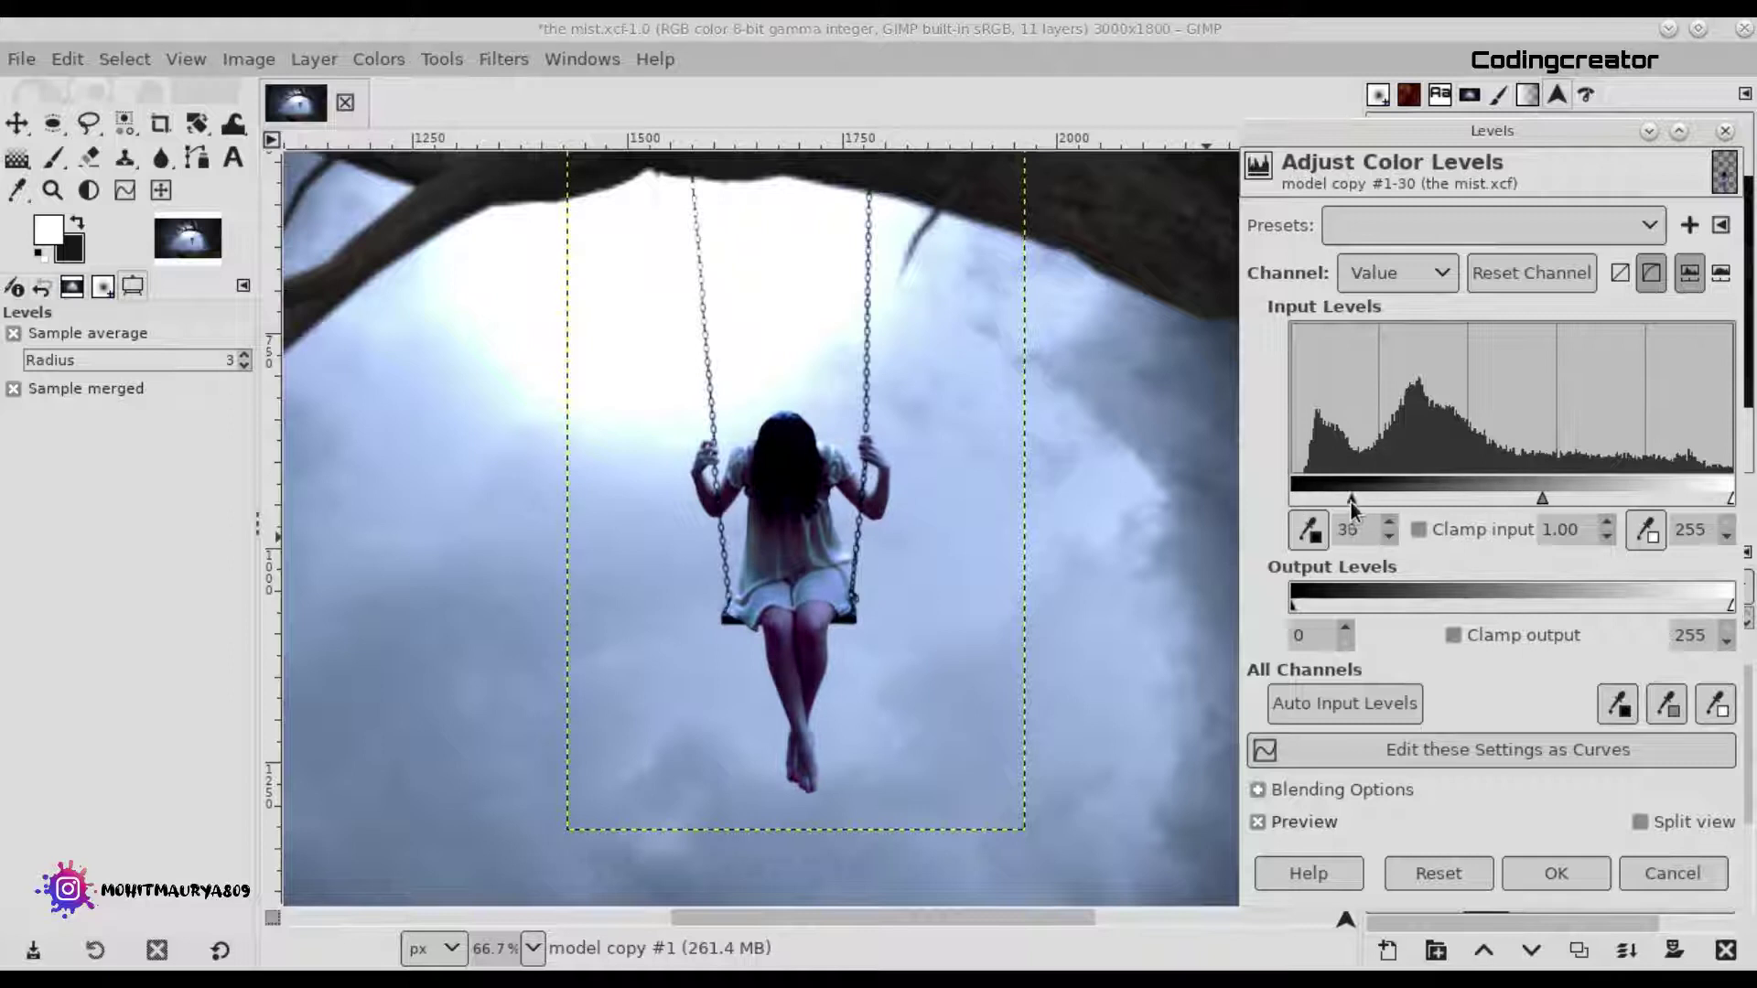
{"action": "left_click_drag", "start_coordinate": [1730, 607], "coordinate": [1548, 608]}
{"action": "left_click_drag", "start_coordinate": [1337, 499], "coordinate": [1307, 499]}
{"action": "mouse_move", "coordinate": [1548, 606]}
{"action": "left_mouse_down"}
{"action": "mouse_move", "coordinate": [1459, 604]}
{"action": "mouse_move", "coordinate": [1743, 611]}
{"action": "mouse_move", "coordinate": [1556, 606]}
{"action": "left_mouse_up"}
{"action": "scroll", "coordinate": [941, 580], "scroll_direction": "down", "scroll_amount": 2, "text": "ctrl"}
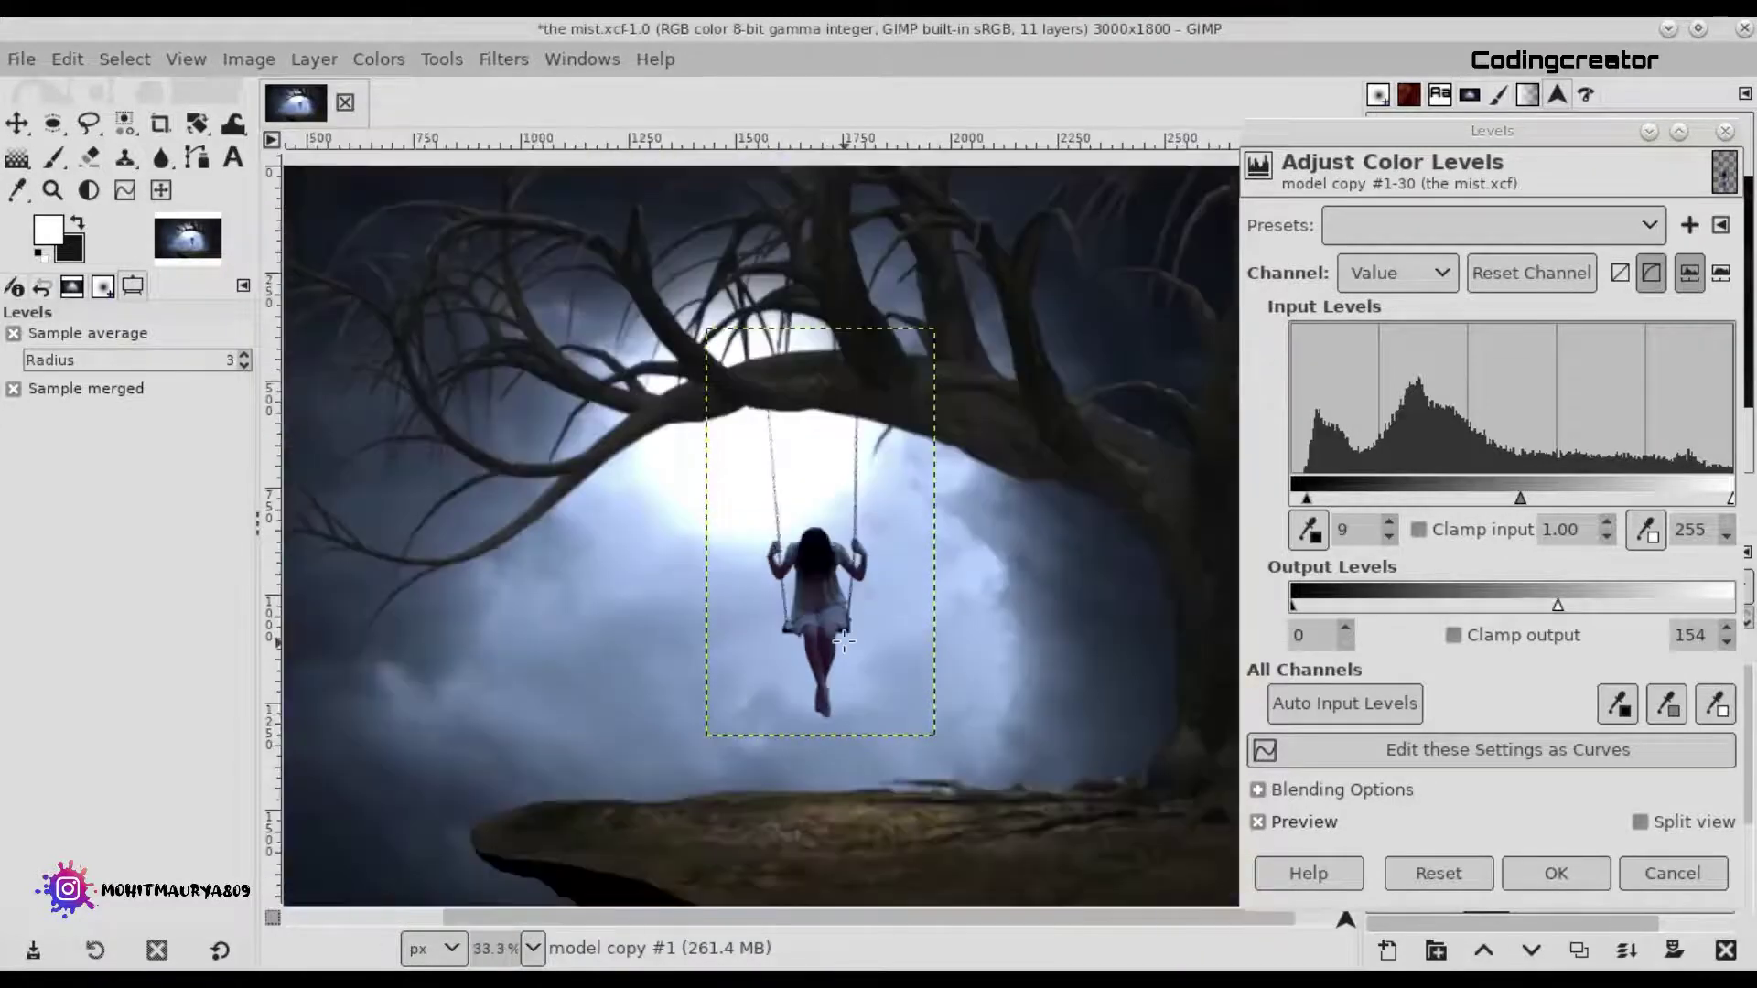
{"action": "scroll", "coordinate": [941, 580], "scroll_direction": "down", "scroll_amount": 1, "text": "ctrl"}
{"action": "left_click", "coordinate": [1277, 817]}
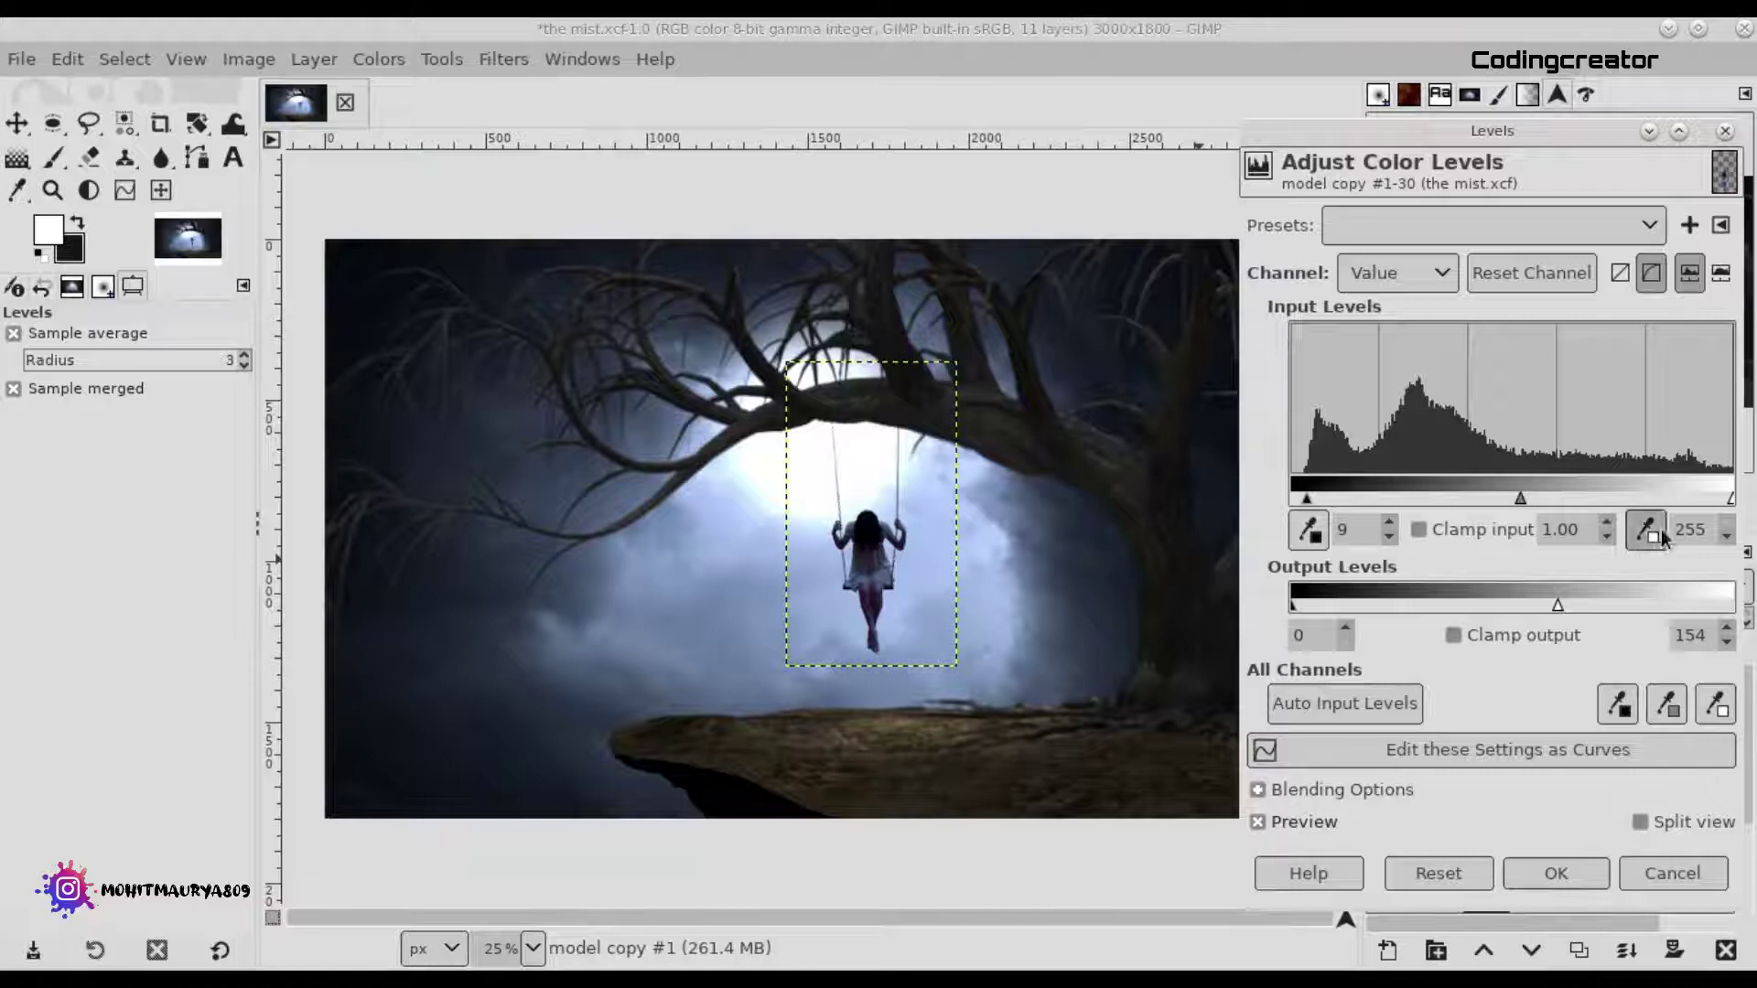
{"action": "mouse_move", "coordinate": [1555, 608]}
{"action": "left_mouse_down"}
{"action": "mouse_move", "coordinate": [1499, 609]}
{"action": "mouse_move", "coordinate": [1541, 608]}
{"action": "left_mouse_up"}
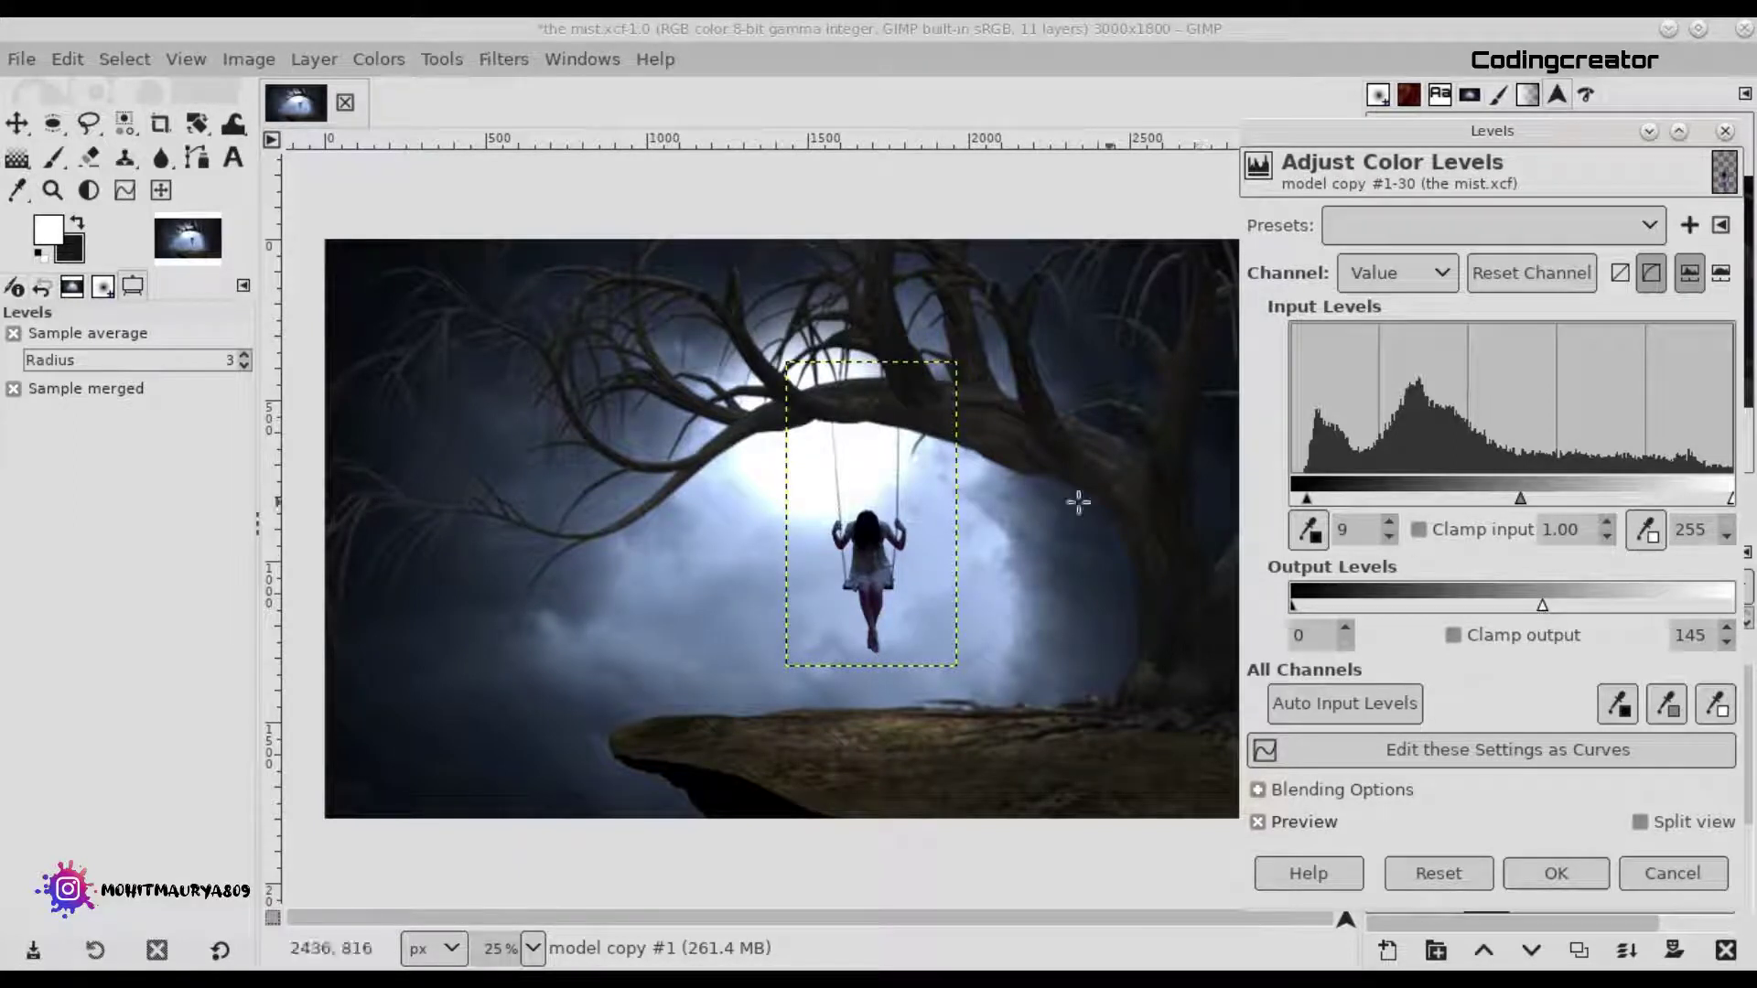
{"action": "left_click", "coordinate": [1529, 882]}
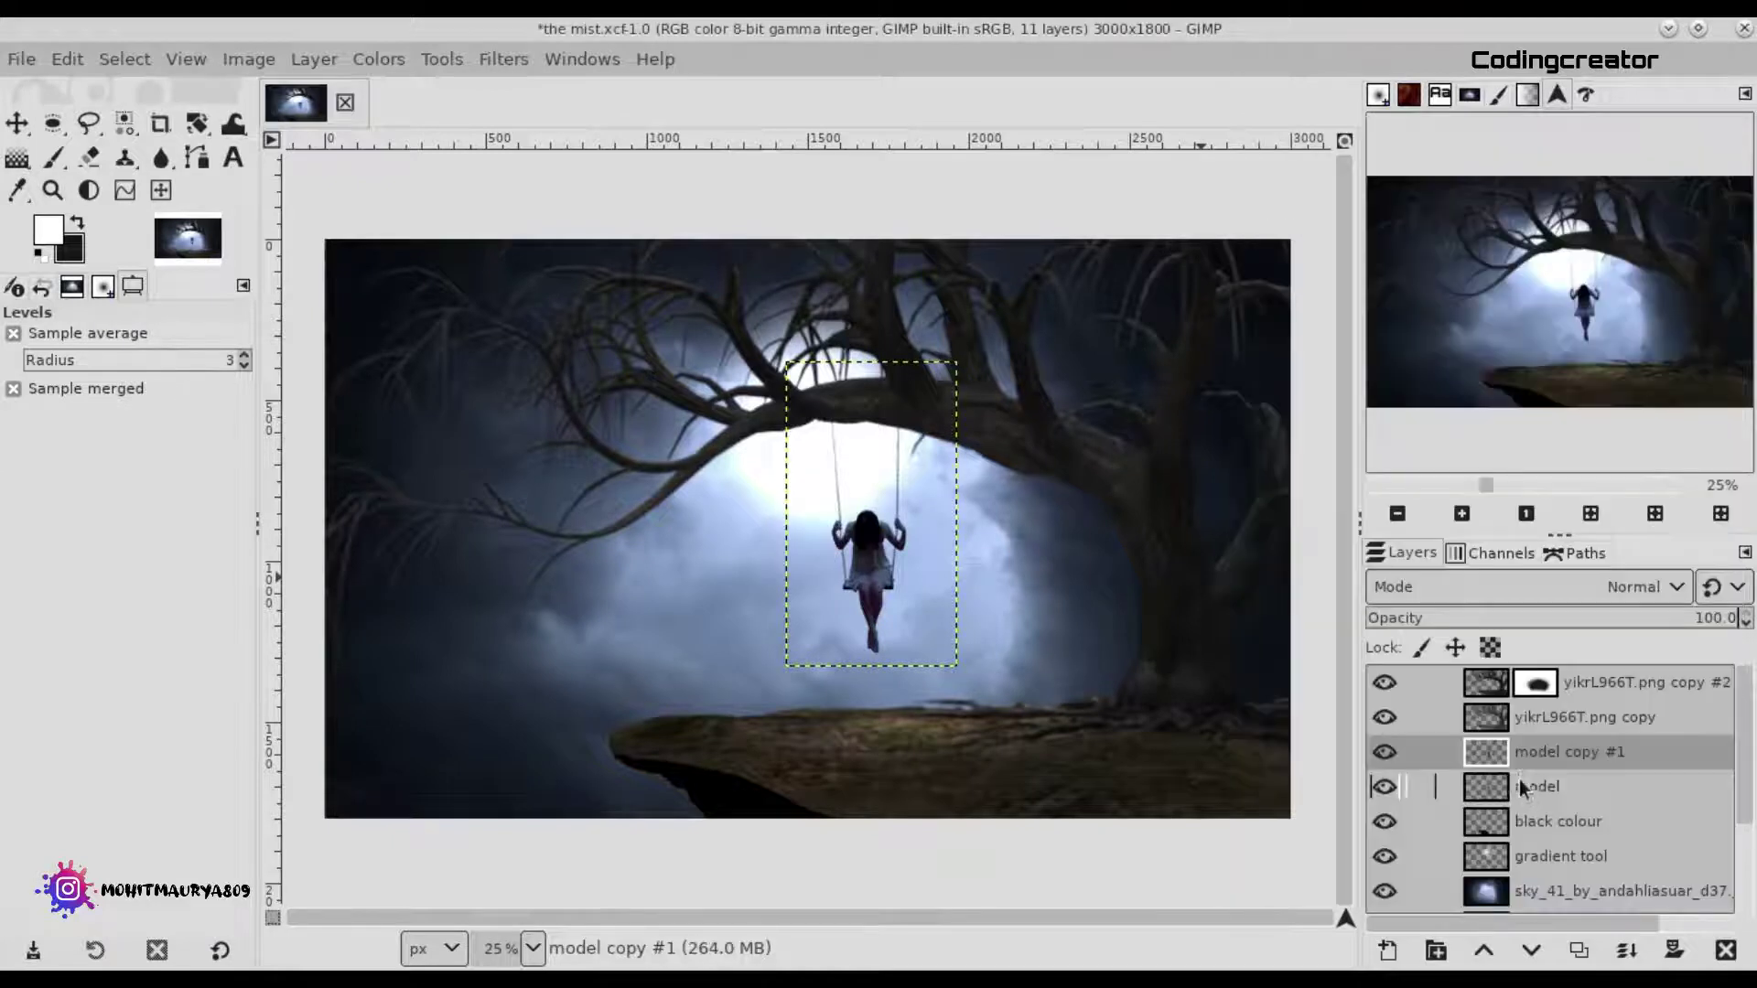
Add a layer mask to model copy #1 and ready the Paintbrush with black foreground.
{"action": "left_click", "coordinate": [1674, 950]}
{"action": "left_click", "coordinate": [1563, 922]}
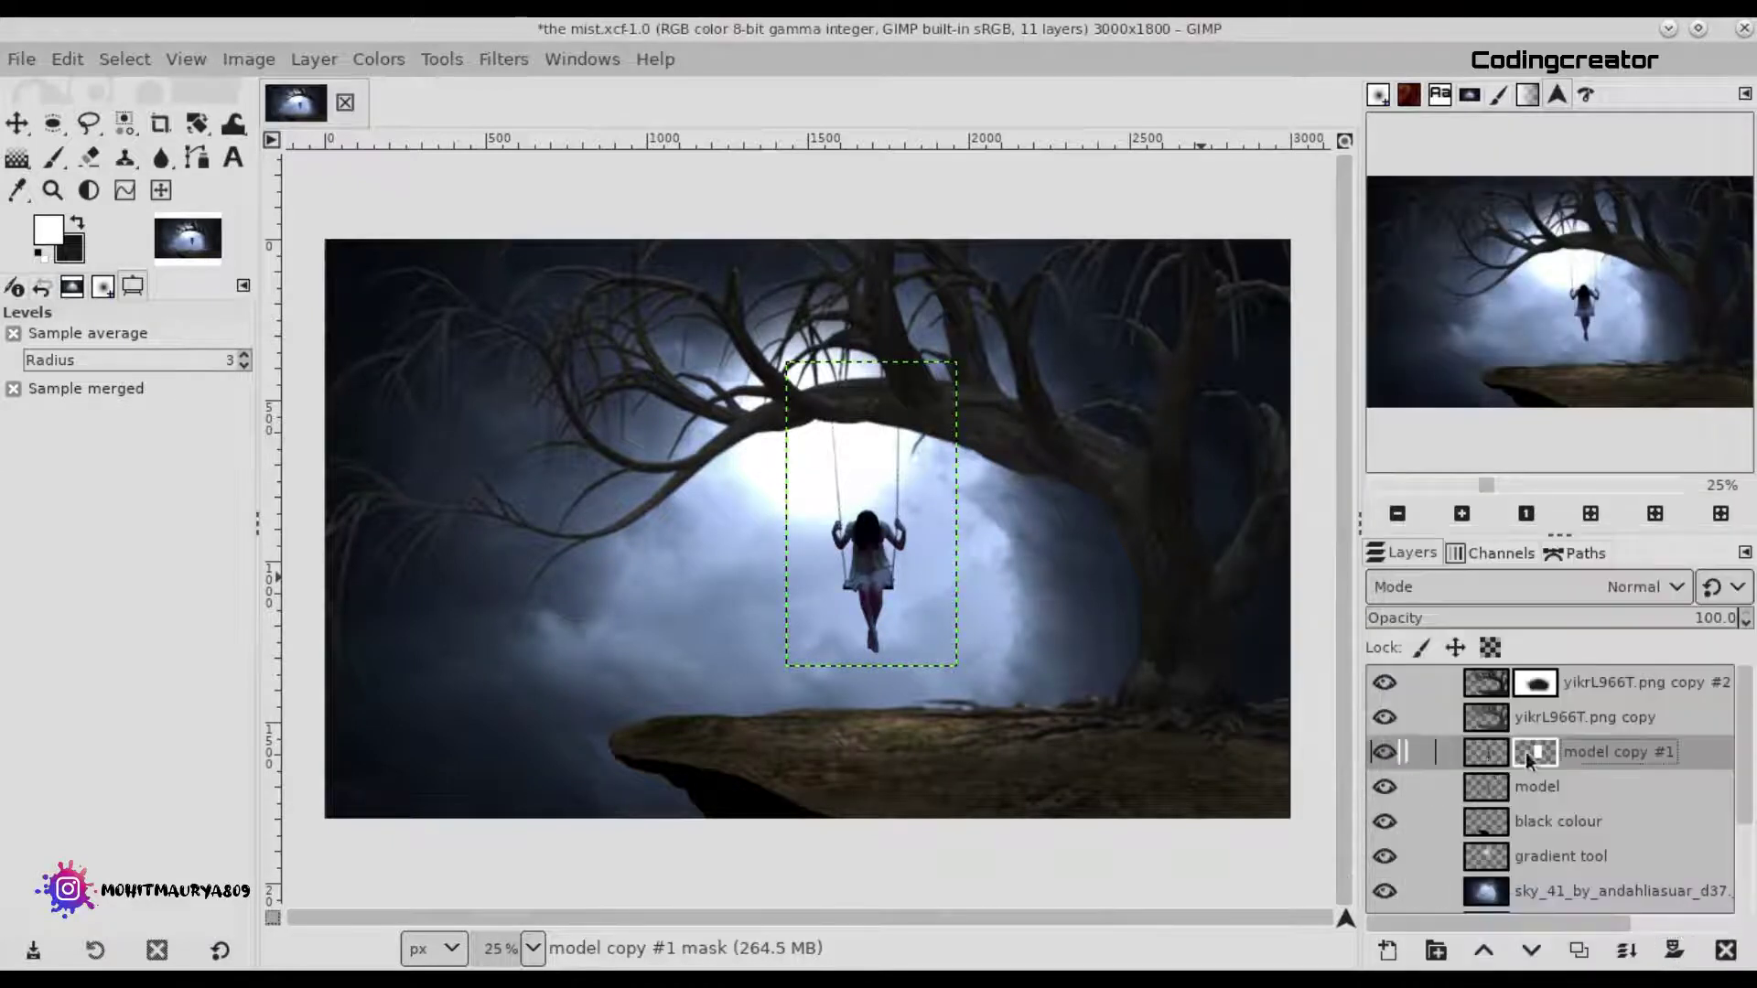
{"action": "left_click", "coordinate": [52, 157]}
{"action": "left_click", "coordinate": [77, 222]}
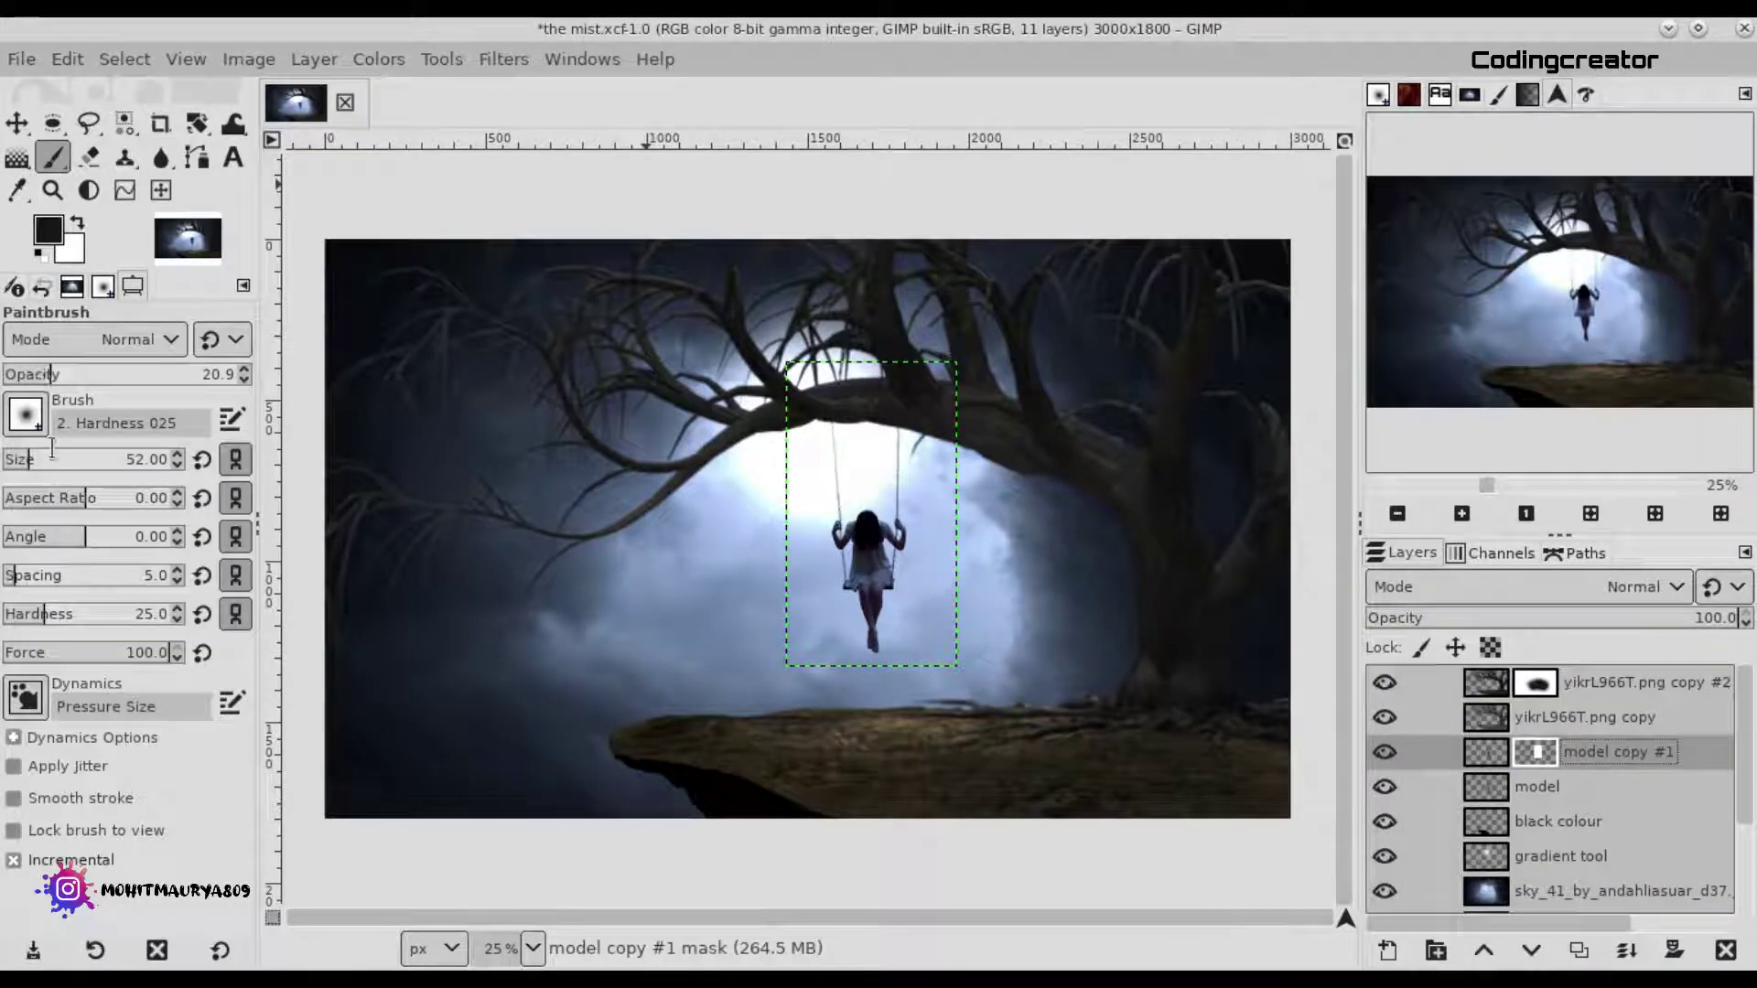
Shrink the Paintbrush and lower its opacity to 22.
{"action": "left_click", "coordinate": [14, 461]}
{"action": "scroll", "coordinate": [865, 440], "scroll_direction": "up", "scroll_amount": 2}
{"action": "scroll", "coordinate": [1007, 441], "scroll_direction": "up", "scroll_amount": 2}
{"action": "scroll", "coordinate": [1233, 445], "scroll_direction": "up", "scroll_amount": 1}
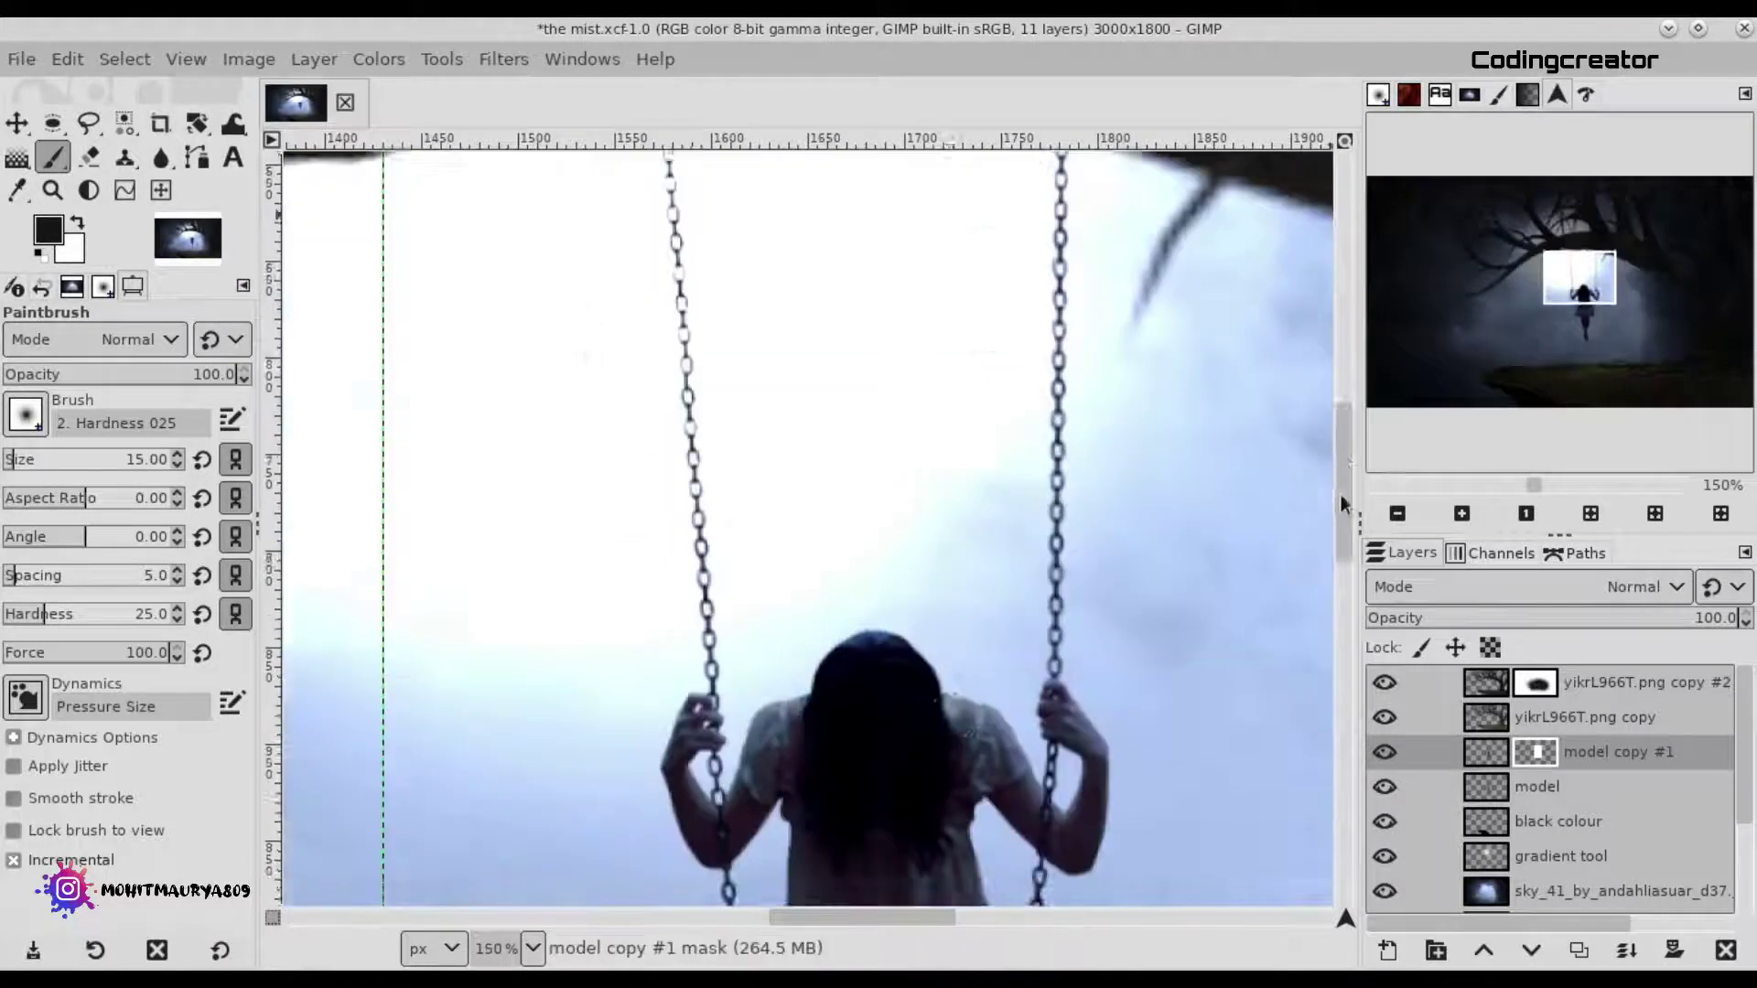
{"action": "scroll", "coordinate": [835, 365], "scroll_direction": "down", "scroll_amount": 3}
{"action": "scroll", "coordinate": [850, 360], "scroll_direction": "up", "scroll_amount": 1}
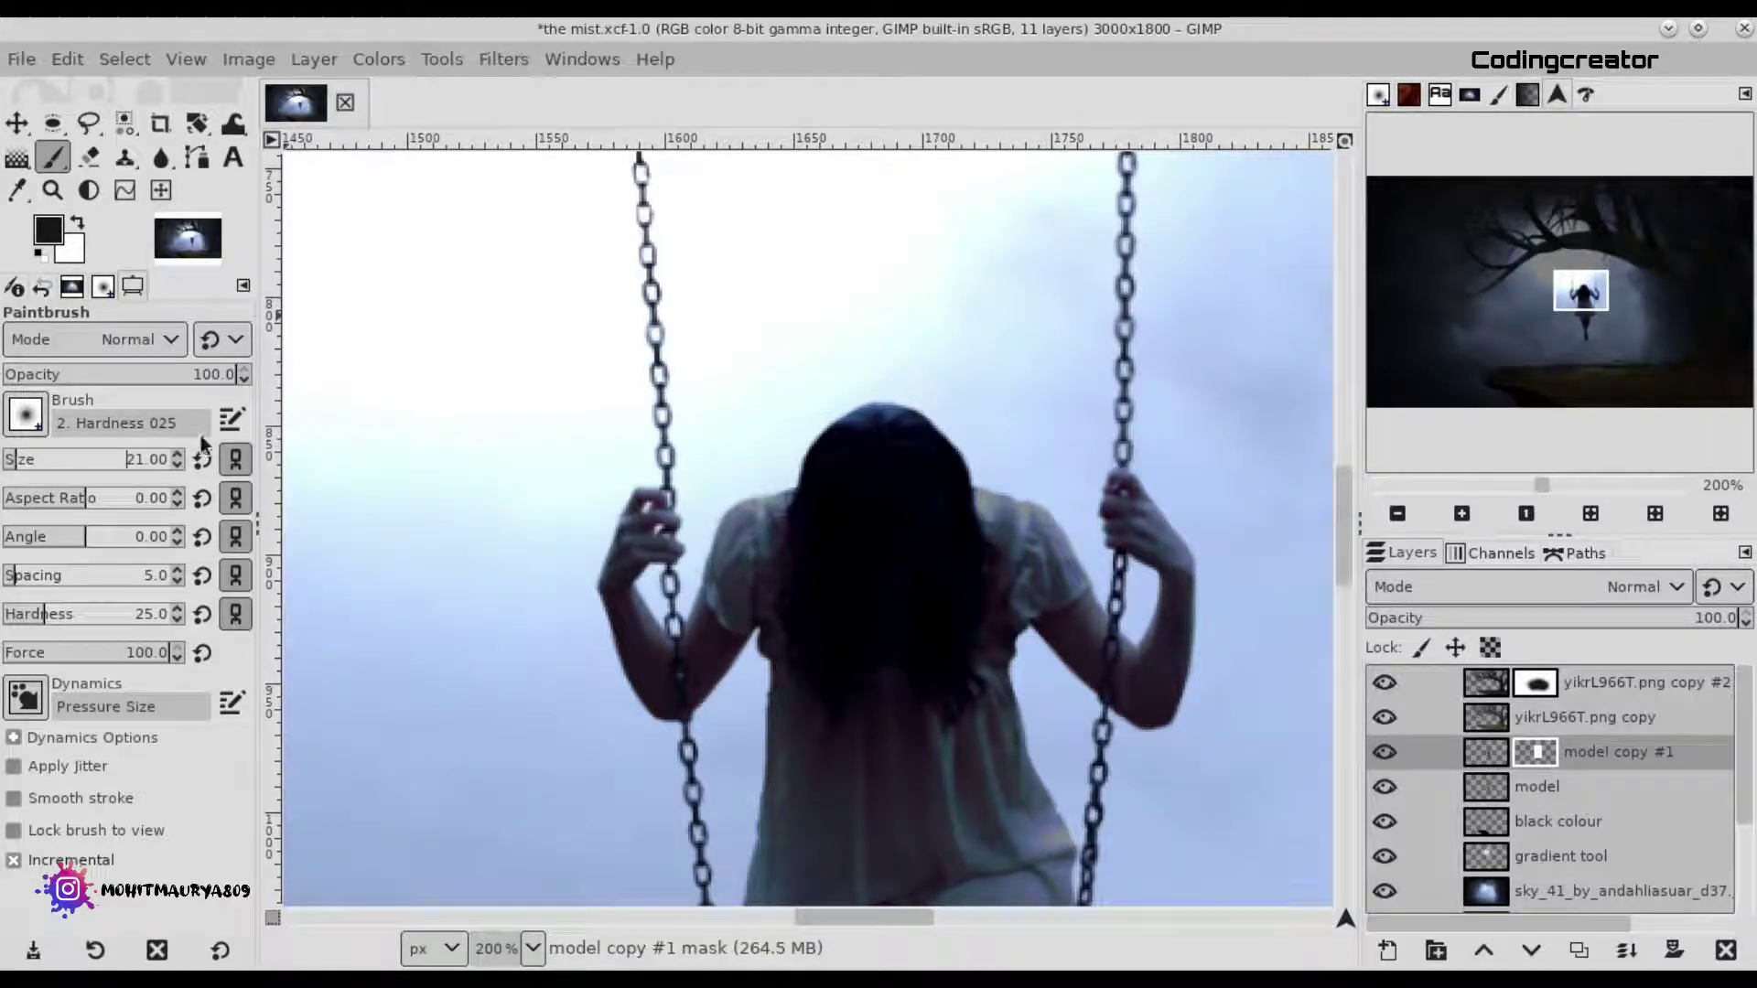
{"action": "scroll", "coordinate": [178, 456], "scroll_direction": "up", "scroll_amount": 10}
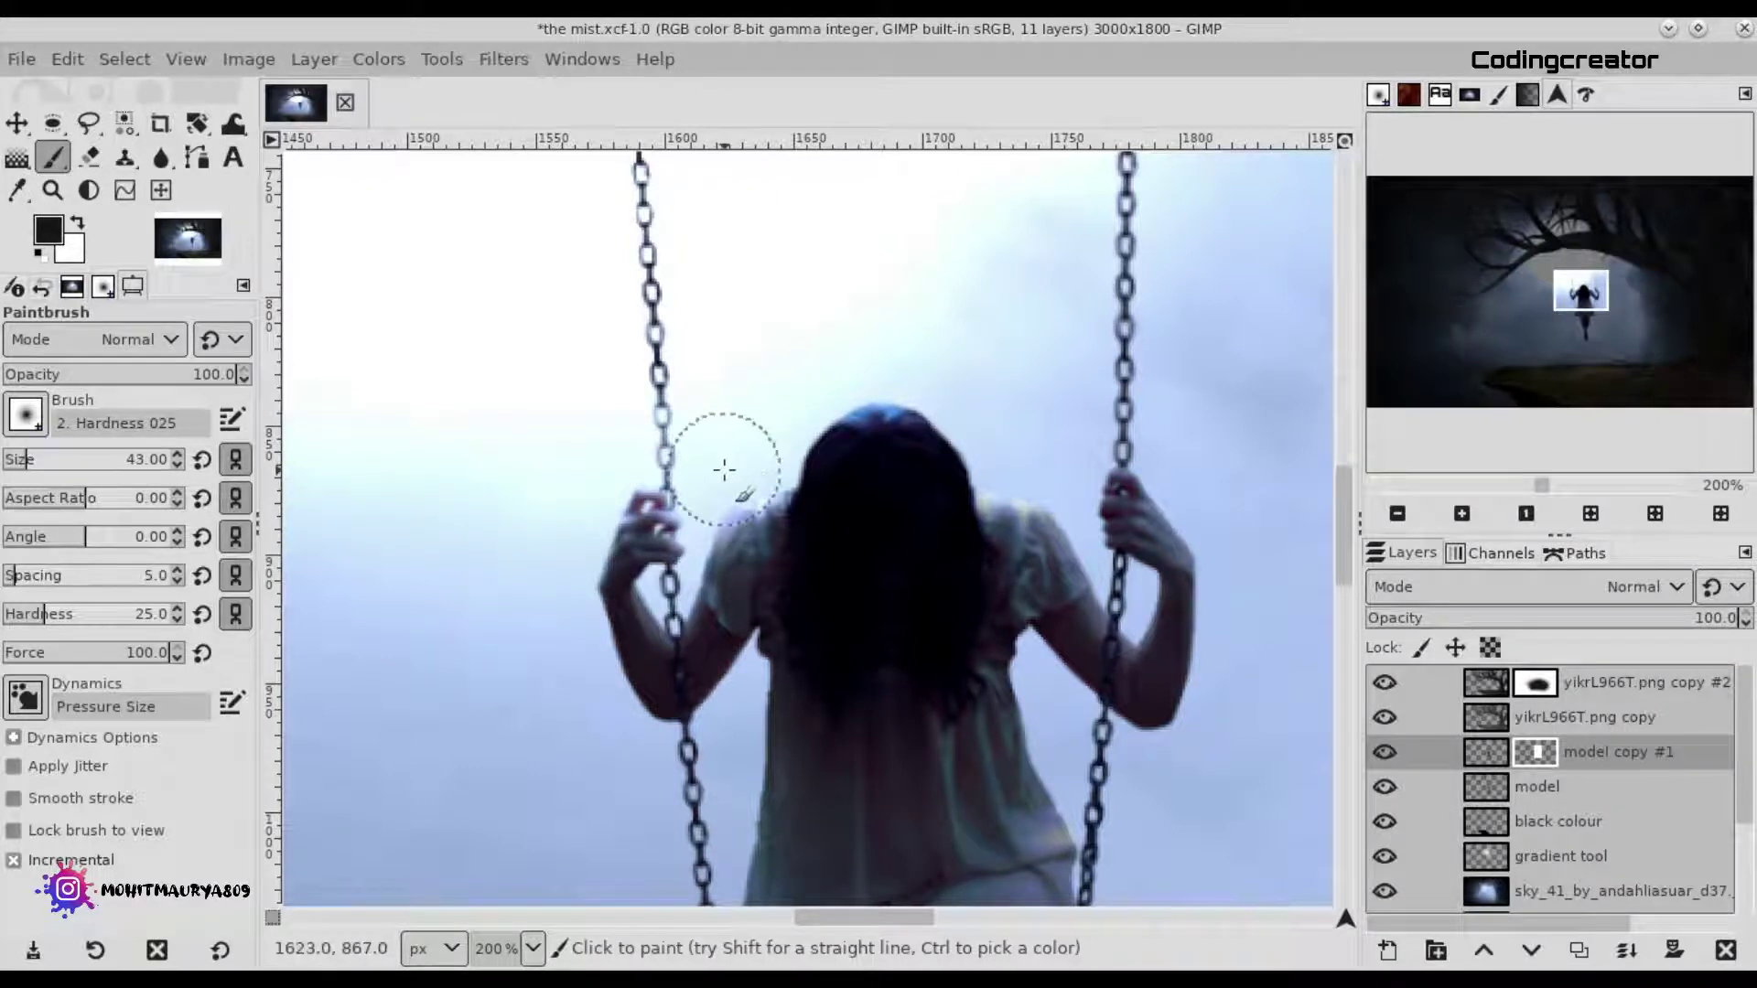
{"action": "left_click", "coordinate": [18, 471]}
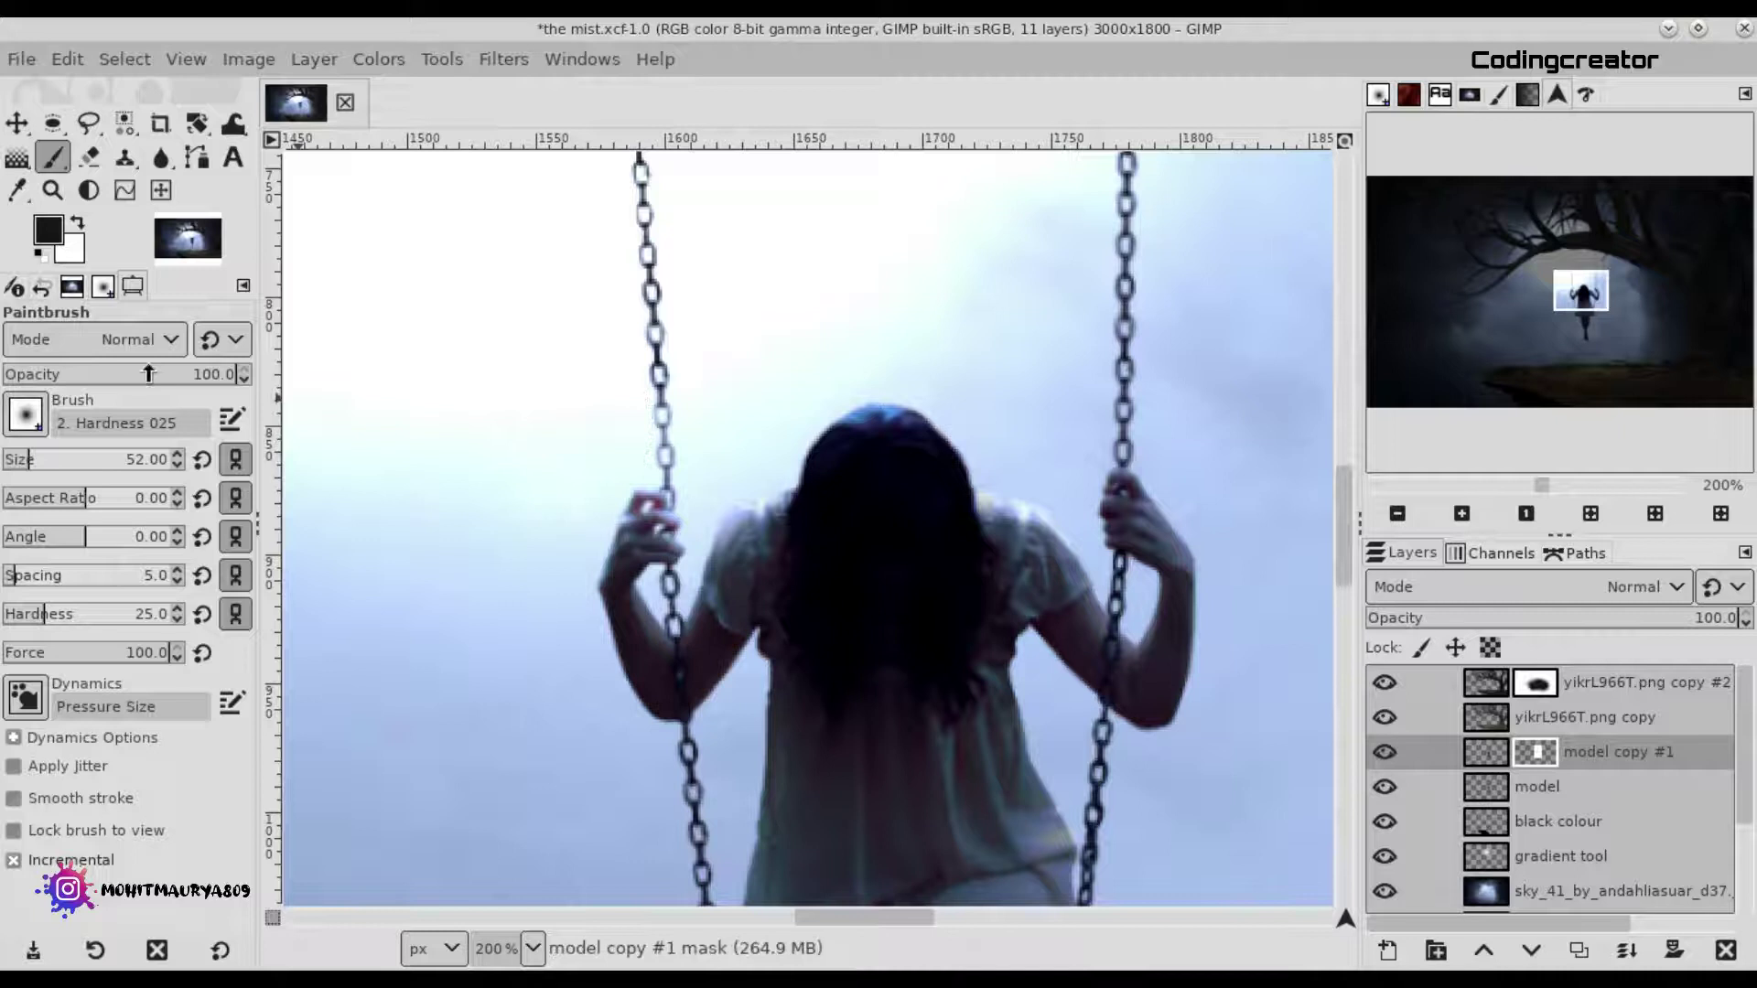
{"action": "left_click_drag", "start_coordinate": [149, 376], "coordinate": [54, 375]}
Paint black on the mask to reveal the brighter shoulders, hair, hands and sleeve.
{"action": "left_click_drag", "start_coordinate": [1054, 499], "coordinate": [1051, 482]}
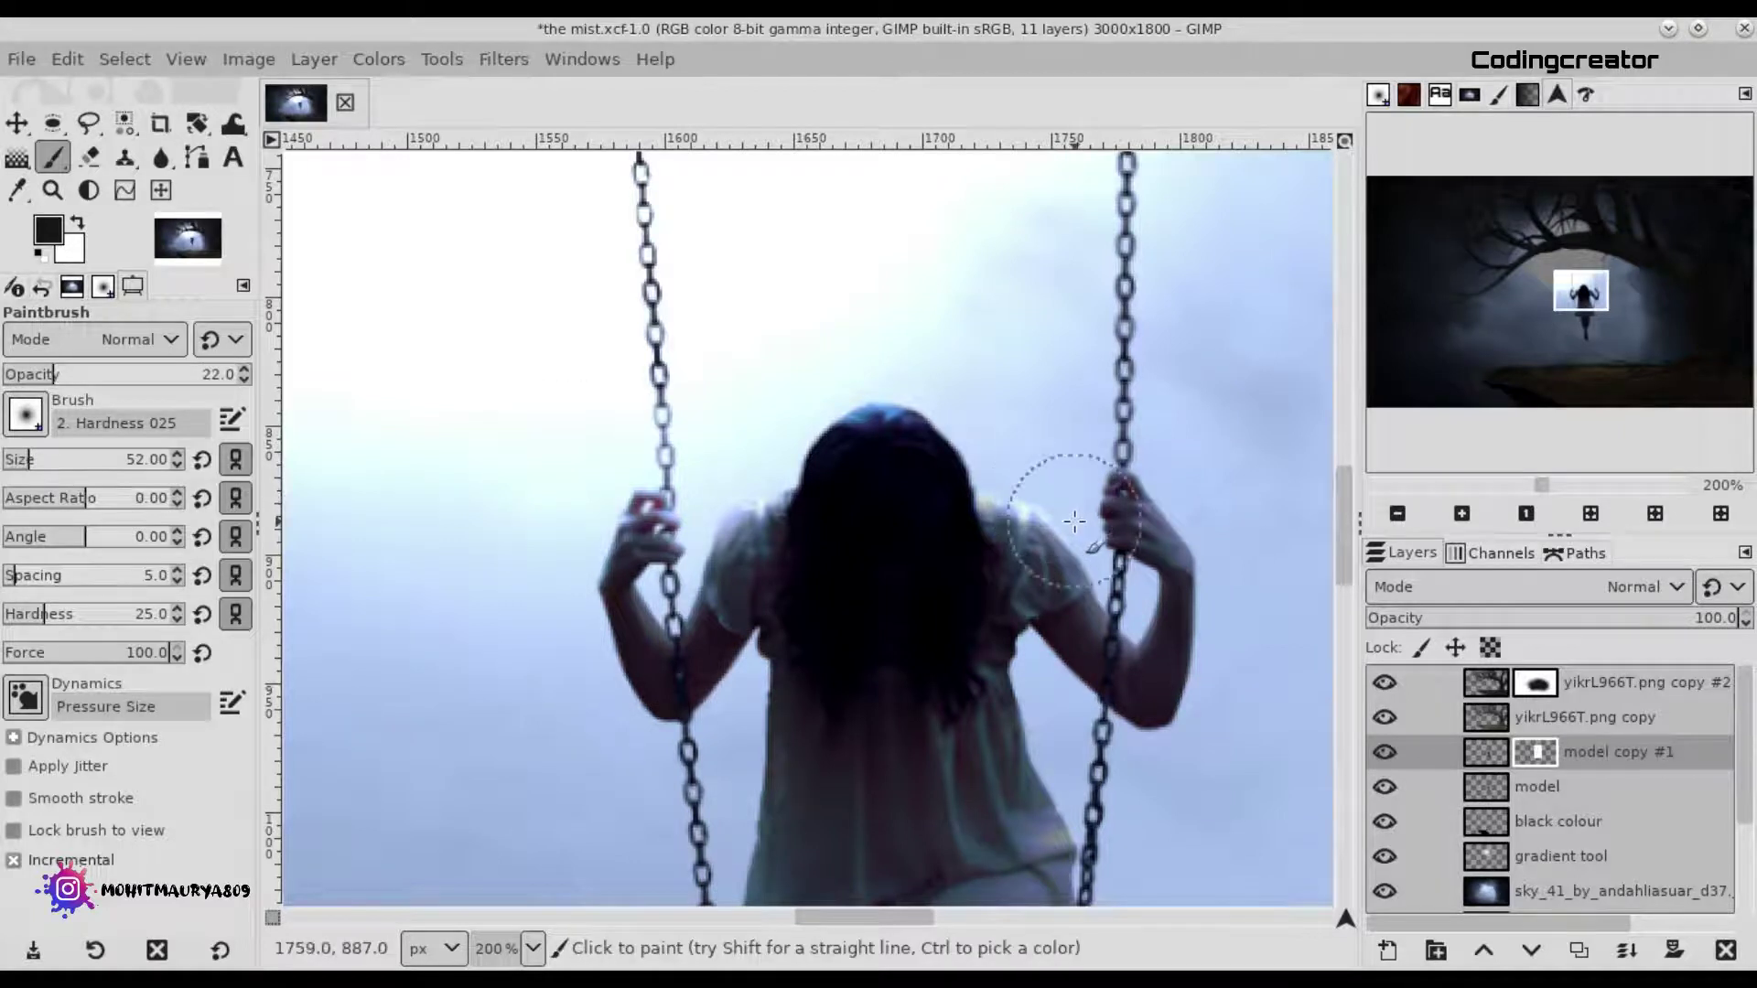
{"action": "mouse_move", "coordinate": [773, 456]}
{"action": "left_mouse_down"}
{"action": "mouse_move", "coordinate": [698, 549]}
{"action": "mouse_move", "coordinate": [713, 494]}
{"action": "left_mouse_up"}
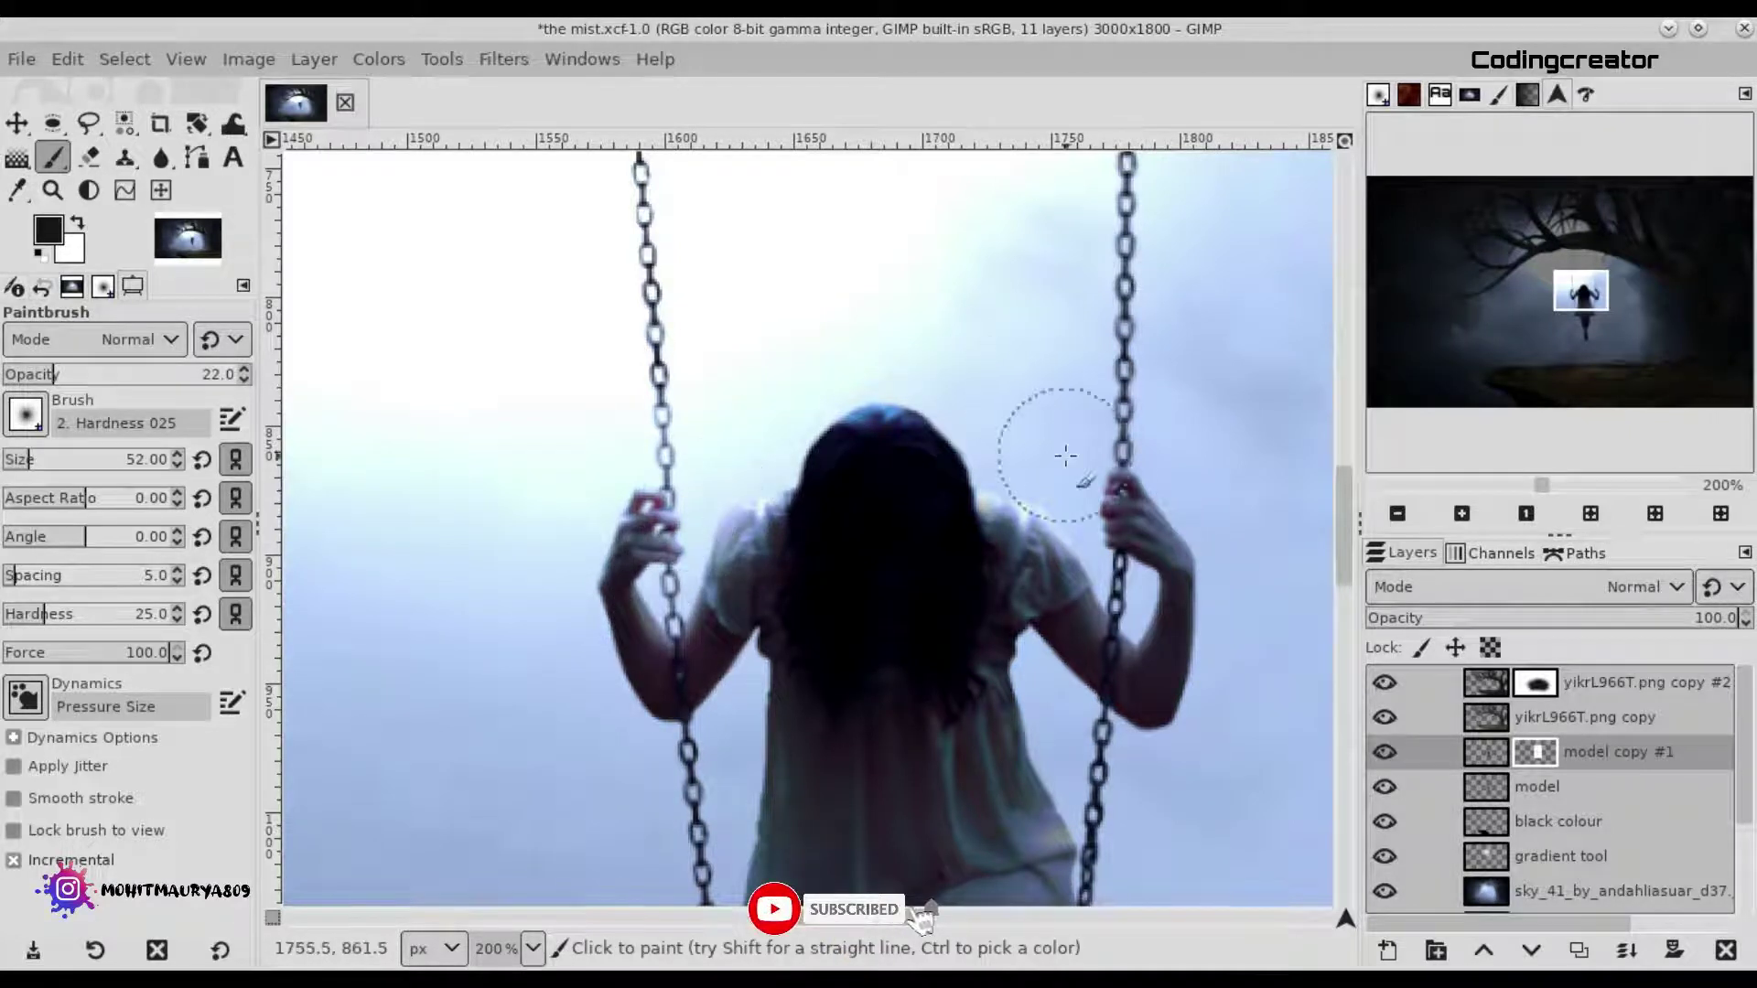
{"action": "left_click_drag", "start_coordinate": [1089, 512], "coordinate": [1071, 547]}
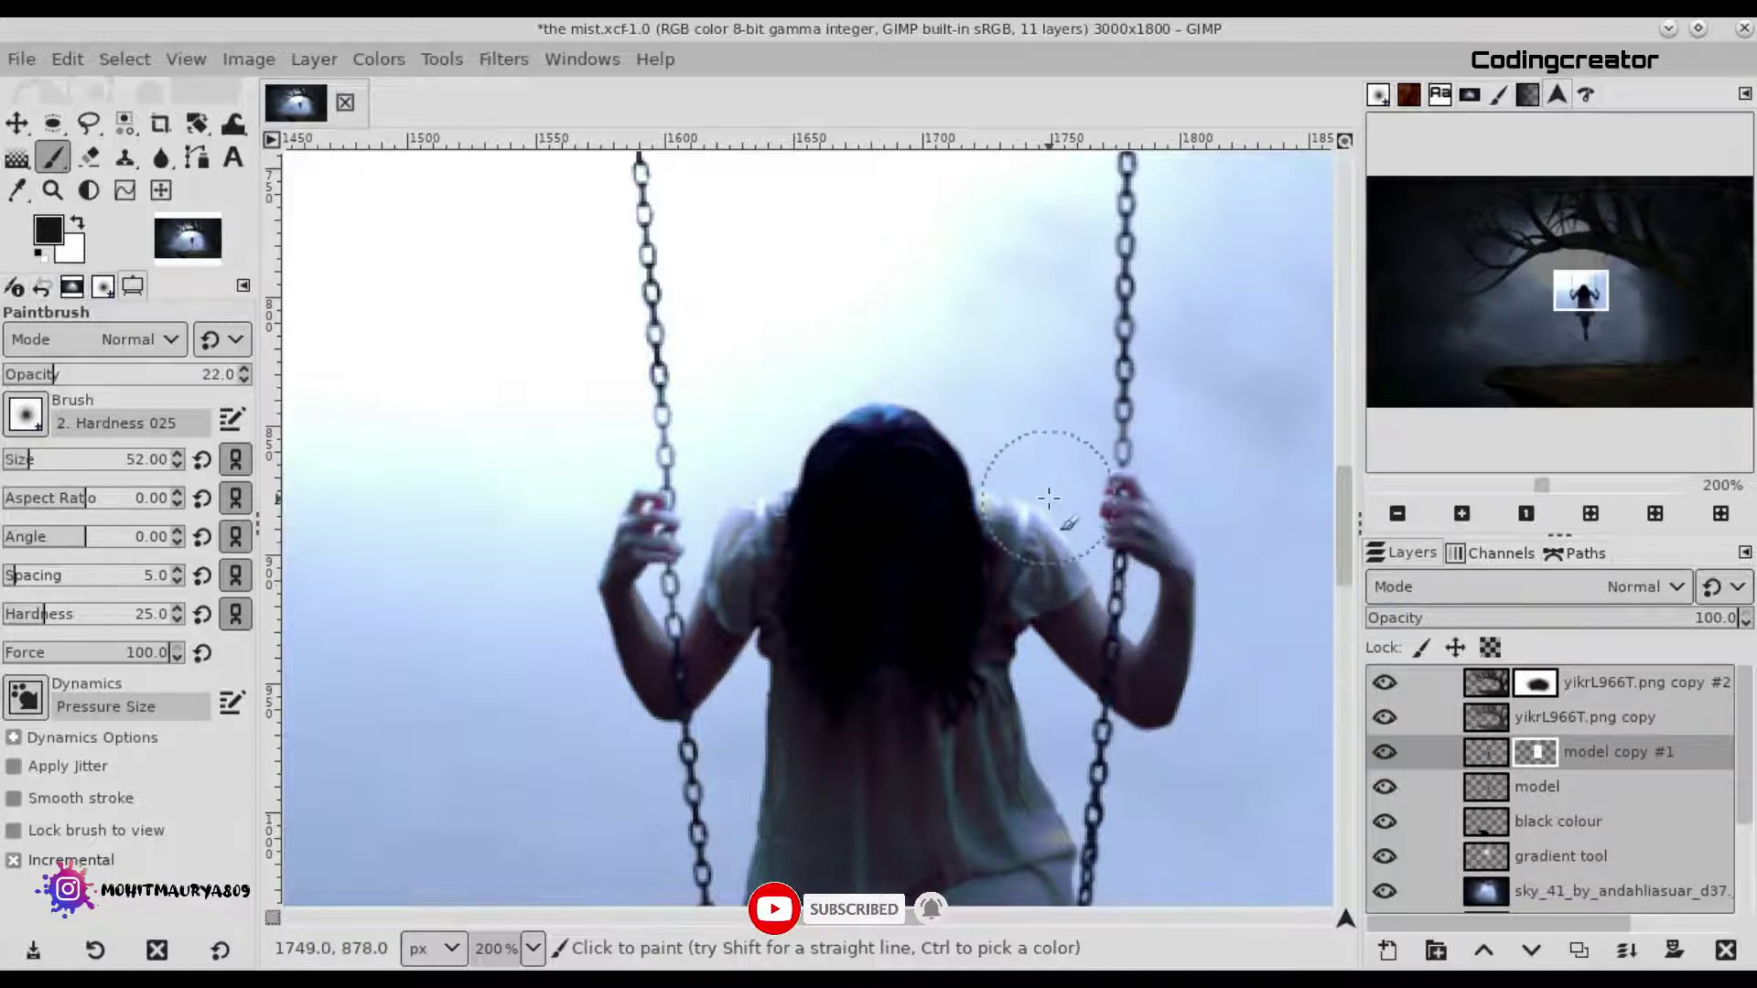
{"action": "scroll", "coordinate": [942, 345], "scroll_direction": "down", "scroll_amount": 2}
{"action": "scroll", "coordinate": [930, 338], "scroll_direction": "up", "scroll_amount": 1}
{"action": "scroll", "coordinate": [1007, 442], "scroll_direction": "up", "scroll_amount": 2}
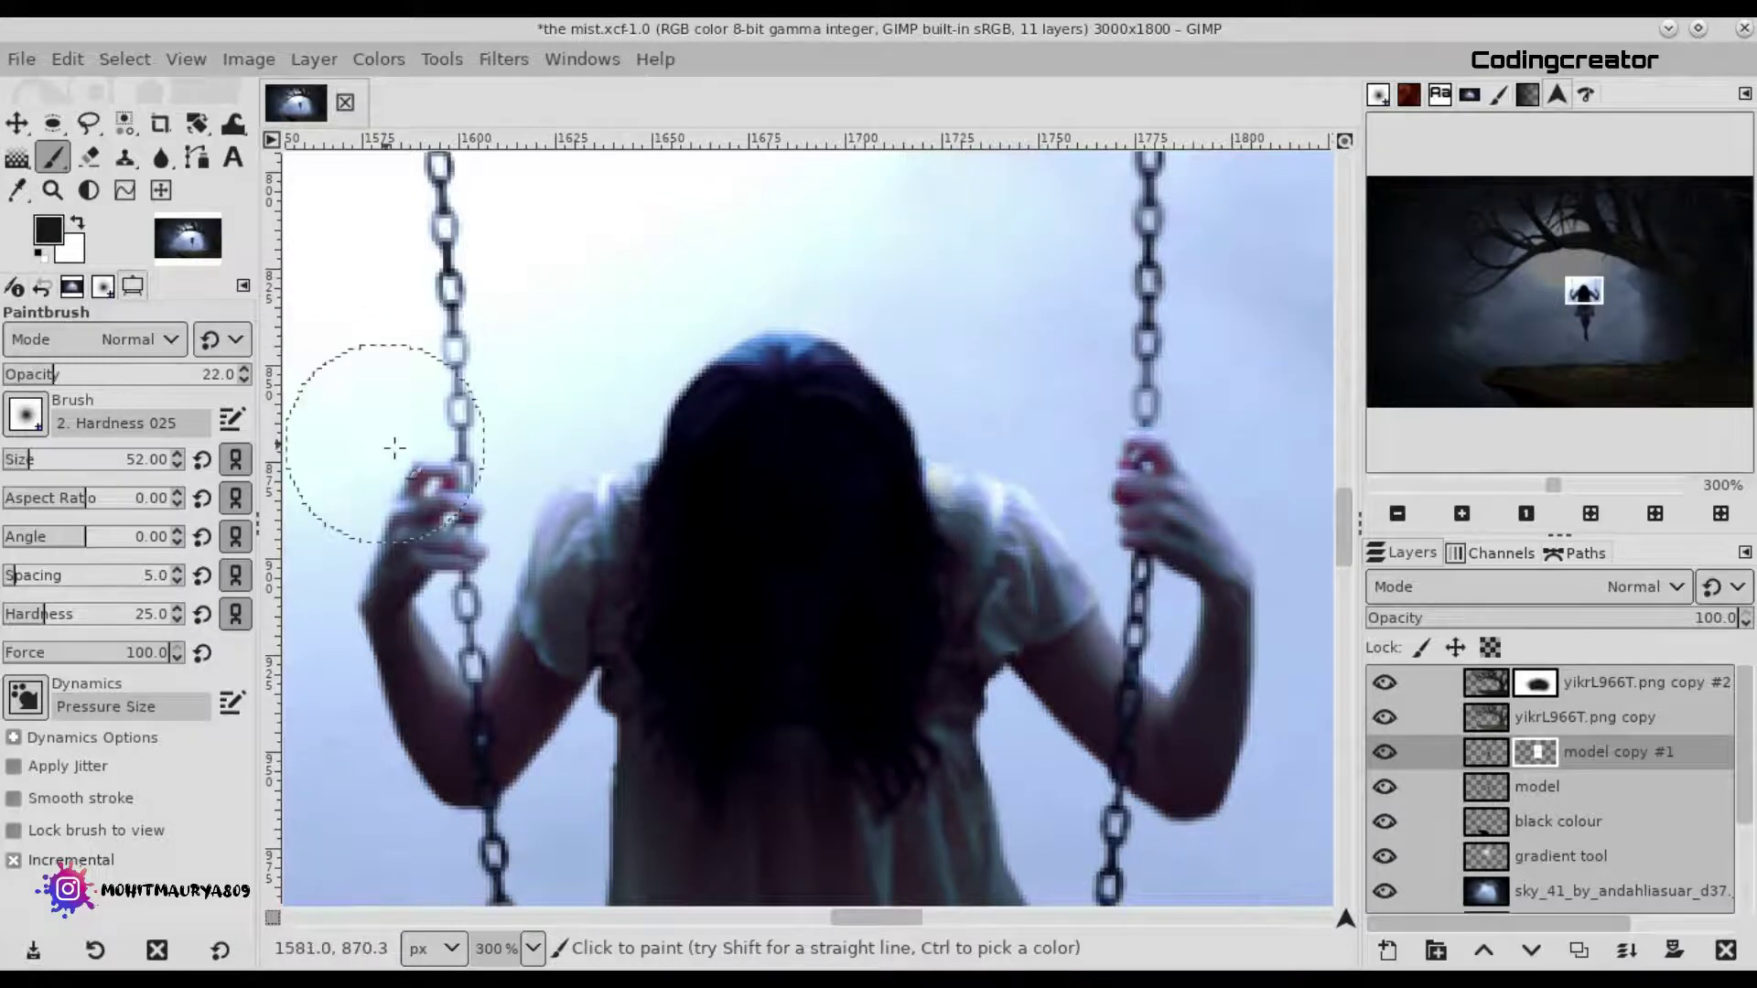
{"action": "scroll", "coordinate": [1043, 539], "scroll_direction": "down", "scroll_amount": 1}
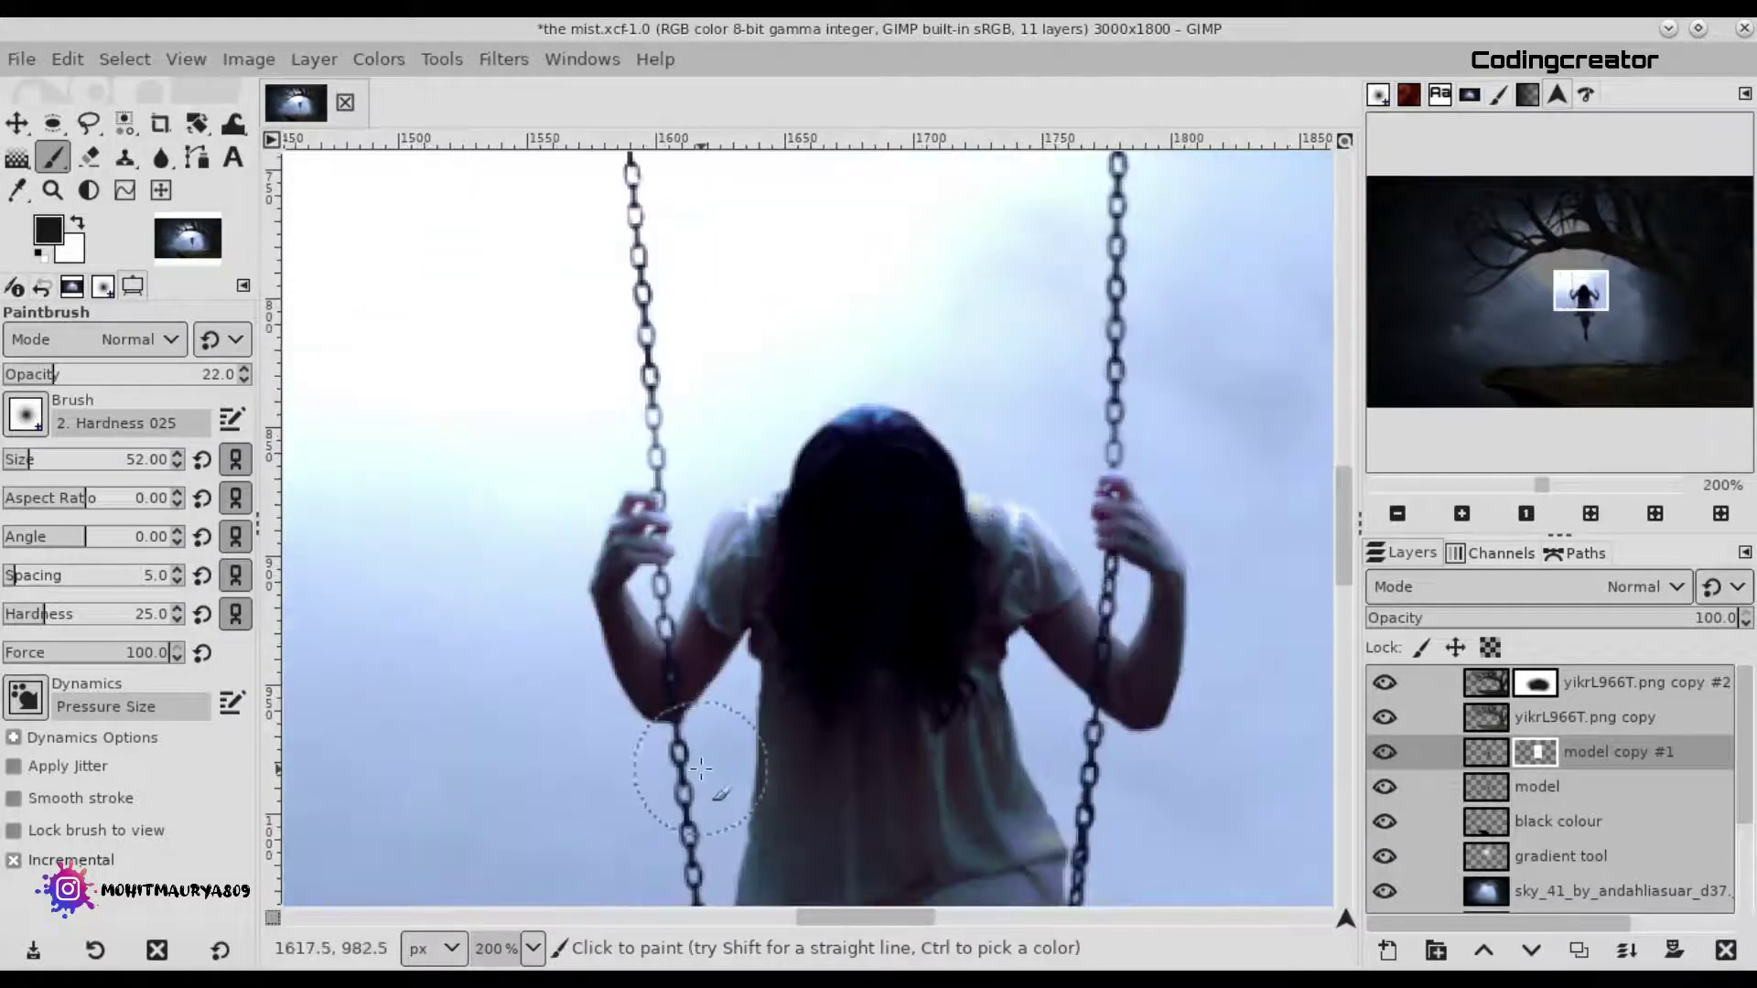
With a smaller brush, lighten the chains and dress edges from swing seat to hem.
{"action": "left_click_drag", "start_coordinate": [22, 462], "coordinate": [21, 462]}
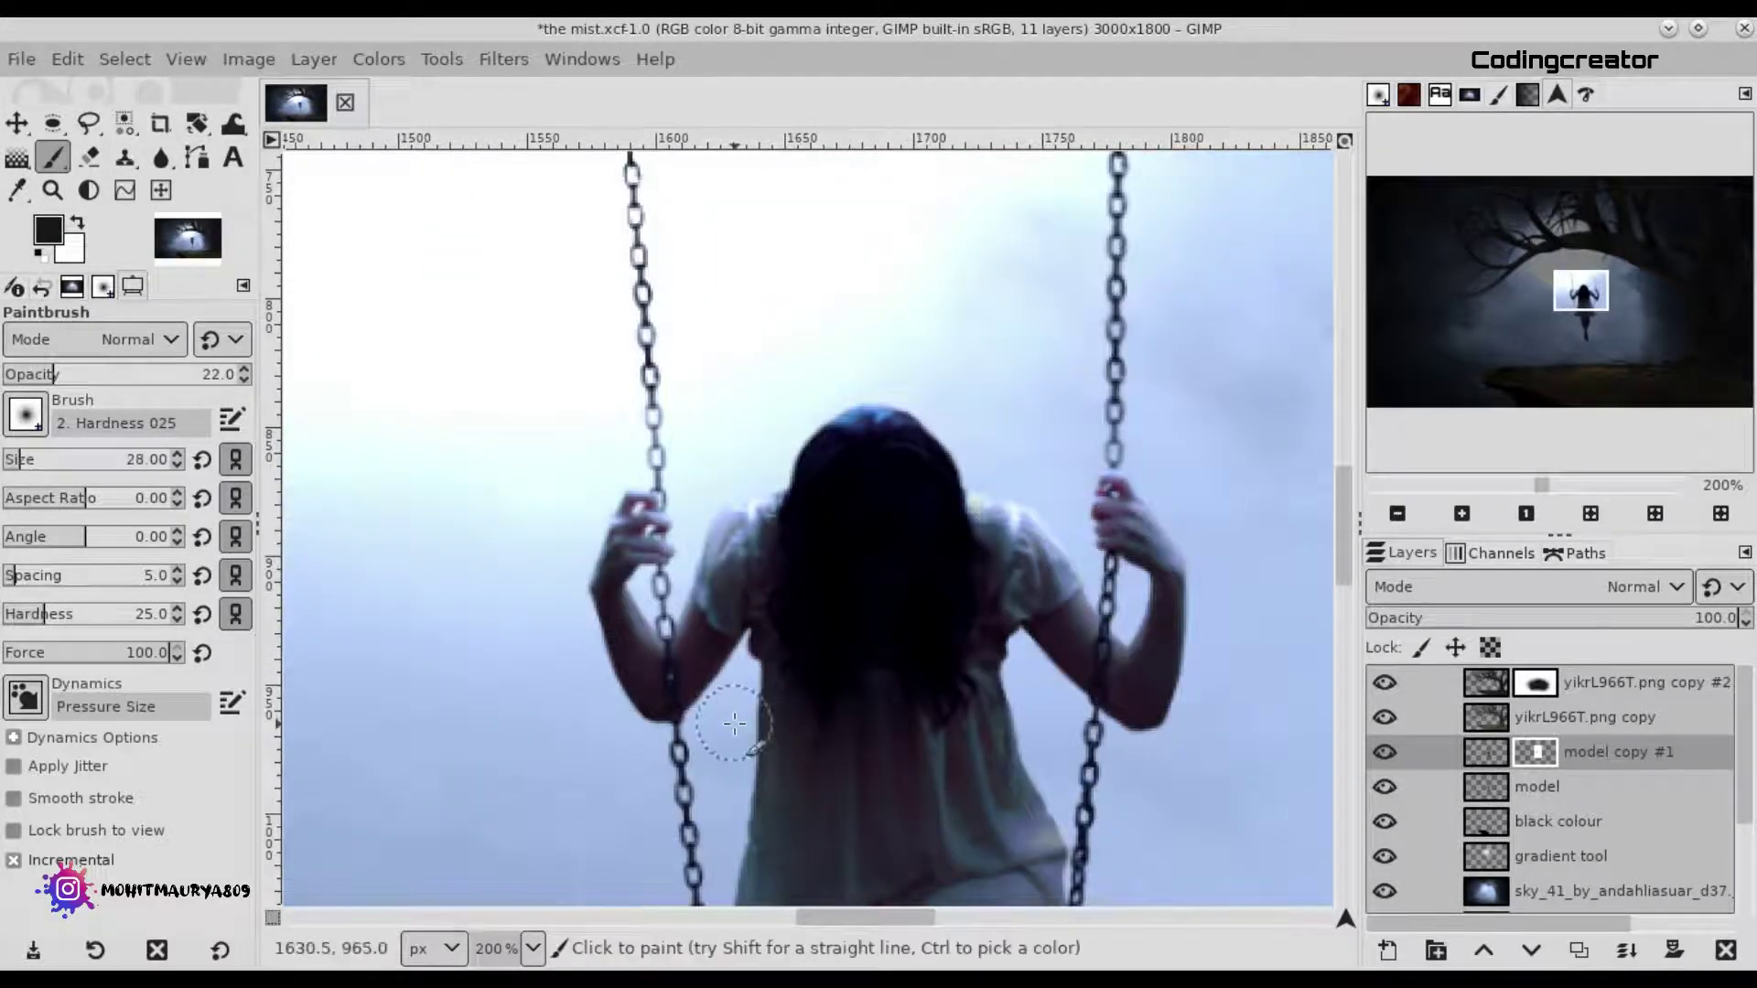
{"action": "scroll", "coordinate": [734, 724], "scroll_direction": "down", "scroll_amount": 2}
{"action": "scroll", "coordinate": [1336, 542], "scroll_direction": "up", "scroll_amount": 1}
{"action": "left_click_drag", "start_coordinate": [683, 602], "coordinate": [647, 656]}
{"action": "scroll", "coordinate": [1341, 557], "scroll_direction": "up", "scroll_amount": 1}
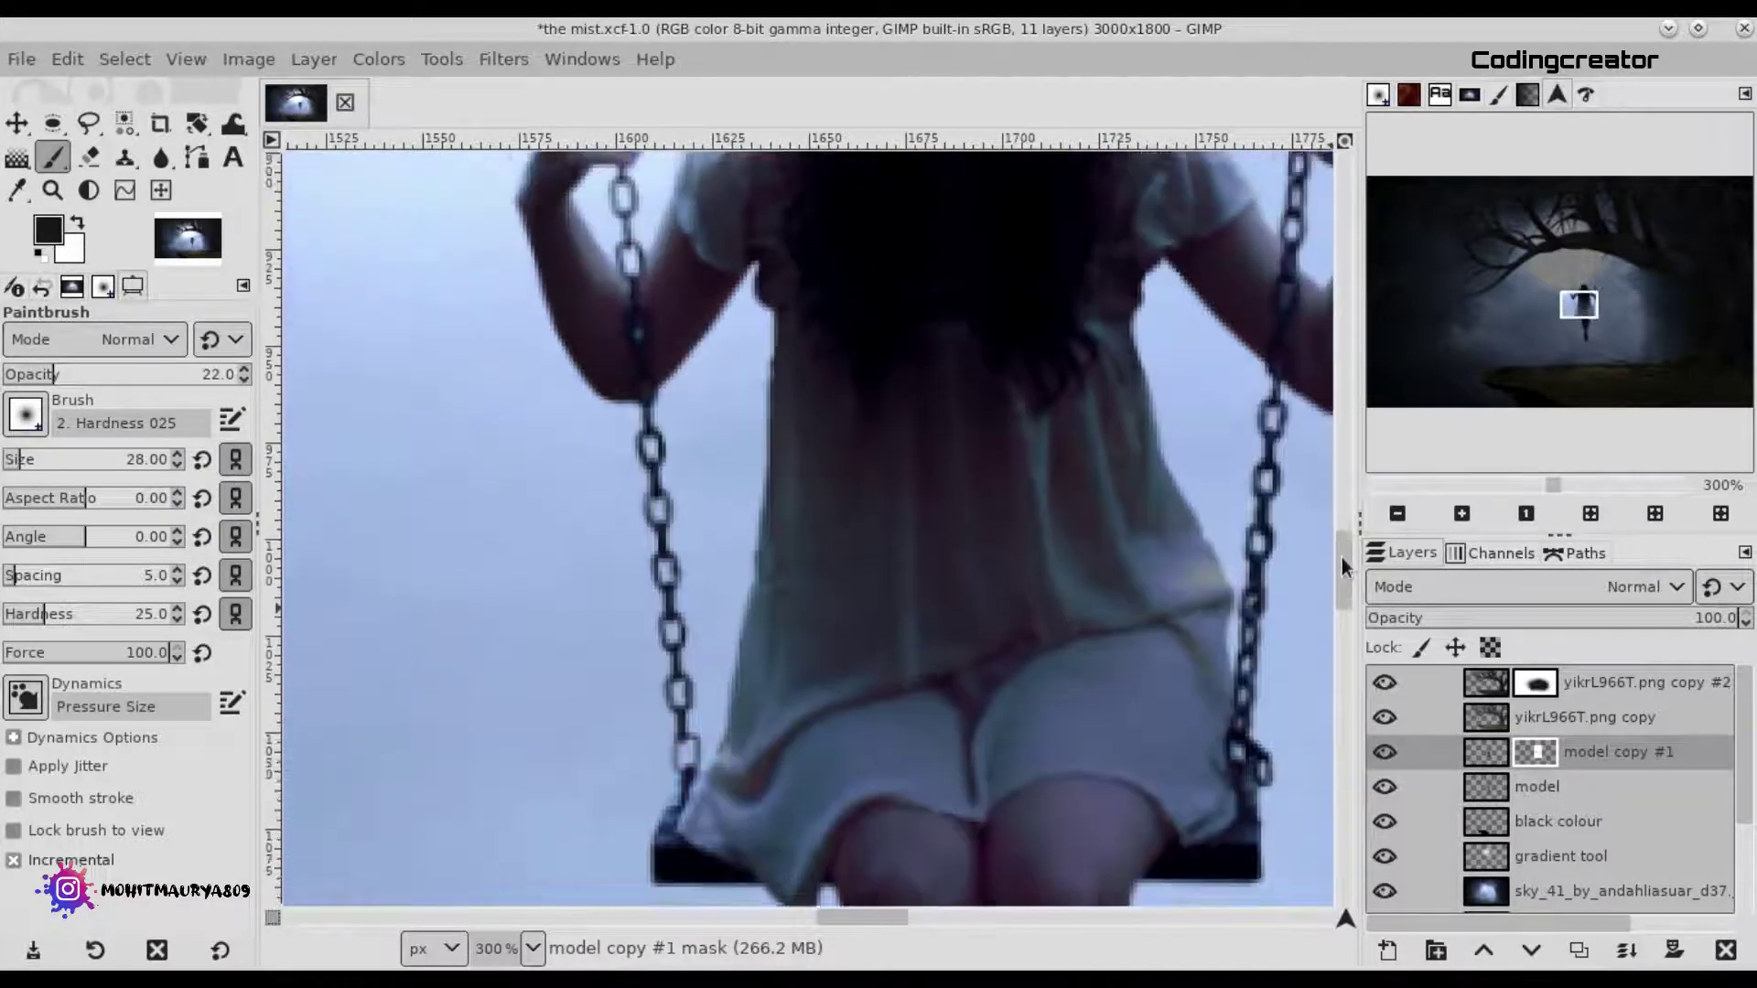
{"action": "scroll", "coordinate": [1341, 557], "scroll_direction": "up", "scroll_amount": 2}
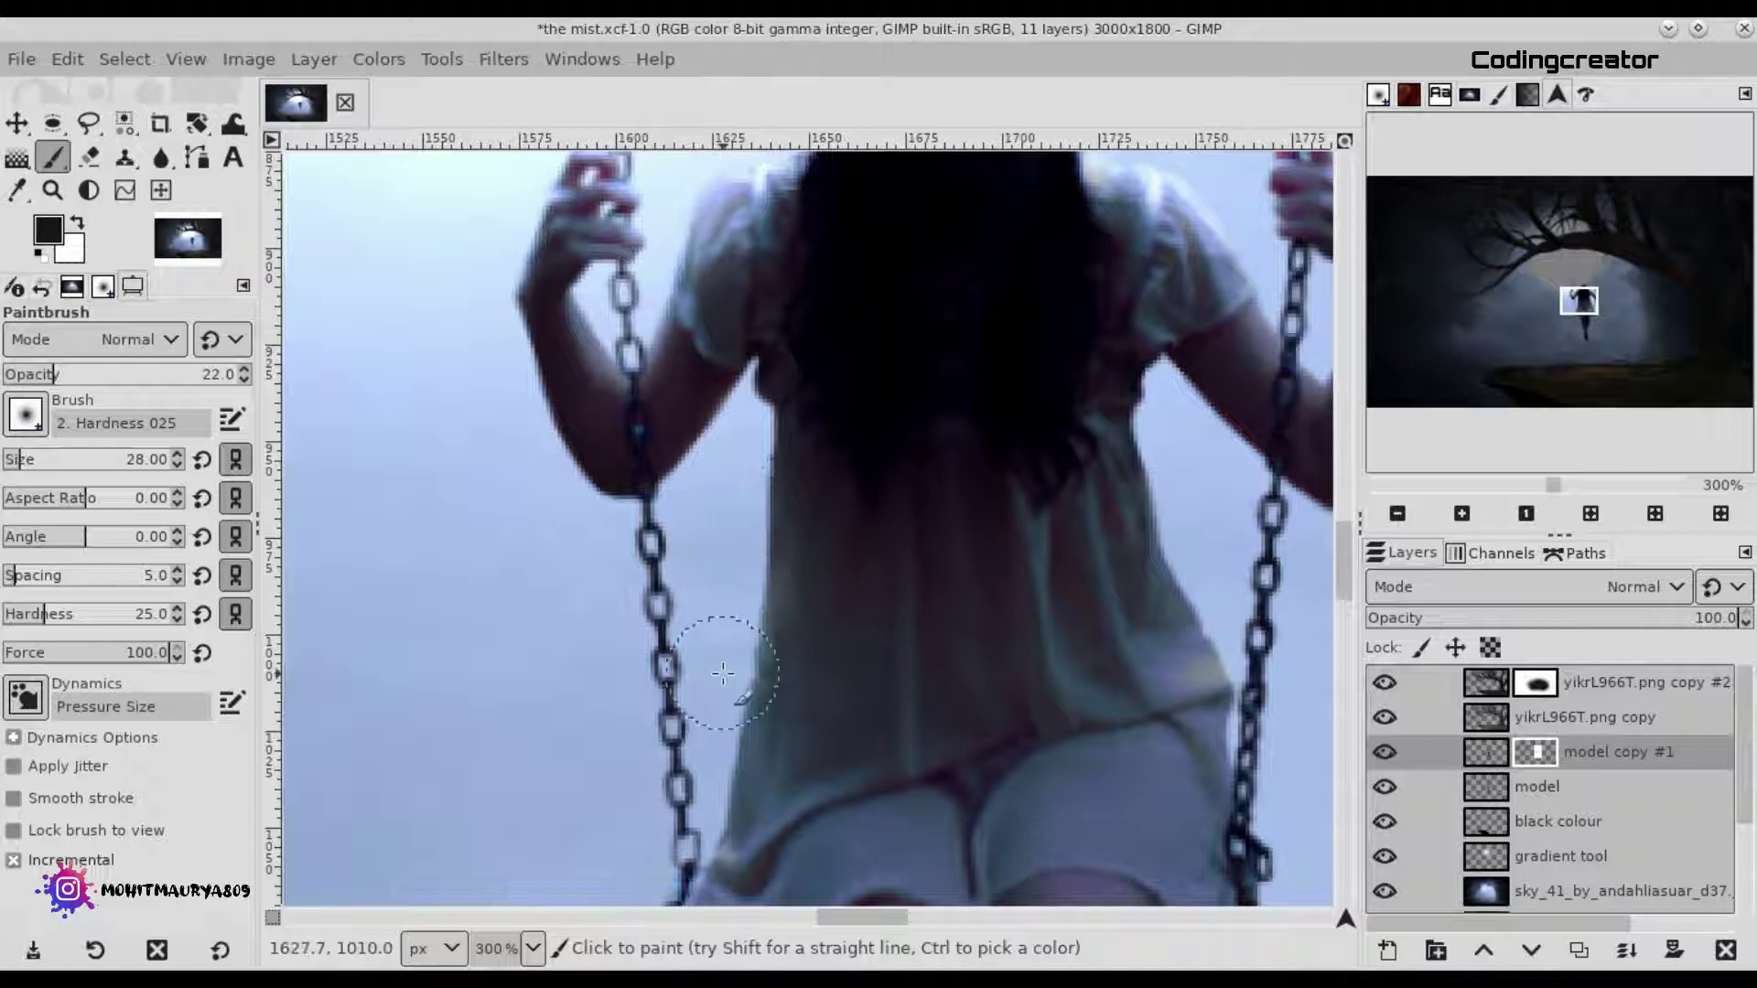
{"action": "left_click_drag", "start_coordinate": [715, 752], "coordinate": [691, 843]}
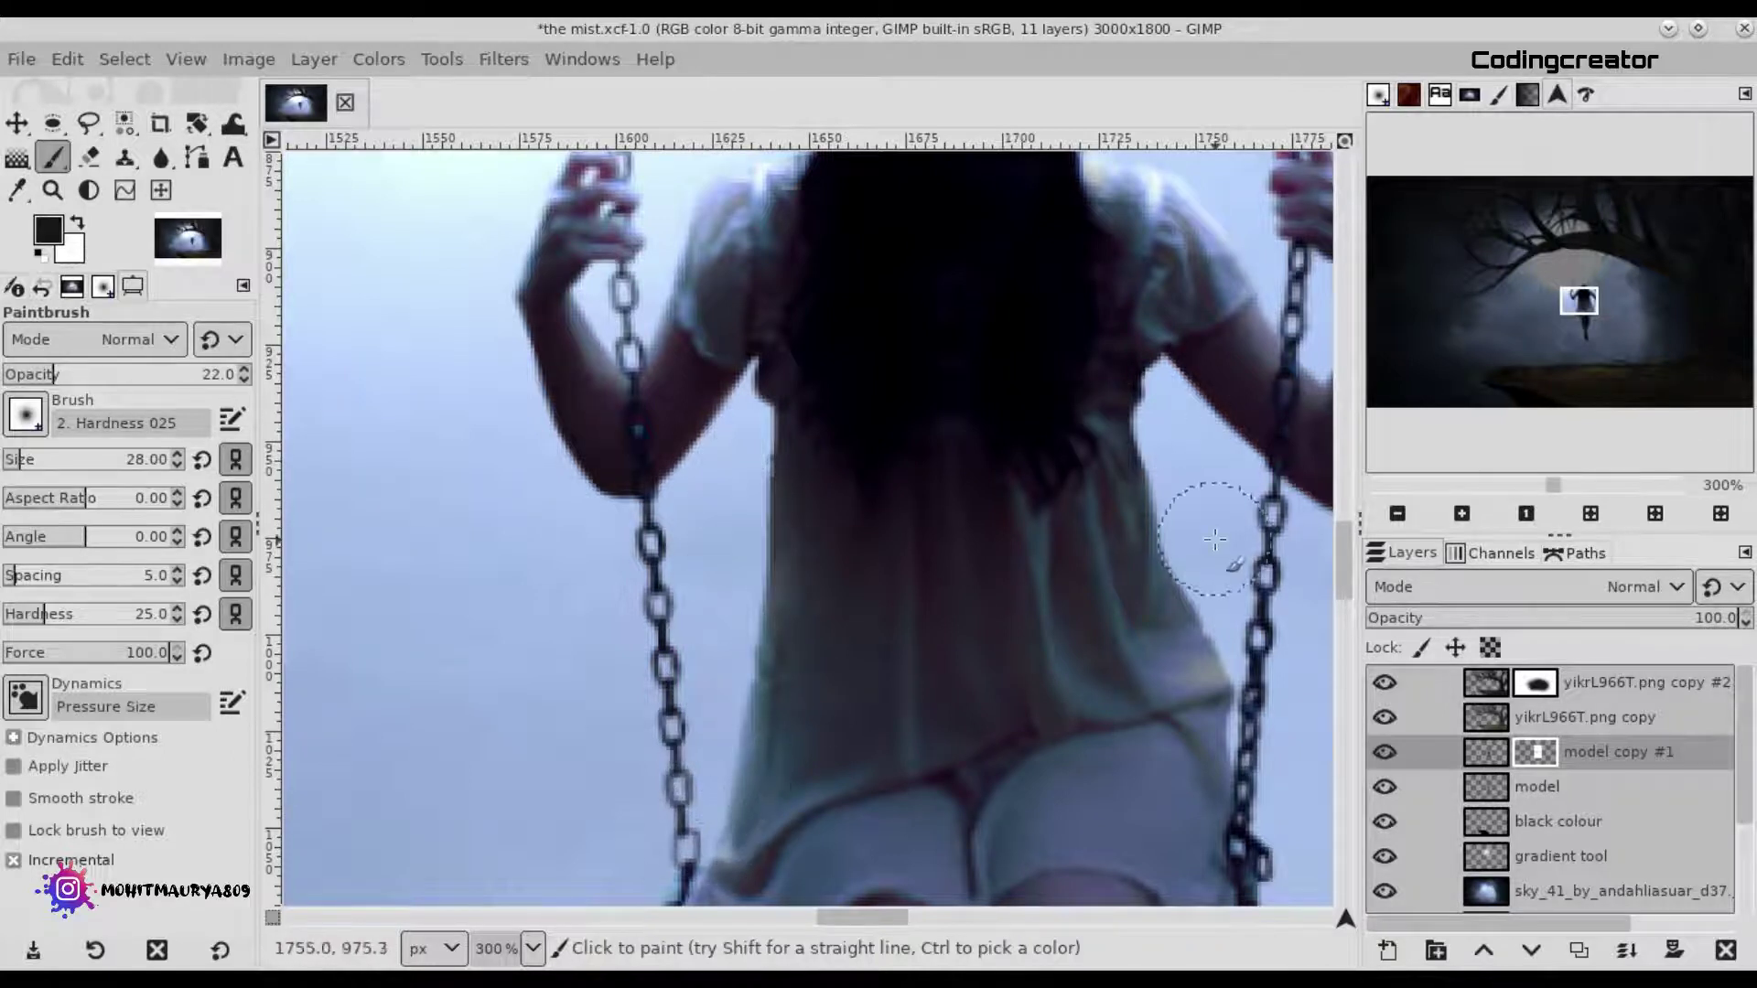
{"action": "left_click_drag", "start_coordinate": [1215, 539], "coordinate": [1024, 753]}
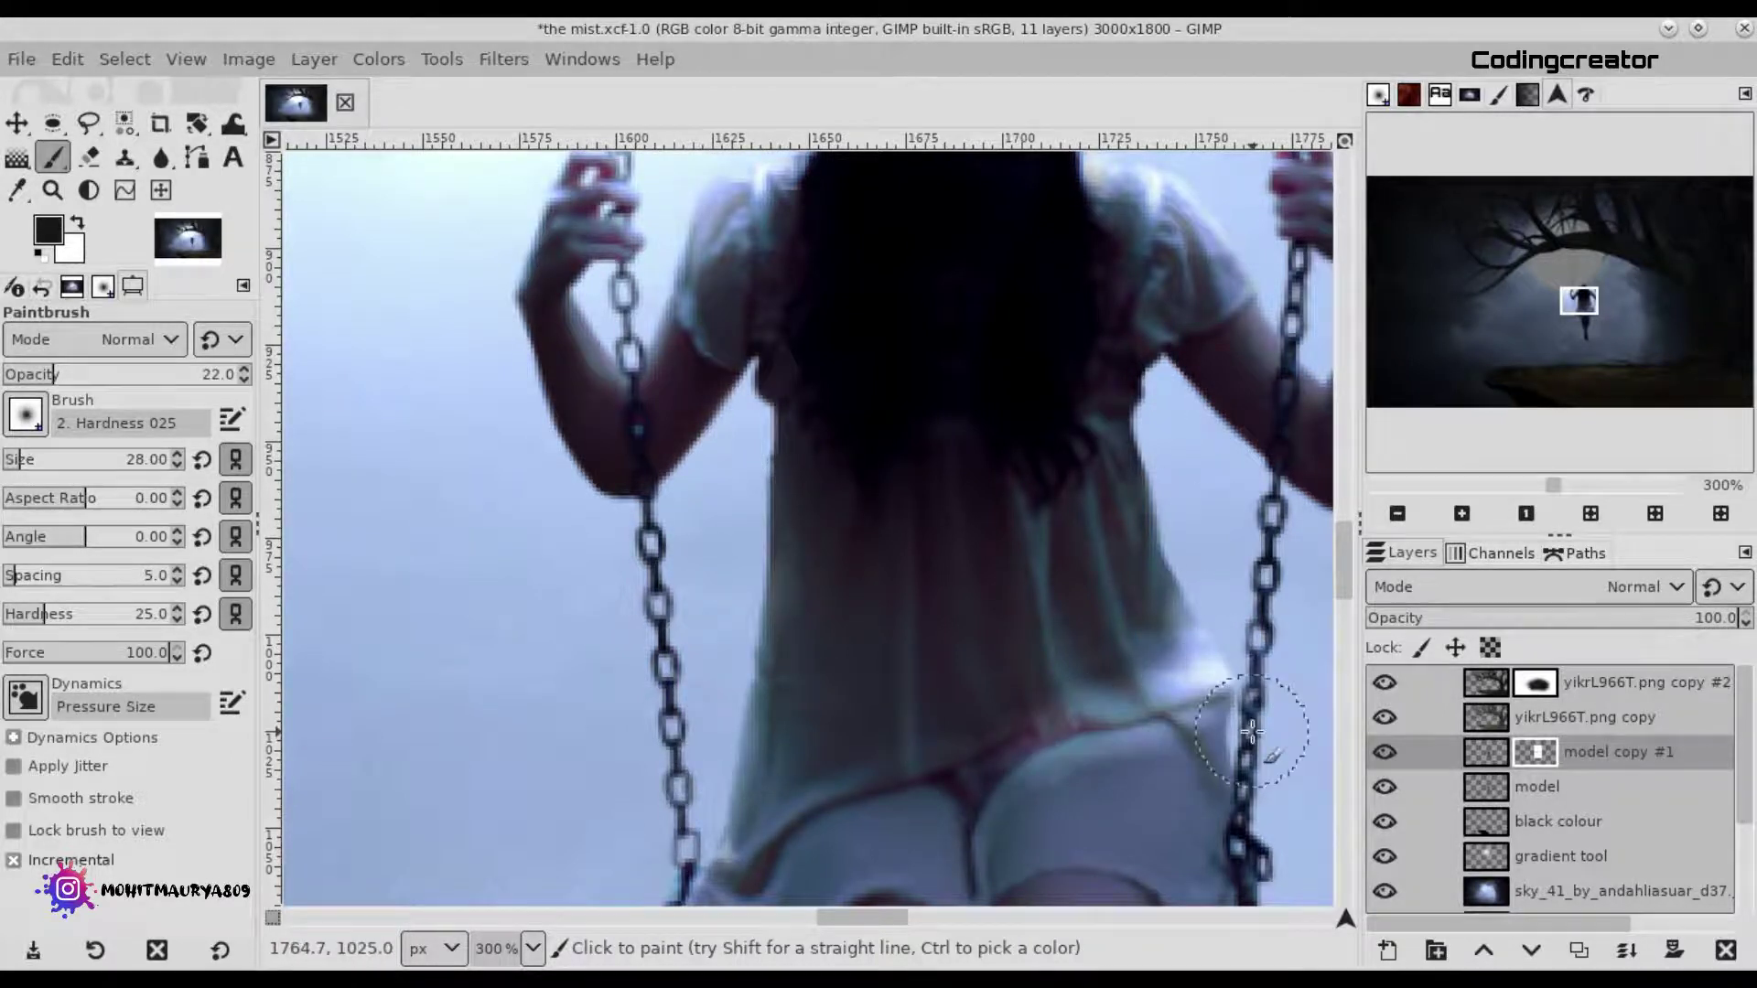
{"action": "left_click", "coordinate": [119, 57]}
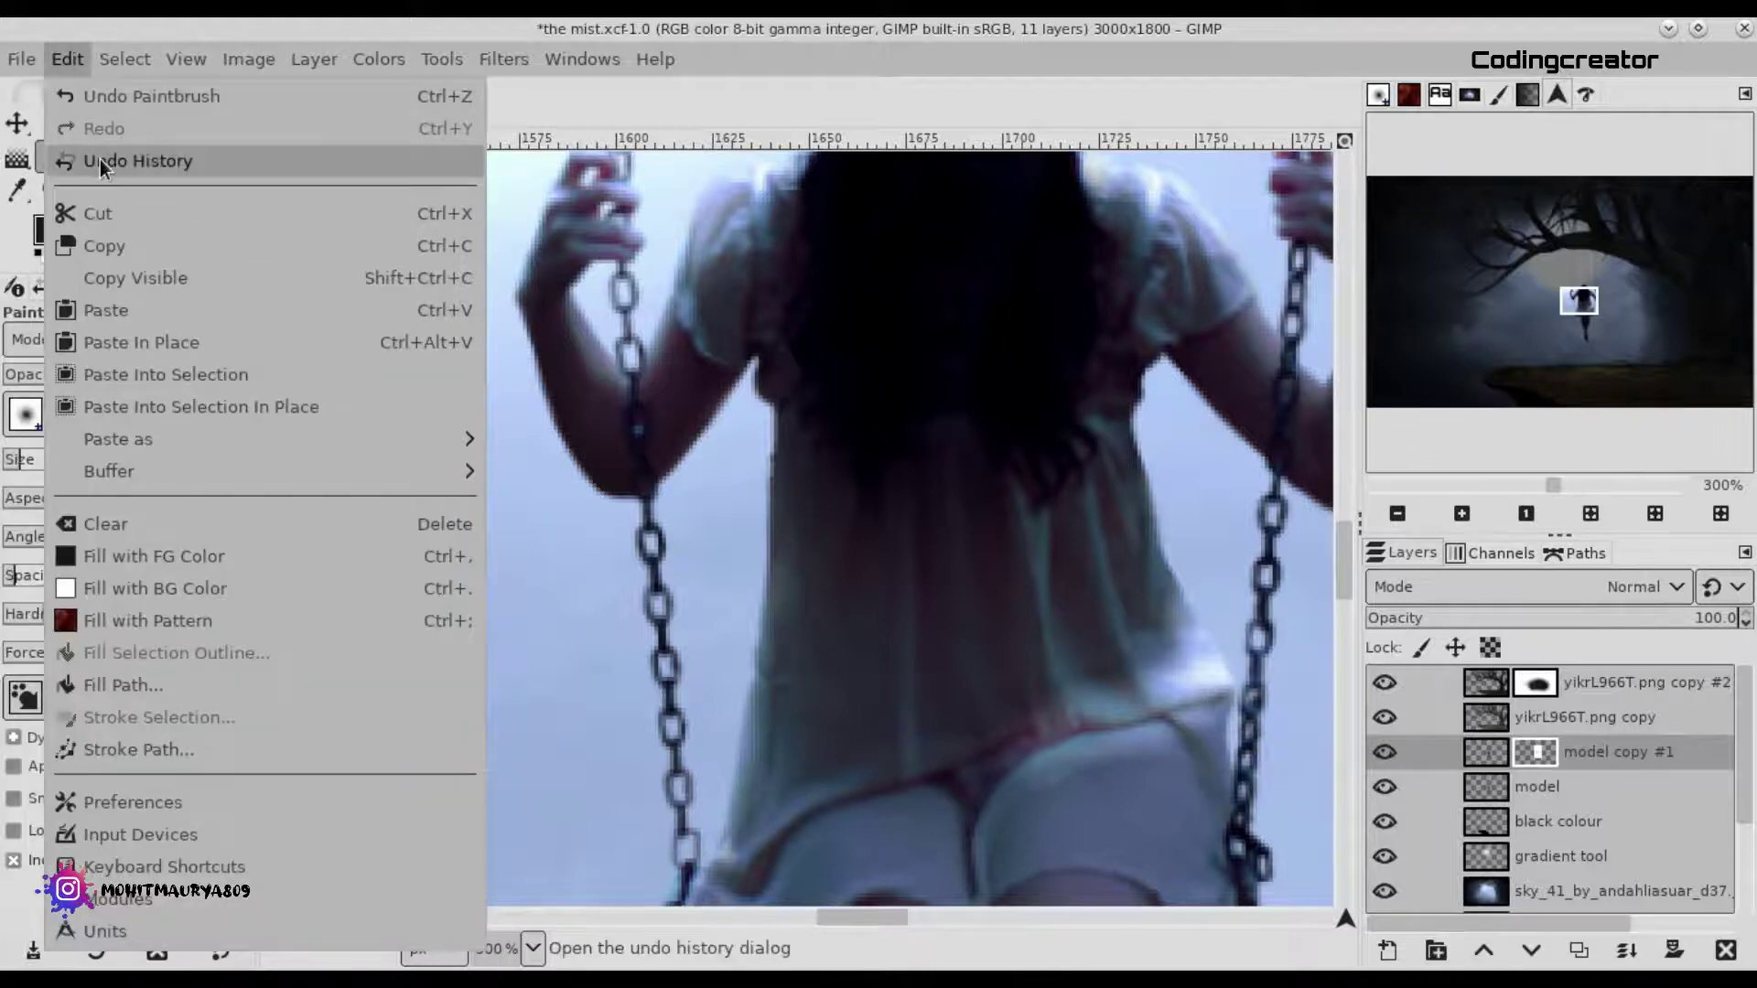
Review the Undo History, then return to Paintbrush options and try a 206 brush size.
{"action": "left_click", "coordinate": [100, 161]}
{"action": "left_click", "coordinate": [103, 287]}
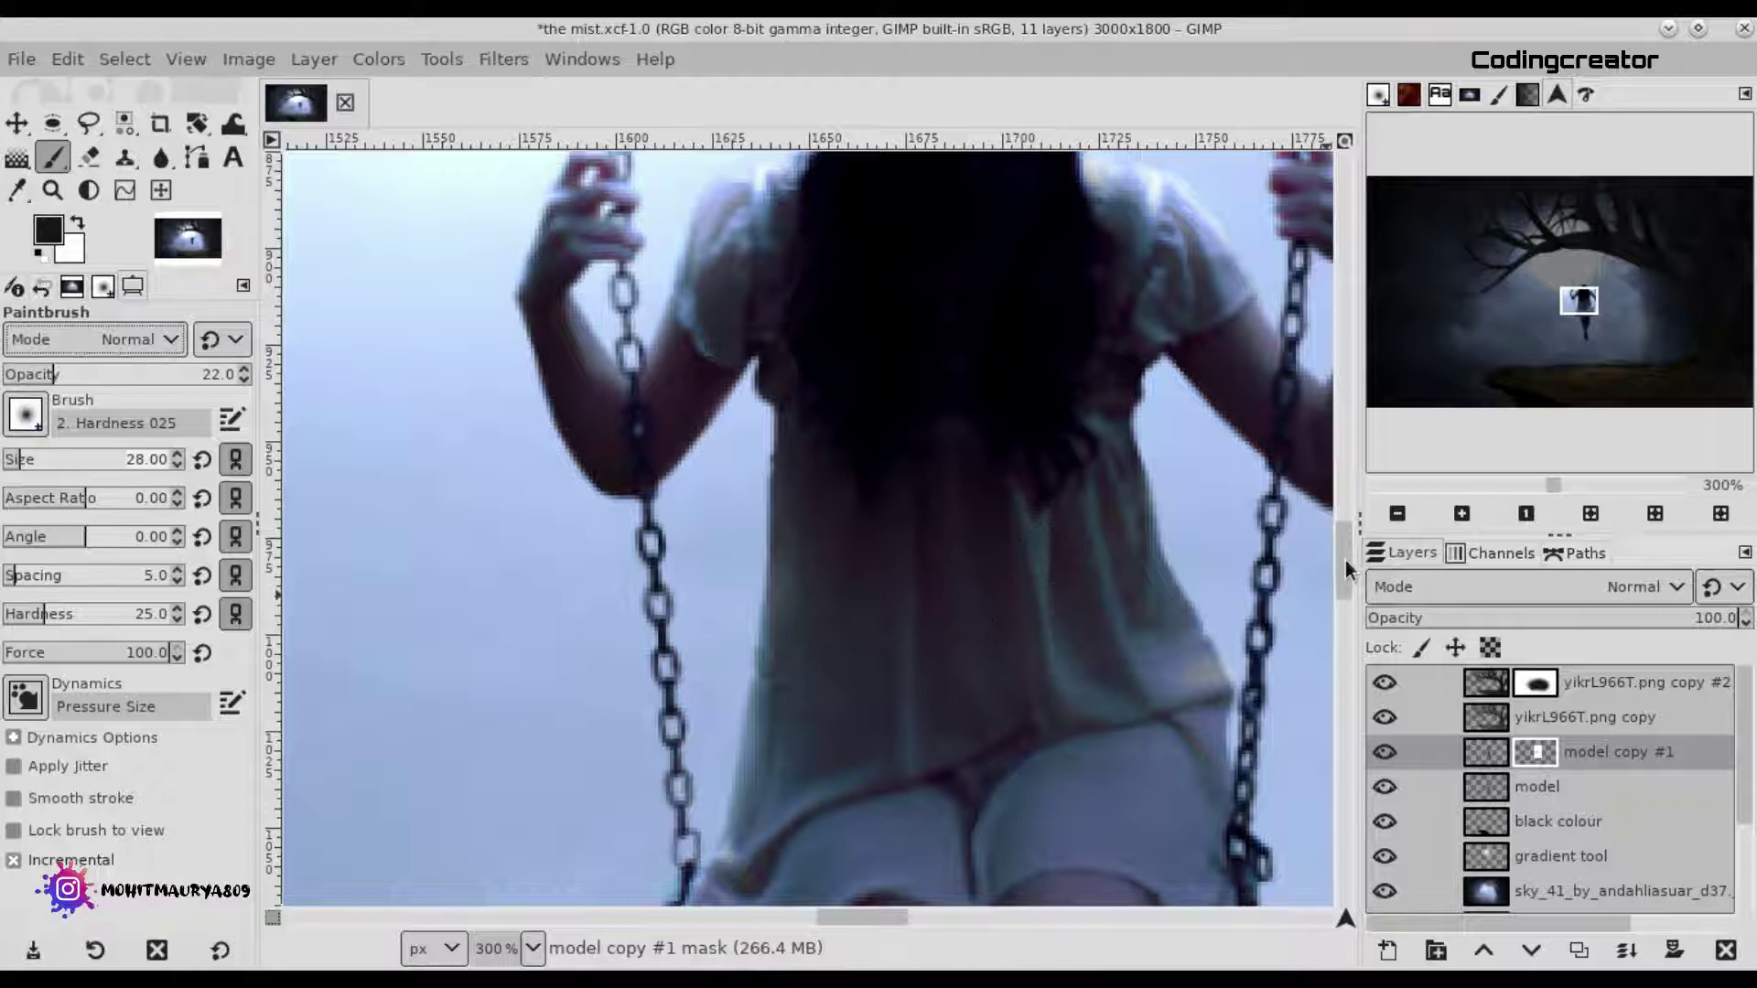
{"action": "left_click_drag", "start_coordinate": [1346, 560], "coordinate": [1345, 580]}
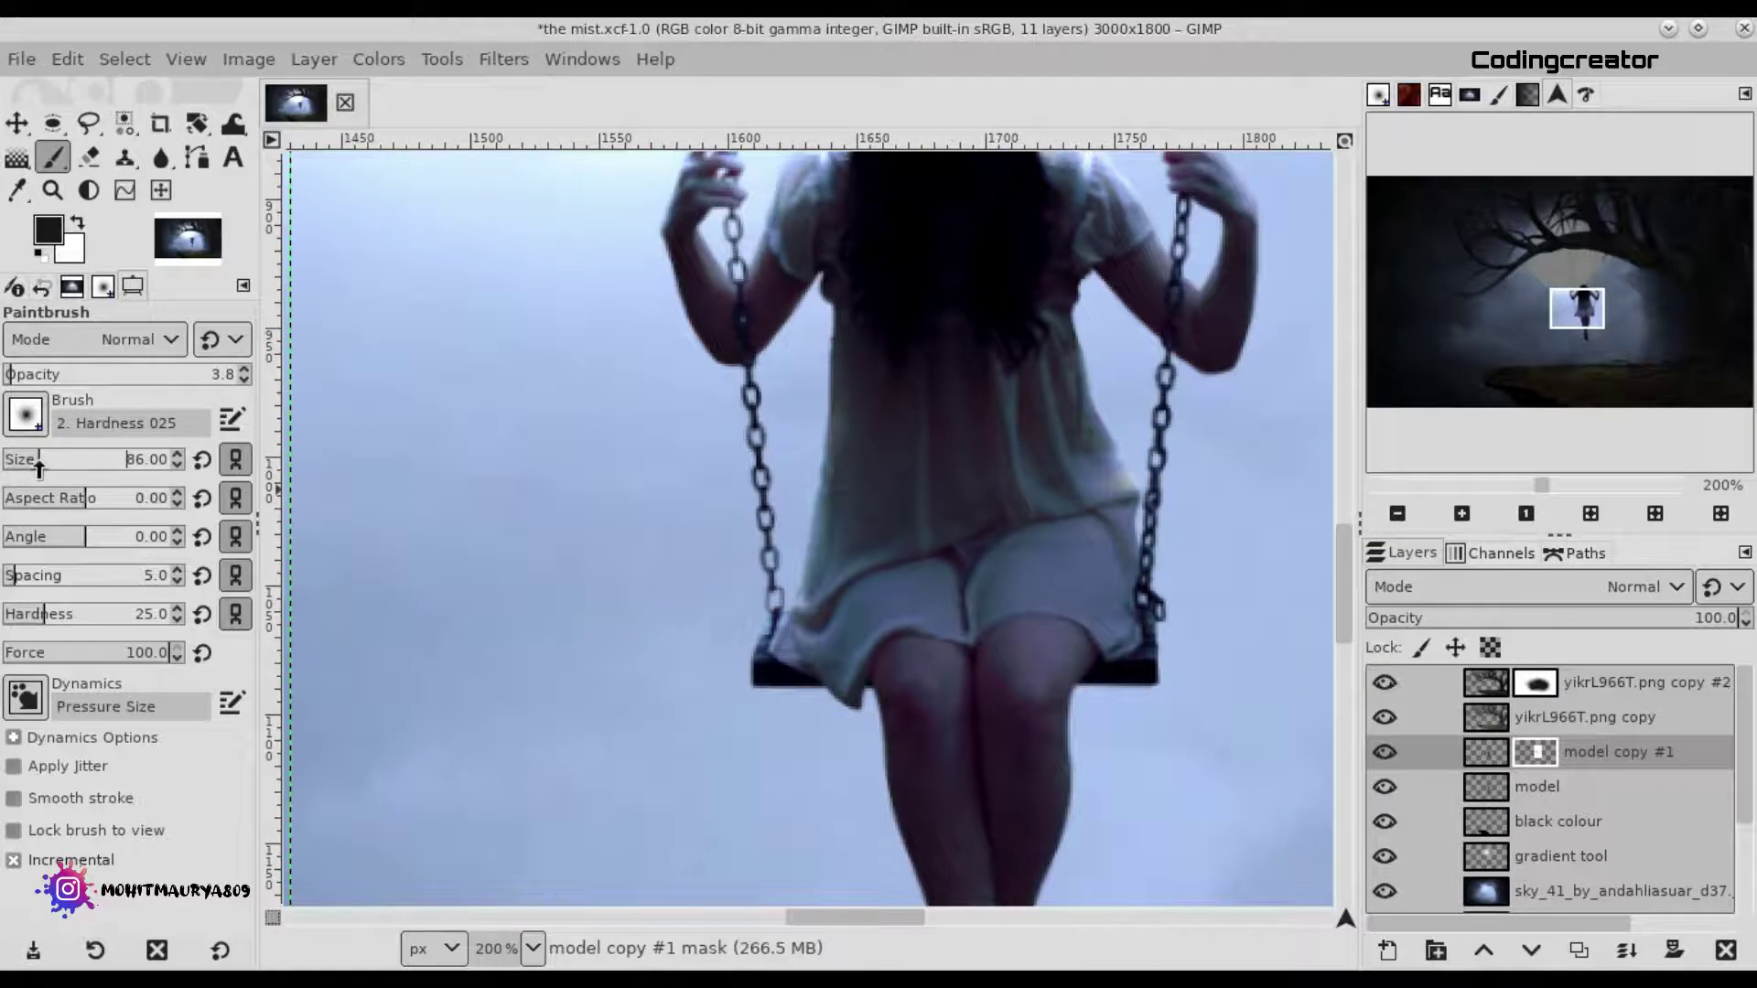
{"action": "left_click", "coordinate": [66, 457]}
{"action": "left_click_drag", "start_coordinate": [1343, 593], "coordinate": [1342, 644]}
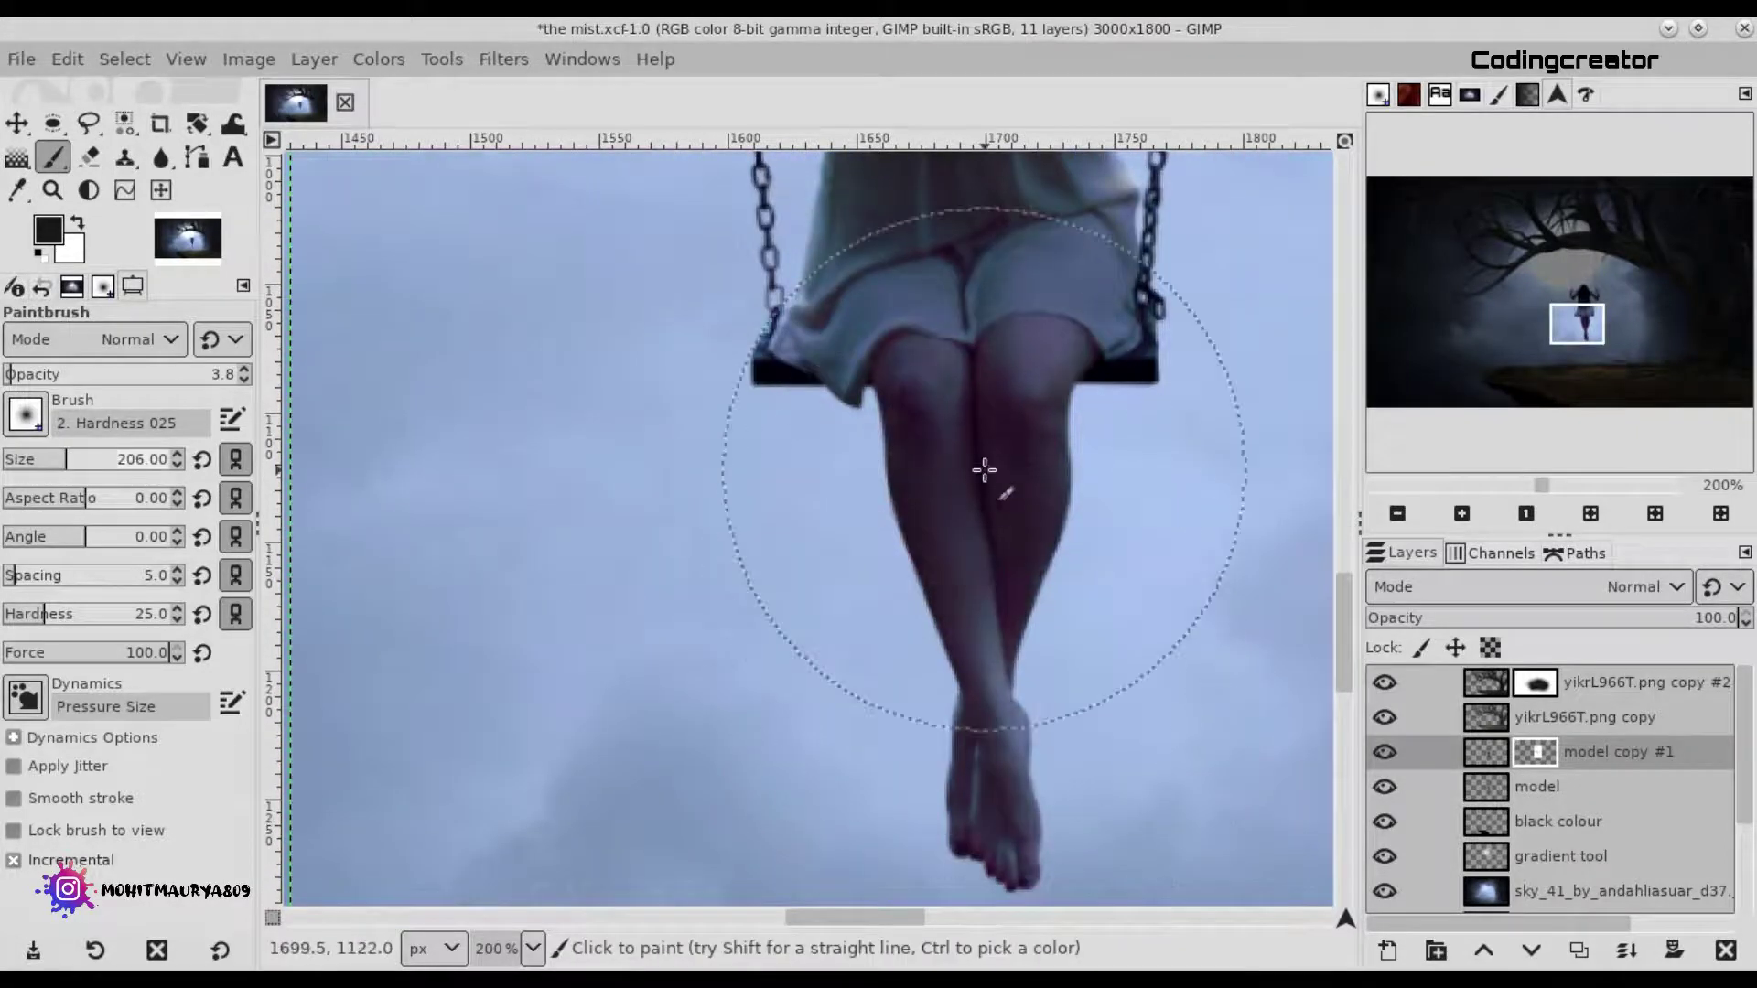
{"action": "left_click_drag", "start_coordinate": [1343, 640], "coordinate": [1342, 587]}
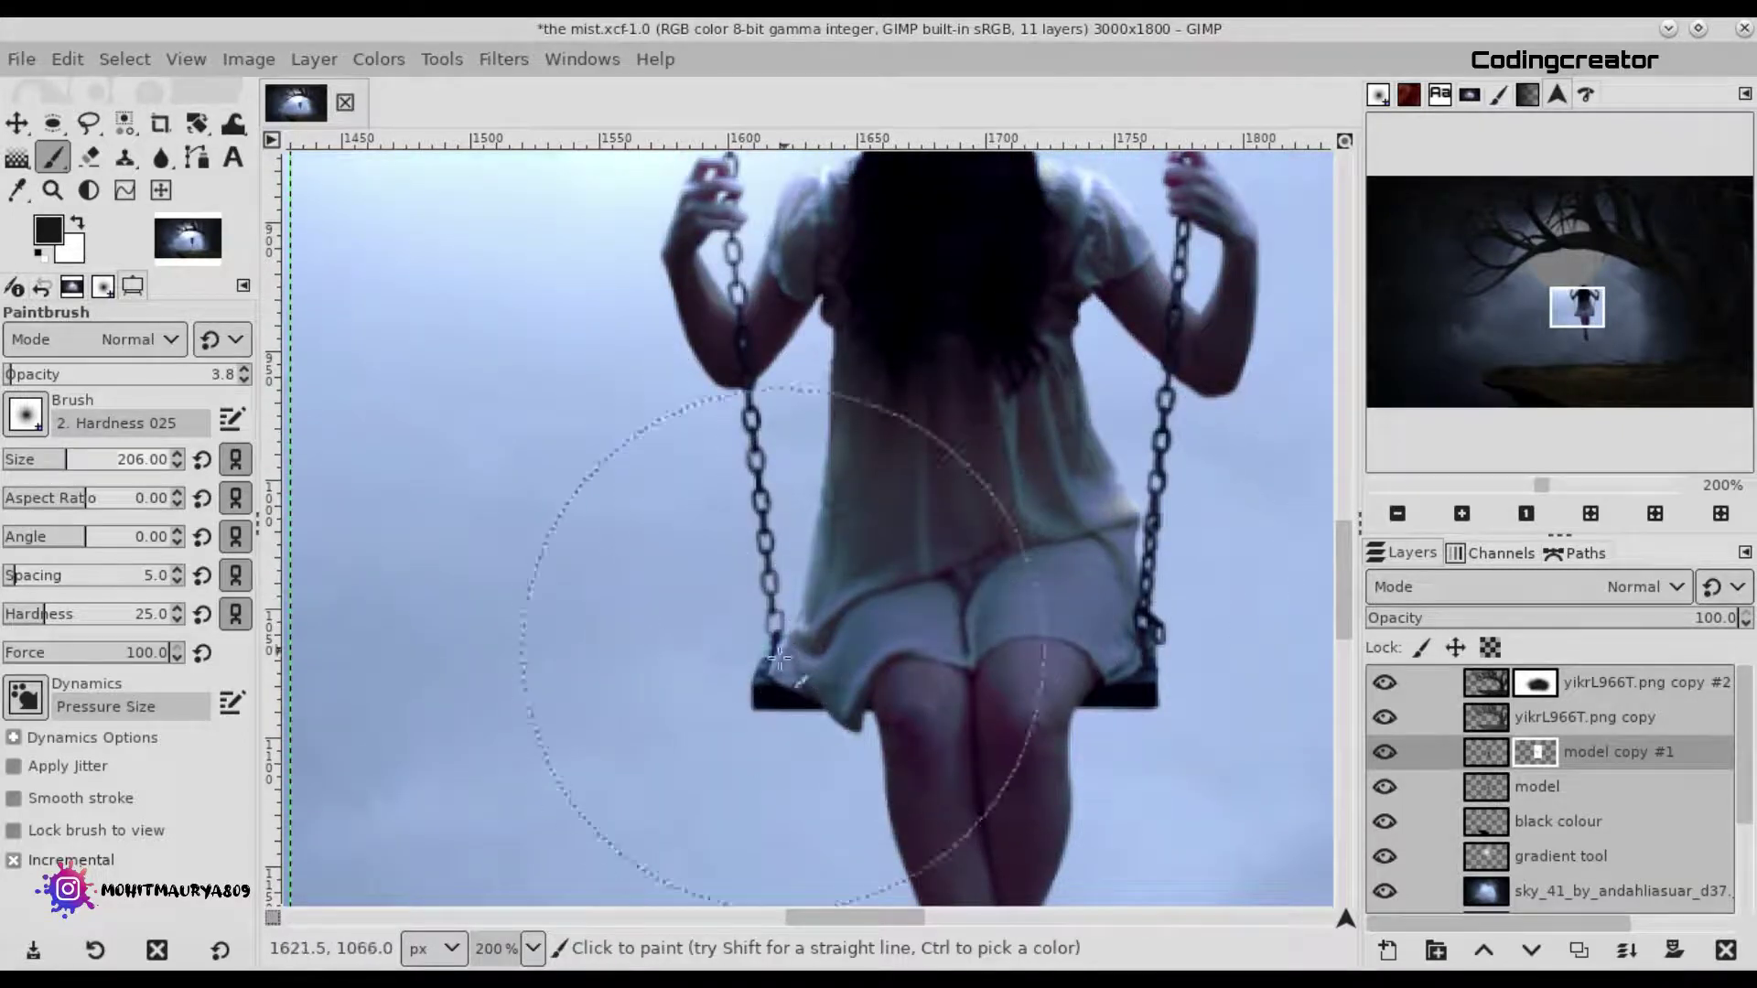
Set the brush to 41 and paint the mask over the girl's white shoulder.
{"action": "scroll", "coordinate": [1007, 488], "scroll_direction": "down", "scroll_amount": 3}
{"action": "scroll", "coordinate": [1005, 483], "scroll_direction": "down", "scroll_amount": 3}
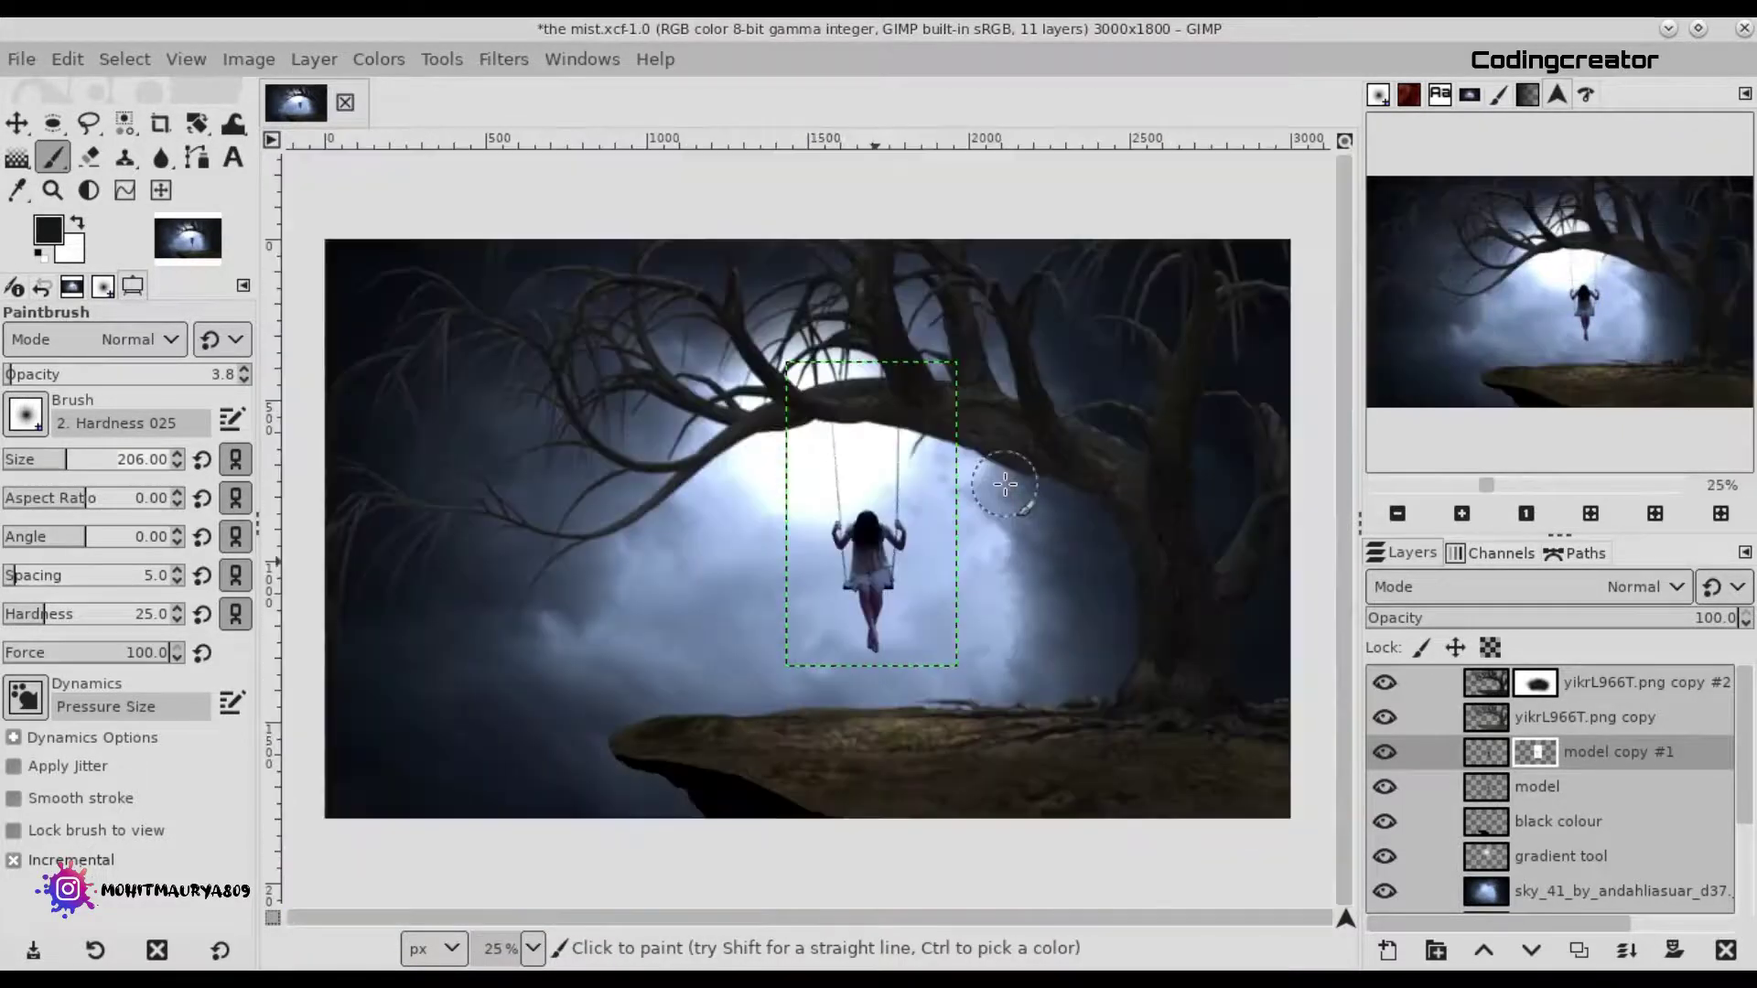
{"action": "scroll", "coordinate": [906, 519], "scroll_direction": "up", "scroll_amount": 5}
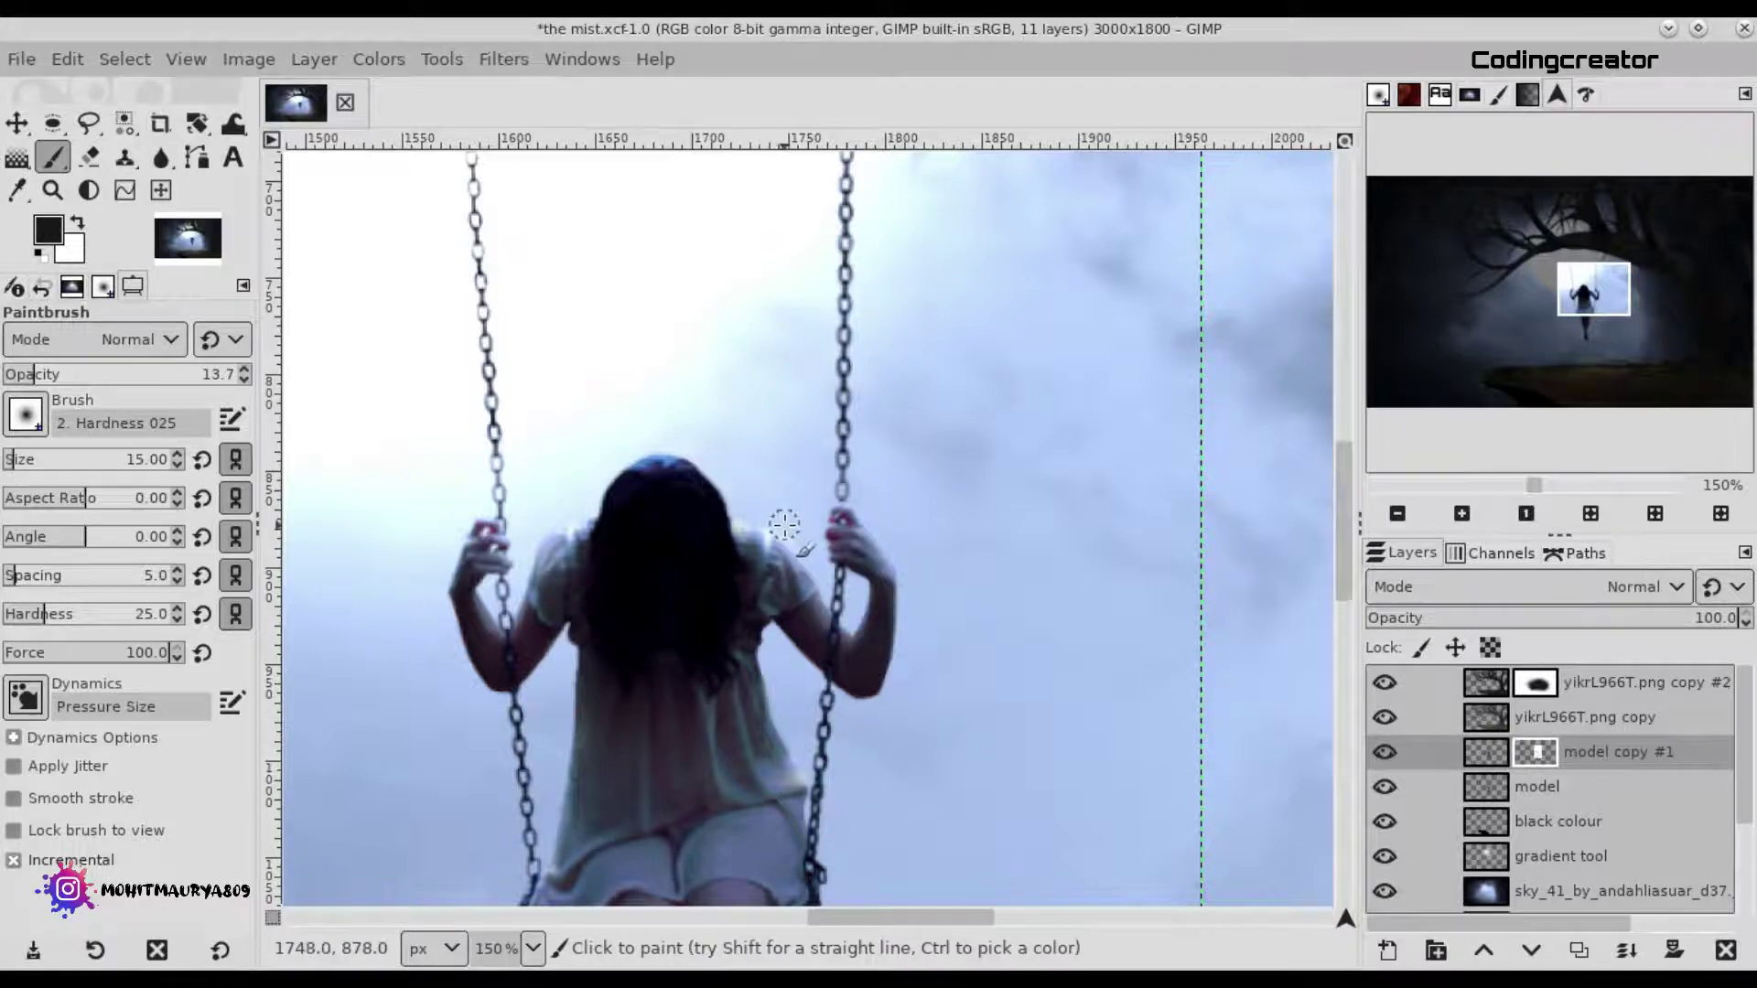
{"action": "scroll", "coordinate": [784, 524], "scroll_direction": "up", "scroll_amount": 2}
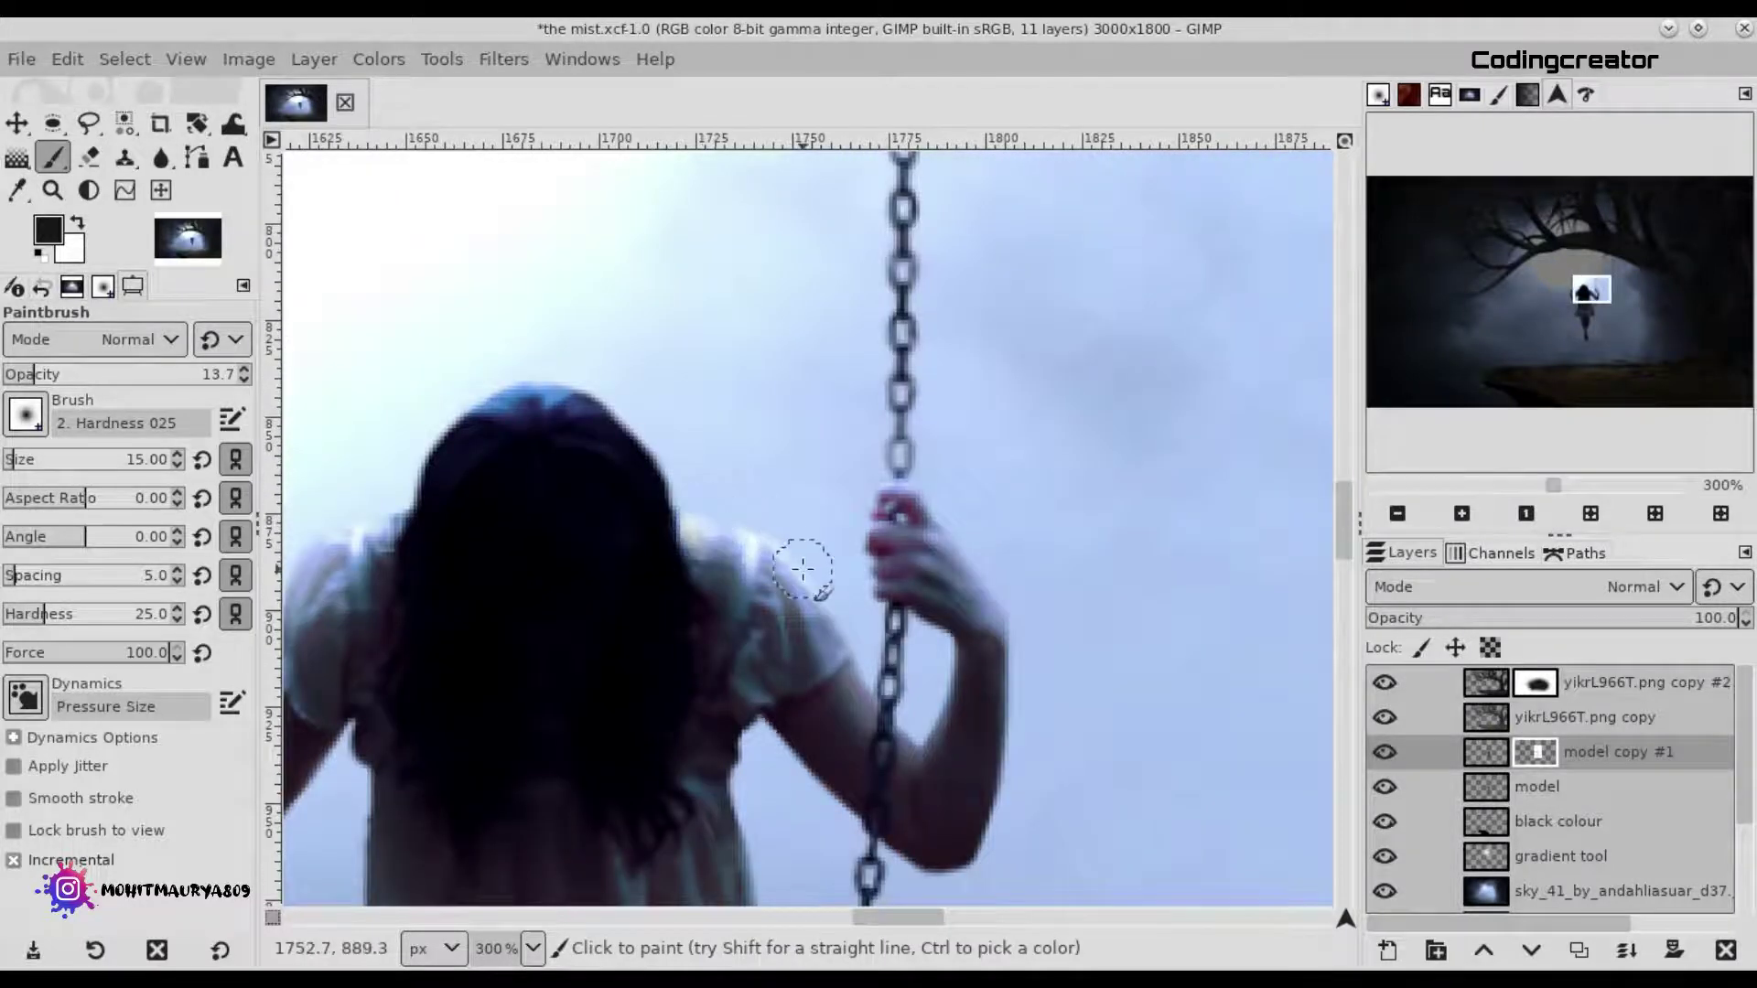
{"action": "left_click", "coordinate": [35, 459]}
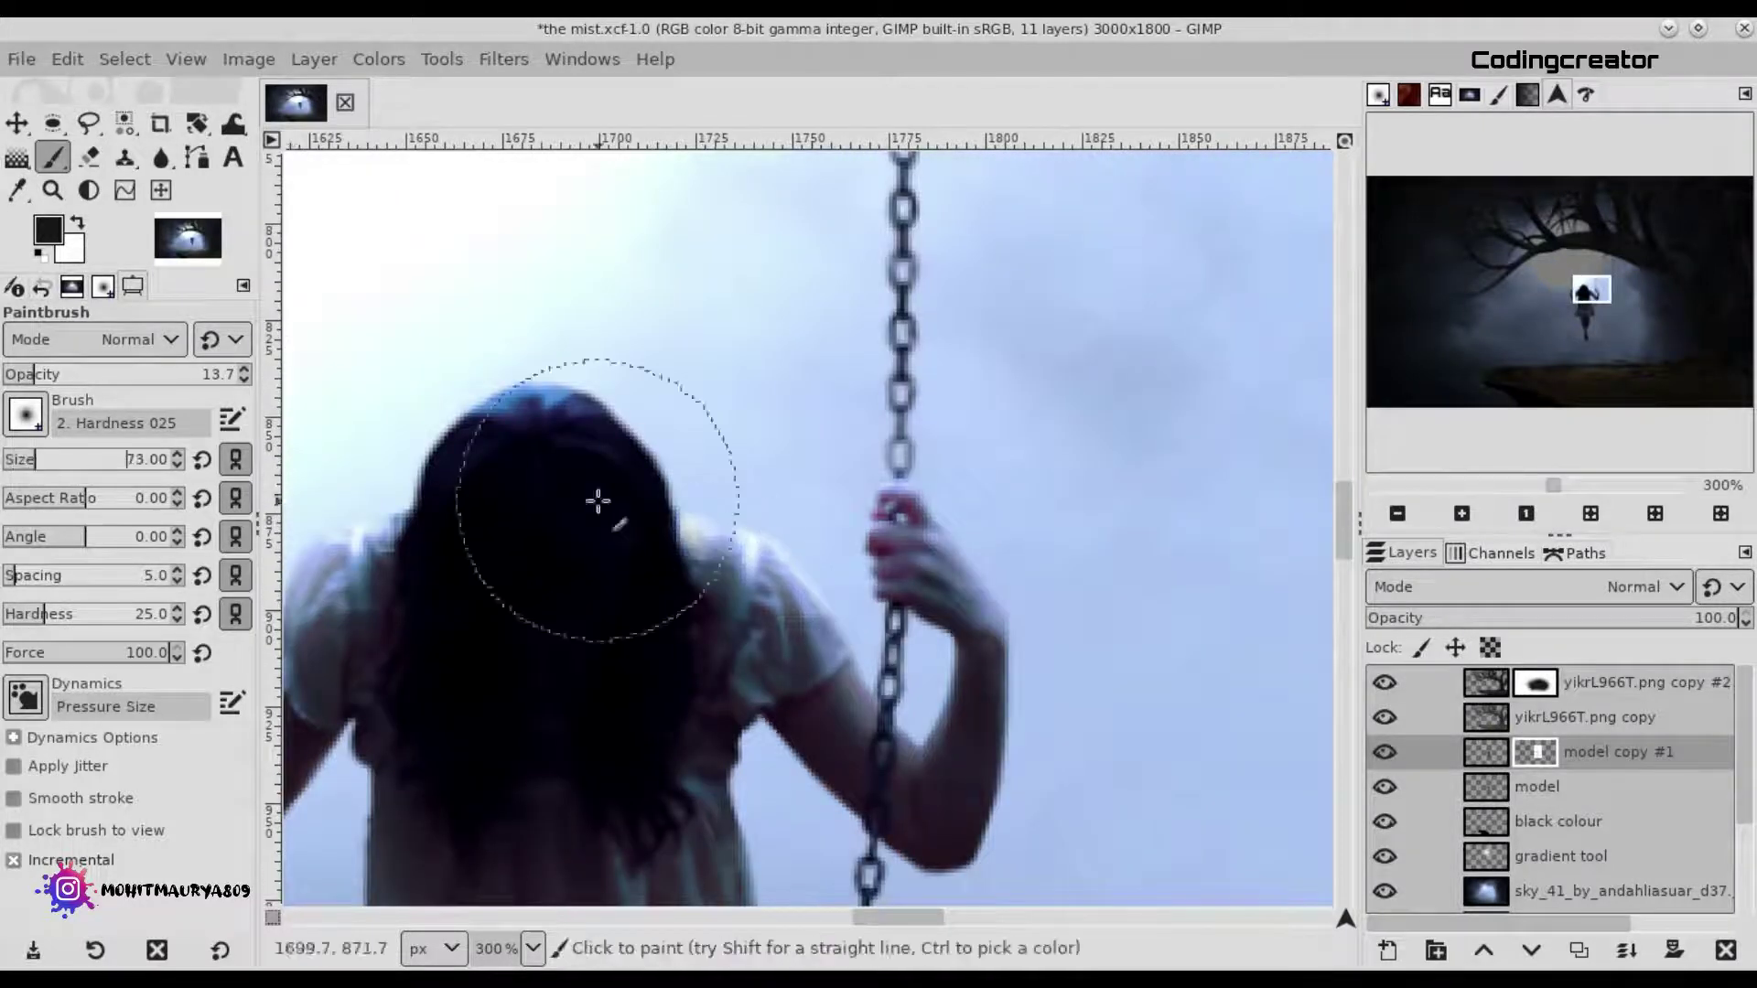
{"action": "left_click", "coordinate": [23, 465]}
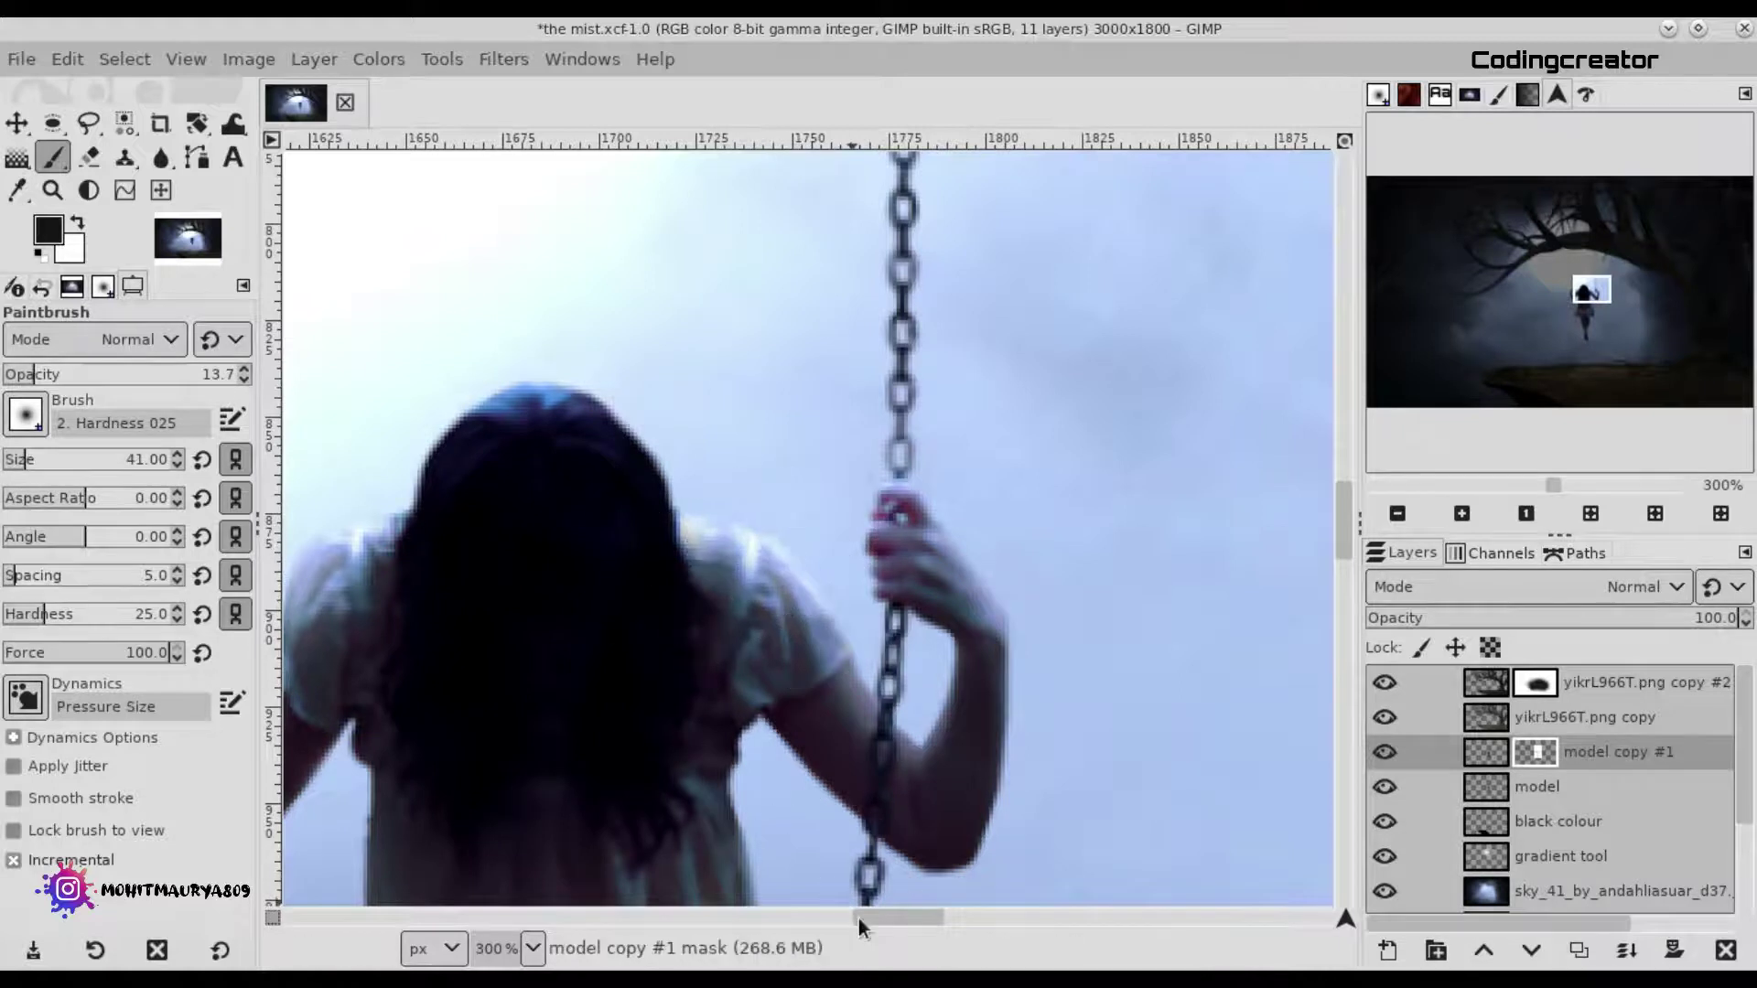
{"action": "left_click_drag", "start_coordinate": [859, 918], "coordinate": [822, 919]}
{"action": "mouse_move", "coordinate": [698, 507]}
{"action": "left_mouse_down"}
{"action": "mouse_move", "coordinate": [691, 522]}
{"action": "mouse_move", "coordinate": [758, 511]}
{"action": "mouse_move", "coordinate": [691, 549]}
{"action": "mouse_move", "coordinate": [744, 535]}
{"action": "left_mouse_up"}
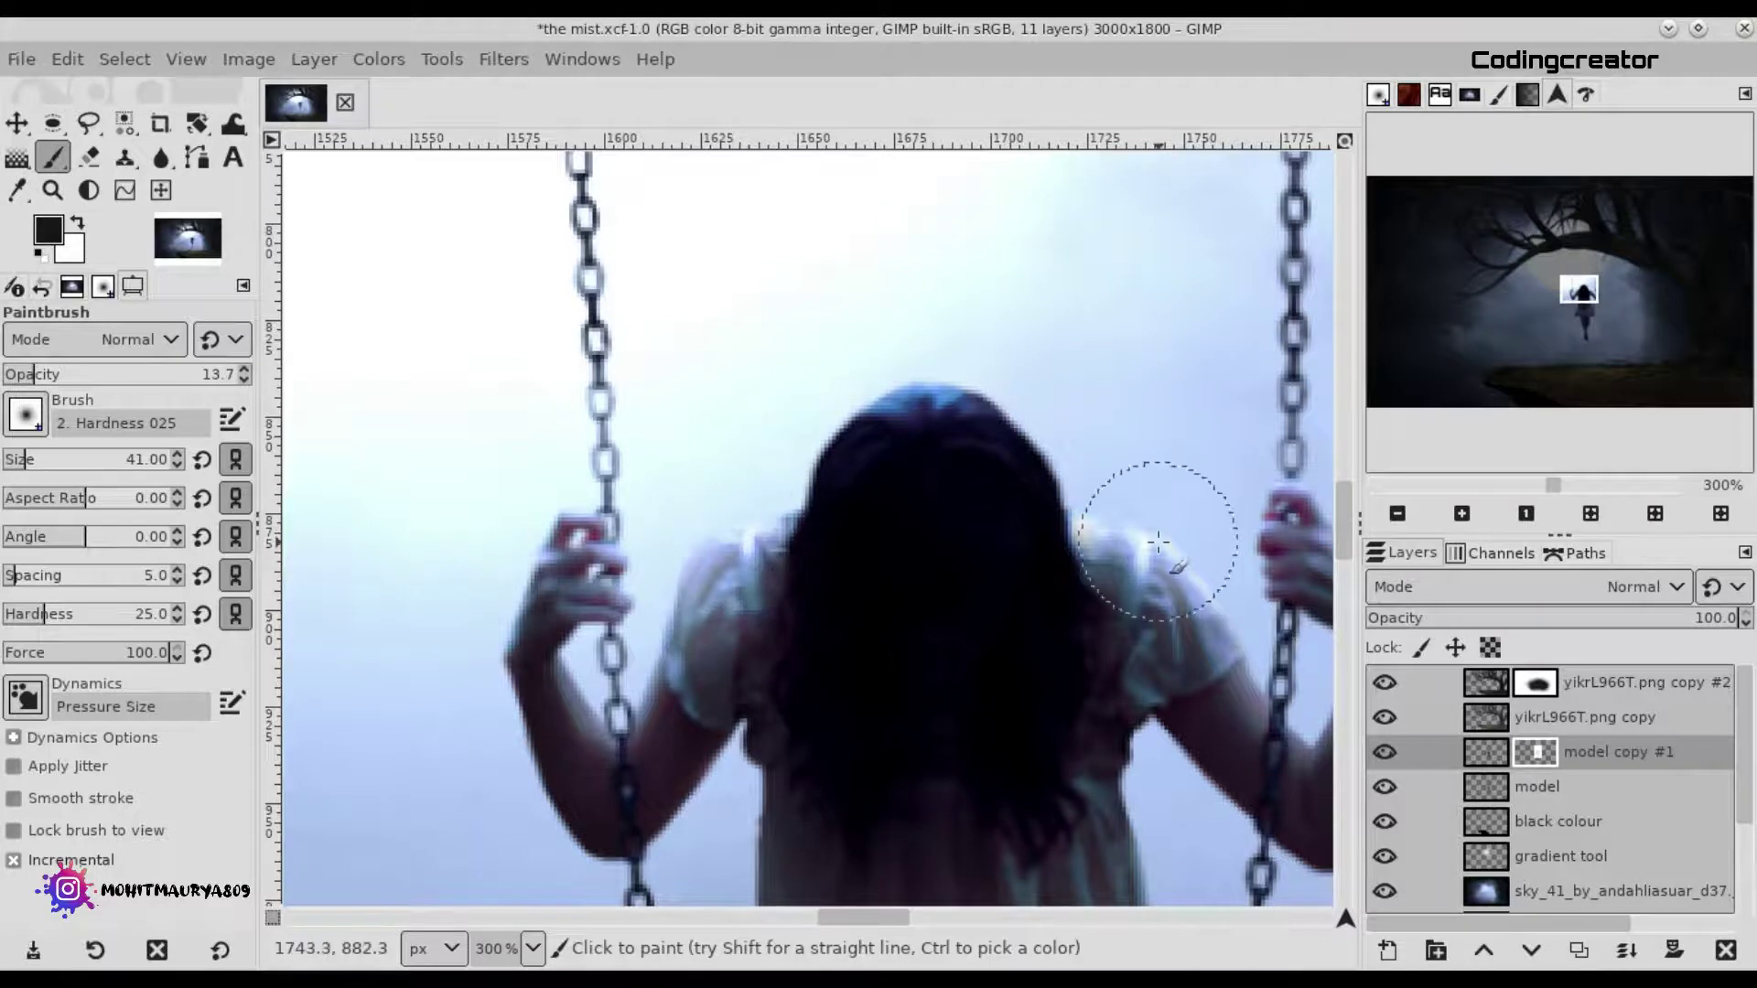
{"action": "key", "text": "shift+ctrl+j"}
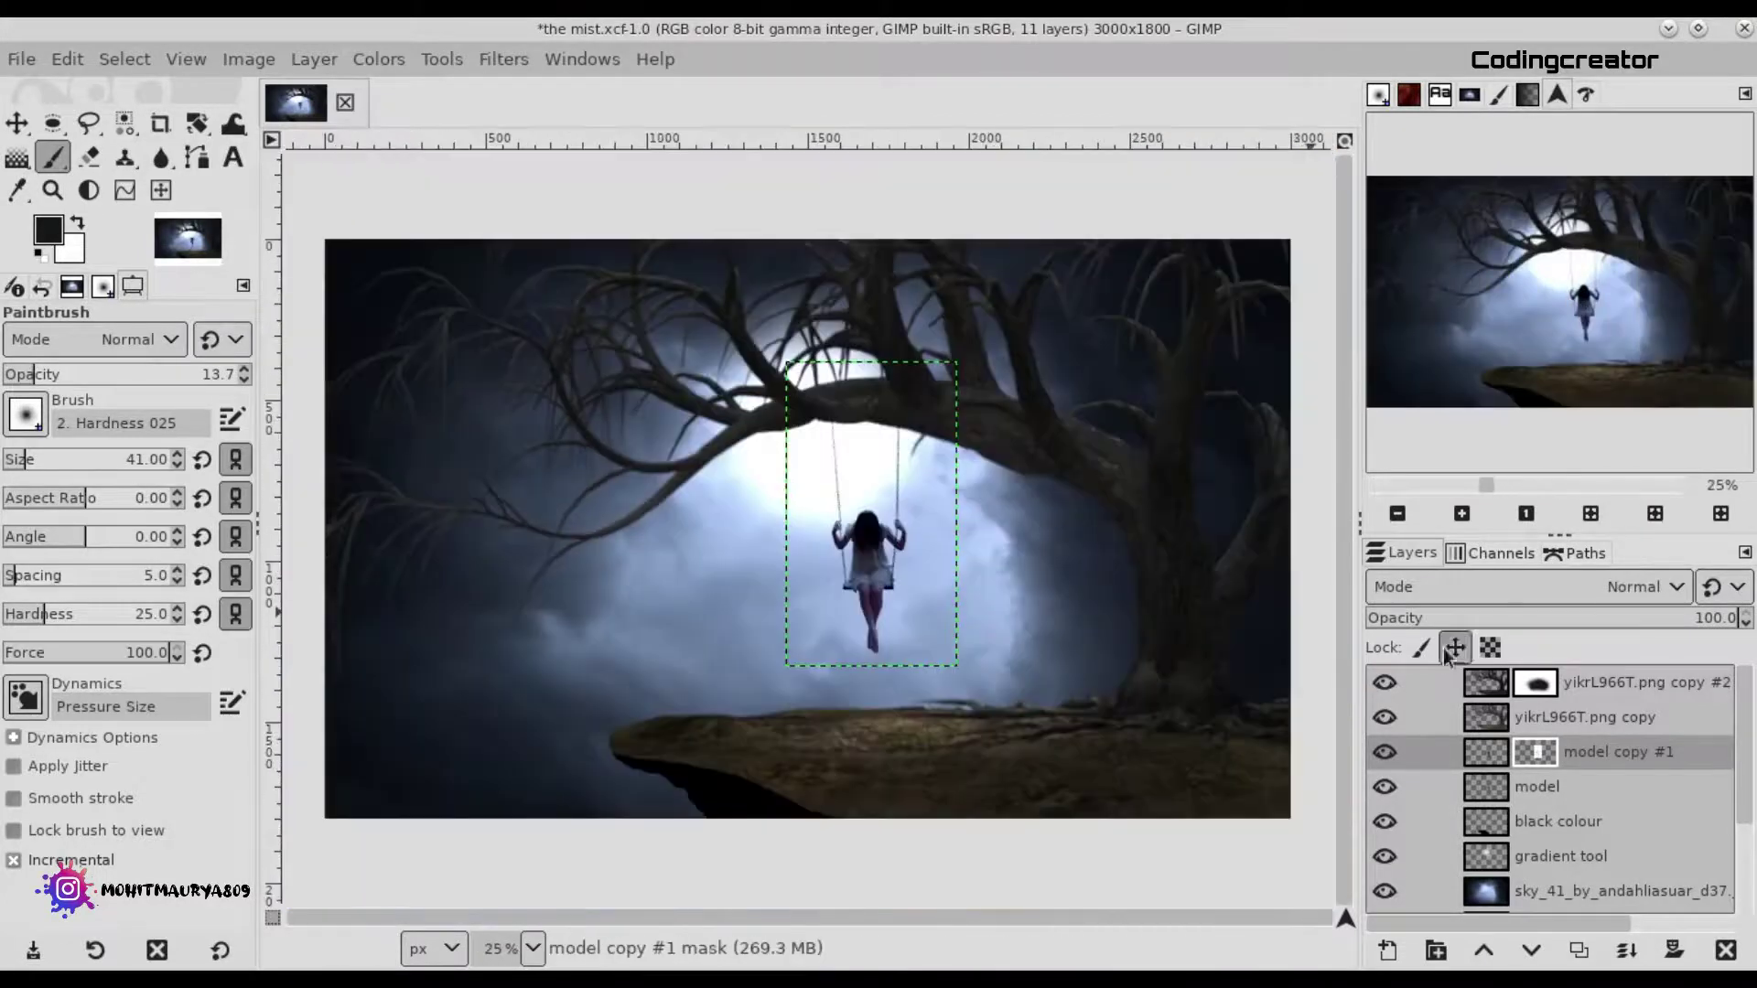
Duplicate the sky layer to the top, set to Lighten only at about 17% opacity.
{"action": "left_click", "coordinate": [1556, 890]}
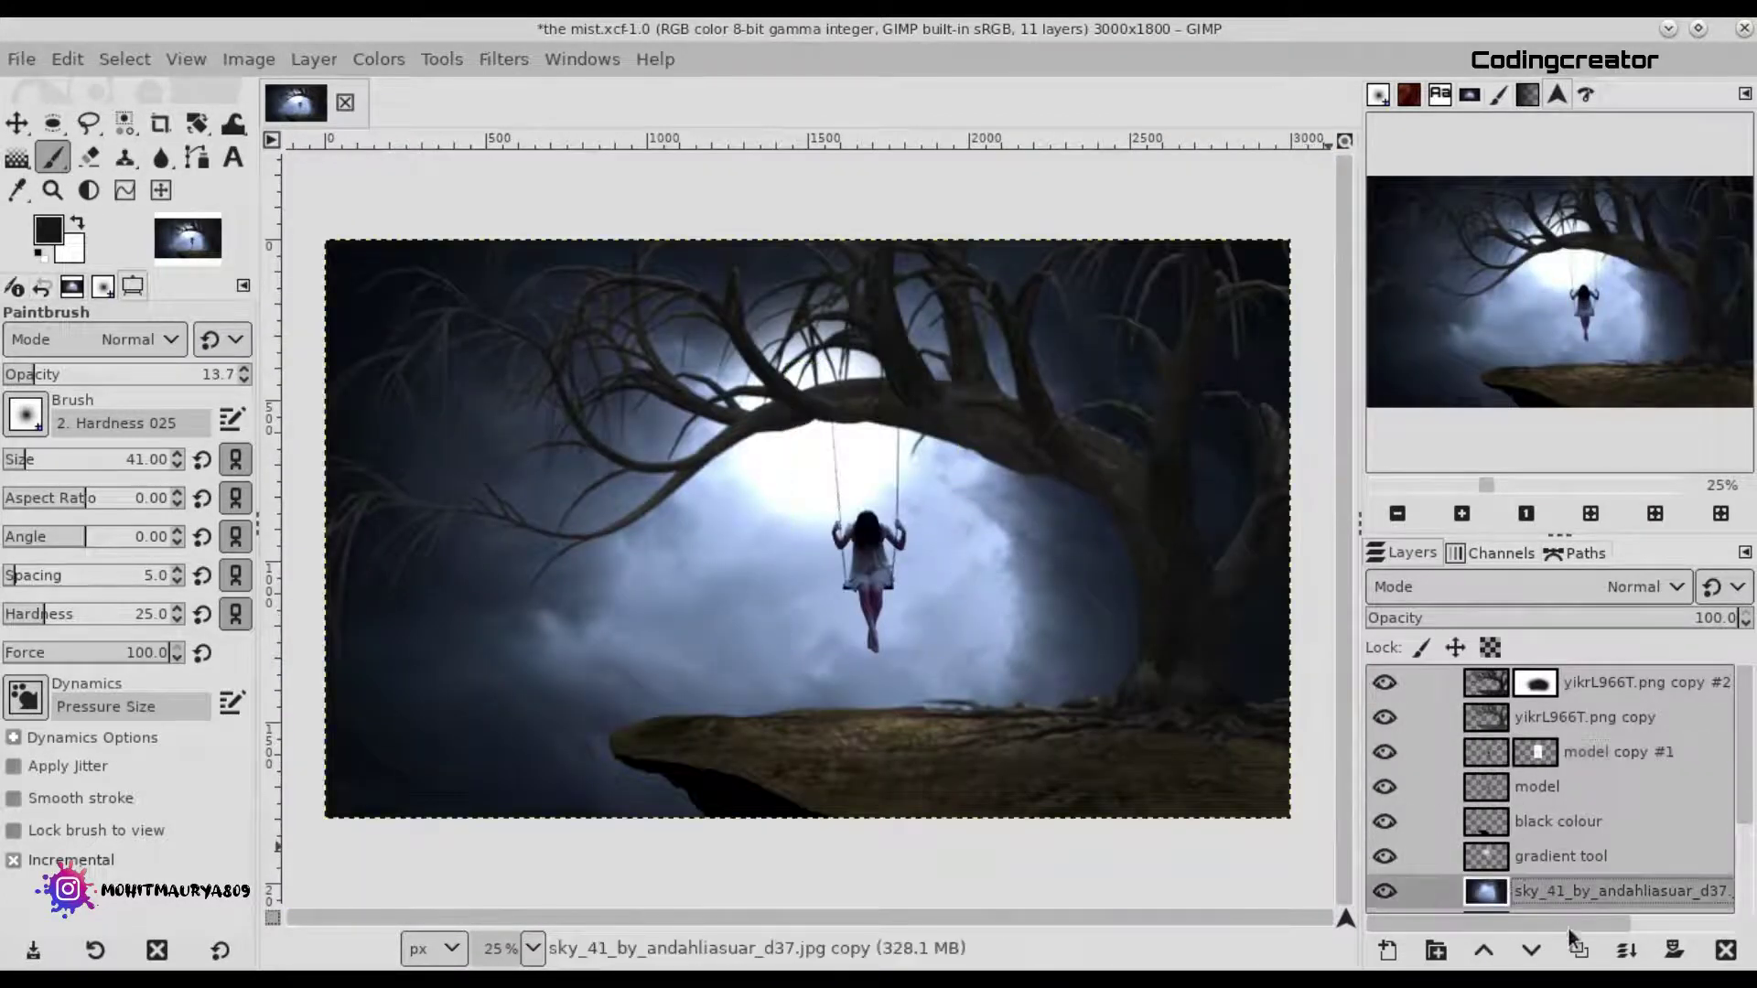
{"action": "left_click", "coordinate": [1581, 954]}
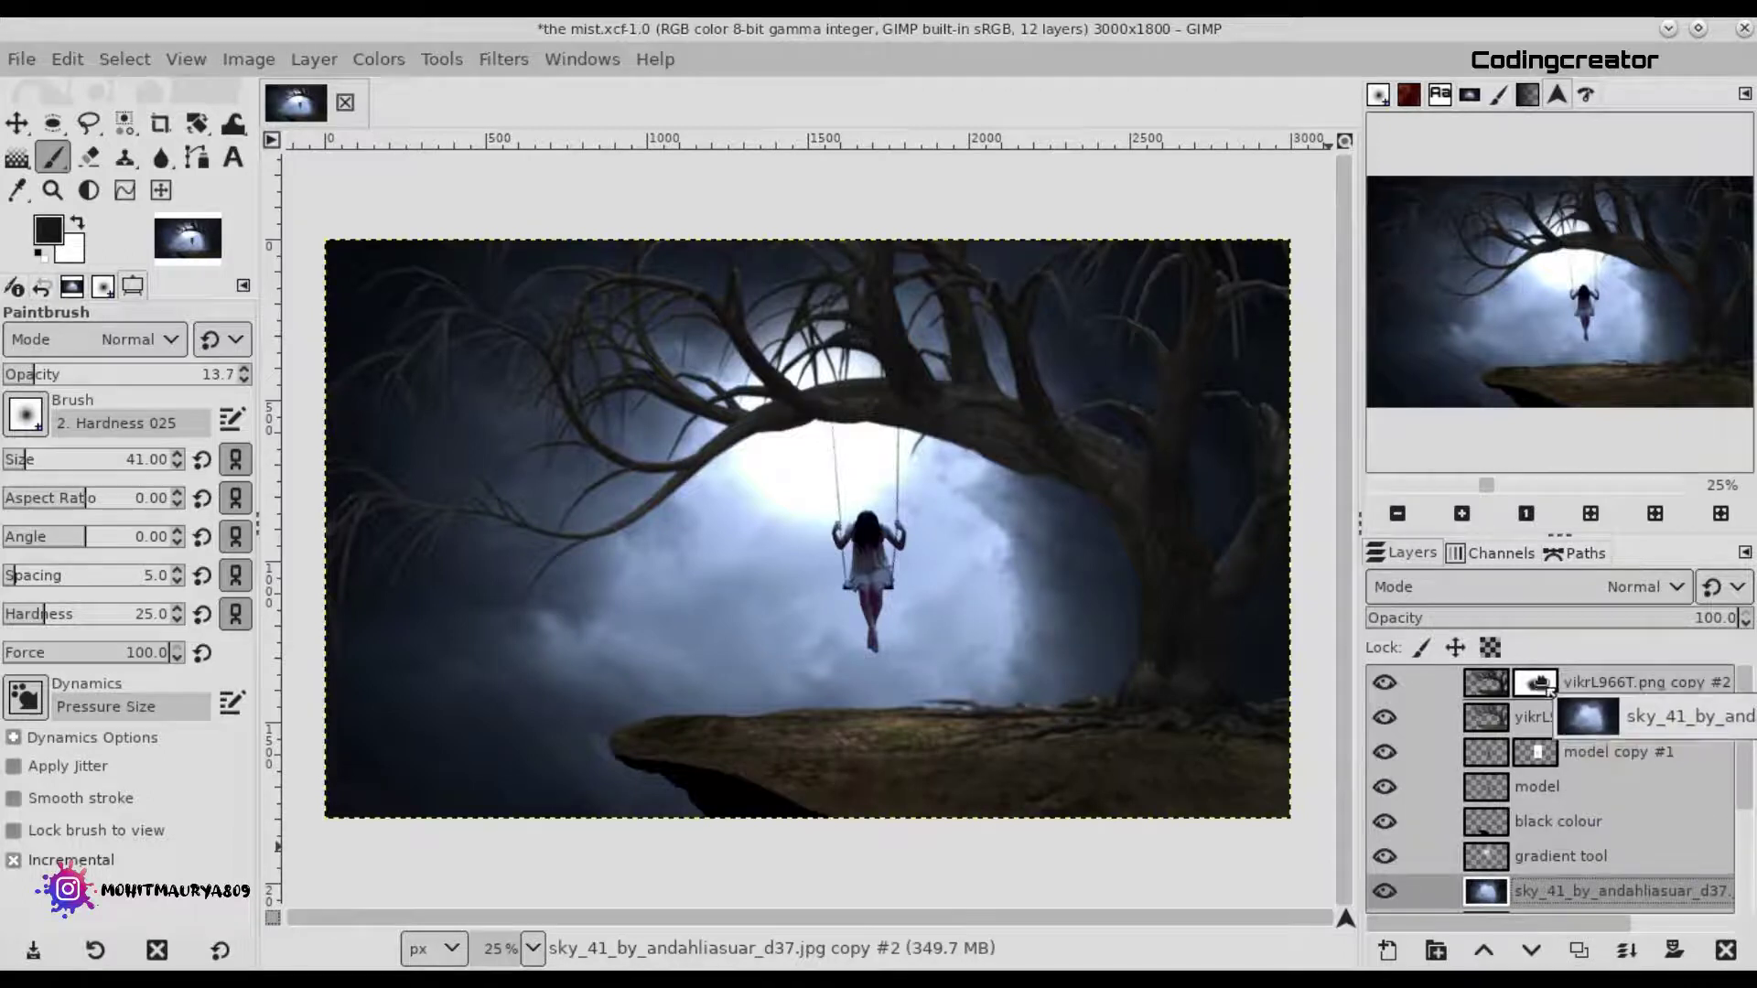
{"action": "left_click_drag", "start_coordinate": [1550, 898], "coordinate": [1556, 682]}
{"action": "left_click", "coordinate": [1509, 587]}
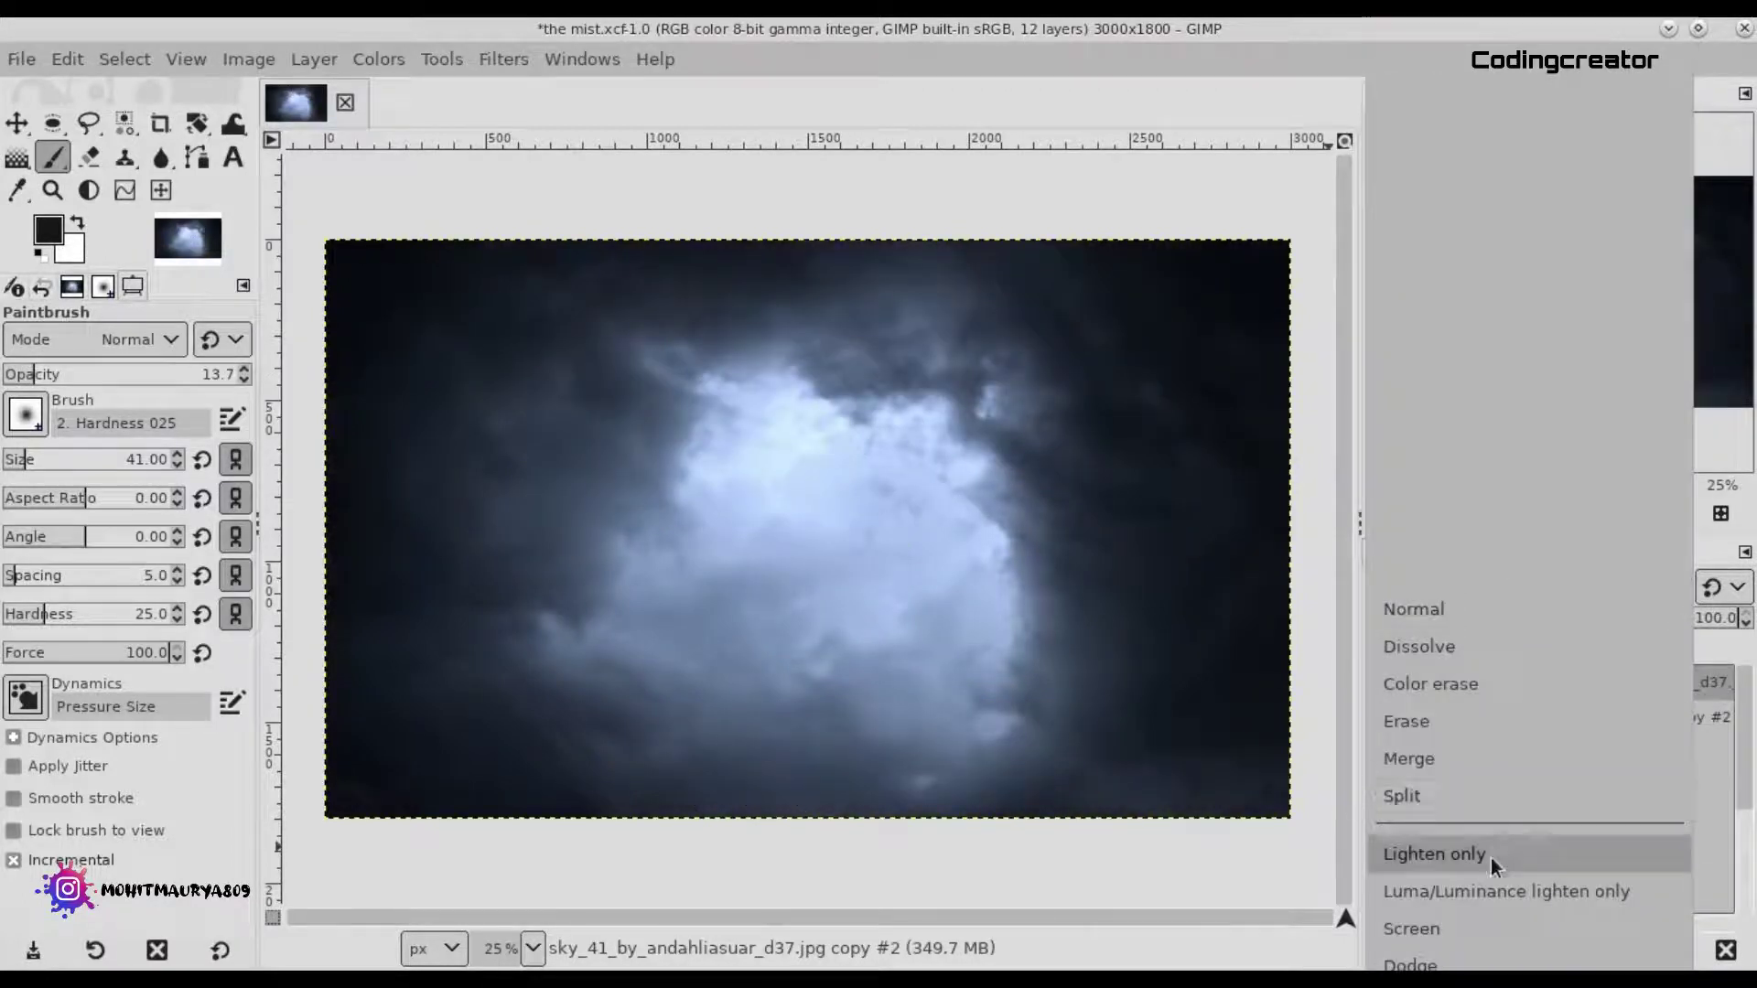
{"action": "left_click", "coordinate": [1491, 854]}
{"action": "left_click_drag", "start_coordinate": [1544, 626], "coordinate": [1432, 625]}
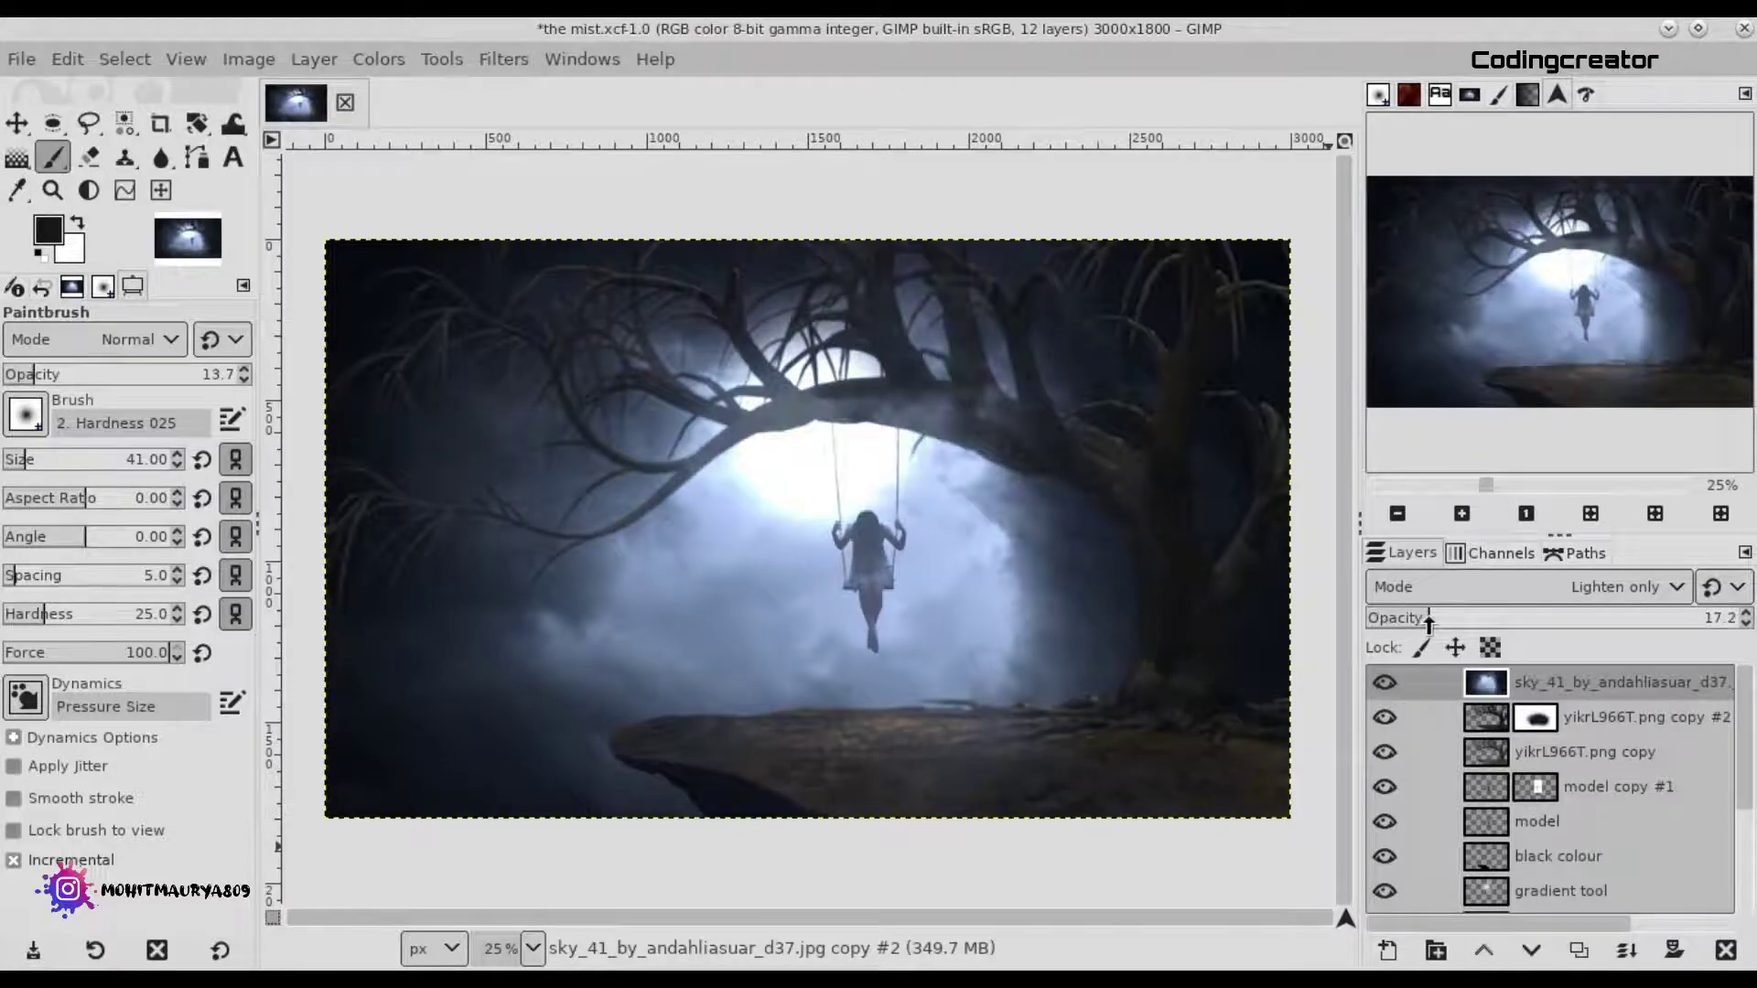
Give the sky copy a white mask and paint it away around the girl with an 863 brush.
{"action": "left_click", "coordinate": [1658, 957]}
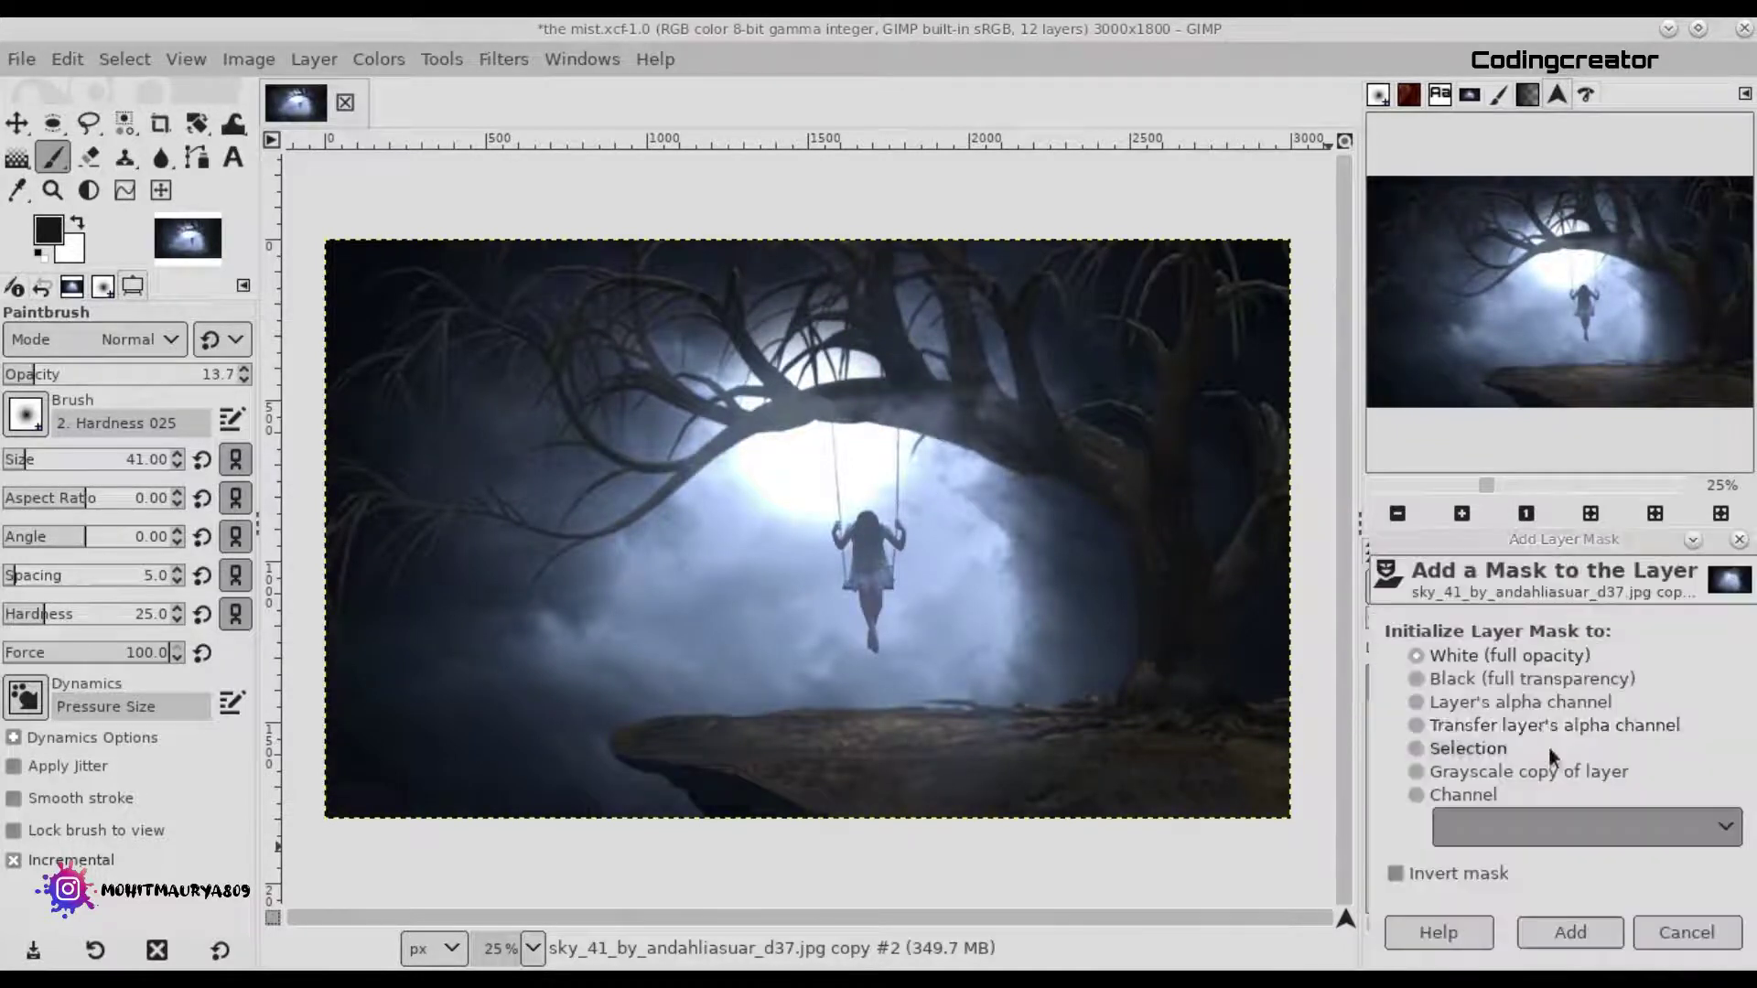
{"action": "left_click", "coordinate": [1561, 924]}
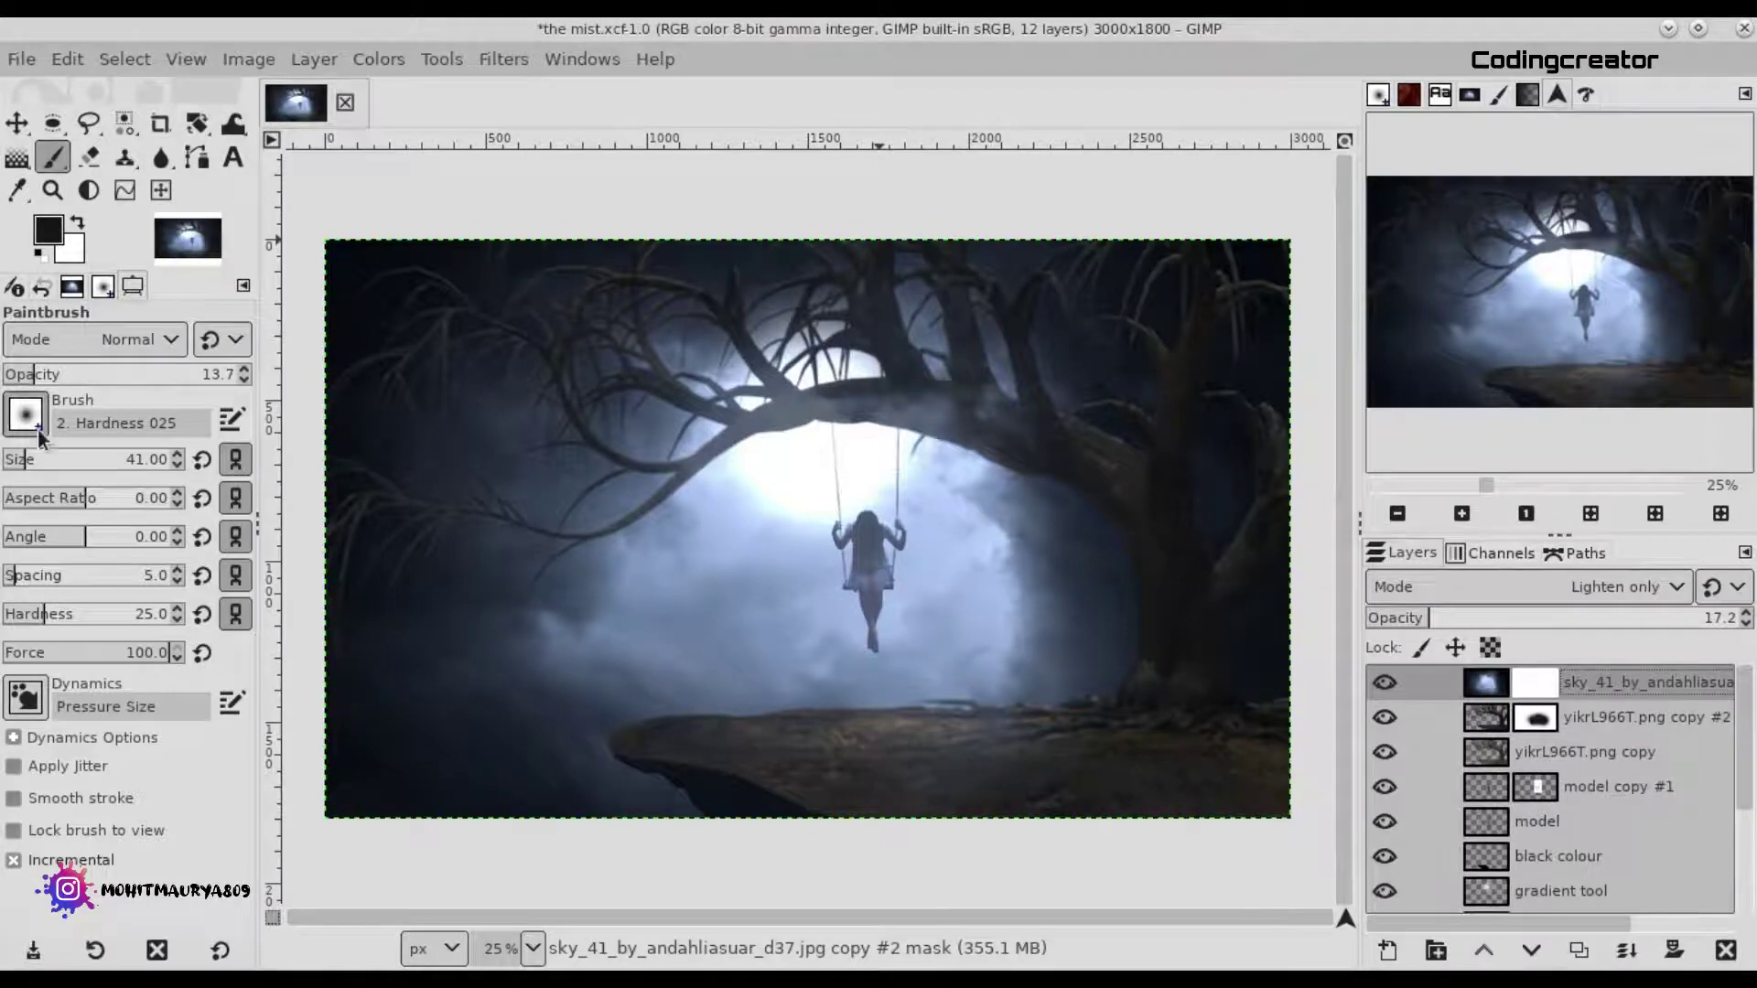
{"action": "scroll", "coordinate": [52, 465], "scroll_direction": "up", "scroll_amount": 3}
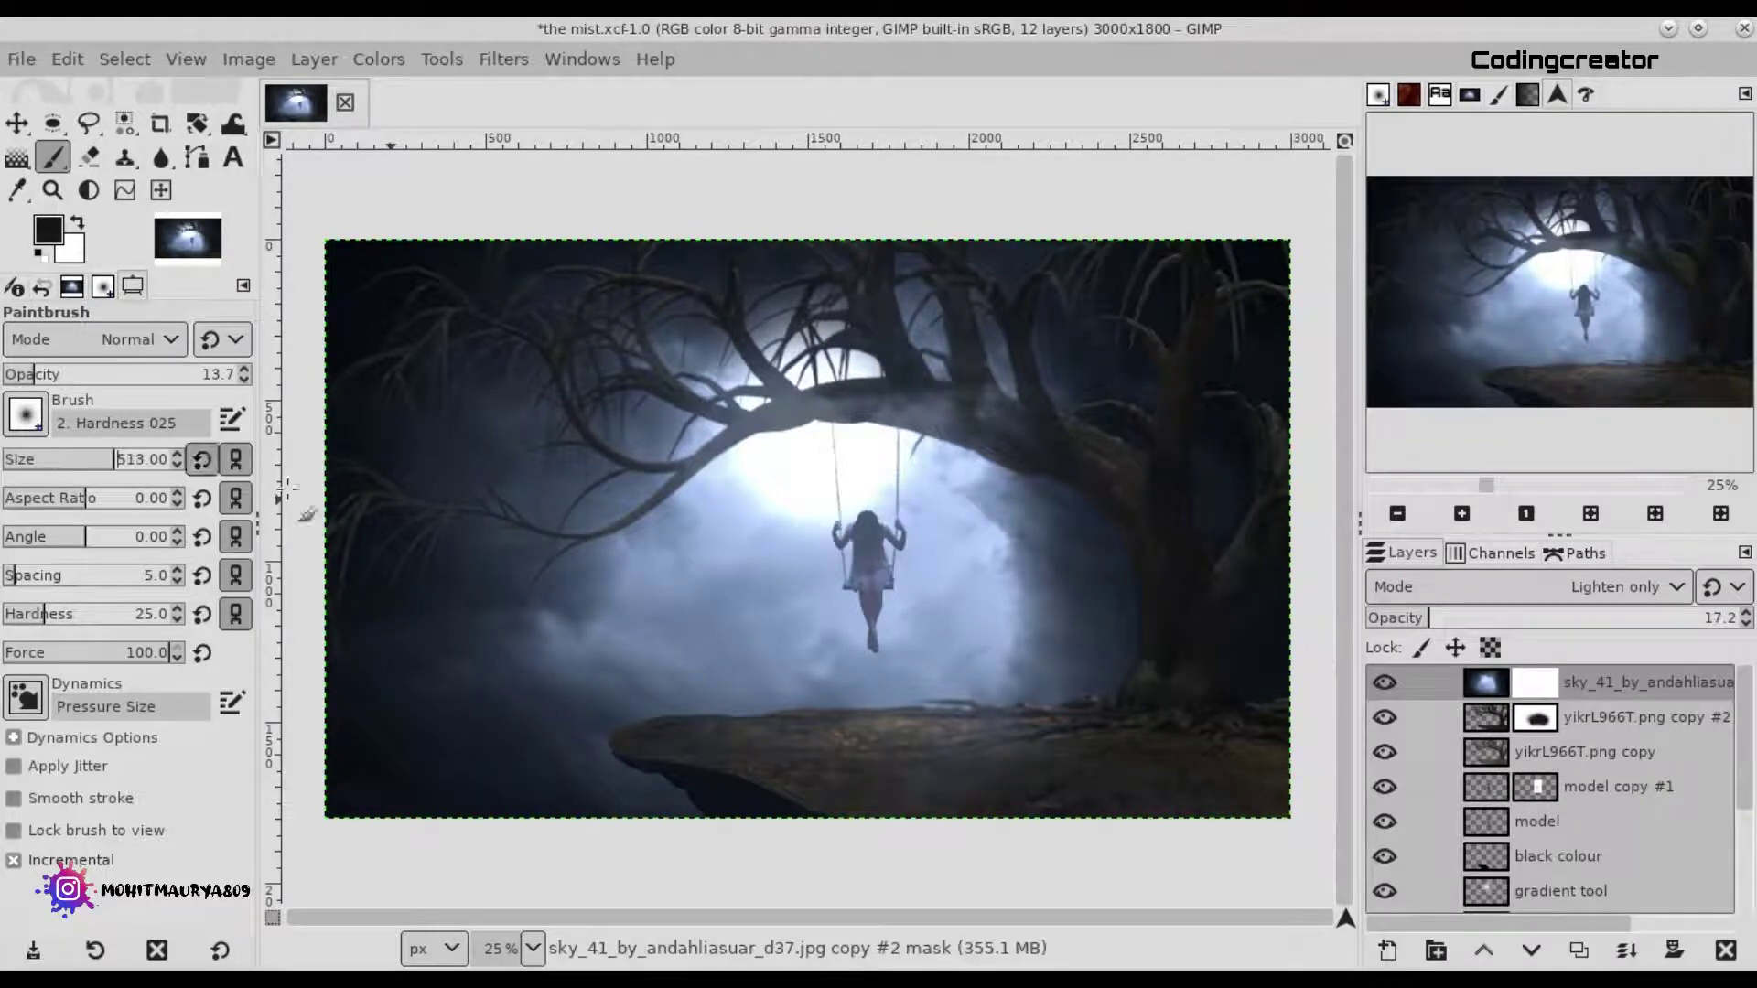
{"action": "left_click_drag", "start_coordinate": [115, 459], "coordinate": [153, 459]}
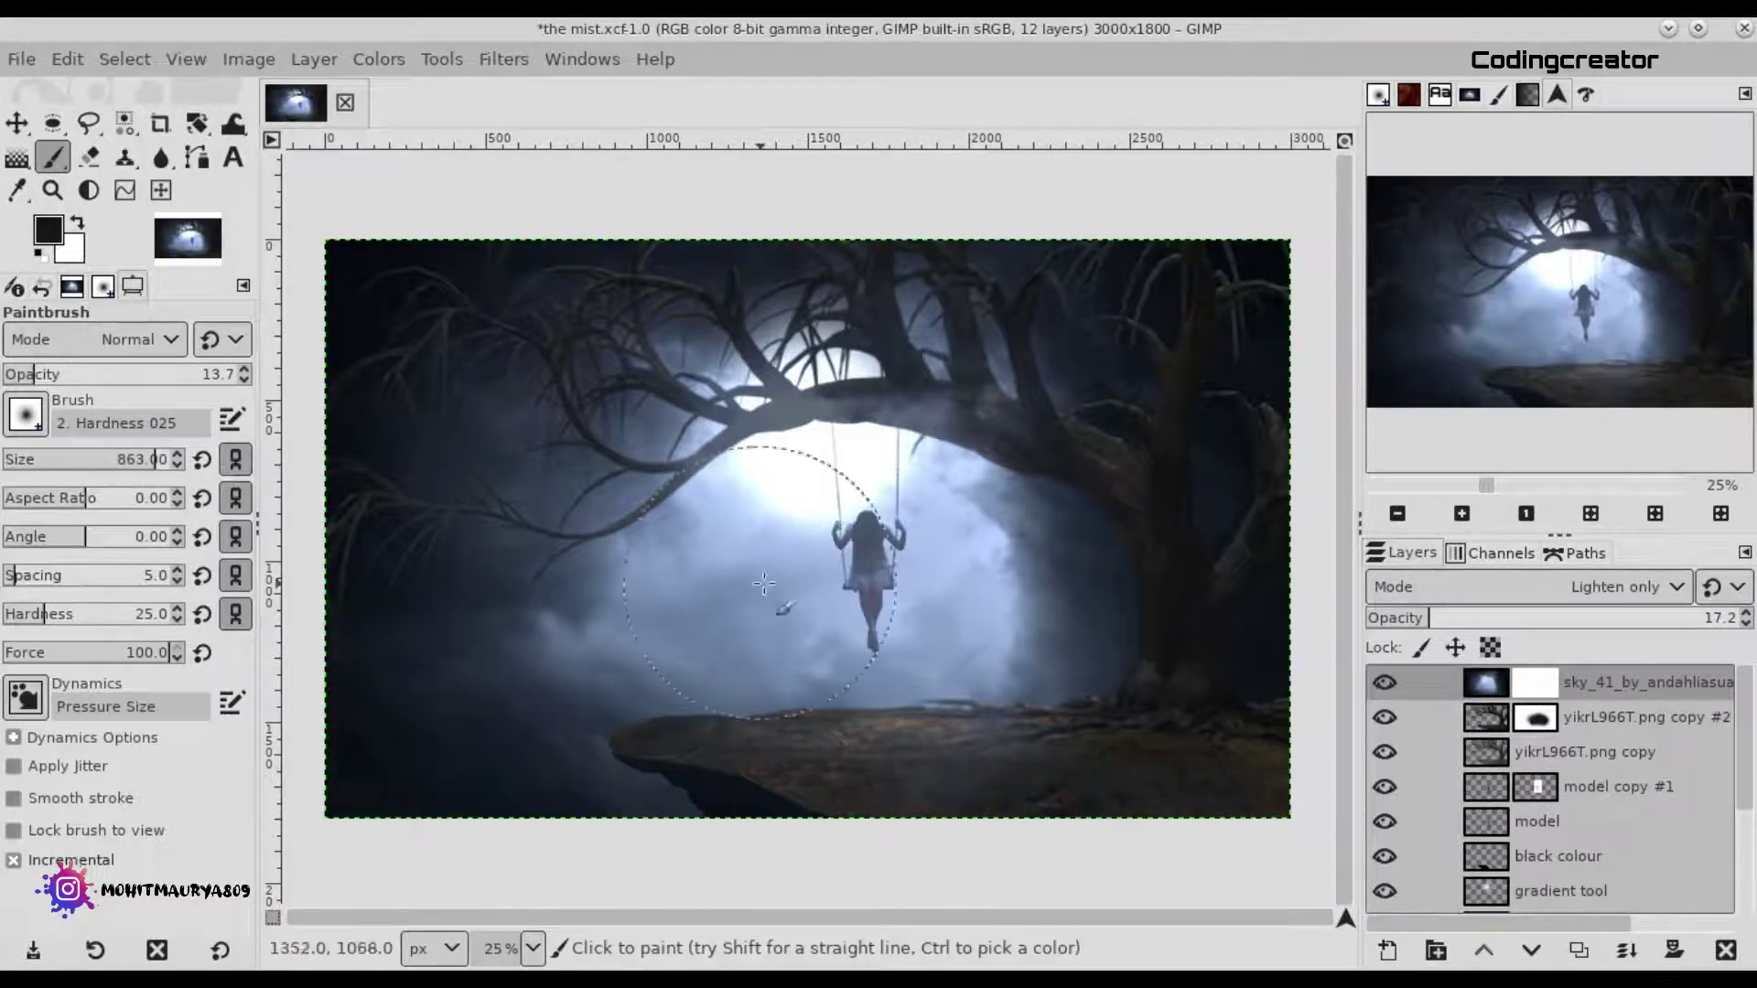
{"action": "left_click", "coordinate": [858, 574]}
{"action": "left_click", "coordinate": [864, 562]}
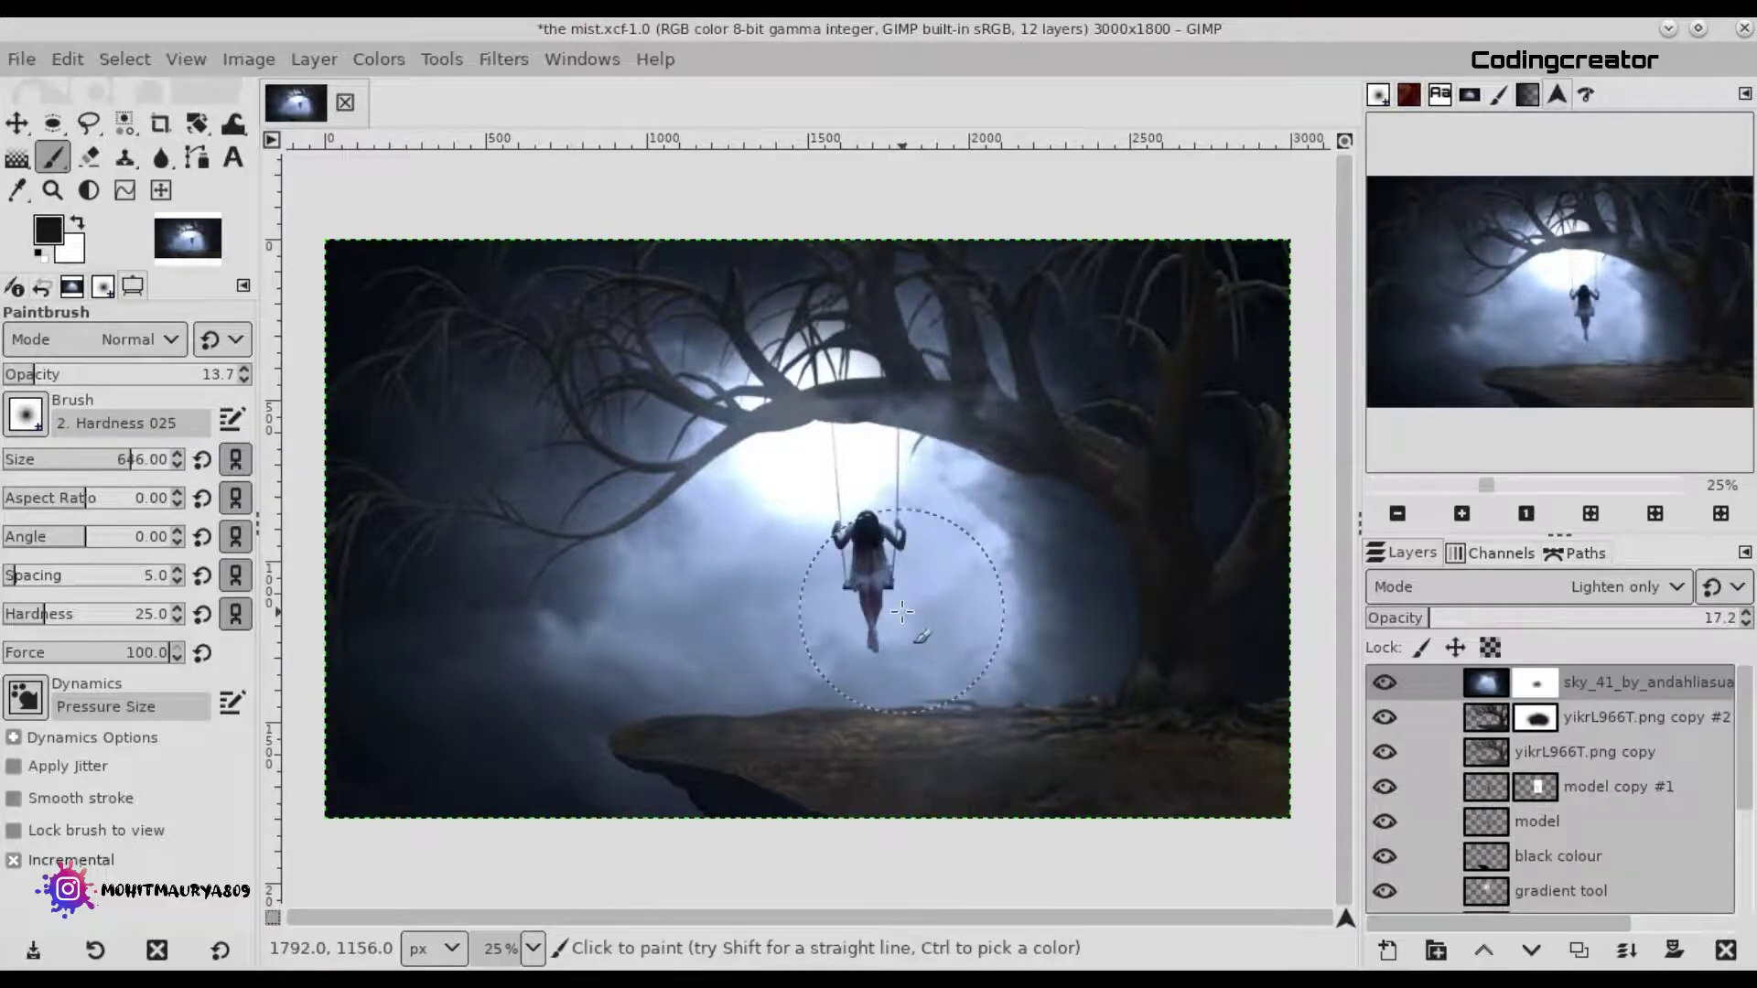
{"action": "left_click", "coordinate": [874, 557]}
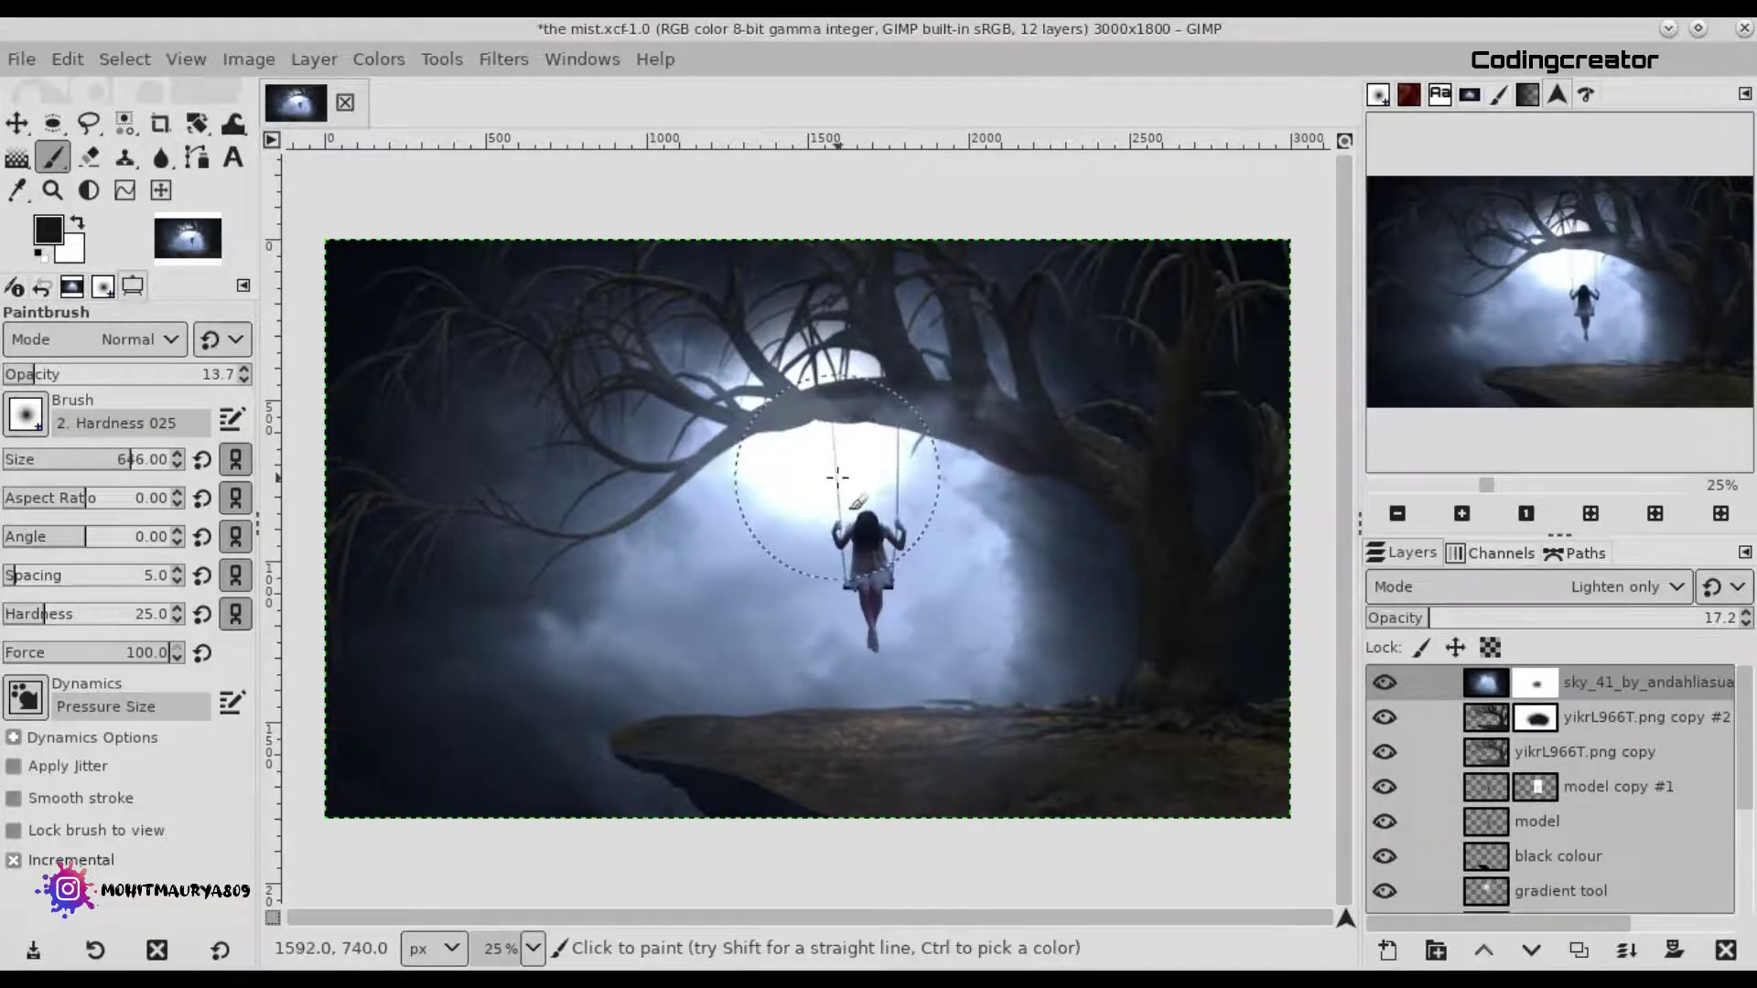
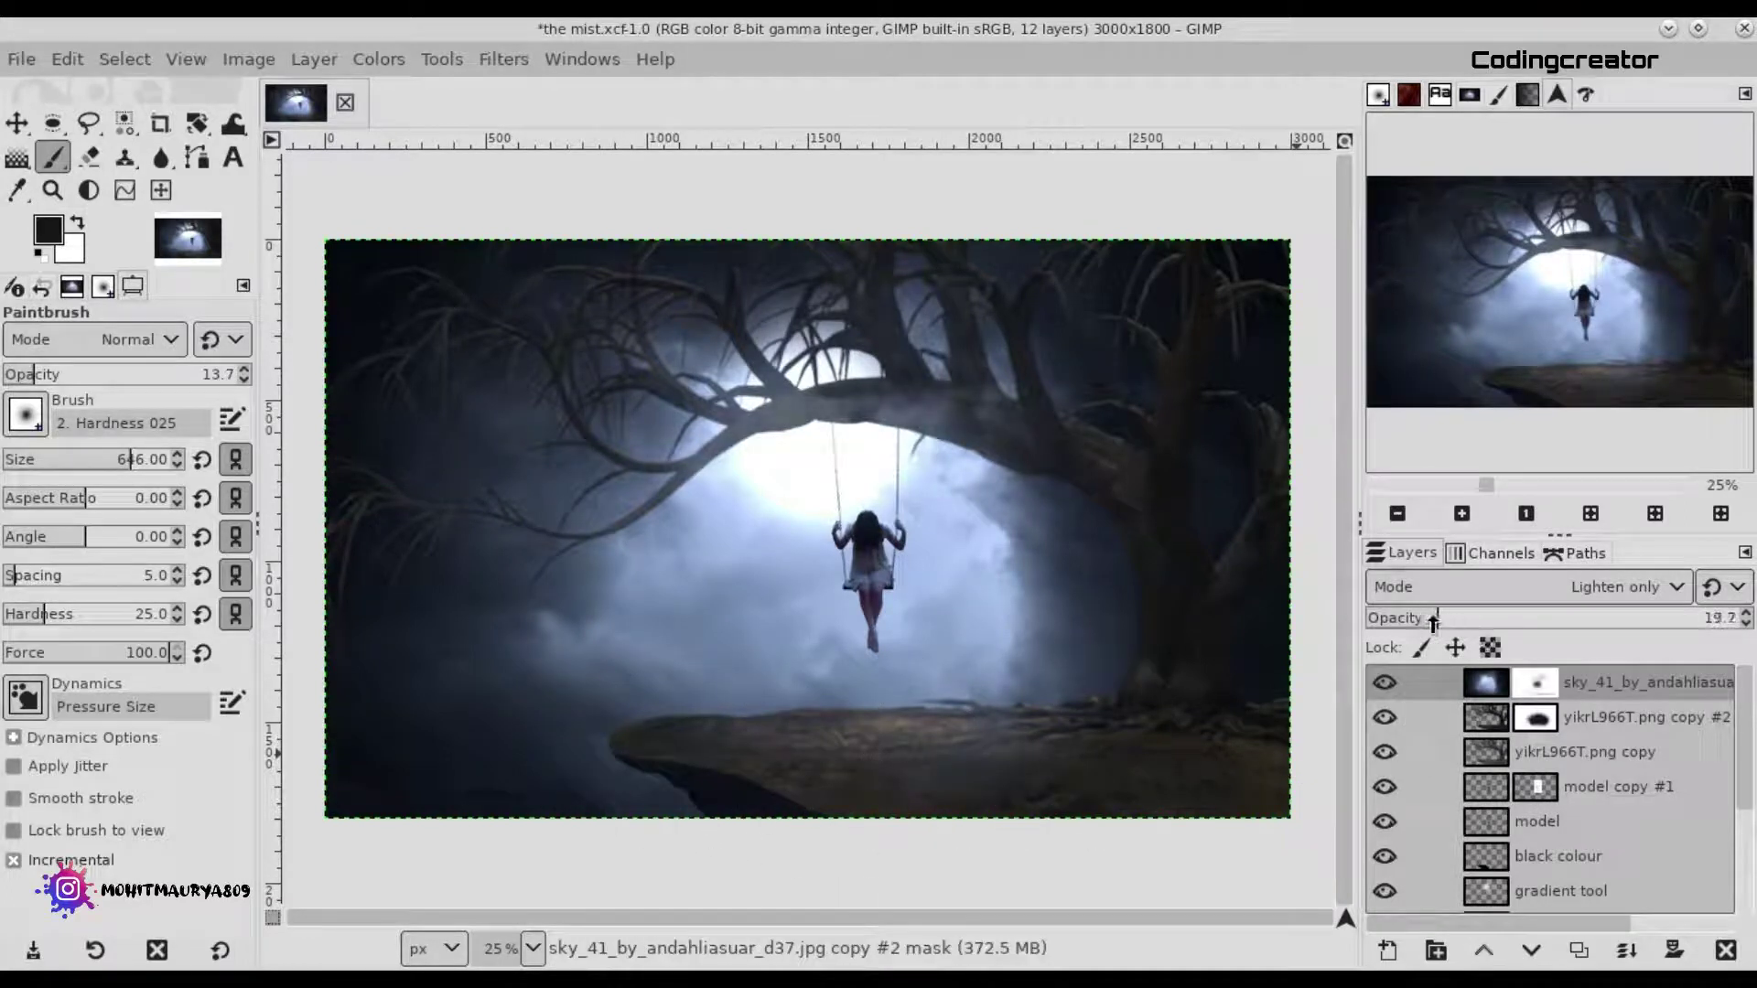
Lightly paint white on the sky layer mask over the rock ledge, then restore black and select the sky layer.
{"action": "left_click", "coordinate": [78, 221]}
{"action": "left_click_drag", "start_coordinate": [898, 816], "coordinate": [1176, 770]}
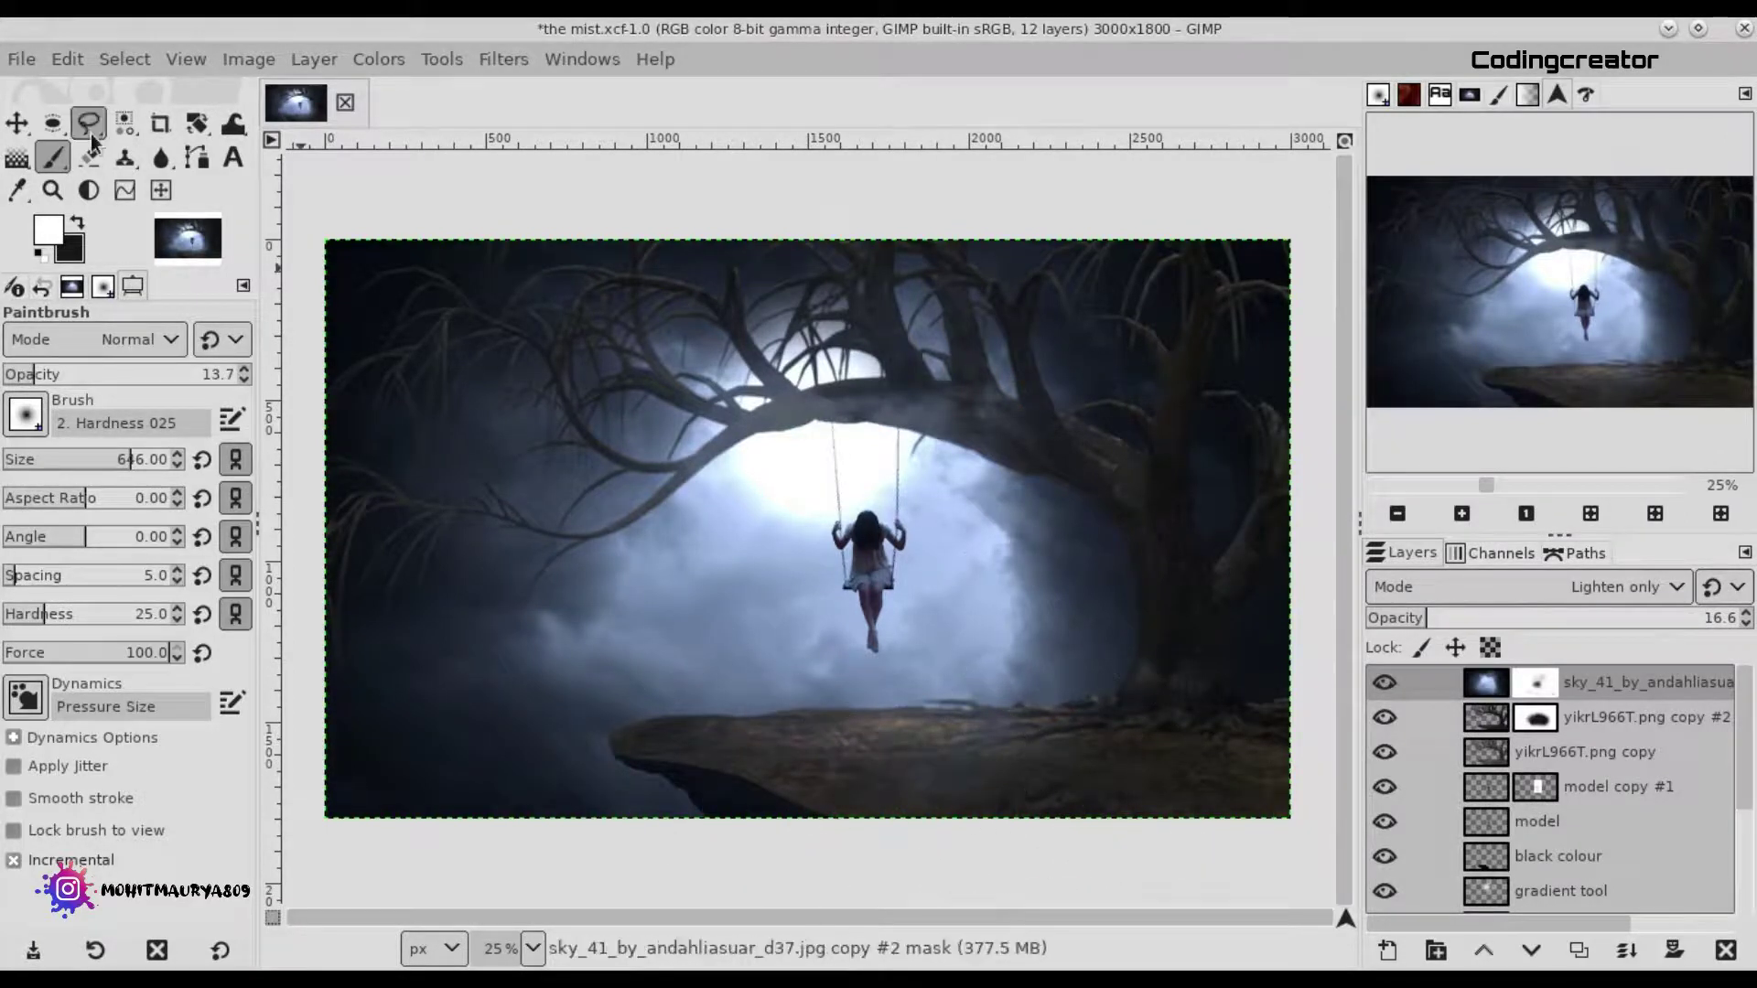
{"action": "left_click", "coordinate": [77, 222]}
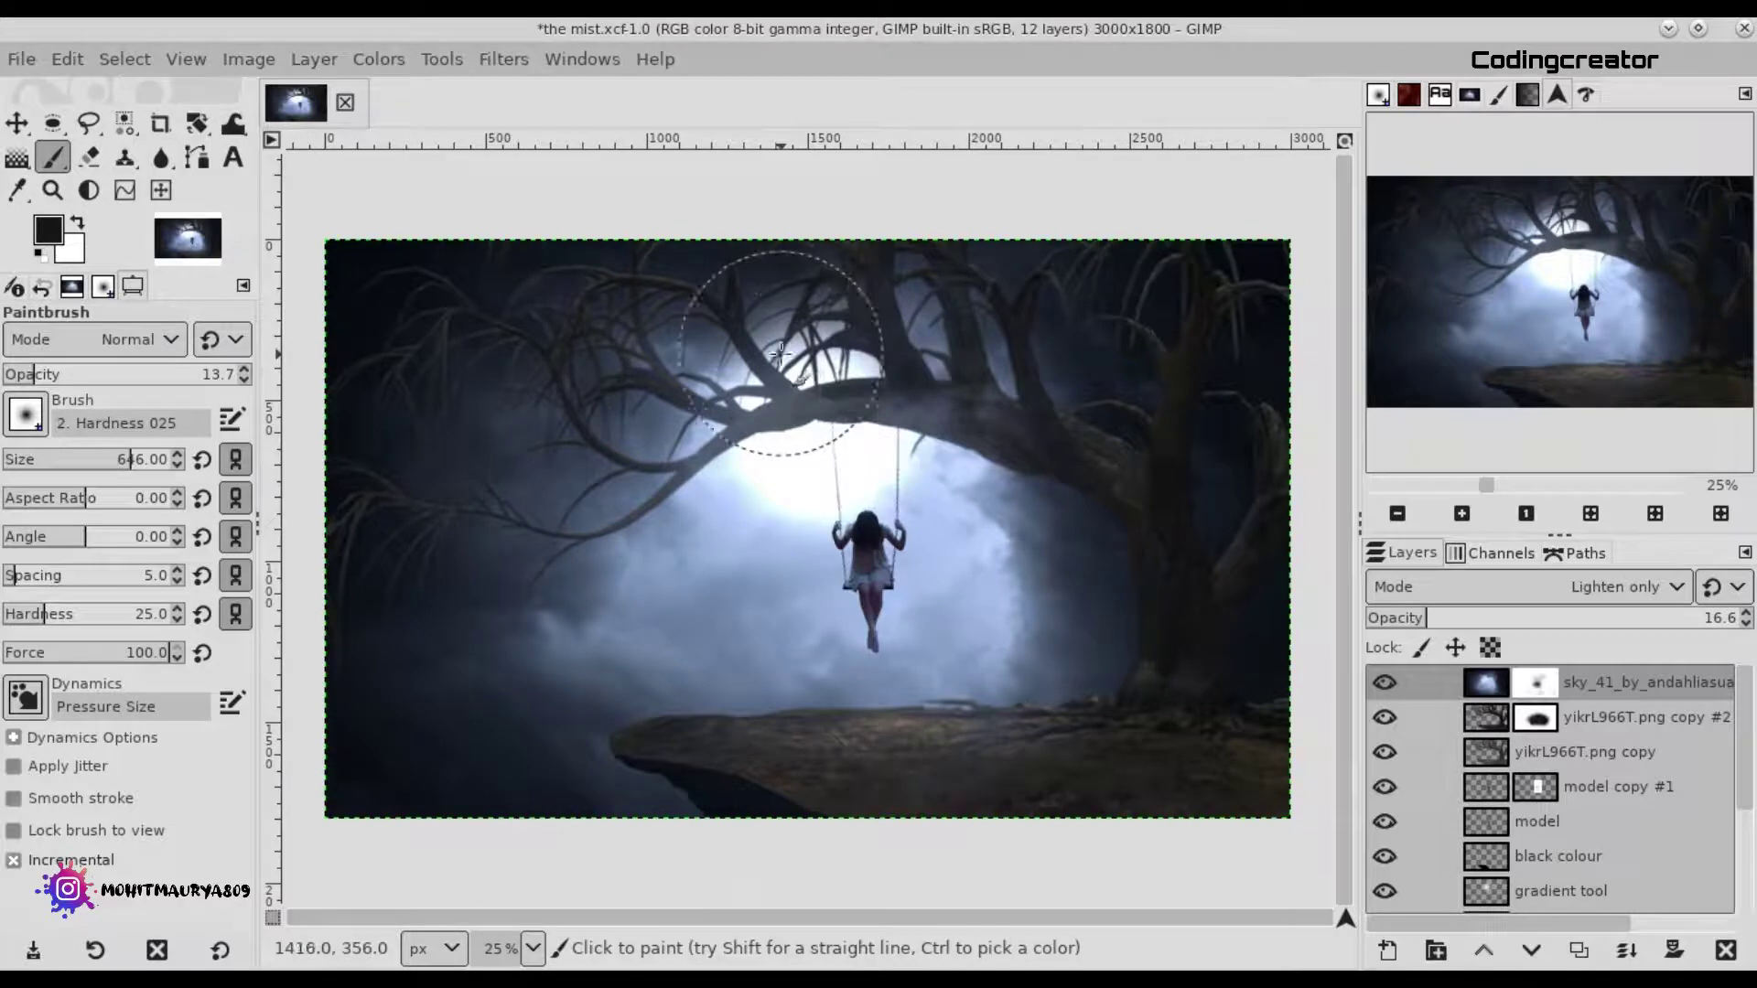
{"action": "left_click", "coordinate": [1486, 684]}
Add a new transparent layer and set the foreground colour to dark grey.
{"action": "left_click", "coordinate": [1388, 950]}
{"action": "type", "text": "new layer"}
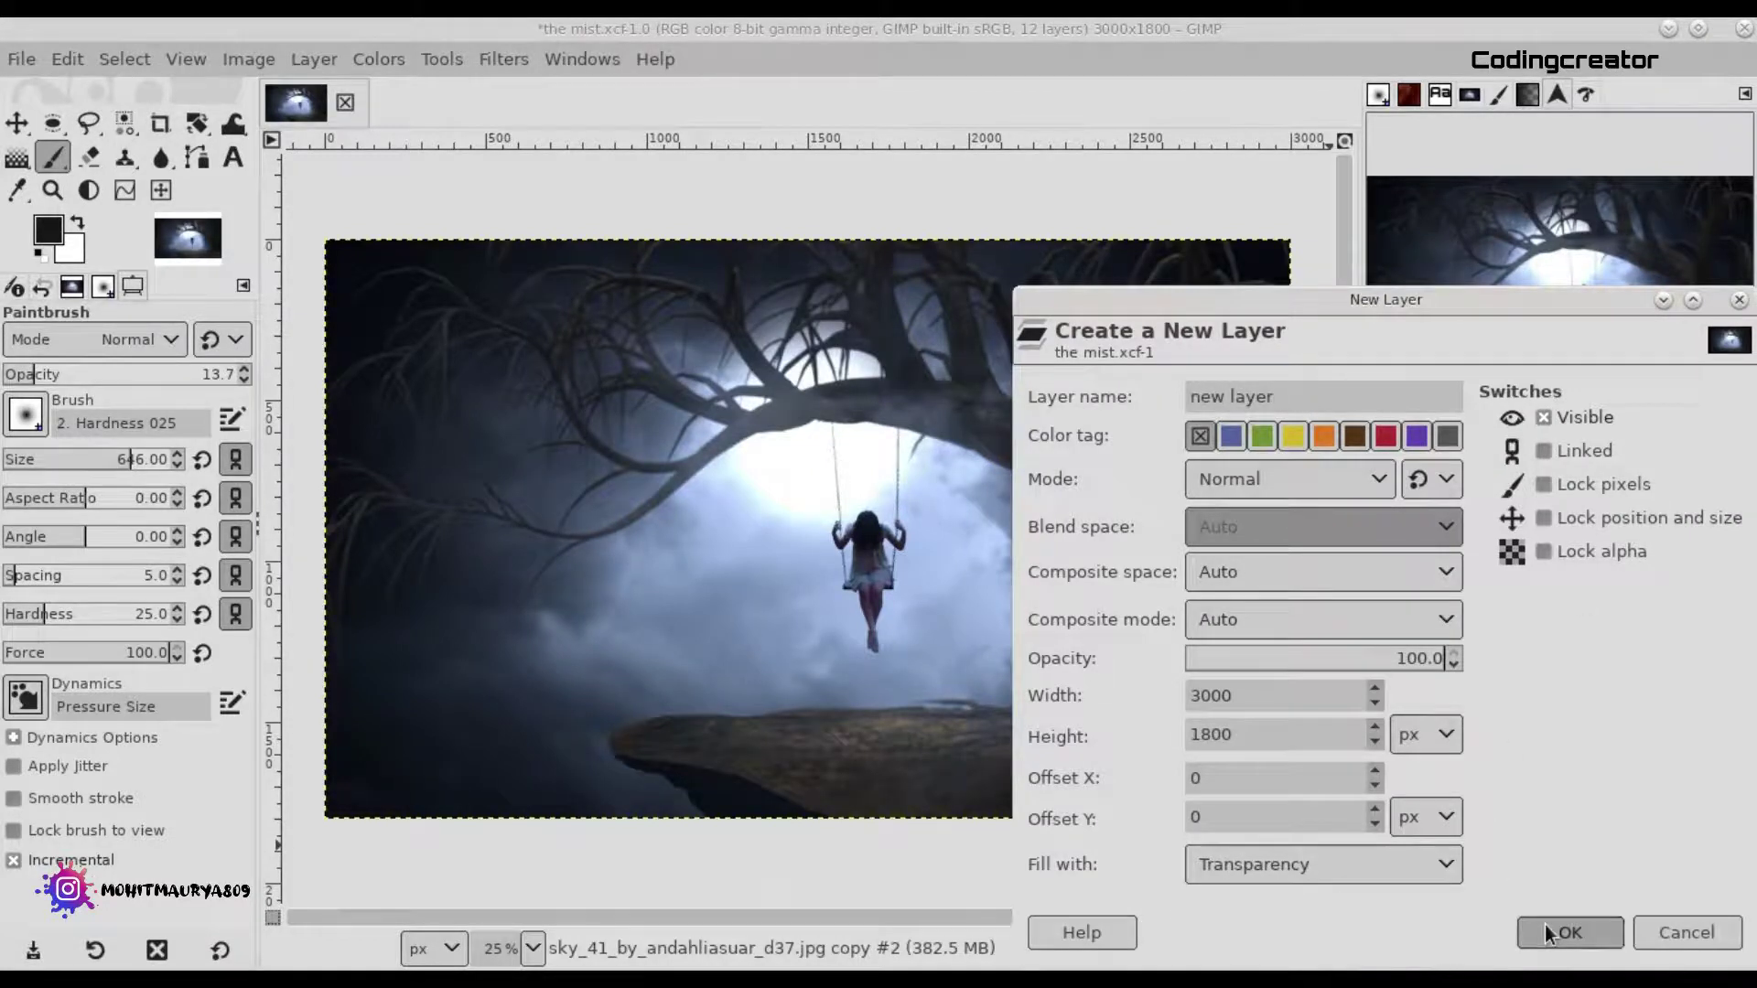
{"action": "left_click", "coordinate": [1545, 931]}
{"action": "left_click", "coordinate": [18, 157]}
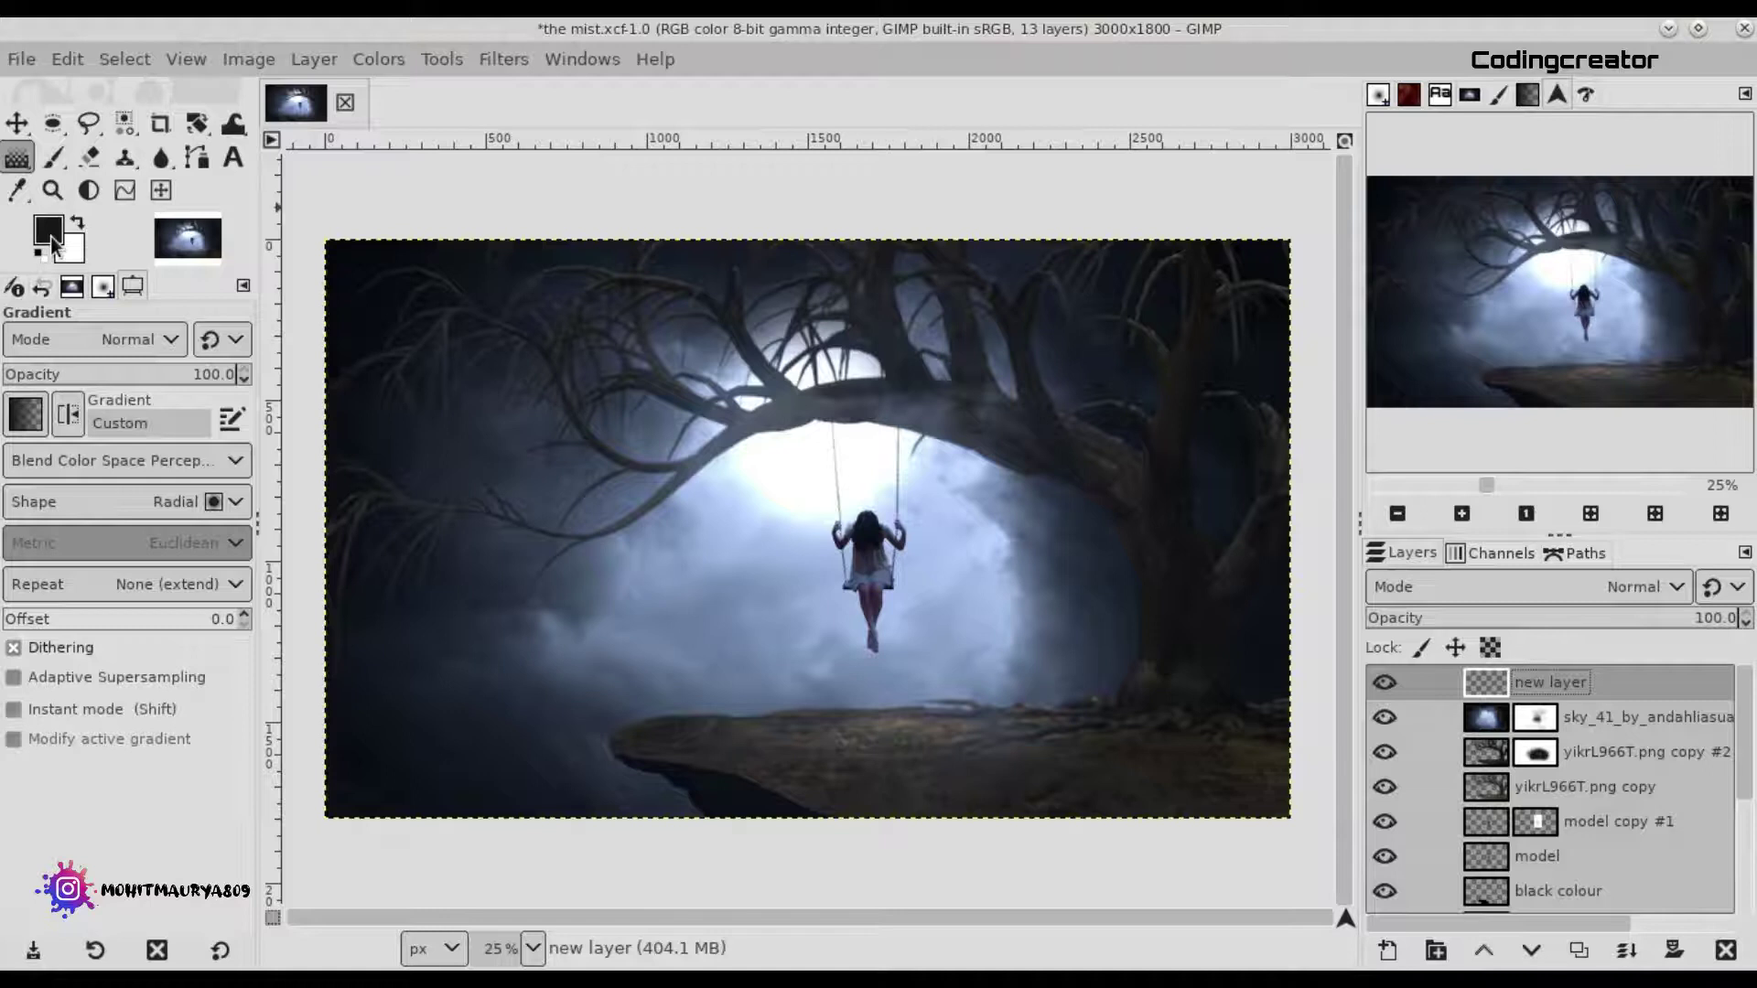
{"action": "left_click", "coordinate": [51, 236]}
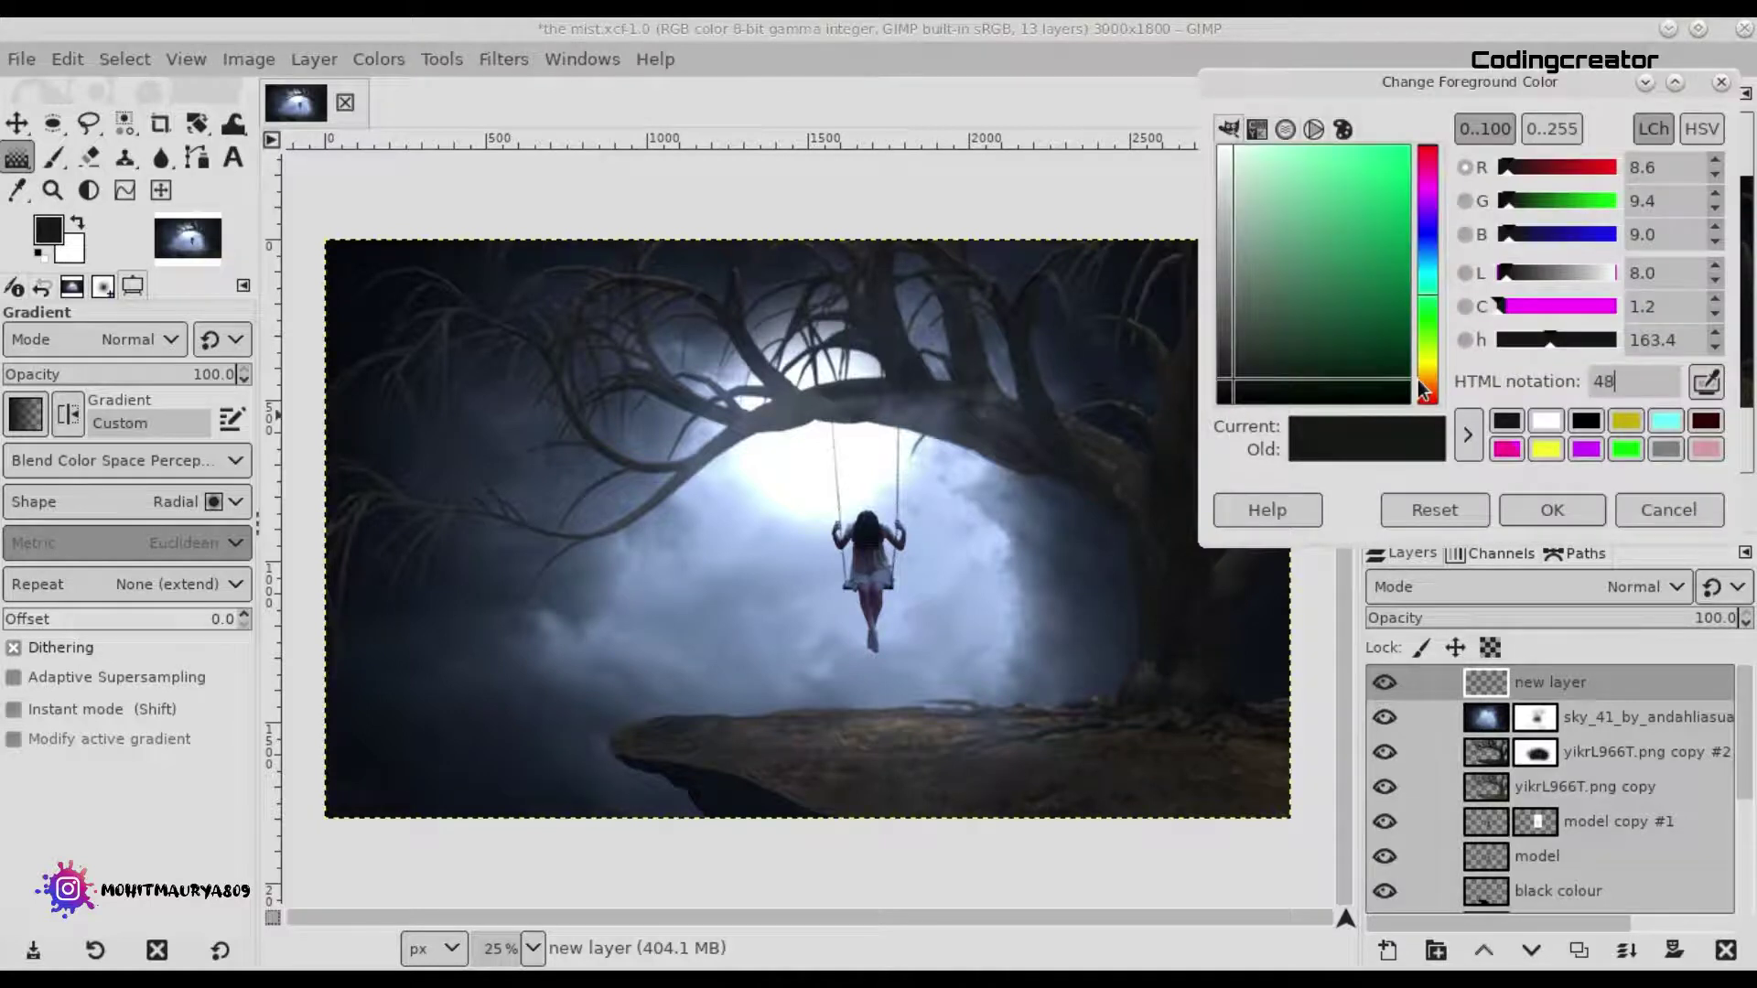
{"action": "left_click", "coordinate": [1523, 506]}
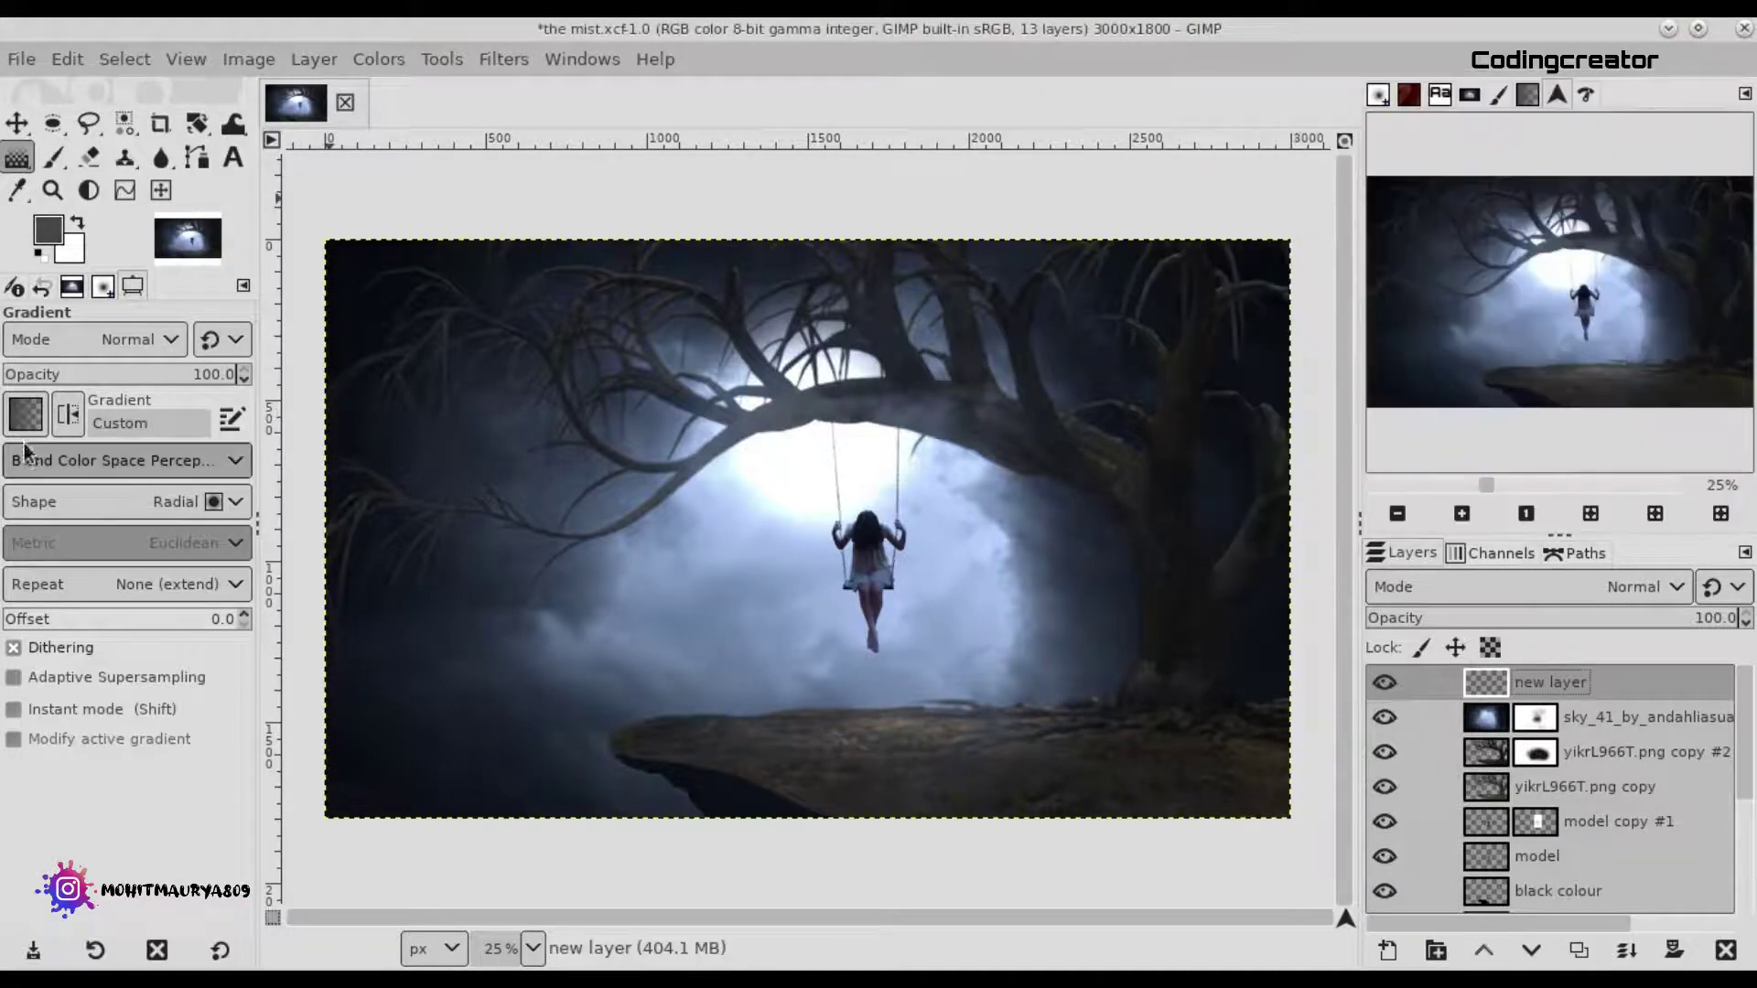
Draw a radial gradient from the girl outward to the right edge.
{"action": "left_click", "coordinate": [194, 498]}
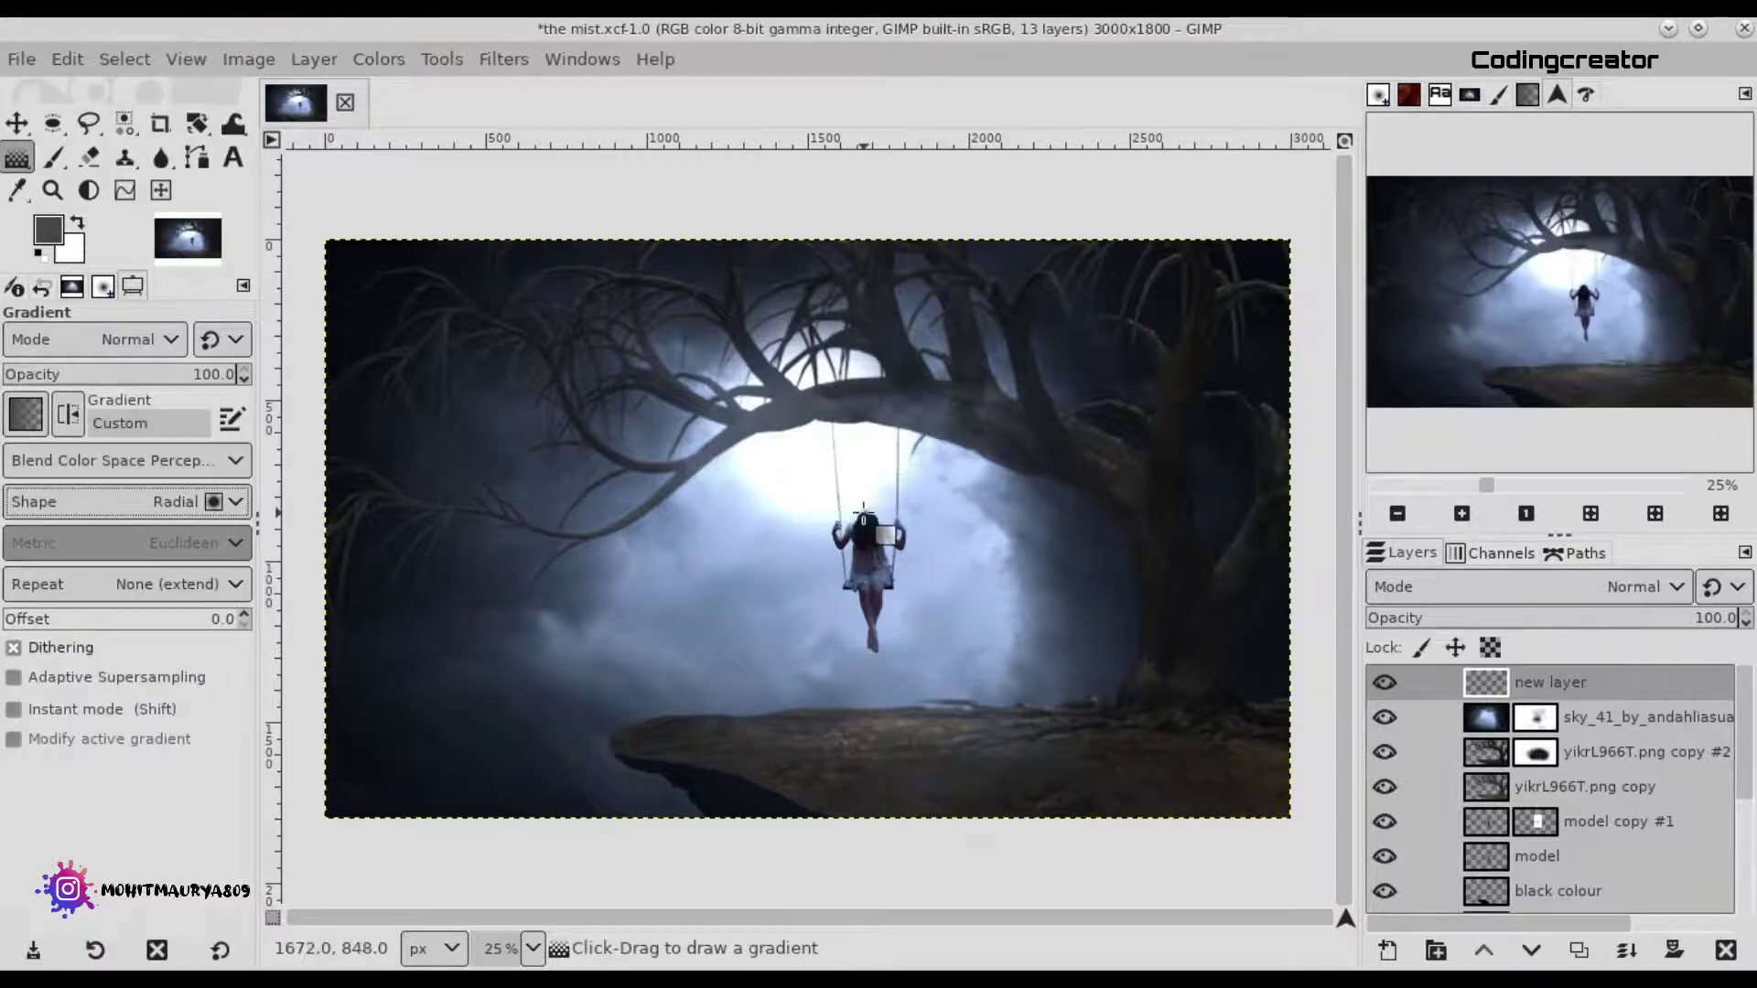
{"action": "left_click_drag", "start_coordinate": [851, 502], "coordinate": [1402, 504]}
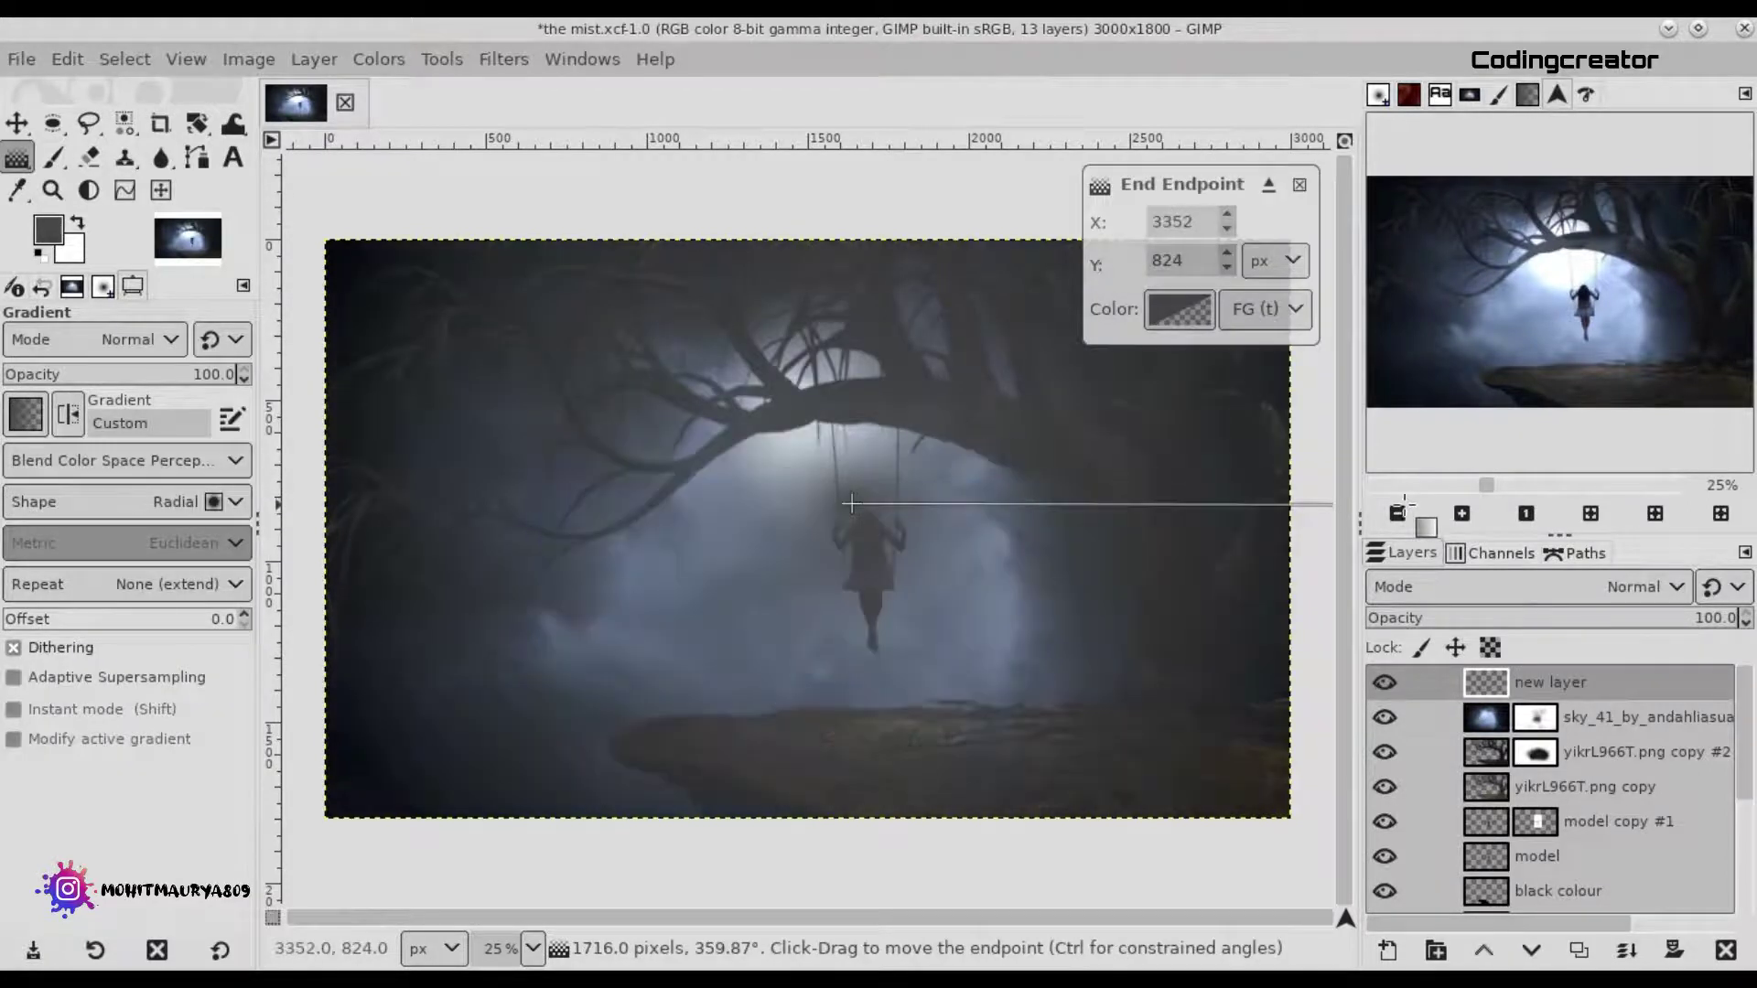
{"action": "left_click", "coordinate": [1300, 185]}
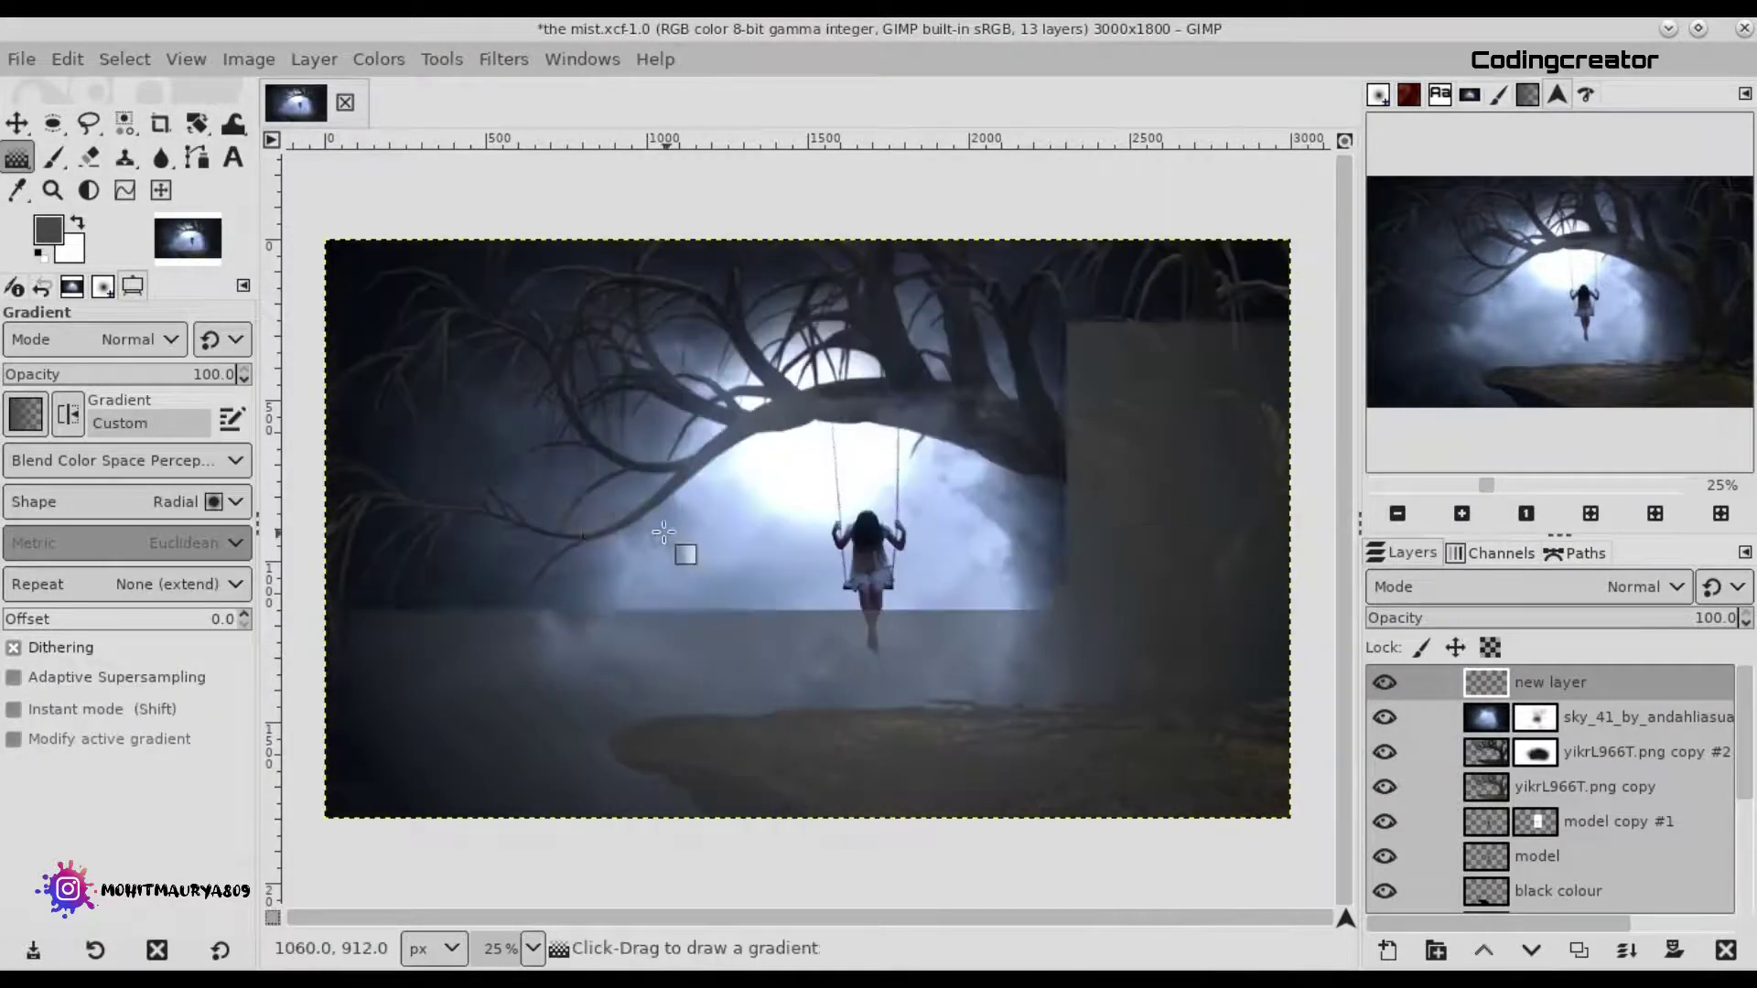
{"action": "left_click_drag", "start_coordinate": [864, 535], "coordinate": [1475, 528]}
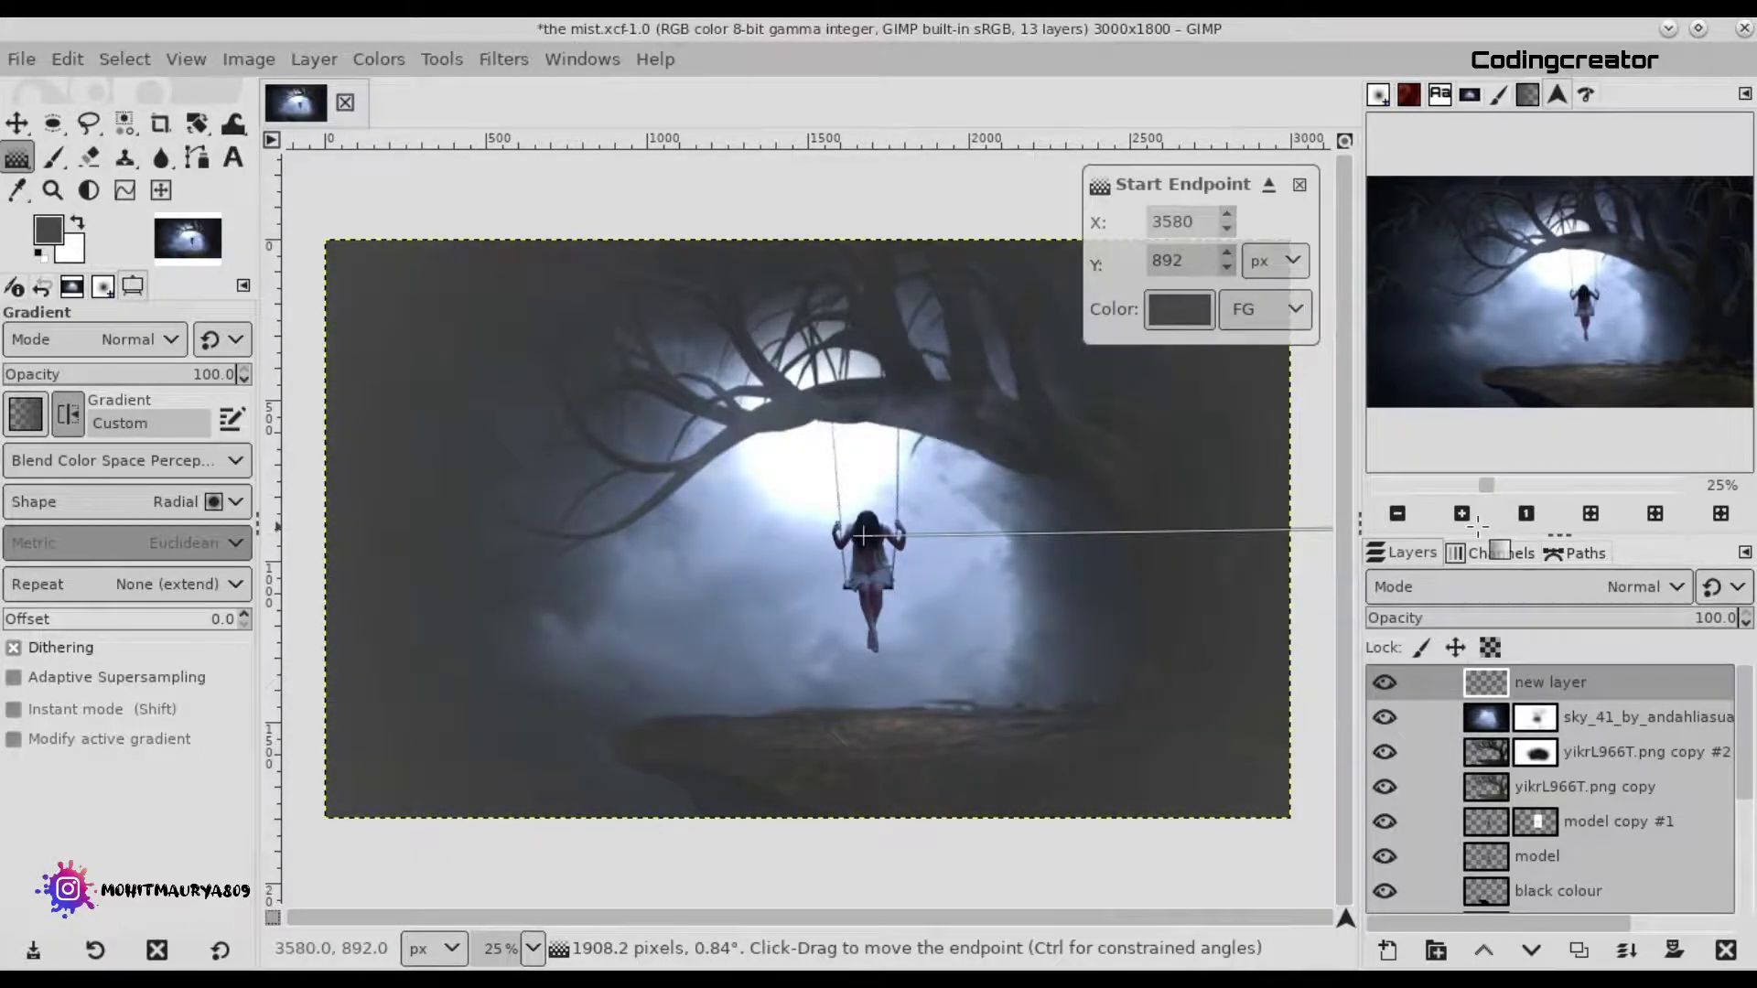
{"action": "key", "text": "Return"}
Set the gradient layer to Overlay mode and begin a new 'solid blue colour' layer.
{"action": "left_click", "coordinate": [1387, 683]}
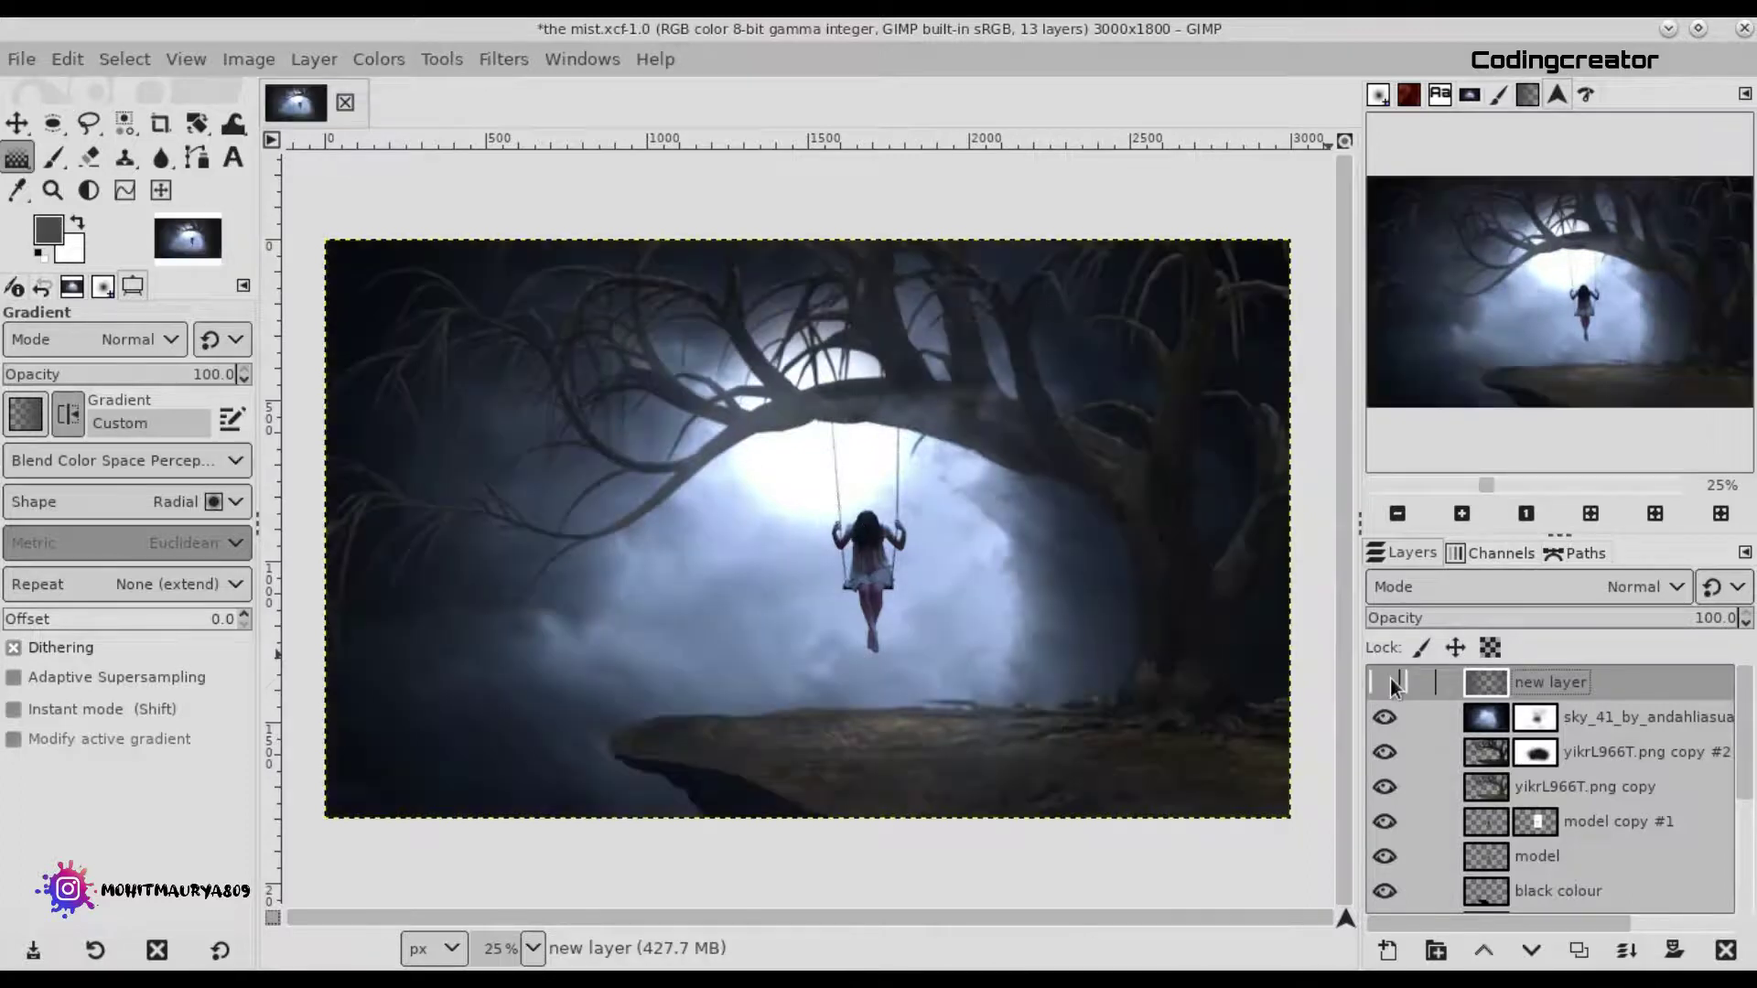
{"action": "left_click", "coordinate": [1535, 595]}
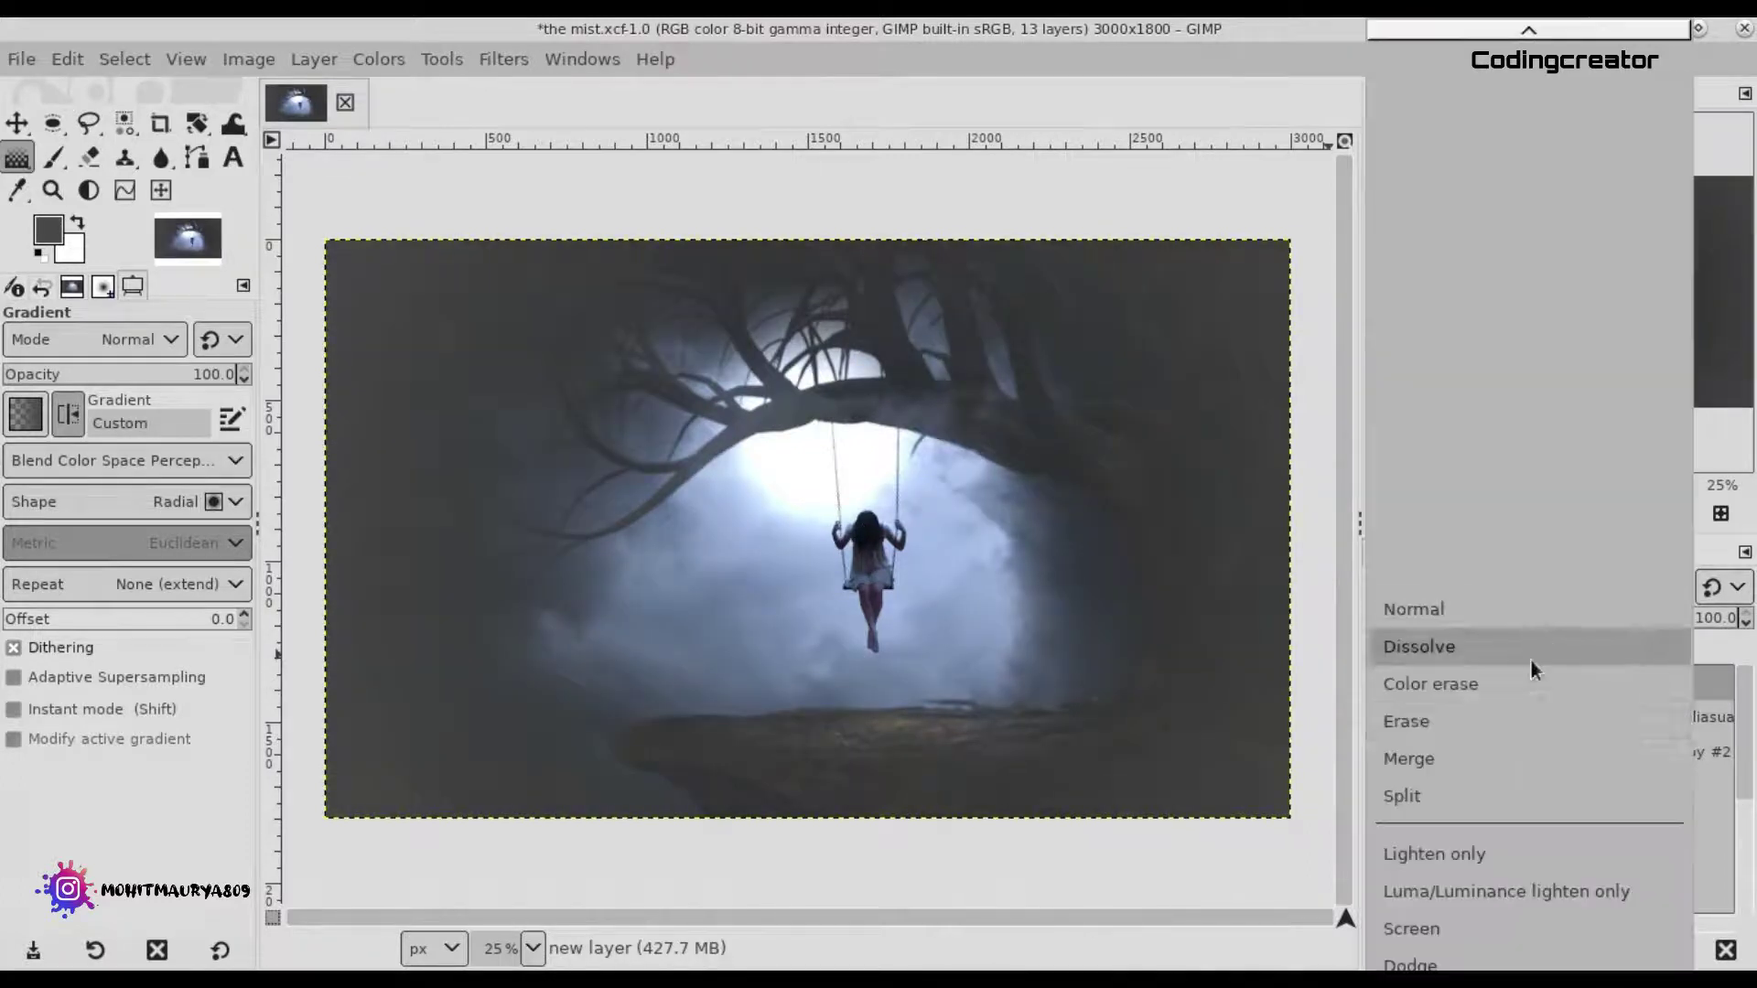
{"action": "scroll", "coordinate": [1530, 661], "scroll_direction": "down", "scroll_amount": 4}
{"action": "scroll", "coordinate": [1474, 689], "scroll_direction": "down", "scroll_amount": 2}
{"action": "left_click", "coordinate": [1474, 665]}
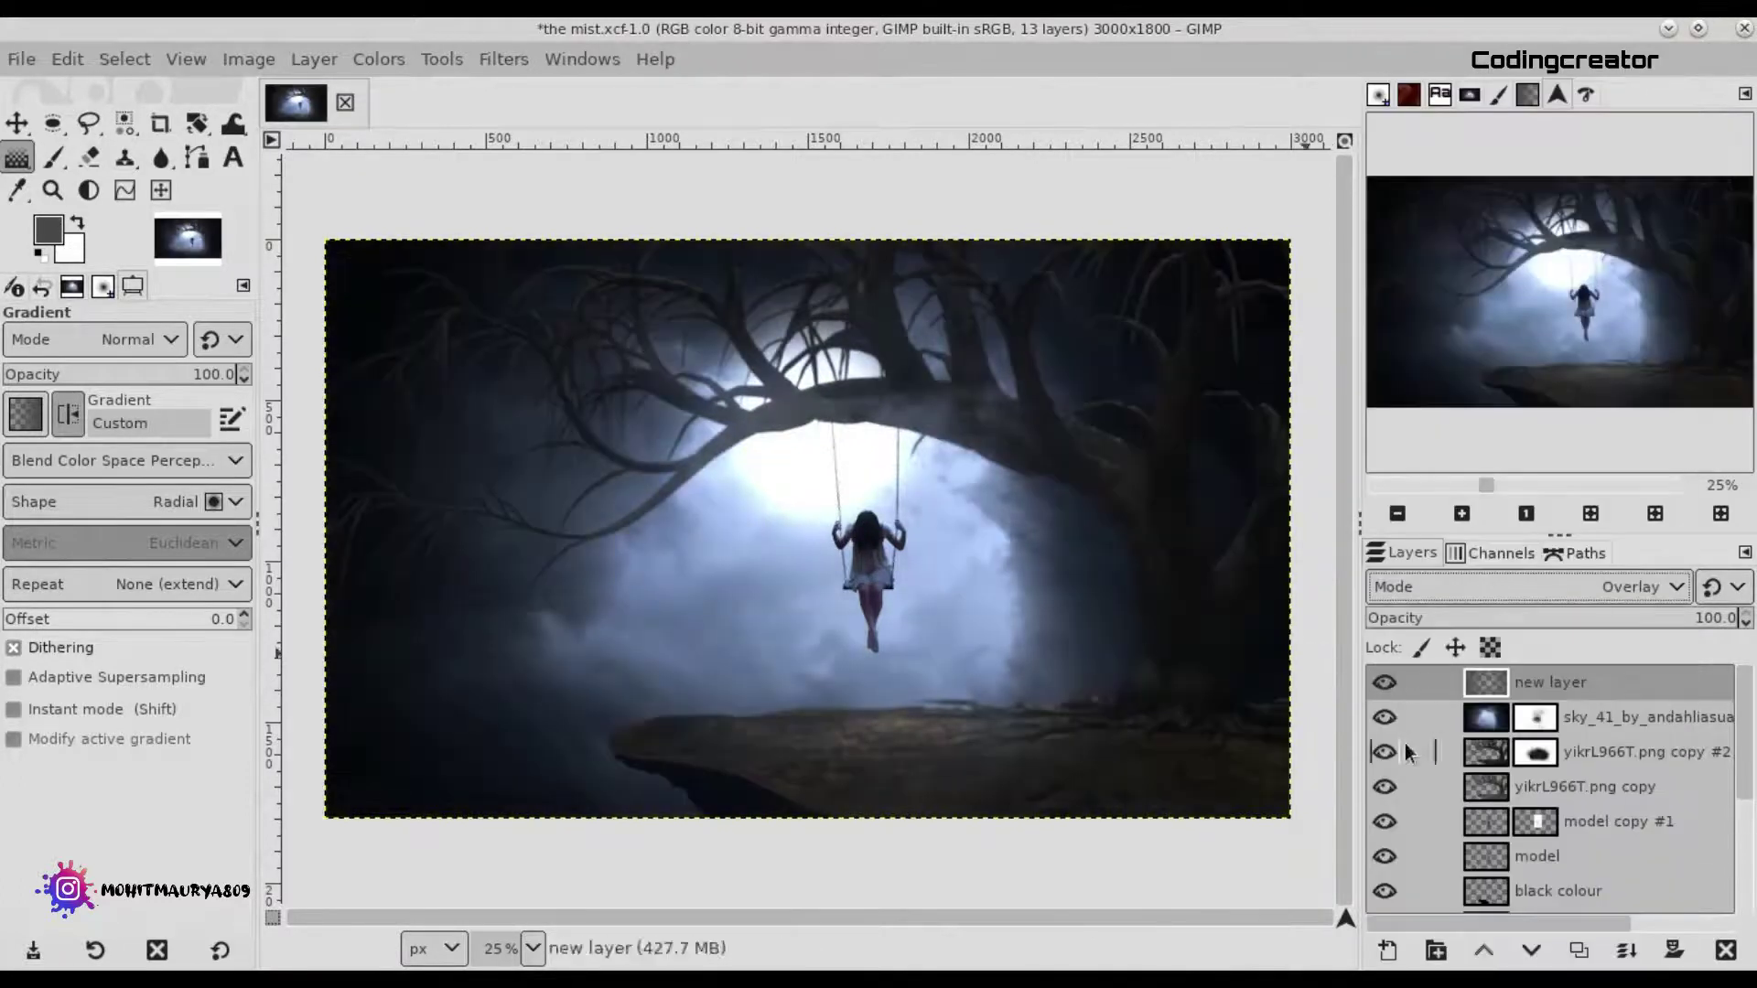
{"action": "left_click", "coordinate": [1387, 950]}
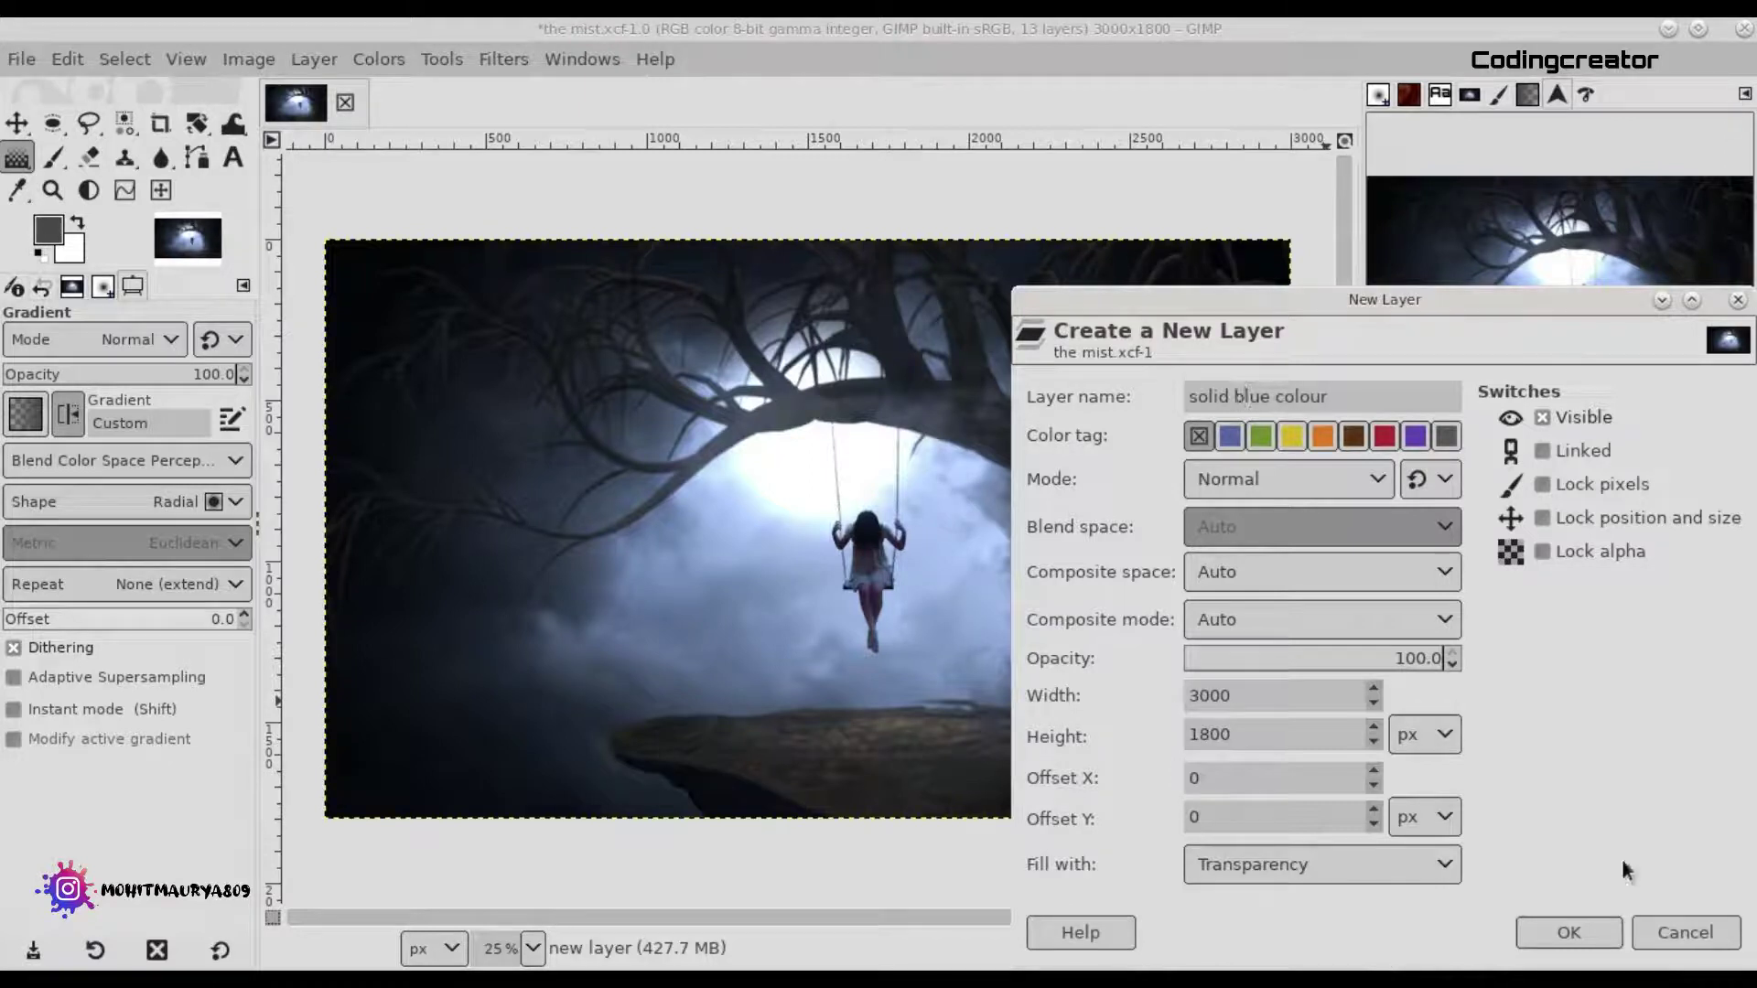
Create the 'solid blue colour' layer, fill it with deep navy, and save.
{"action": "left_click", "coordinate": [1569, 932]}
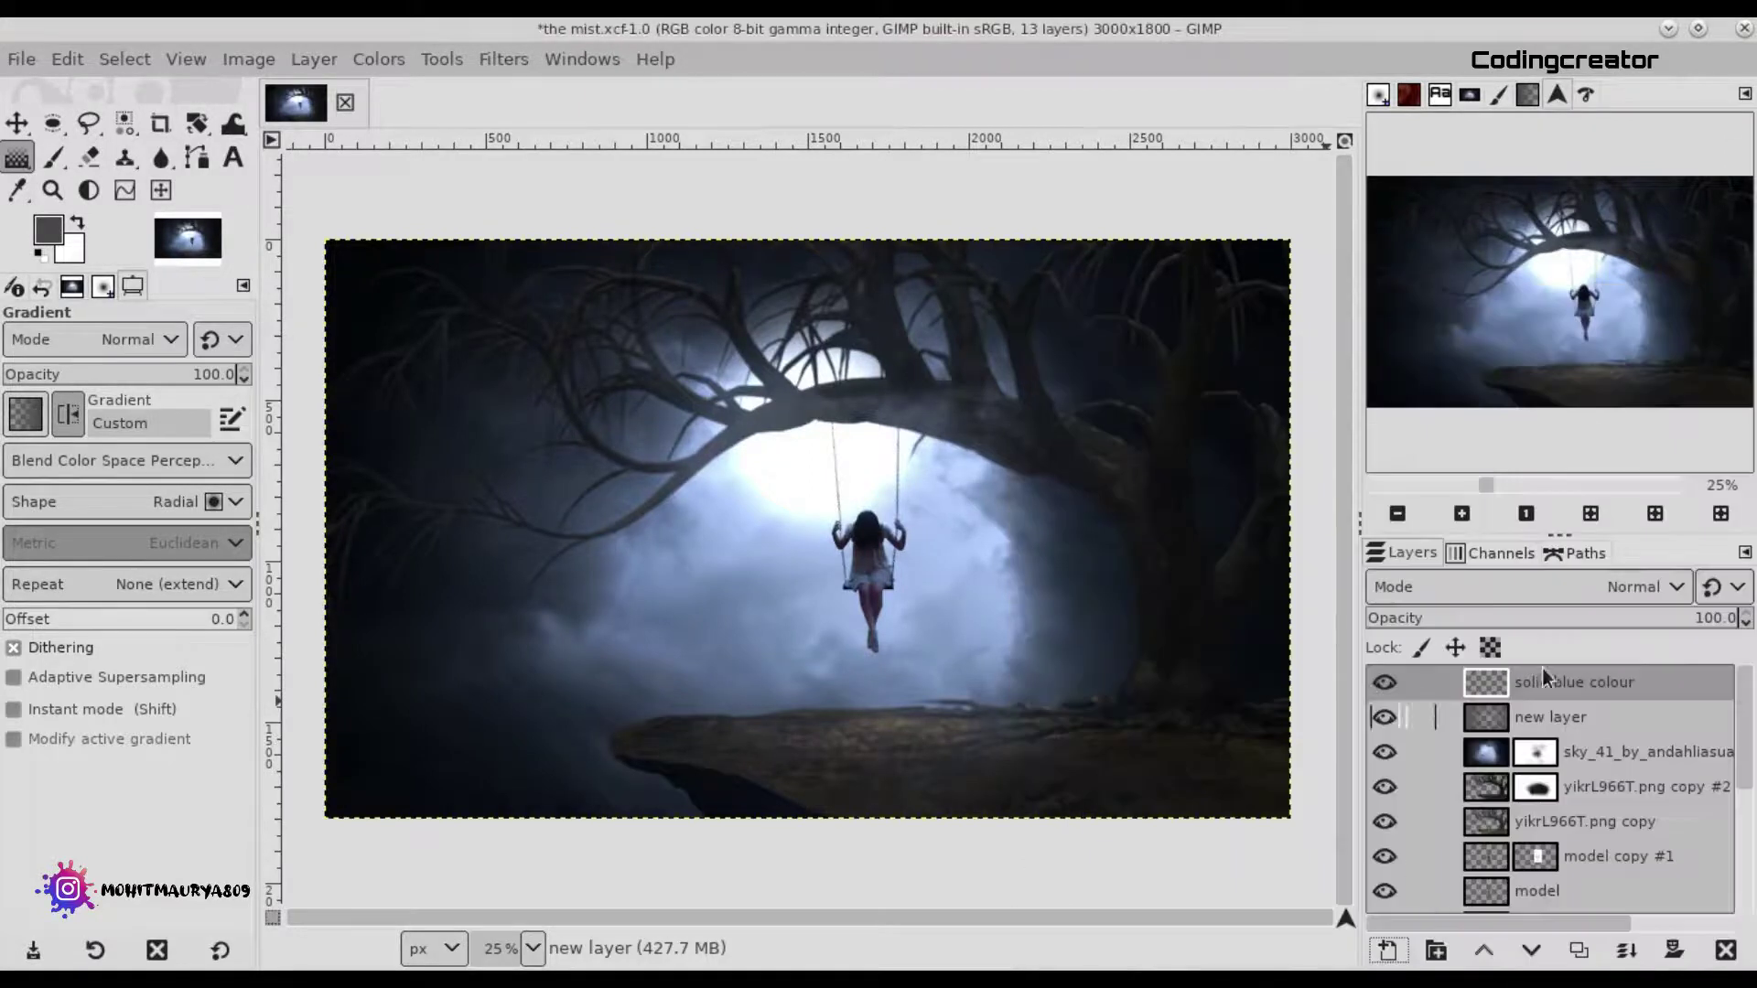
{"action": "left_click", "coordinate": [50, 234]}
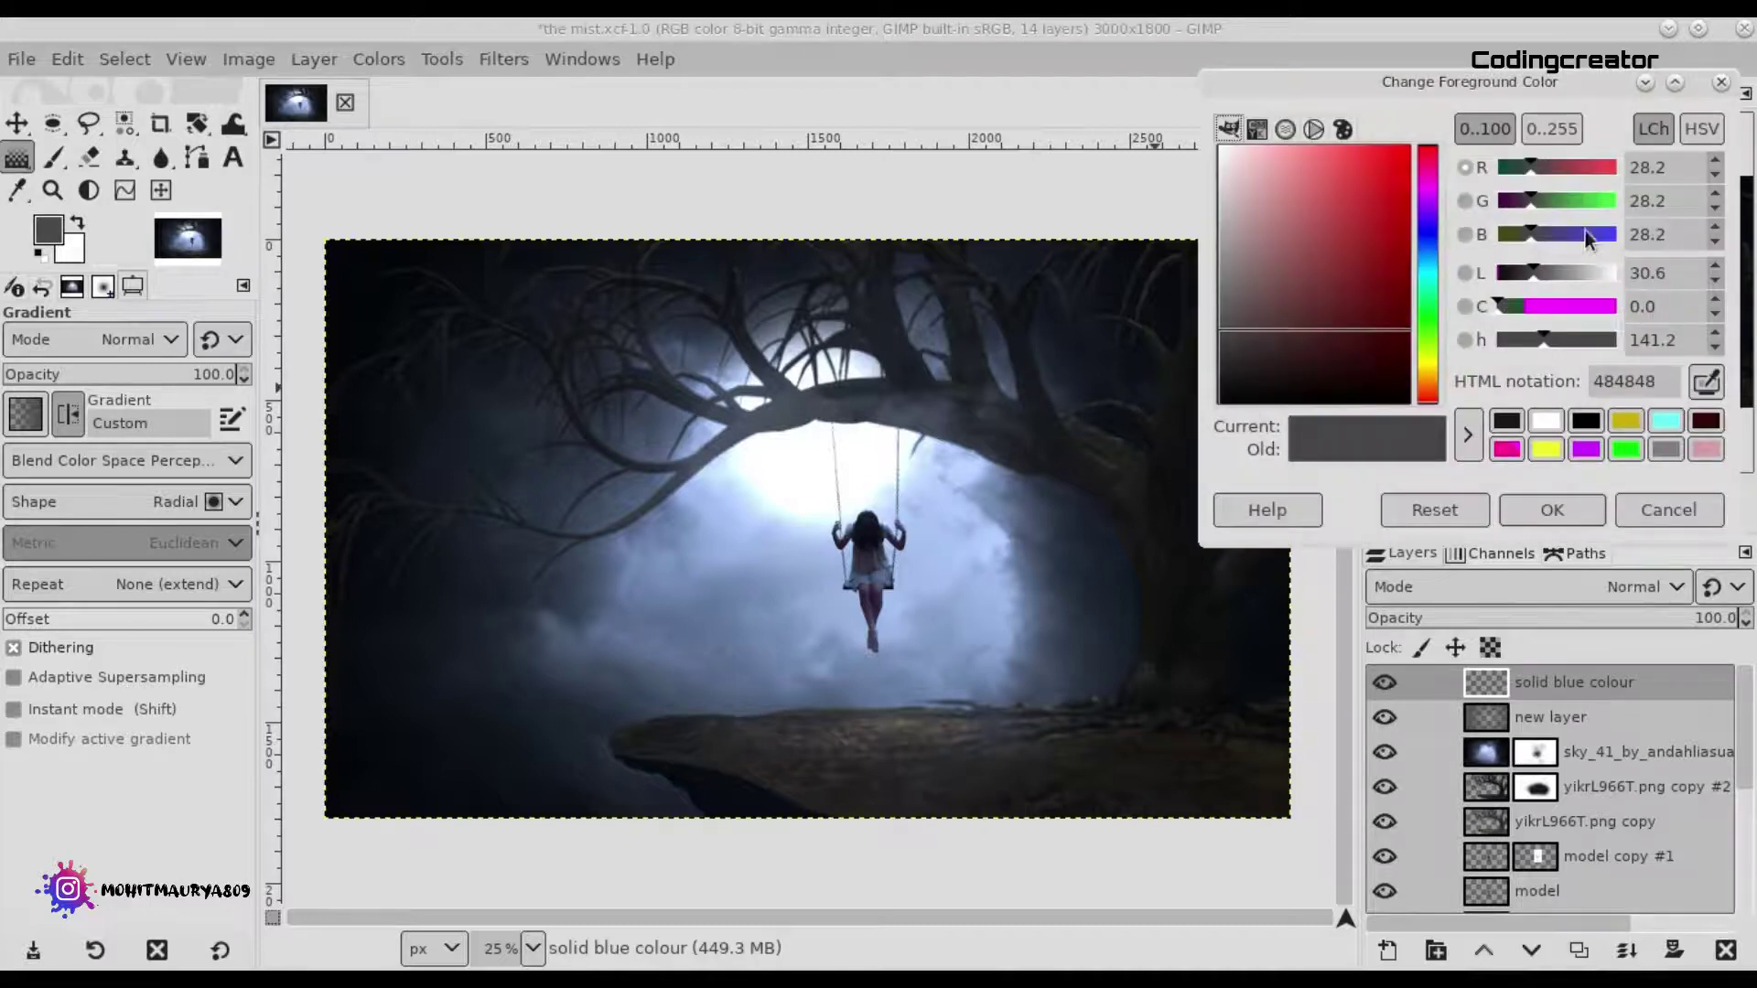
{"action": "left_click_drag", "start_coordinate": [1586, 234], "coordinate": [1644, 234]}
{"action": "left_click_drag", "start_coordinate": [1355, 163], "coordinate": [1425, 320]}
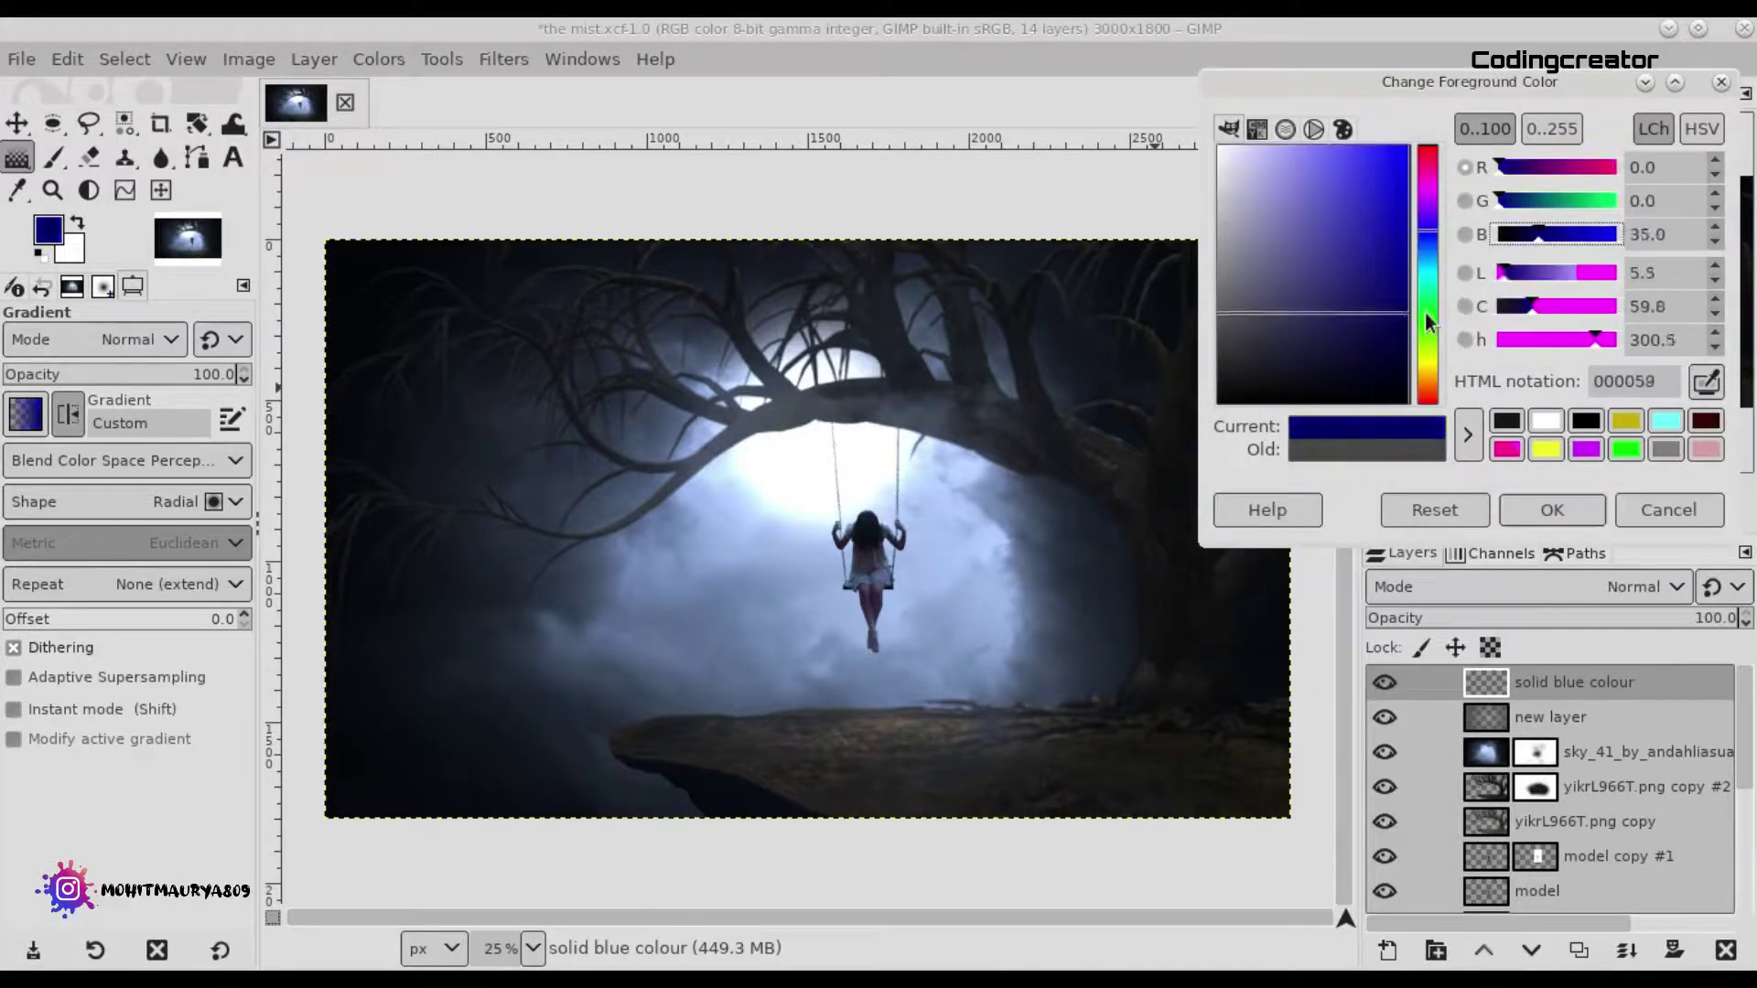
{"action": "left_click", "coordinate": [1566, 515]}
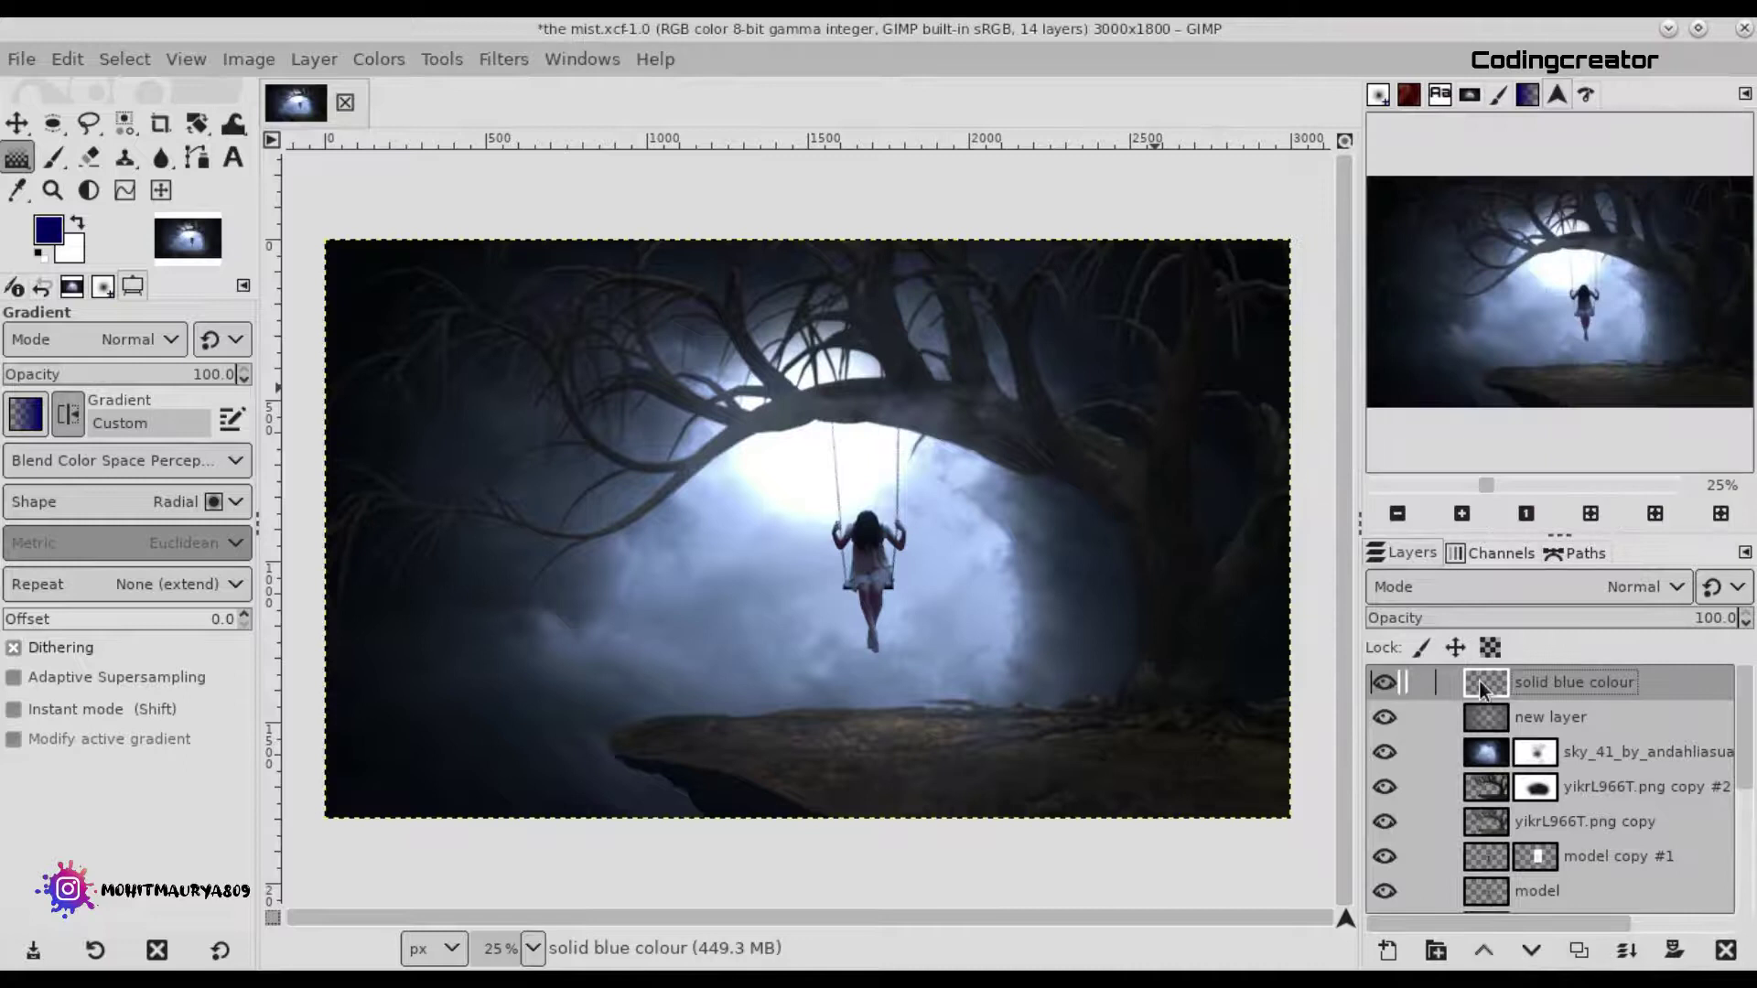
{"action": "left_click", "coordinate": [67, 58]}
{"action": "left_click", "coordinate": [156, 556]}
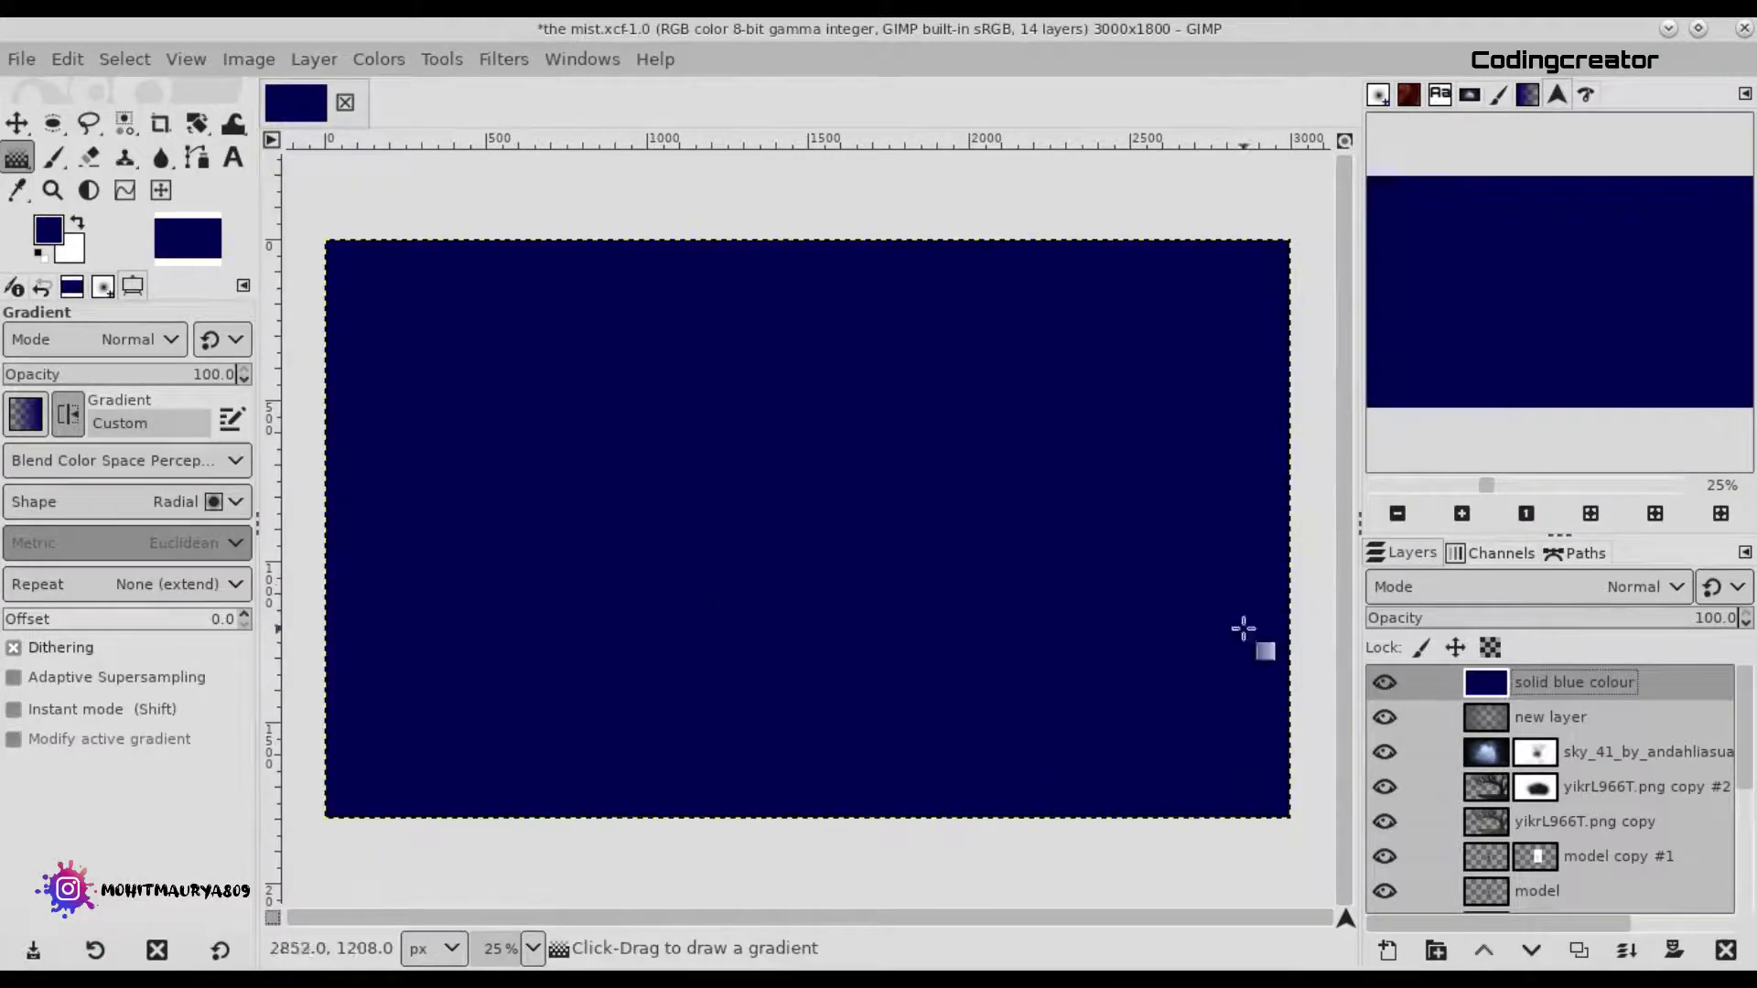
{"action": "key", "text": "ctrl+s"}
Switch the layer to Exclusion mode, set a darker foreground (0500), and clear the layer.
{"action": "left_click", "coordinate": [1505, 585]}
{"action": "scroll", "coordinate": [1458, 551], "scroll_direction": "down", "scroll_amount": 5}
{"action": "left_click", "coordinate": [1440, 884]}
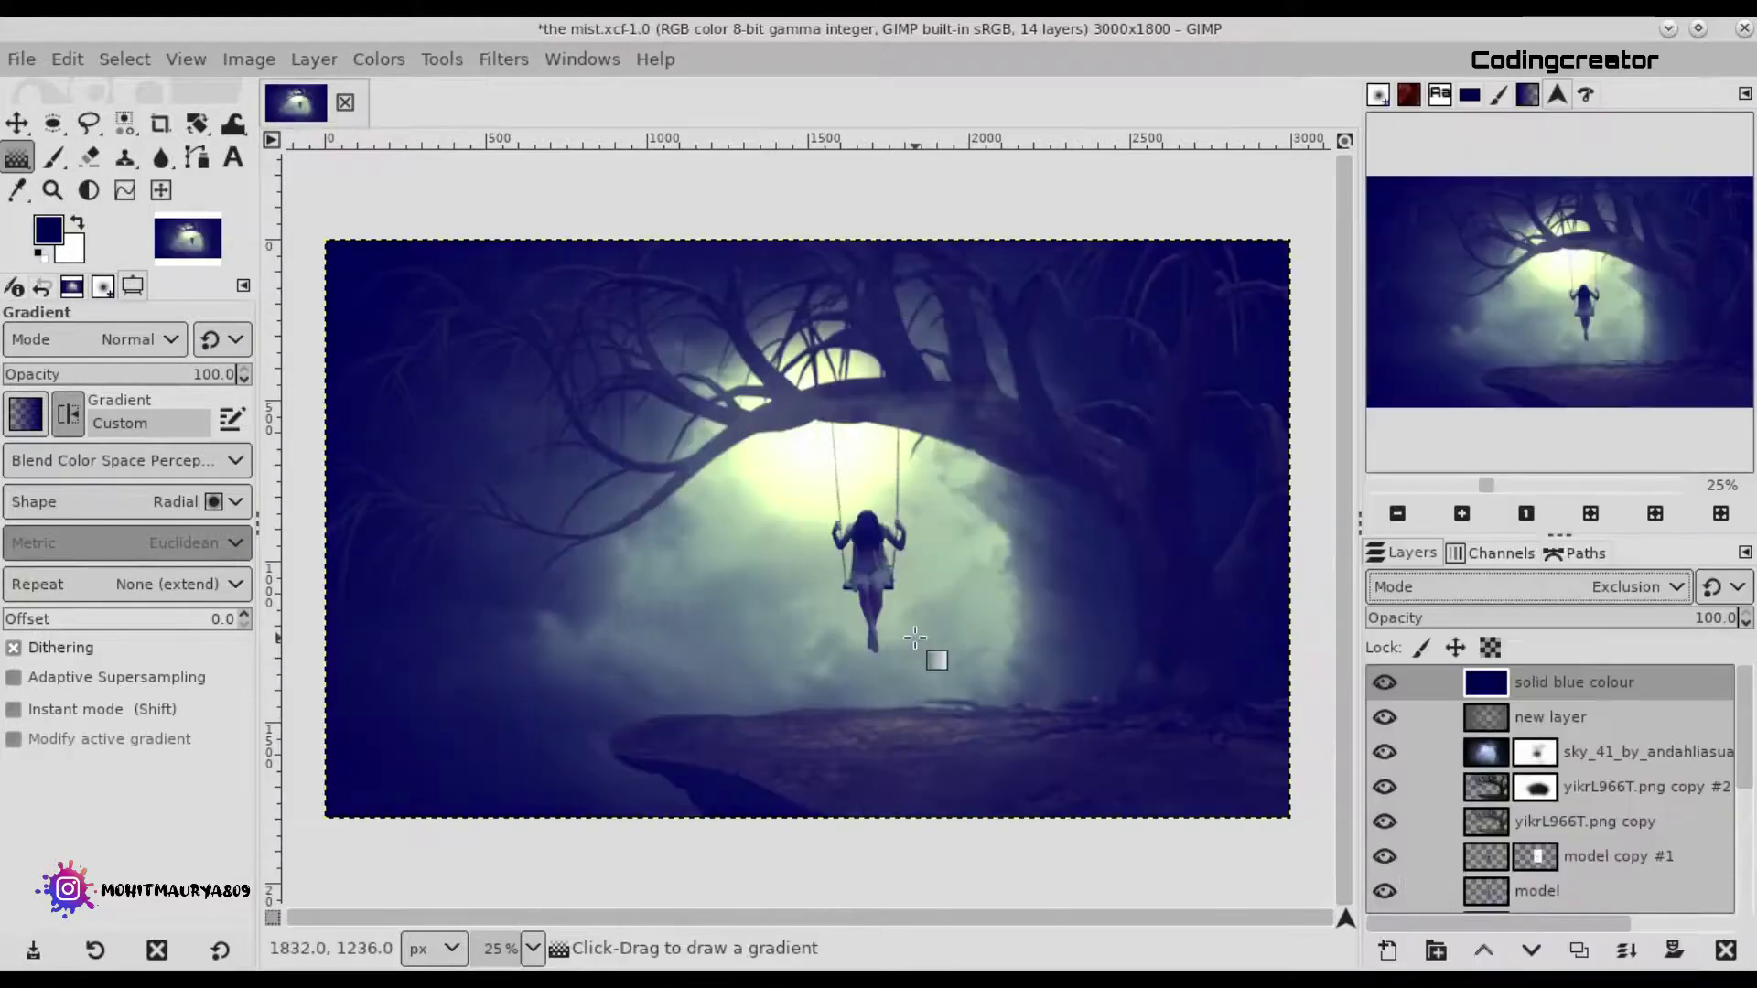
{"action": "left_click", "coordinate": [48, 230]}
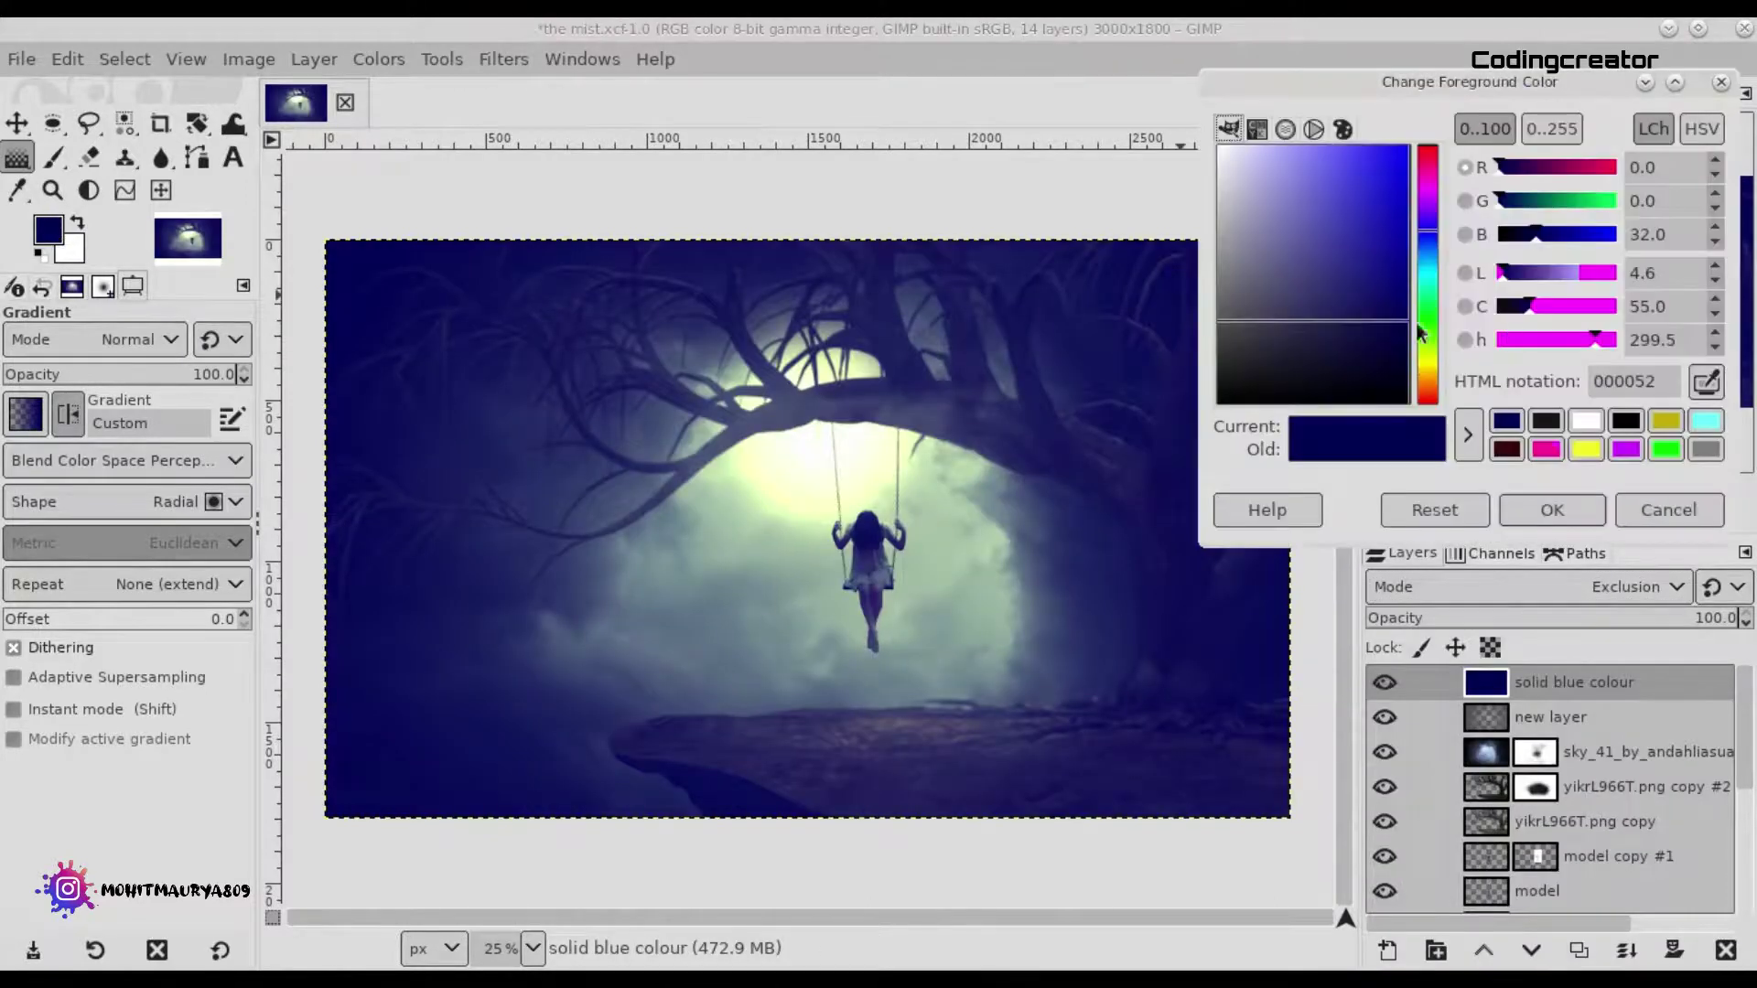
{"action": "type", "text": "0500"}
{"action": "left_click", "coordinate": [1552, 510]}
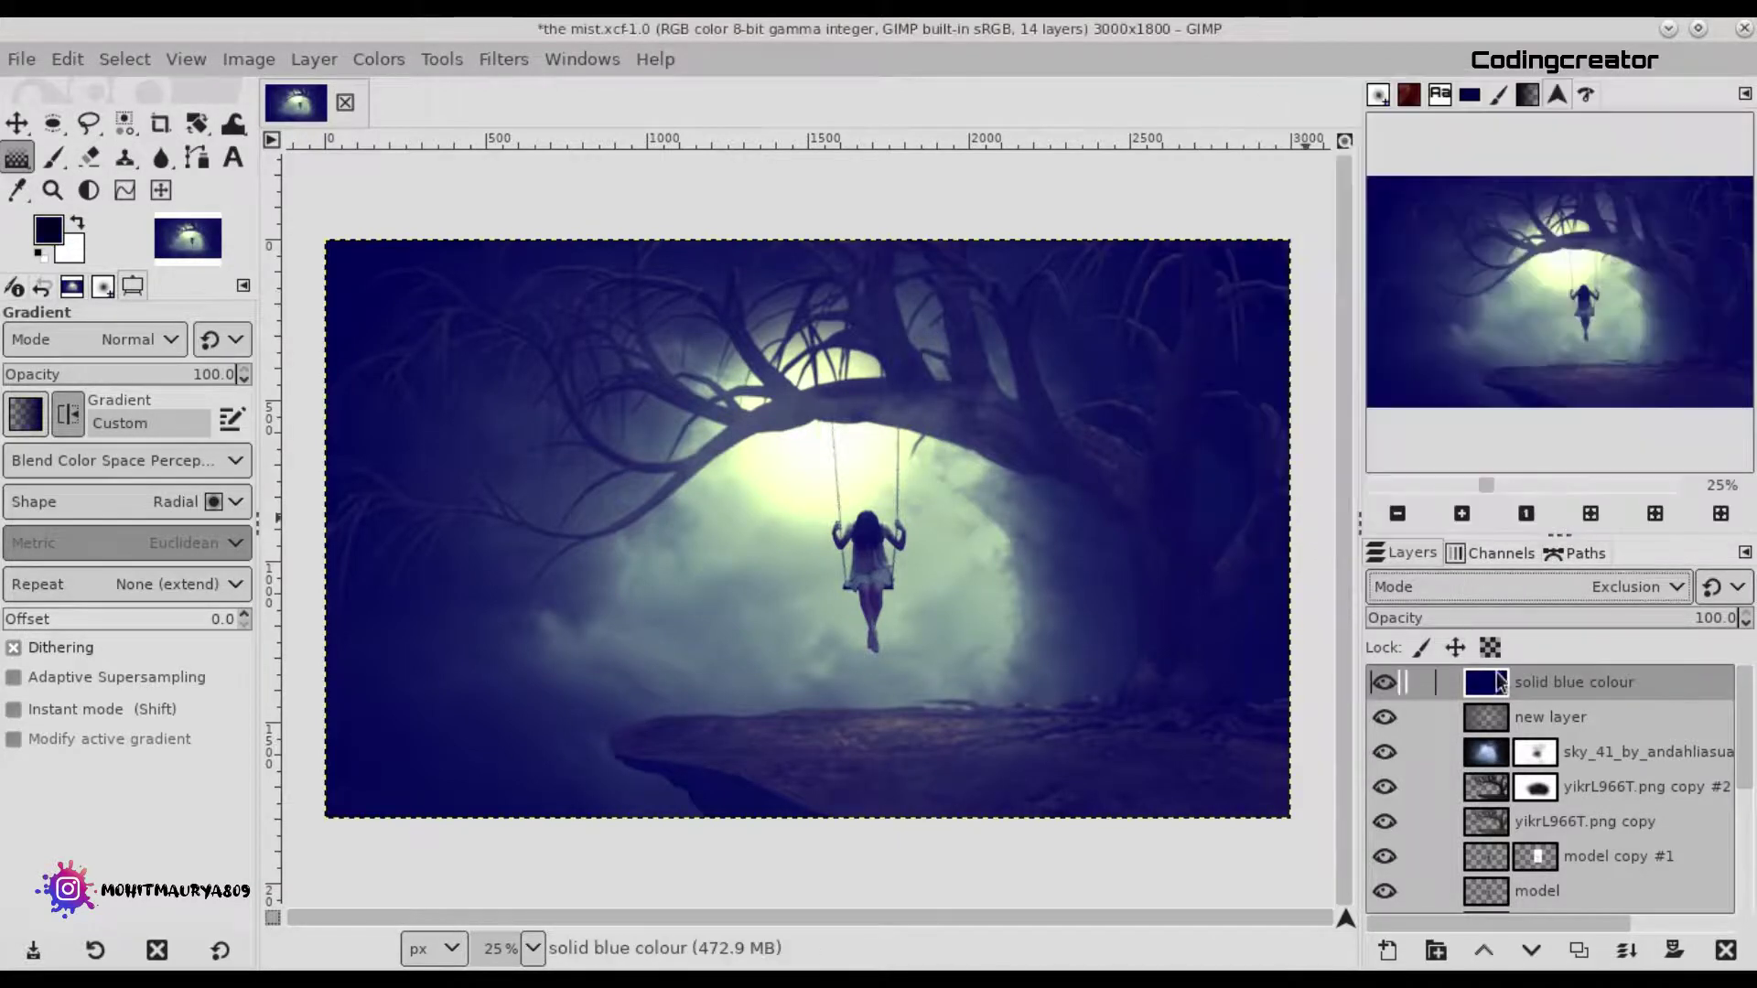
{"action": "left_click", "coordinate": [69, 58]}
{"action": "left_click", "coordinate": [158, 519]}
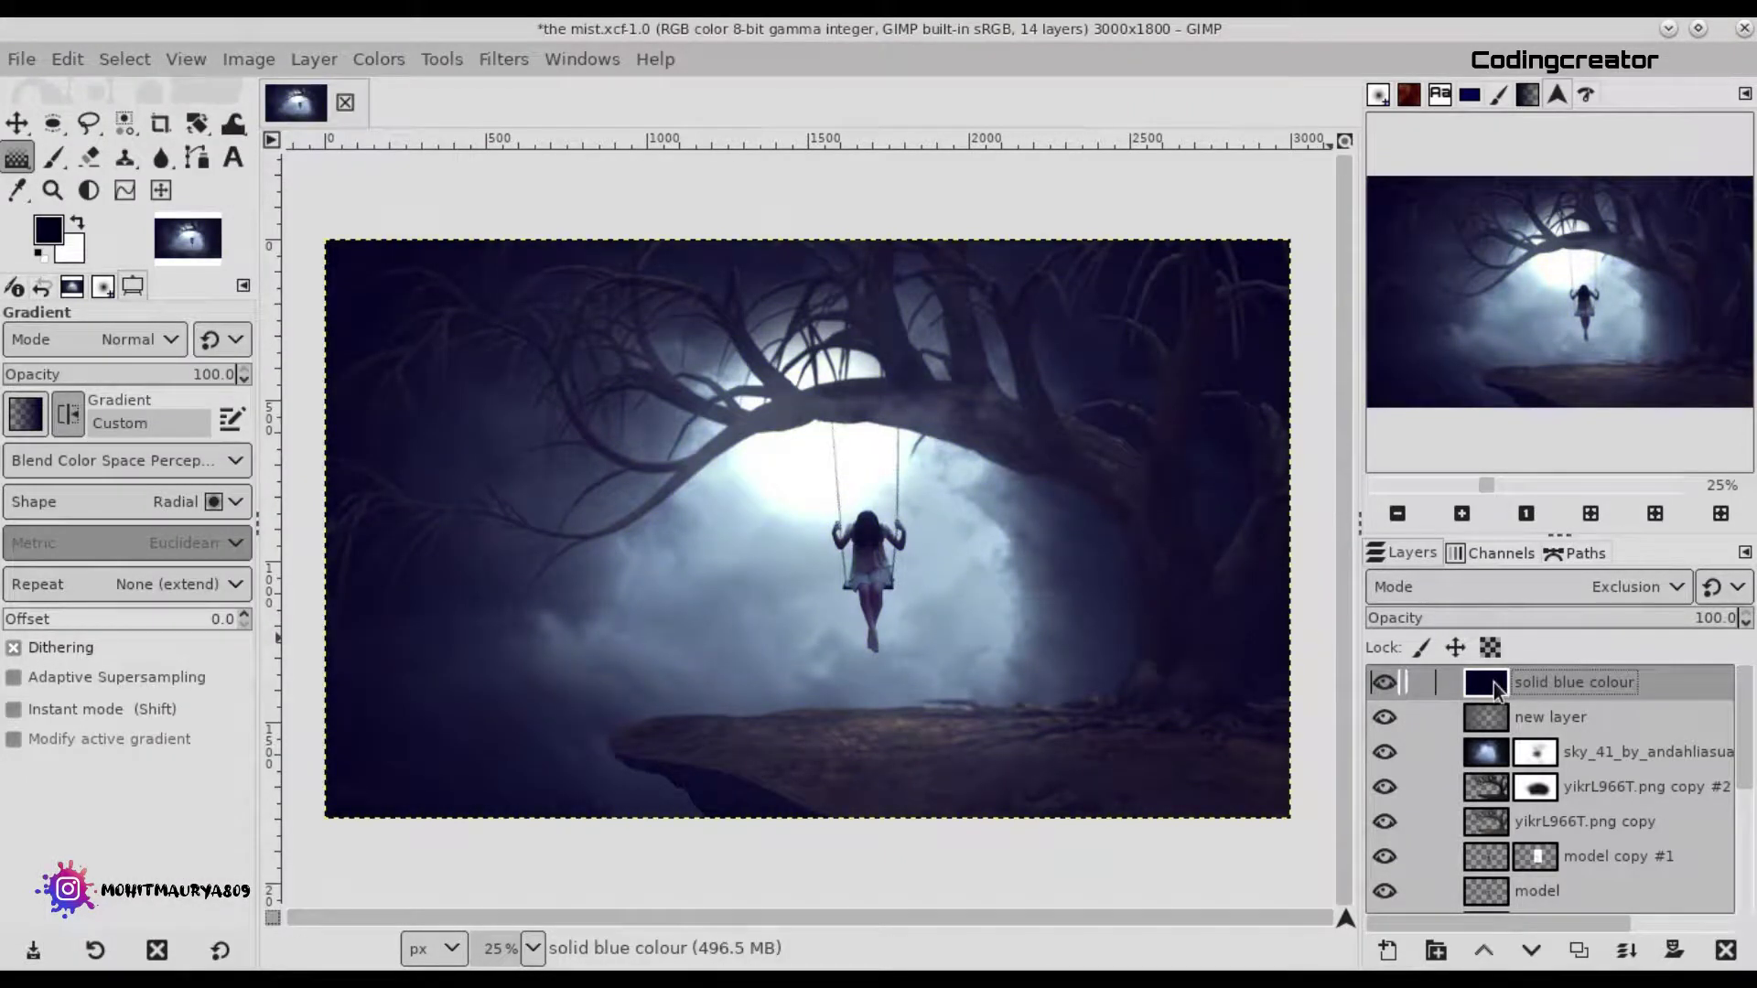
Lower the overlay layer's opacity to about 53%, comparing with it hidden.
{"action": "left_click_drag", "start_coordinate": [1600, 620], "coordinate": [1525, 620]}
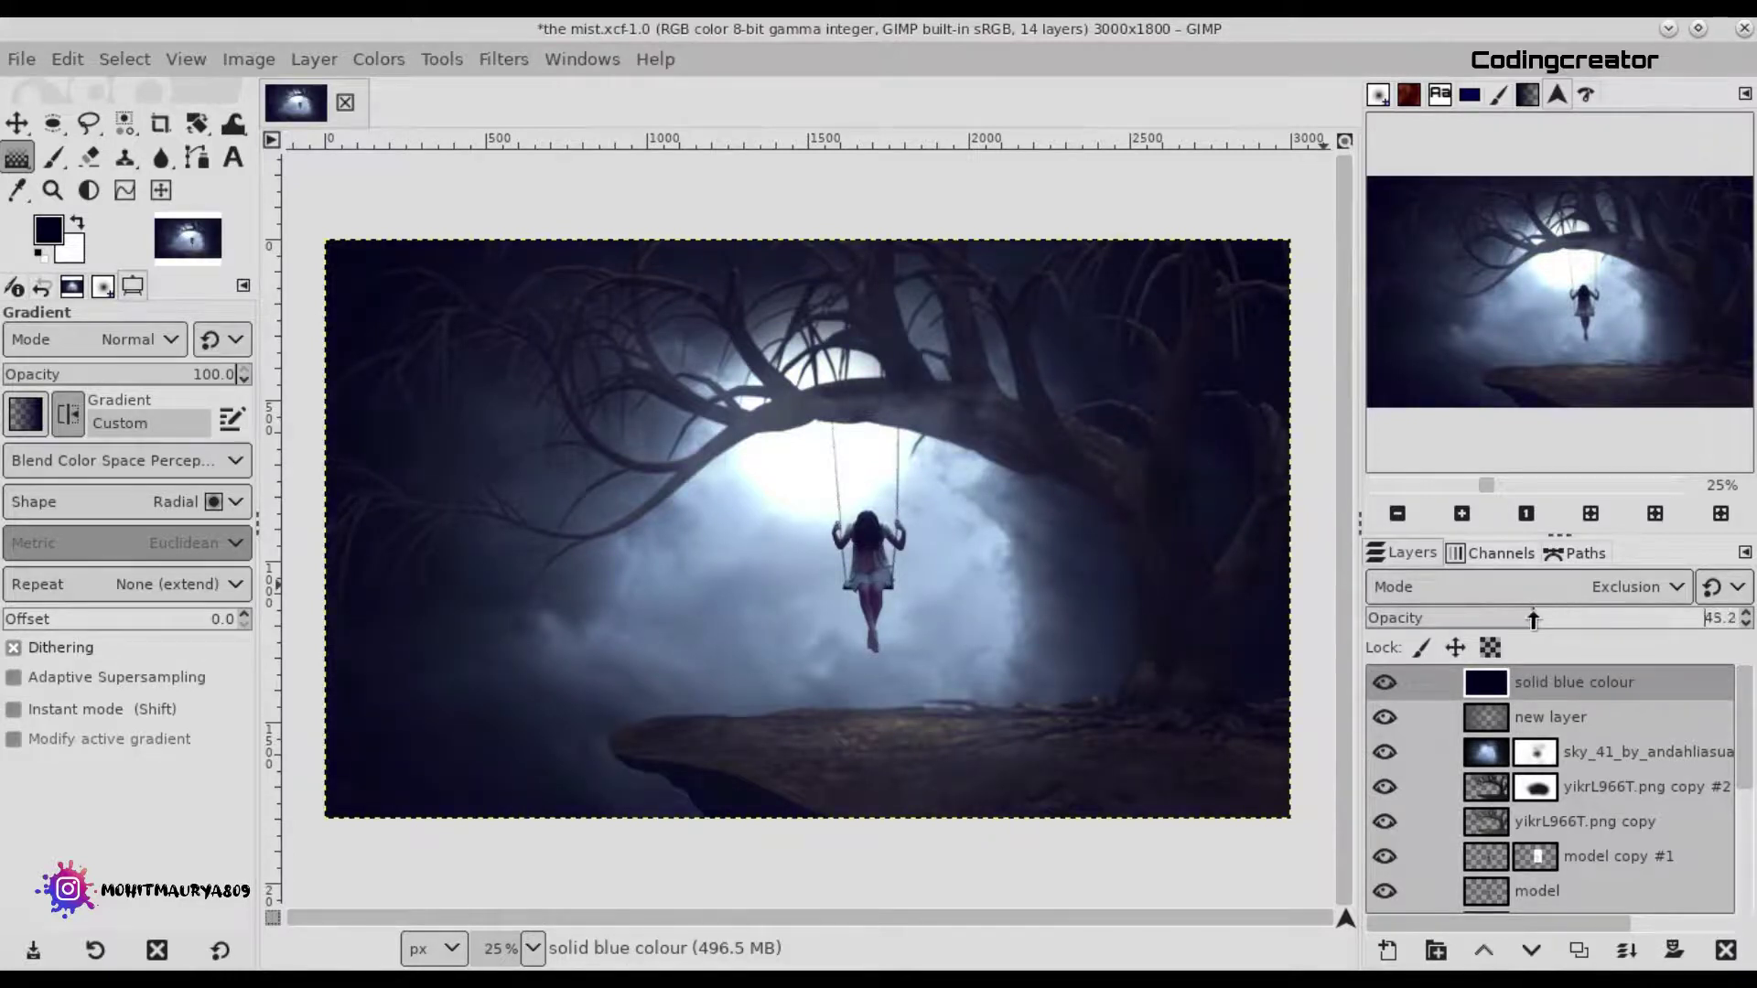
{"action": "left_click", "coordinate": [1386, 685]}
{"action": "left_click", "coordinate": [1564, 619]}
{"action": "left_click", "coordinate": [1560, 623]}
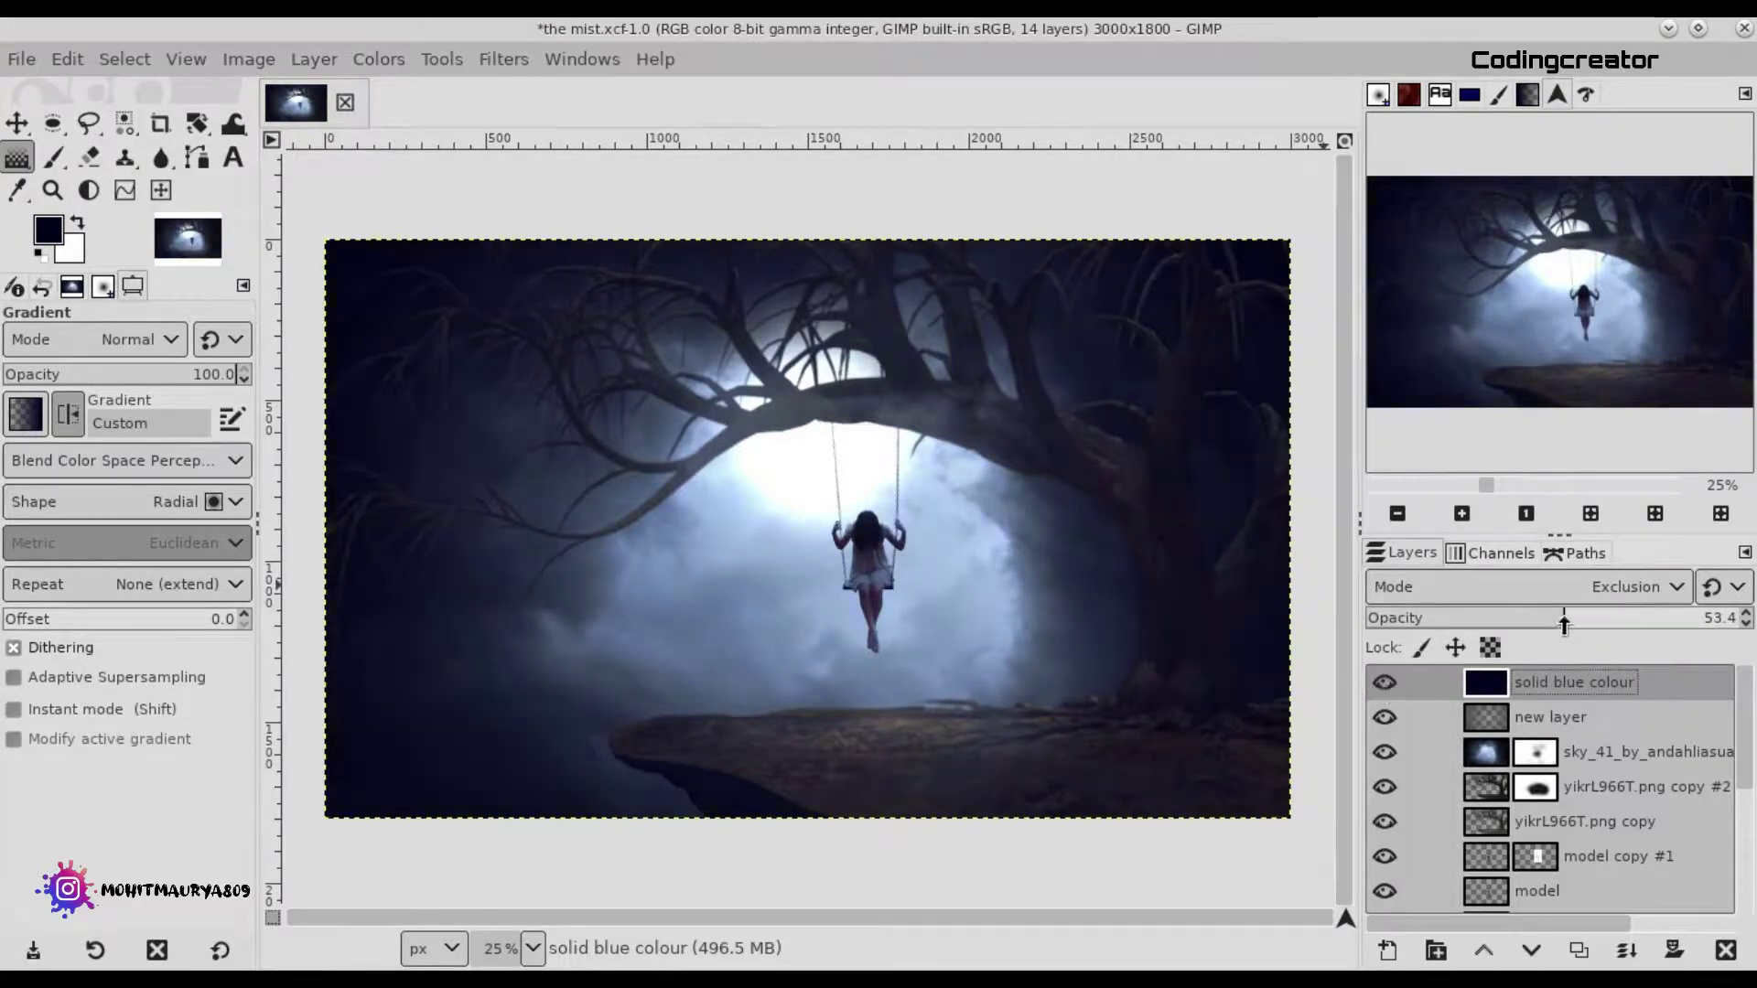
Create a New from Visible layer and select it.
{"action": "right_click", "coordinate": [1505, 687]}
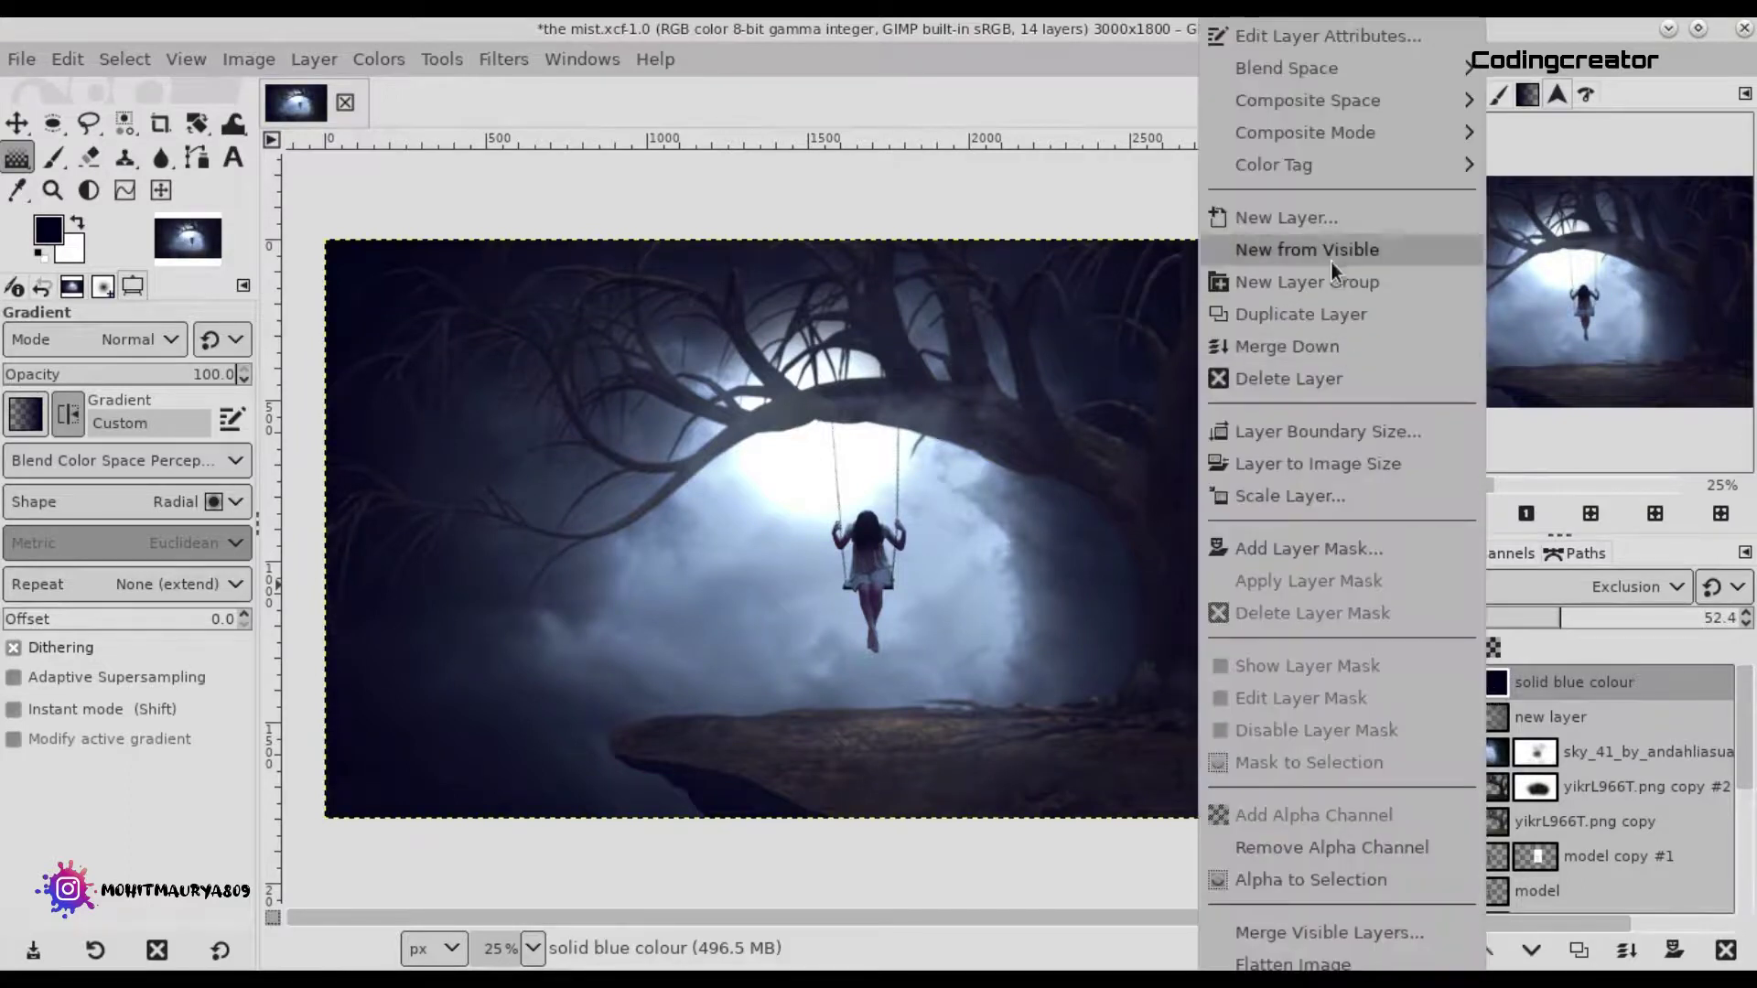
{"action": "left_click", "coordinate": [1332, 262]}
{"action": "left_click", "coordinate": [1386, 685]}
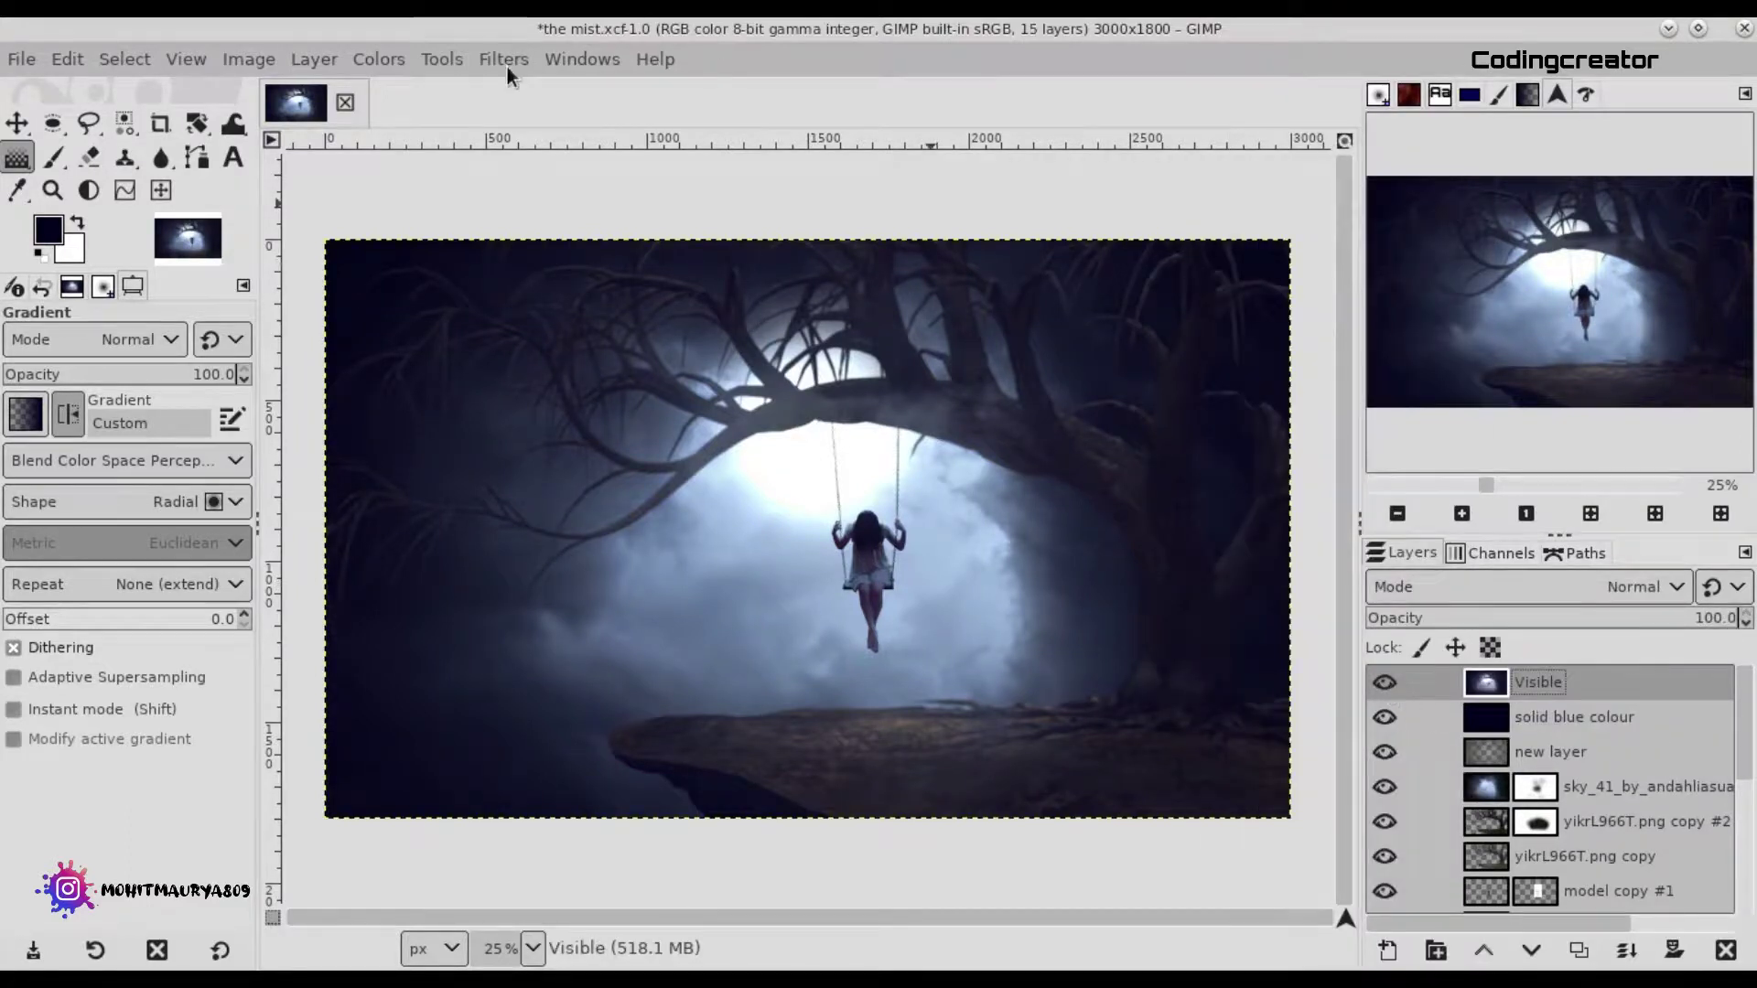
In Levels, raise the black point, lower the white point, and dim output highlights.
{"action": "left_click", "coordinate": [507, 64]}
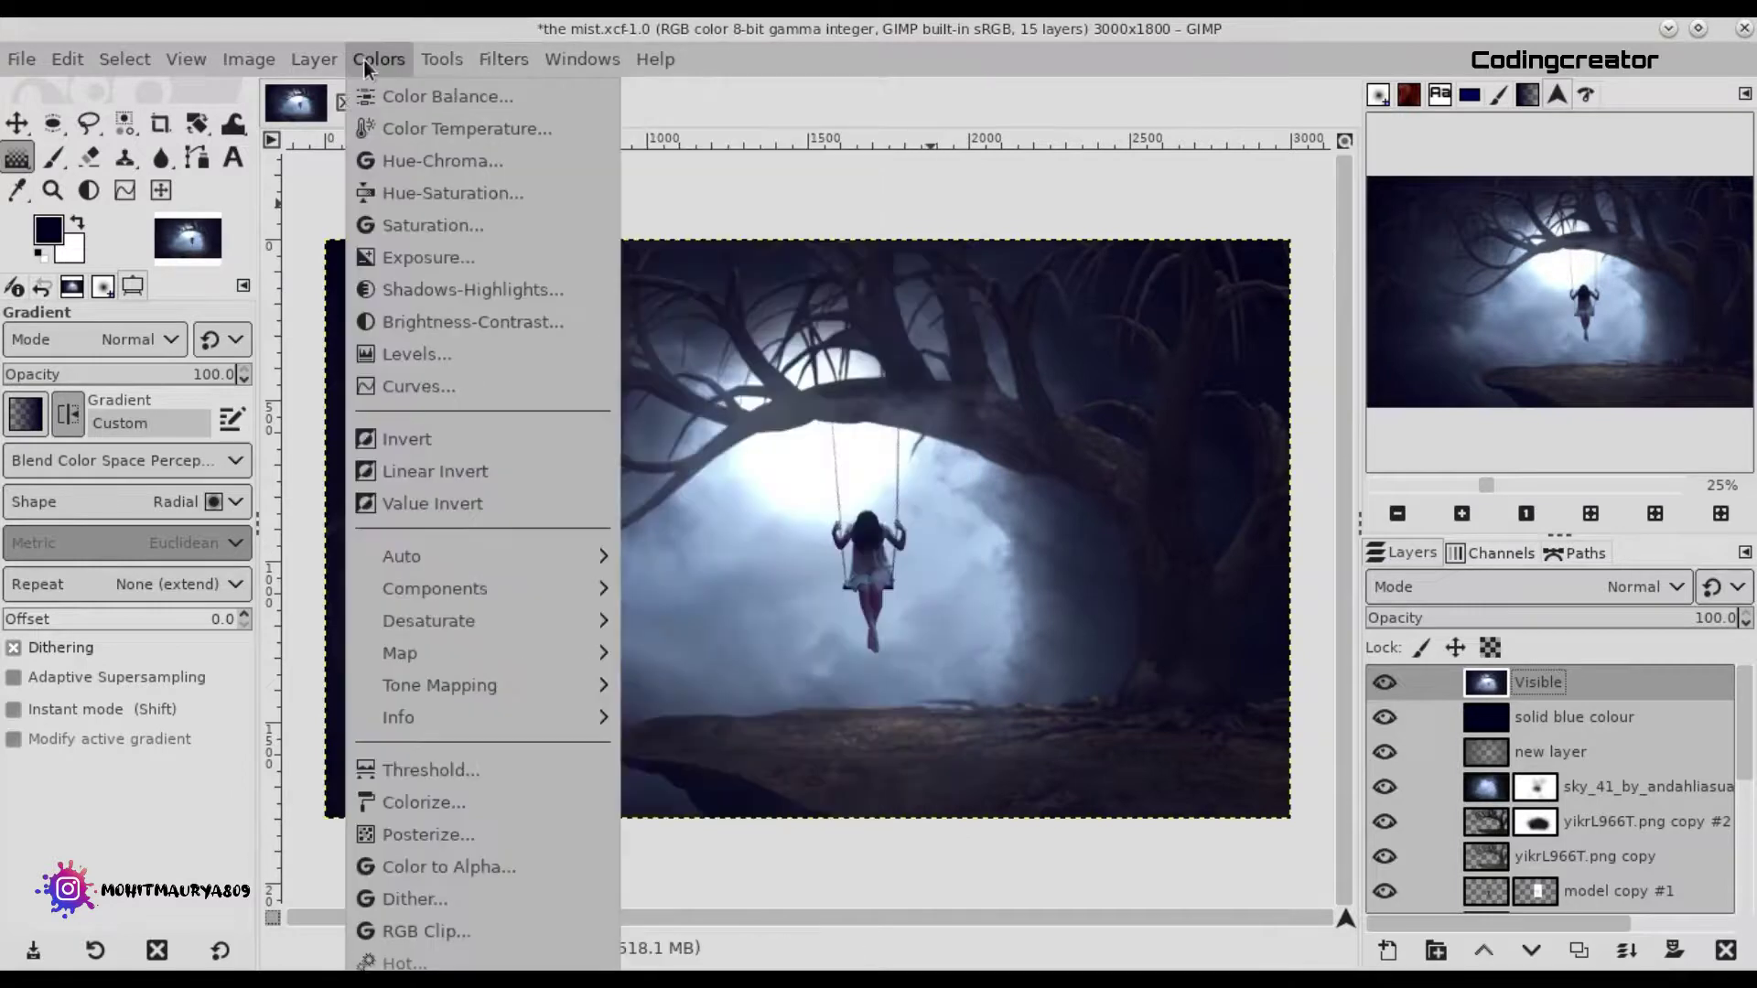
{"action": "left_click", "coordinate": [435, 349]}
{"action": "left_click_drag", "start_coordinate": [1300, 496], "coordinate": [1312, 494]}
{"action": "left_click_drag", "start_coordinate": [1730, 499], "coordinate": [1715, 498]}
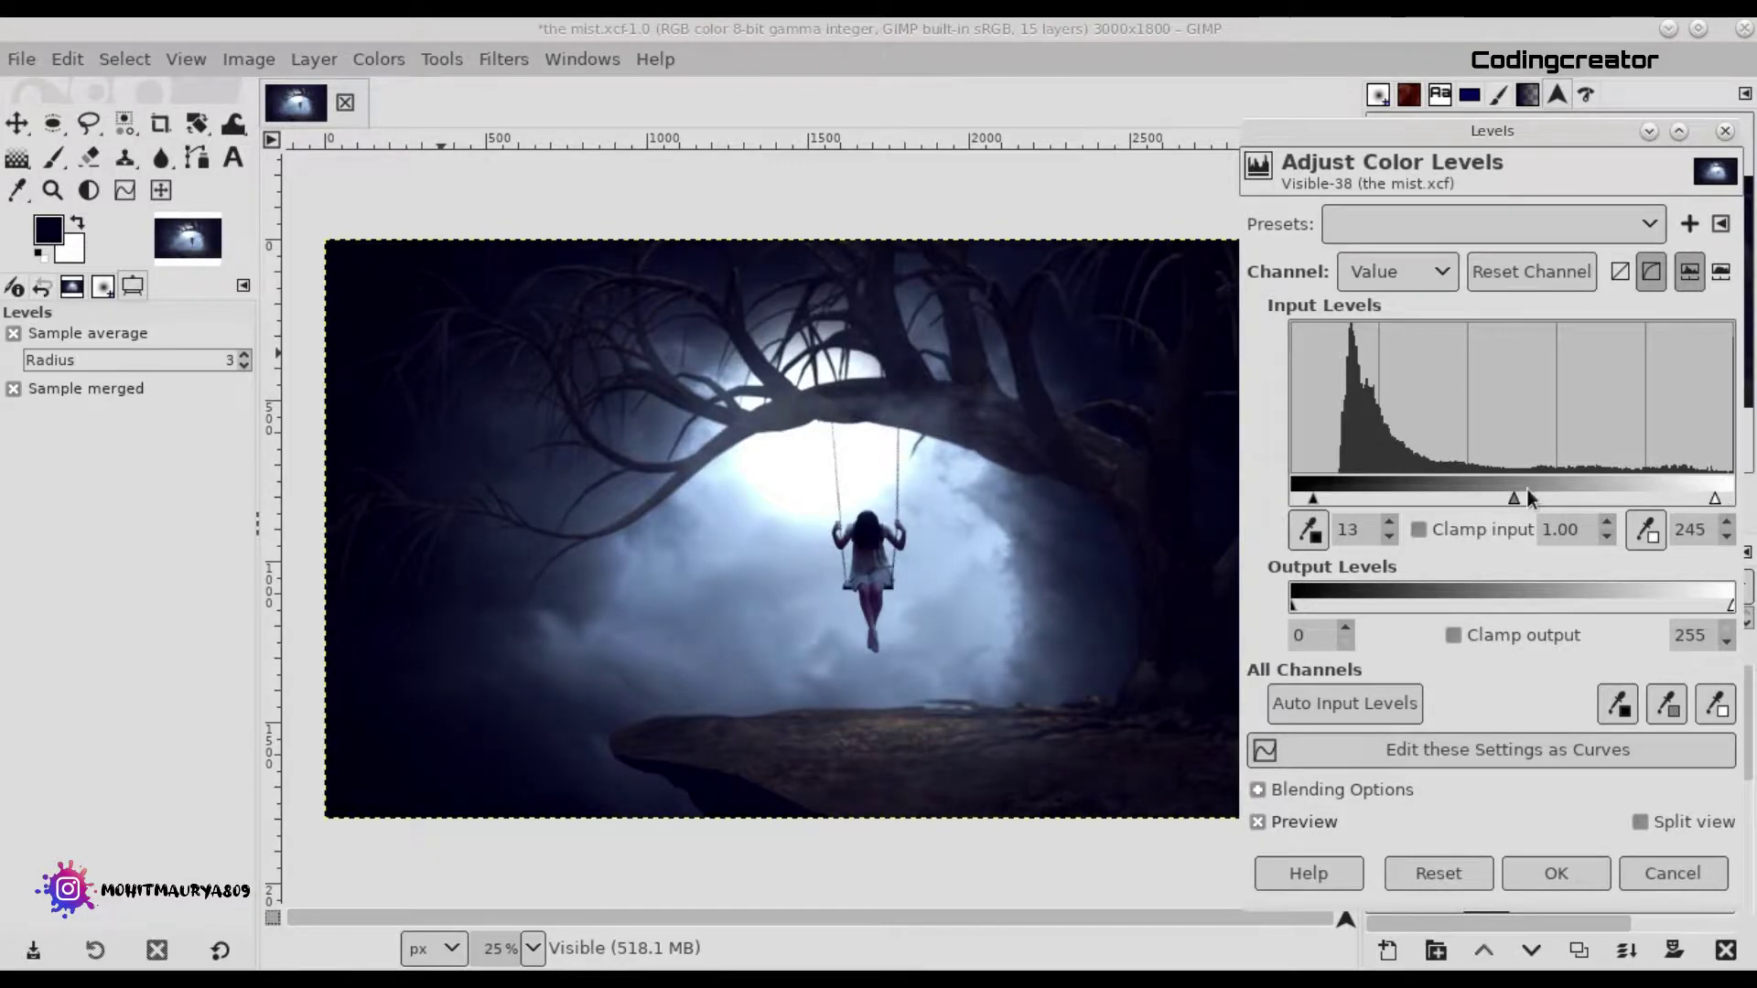
{"action": "left_click_drag", "start_coordinate": [1304, 496], "coordinate": [1311, 503]}
{"action": "left_click_drag", "start_coordinate": [1729, 604], "coordinate": [1677, 606]}
Darken the Levels midtones, fine-tune the black point, compare, and apply.
{"action": "mouse_move", "coordinate": [1515, 498]}
{"action": "left_mouse_down"}
{"action": "mouse_move", "coordinate": [1534, 496]}
{"action": "mouse_move", "coordinate": [1515, 496]}
{"action": "left_mouse_up"}
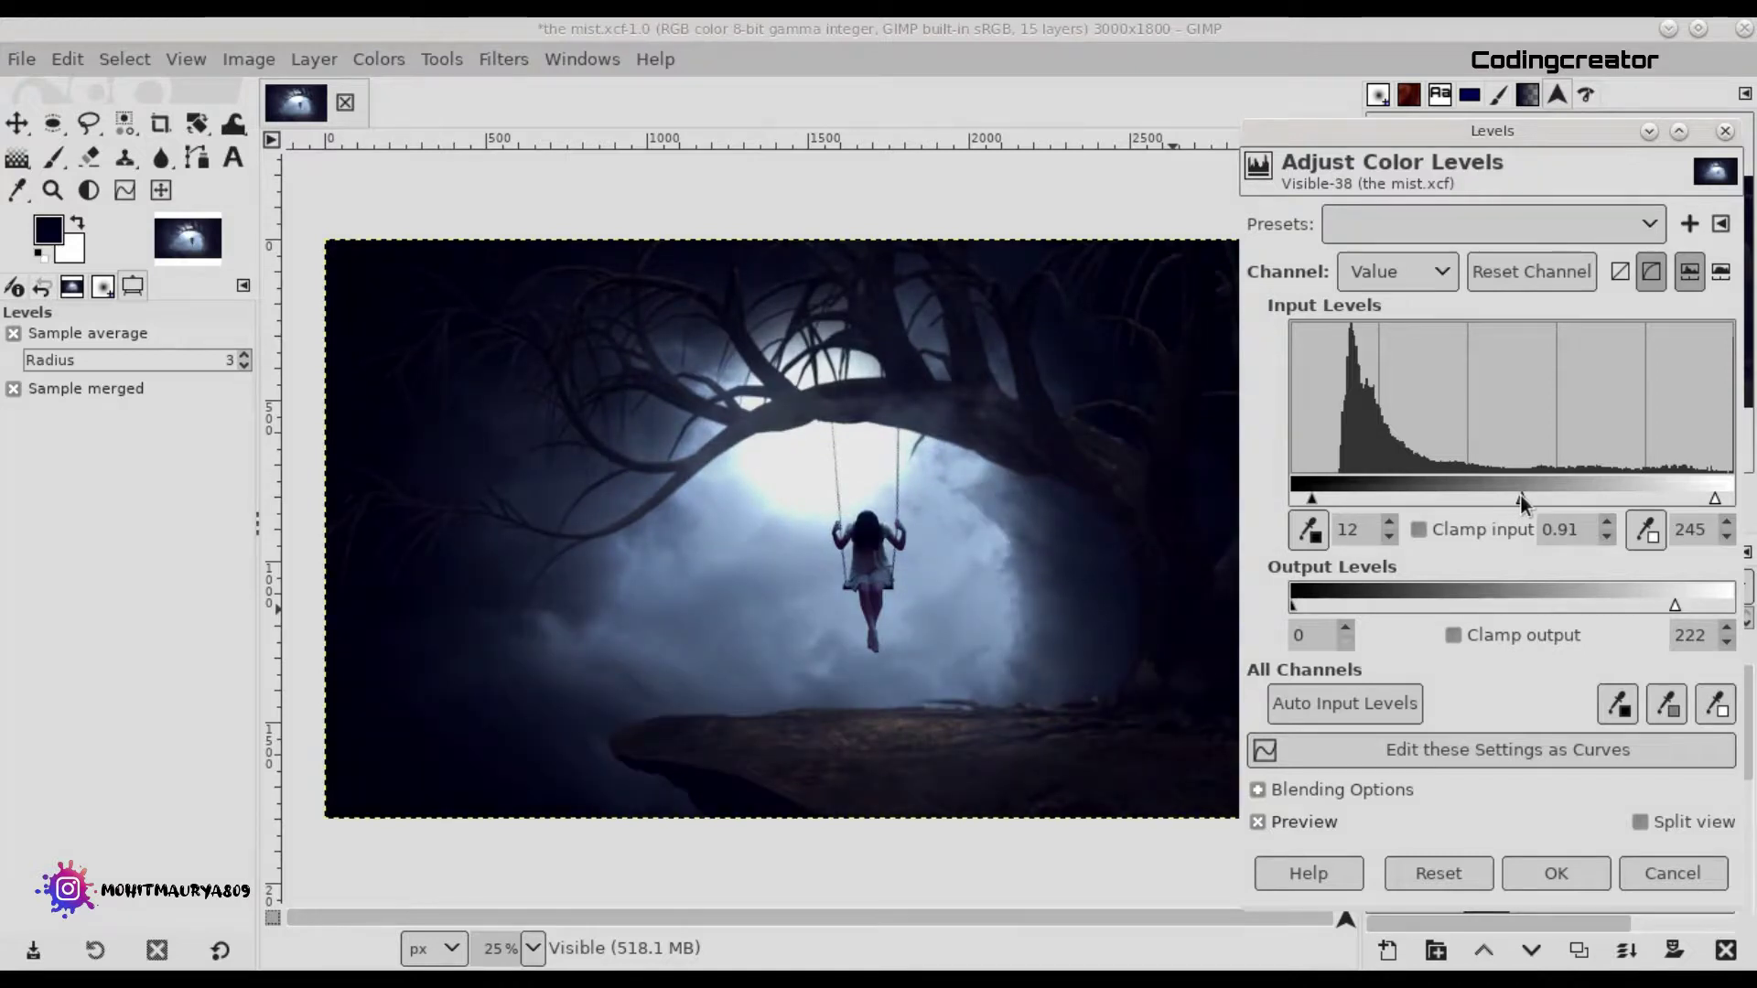
{"action": "left_click_drag", "start_coordinate": [1520, 499], "coordinate": [1543, 501]}
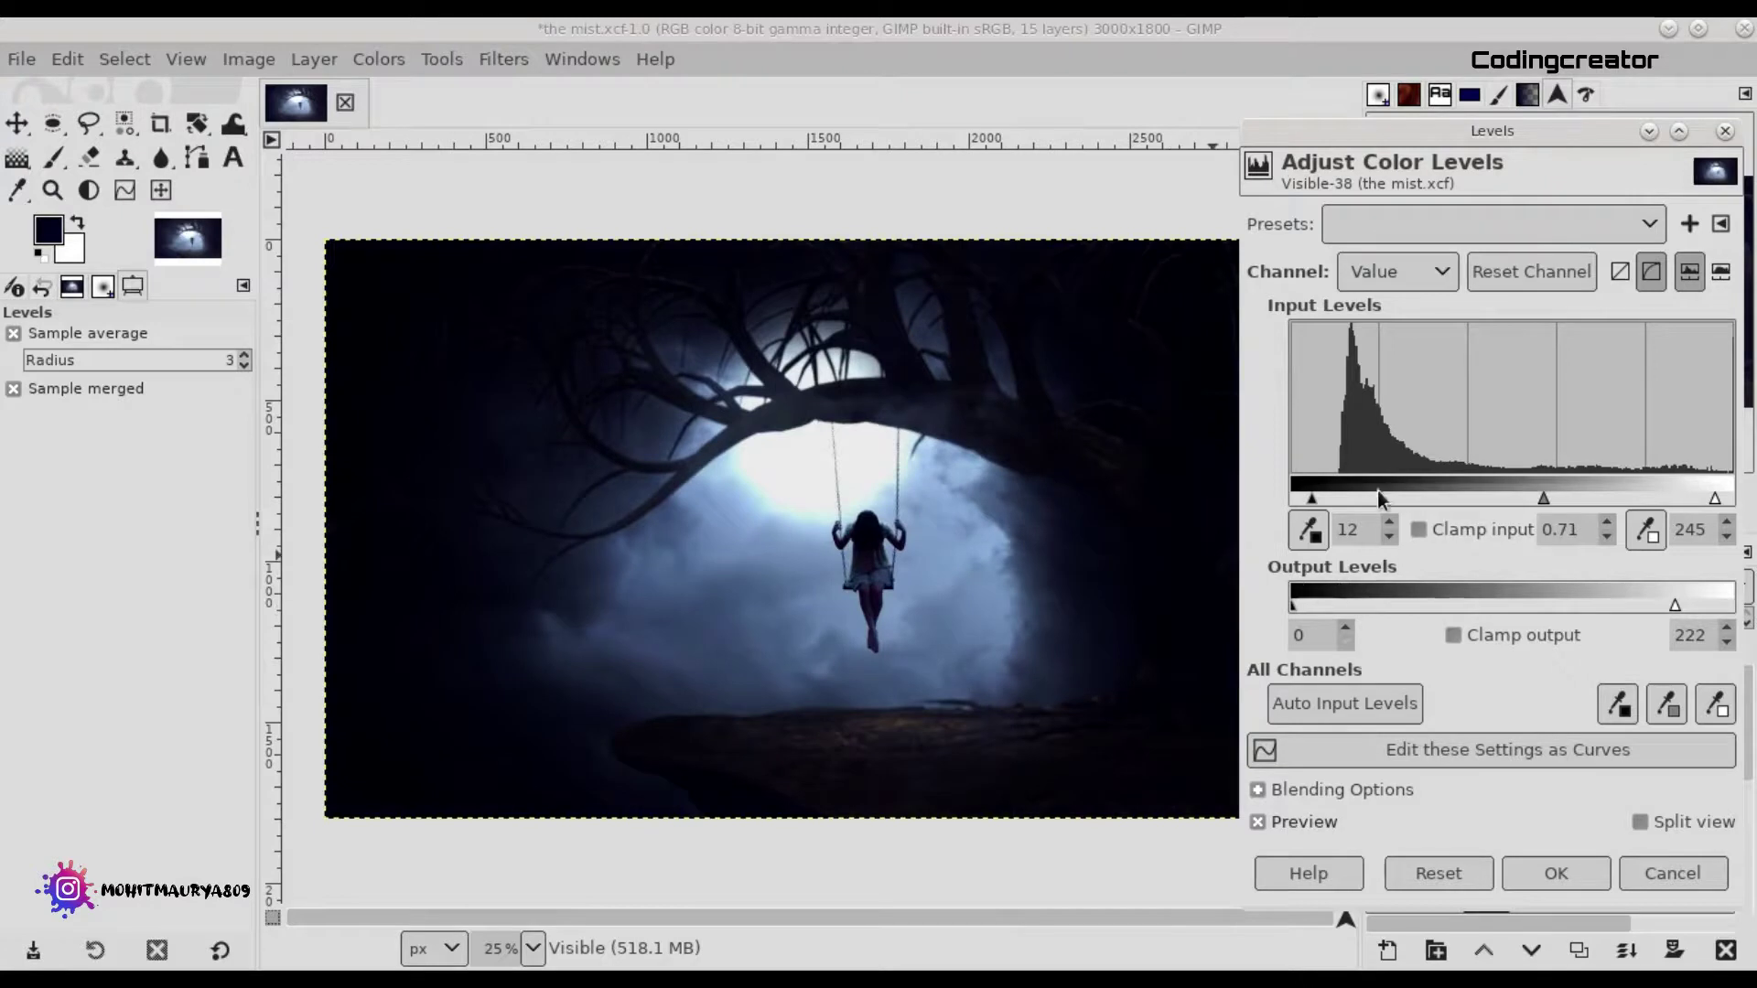
{"action": "left_click_drag", "start_coordinate": [1329, 496], "coordinate": [1310, 496]}
{"action": "left_click_drag", "start_coordinate": [1541, 497], "coordinate": [1518, 497]}
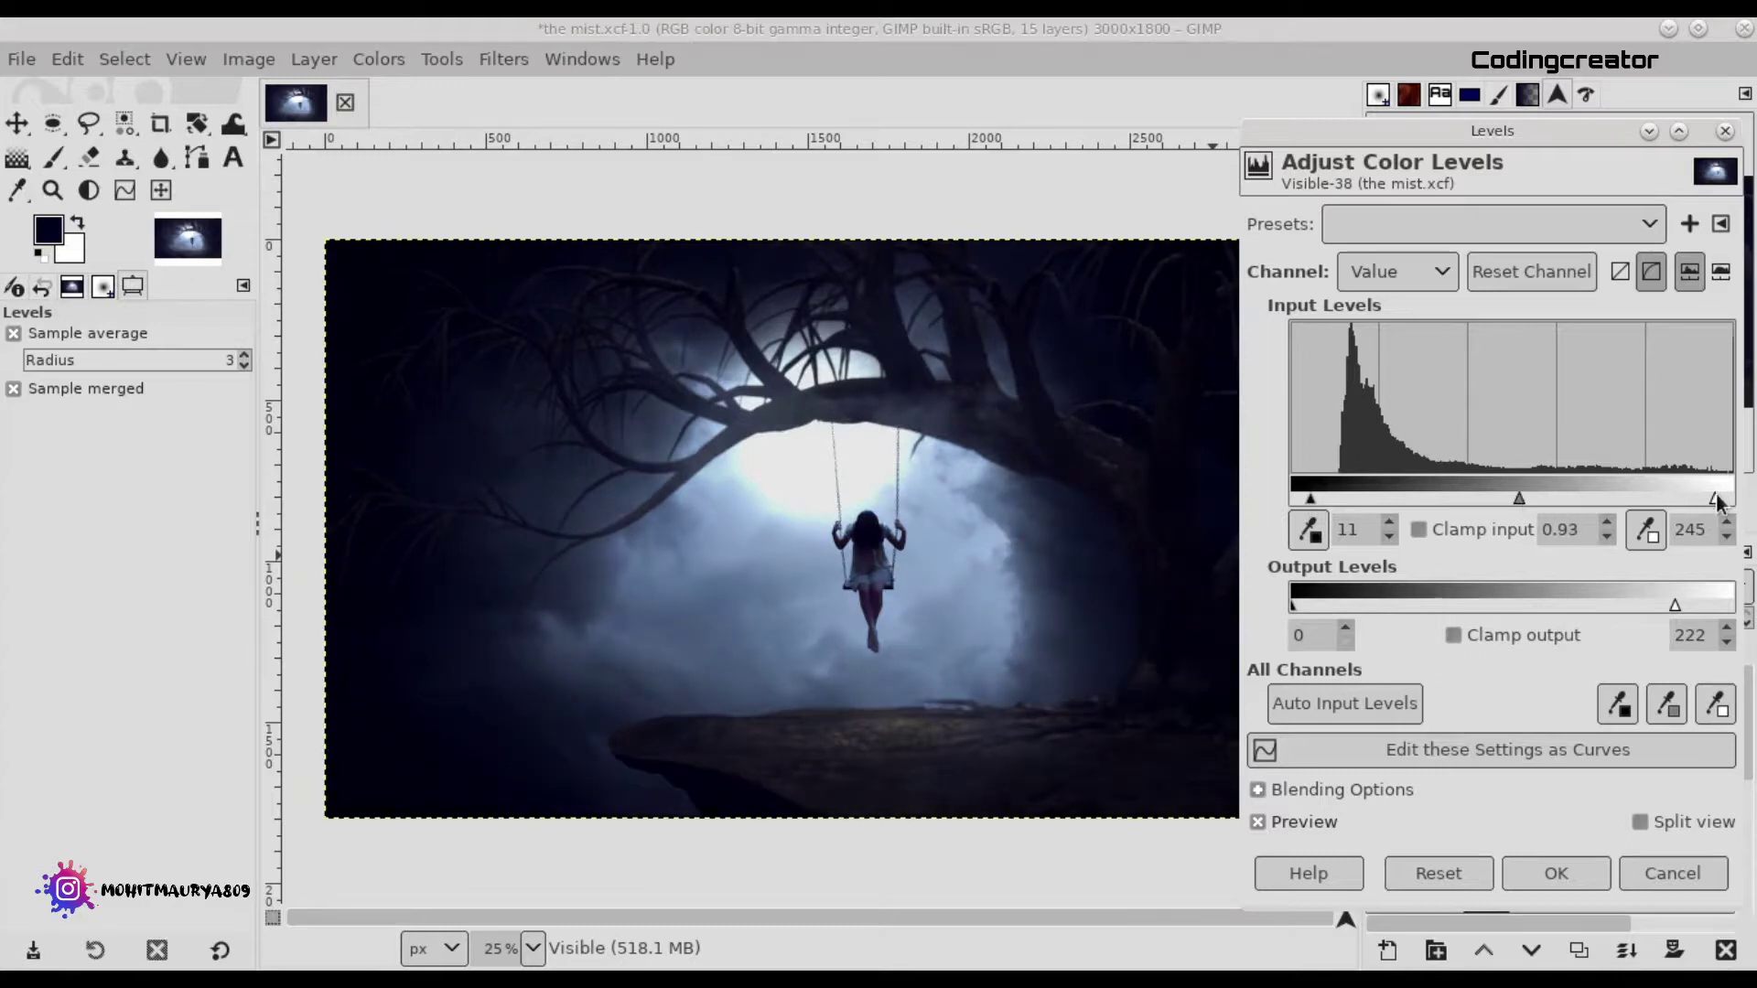
{"action": "left_click", "coordinate": [1298, 816]}
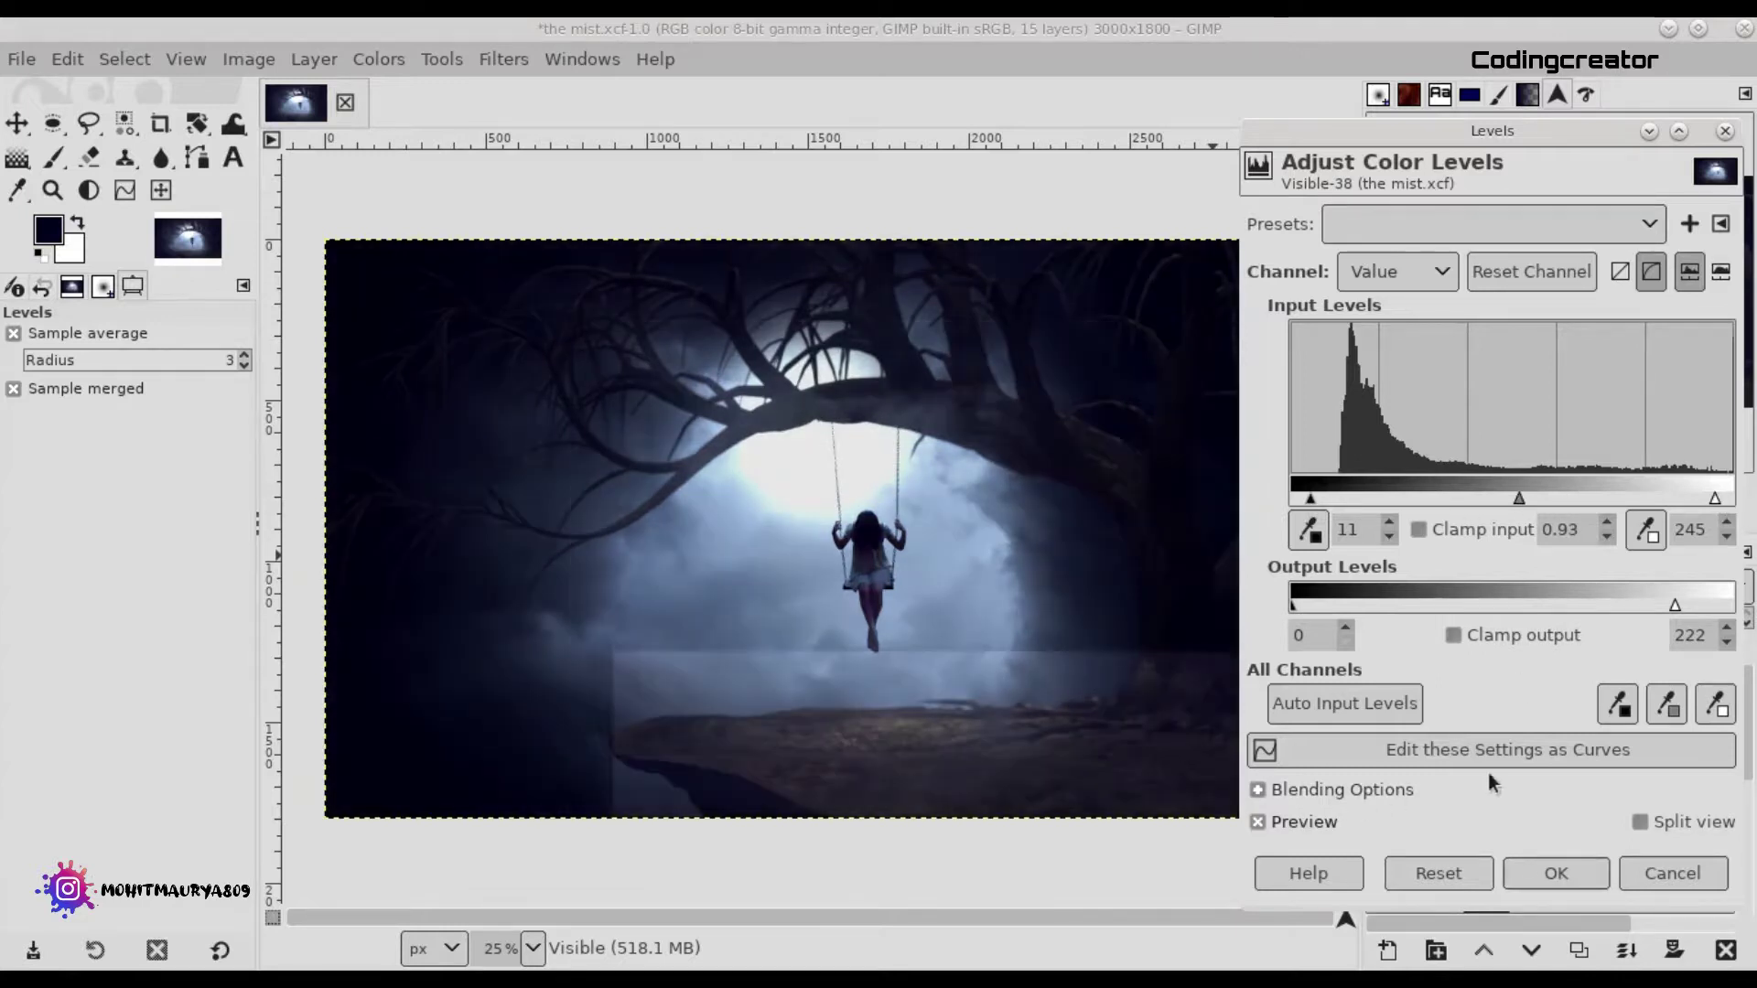
{"action": "left_click", "coordinate": [1551, 877]}
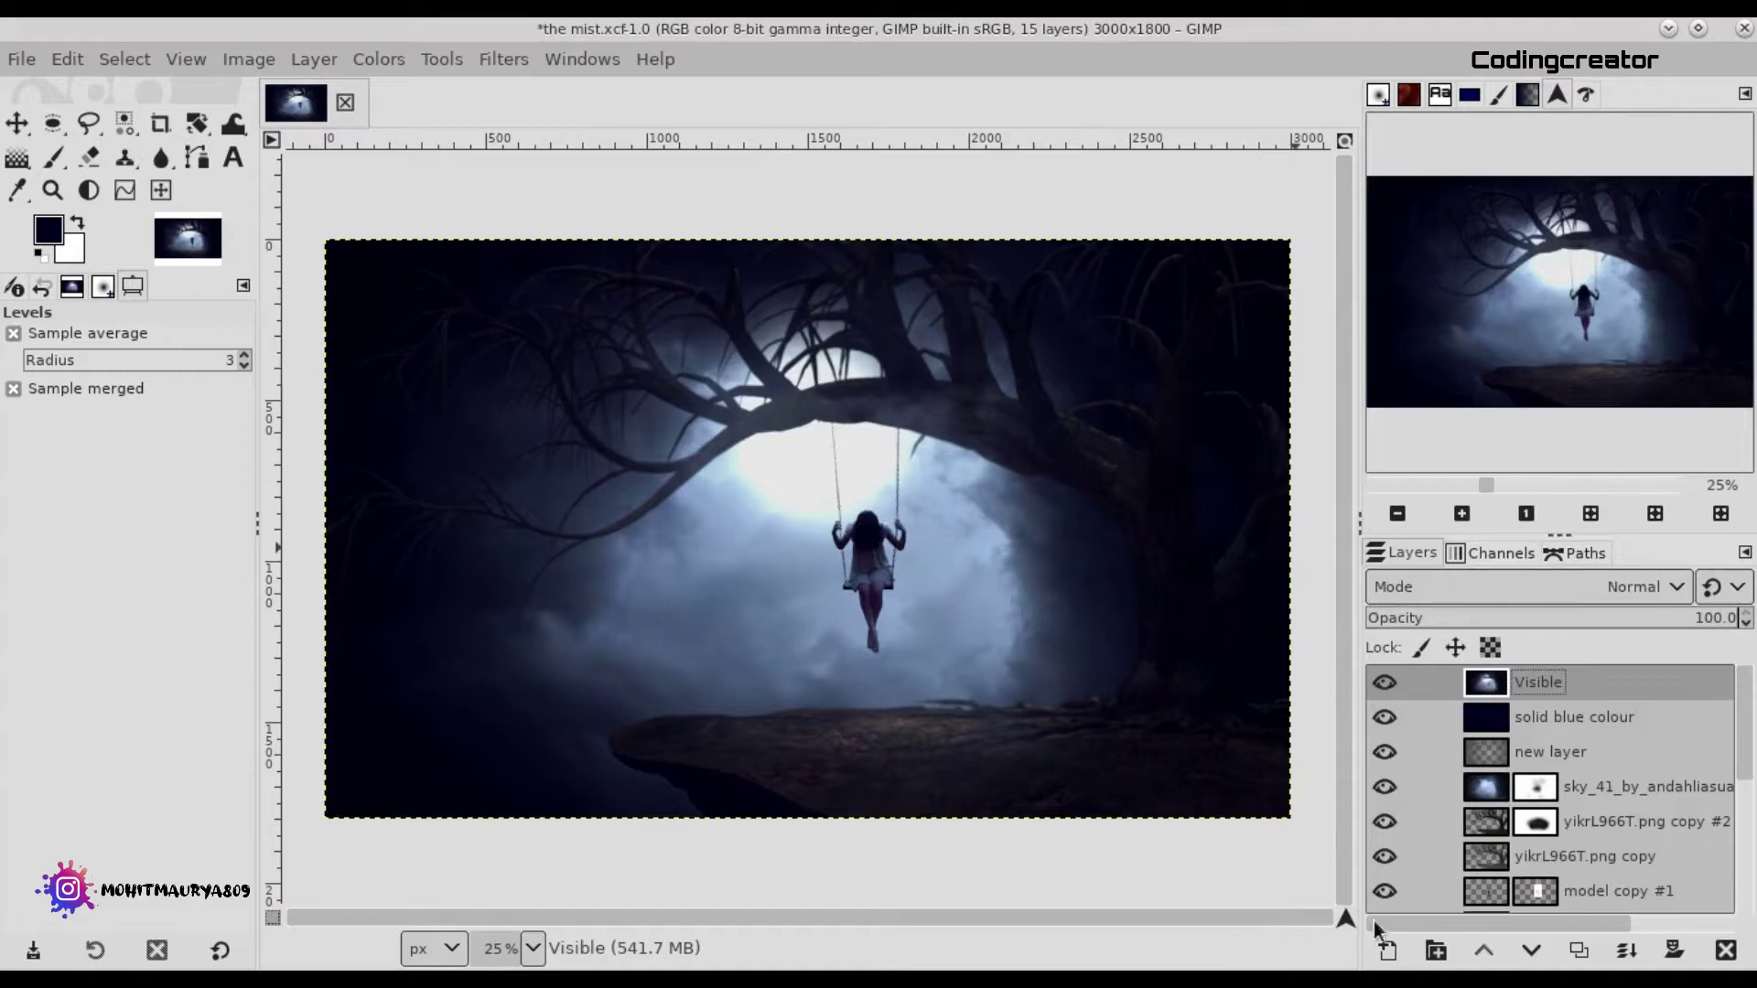
On a new top layer, stamp the MM Creation brush near the top-left at full opacity.
{"action": "left_click", "coordinate": [1387, 950]}
{"action": "left_click", "coordinate": [1592, 928]}
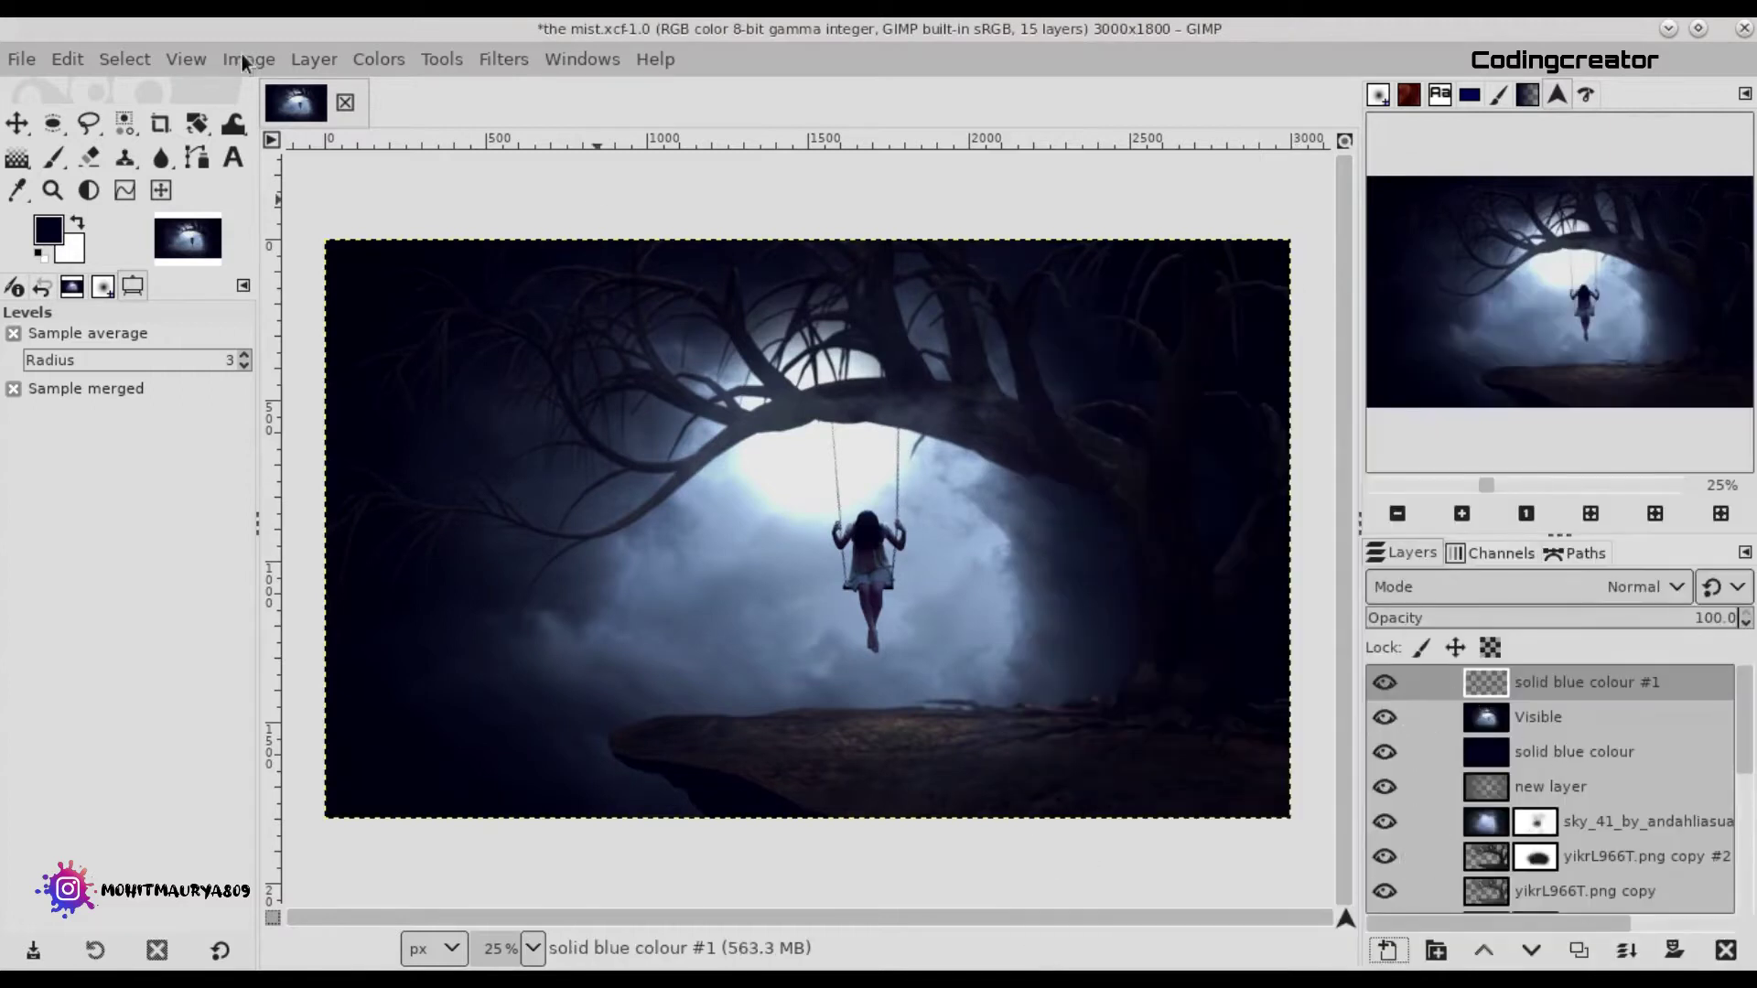
{"action": "left_click", "coordinate": [41, 160]}
{"action": "left_click_drag", "start_coordinate": [84, 478], "coordinate": [18, 459]}
{"action": "left_click_drag", "start_coordinate": [37, 375], "coordinate": [236, 380]}
{"action": "left_click_drag", "start_coordinate": [72, 468], "coordinate": [87, 460]}
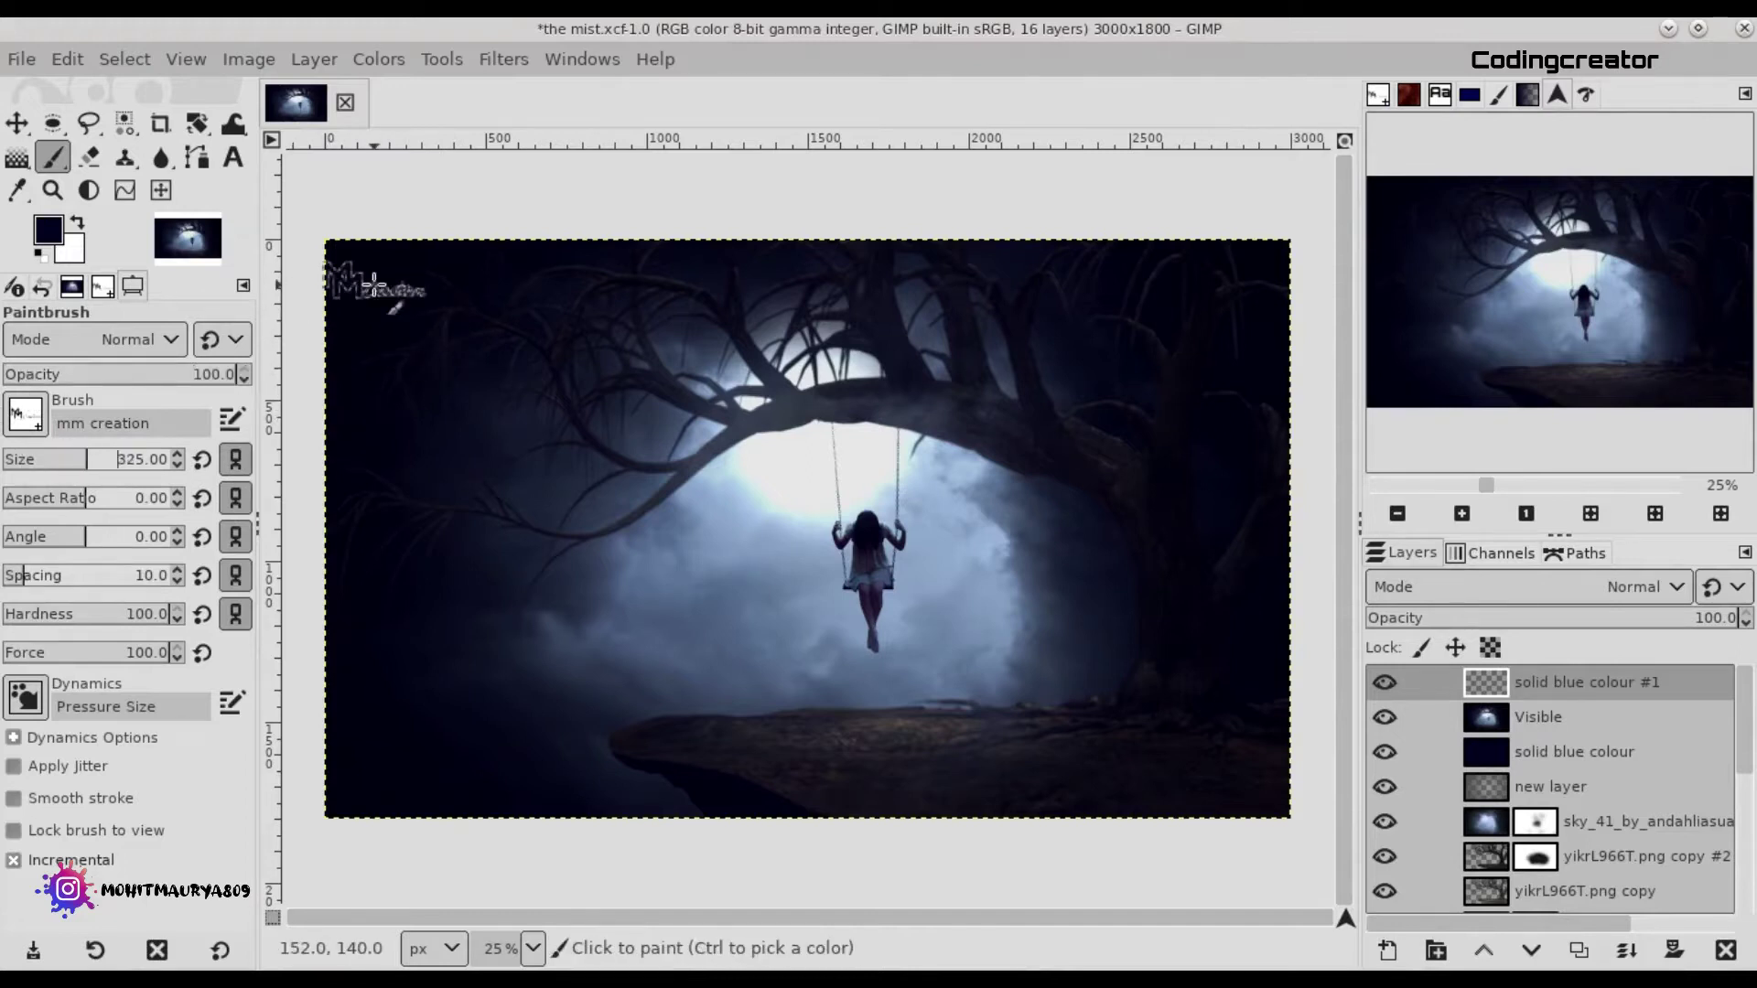
{"action": "left_click", "coordinate": [394, 279]}
Convert the watermark layer's alpha to a selection and fill it with white.
{"action": "right_click", "coordinate": [1566, 681]}
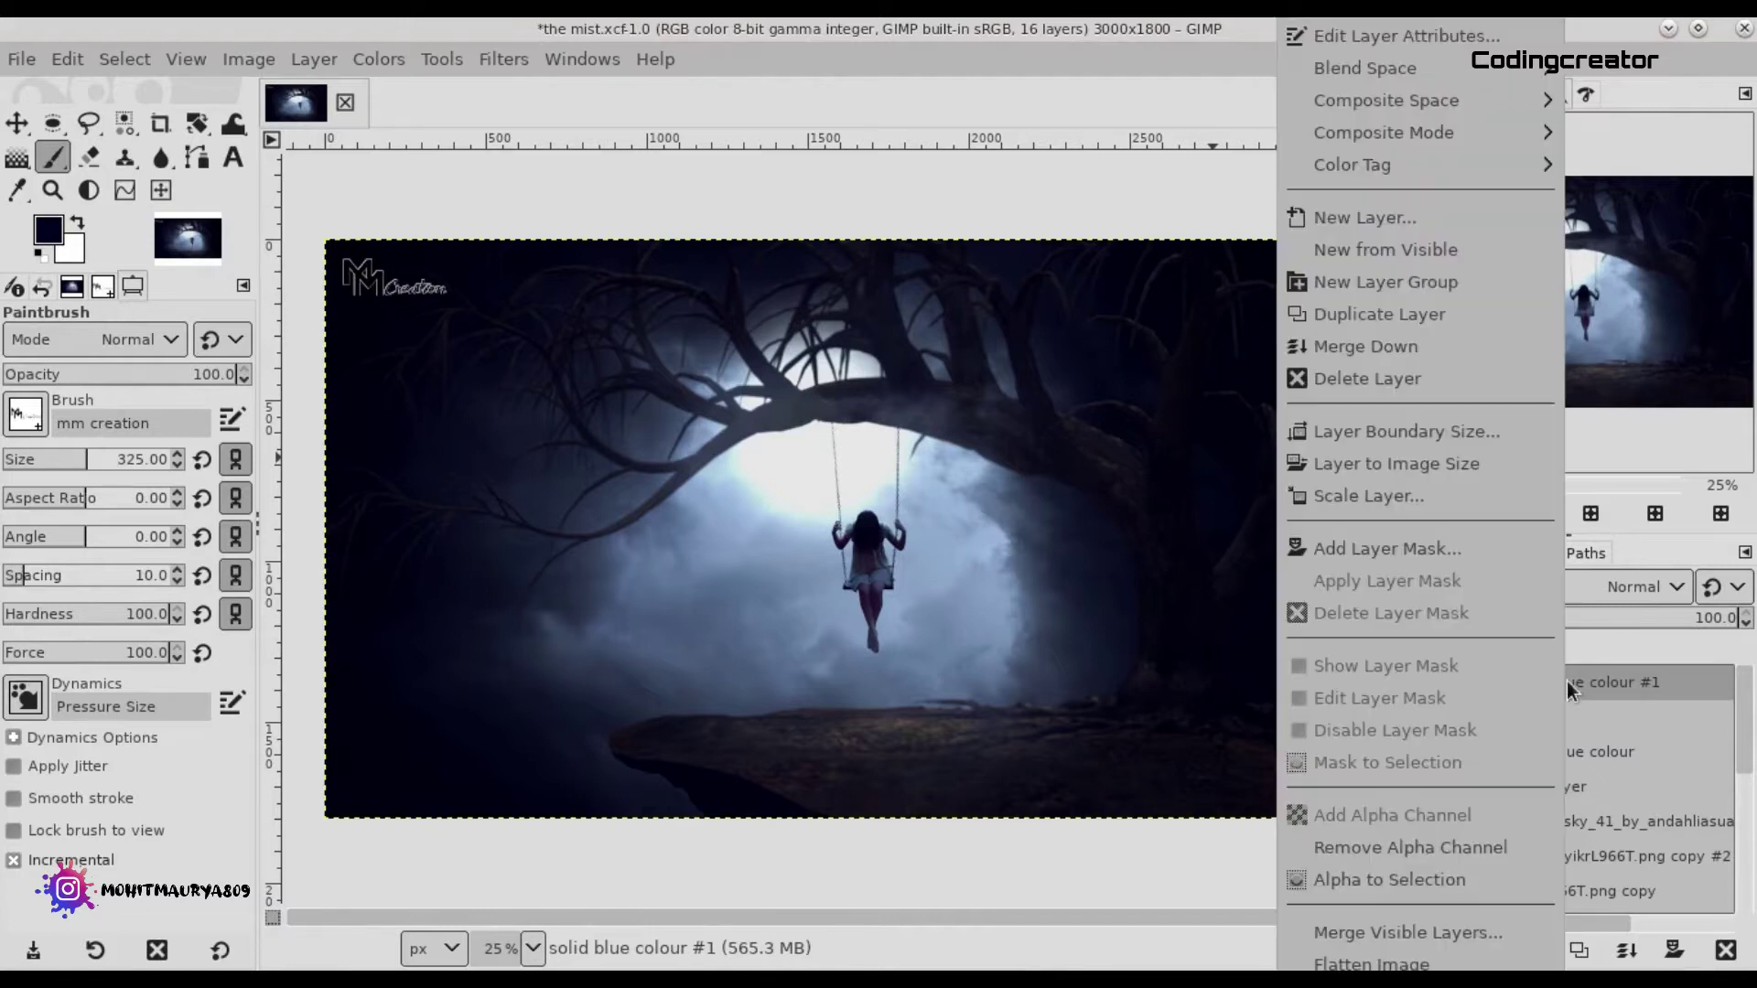
{"action": "left_click", "coordinate": [1425, 868]}
{"action": "left_click", "coordinate": [75, 55]}
{"action": "left_click", "coordinate": [137, 588]}
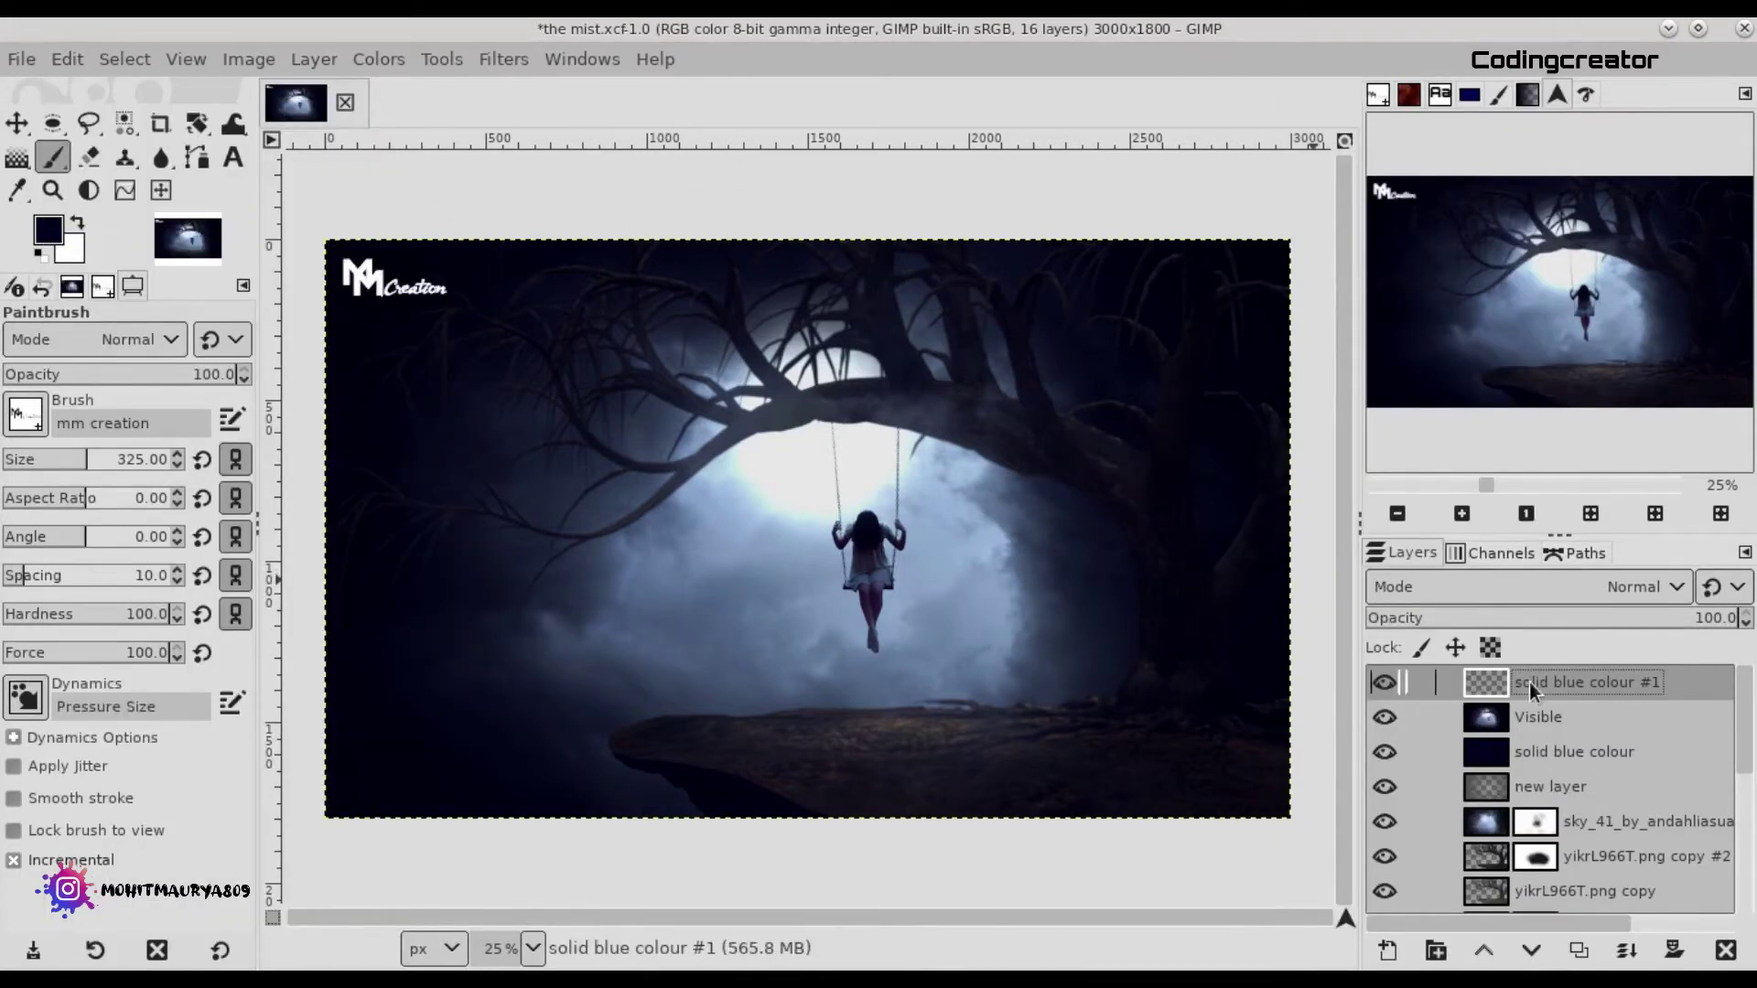